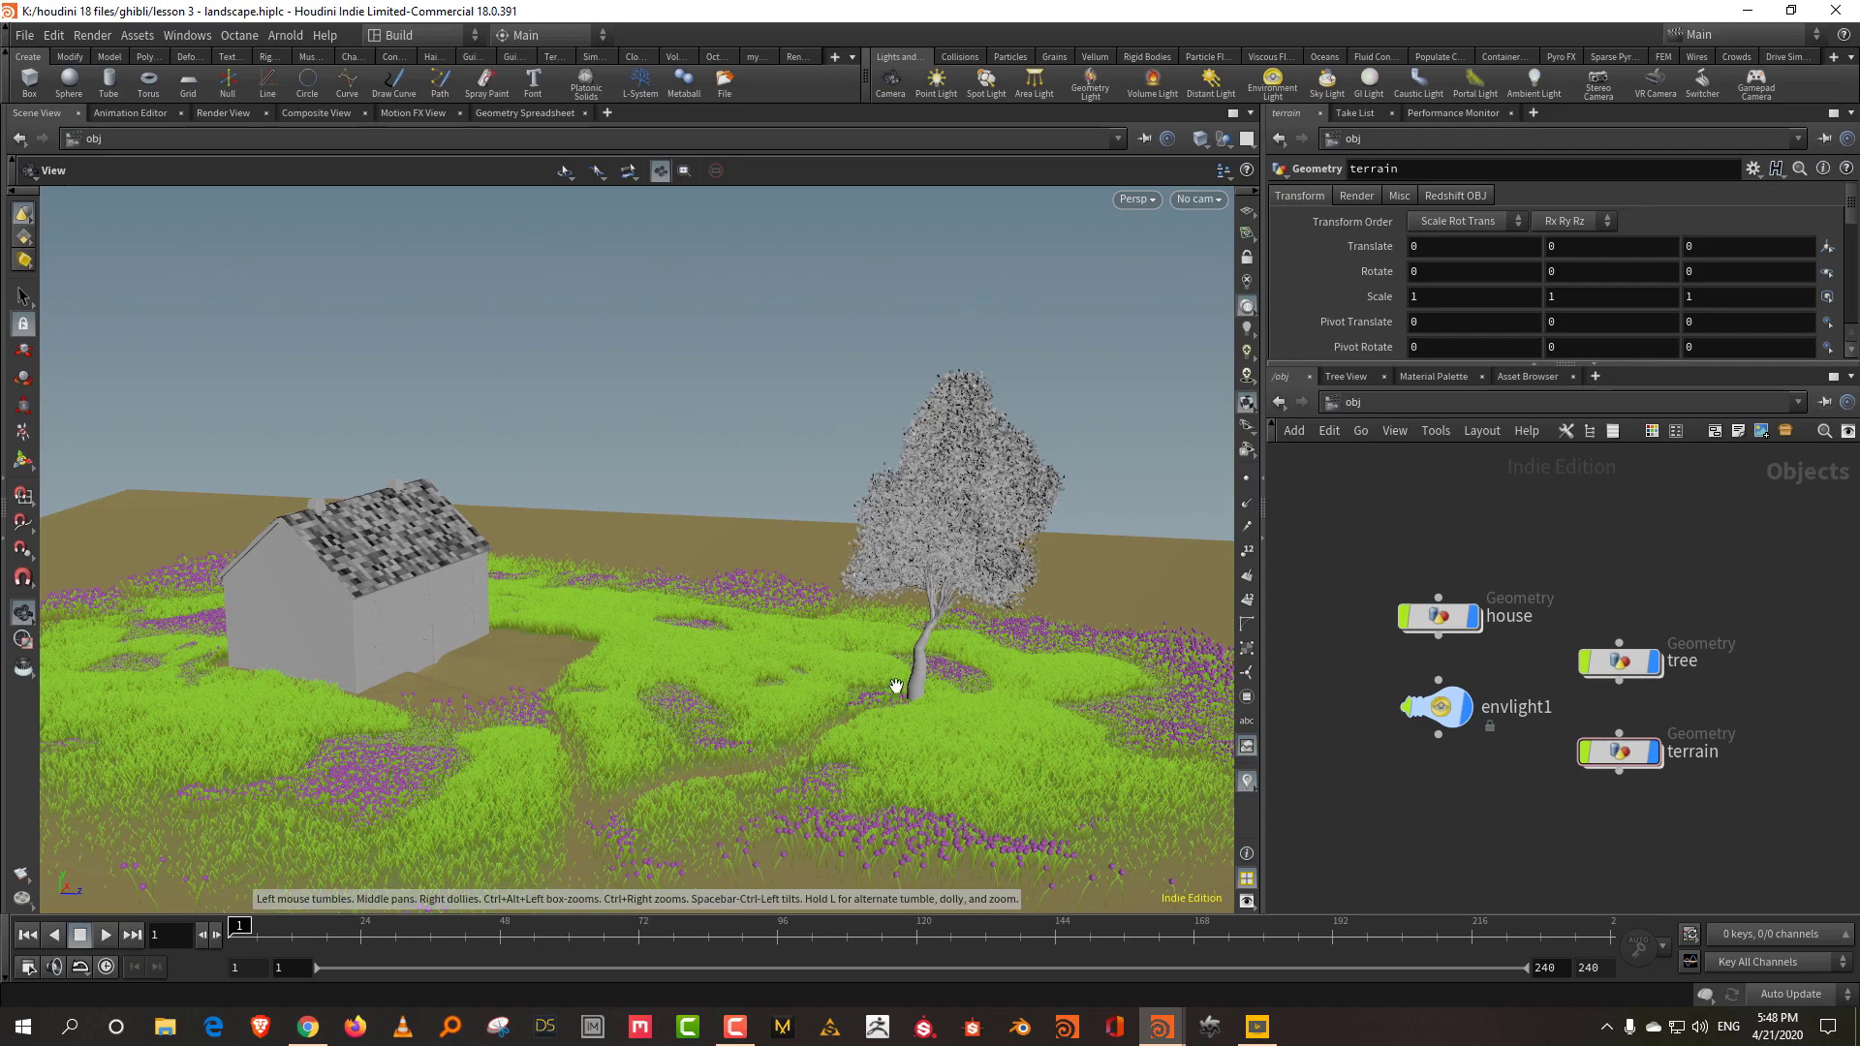
Look around the landscape scene, switch to the tranquil1.hiplc window and view the finished clothes line.
left_click_drag(896, 686, 935, 566)
left_click_drag(787, 640, 785, 630)
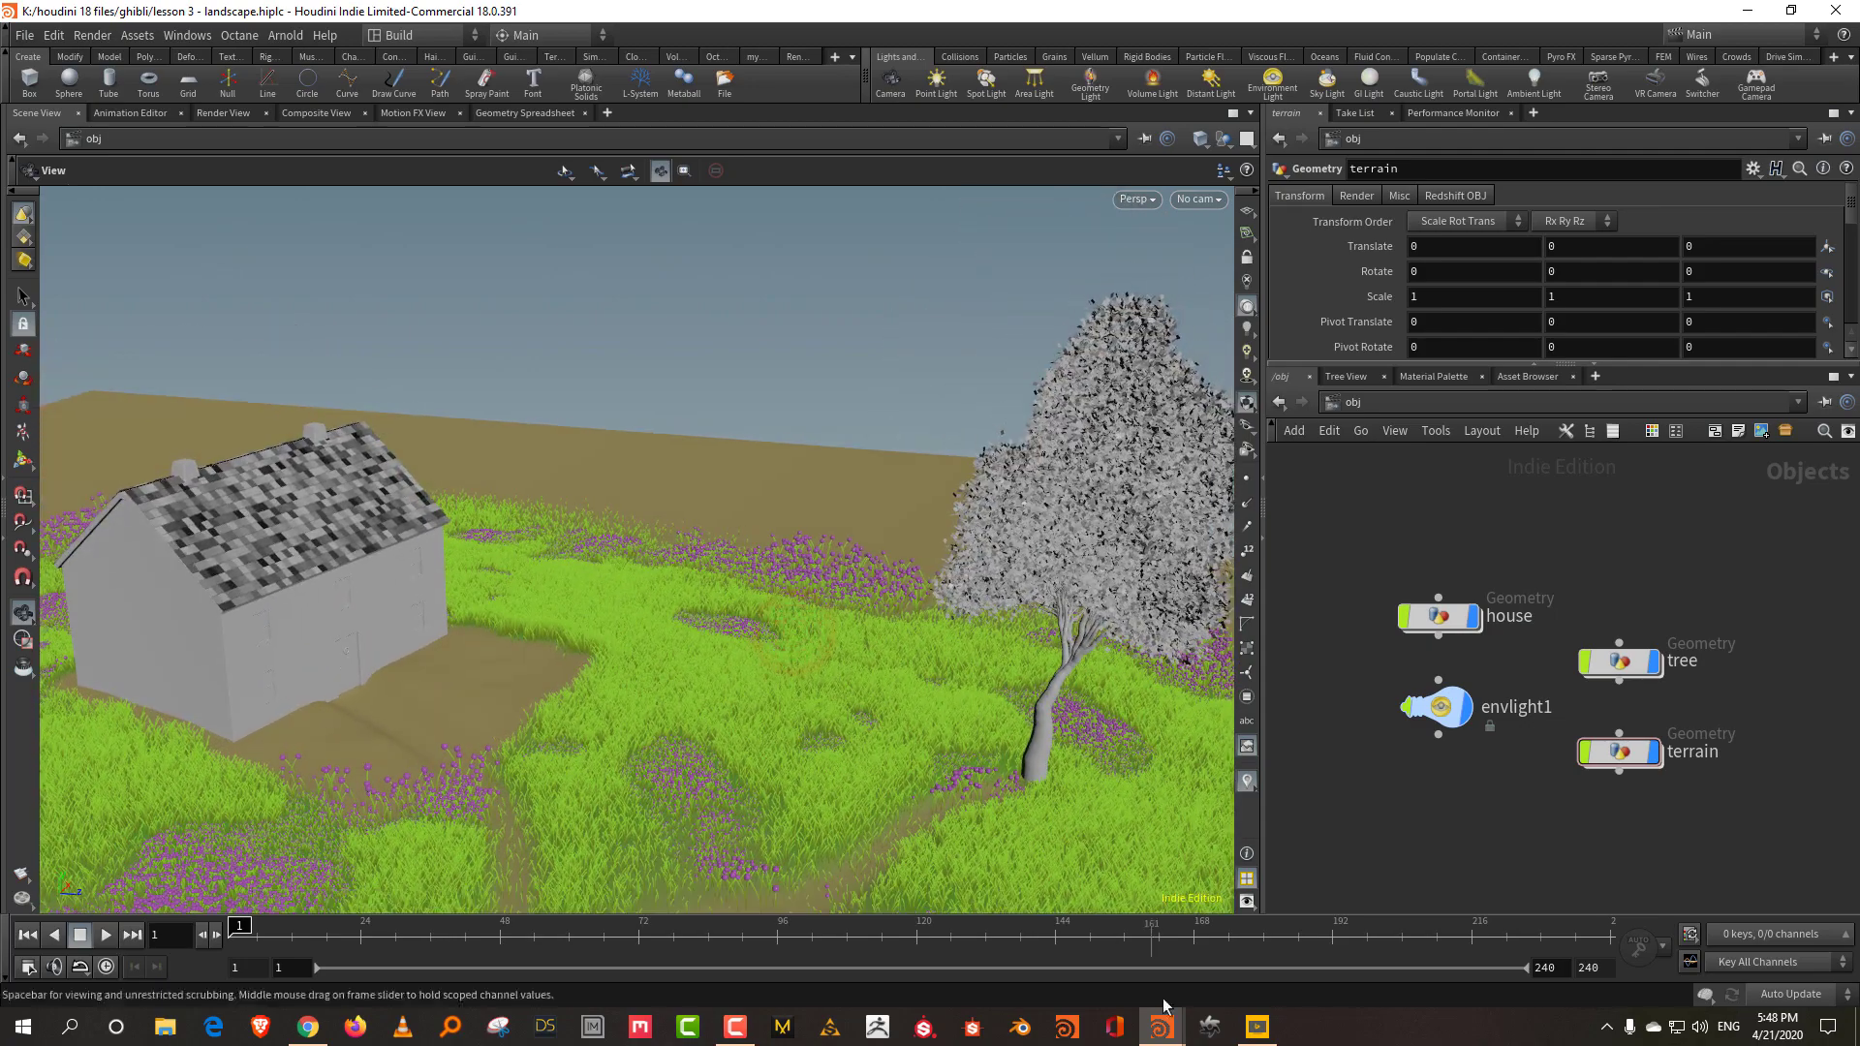
mouse_move(1161, 1027)
left_click(944, 935)
left_click_drag(775, 532, 835, 555)
scroll(1694, 740, "down", 3)
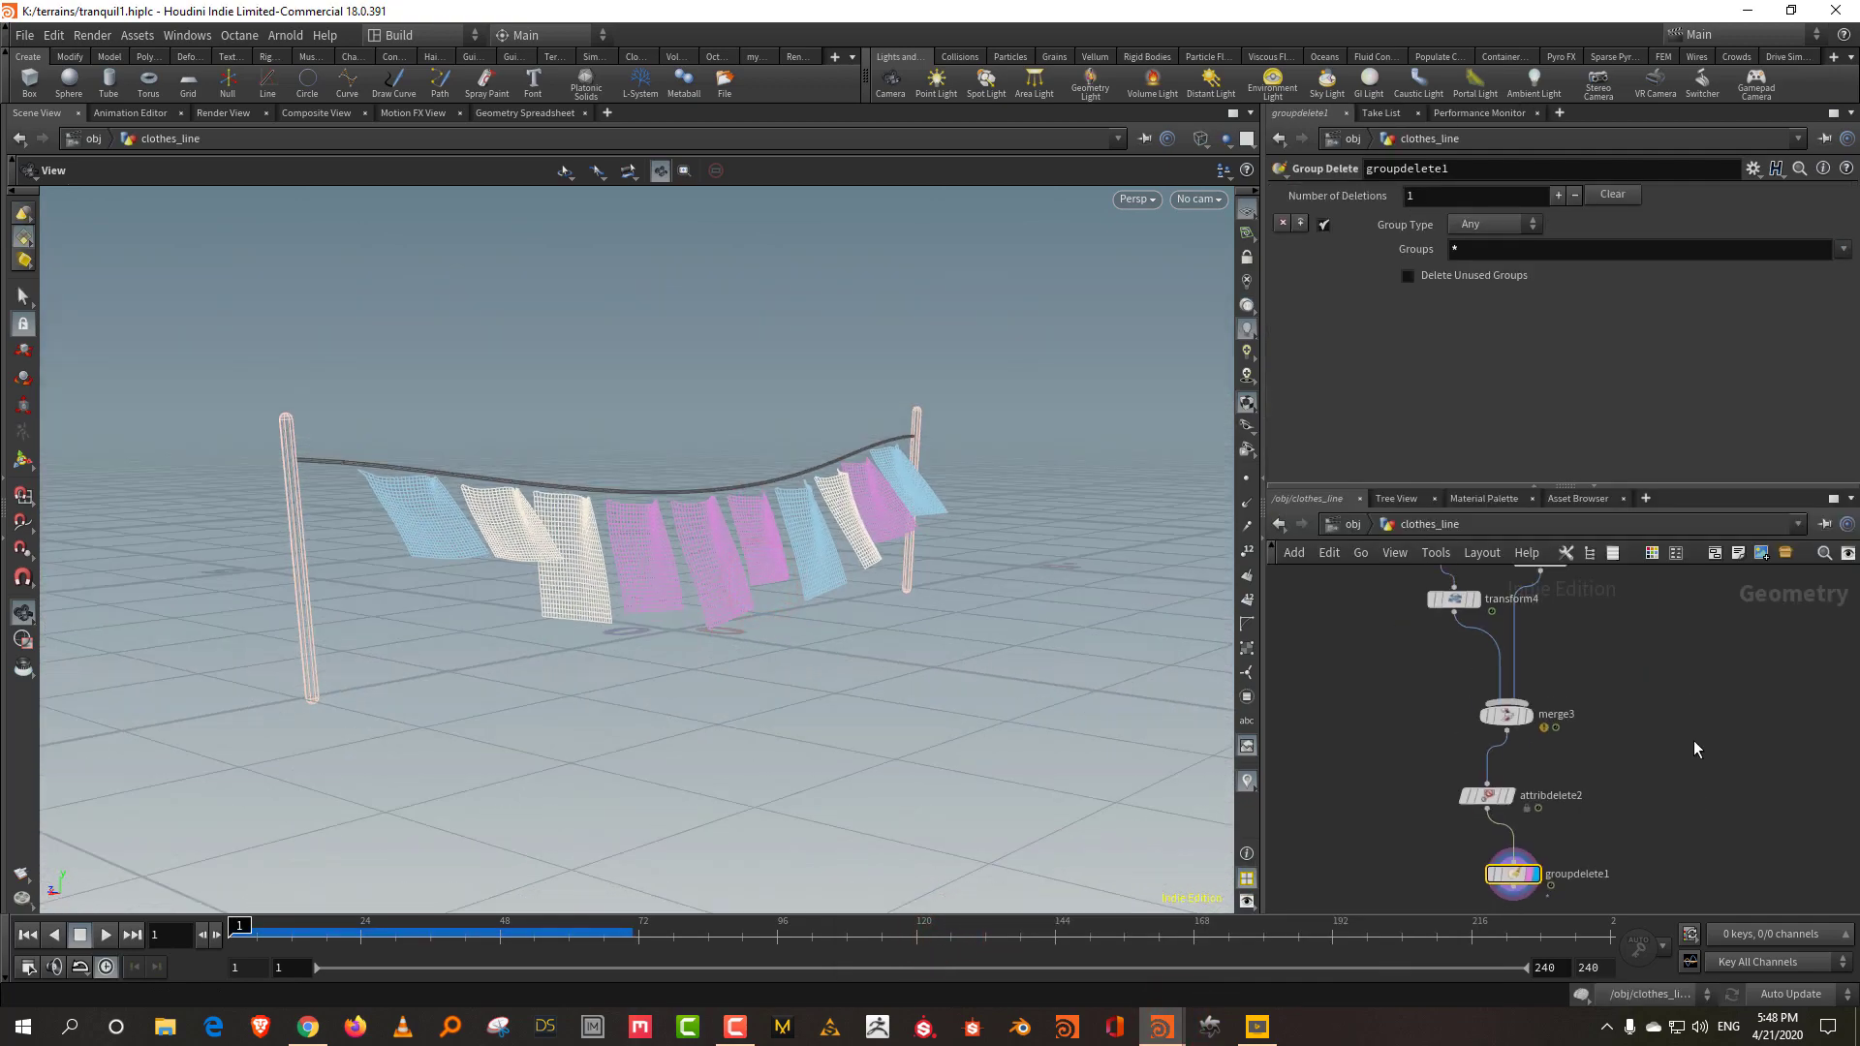
Display the vellumsolver1 node's result and scrub the cloth simulation to frame 67.
scroll(1695, 697, "up", 3)
scroll(1664, 800, "up", 4)
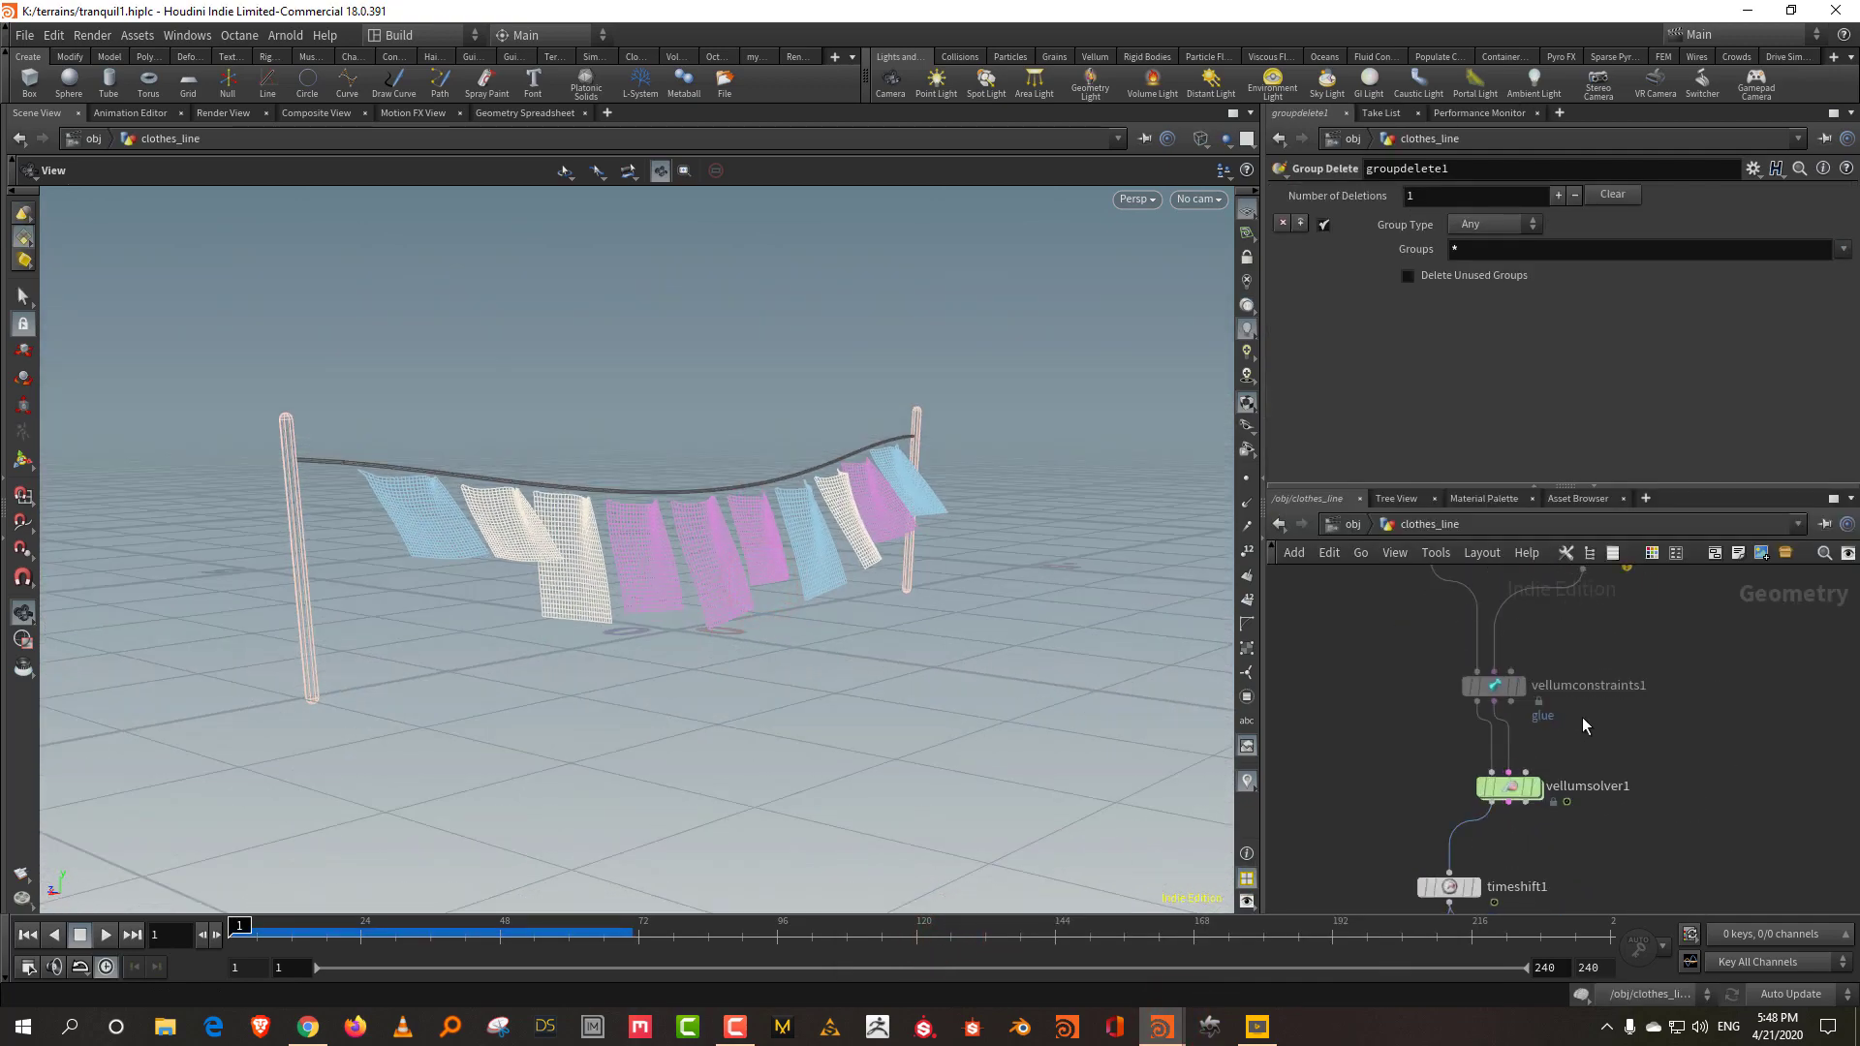
mouse_move(1525, 689)
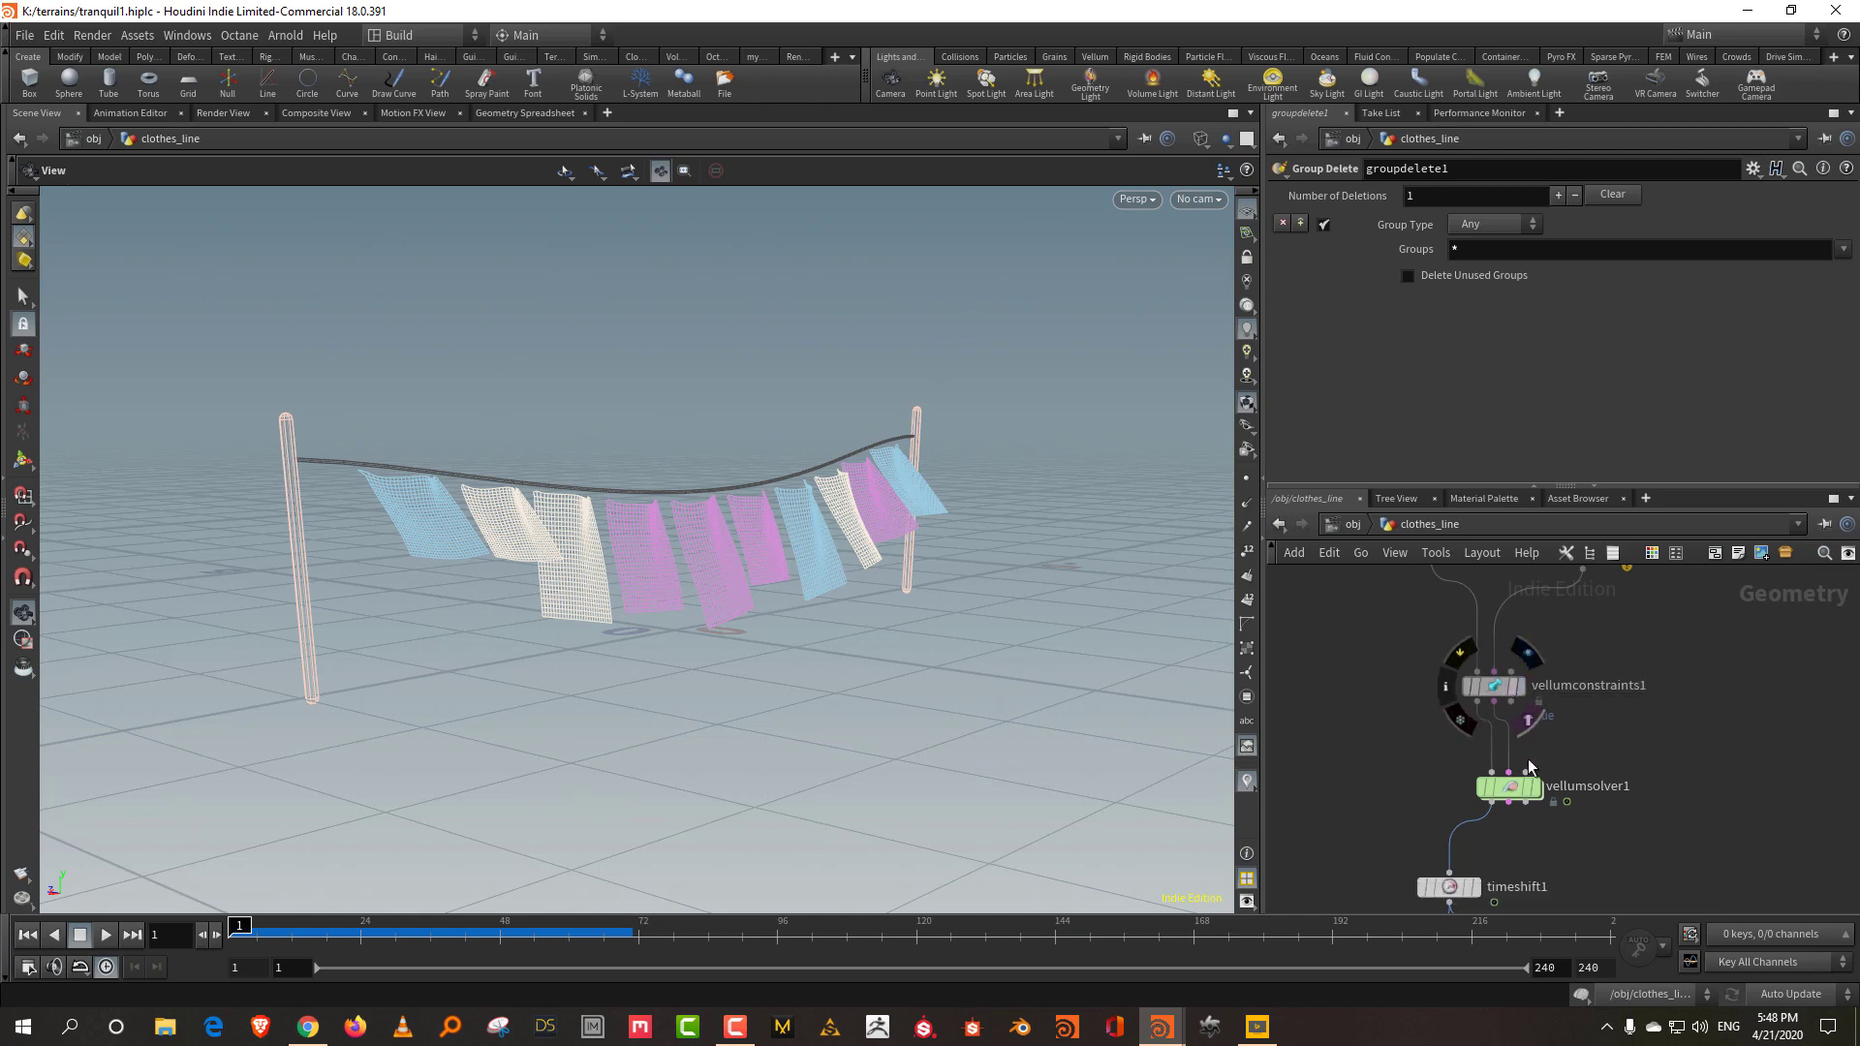
left_click(1537, 806)
left_click(1646, 751)
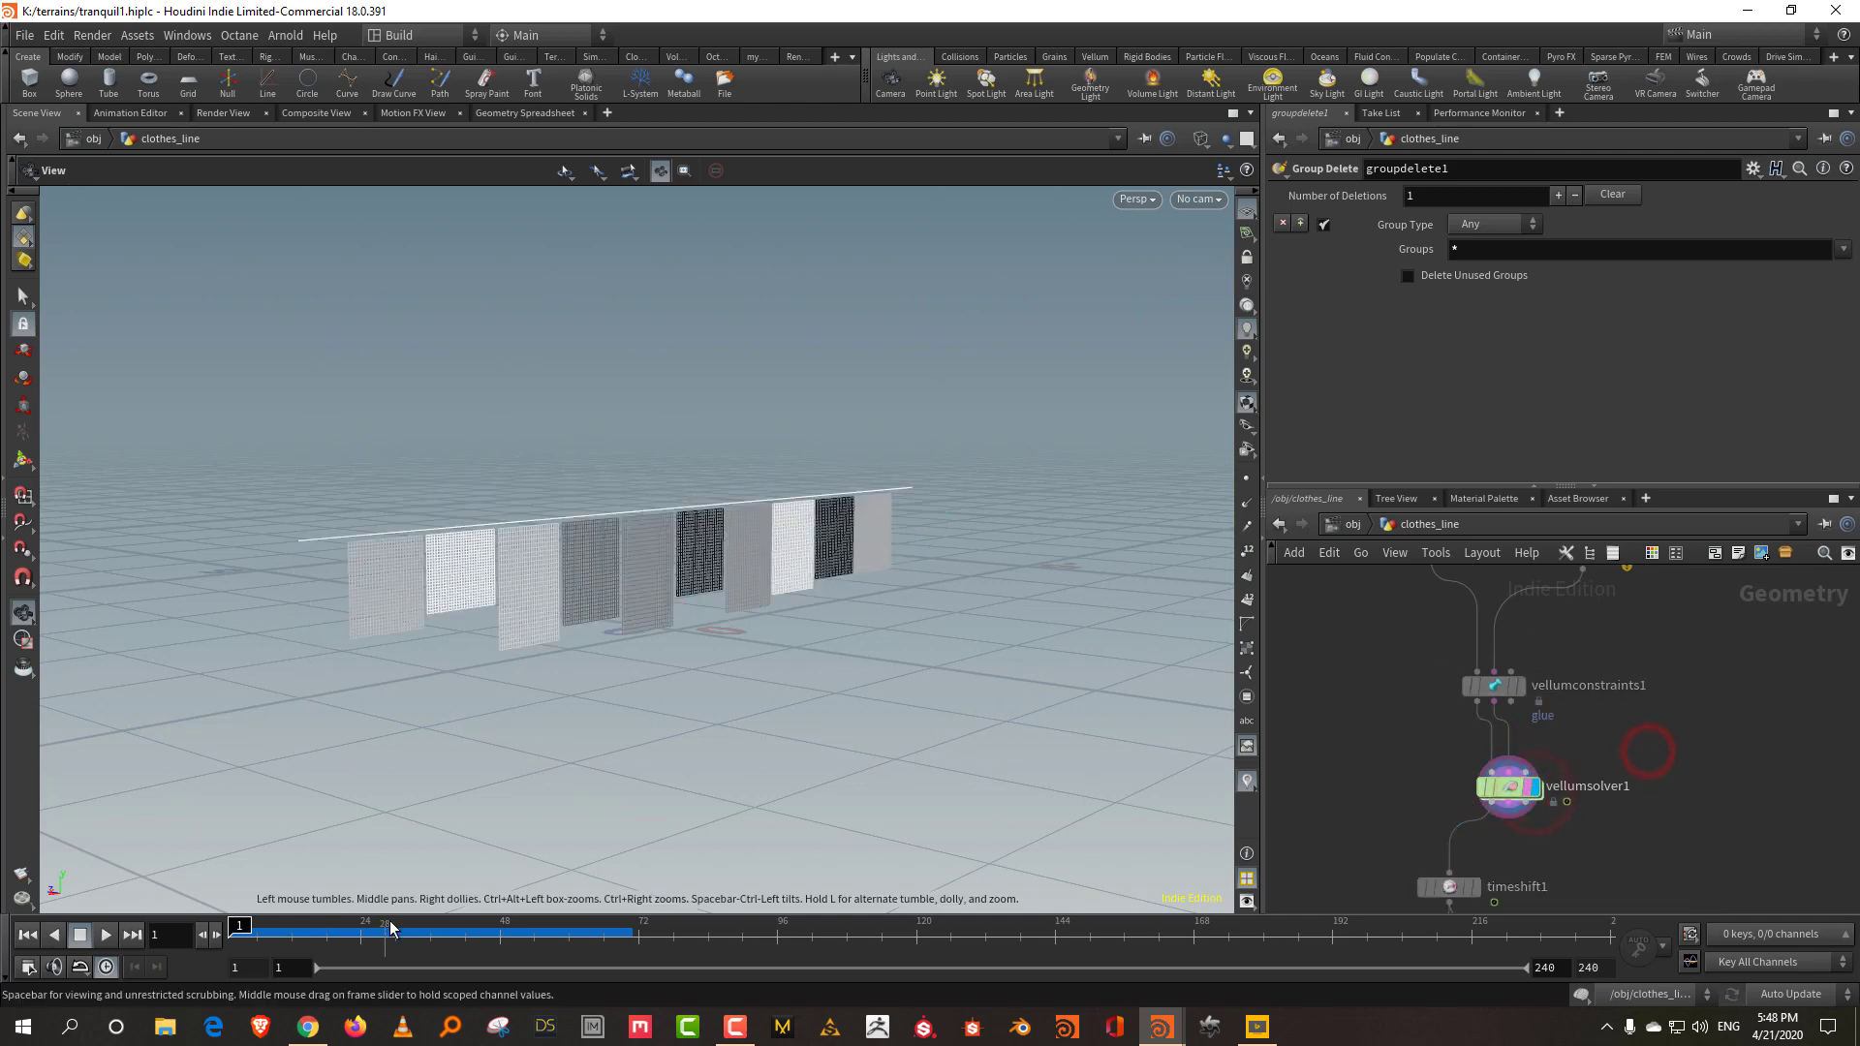
left_click_drag(303, 940, 608, 928)
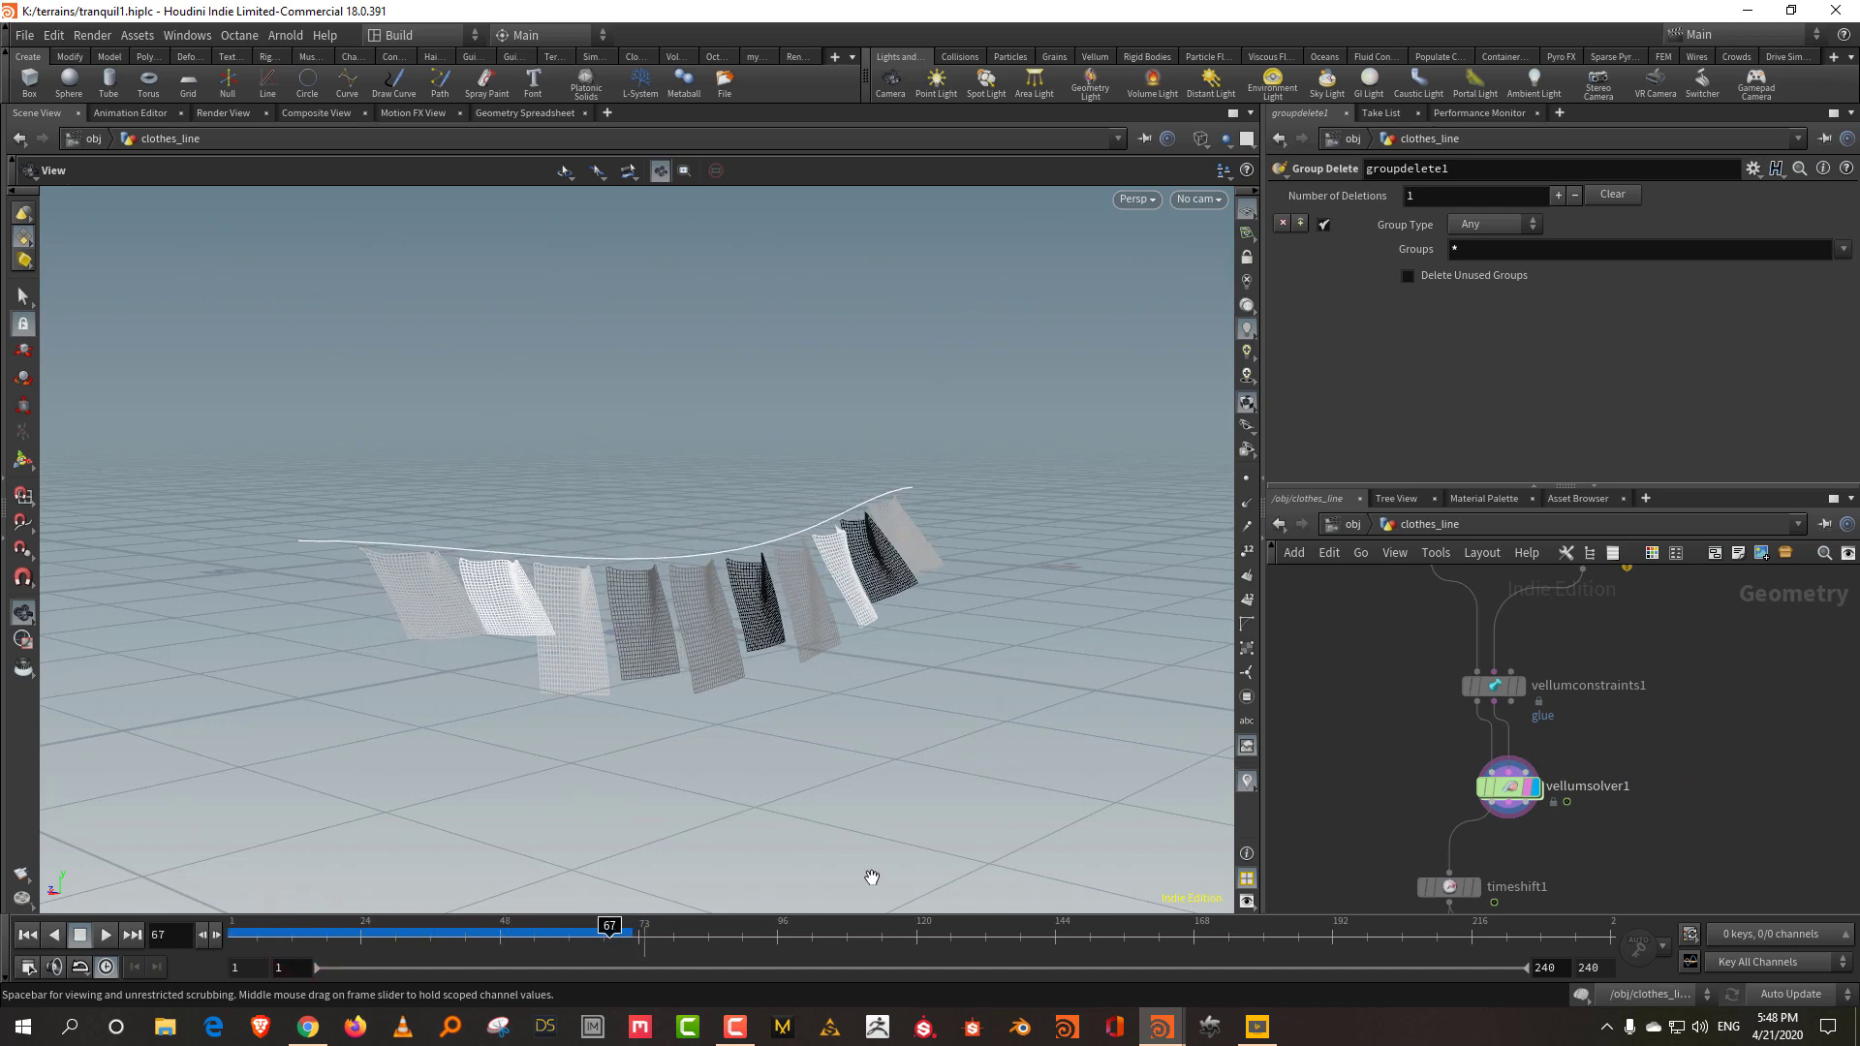
Display the timeshift1 node's result, view it with the timeline at frame 52, and look over the nodes downstream.
middle_click_drag(1723, 781, 1714, 693)
left_click(1472, 810)
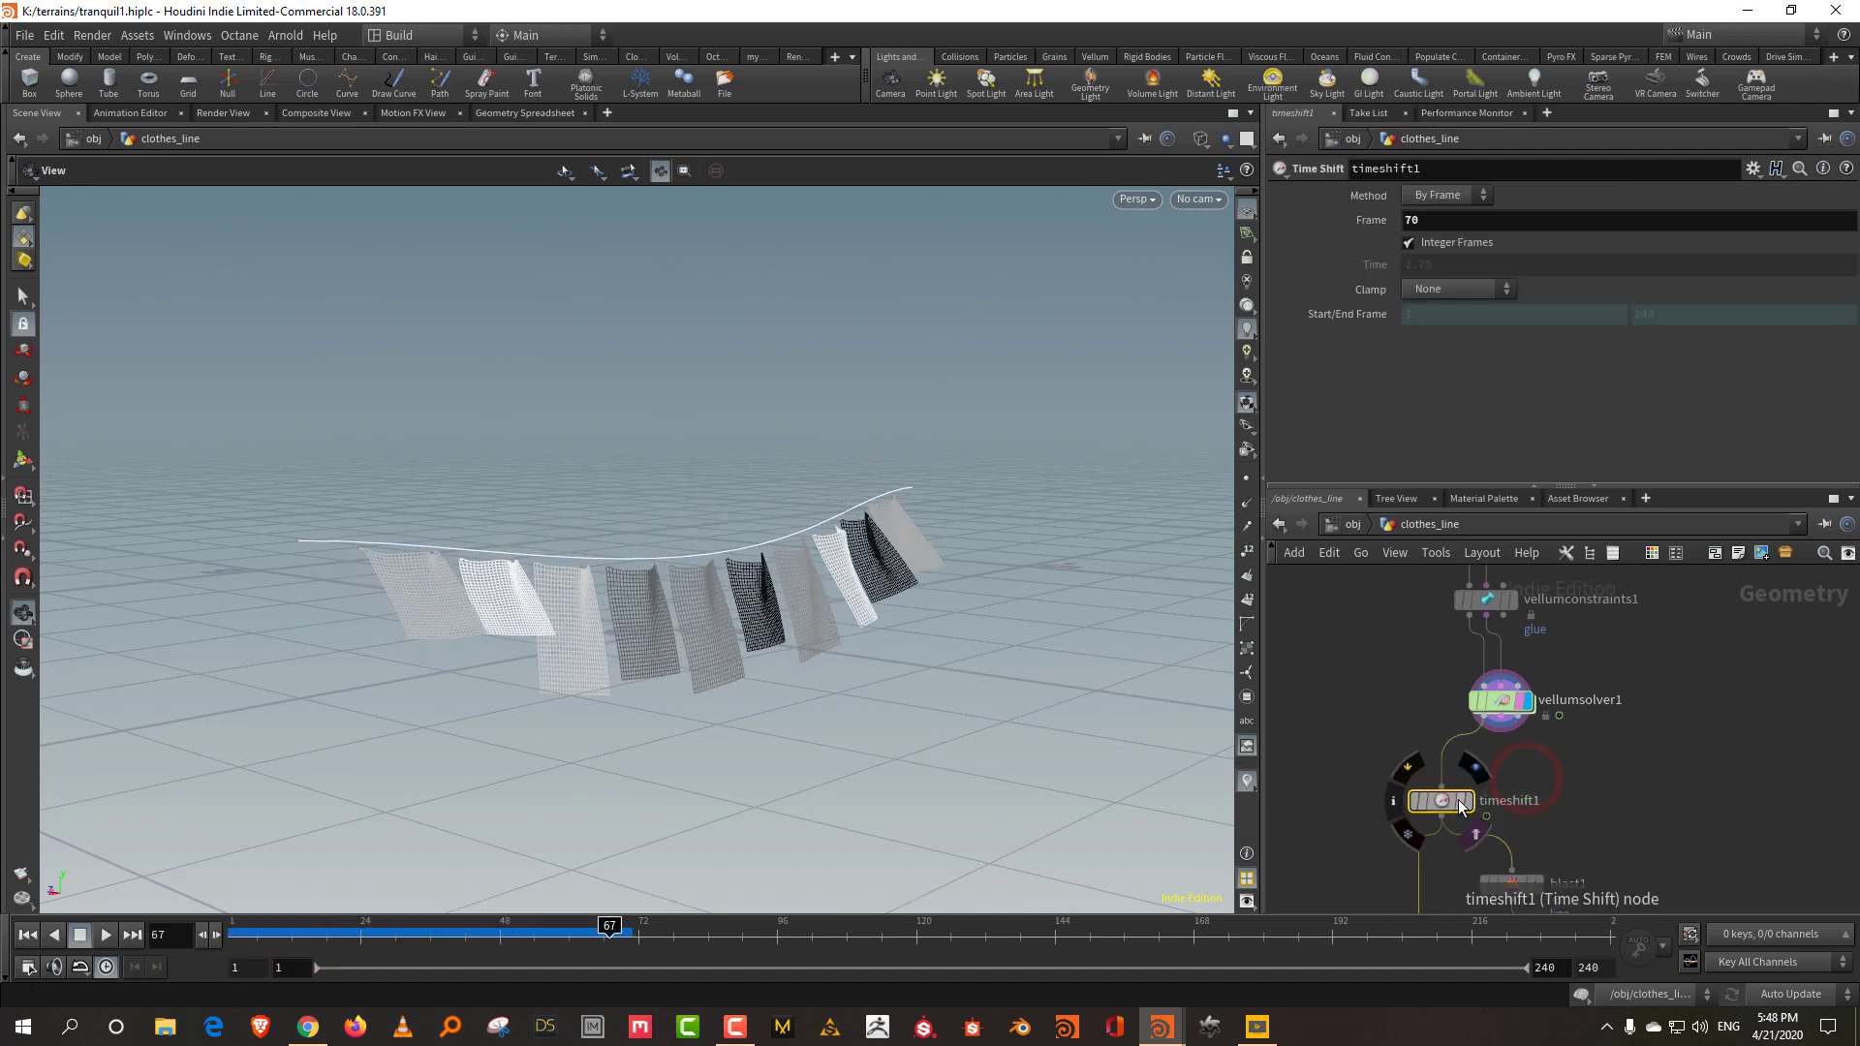
left_click(1469, 804)
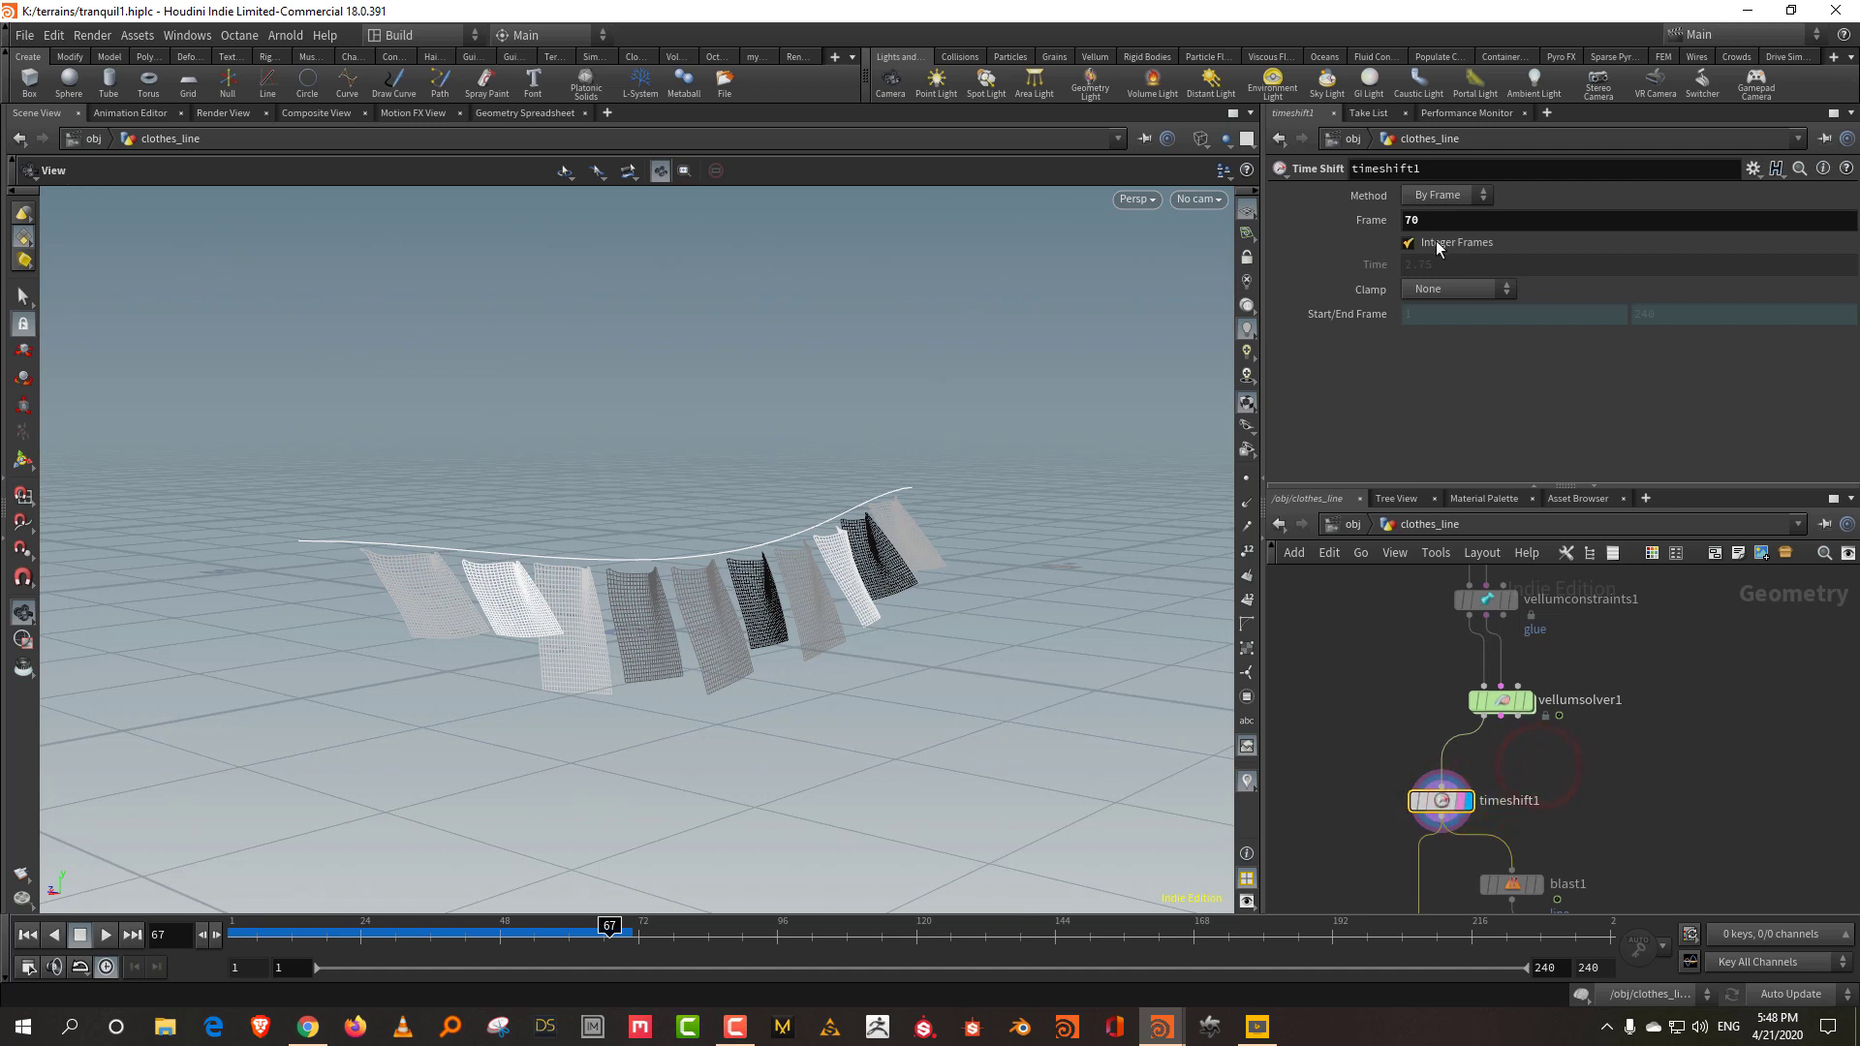
left_click_drag(598, 925, 524, 932)
left_click_drag(762, 651, 581, 589)
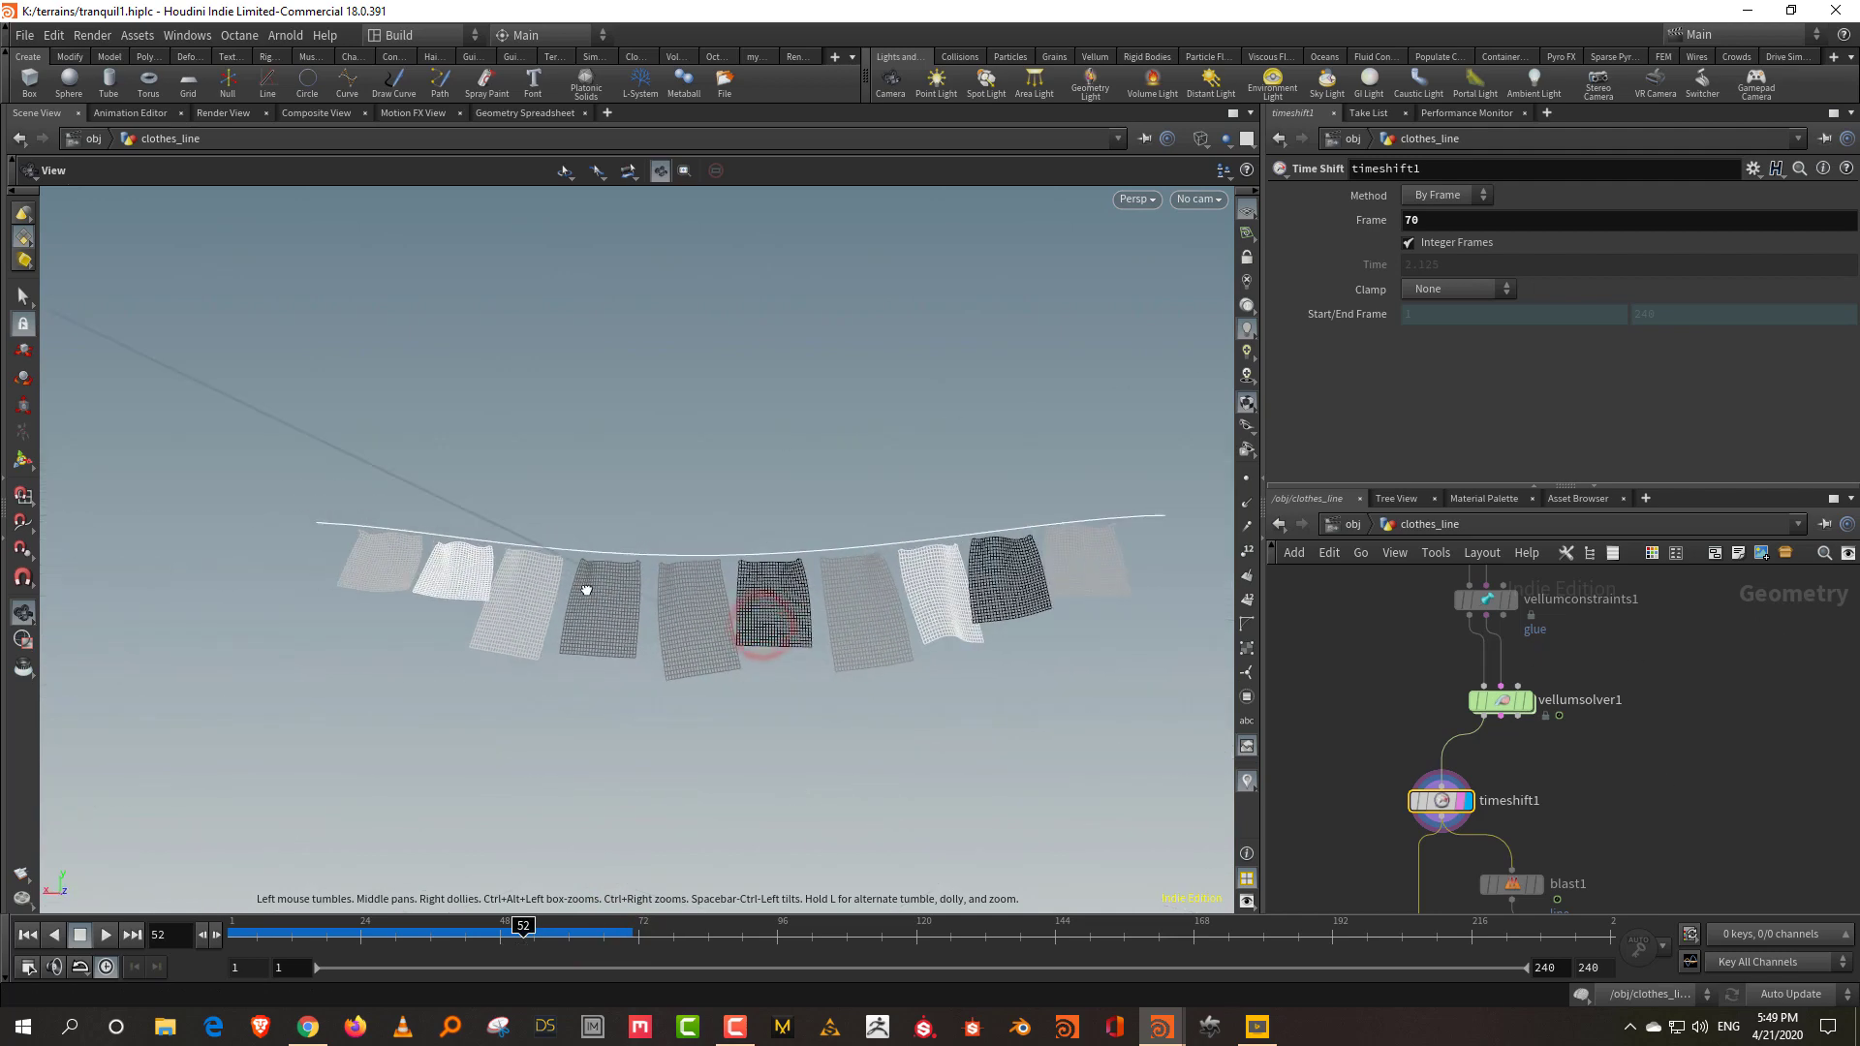
middle_click_drag(1544, 815, 1538, 722)
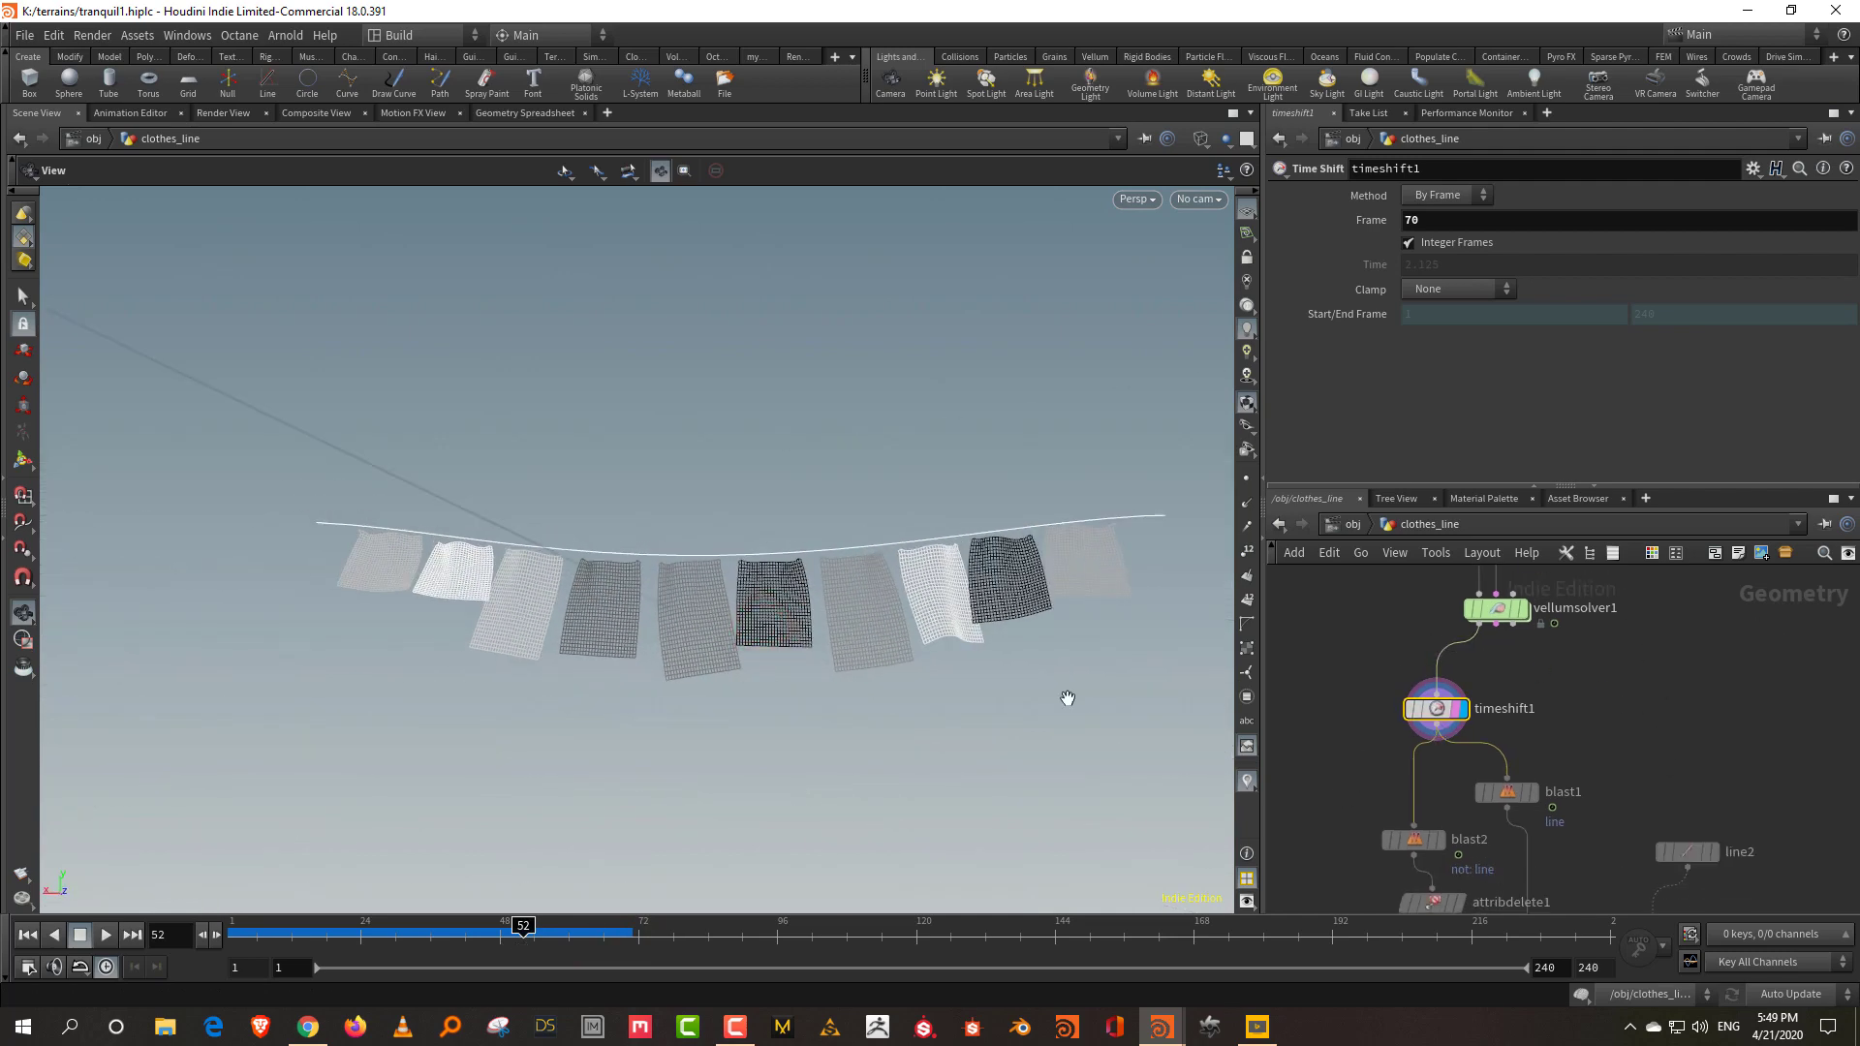
left_click_drag(1067, 698, 971, 706)
middle_click_drag(1718, 764, 1715, 639)
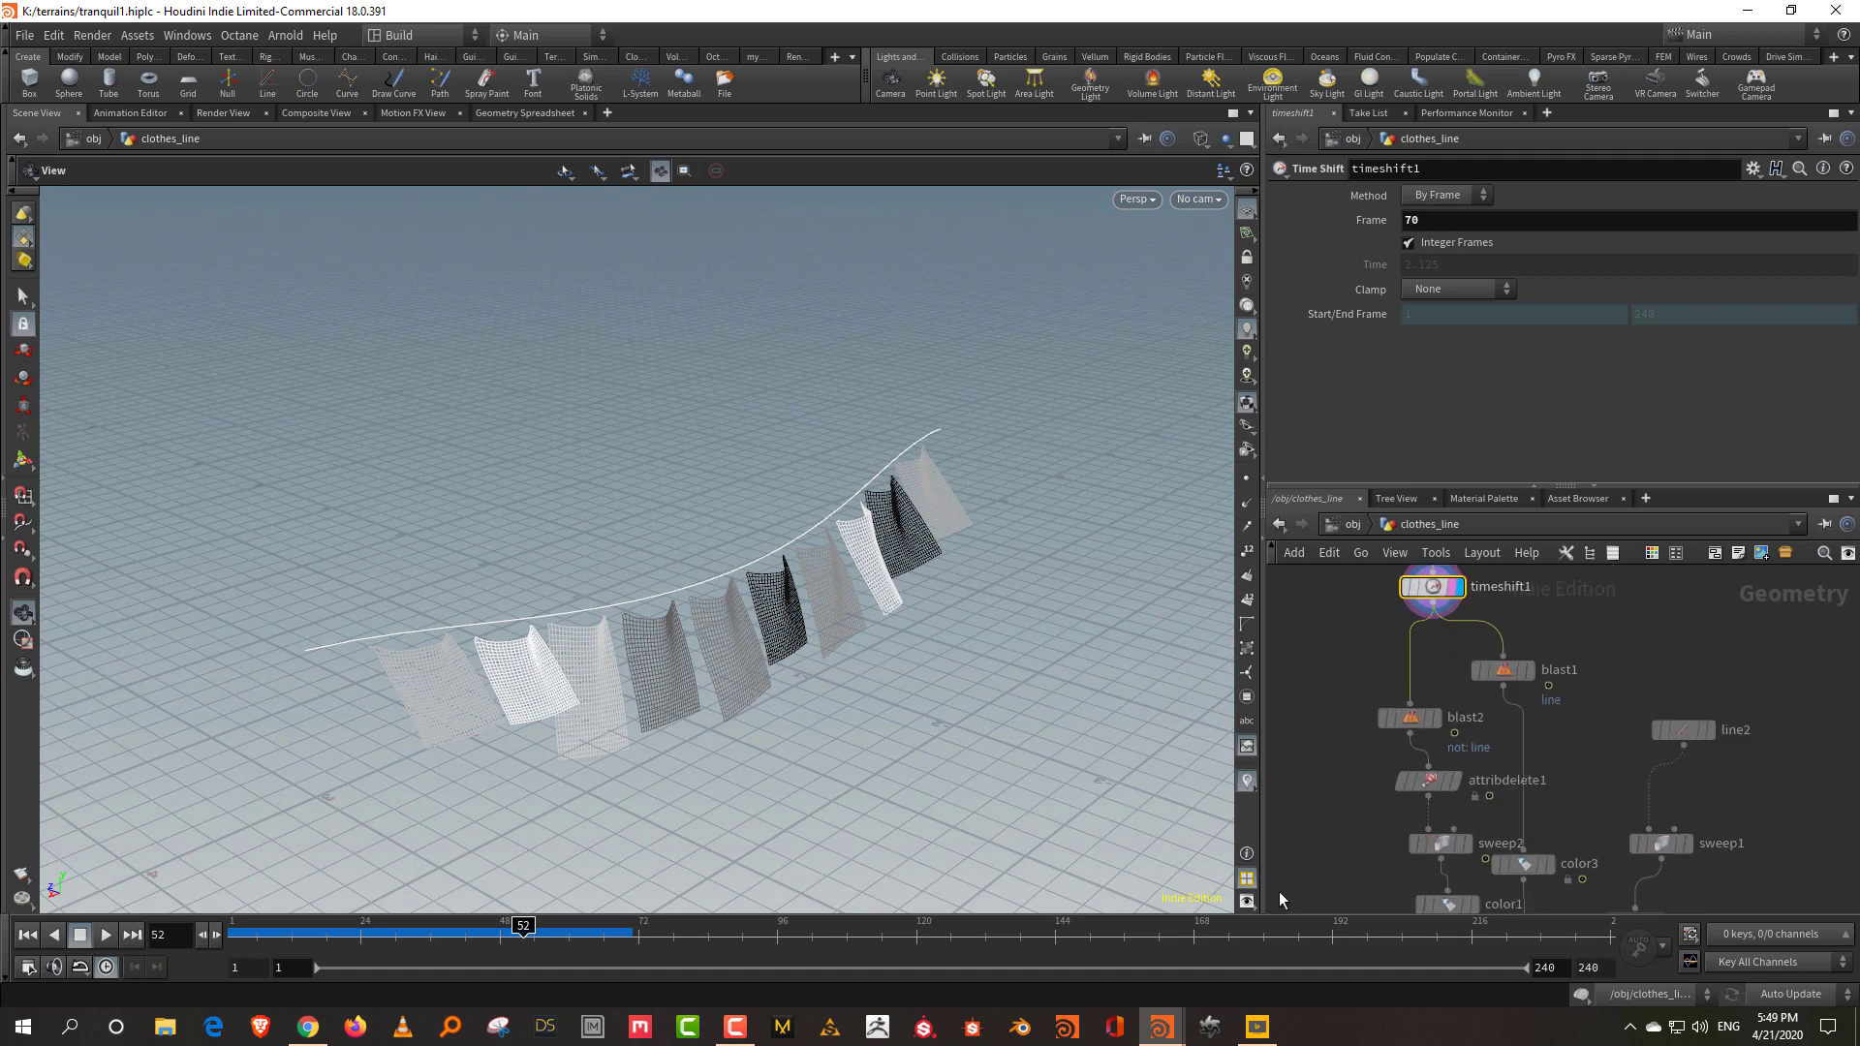
Return to the lesson 3 - landscape.hiplc scene and add a Geometry object named clothes_line.
mouse_move(1161, 1027)
left_click(1367, 942)
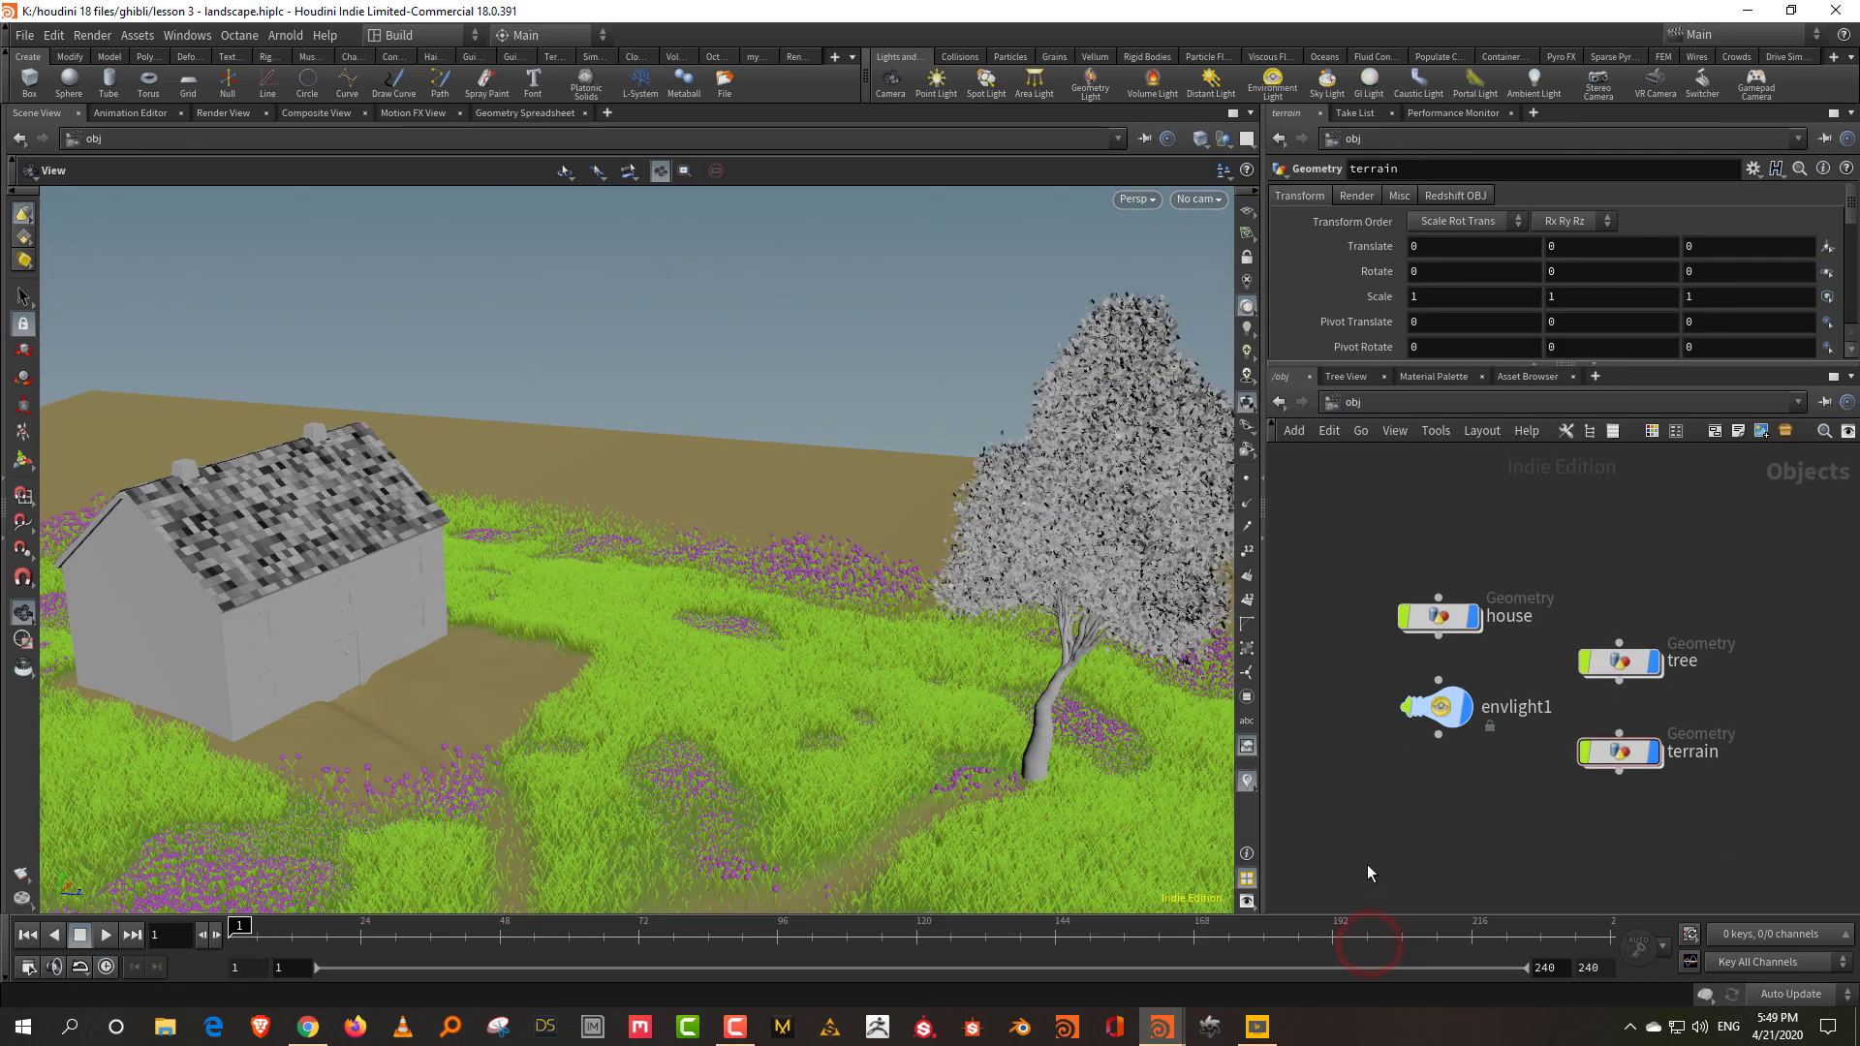
right_click(1593, 554)
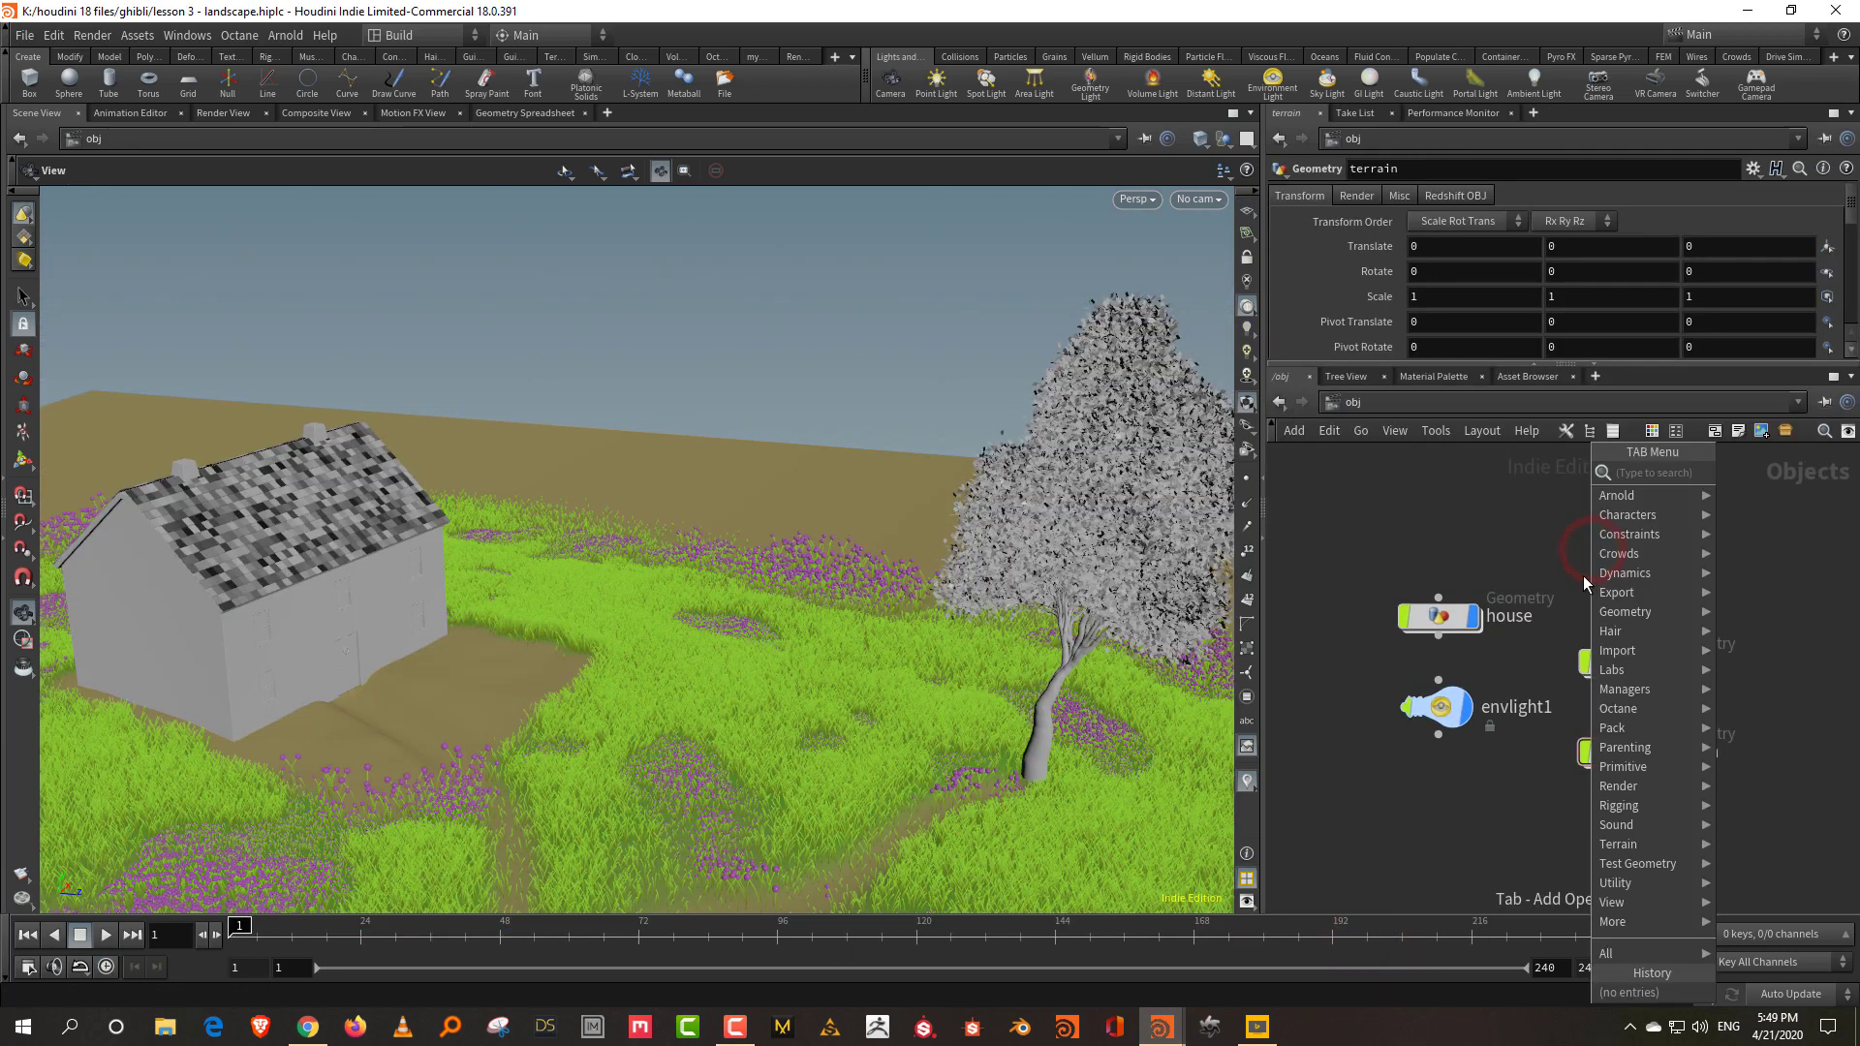
type("geo")
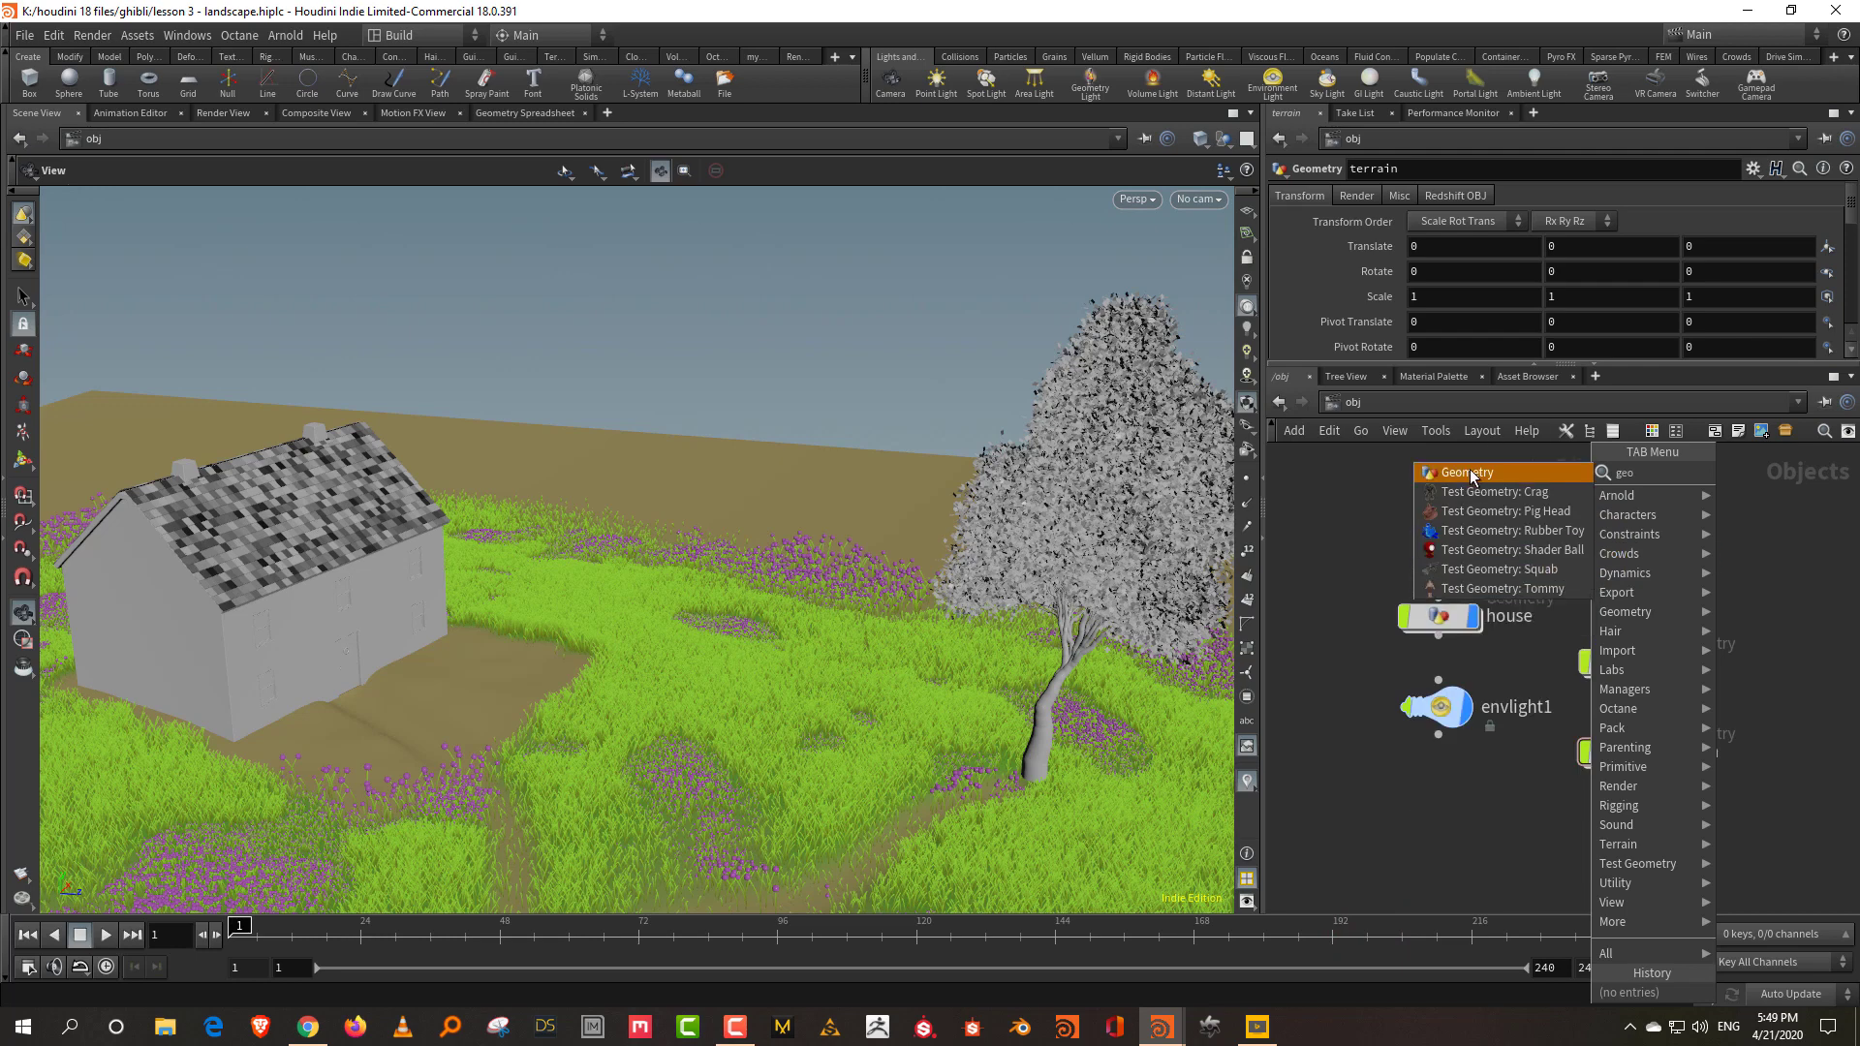
key("Return")
left_click(1595, 537)
double_click(1661, 537)
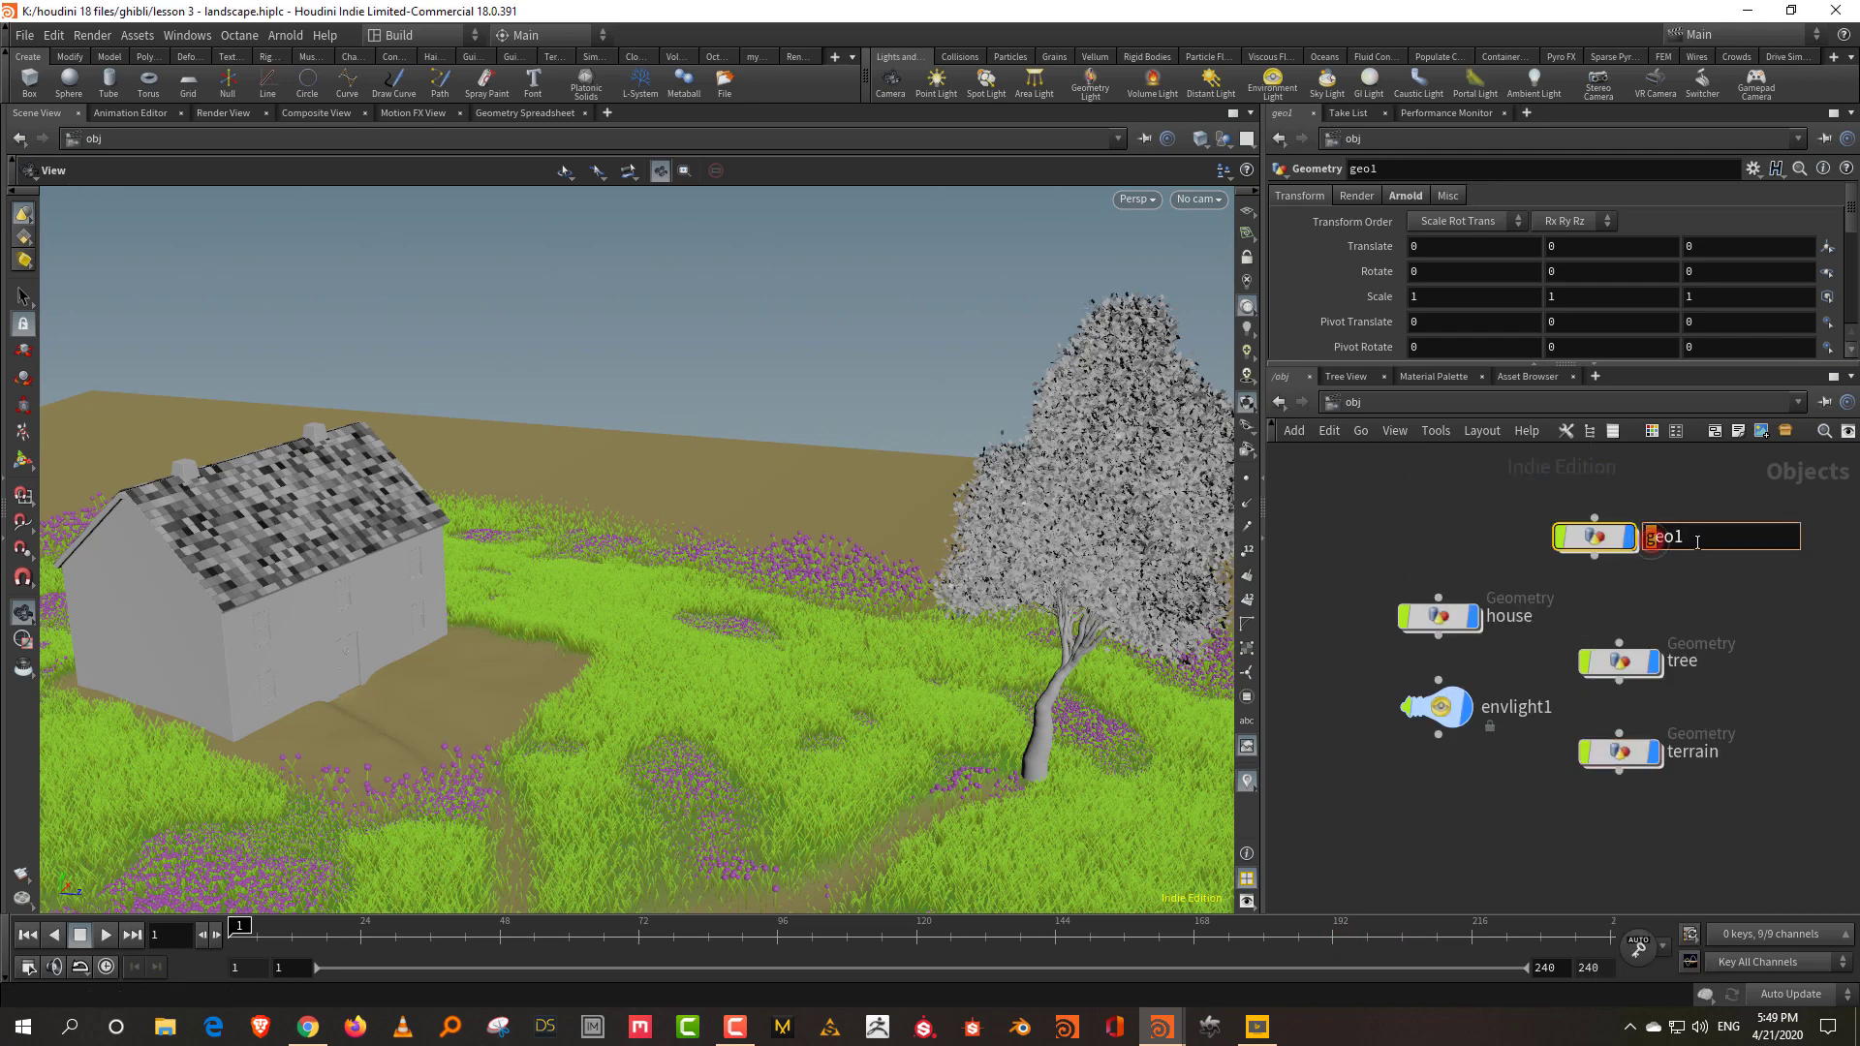
type("clothes_line")
key("Return")
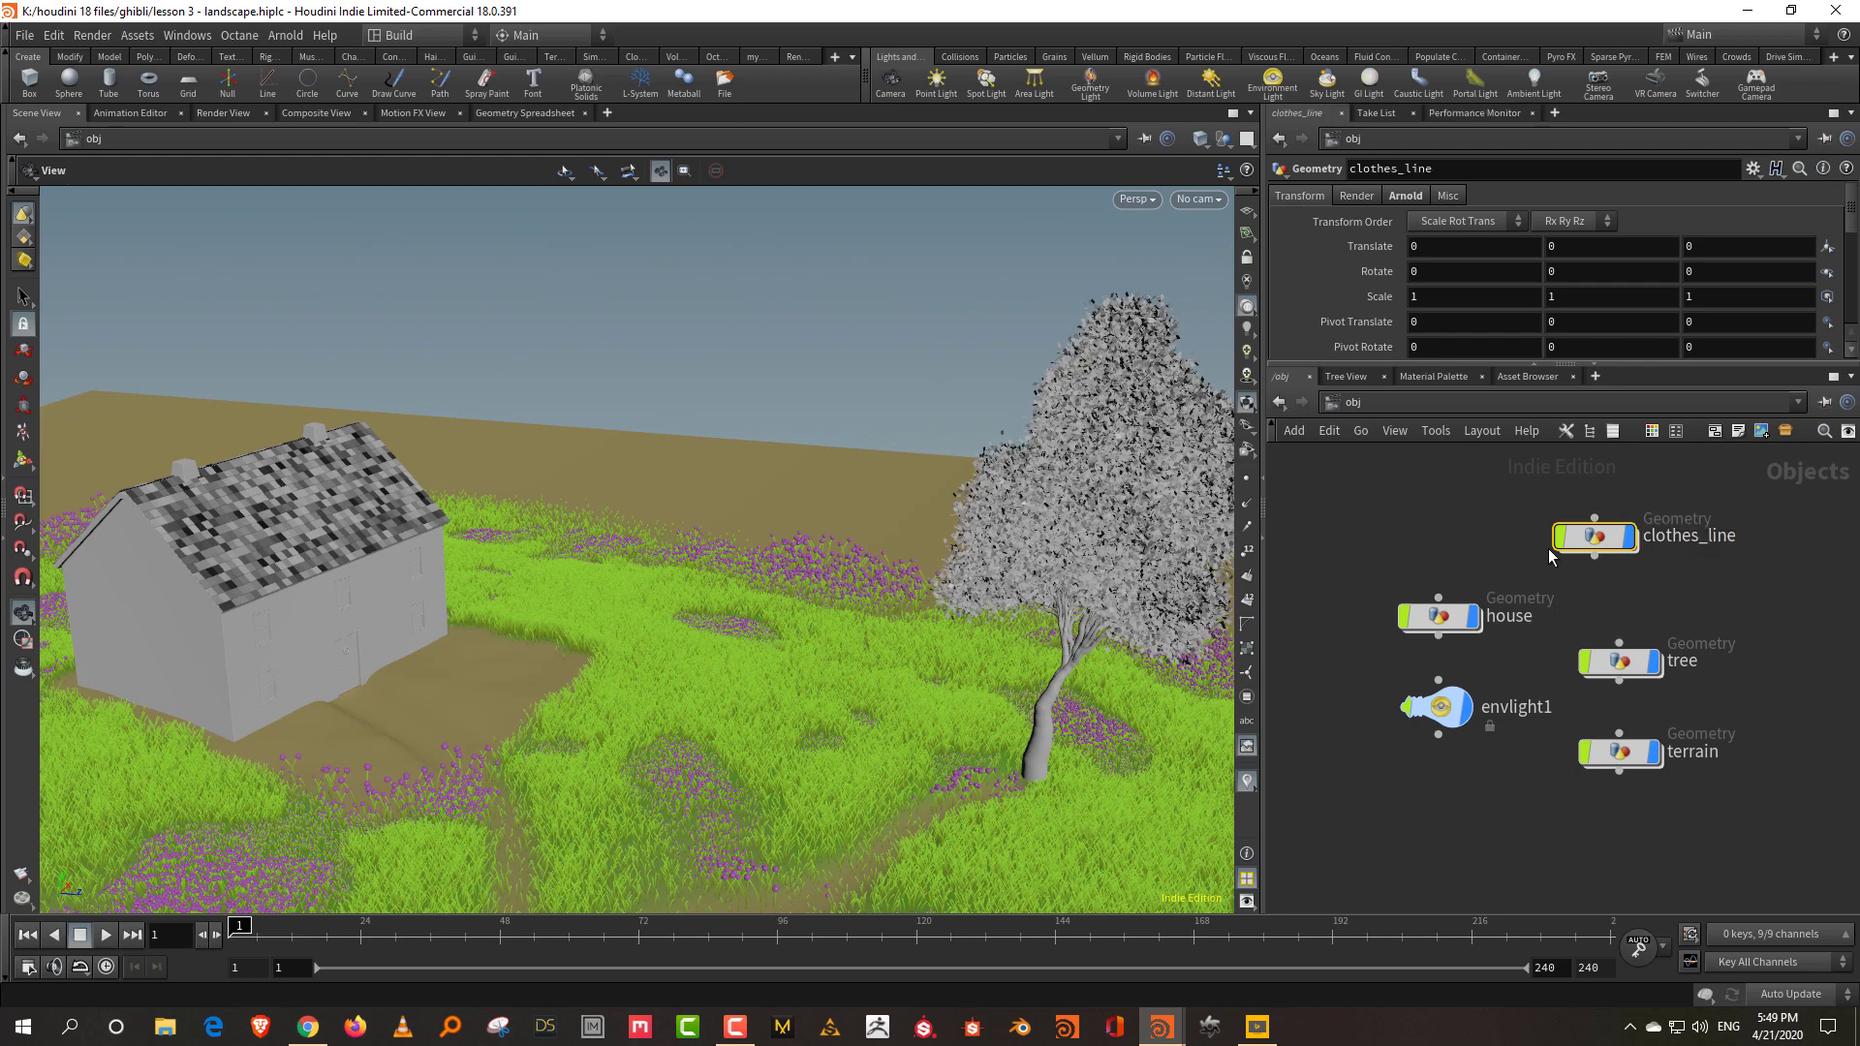
Enter the clothes_line object's network and hide the other objects in the viewport.
double_click(1592, 533)
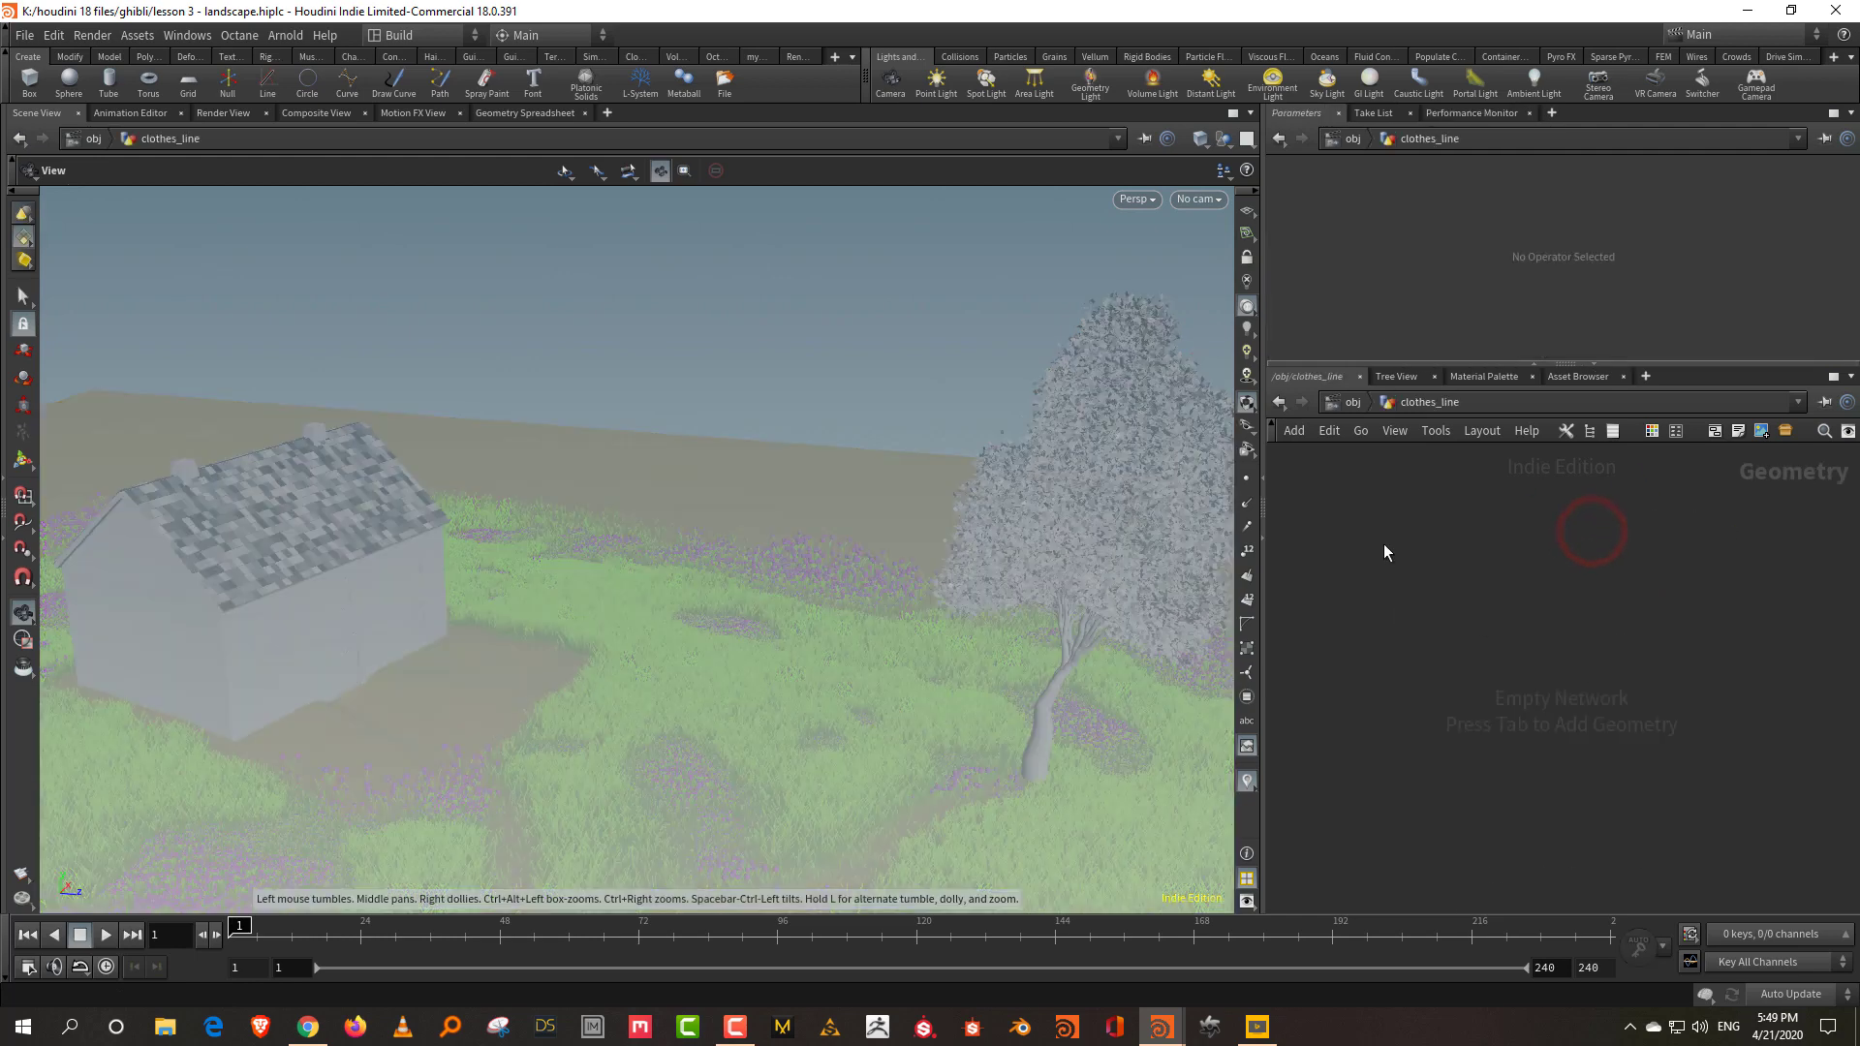
left_click(1224, 138)
left_click(1322, 199)
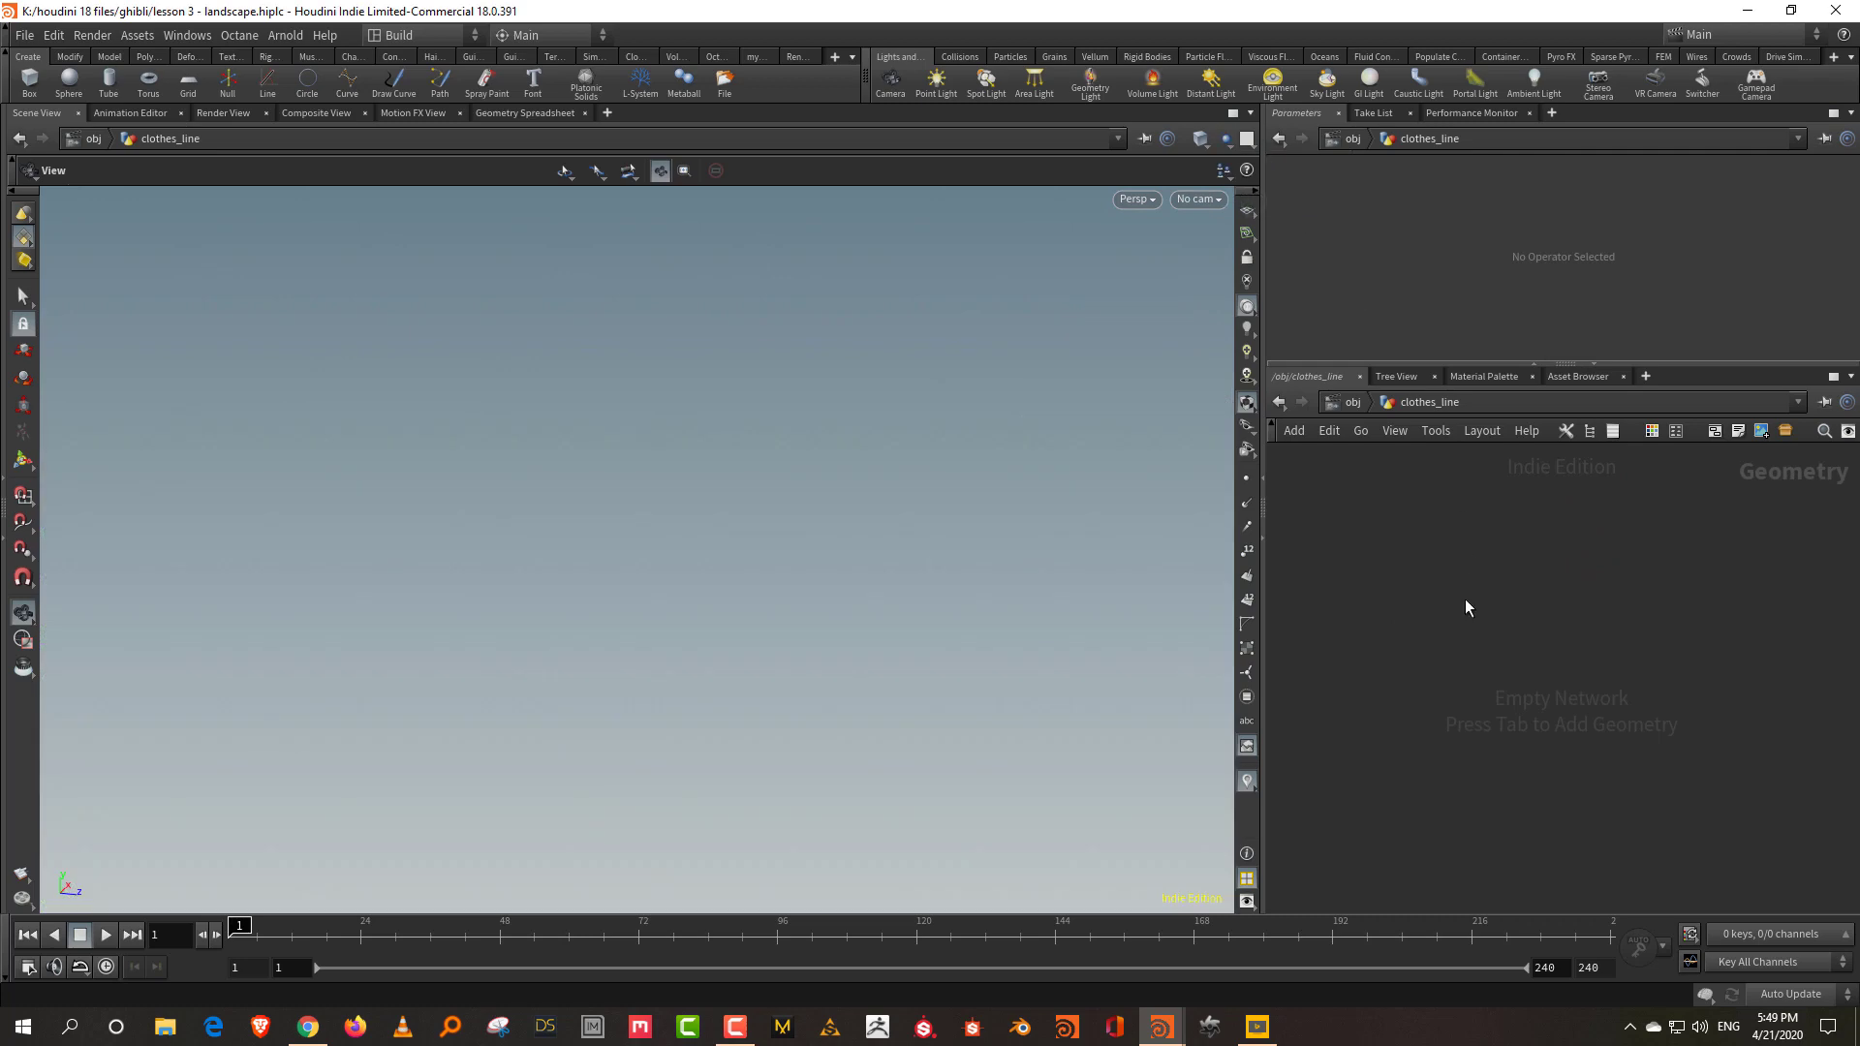
Add a Line node to the empty clothes_line network.
key("Tab")
type("lin")
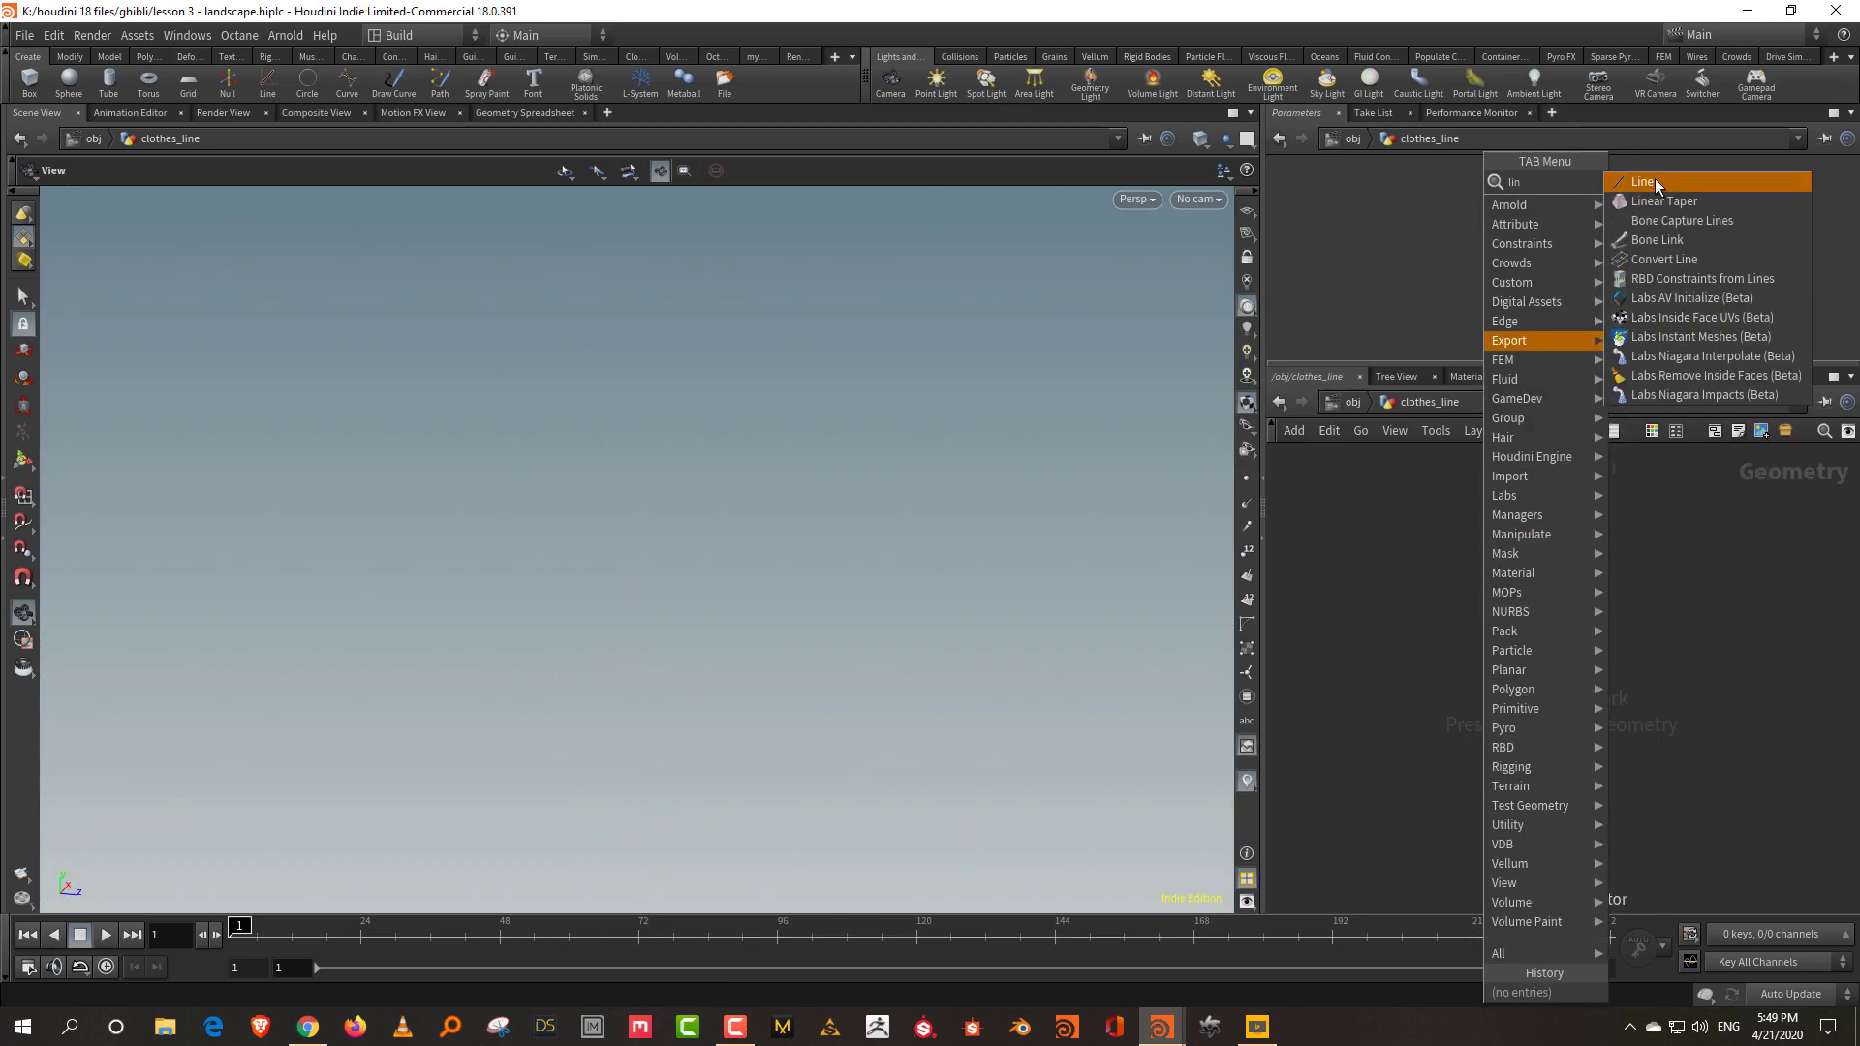
left_click(1648, 182)
left_click(1451, 668)
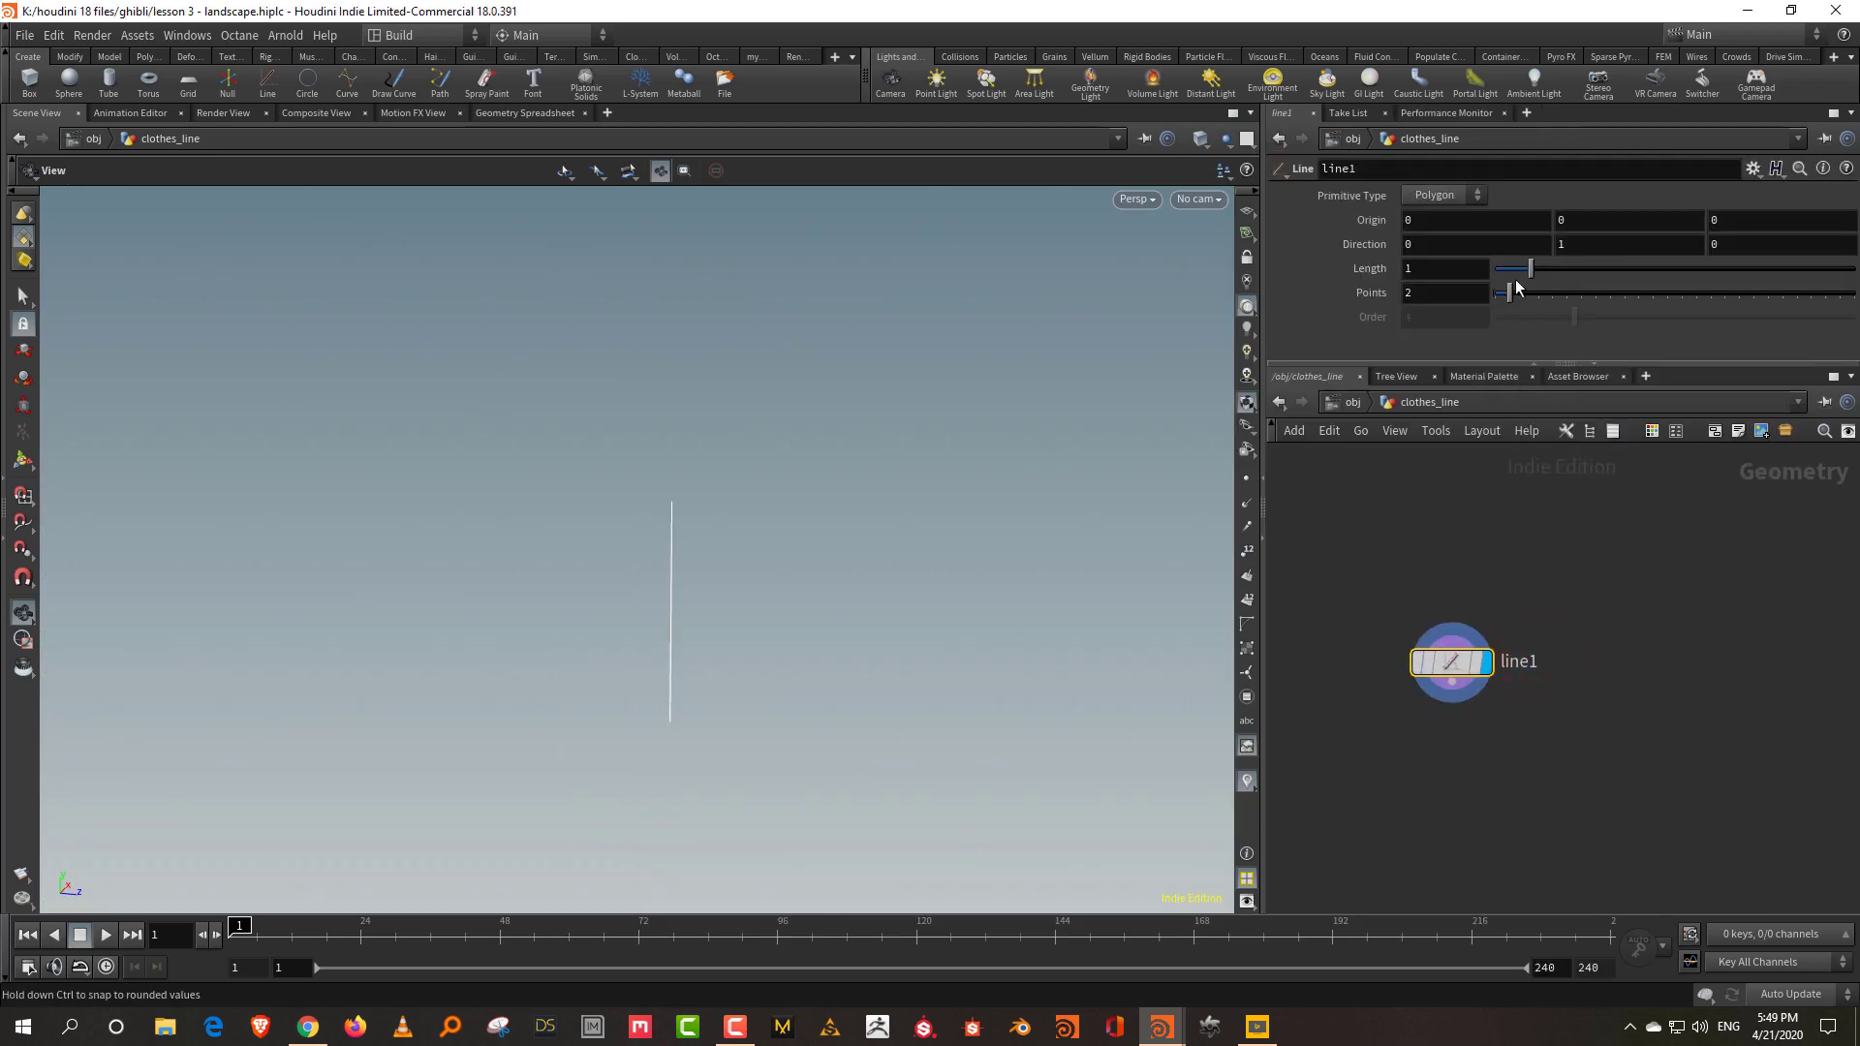
Set the line's direction to 1, 0, 0 so it runs along the X axis.
left_click(1407, 245)
type("1")
key("Tab")
type("0")
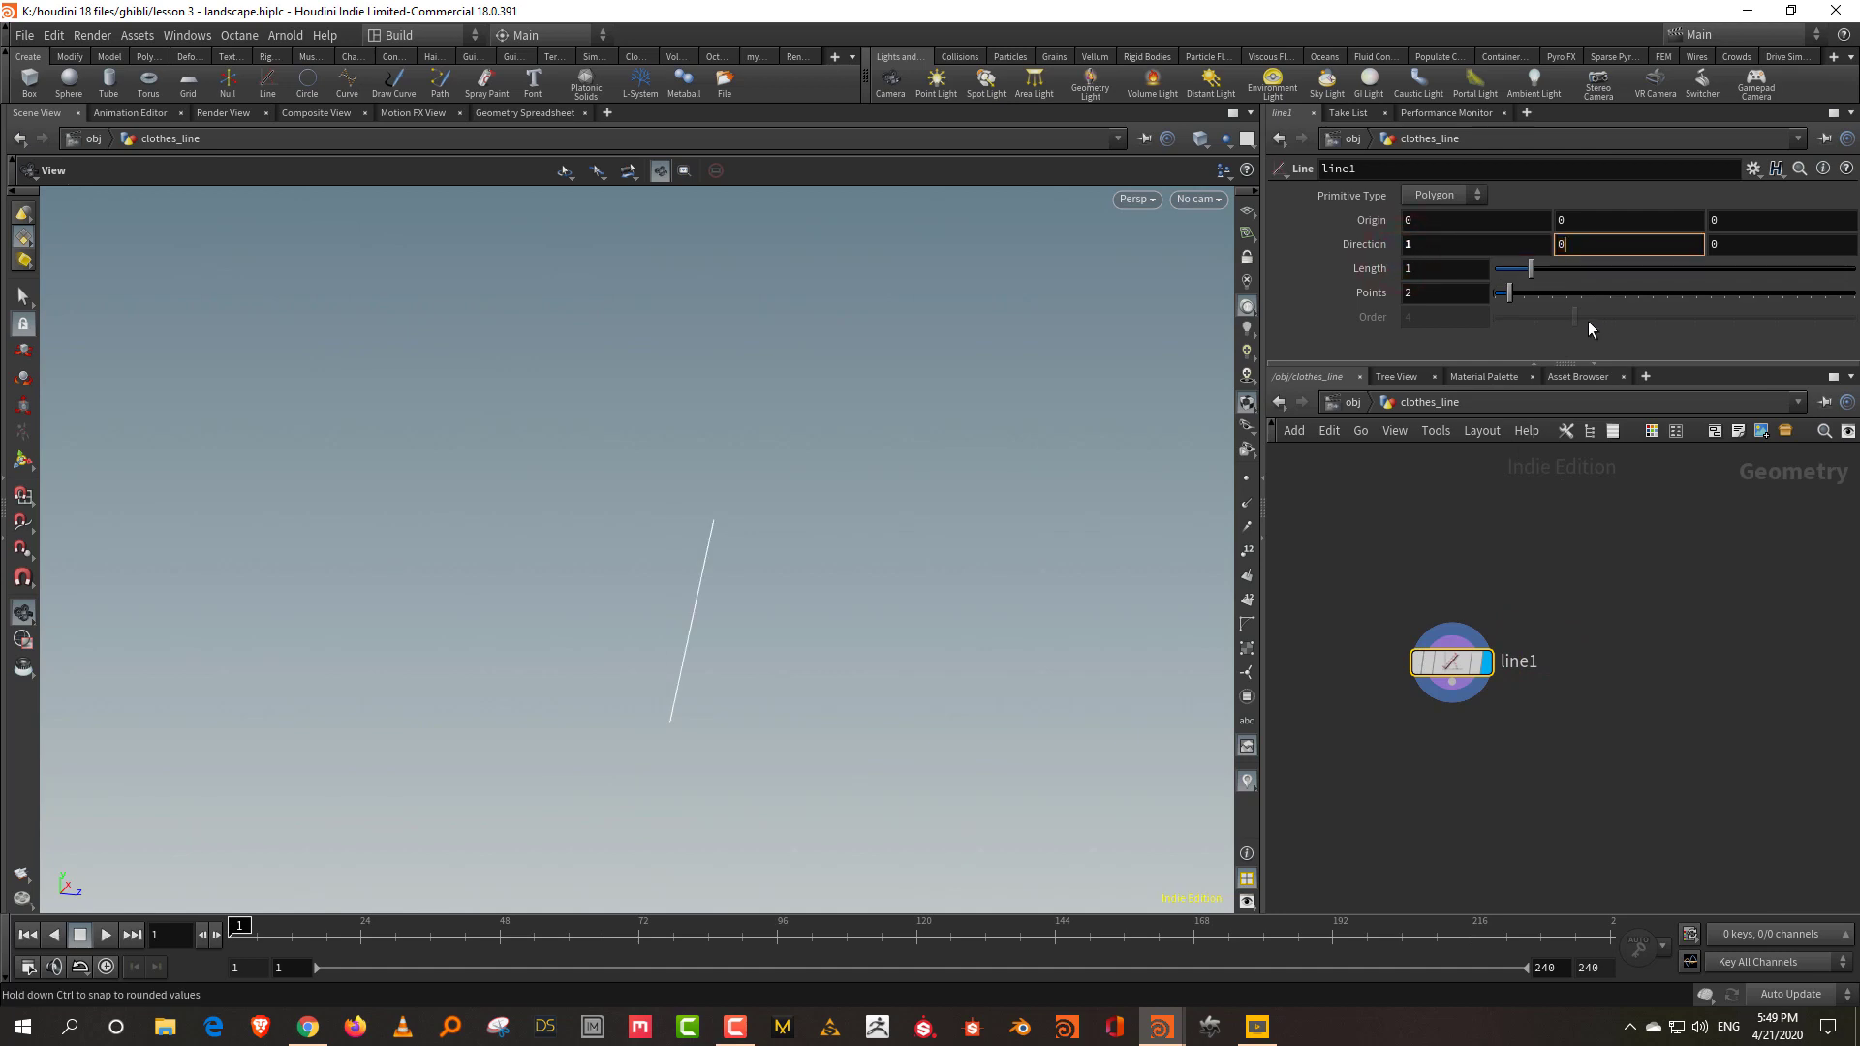
key("Return")
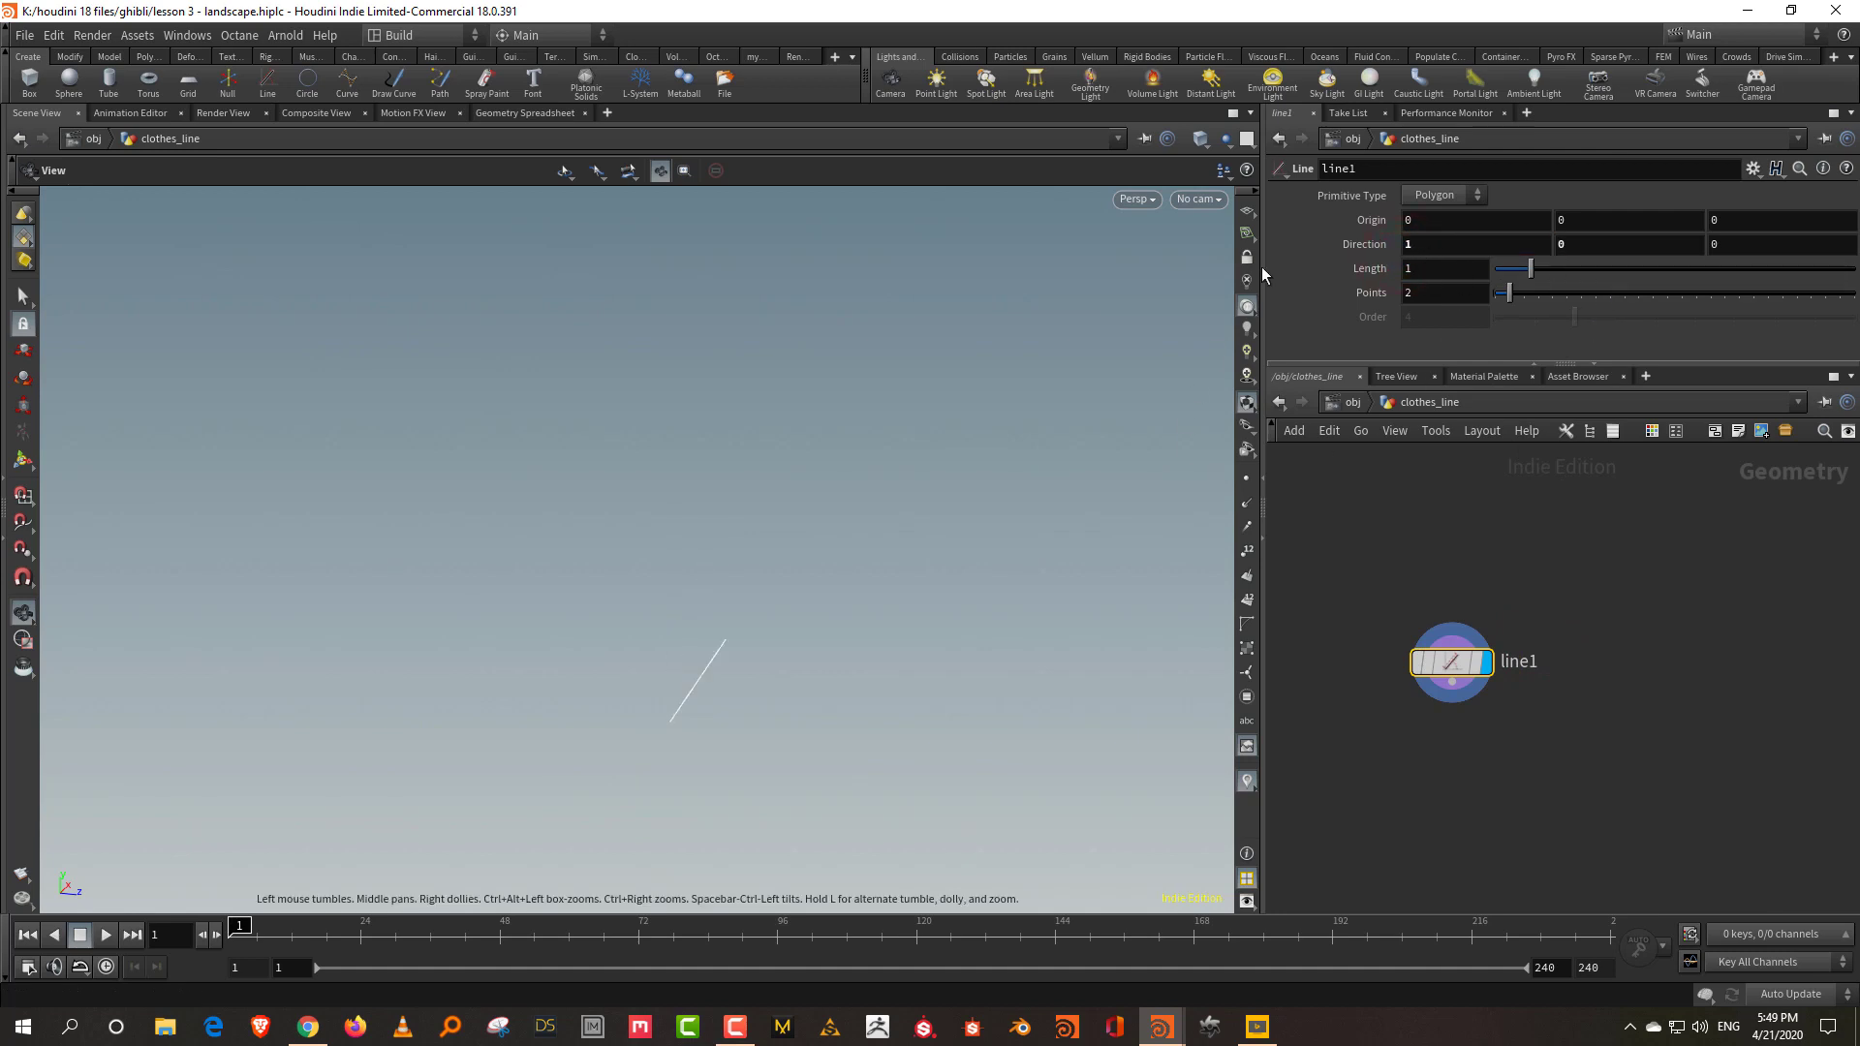
left_click_drag(934, 668, 892, 632)
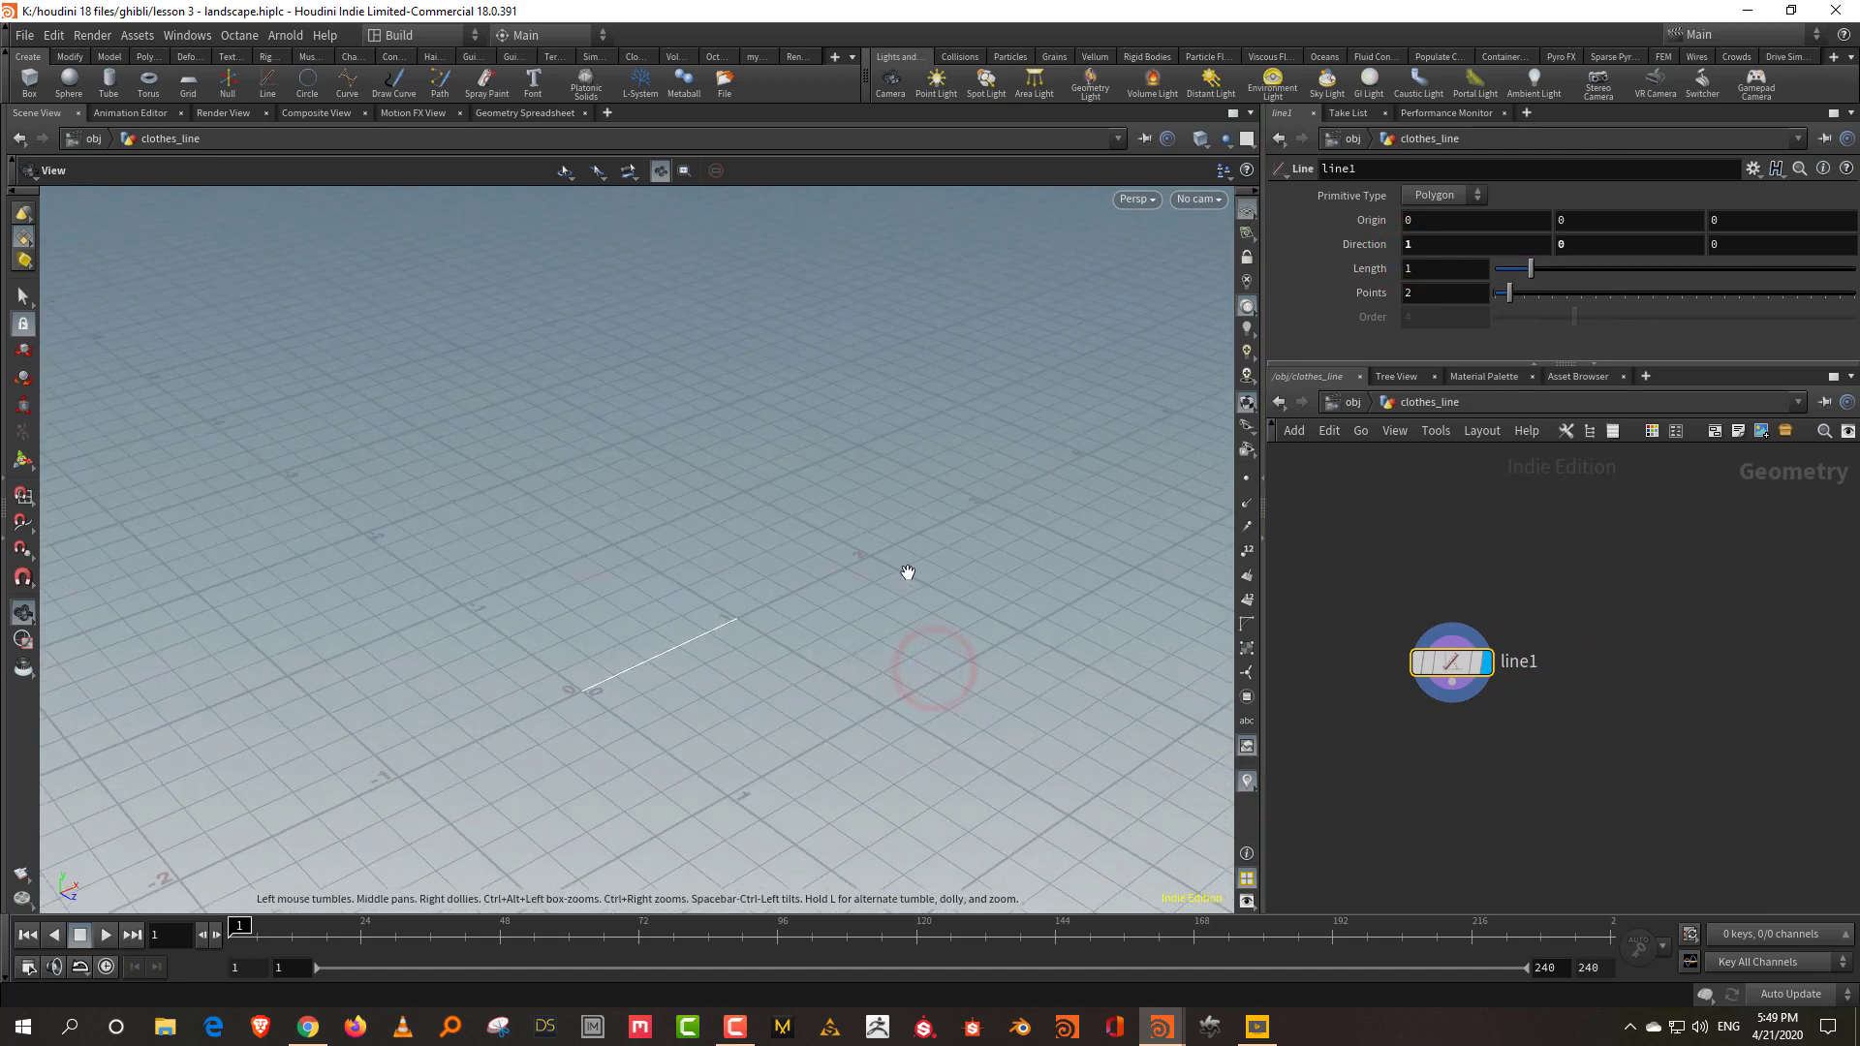
middle_click_drag(905, 652, 961, 618)
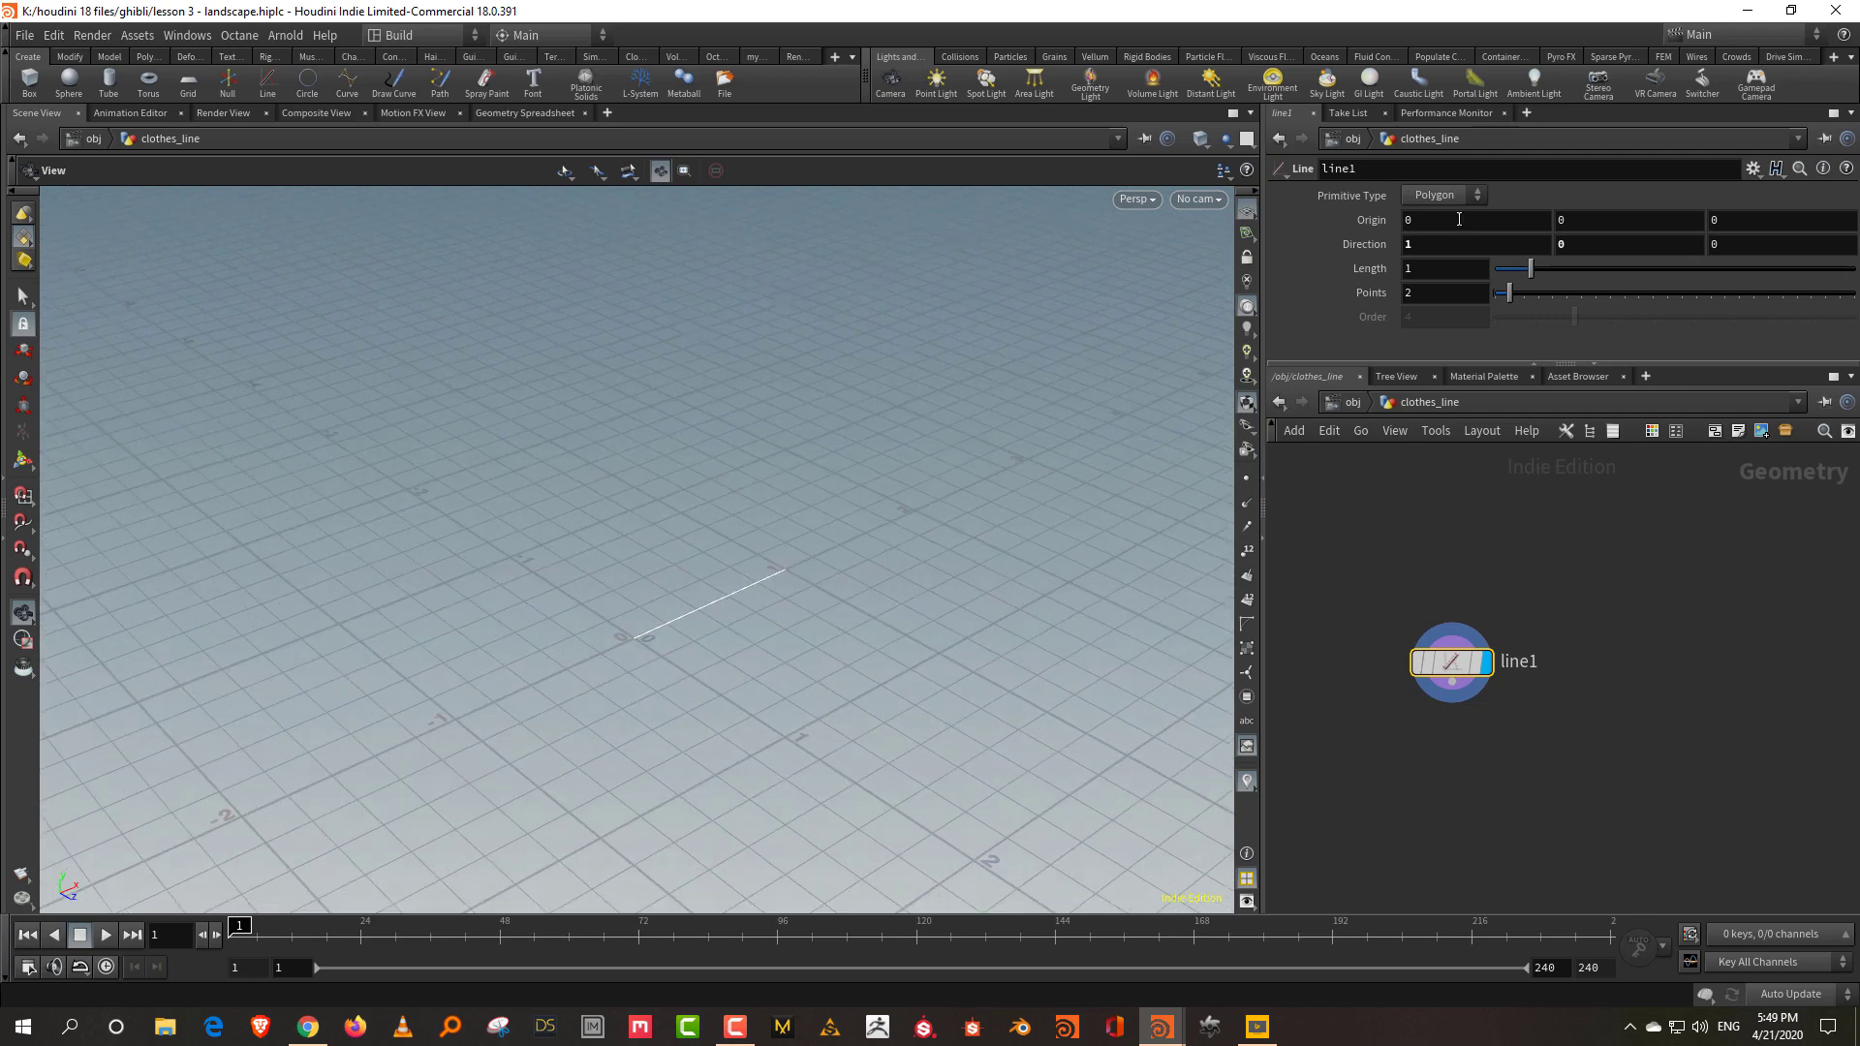
Centre the line by referencing its length in the X origin with the expression ch("dist")/-2.
right_click(1445, 265)
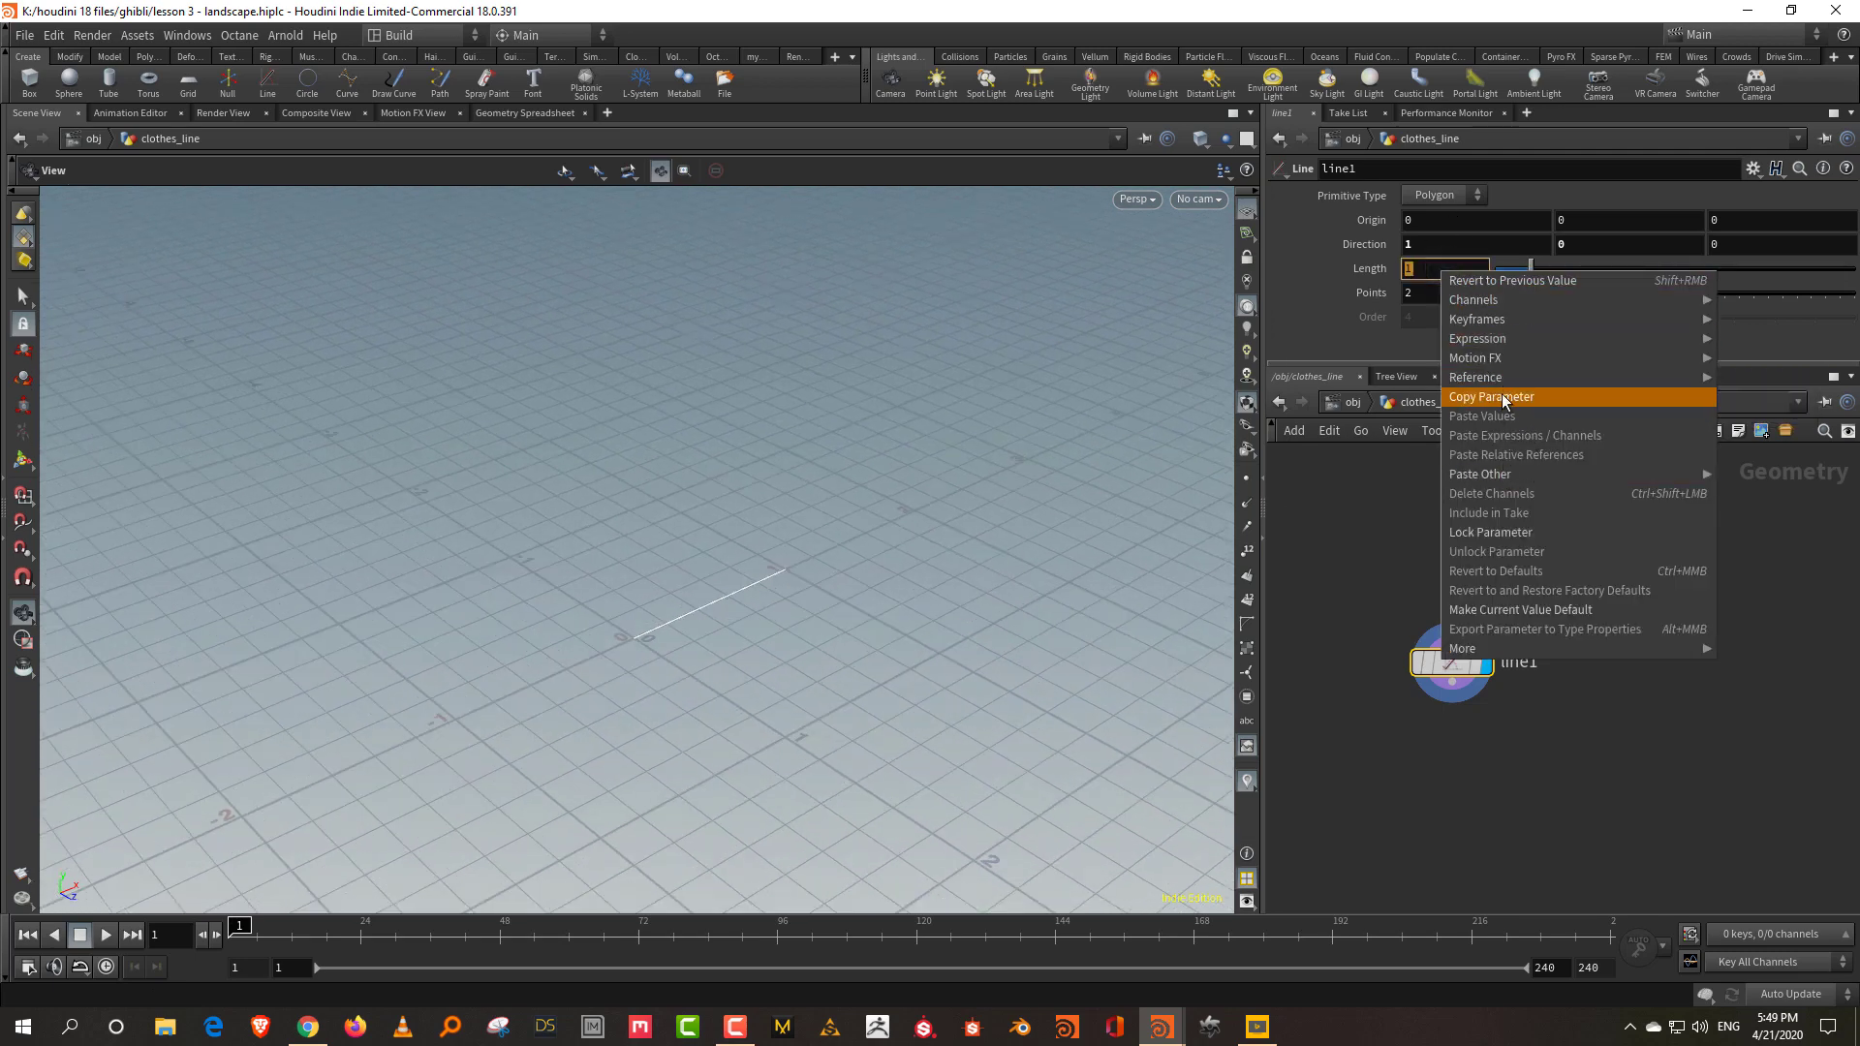
left_click(1502, 396)
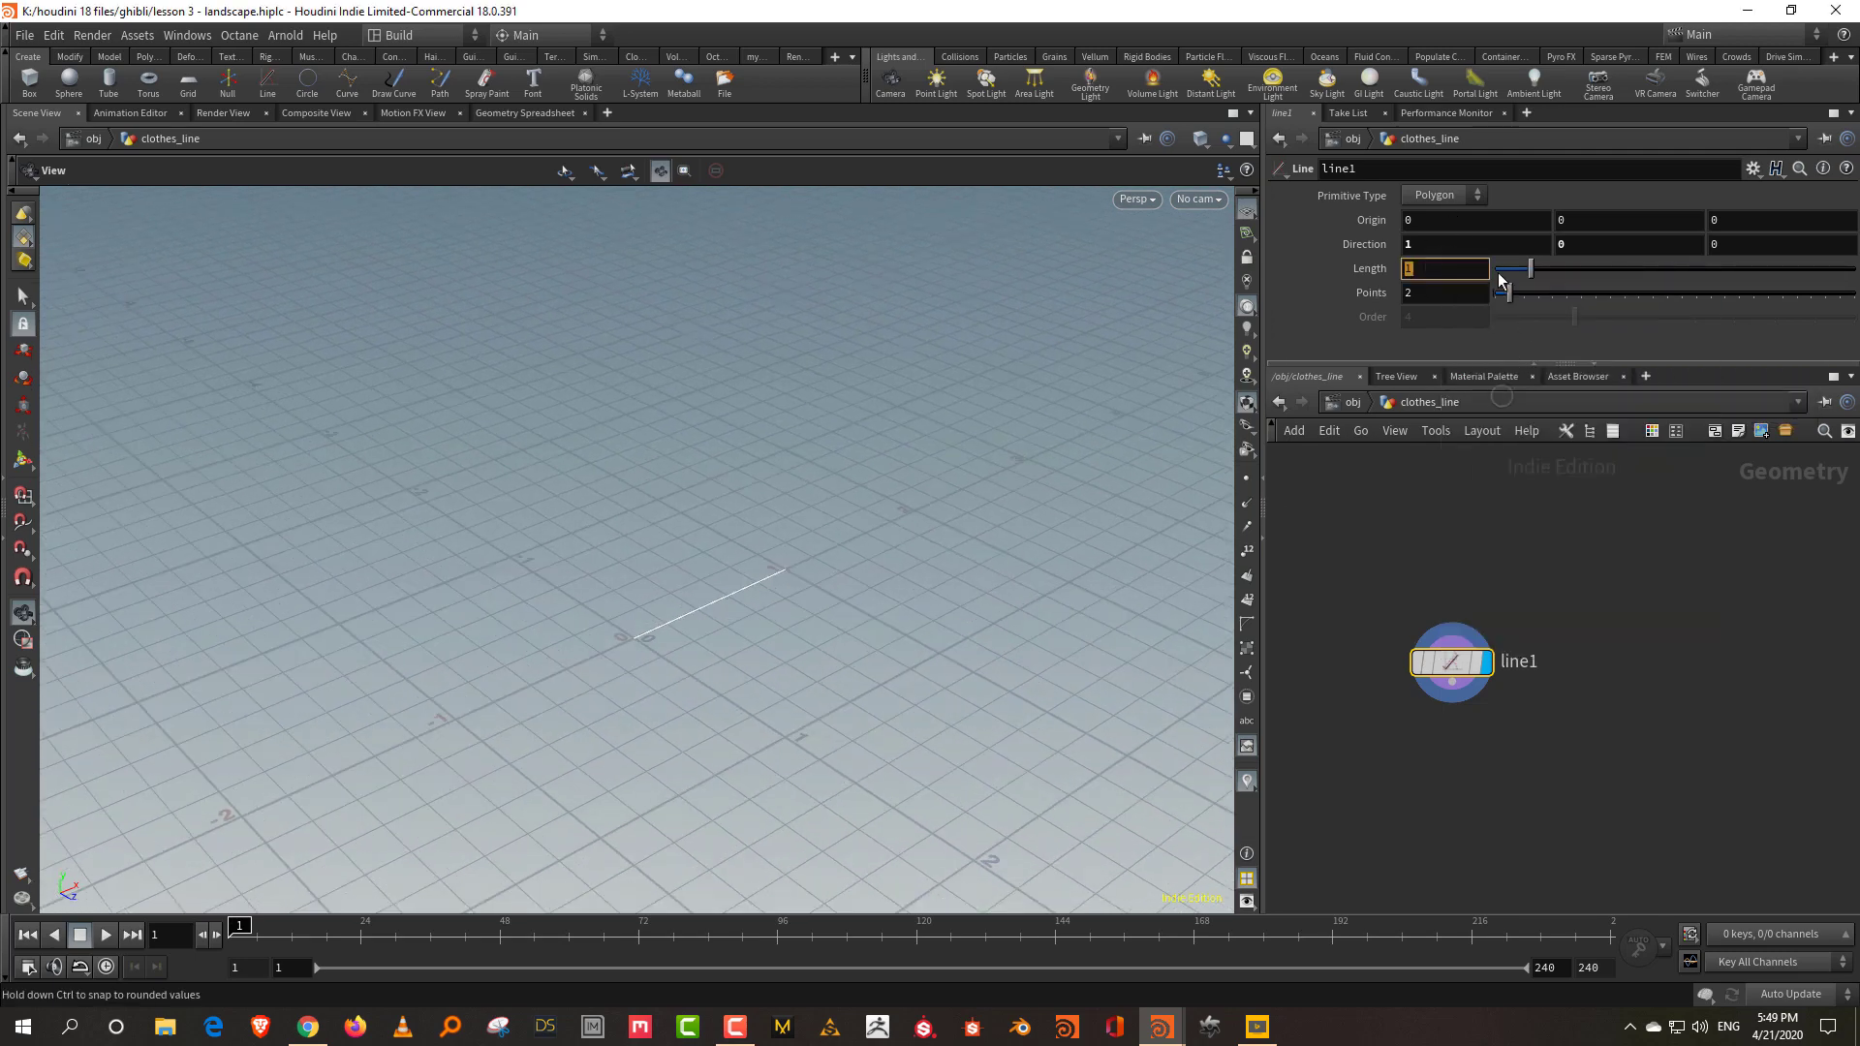
right_click(1442, 218)
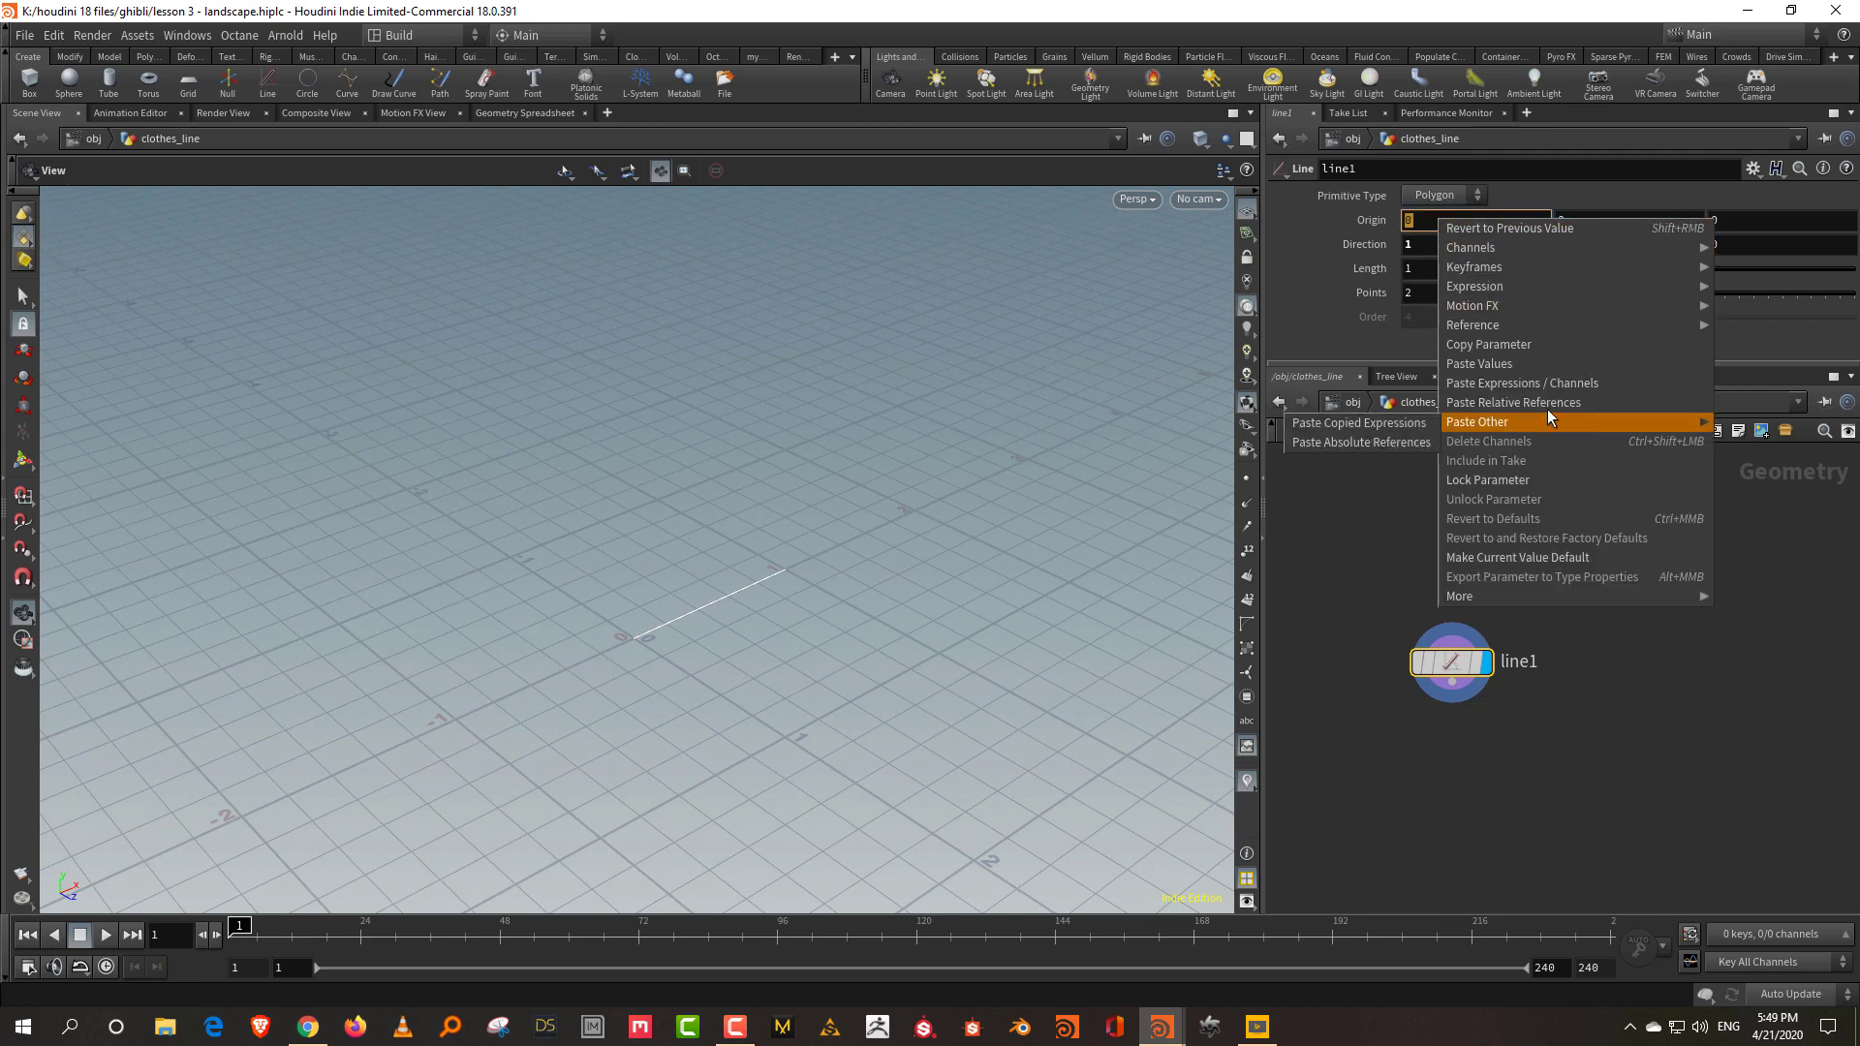
left_click(1577, 409)
key("Return")
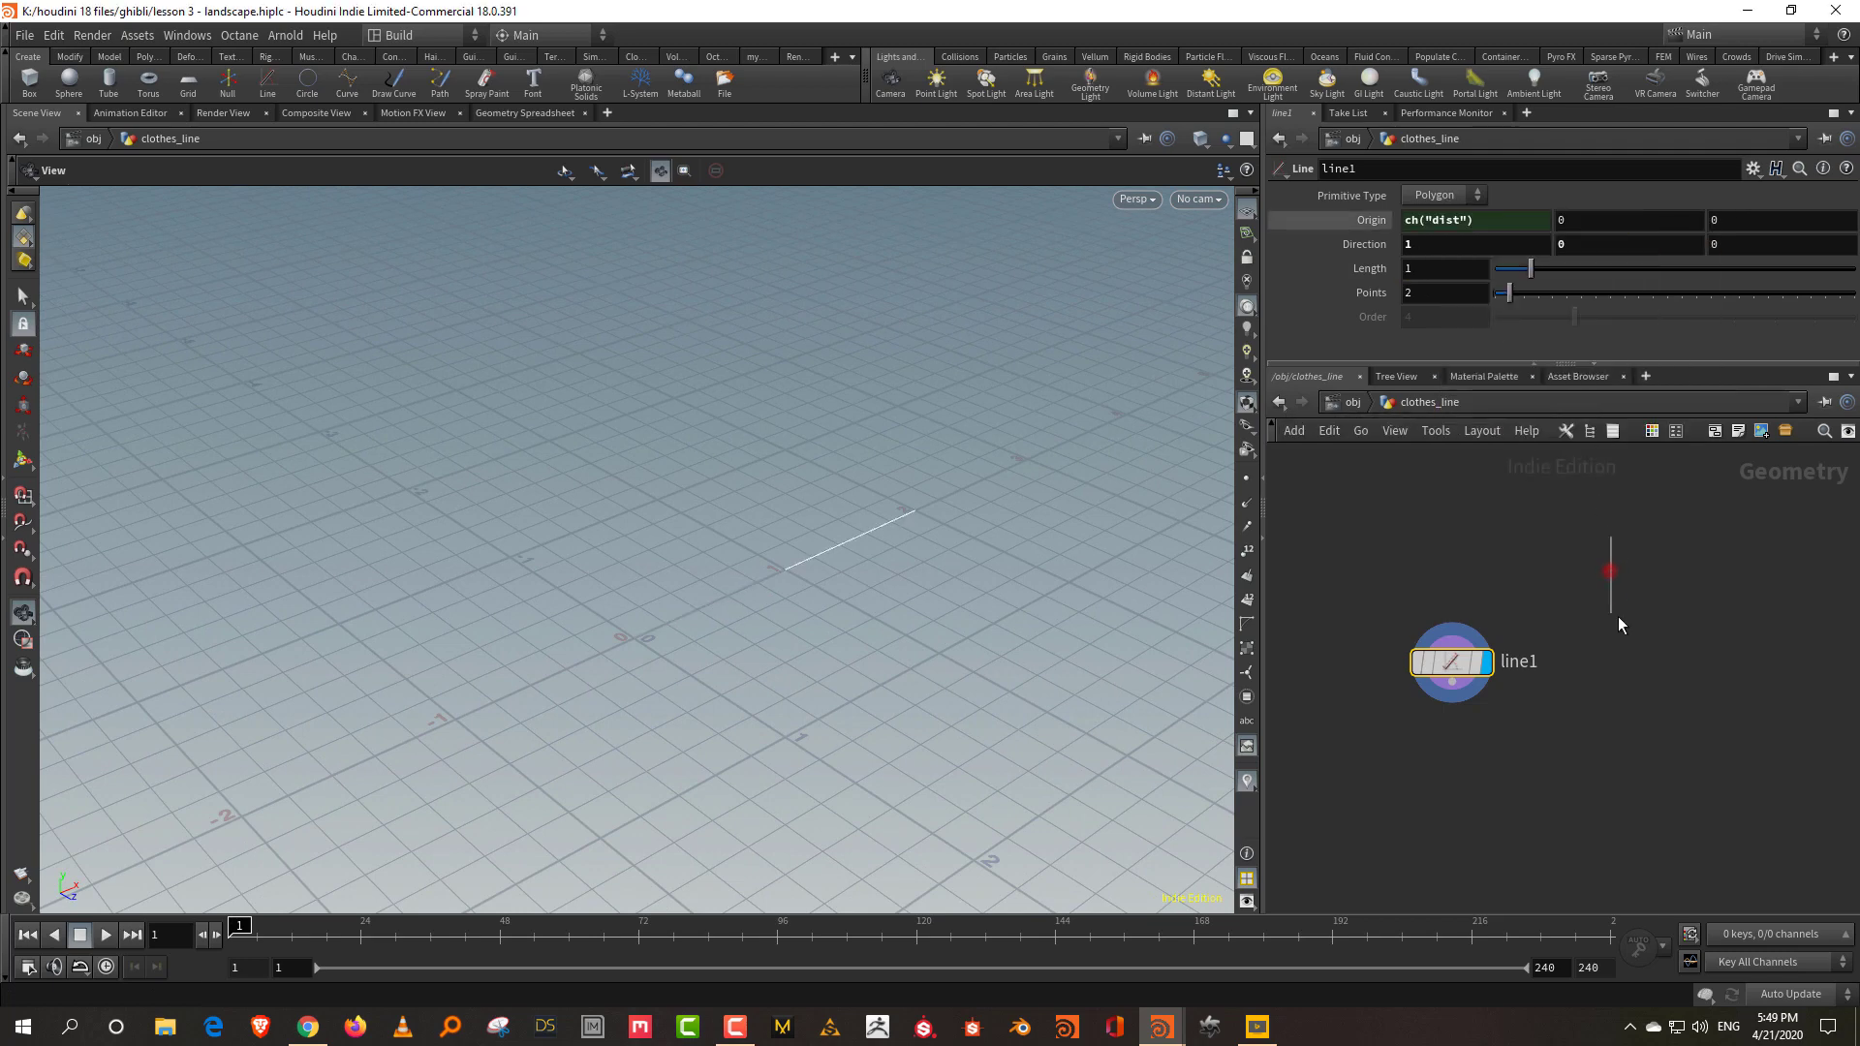
left_click(1514, 221)
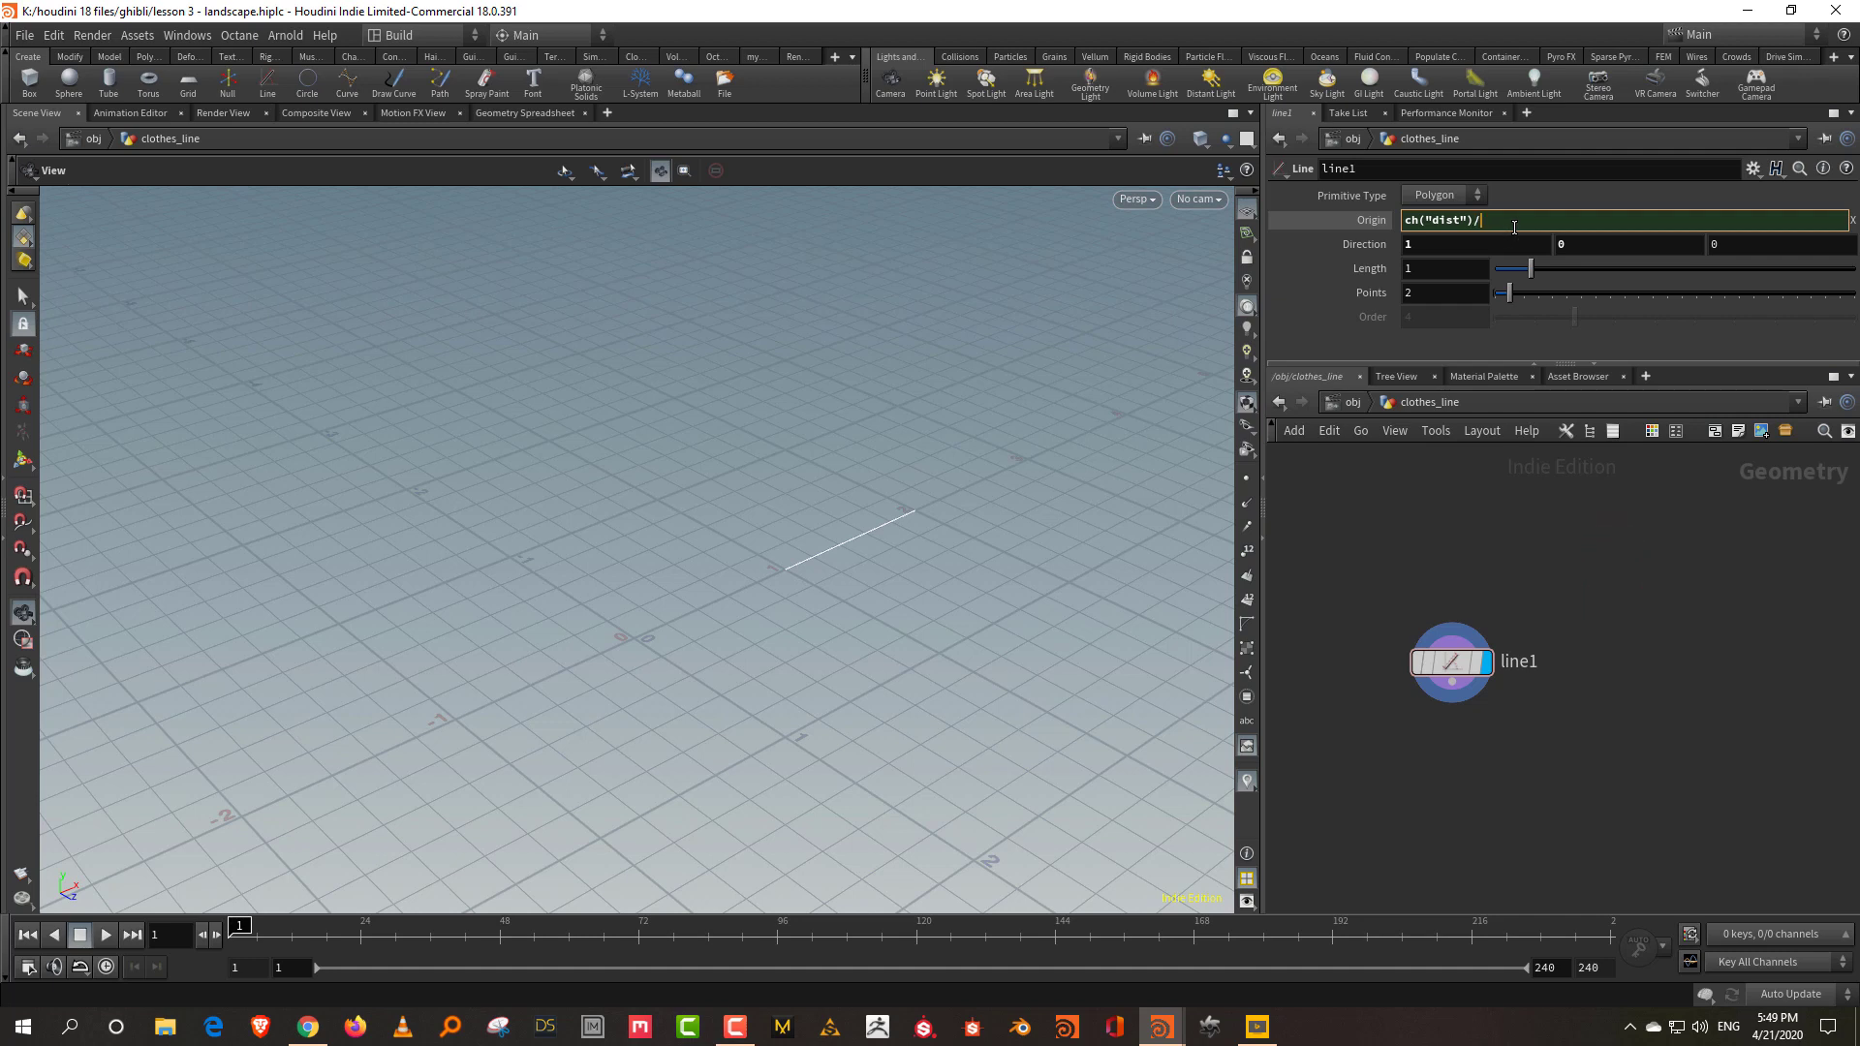
key("Return")
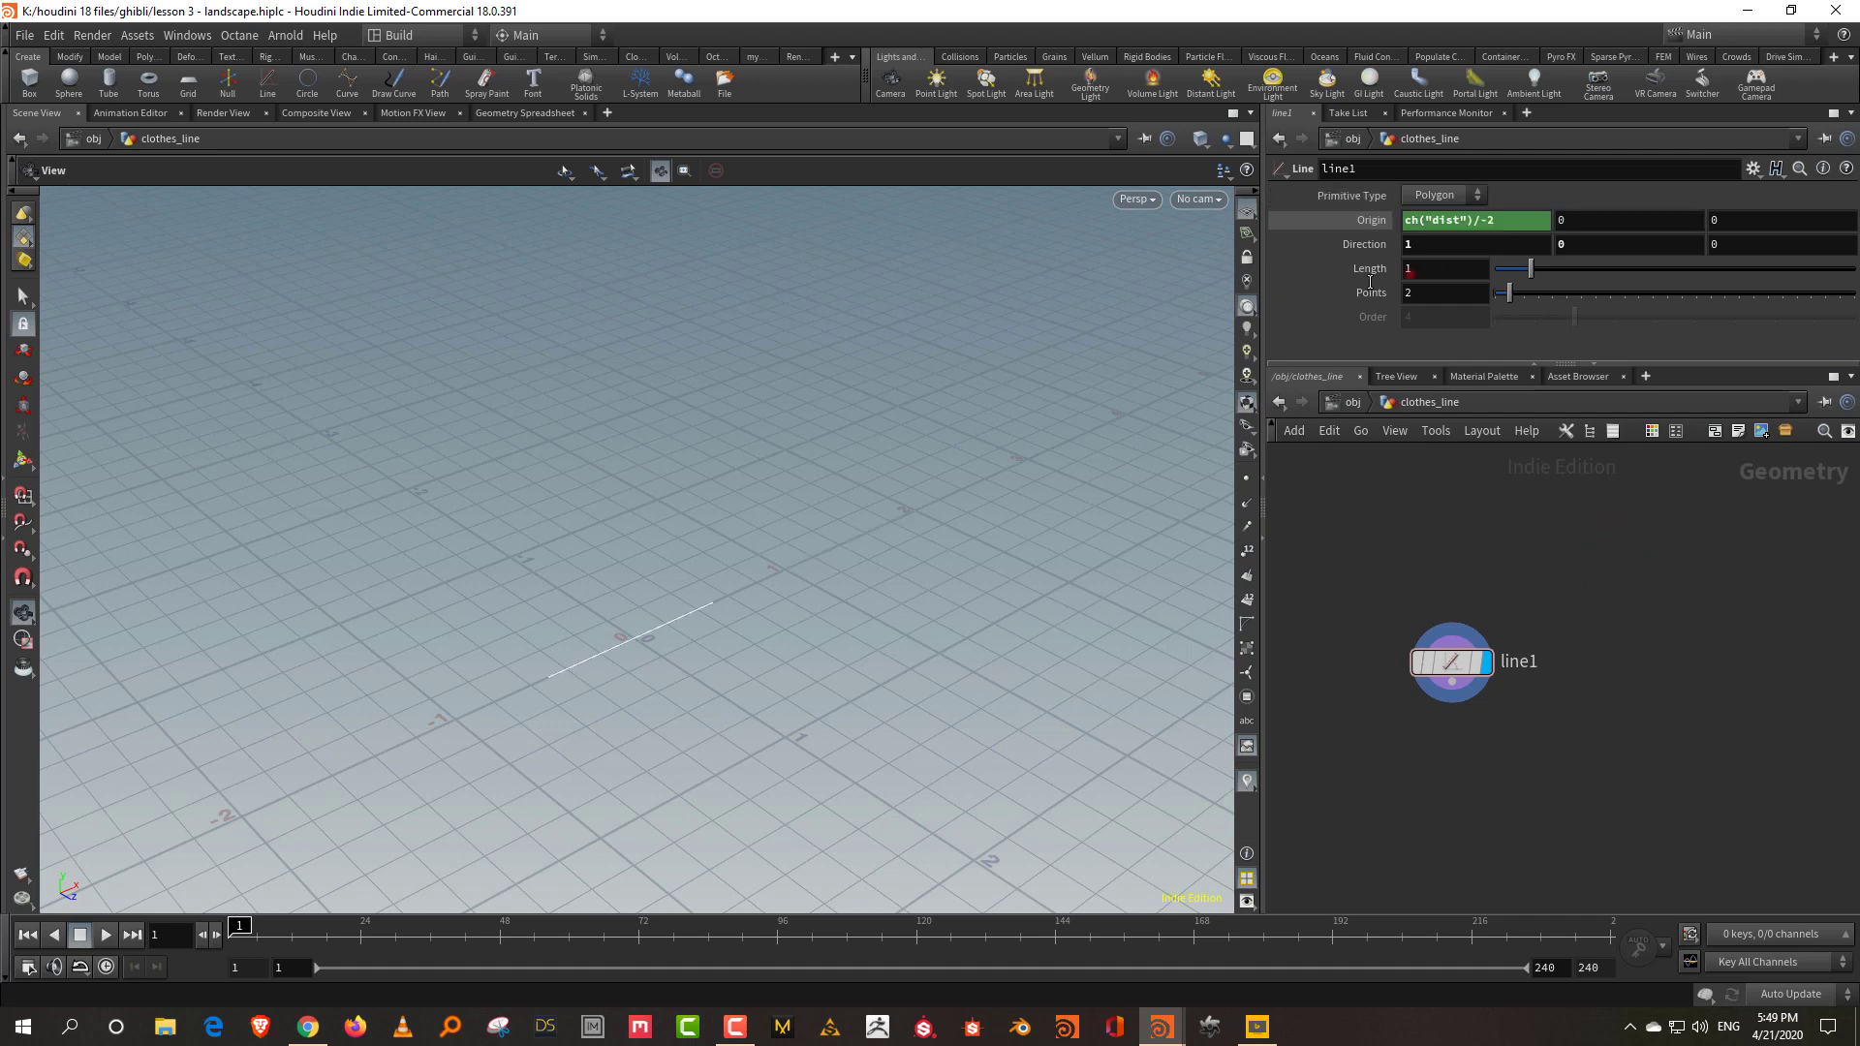
Set the line's length to 6.
double_click(1436, 270)
type("6")
key("Return")
left_click_drag(930, 611, 893, 557)
Add a Resample node, connect line1 to its input and display its result.
middle_click_drag(1479, 771, 1474, 719)
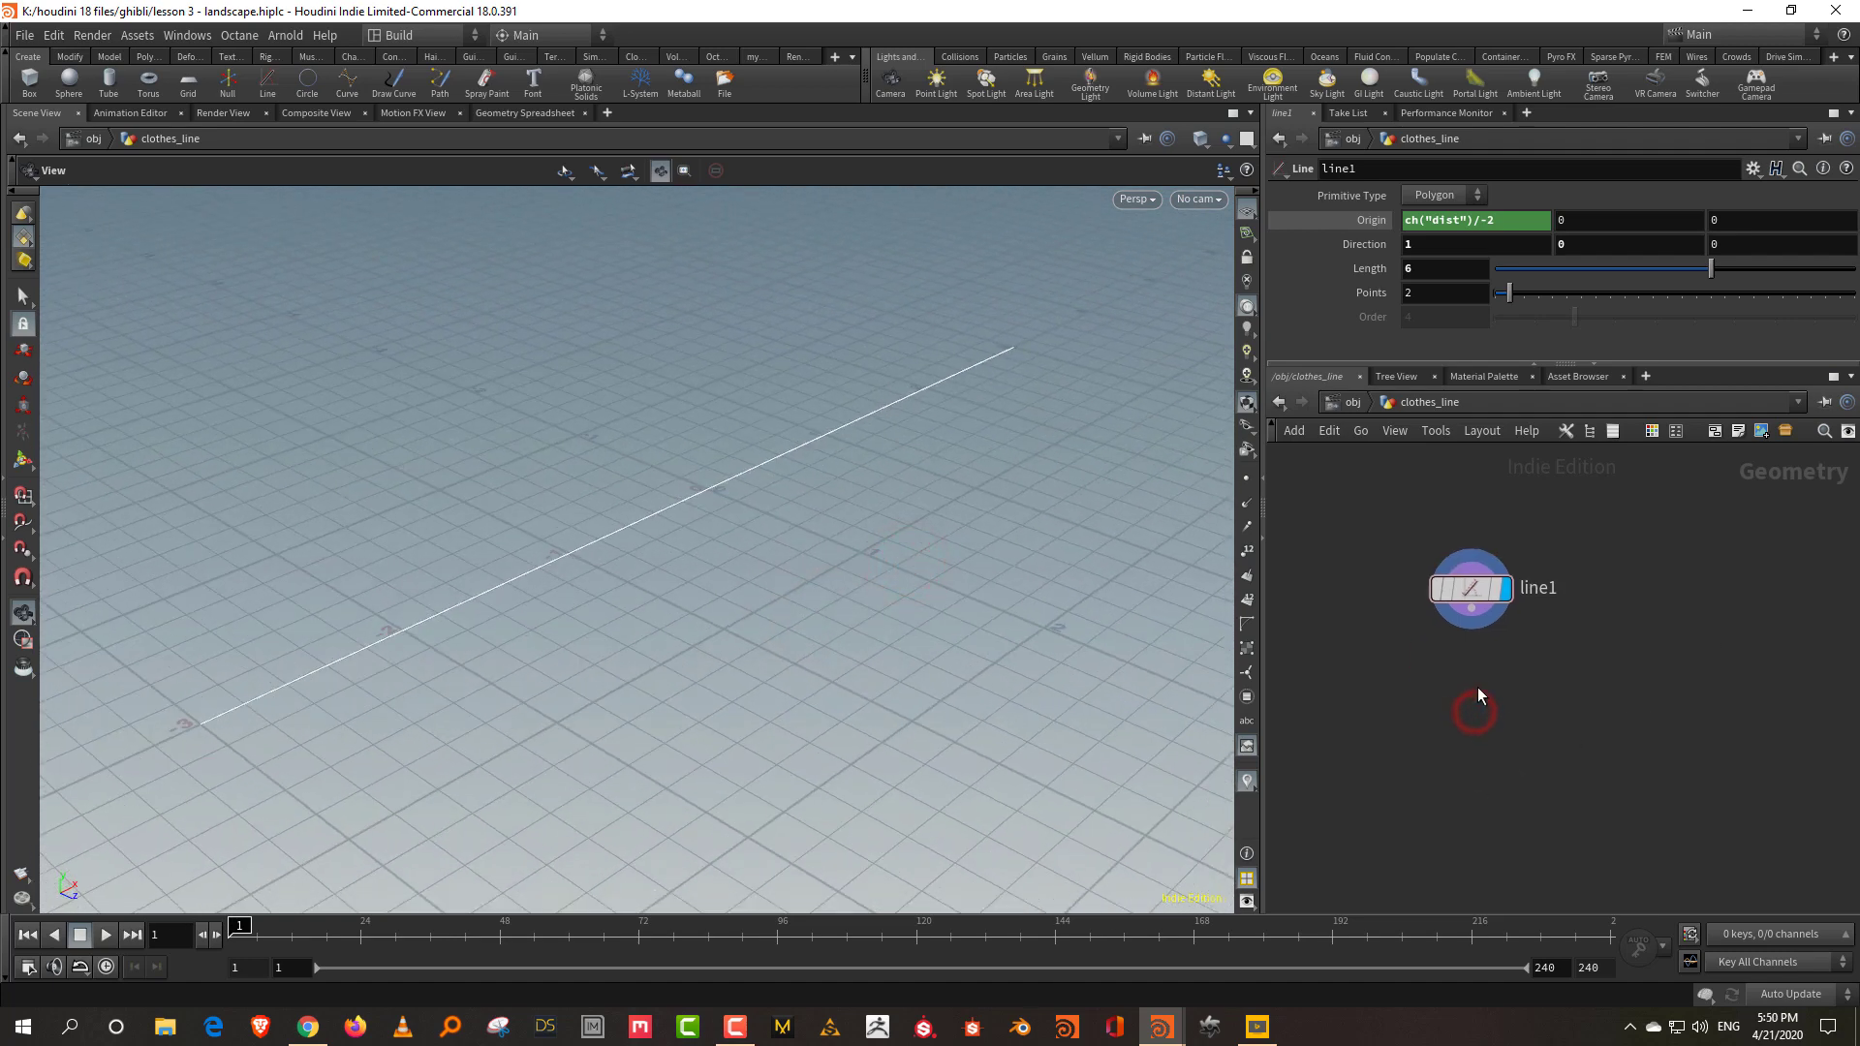
key("Tab")
type("resa")
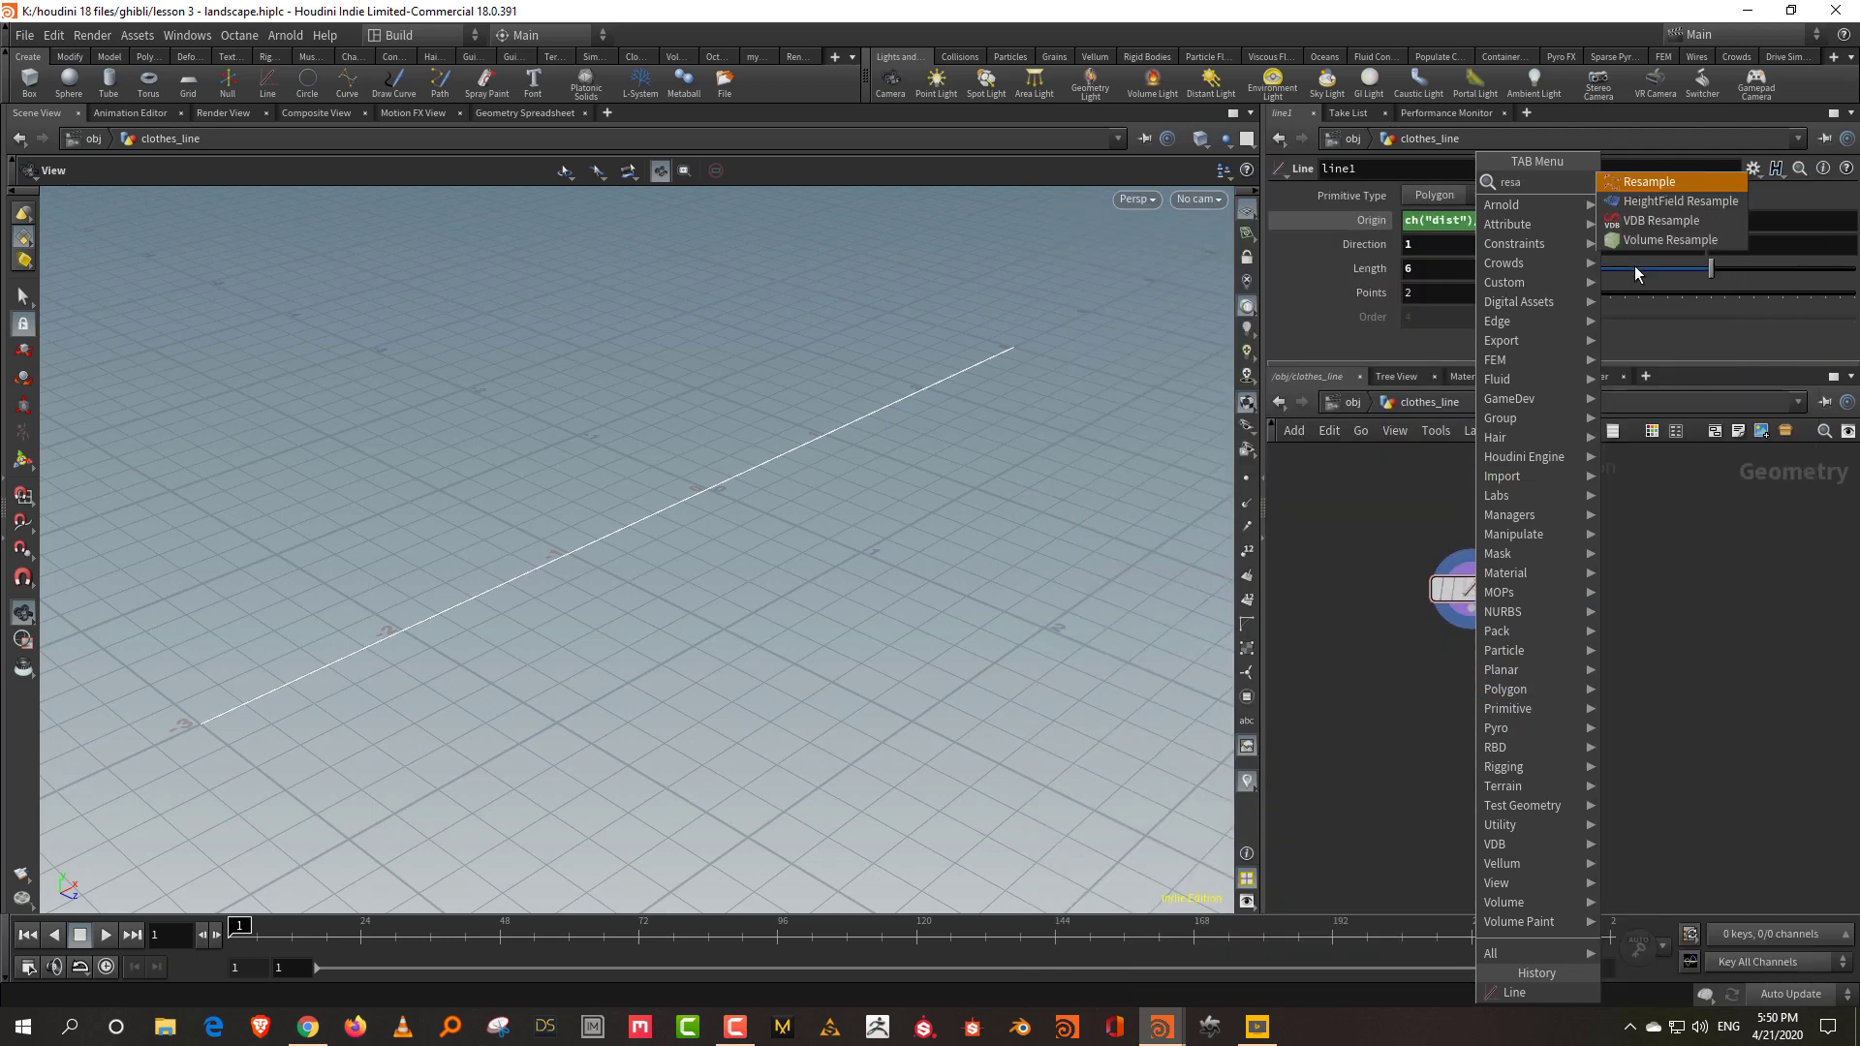
left_click(1649, 182)
left_click(1424, 738)
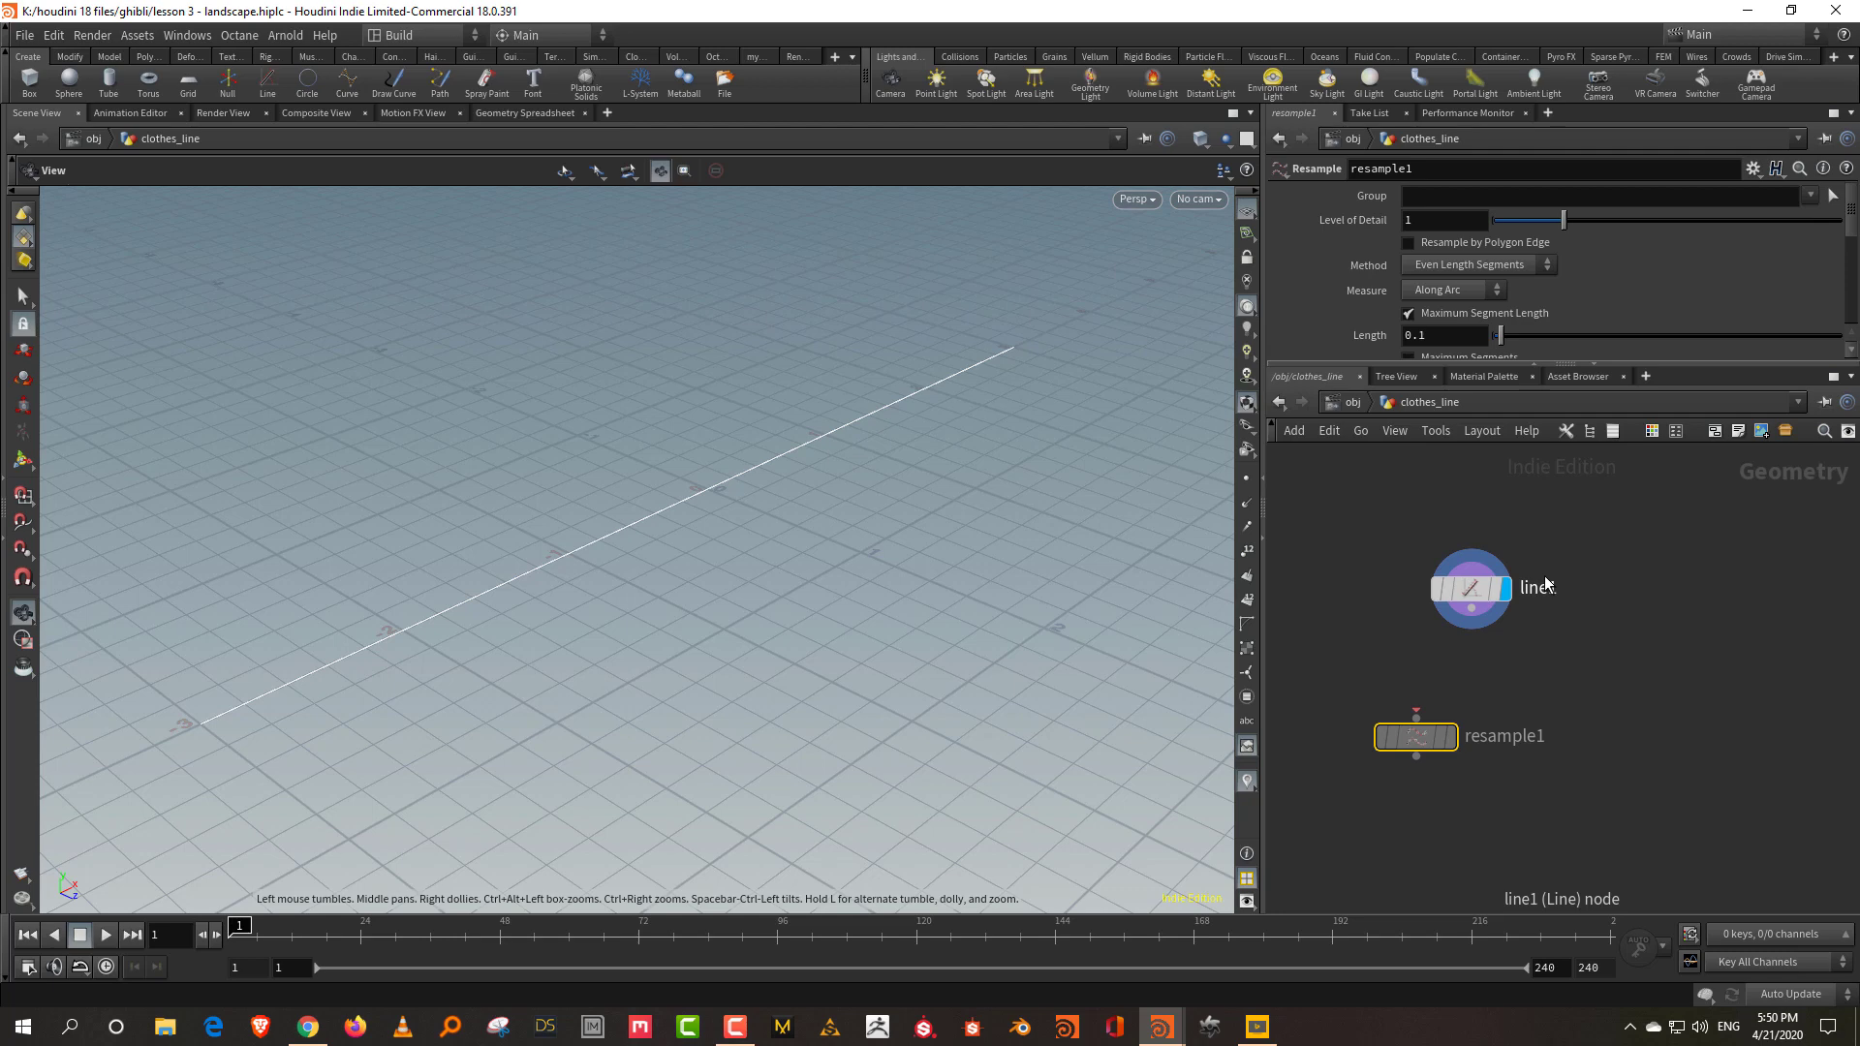
left_click_drag(1471, 609, 1416, 716)
left_click(1451, 742)
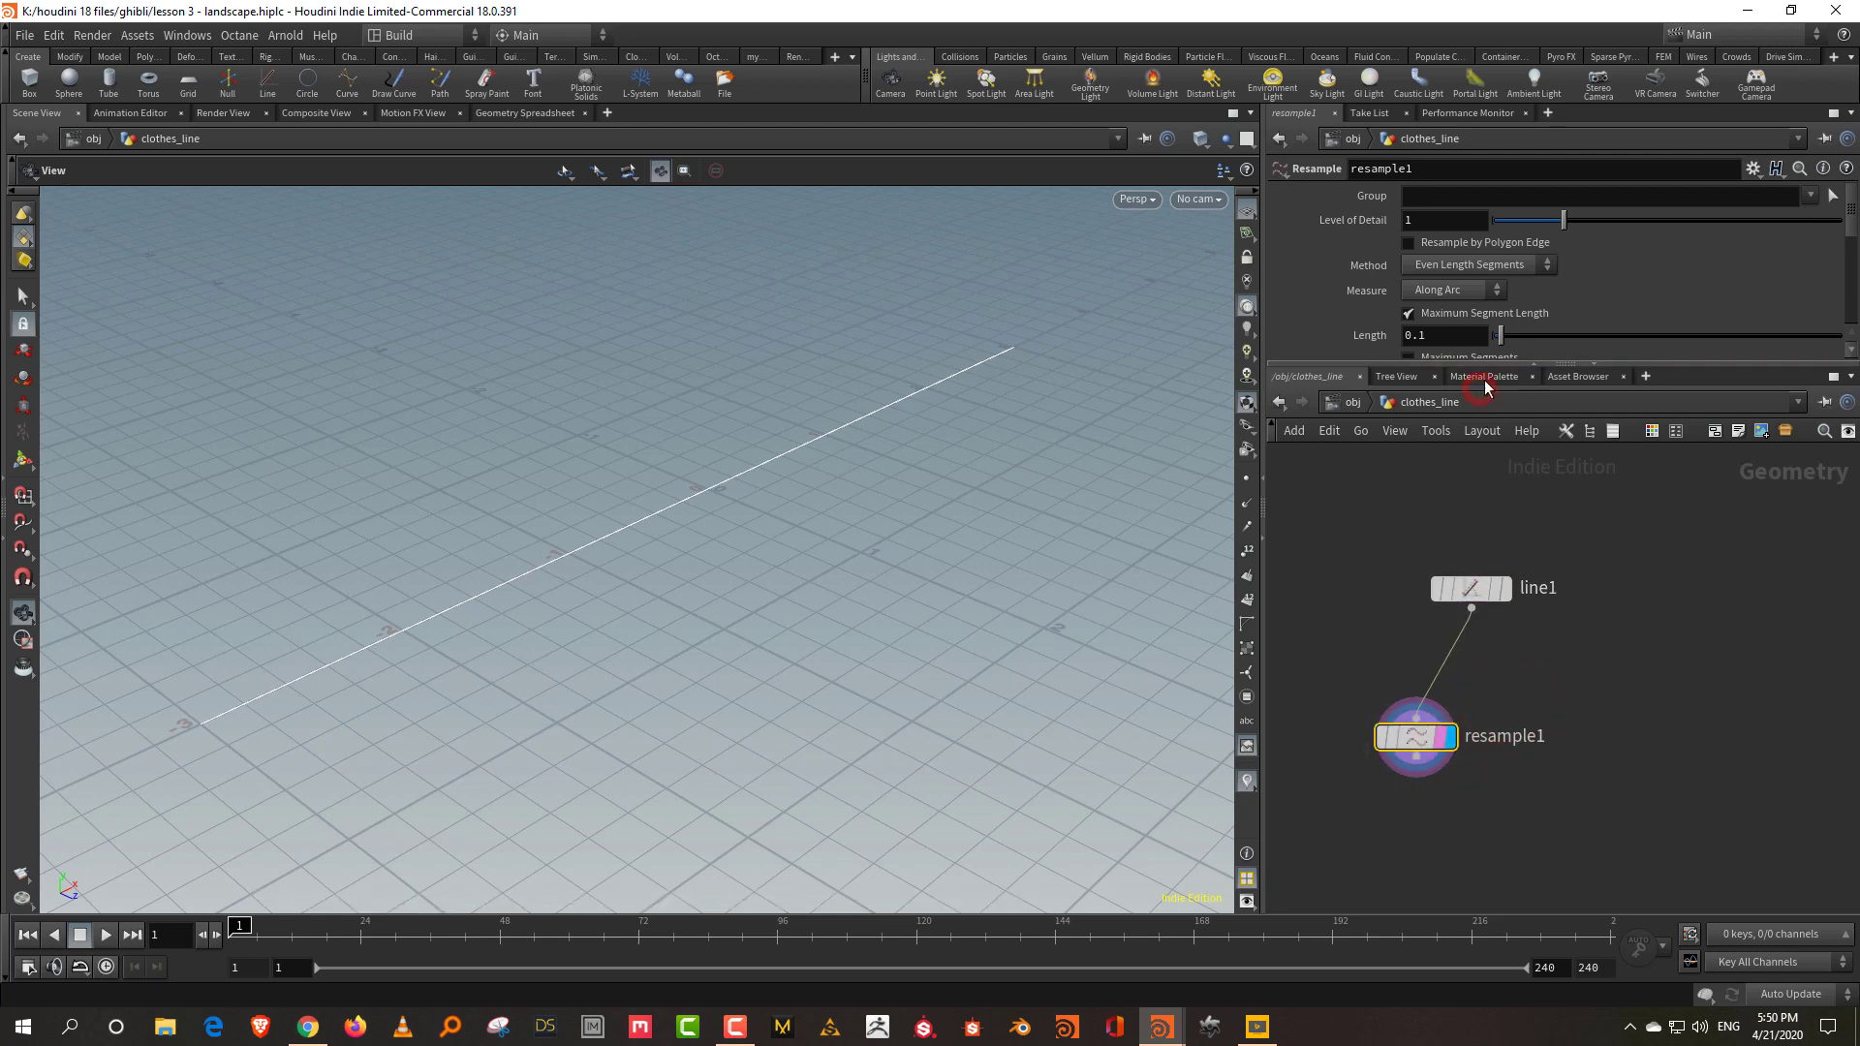
Switch resample1 from maximum segment length to maximum segments and set the segments to 50.
left_click_drag(1487, 387, 1487, 476)
left_click(1461, 312)
left_click(1457, 358)
double_click(1423, 380)
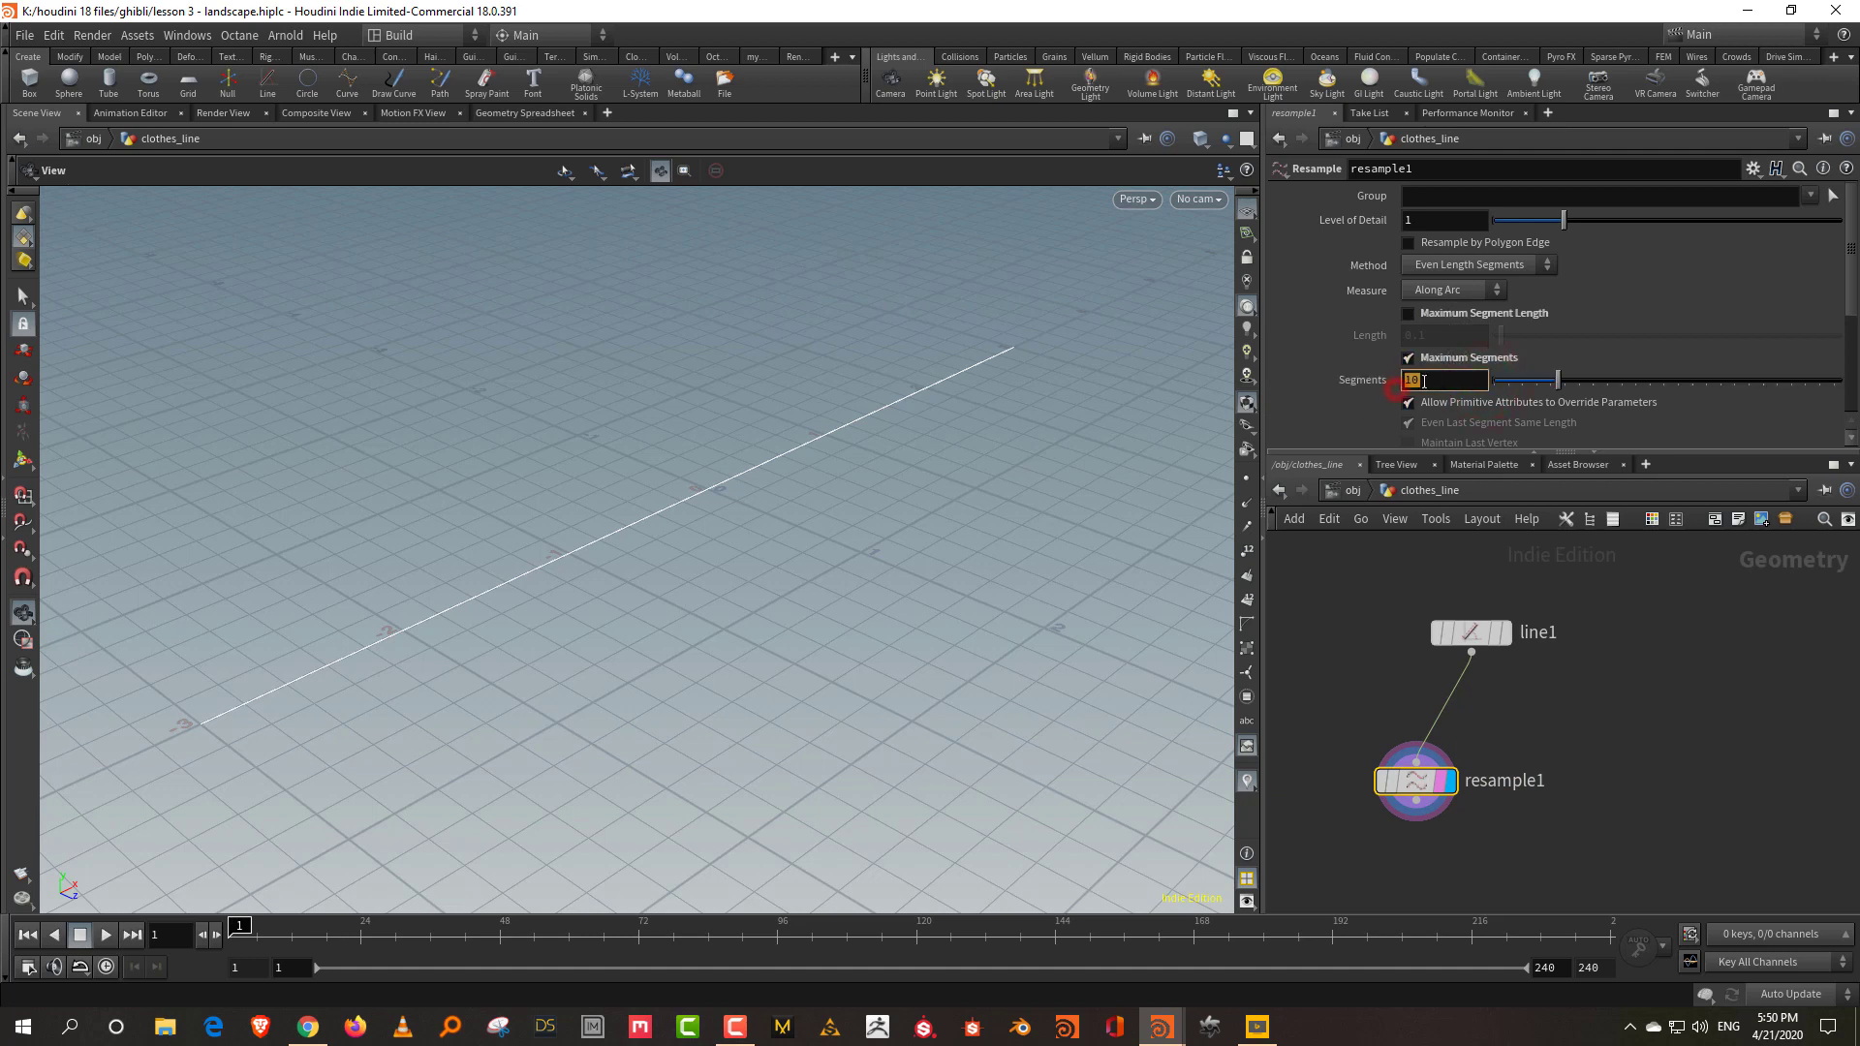
type("50")
key("Return")
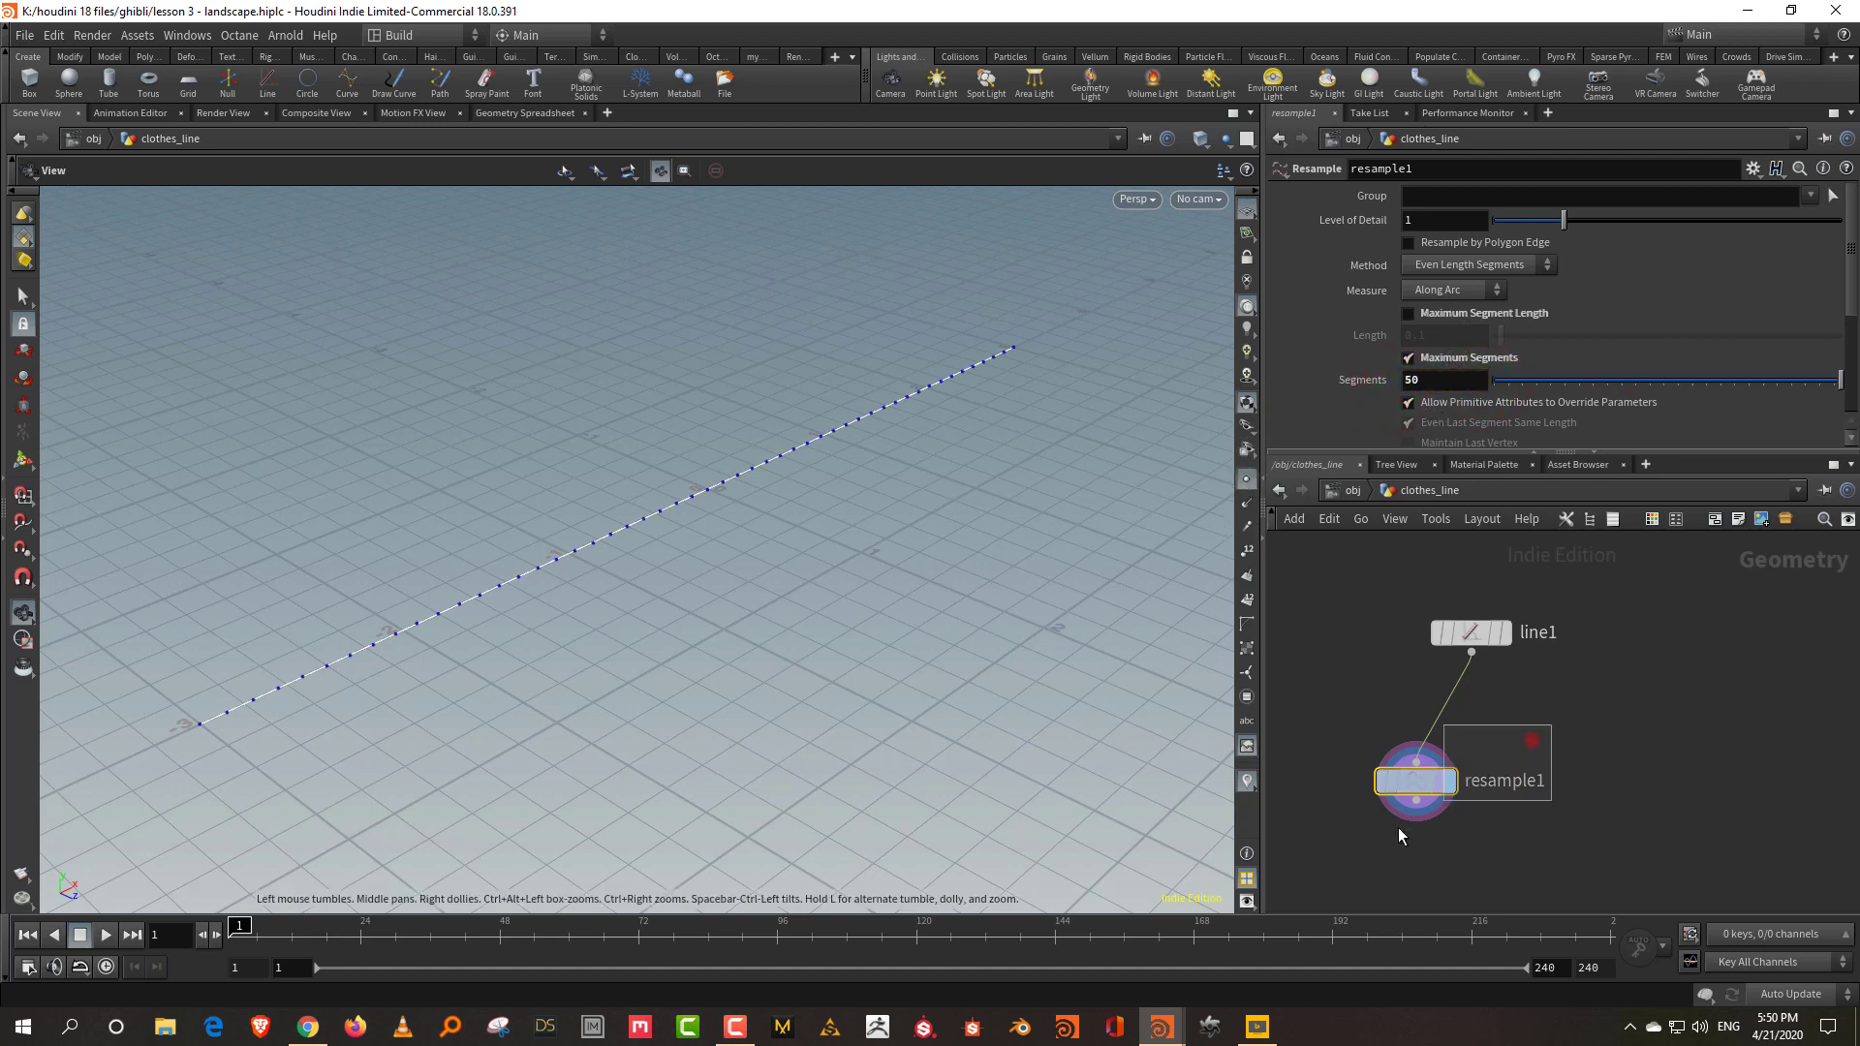
Change the network wiring style to Rounded and branch a second Resample node off line1, displaying its result.
middle_click_drag(1568, 752, 1535, 727)
key("shift+s")
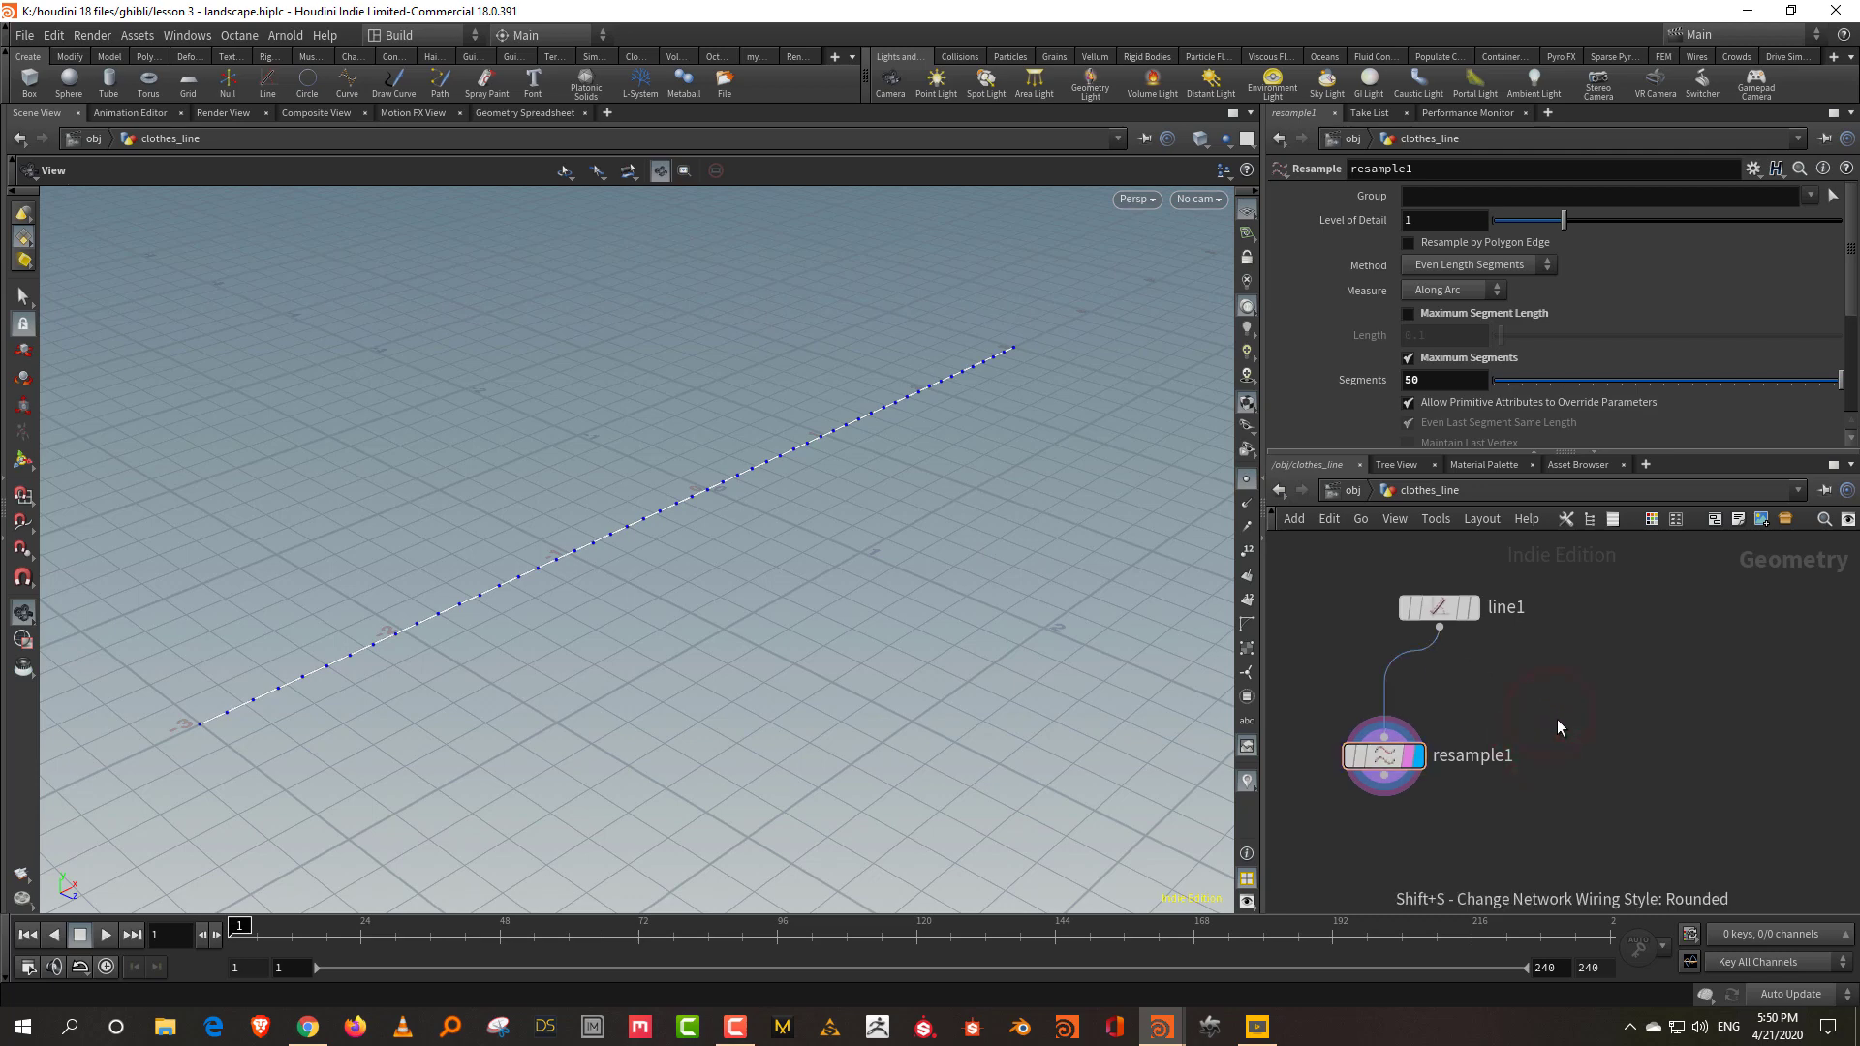
key("Tab")
type("resa")
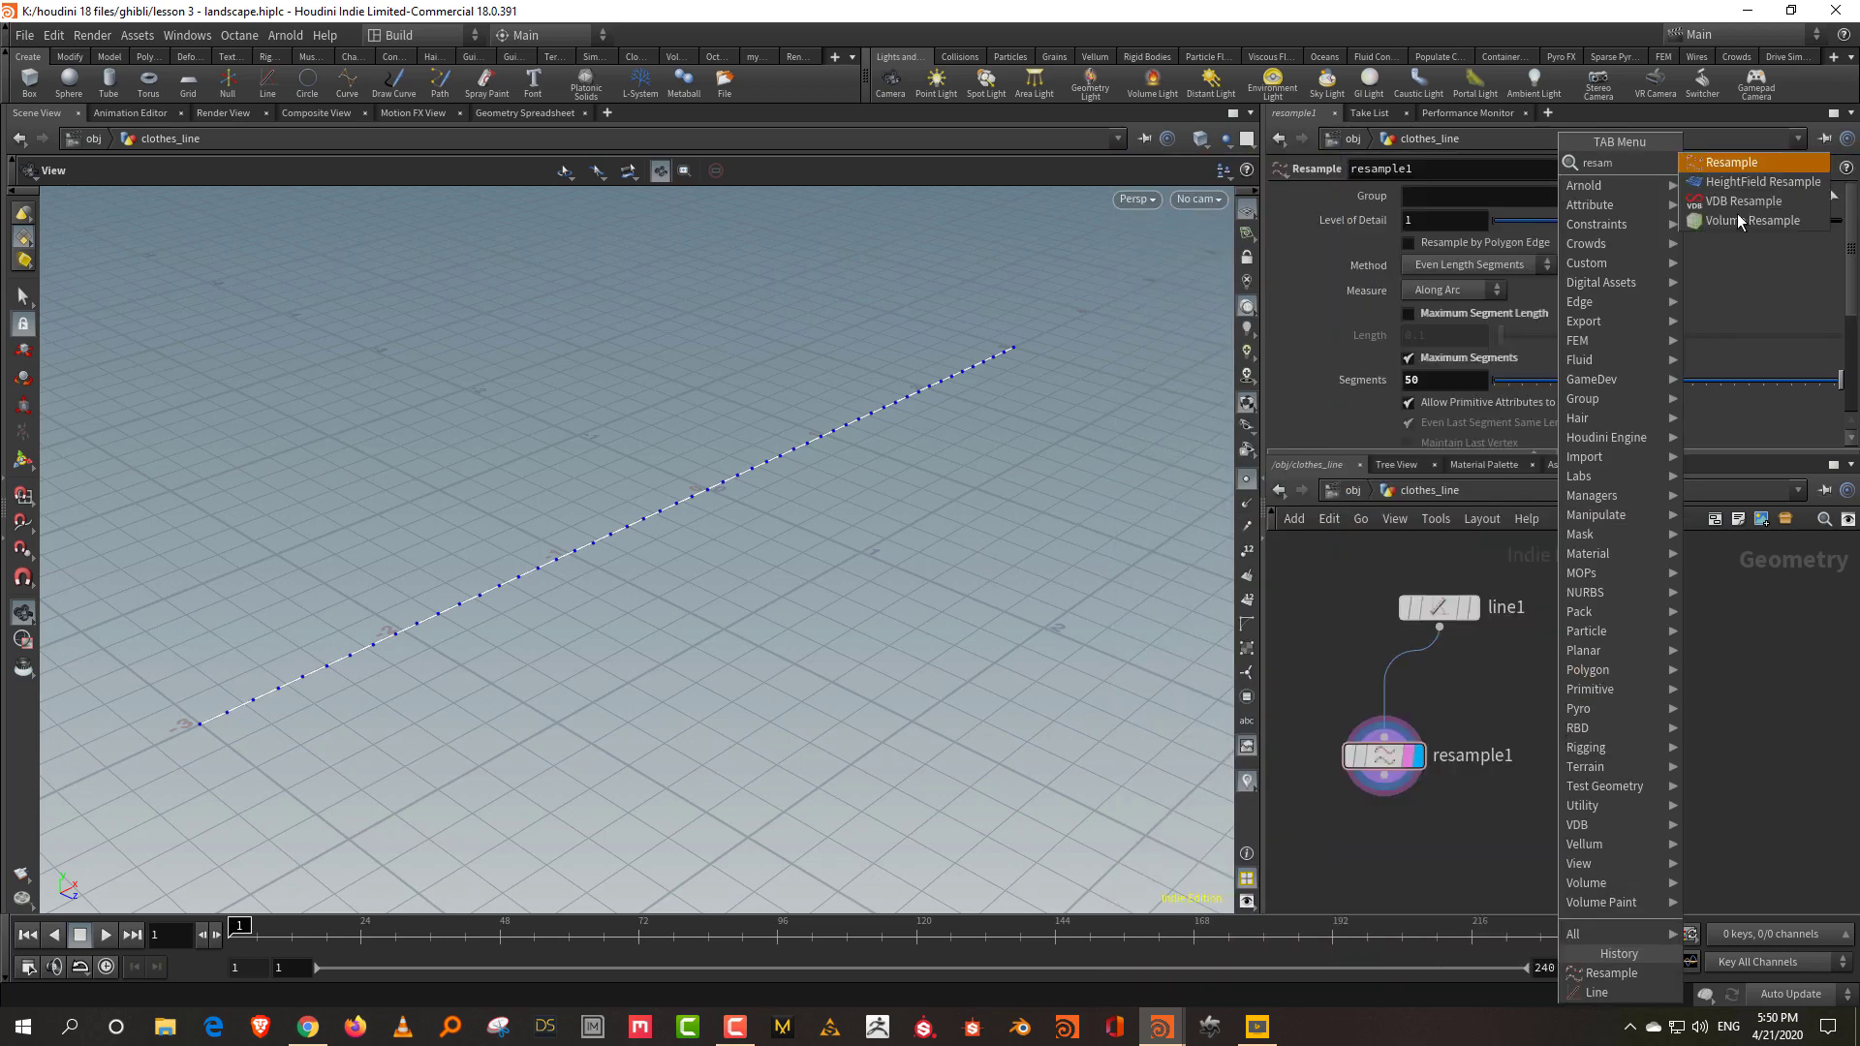
key("Return")
left_click(1666, 775)
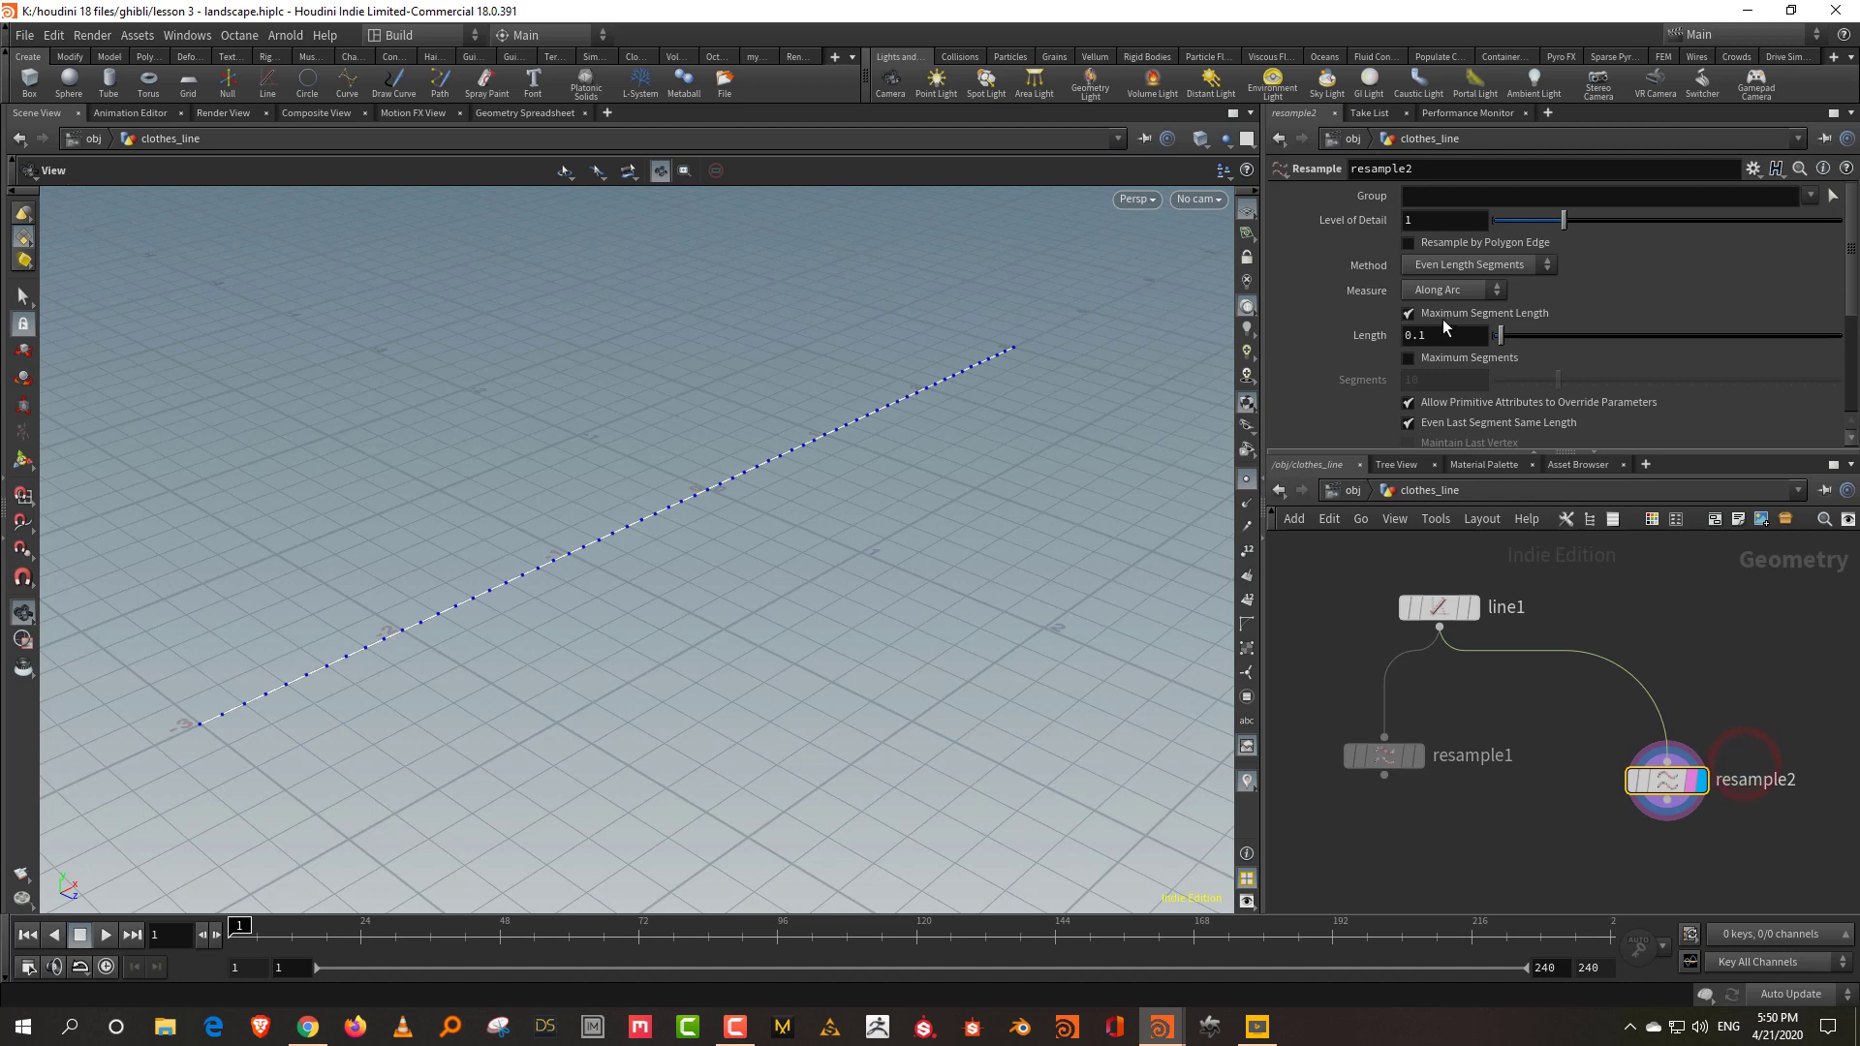
Switch resample2 from maximum segment length to maximum segments and set the segments to 9.
left_click(1408, 313)
left_click(1408, 357)
double_click(1422, 380)
type("9")
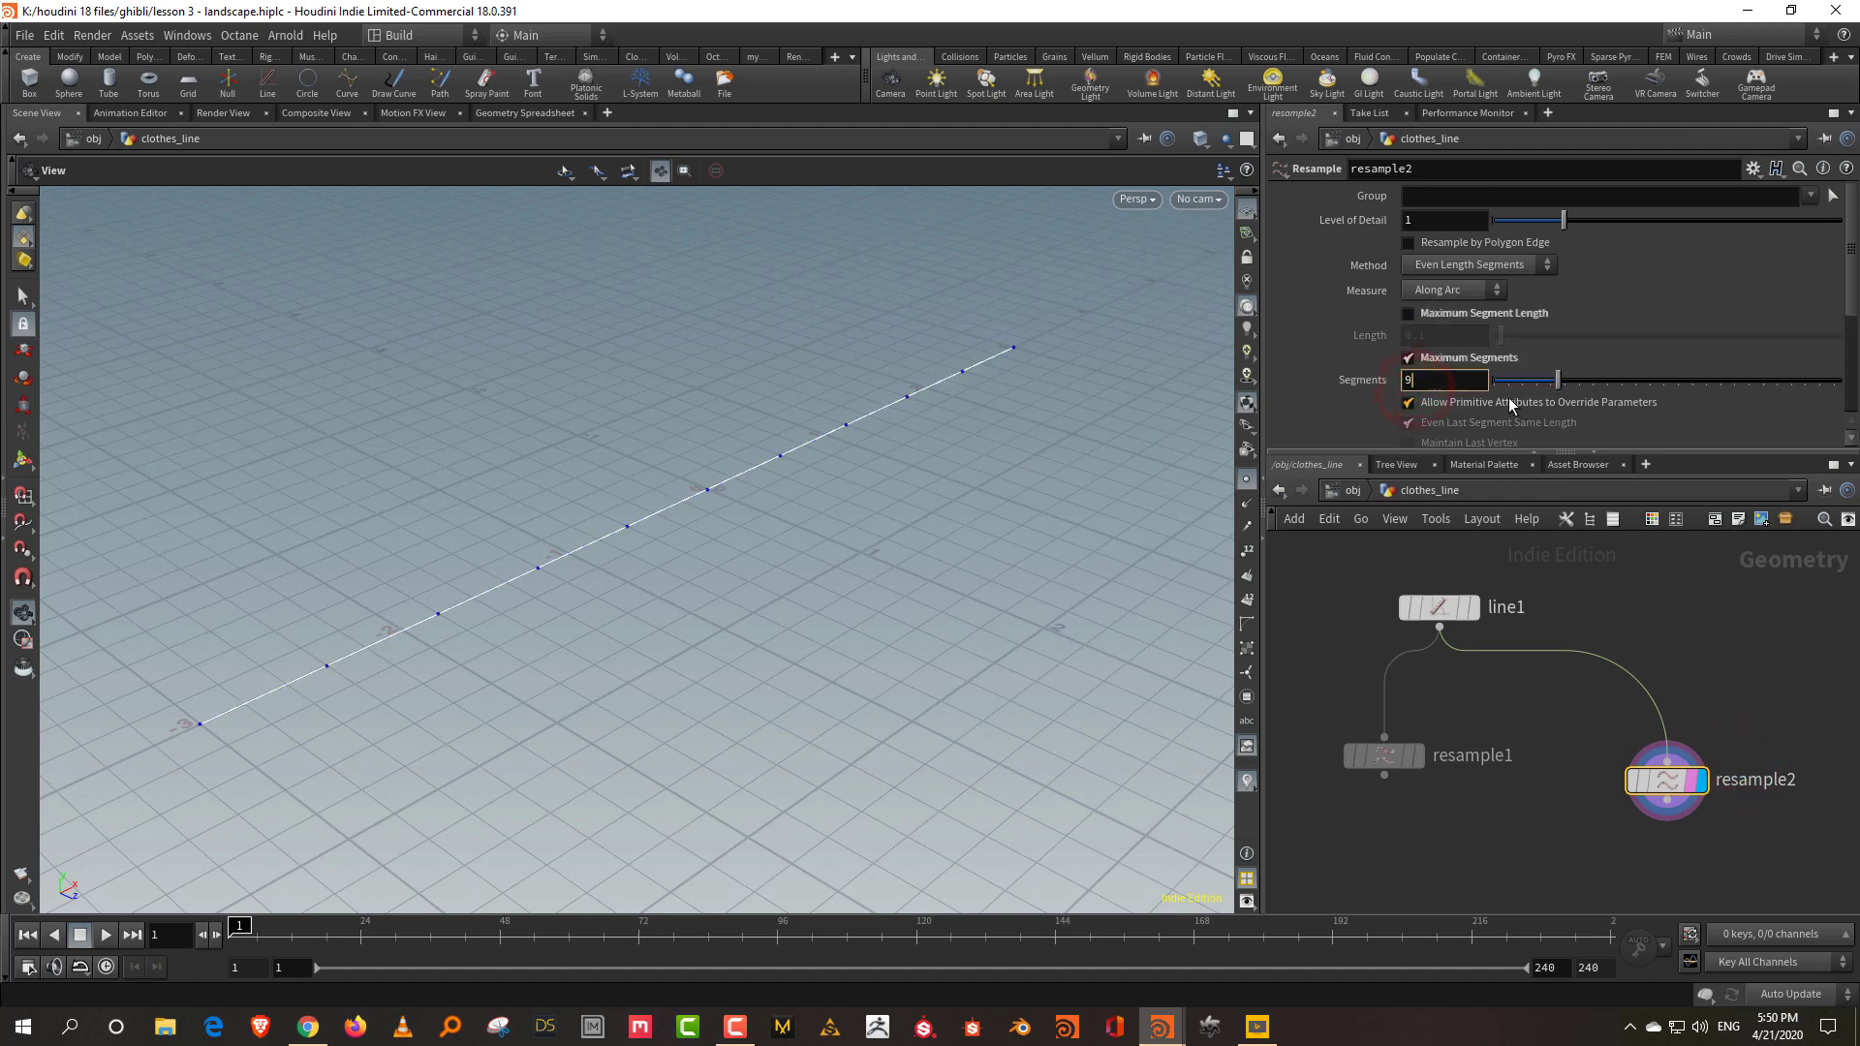
key("Return")
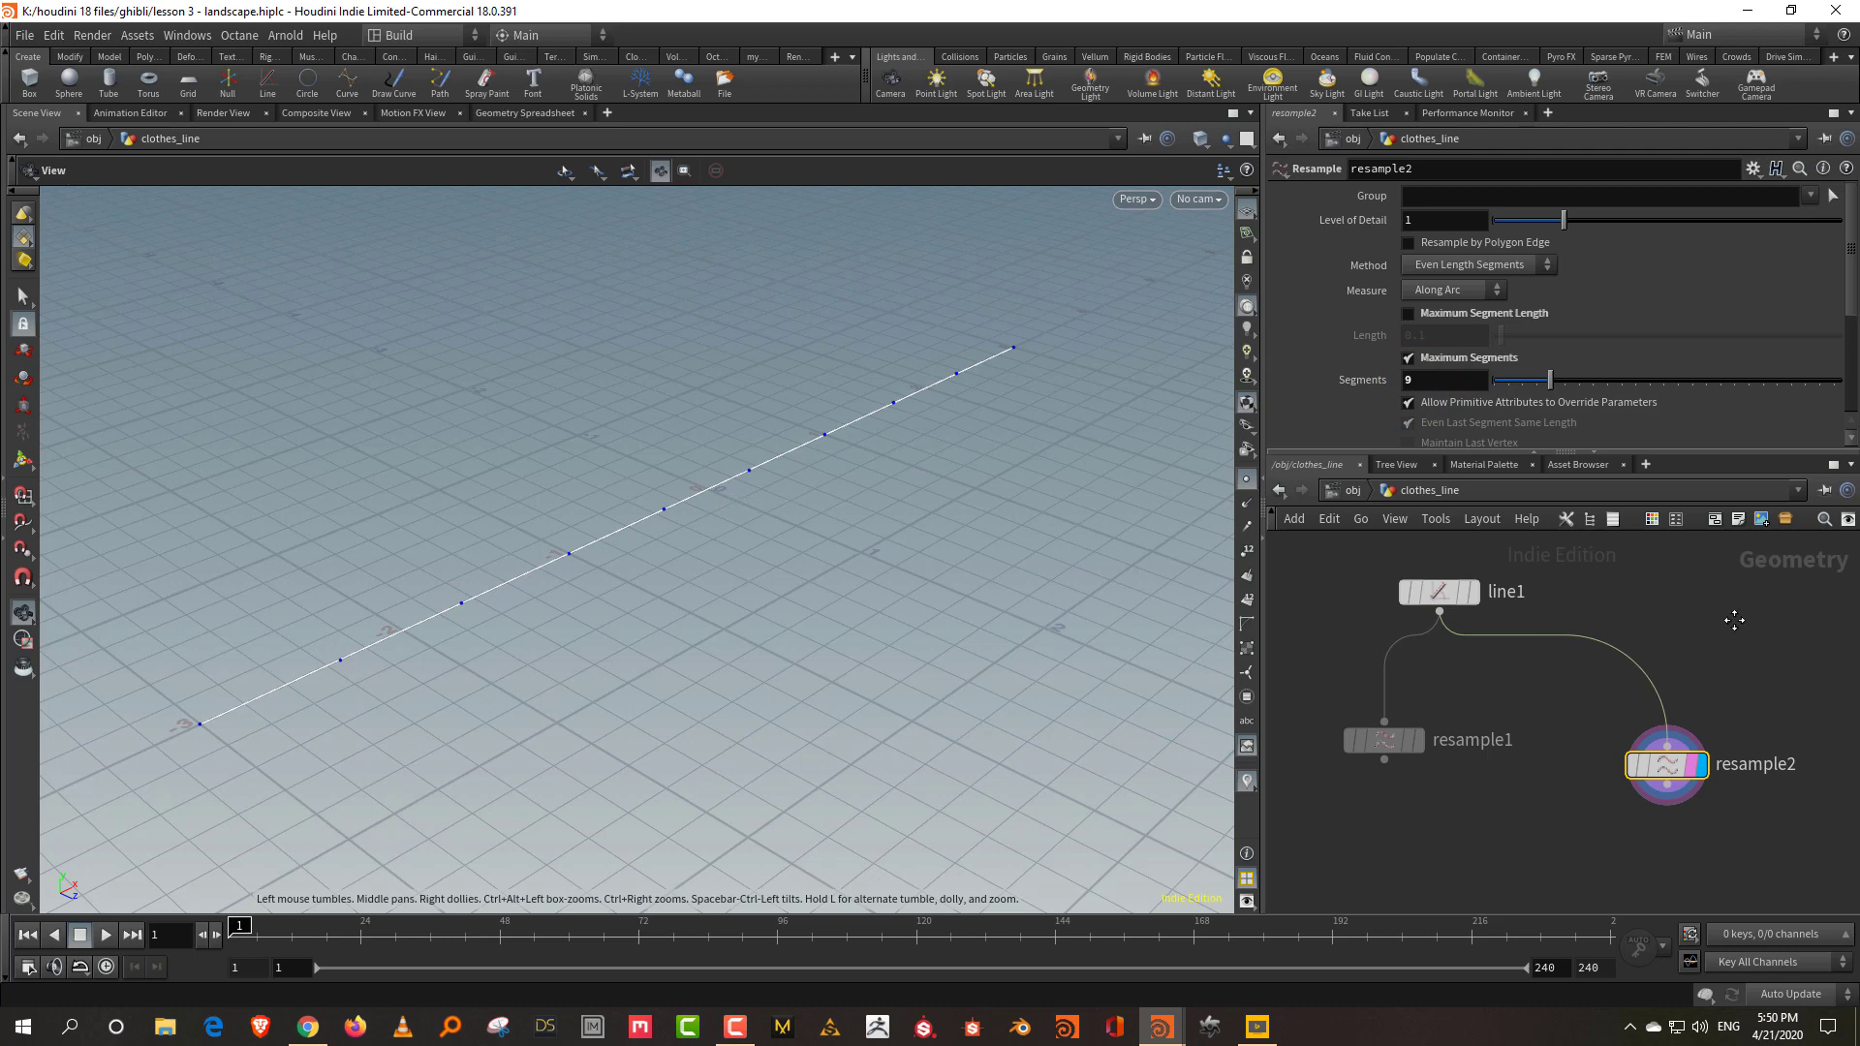
Insert a Transform node below line1 so that it feeds both resample branches.
left_click_drag(1414, 454, 1415, 341)
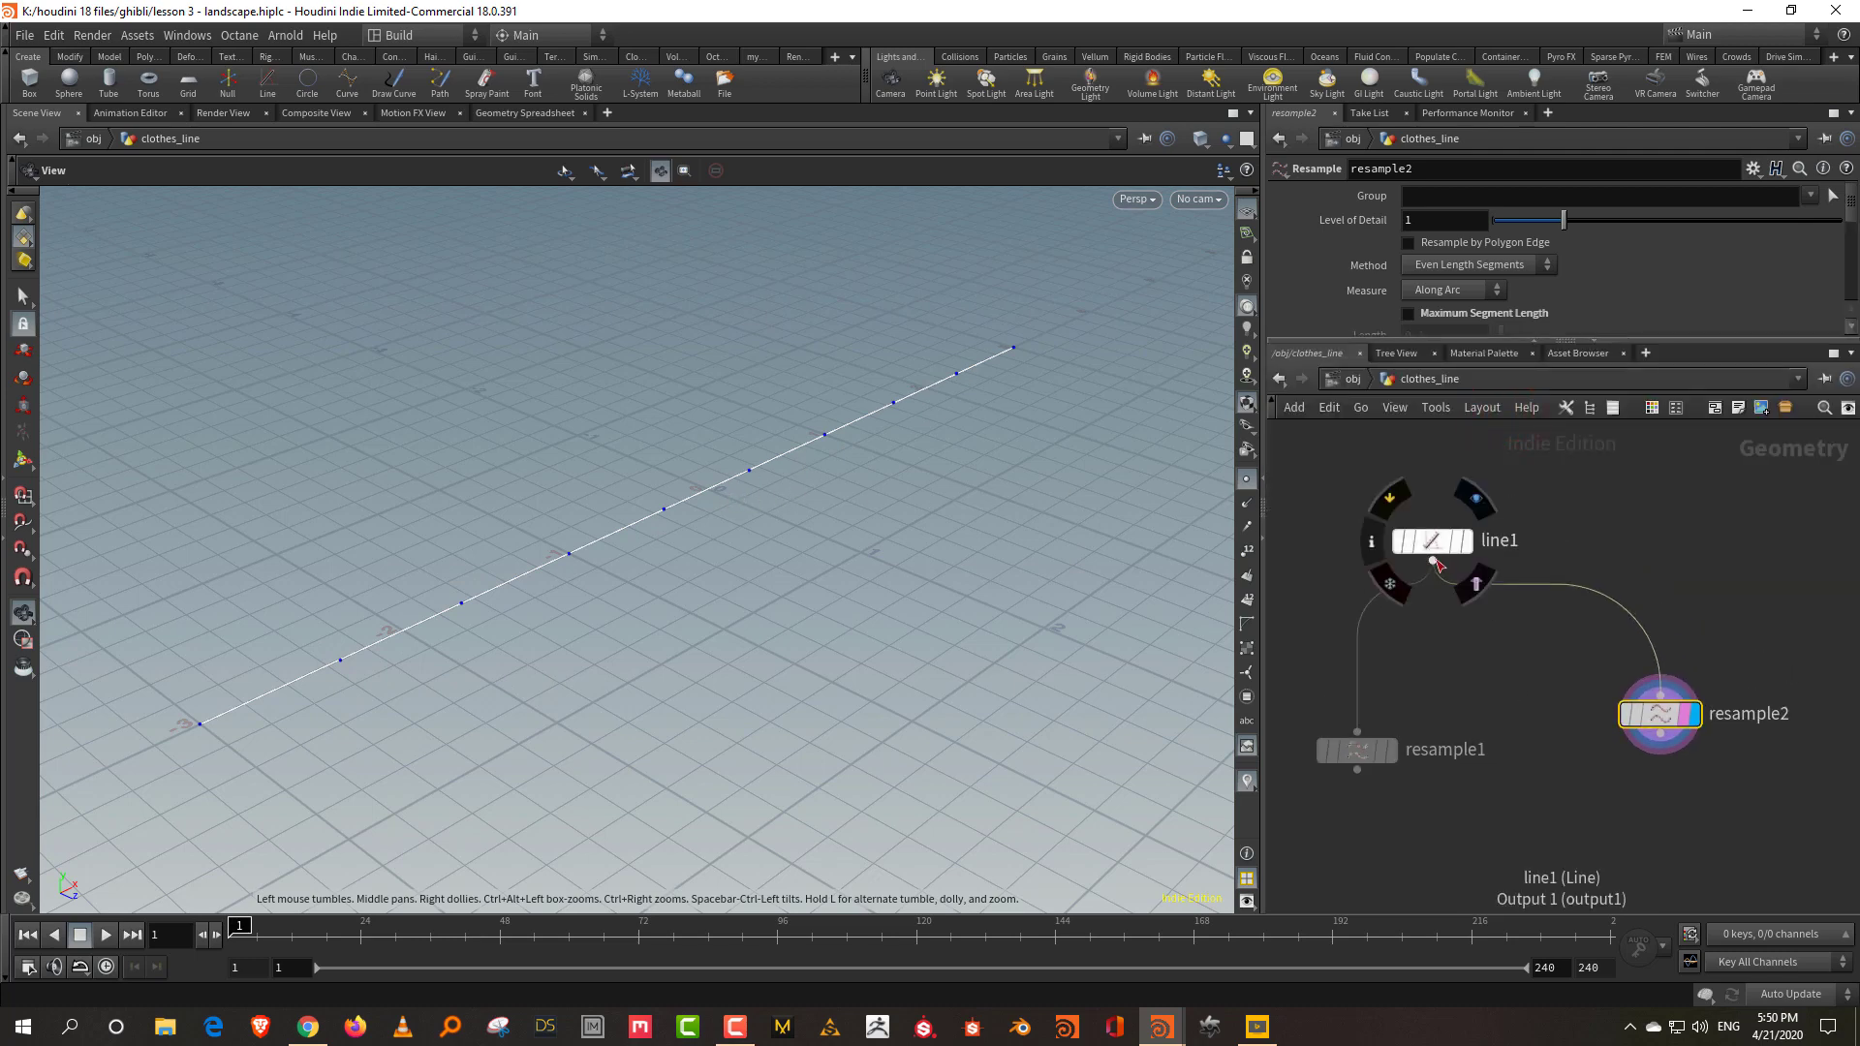
key("Tab")
type("trans")
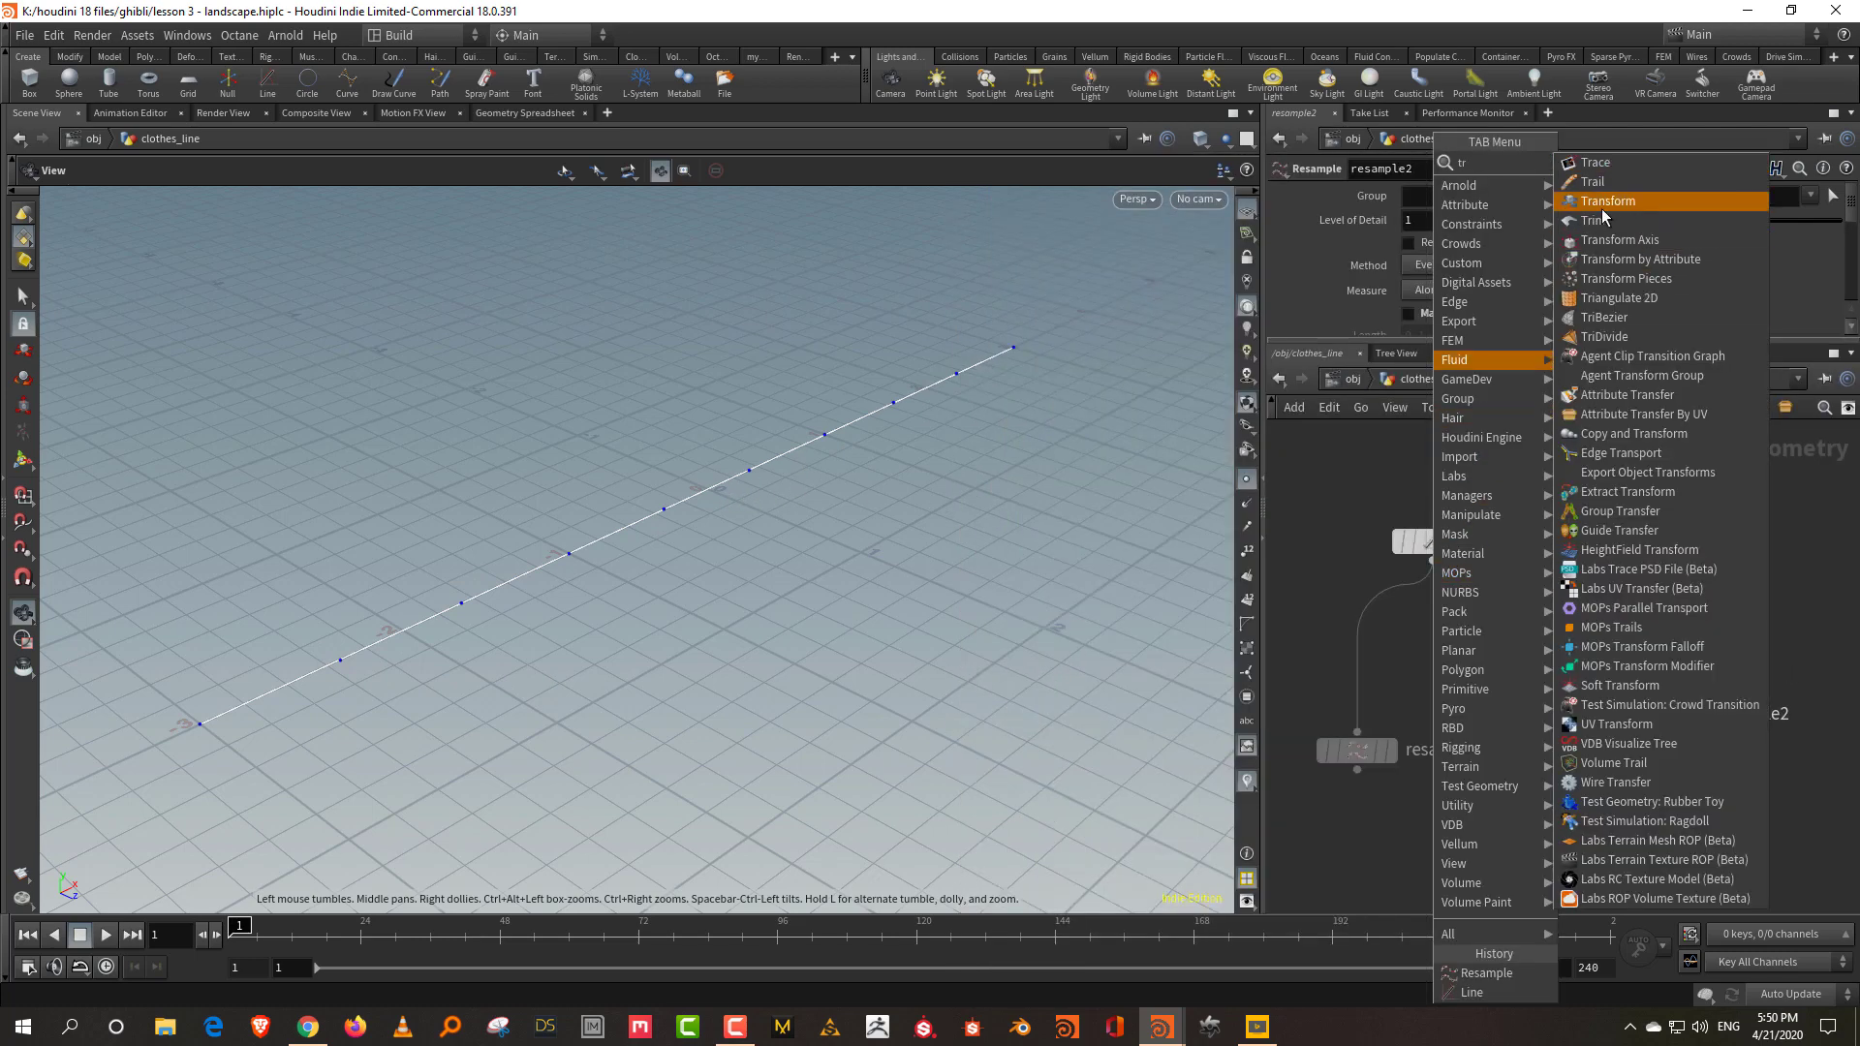
left_click(1610, 230)
left_click(1432, 631)
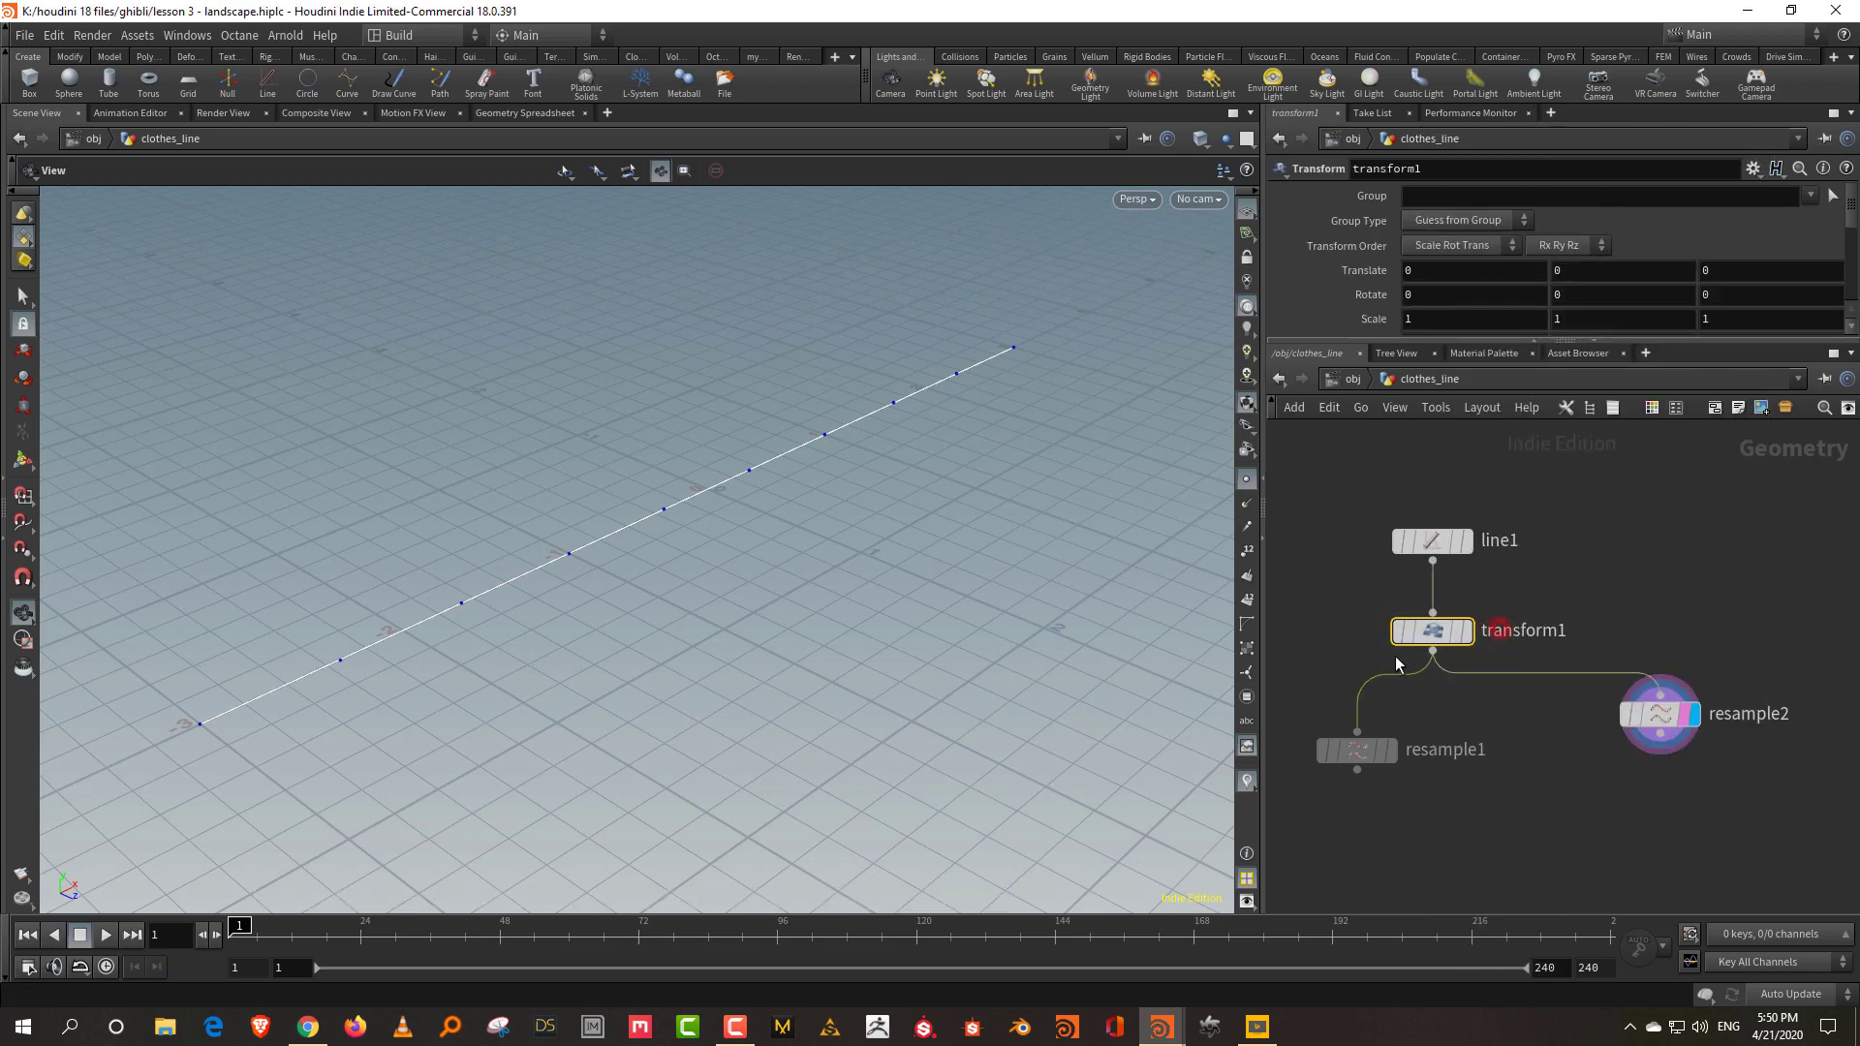
Raise the line about 1.04 units in Y with the Transform node's viewport handle.
key("Return")
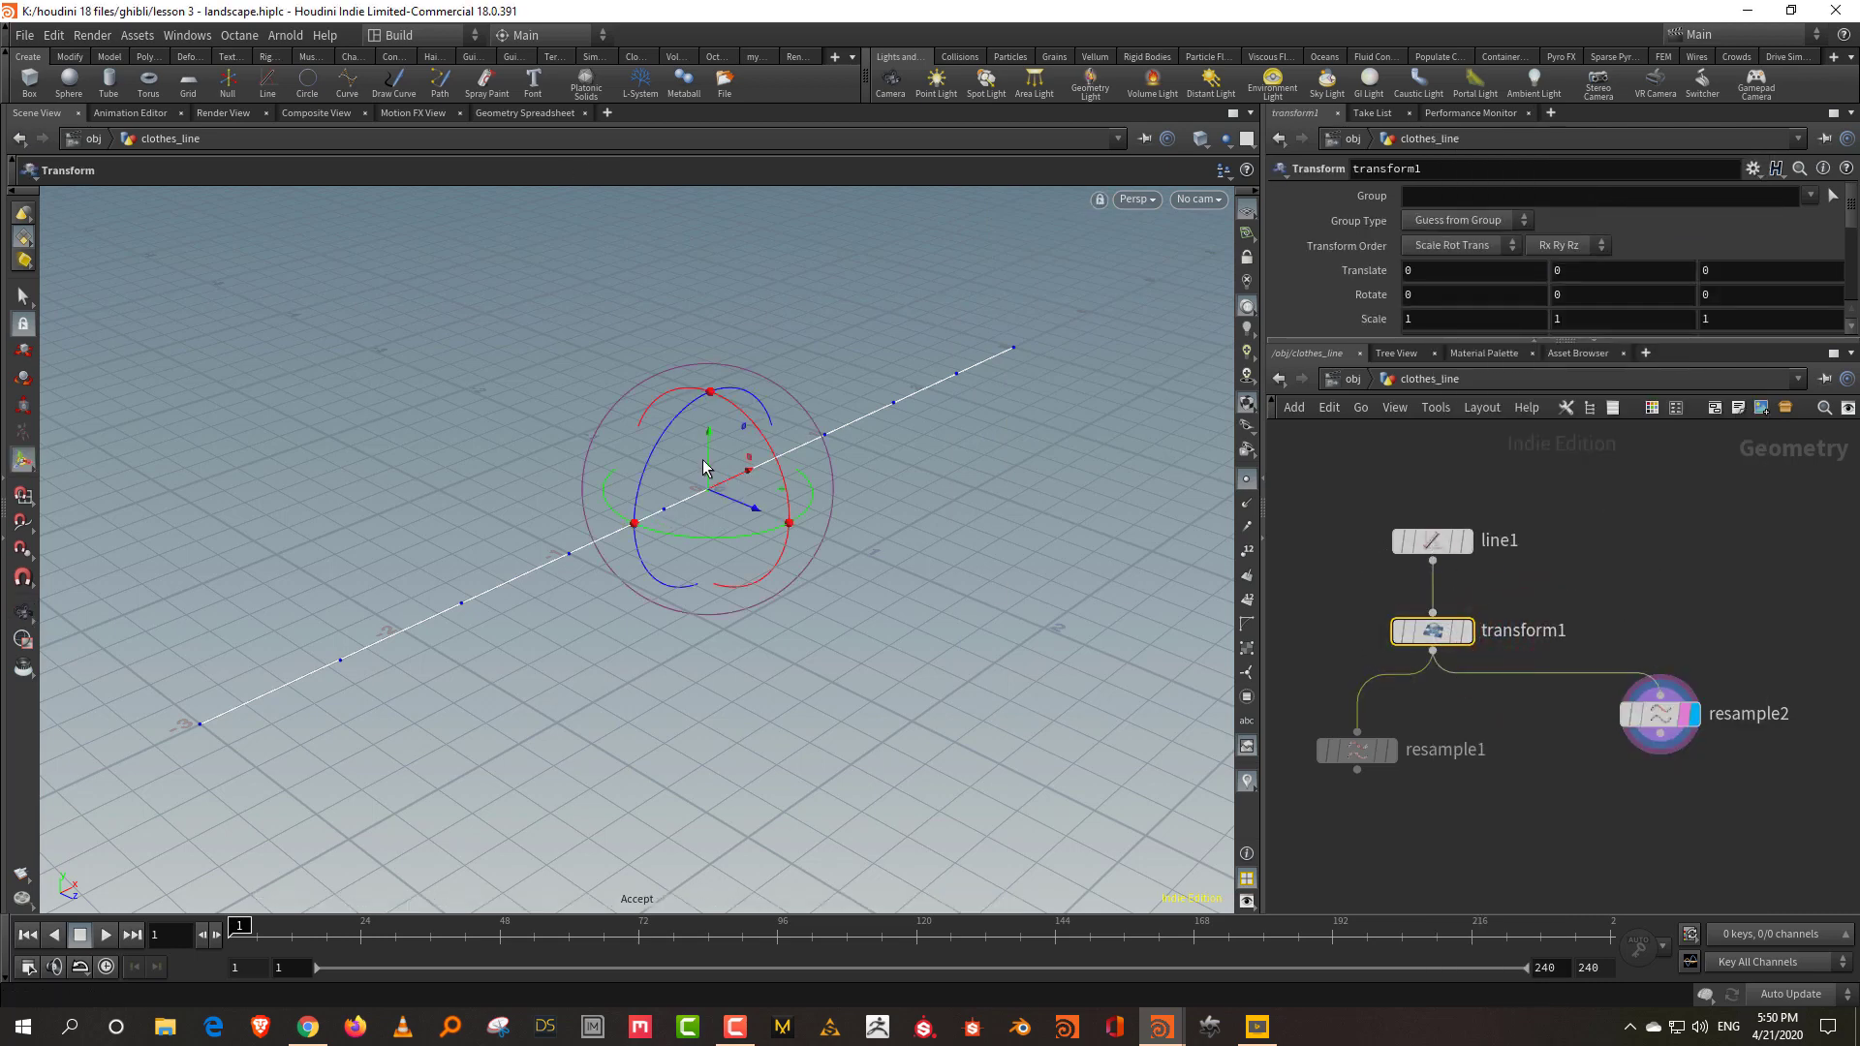
left_click_drag(703, 467, 707, 233)
key("Escape")
key("Return")
Display the result of resample1 and make it the selected node.
middle_click_drag(1387, 766, 1415, 678)
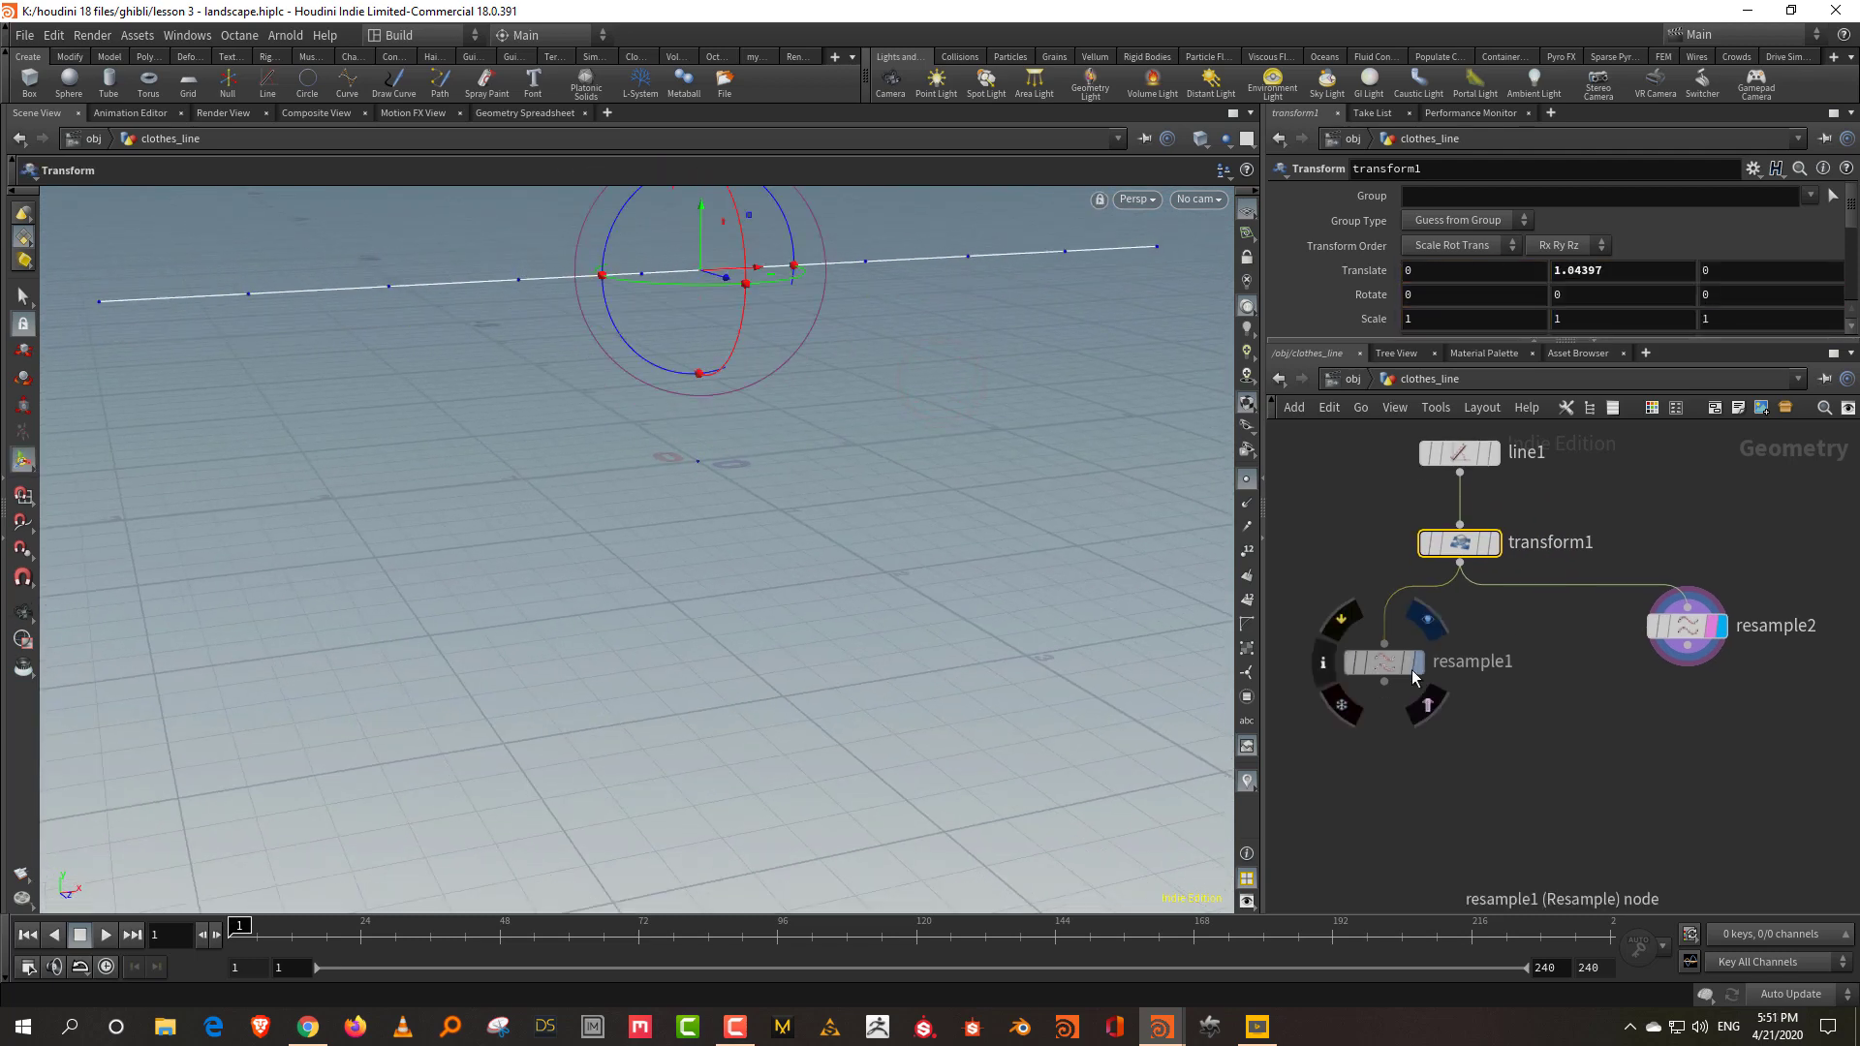
left_click(1418, 663)
left_click(1408, 777)
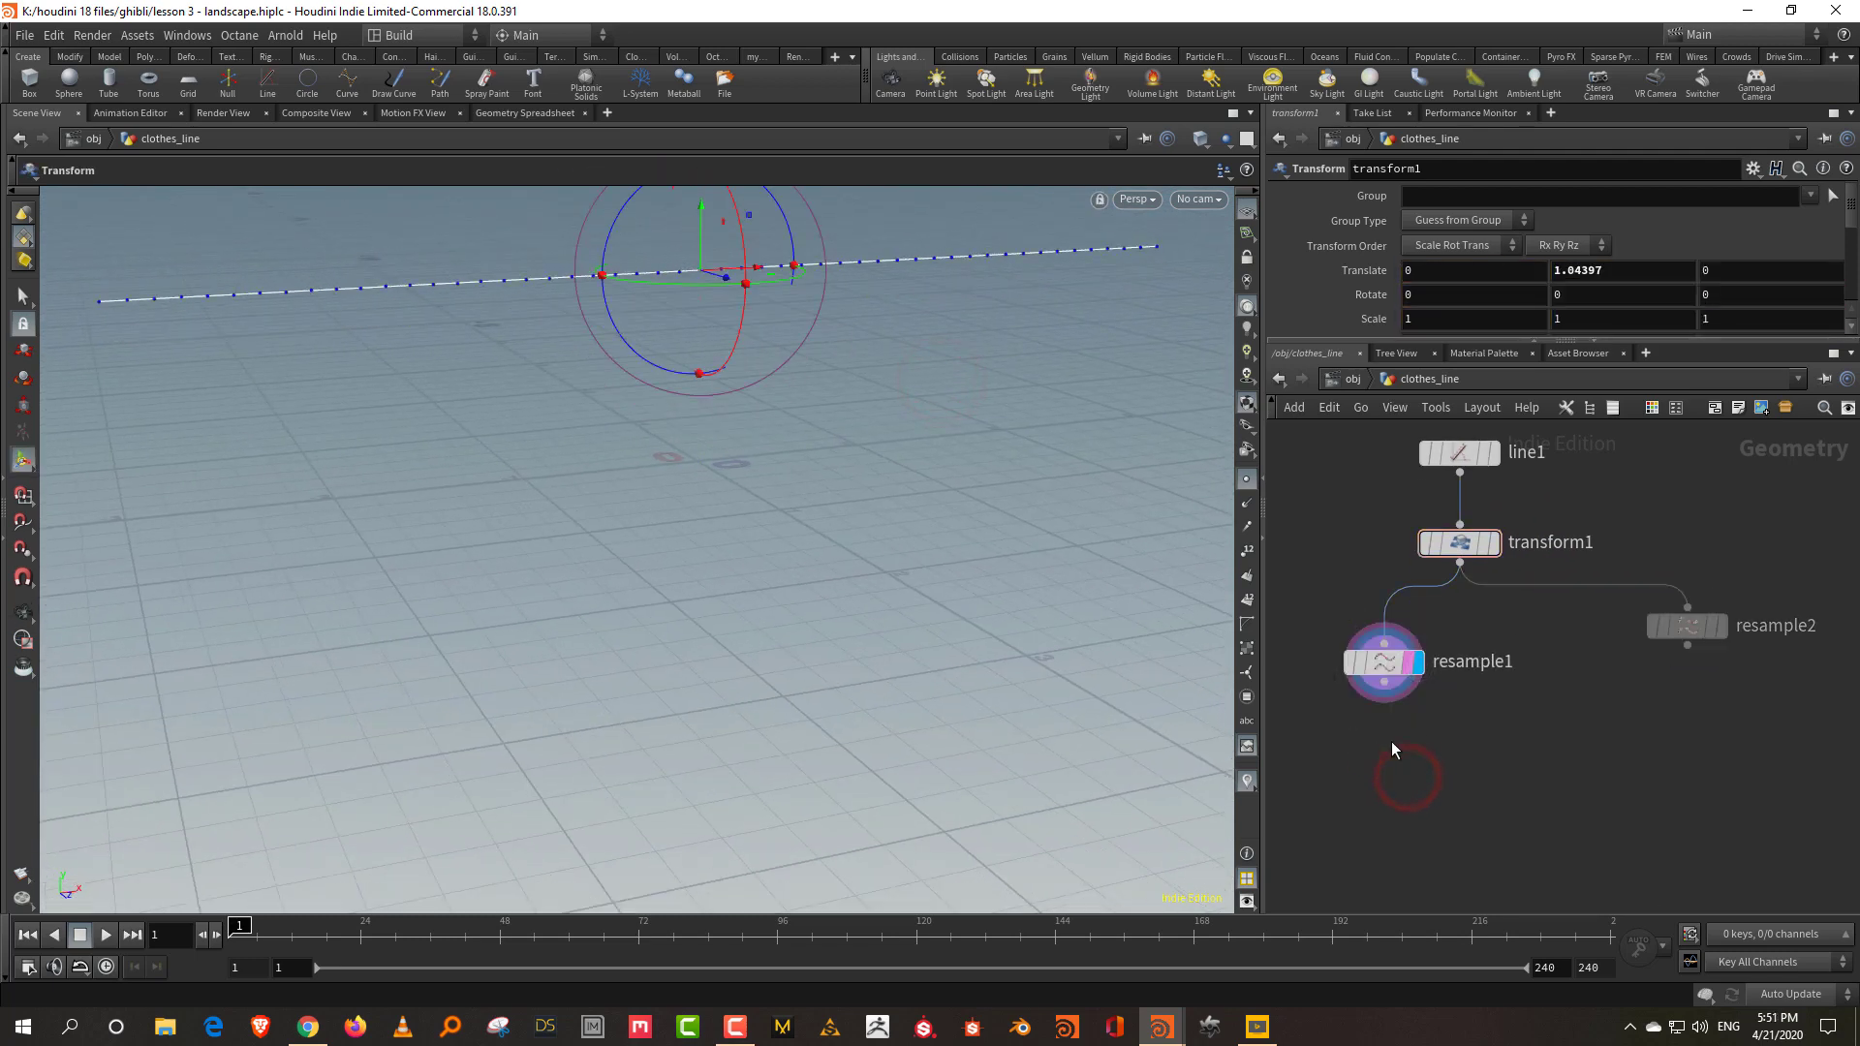
left_click(1362, 696)
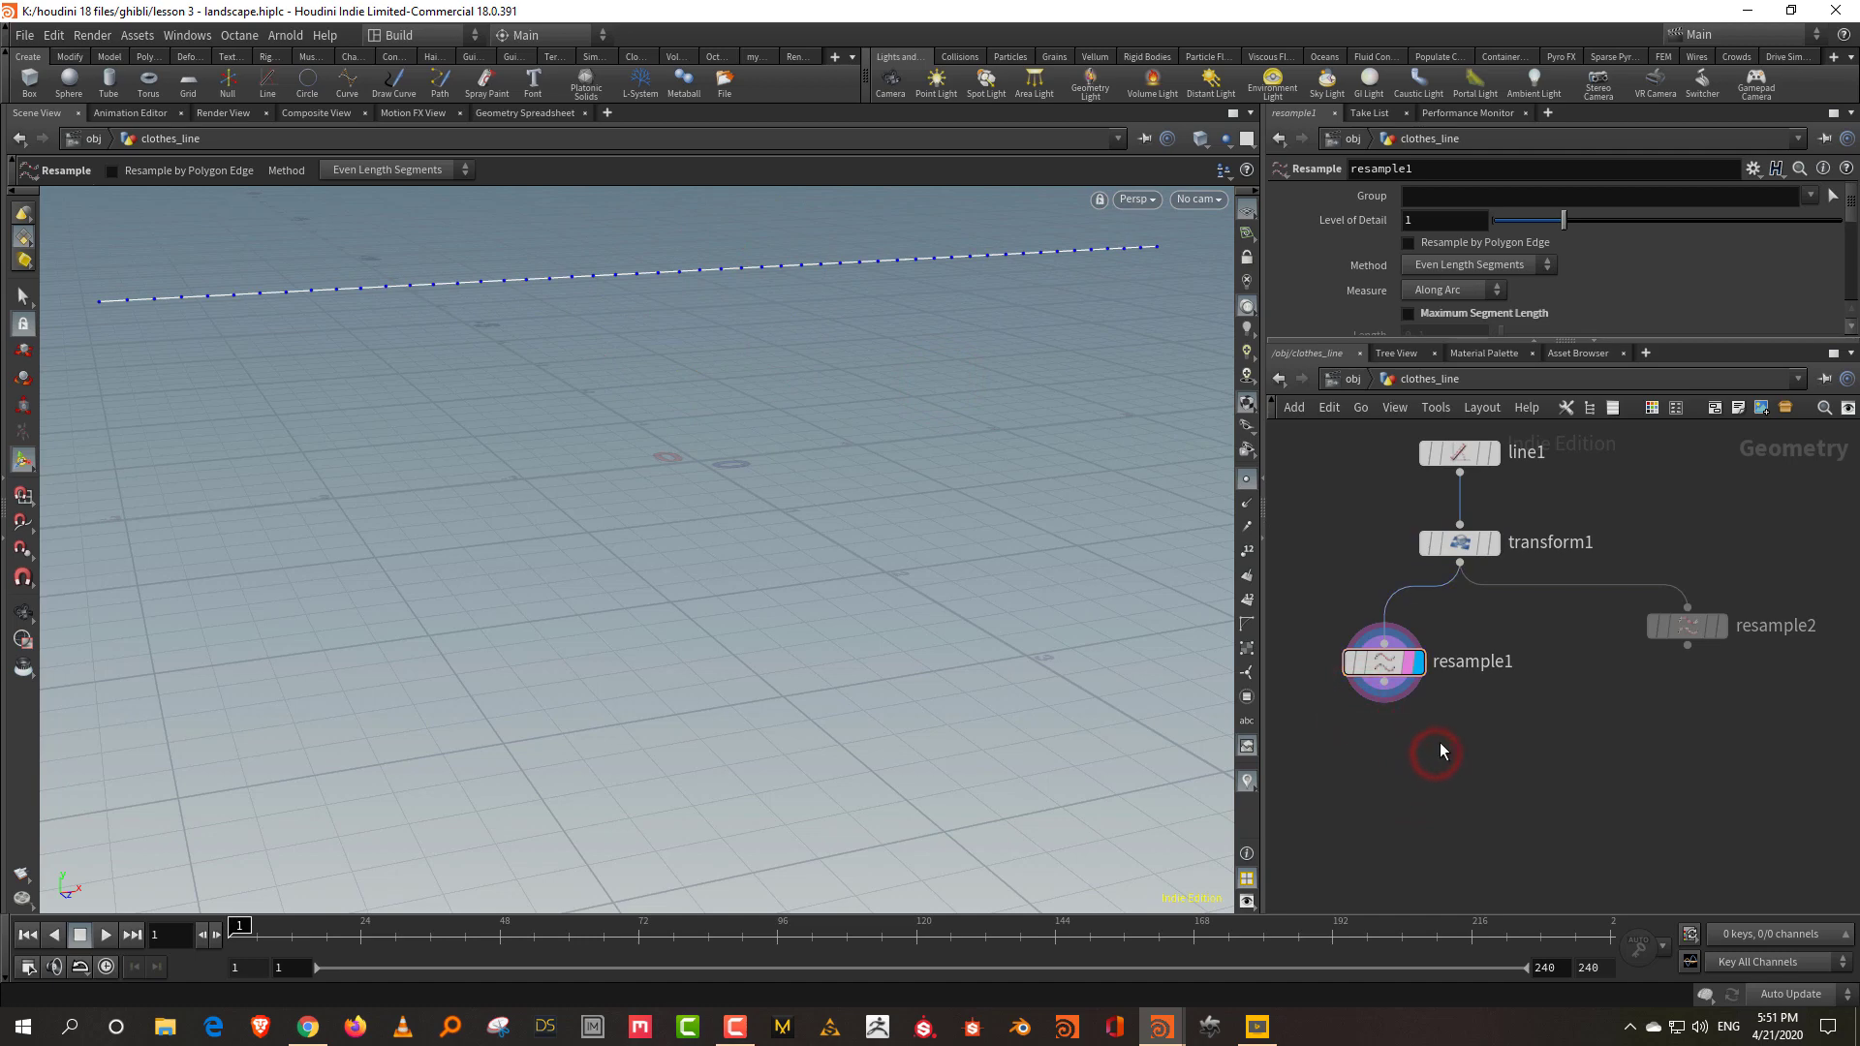
Add a Group by Range node below resample1, connect resample1 to its input and display its result.
key("Tab")
type("group")
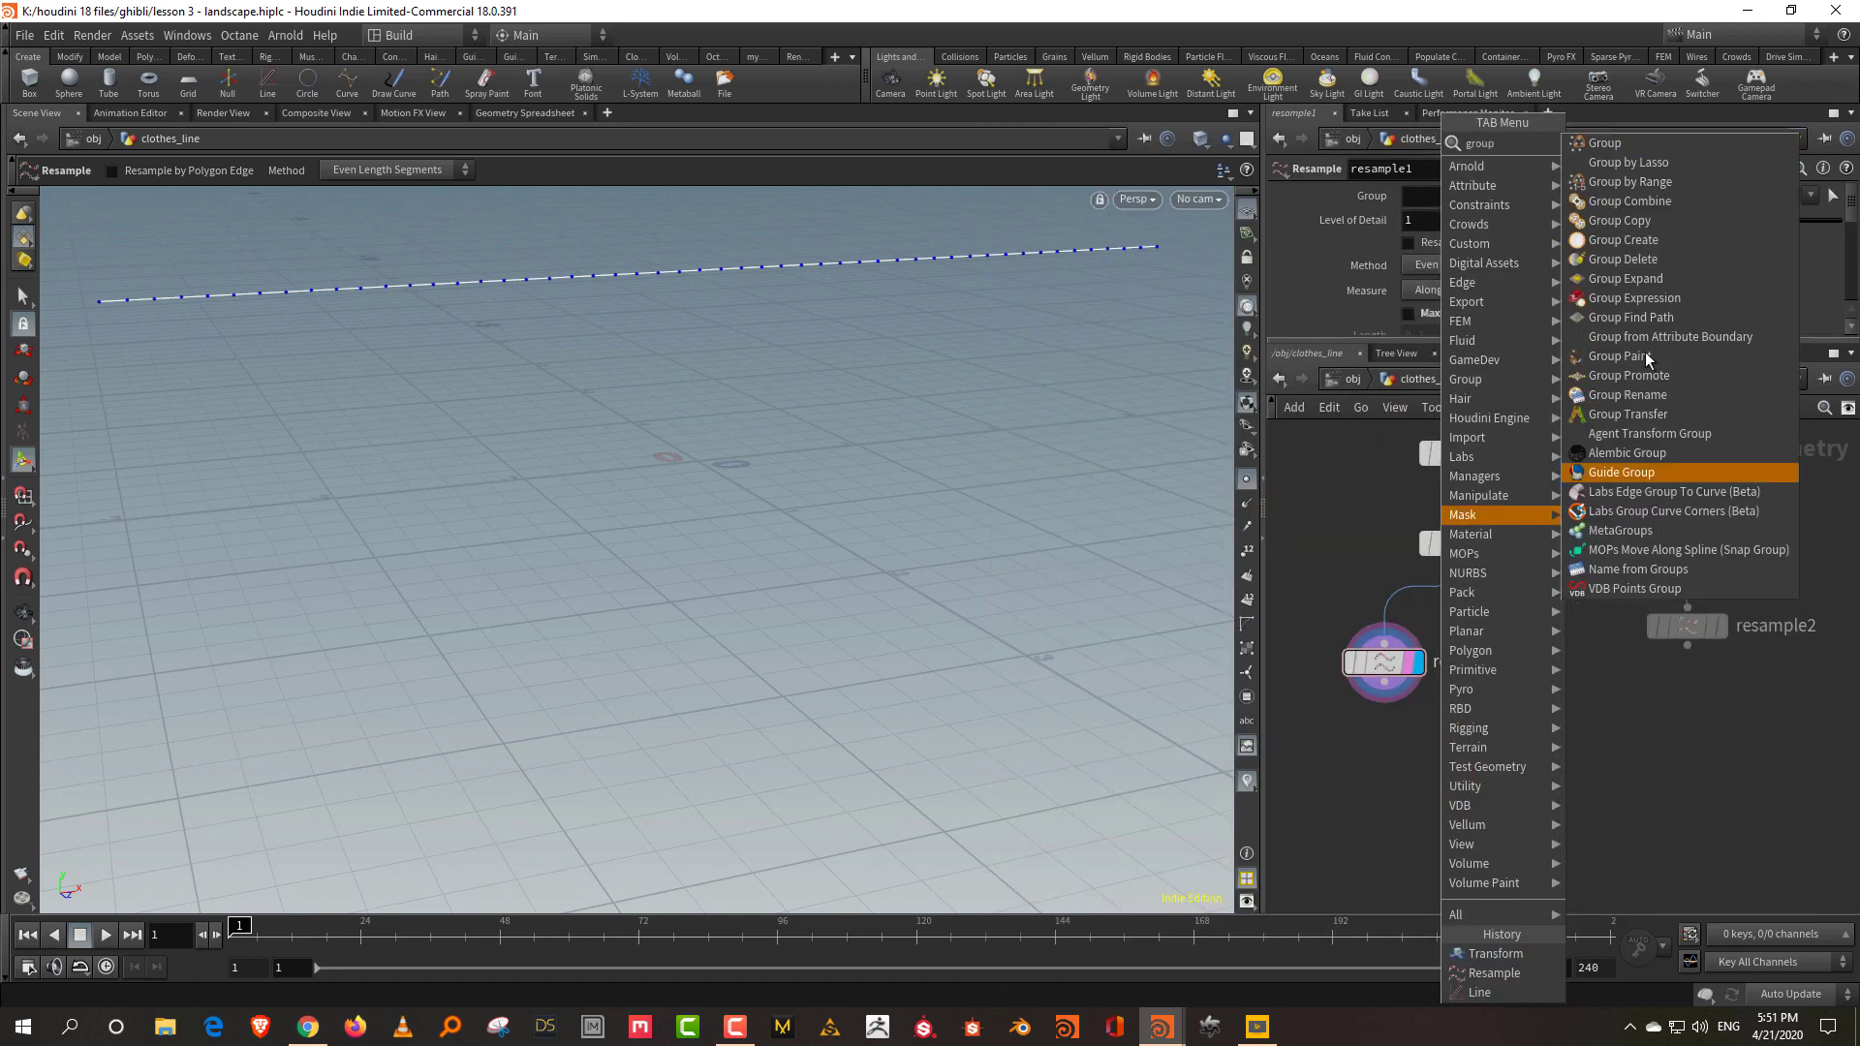
left_click(1695, 184)
left_click(1380, 808)
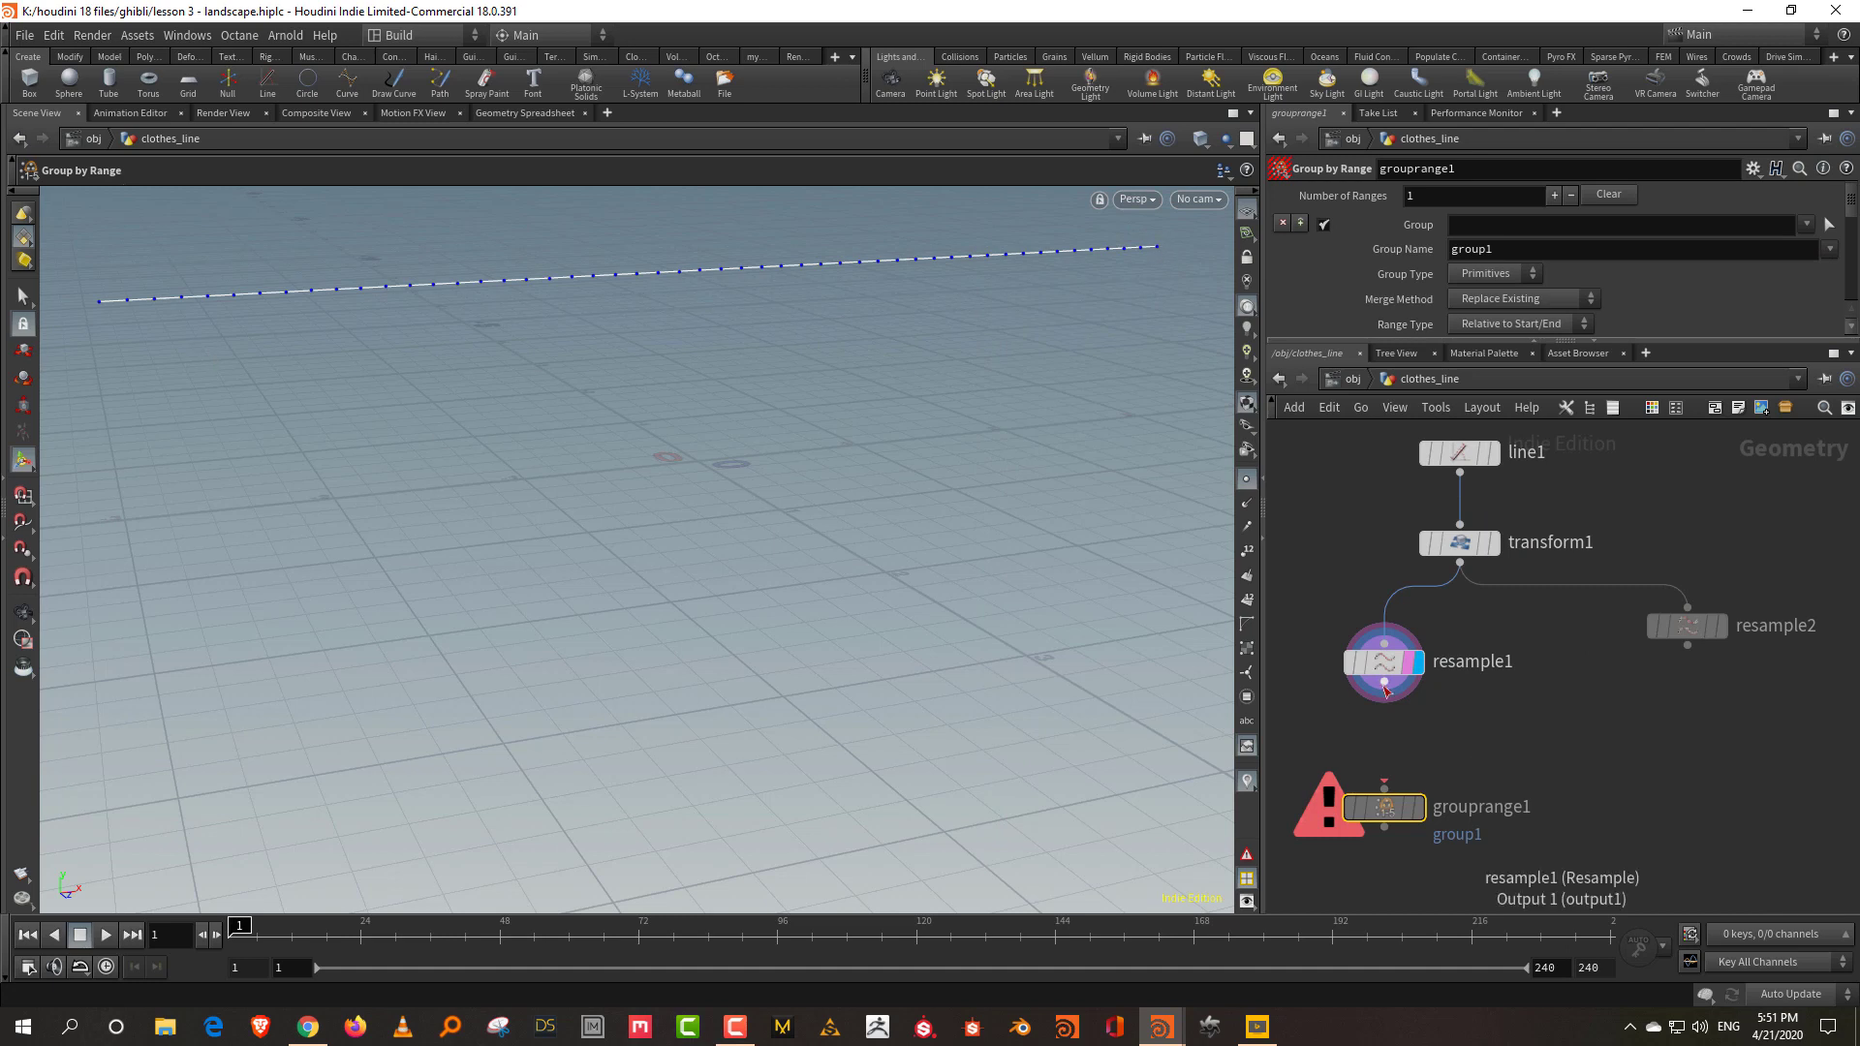
left_click_drag(1384, 682, 1384, 788)
left_click(1417, 807)
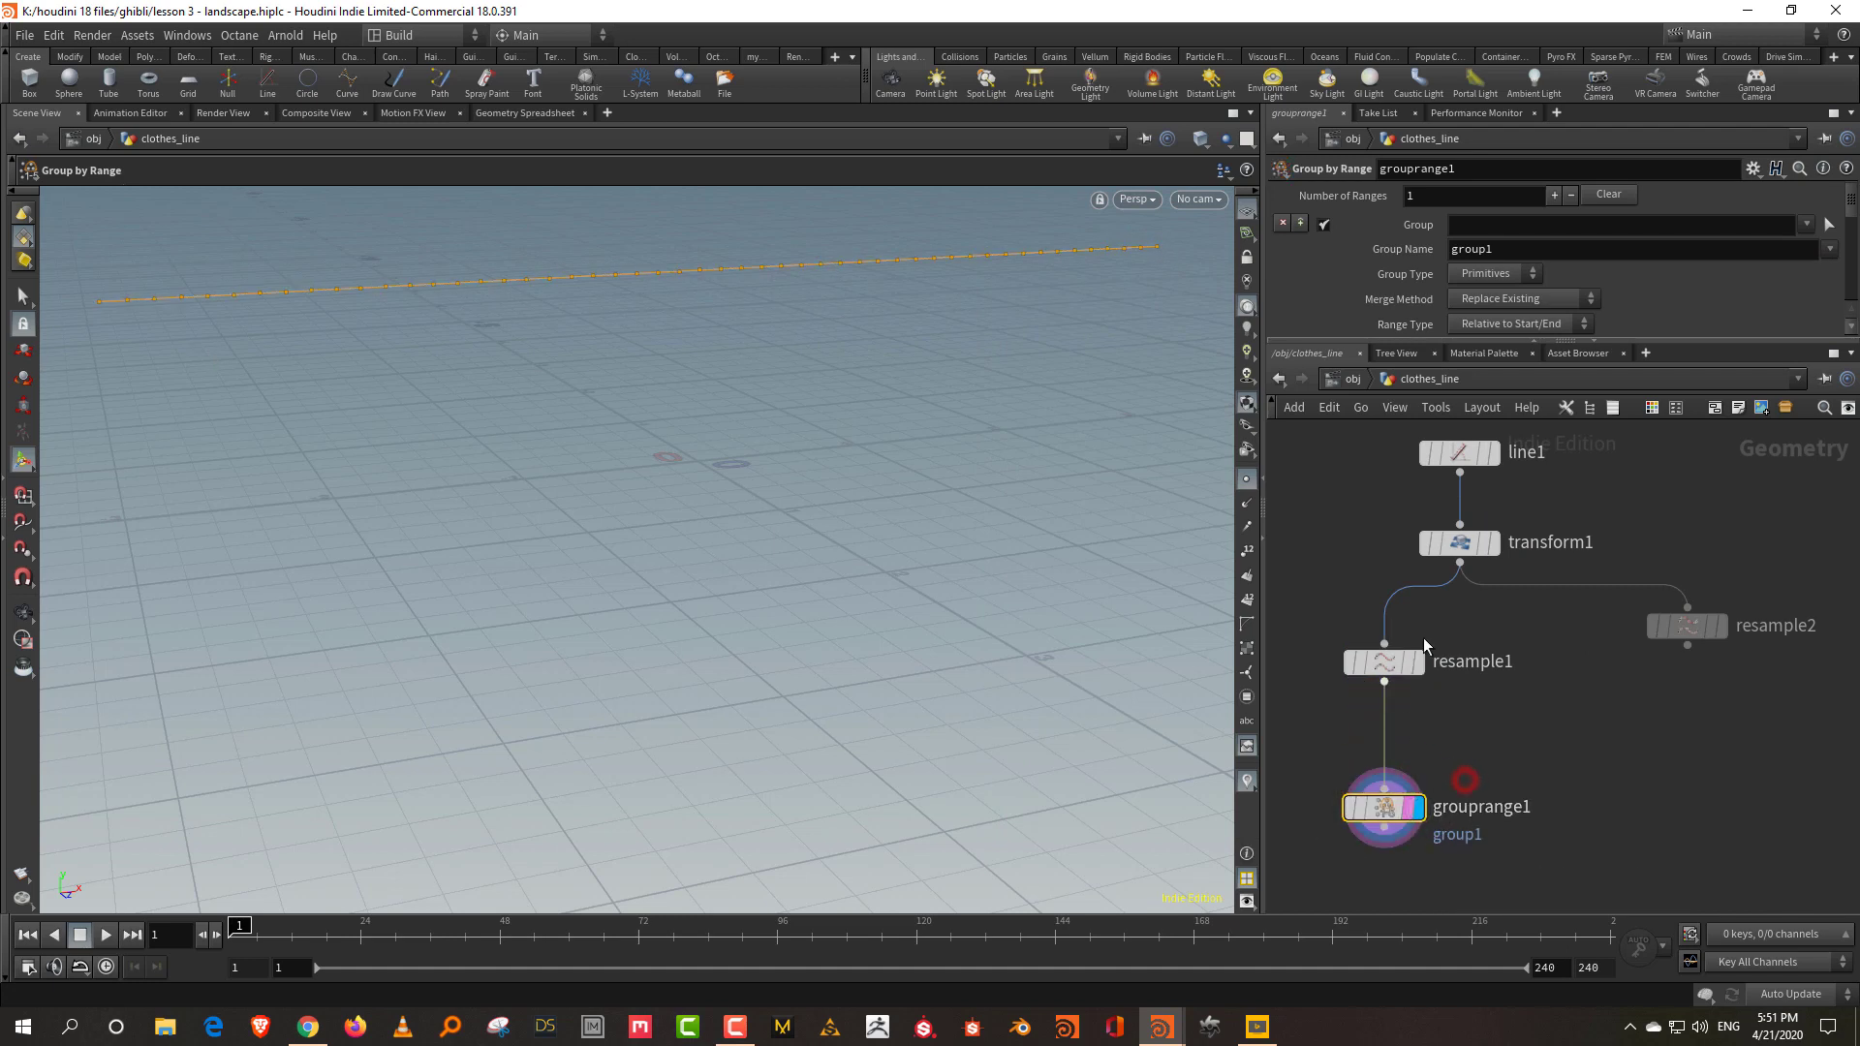
Make grouprange1 a Points group named ends, with Start 1, End 1 and Invert Range enabled.
left_click(1564, 340)
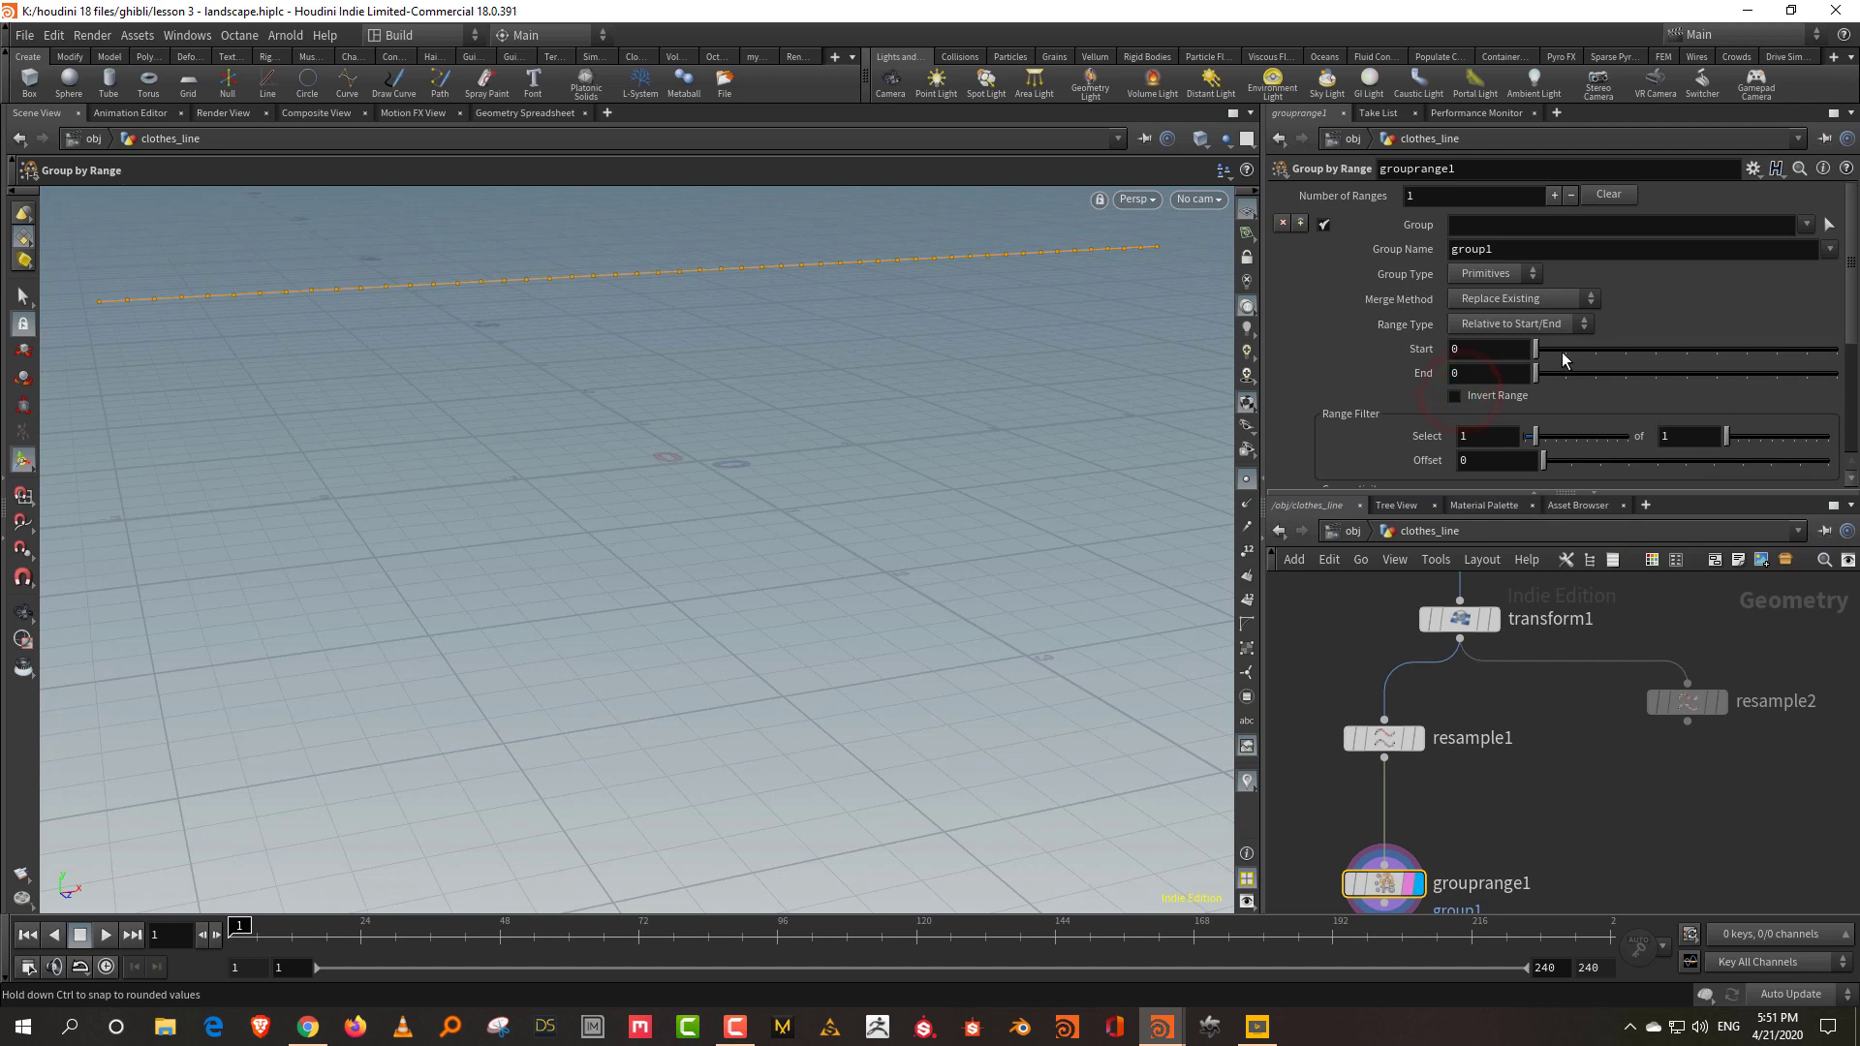
left_click(1507, 302)
double_click(1477, 249)
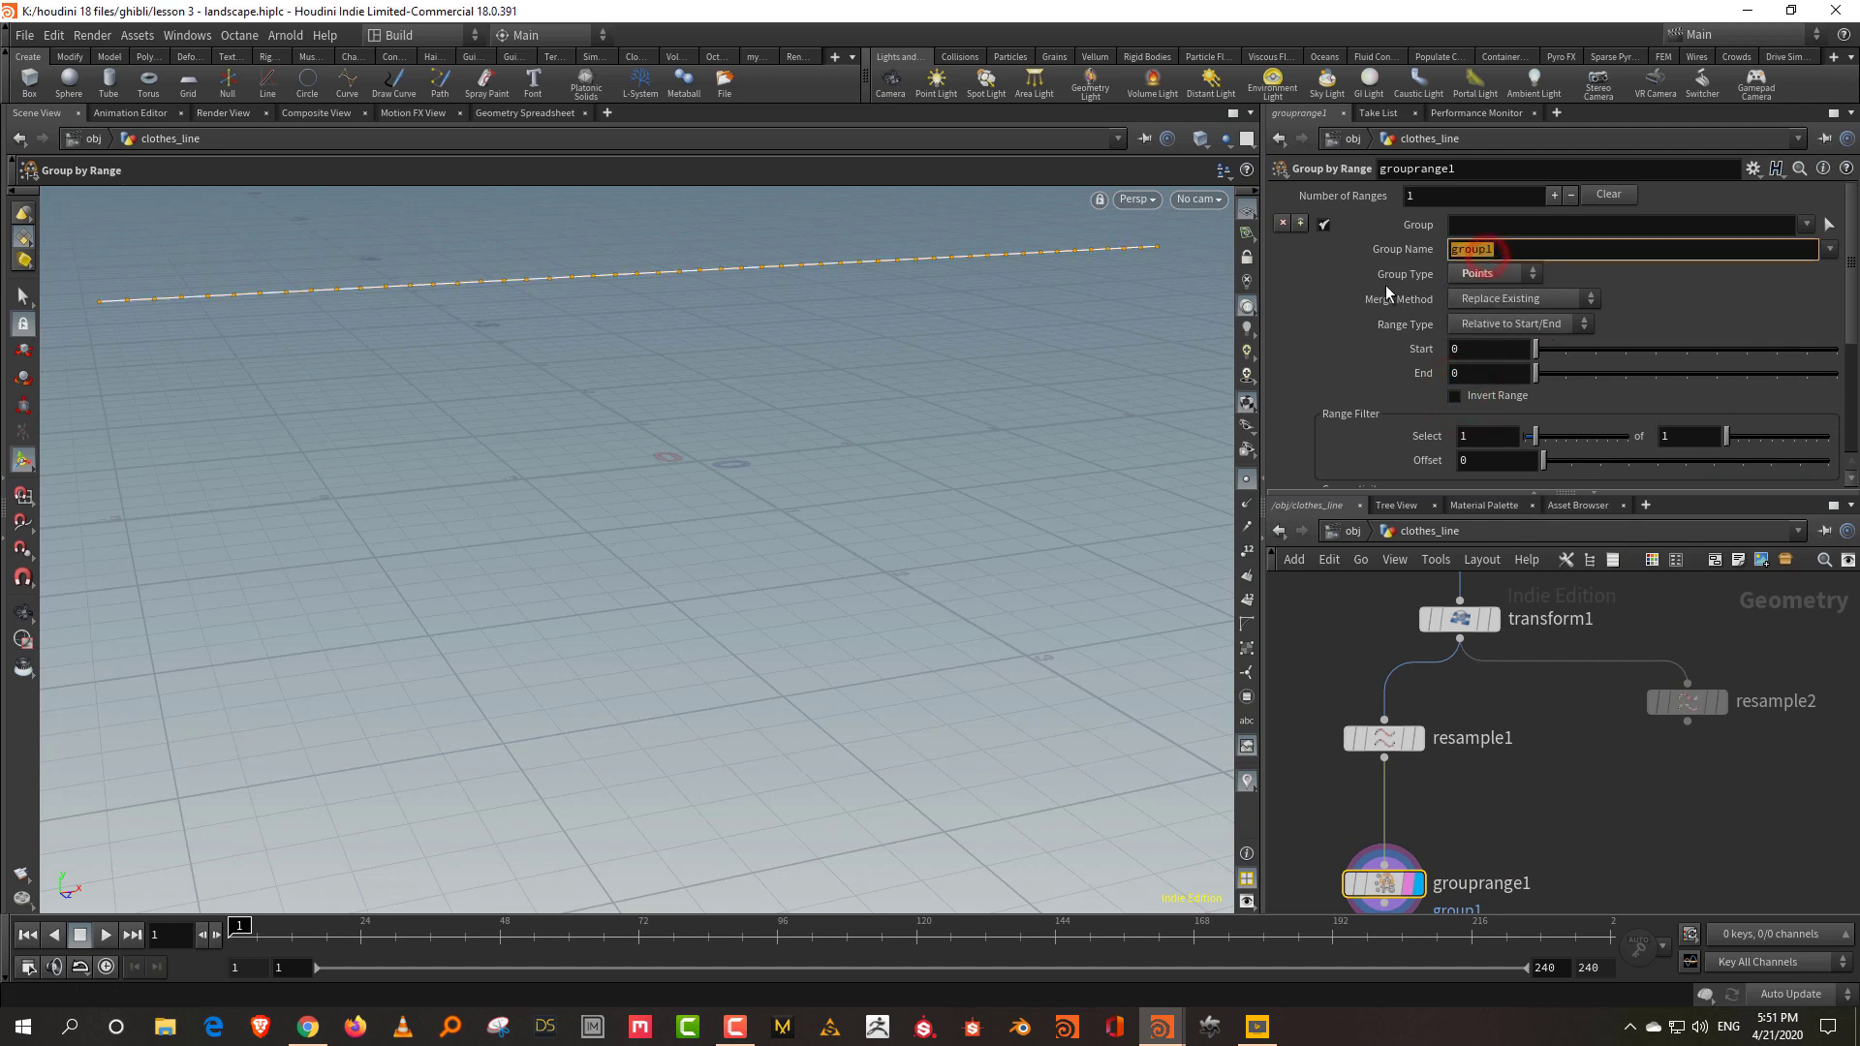
type("ends")
key("Return")
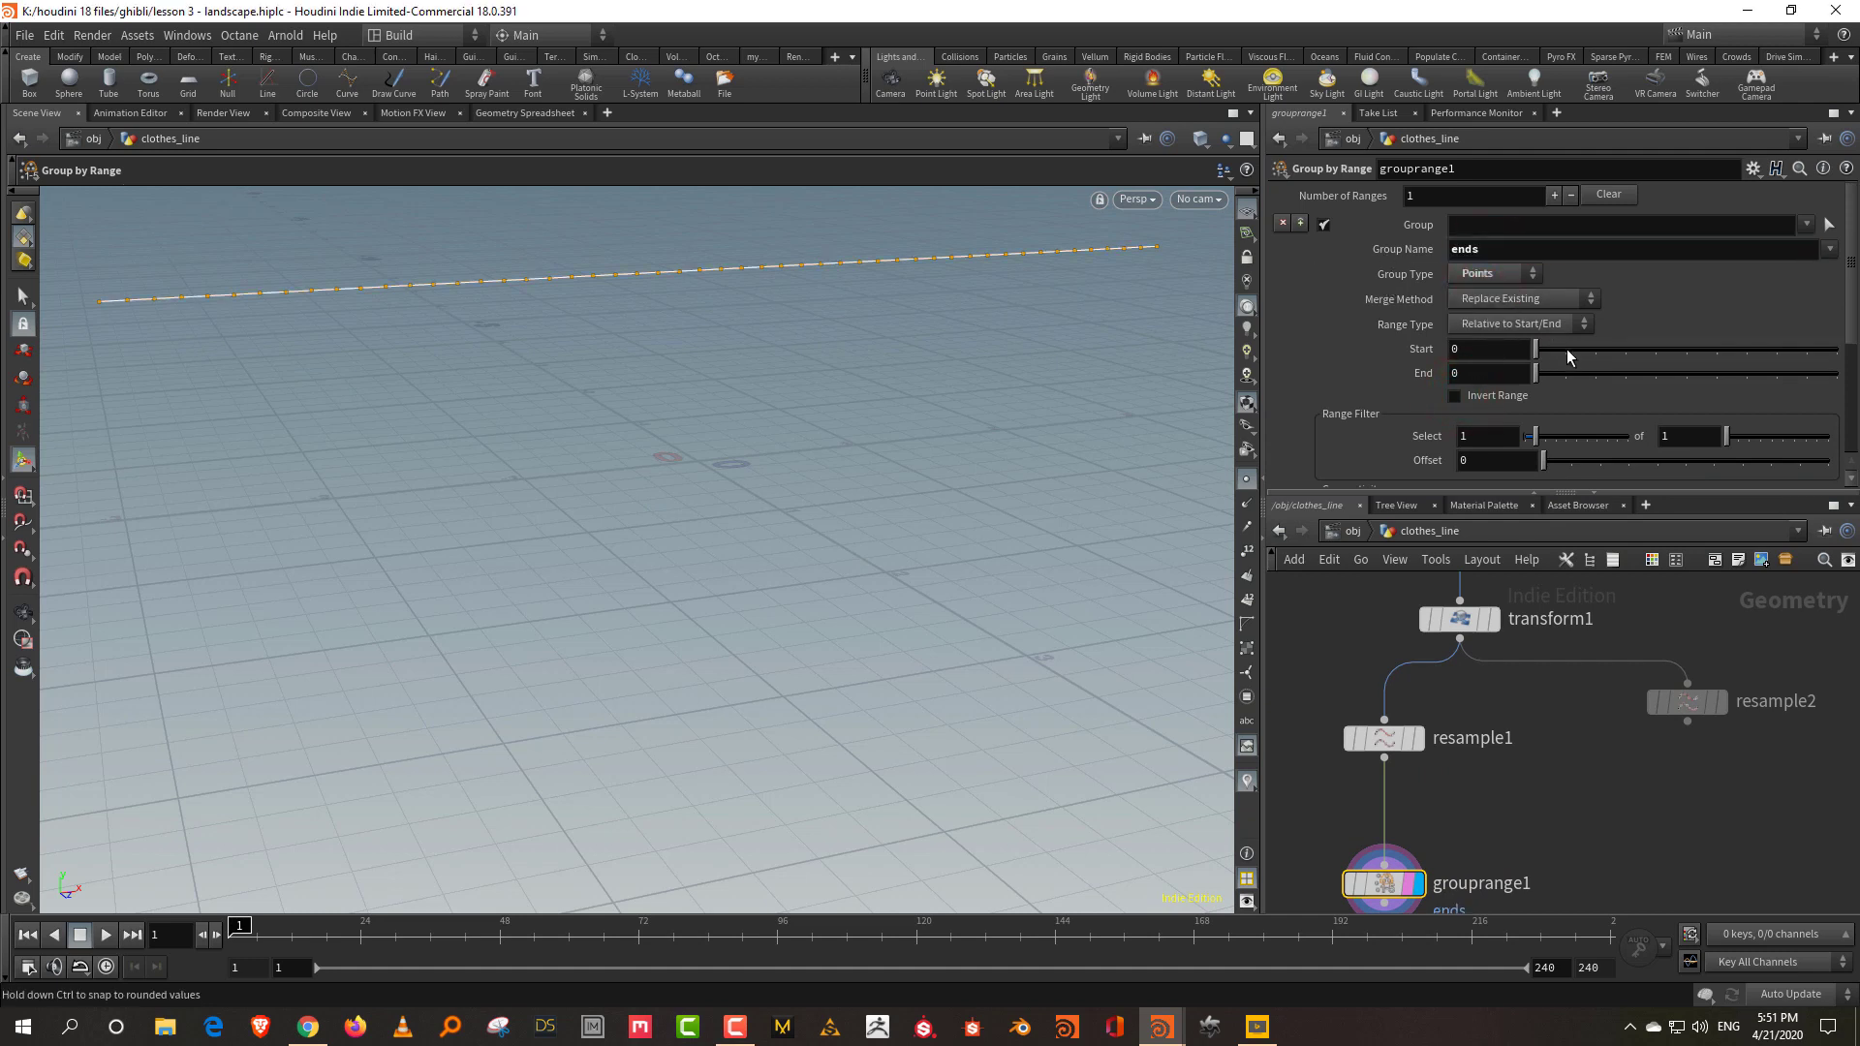
left_click(1565, 374)
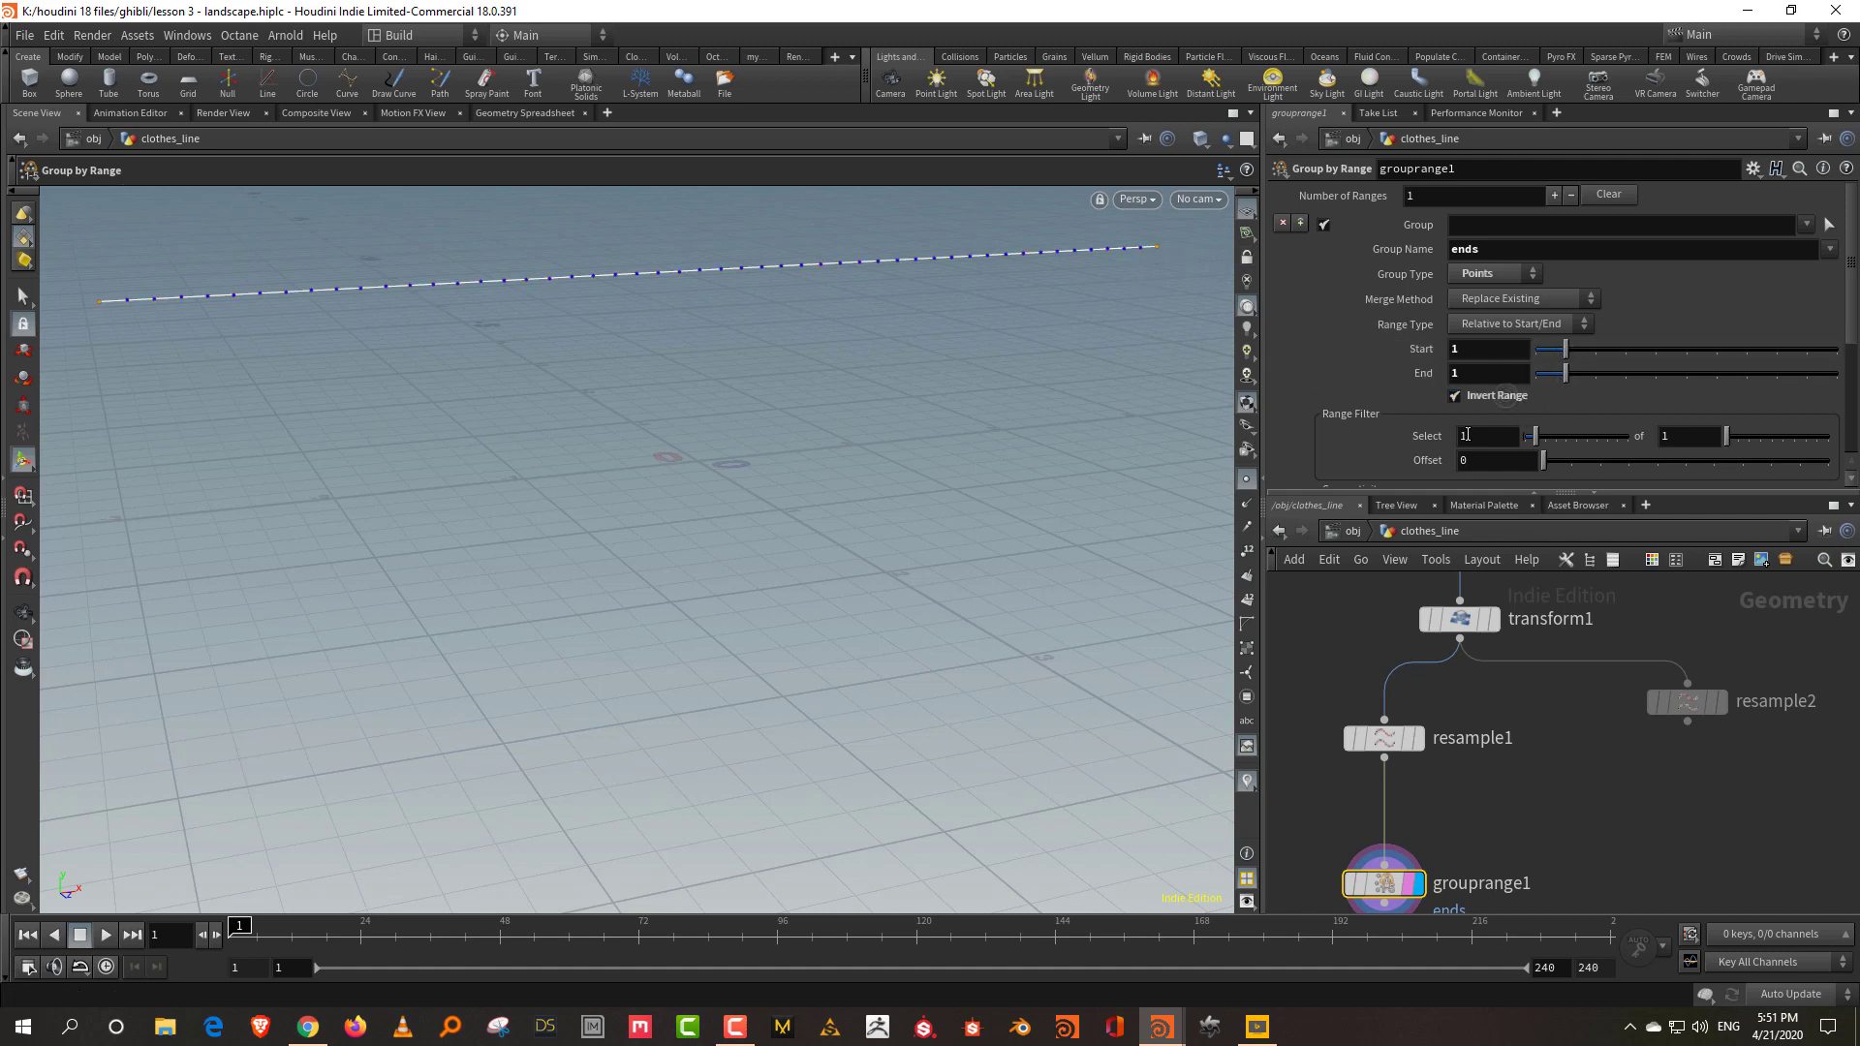
left_click_drag(1520, 496, 1520, 341)
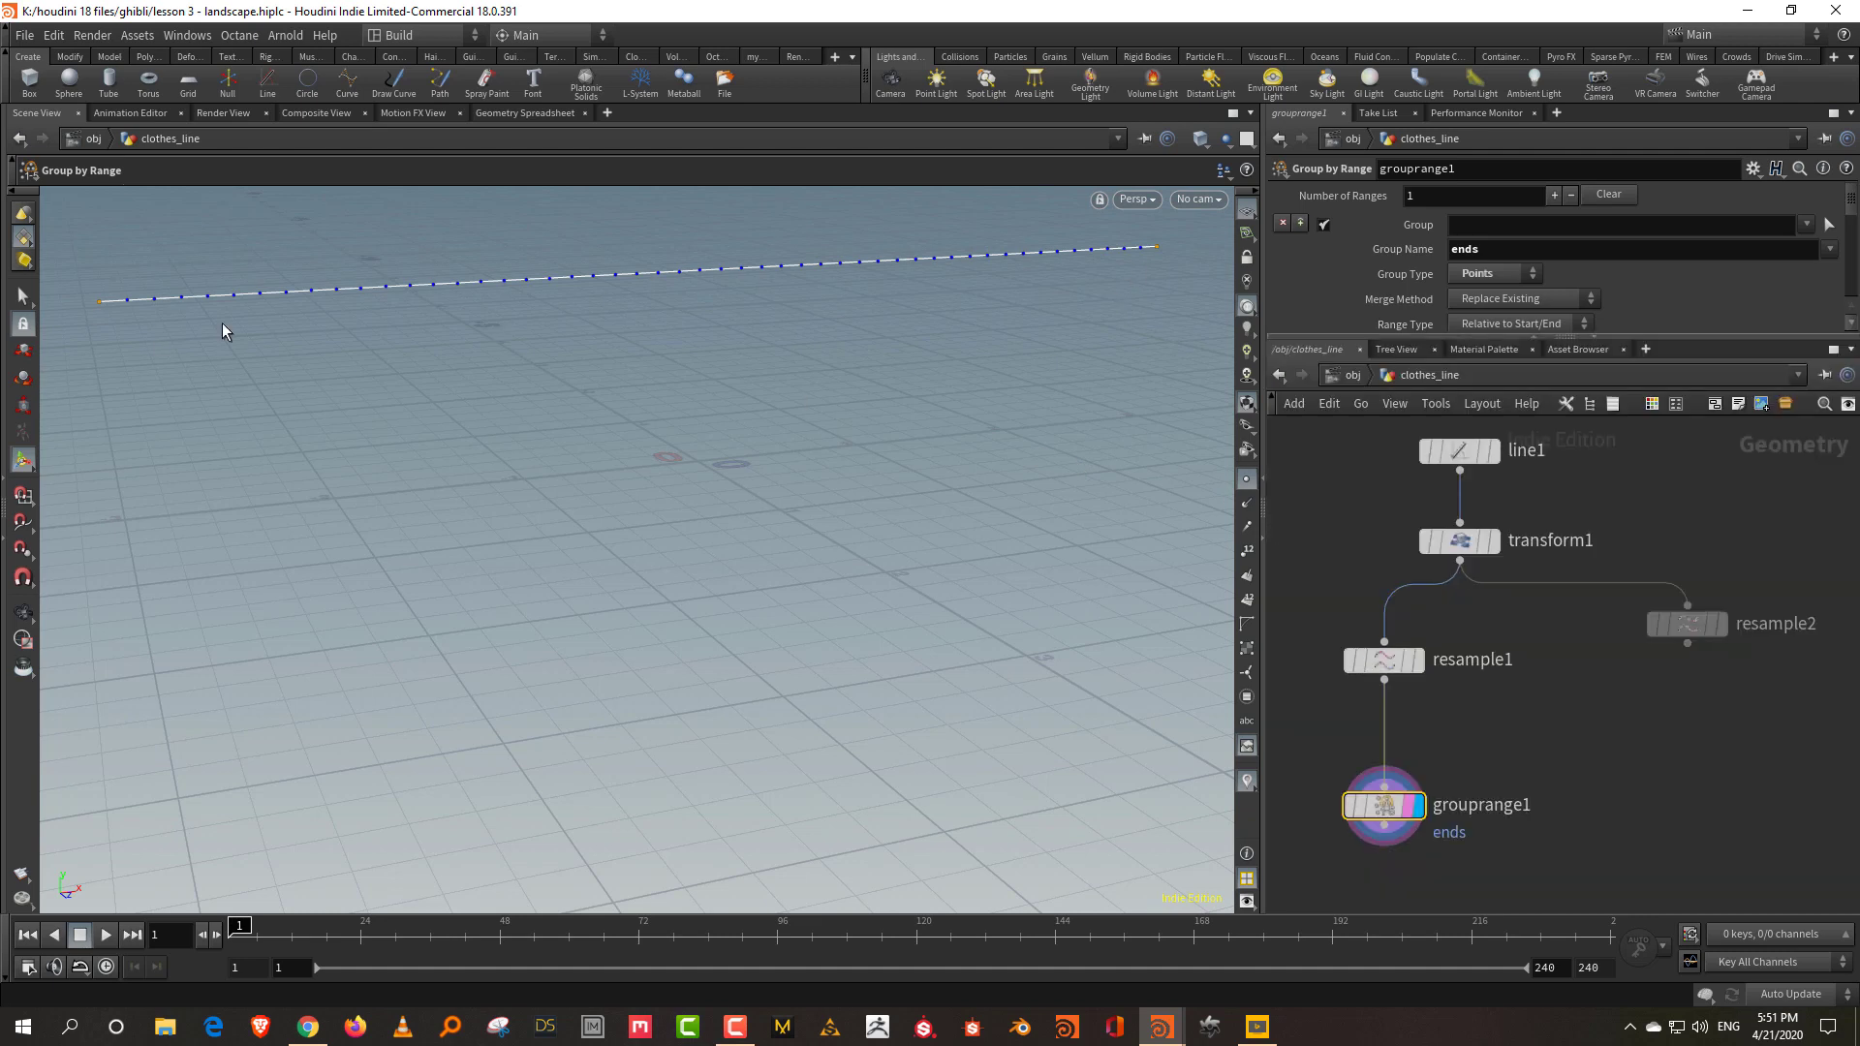
Move the resample2 node slightly lower in the network.
middle_click_drag(1606, 728, 1494, 746)
left_click_drag(1582, 636, 1602, 682)
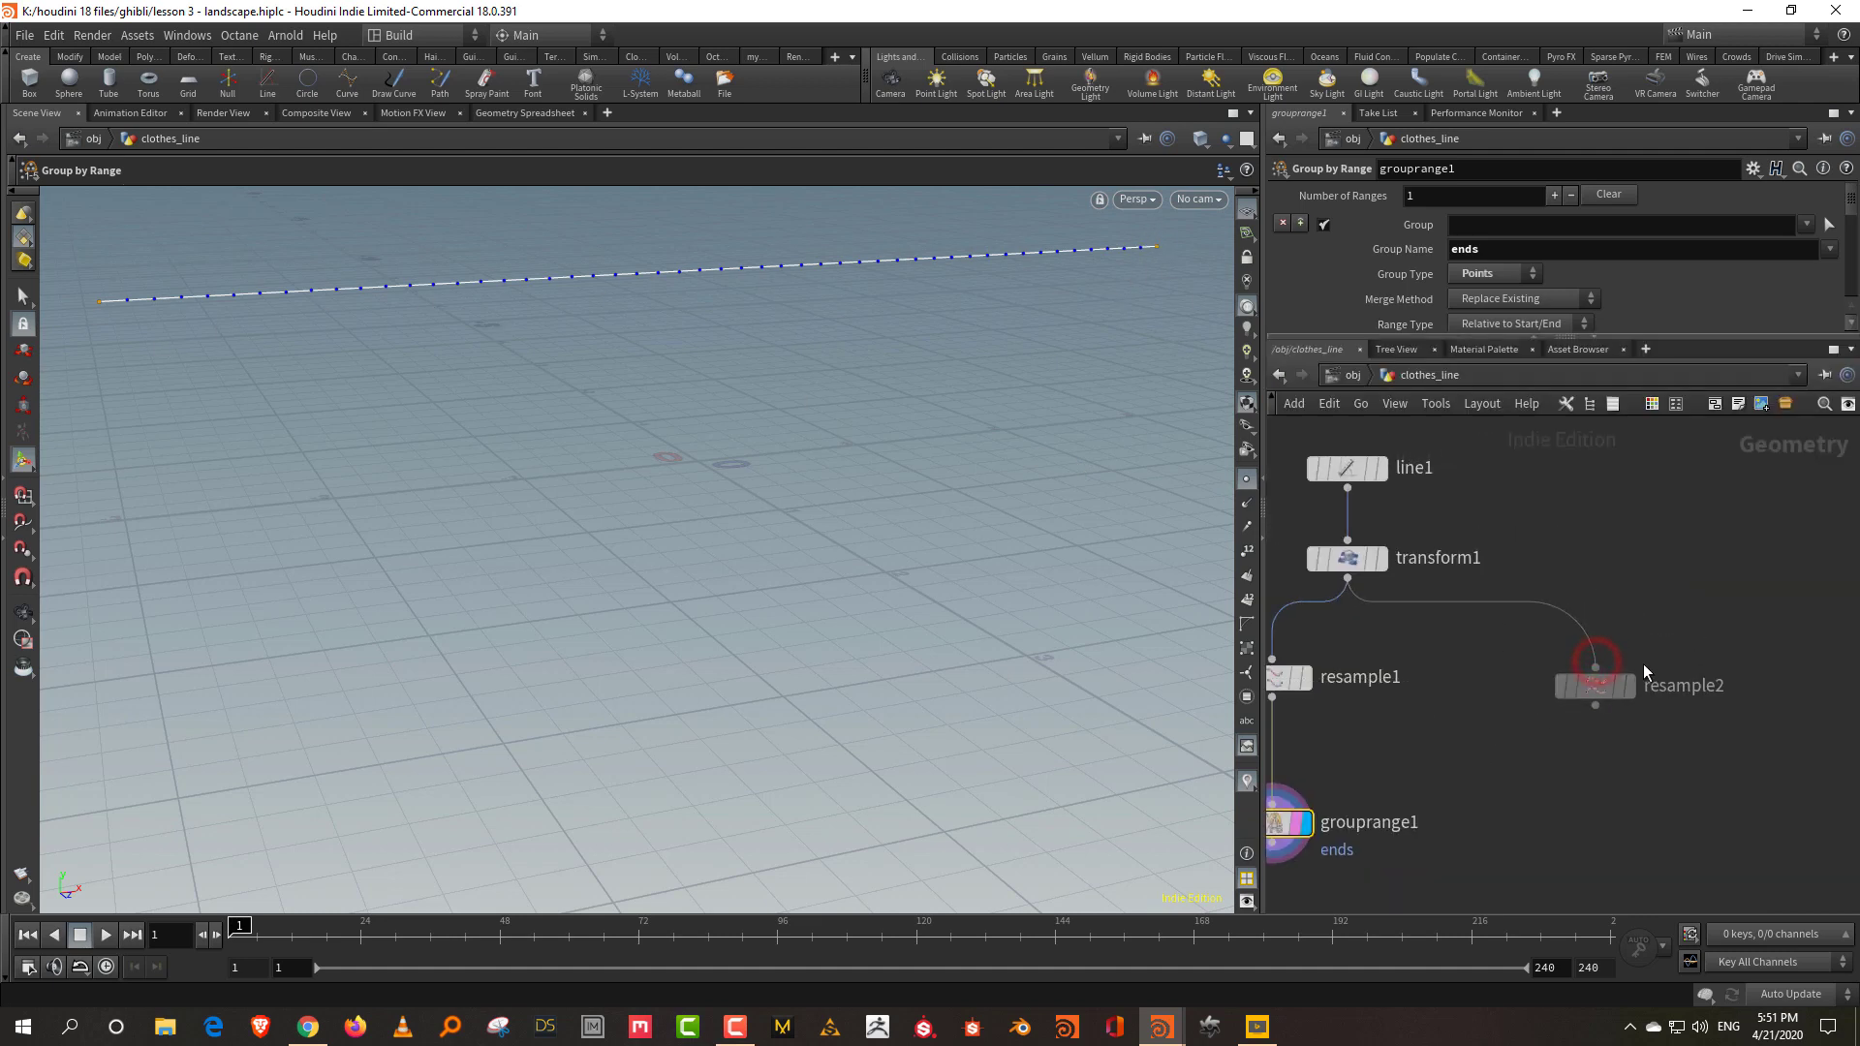
mouse_move(1642, 661)
Add a Vellum Configure Hair node below grouprange1, connect grouprange1 to its first input and display its result.
middle_click_drag(1418, 745, 1566, 596)
left_click(1575, 627)
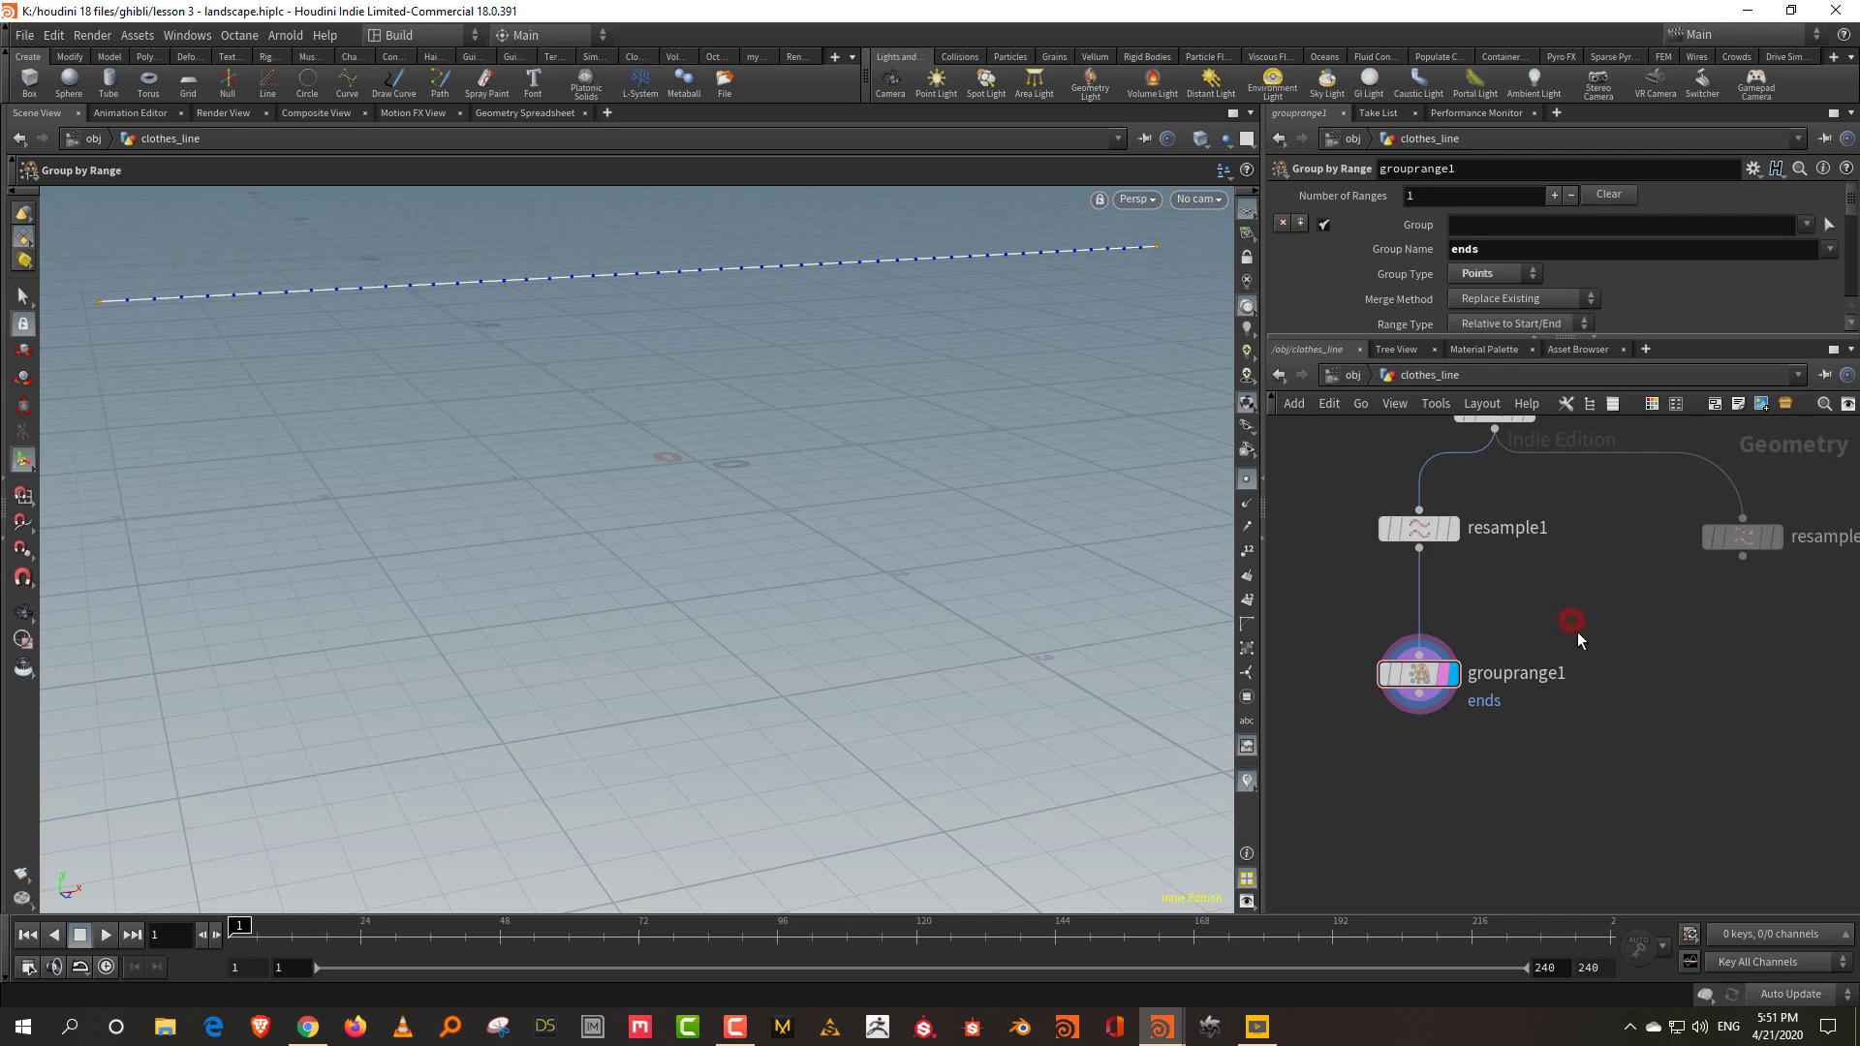
key("Tab")
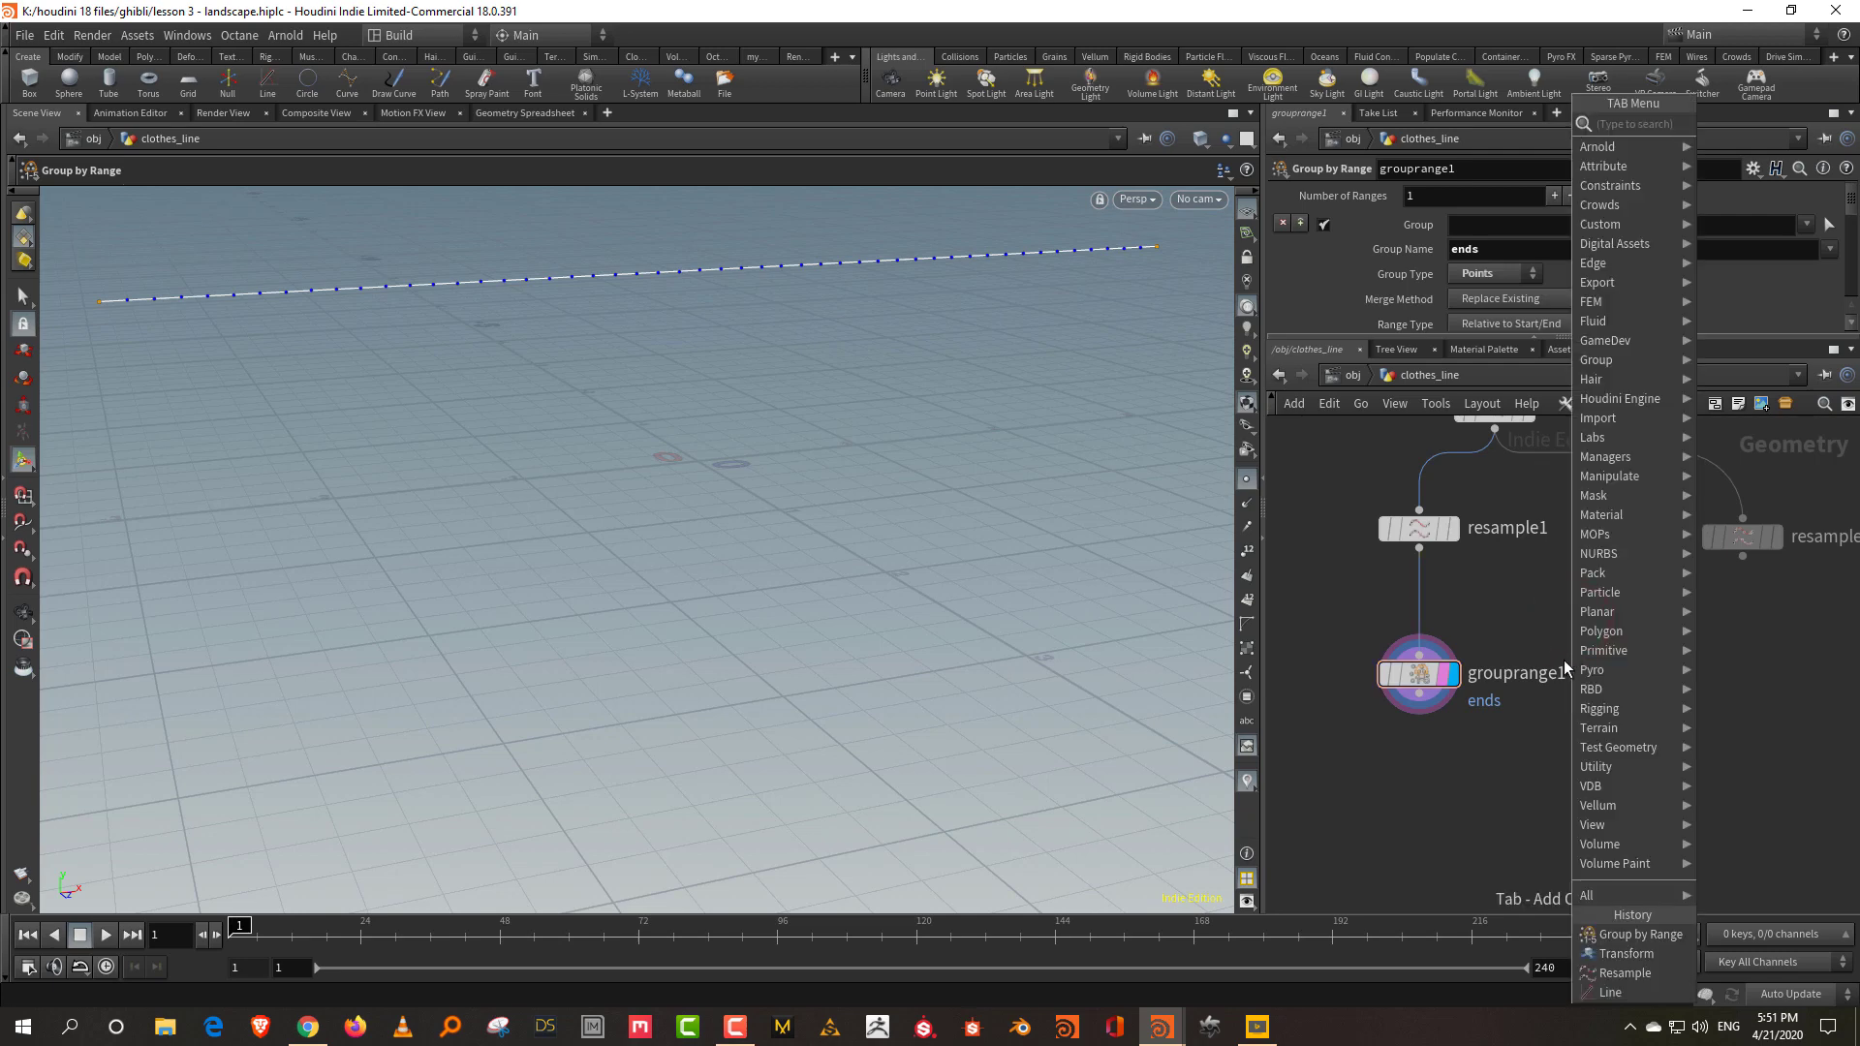
type("hair")
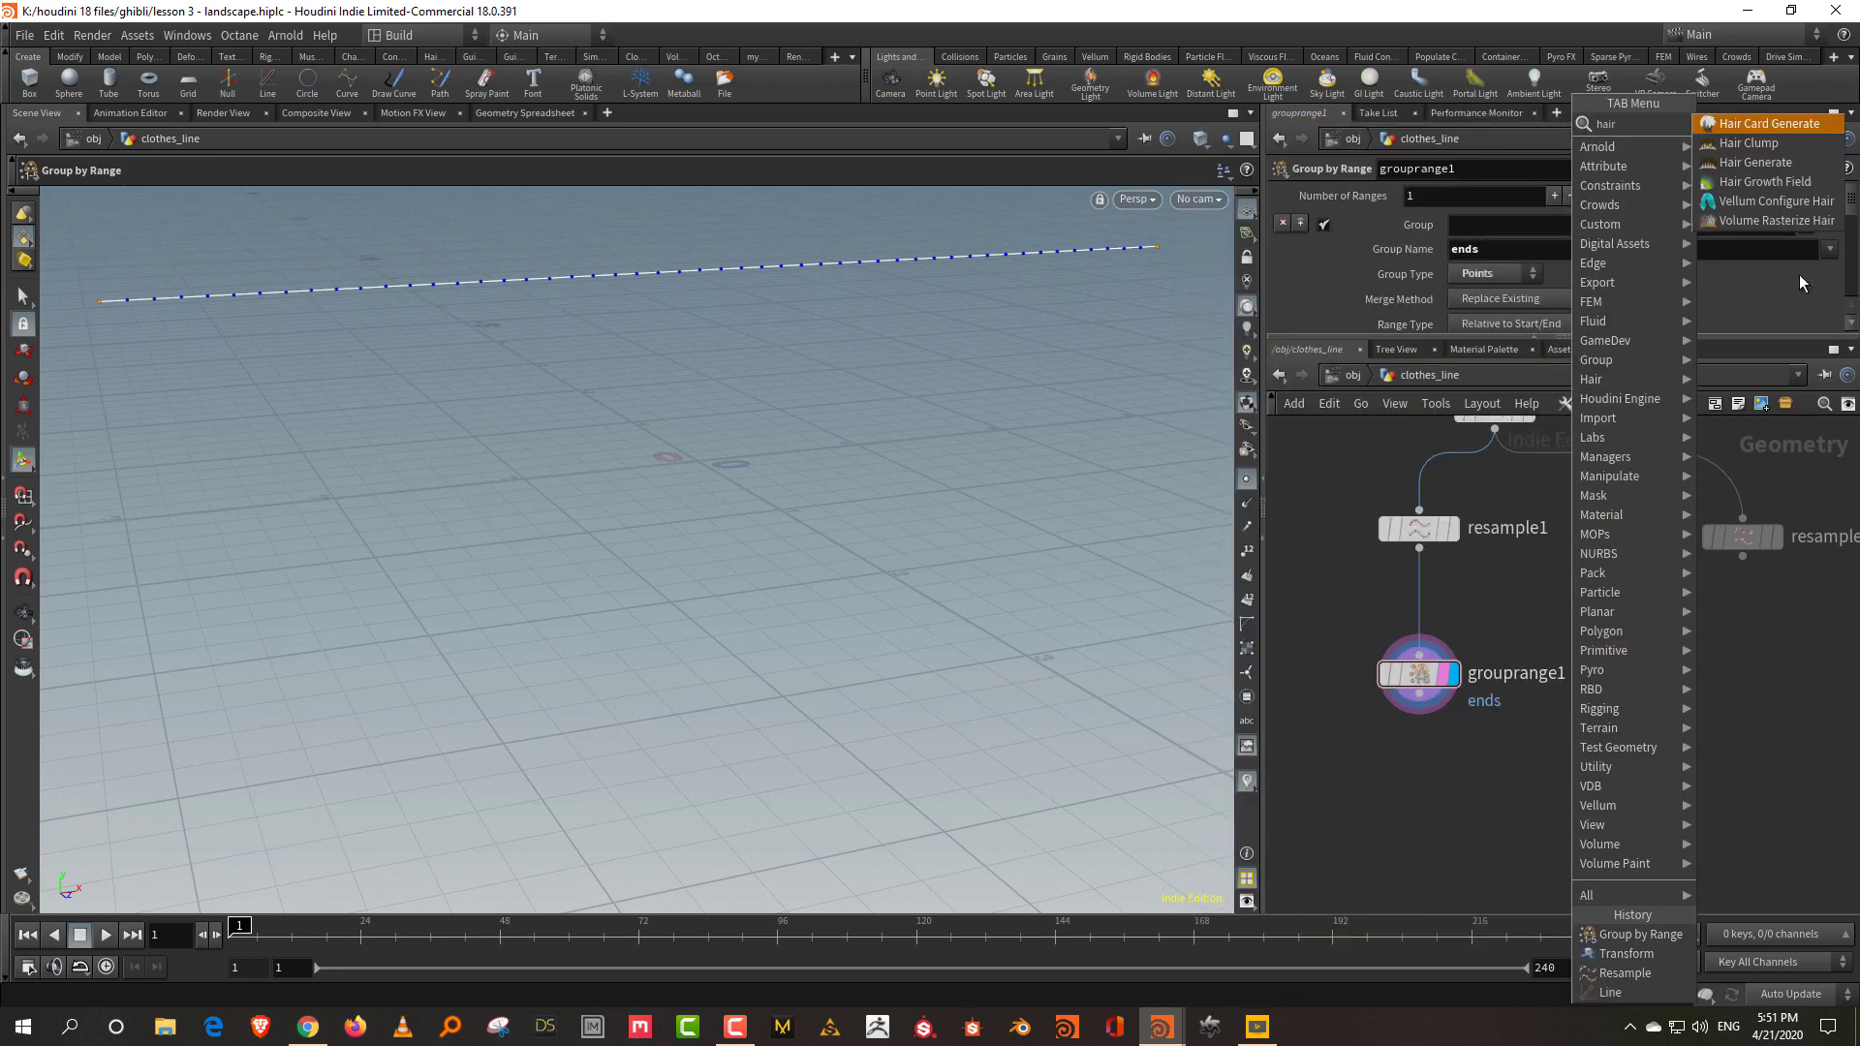
left_click(1797, 203)
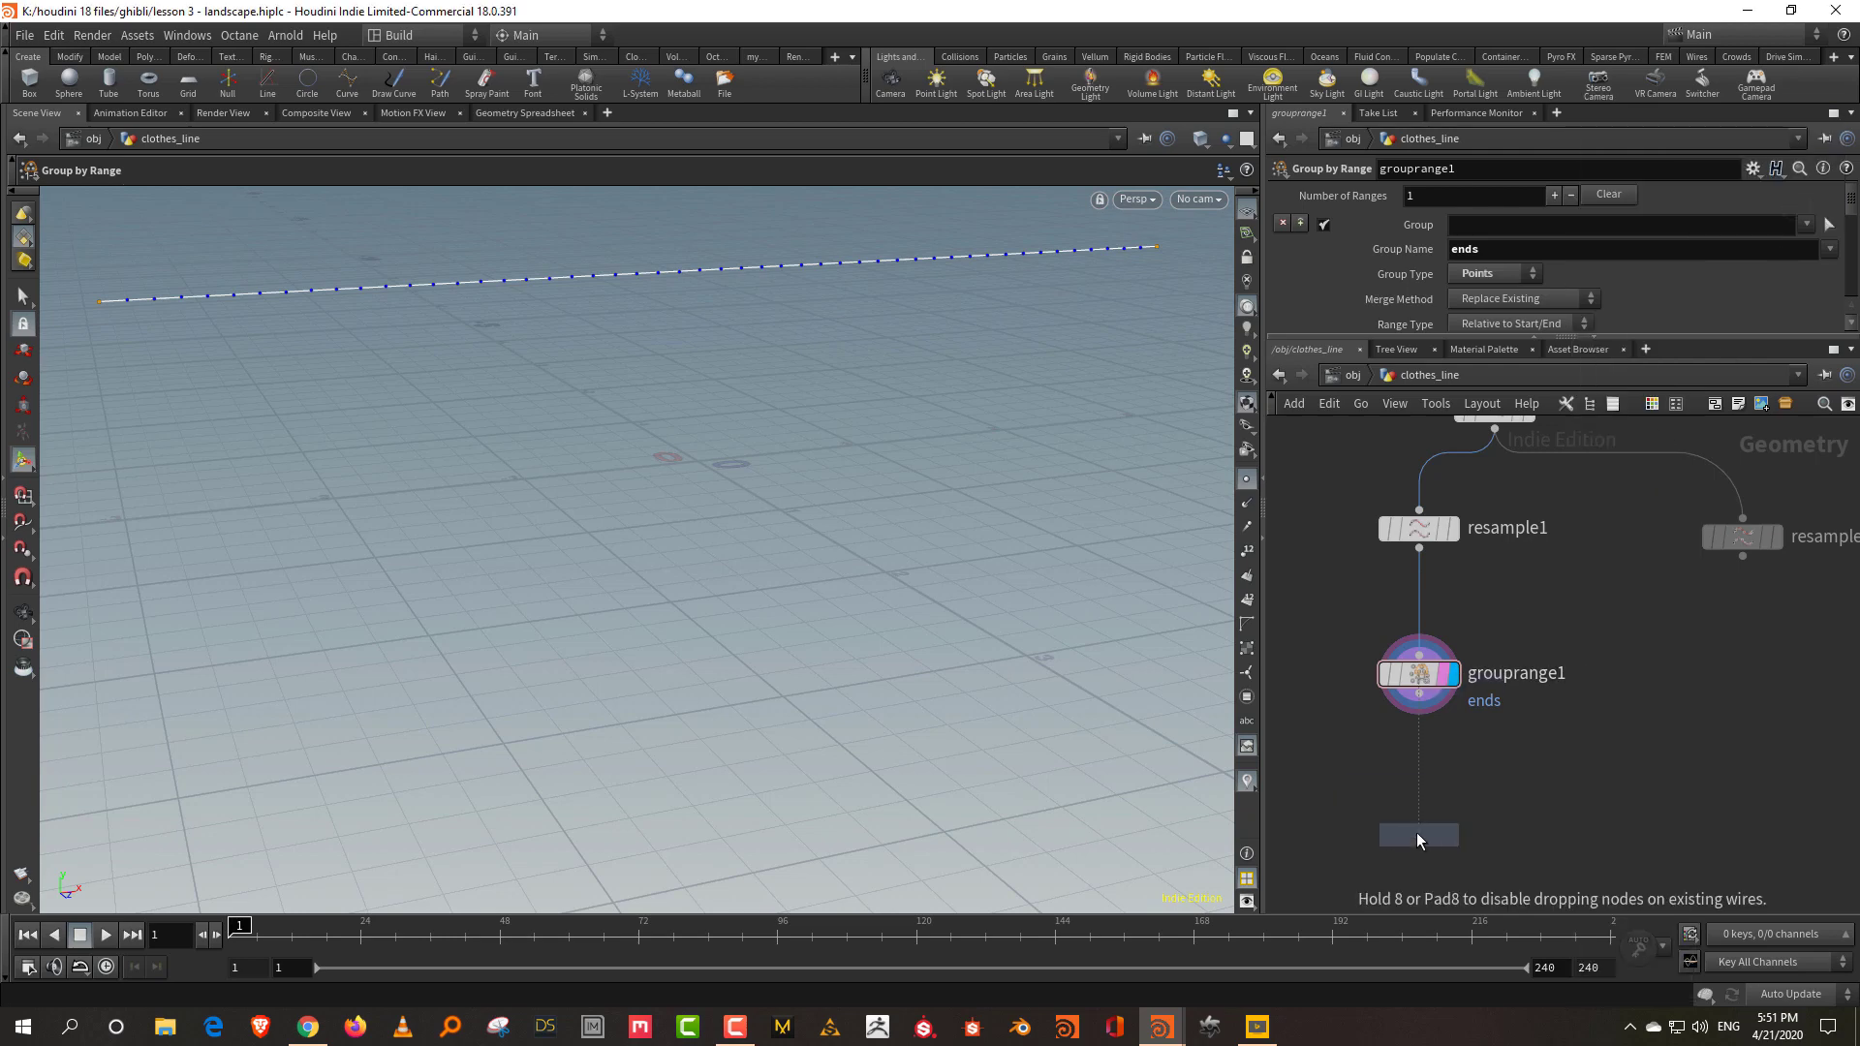
left_click(1417, 834)
left_click_drag(1418, 694, 1446, 839)
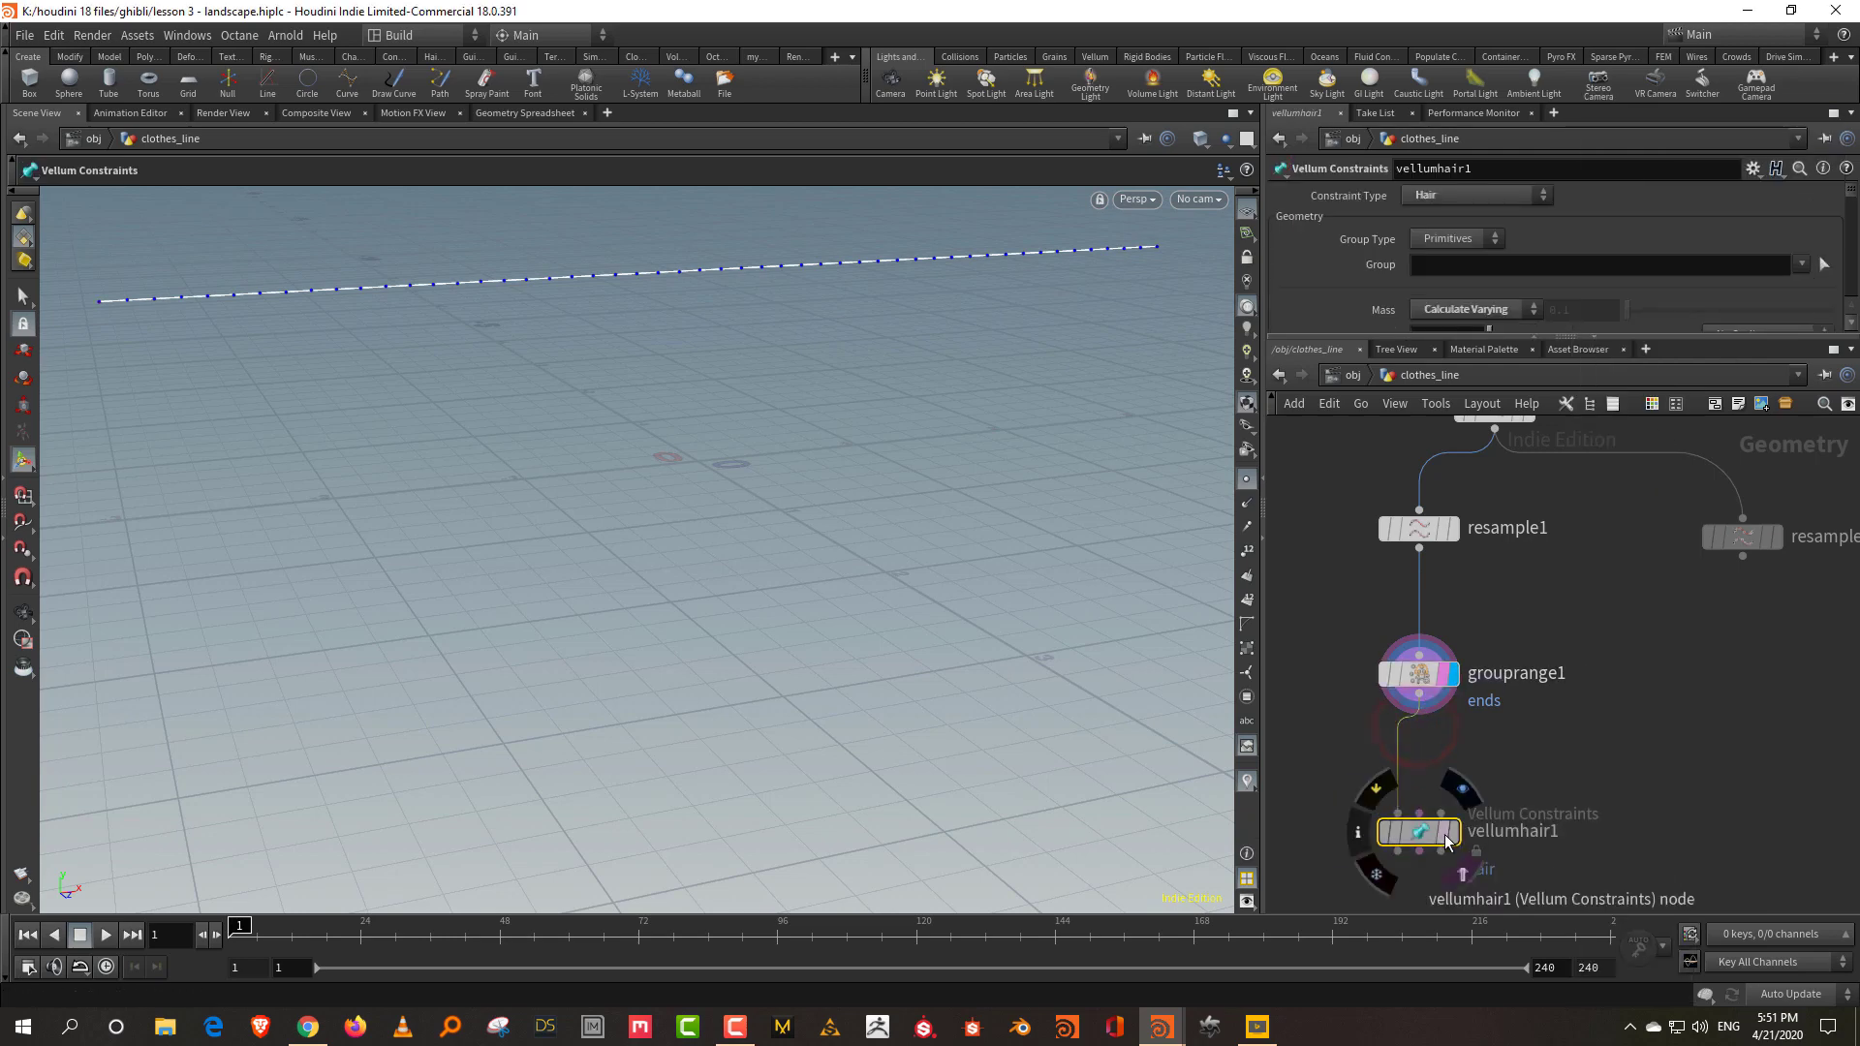
left_click(1450, 835)
Set the pin points of vellumhair1 to the ends group.
left_click_drag(1450, 336, 1454, 426)
scroll(1488, 308, "down", 5)
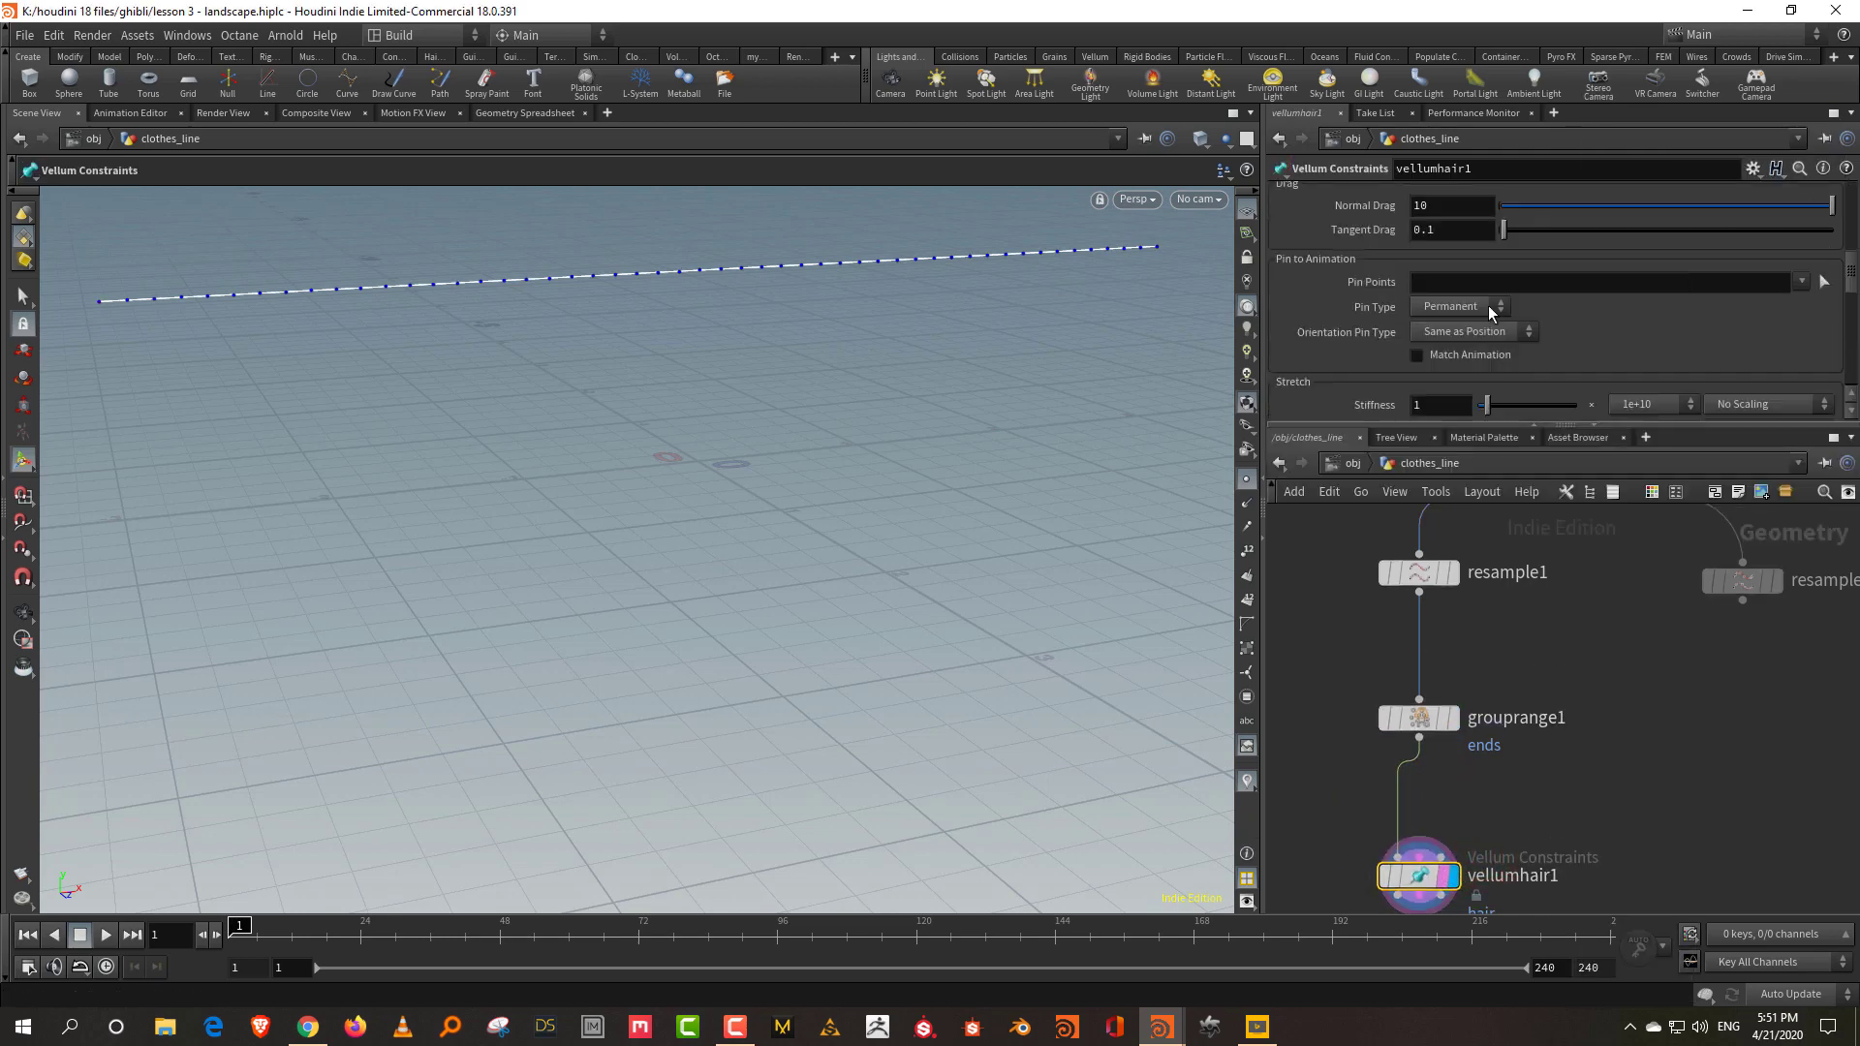
left_click(1801, 283)
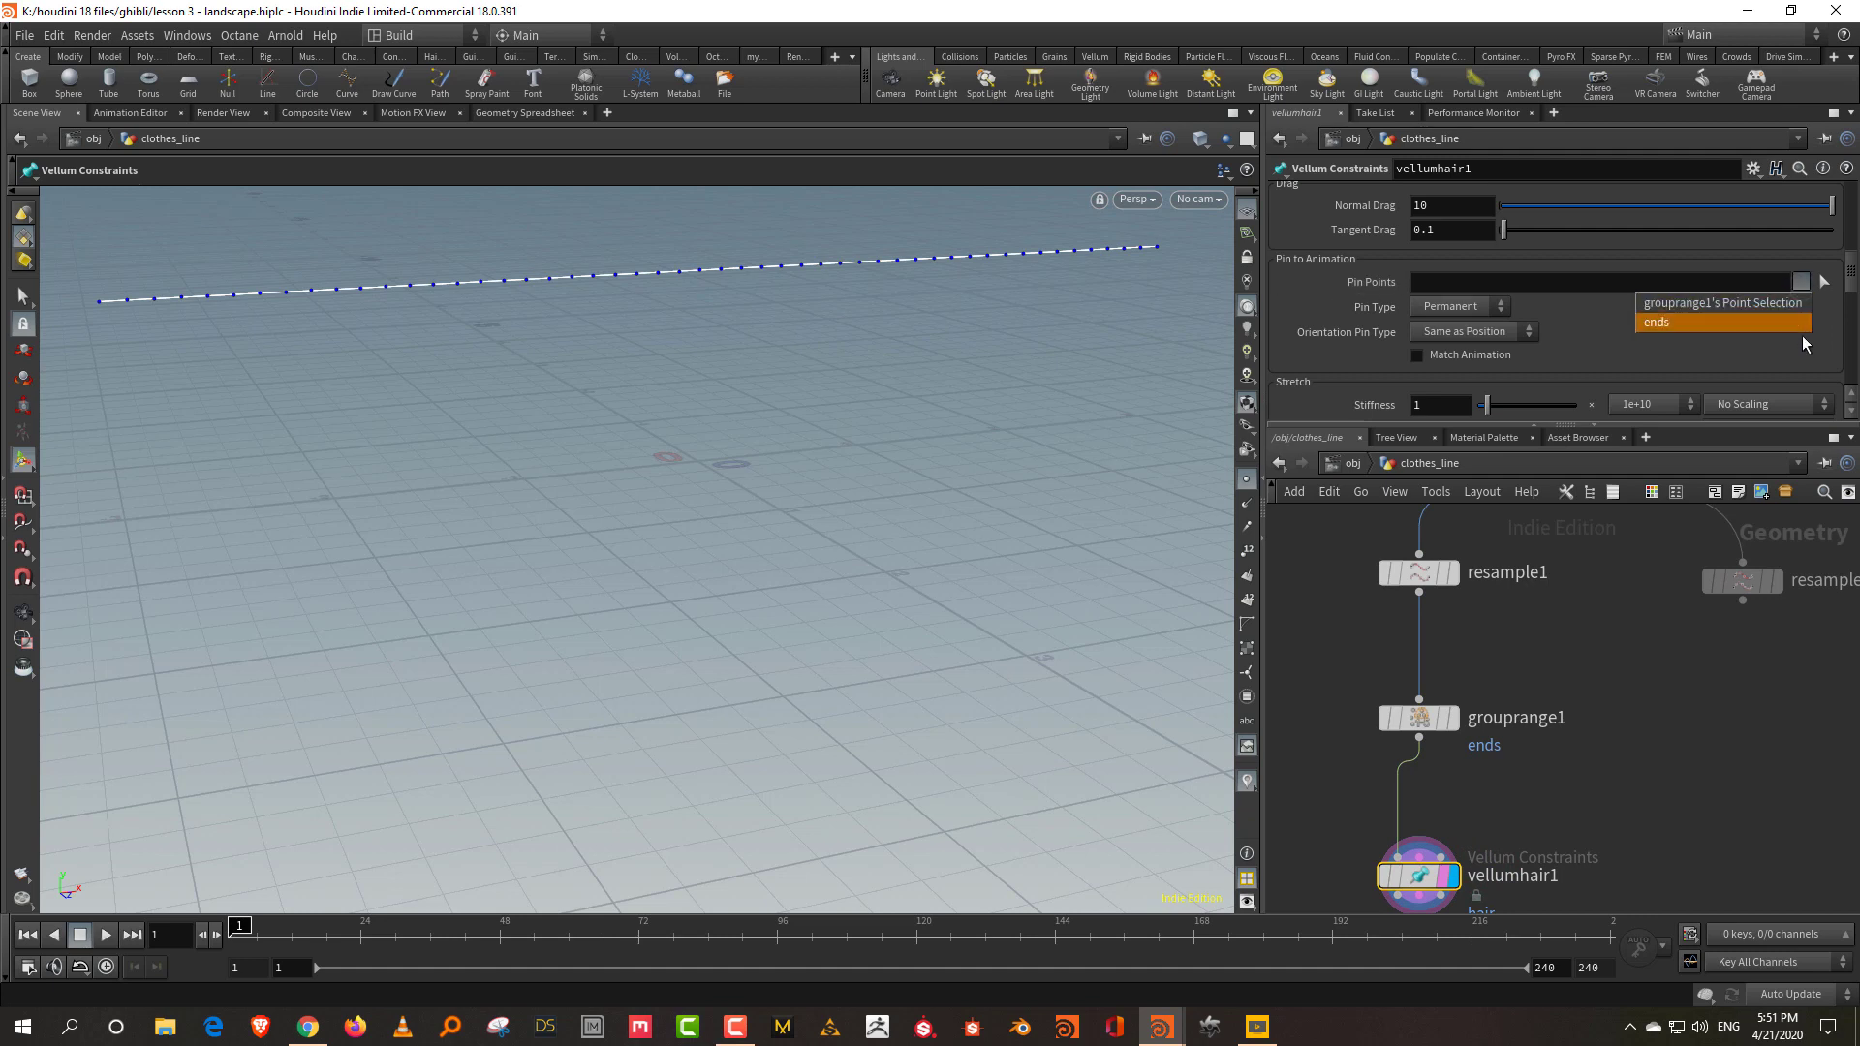
left_click(1798, 326)
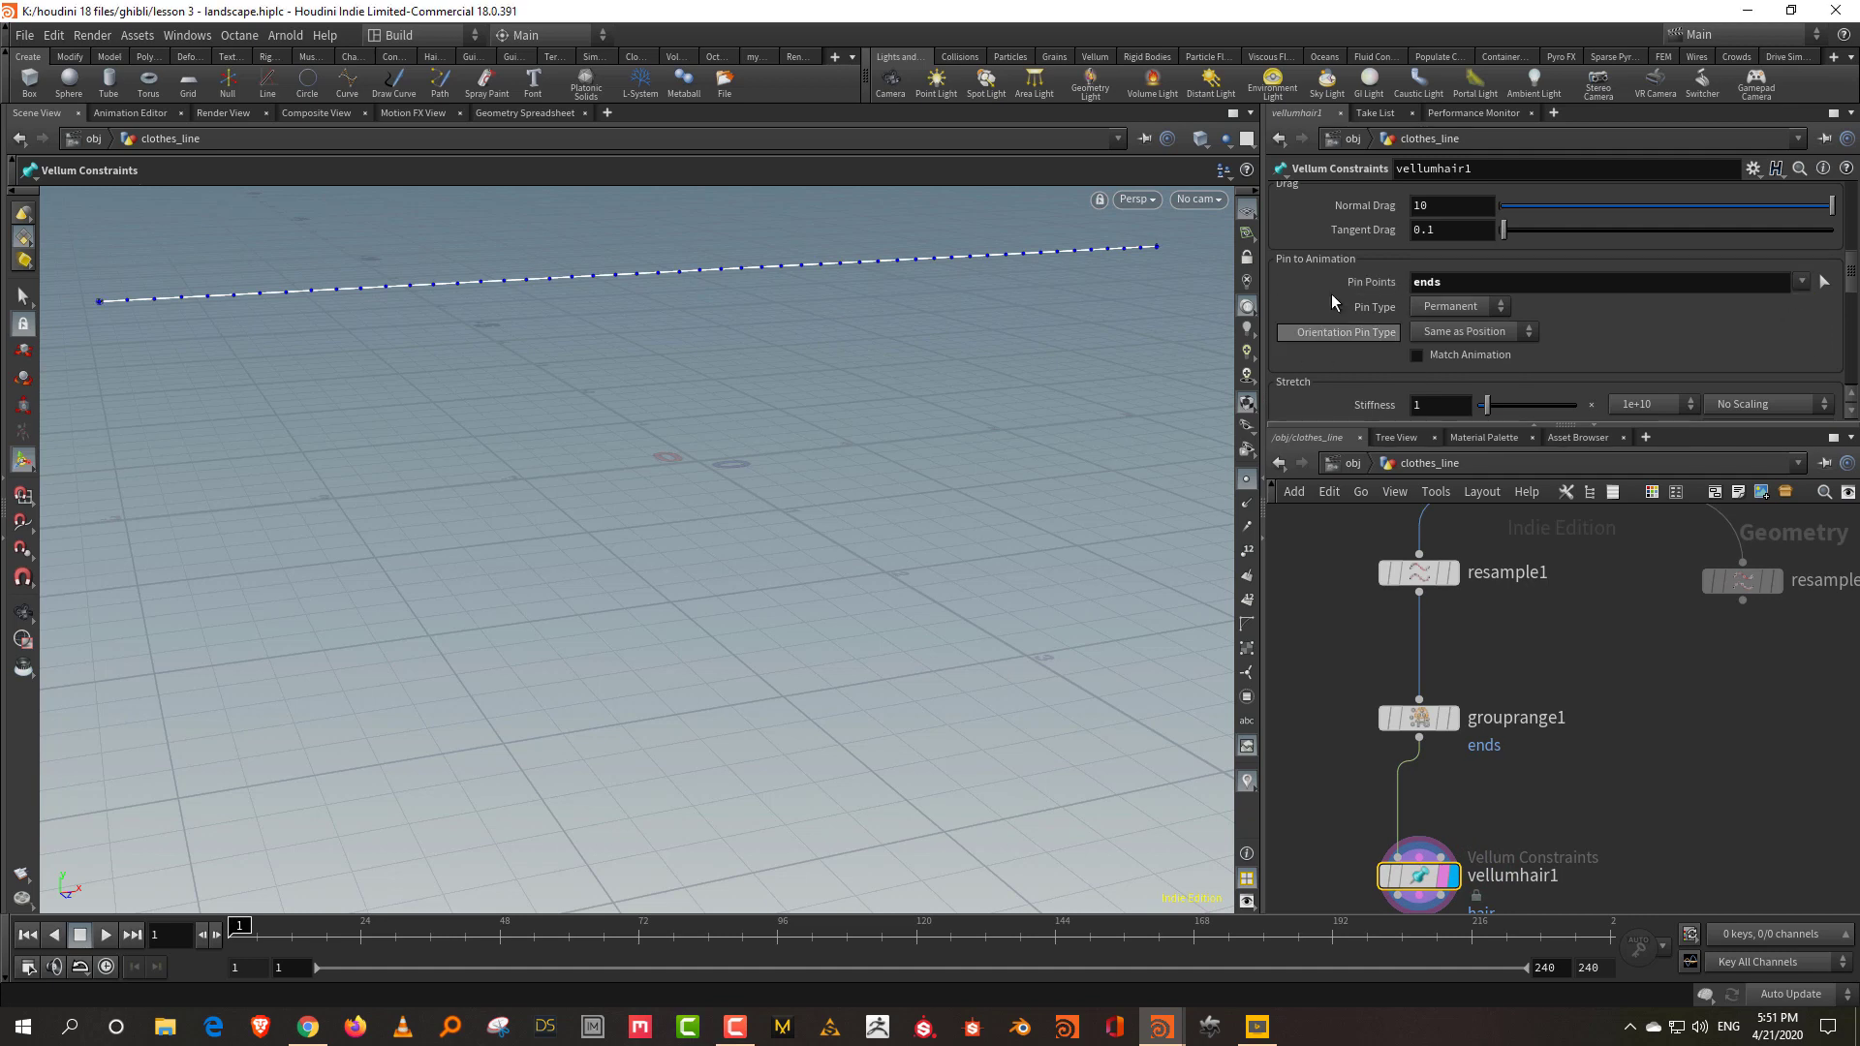
Shift resample2 slightly further from the hair branch and display its result.
middle_click_drag(1573, 669, 1469, 684)
left_click_drag(1649, 607, 1674, 643)
left_click(1691, 642)
left_click(1703, 645)
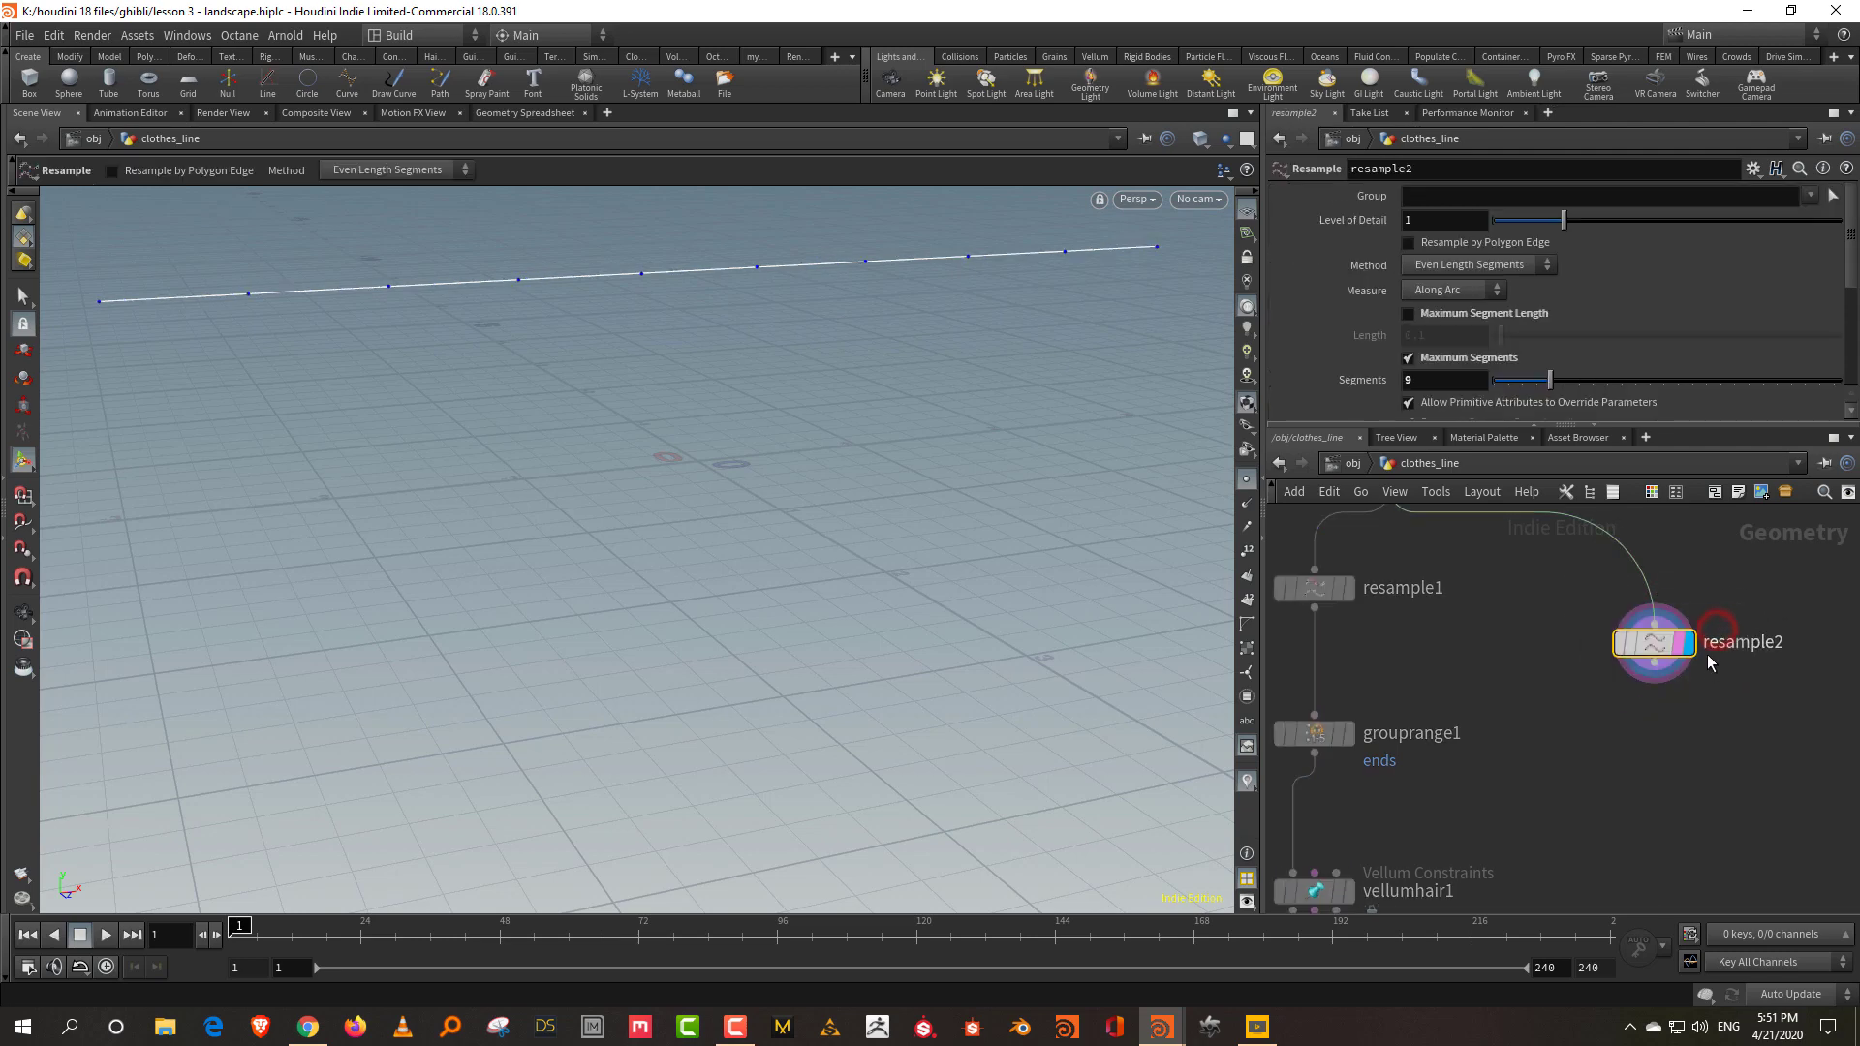
Add a Group by Range node connected below resample2 and display its result.
middle_click_drag(1693, 696, 1641, 684)
key("Tab")
type("group")
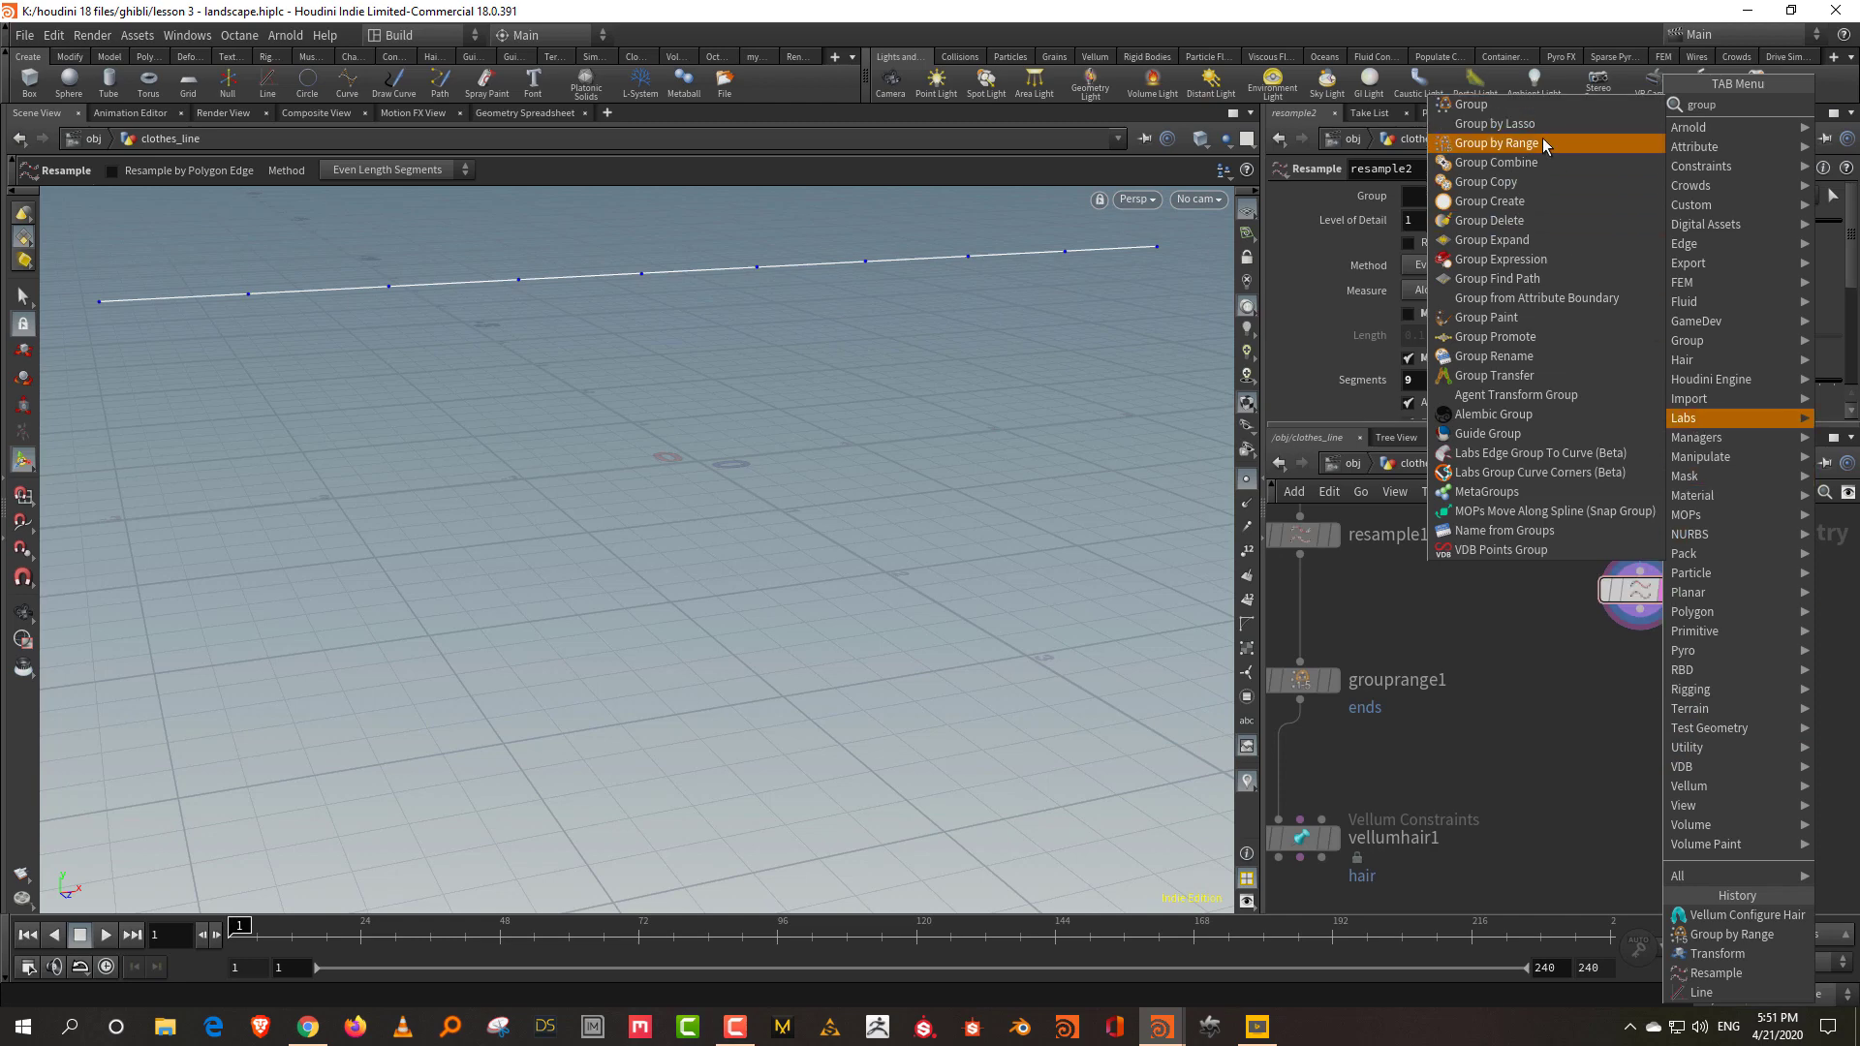
left_click(1546, 142)
left_click(1637, 742)
left_click(1674, 744)
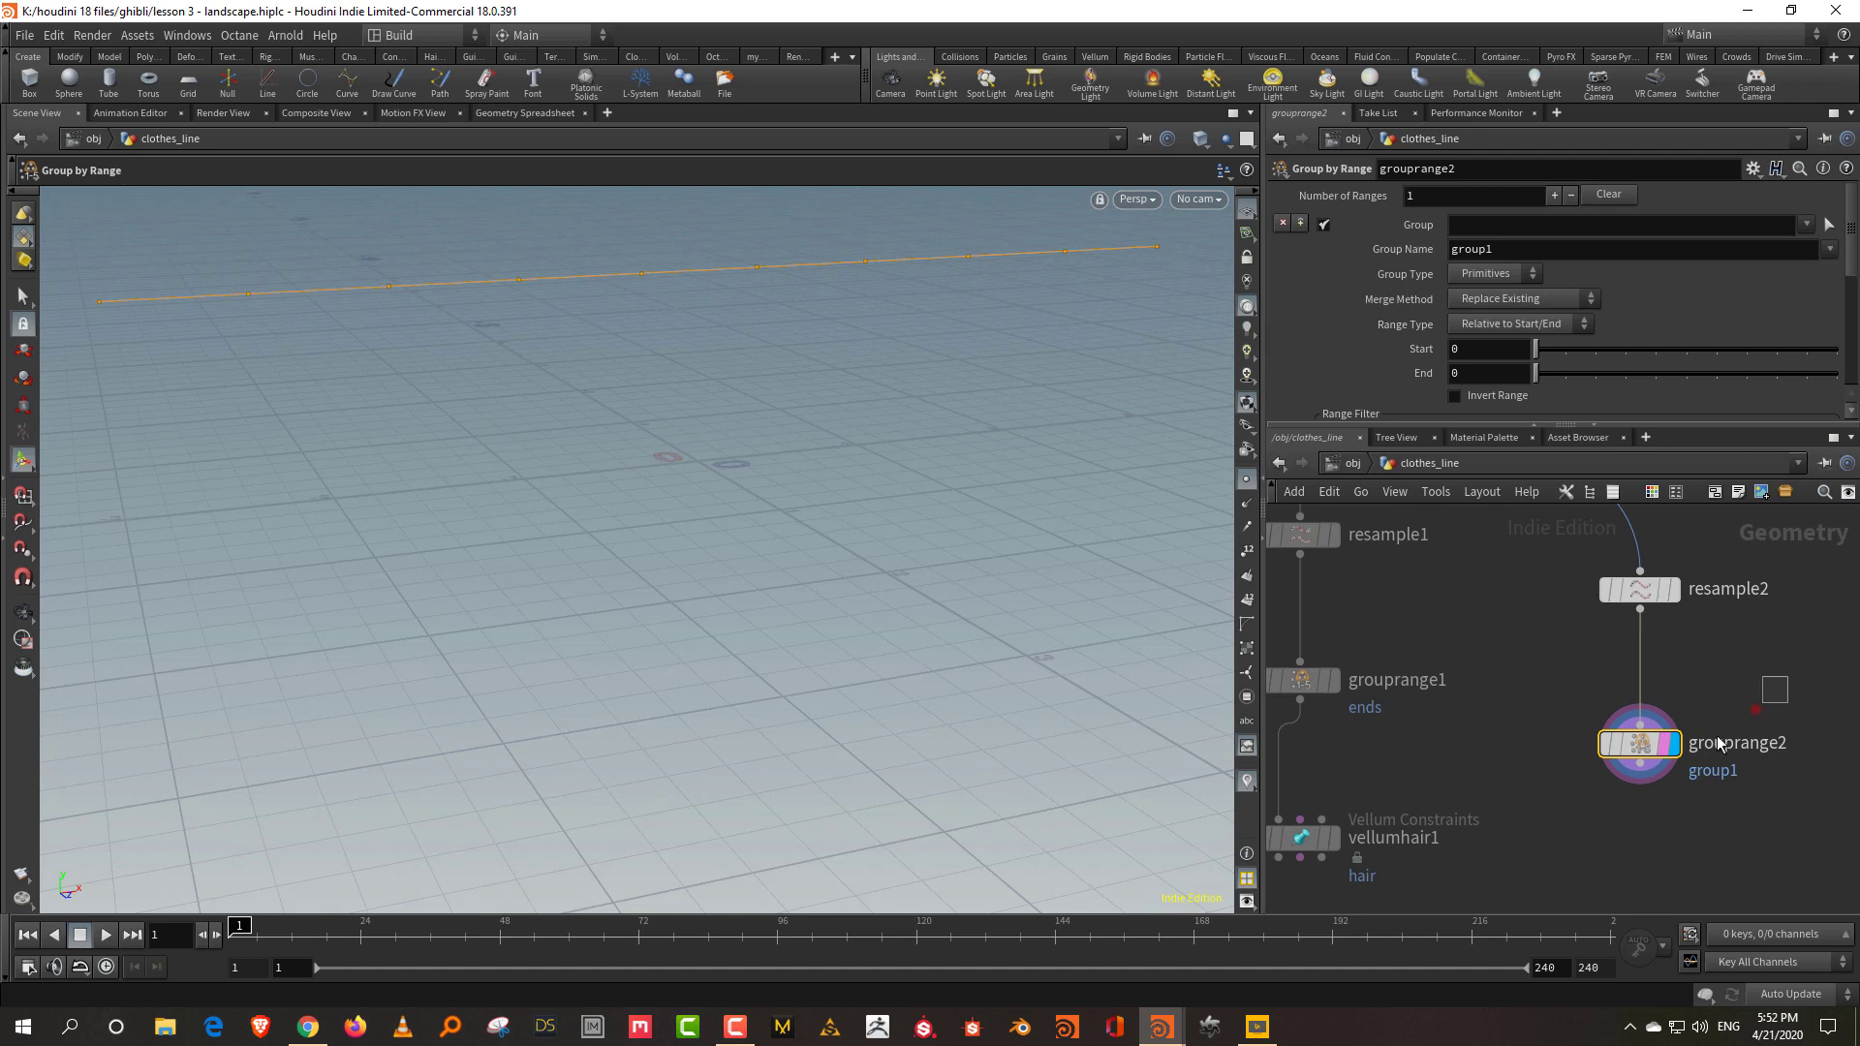
Set grouprange2 to group points, name the group mid, and set the range start and end to 1.
left_click(1497, 274)
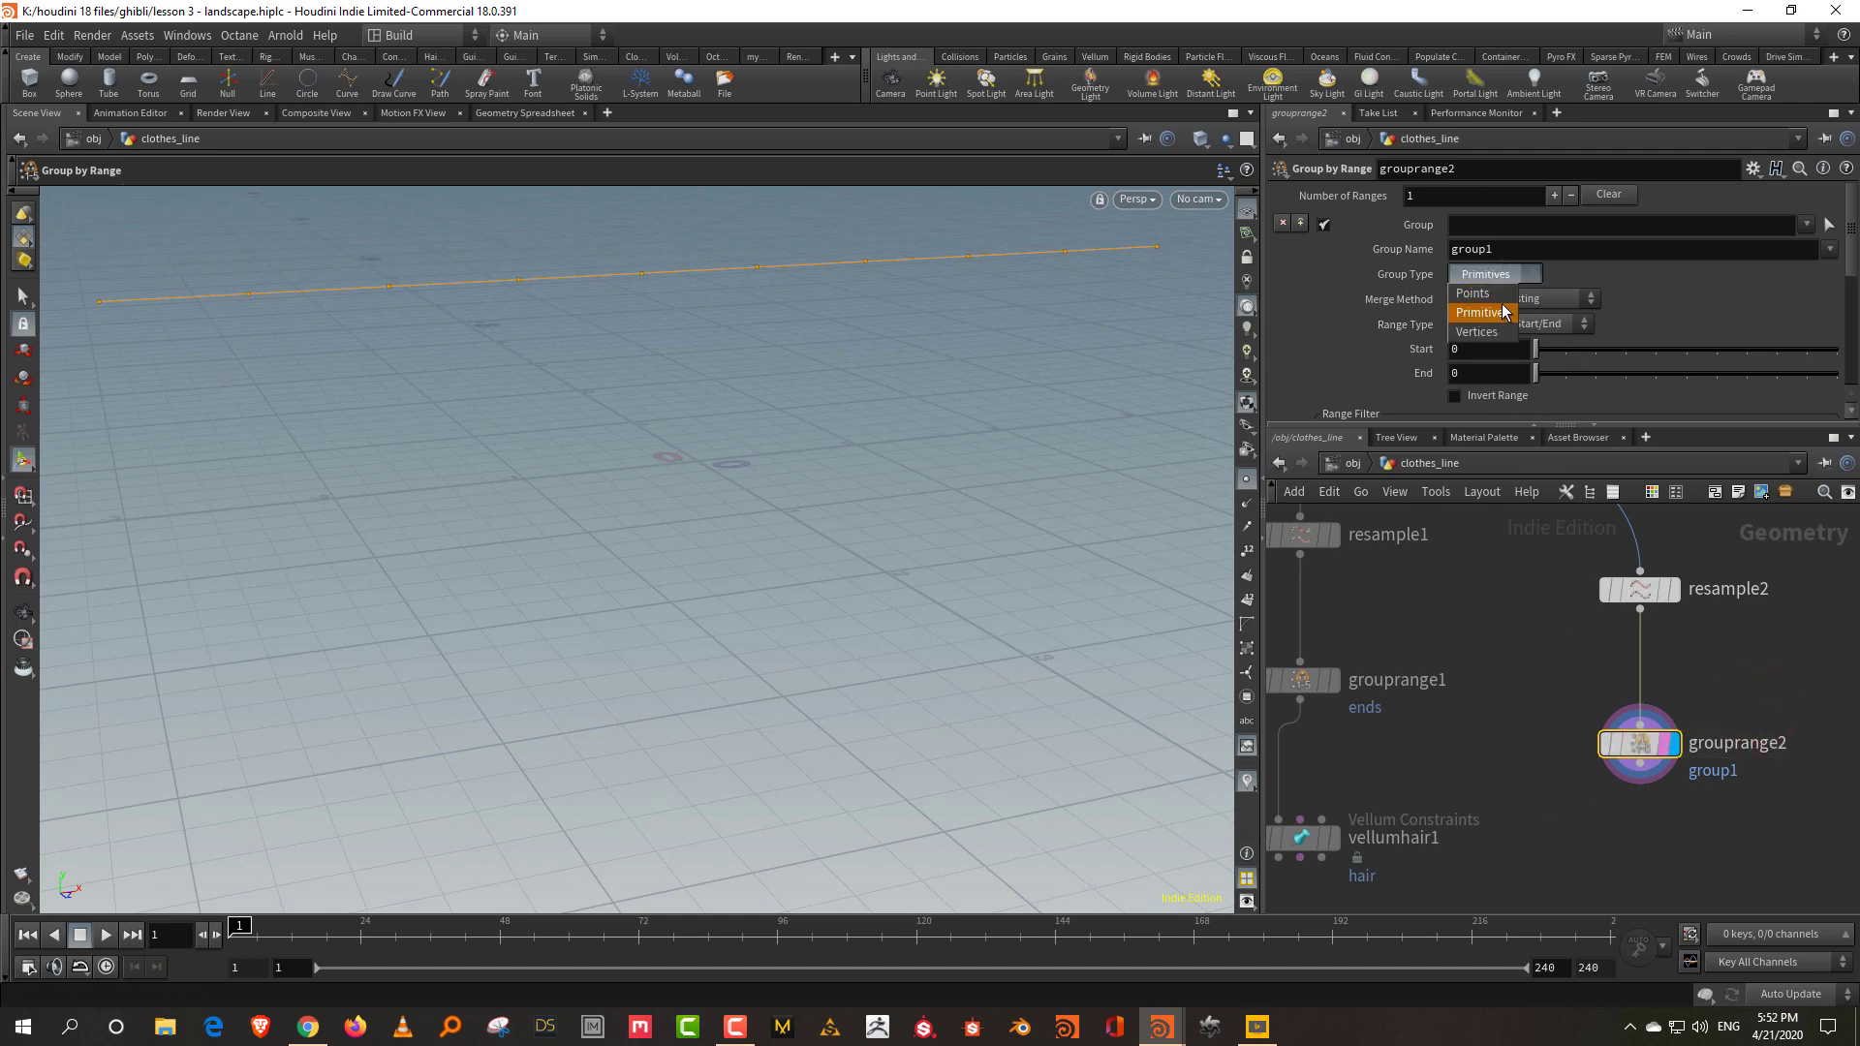
left_click(1473, 292)
double_click(1477, 248)
type("mid")
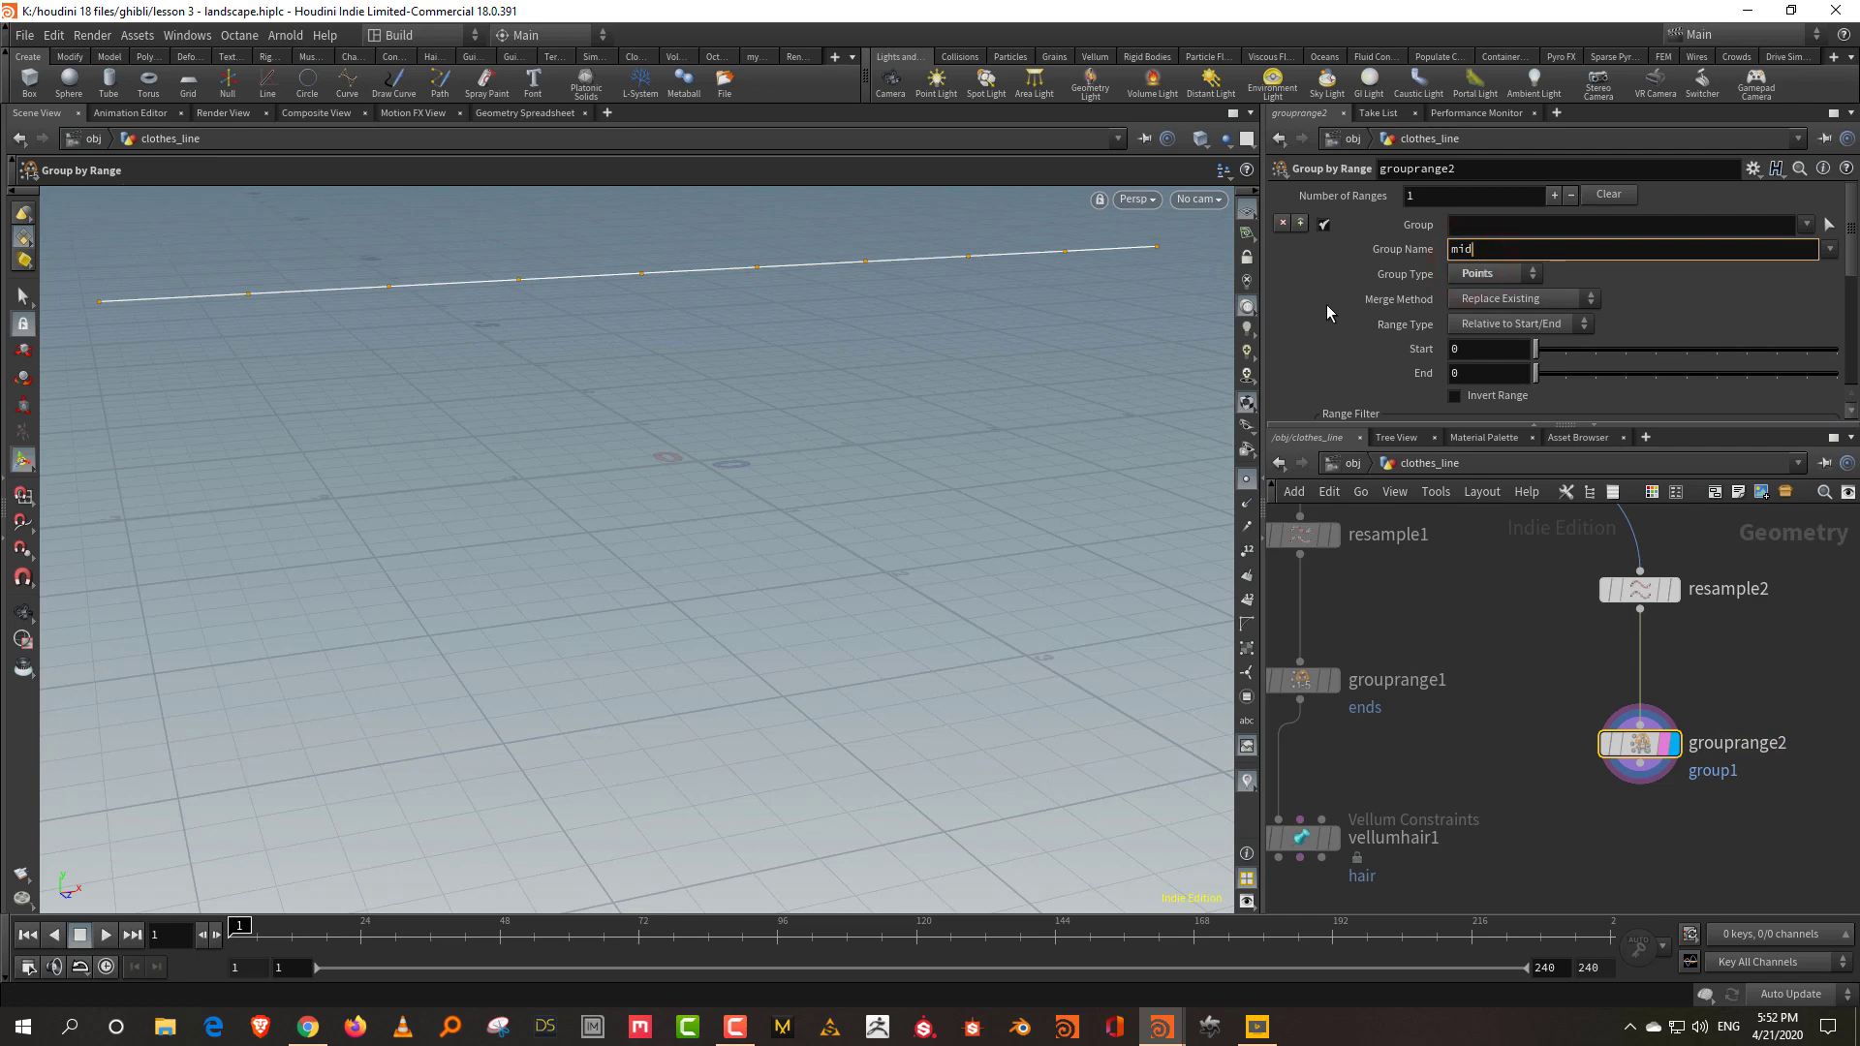
key("Return")
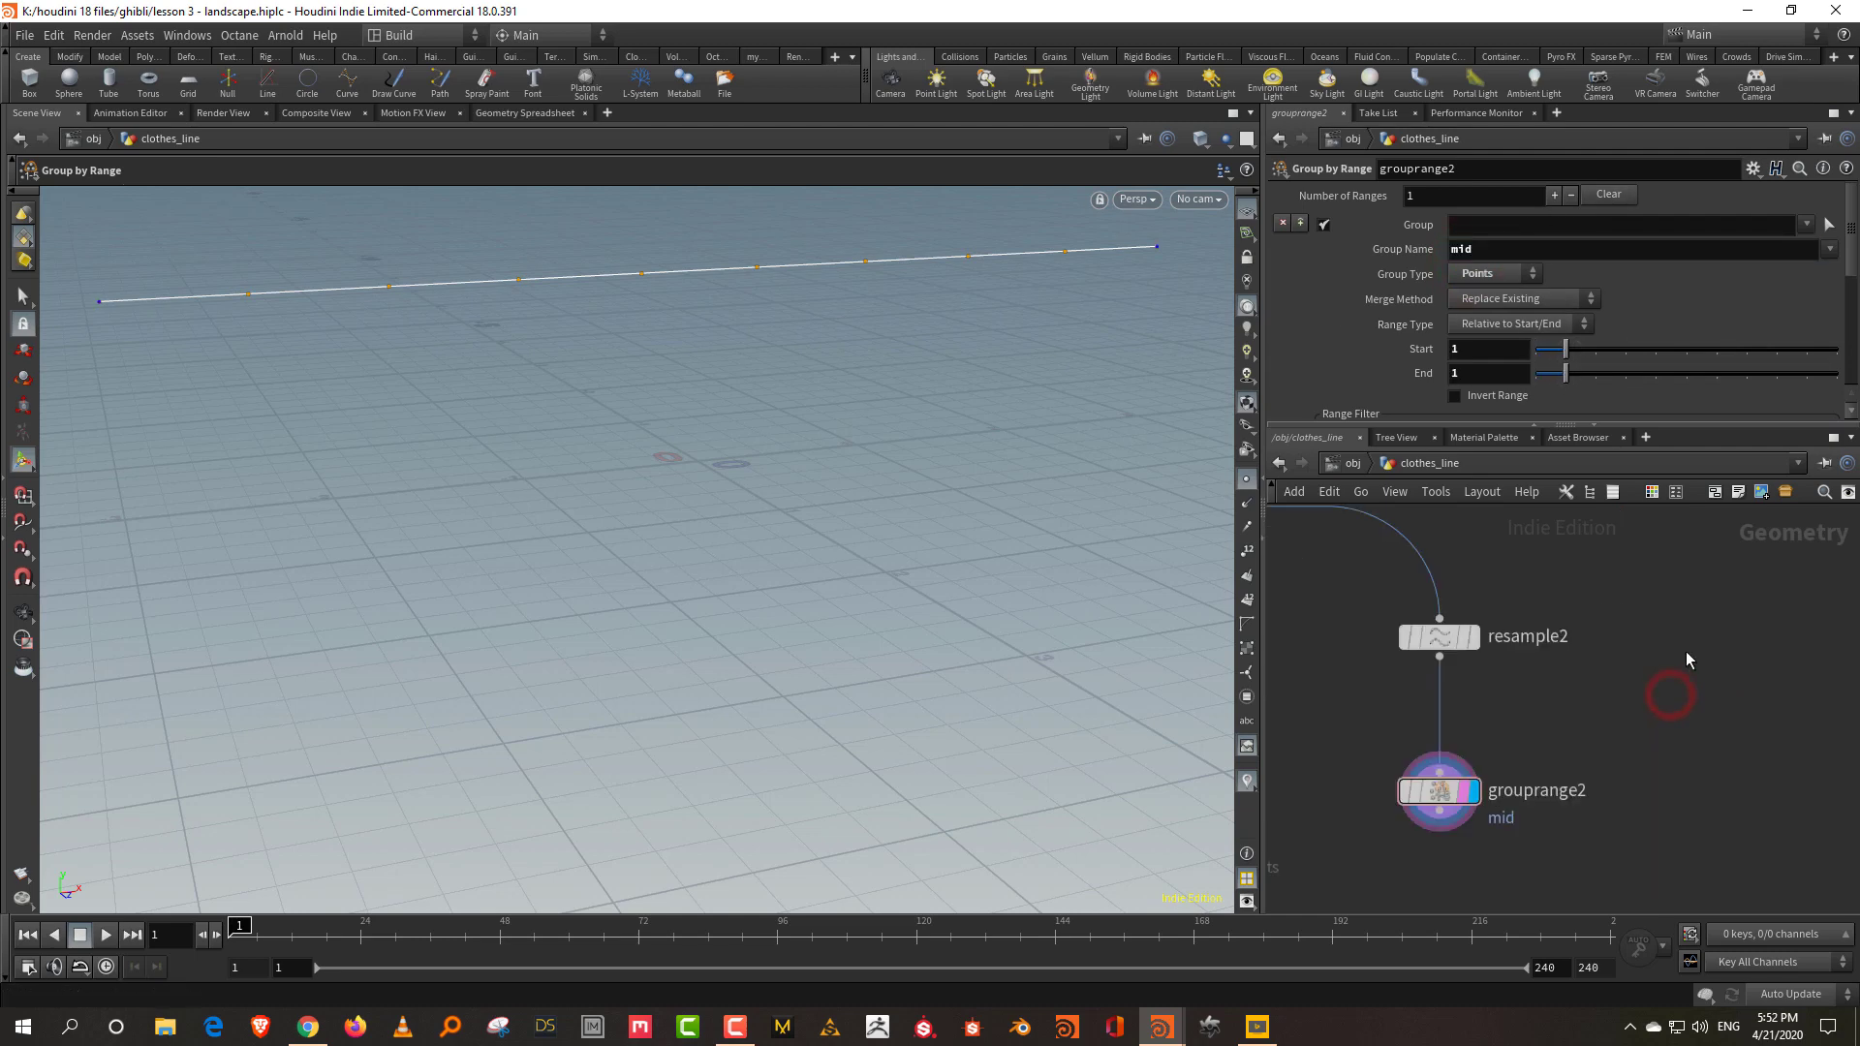
Add a Grid node beside resample2 and display its result.
key("Tab")
type("gr")
key("BackSpace")
key("BackSpace")
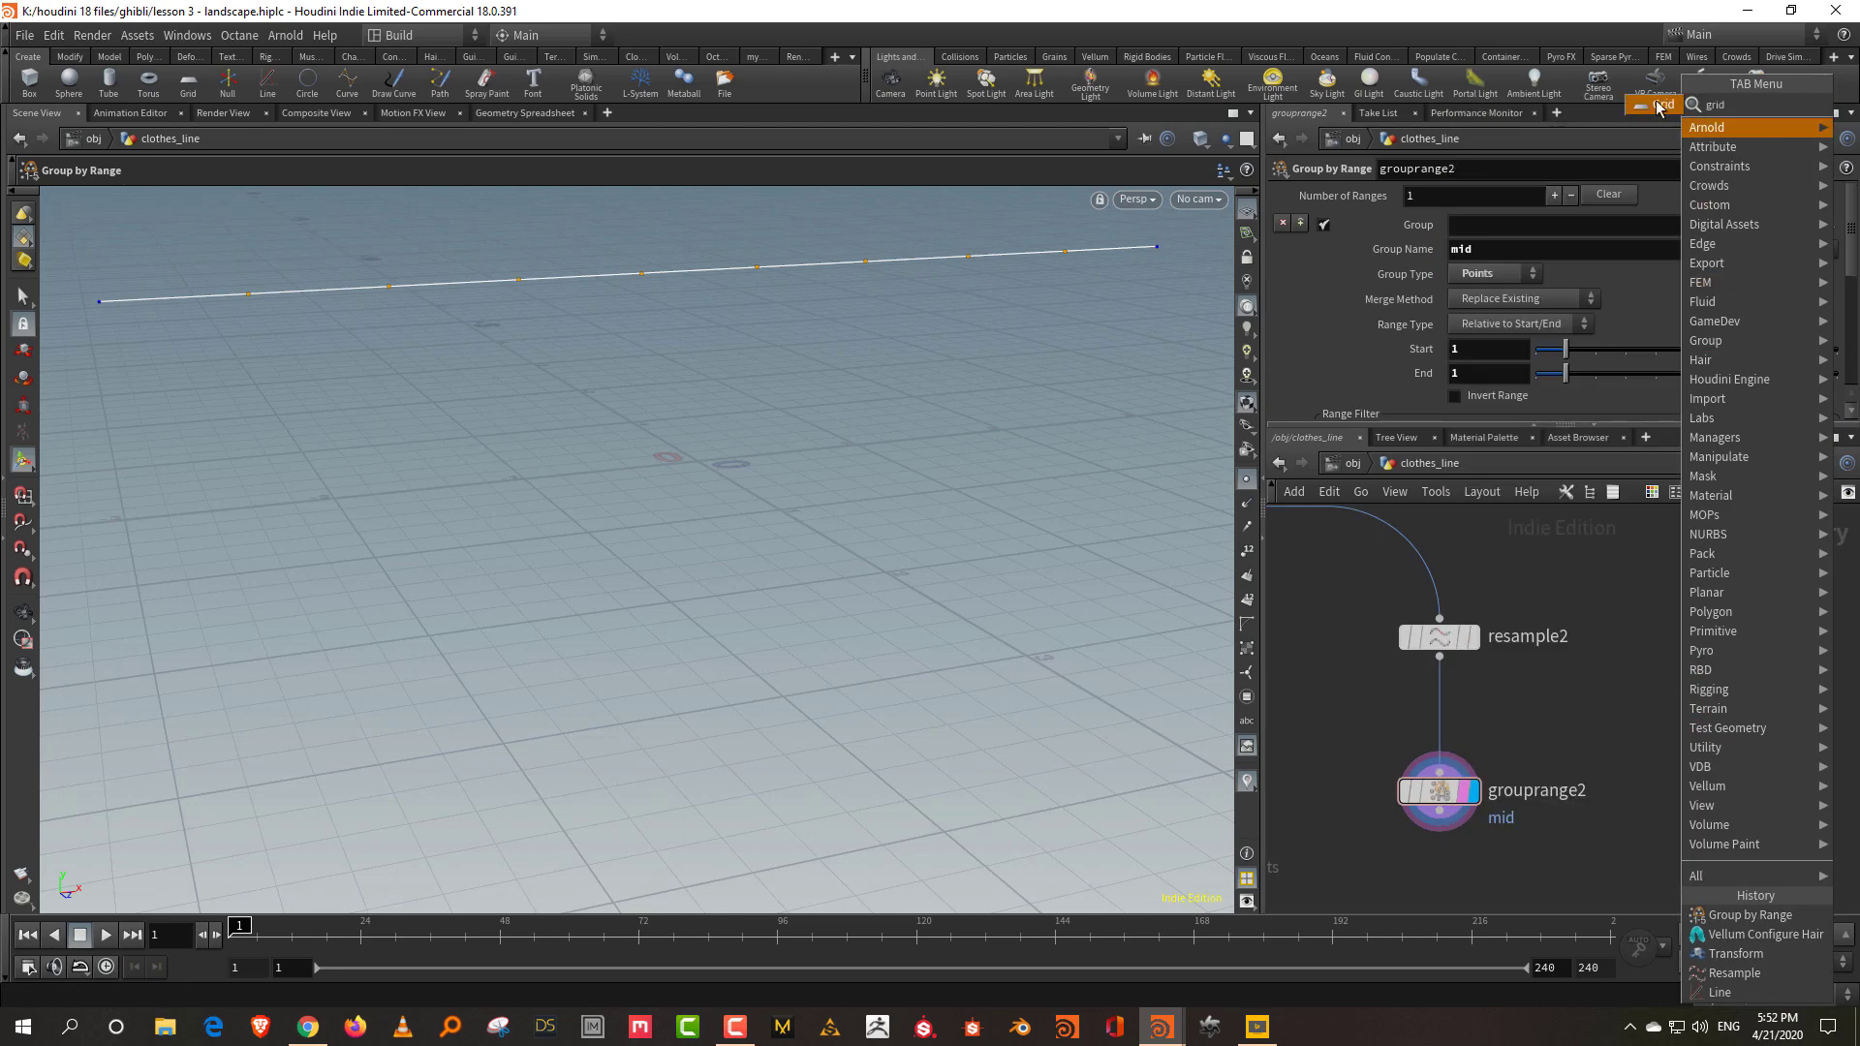
key("Escape")
left_click(1714, 614)
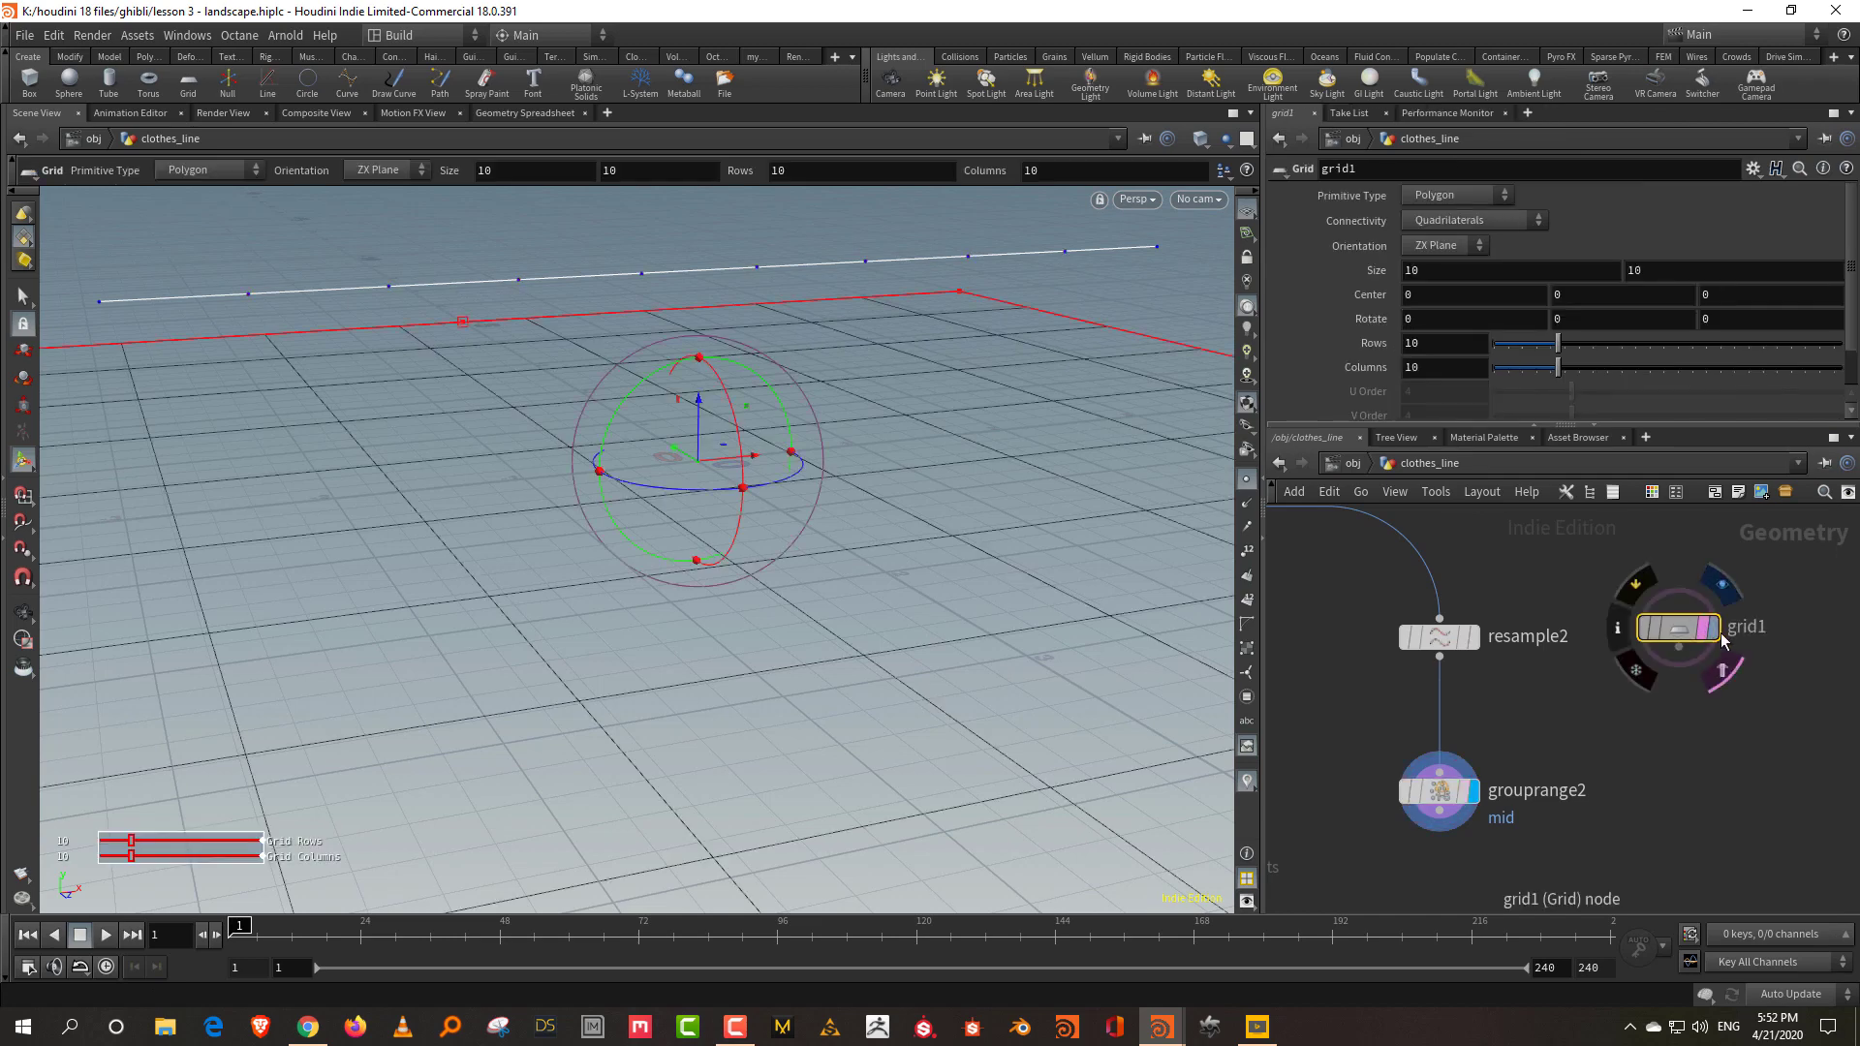
left_click(1712, 628)
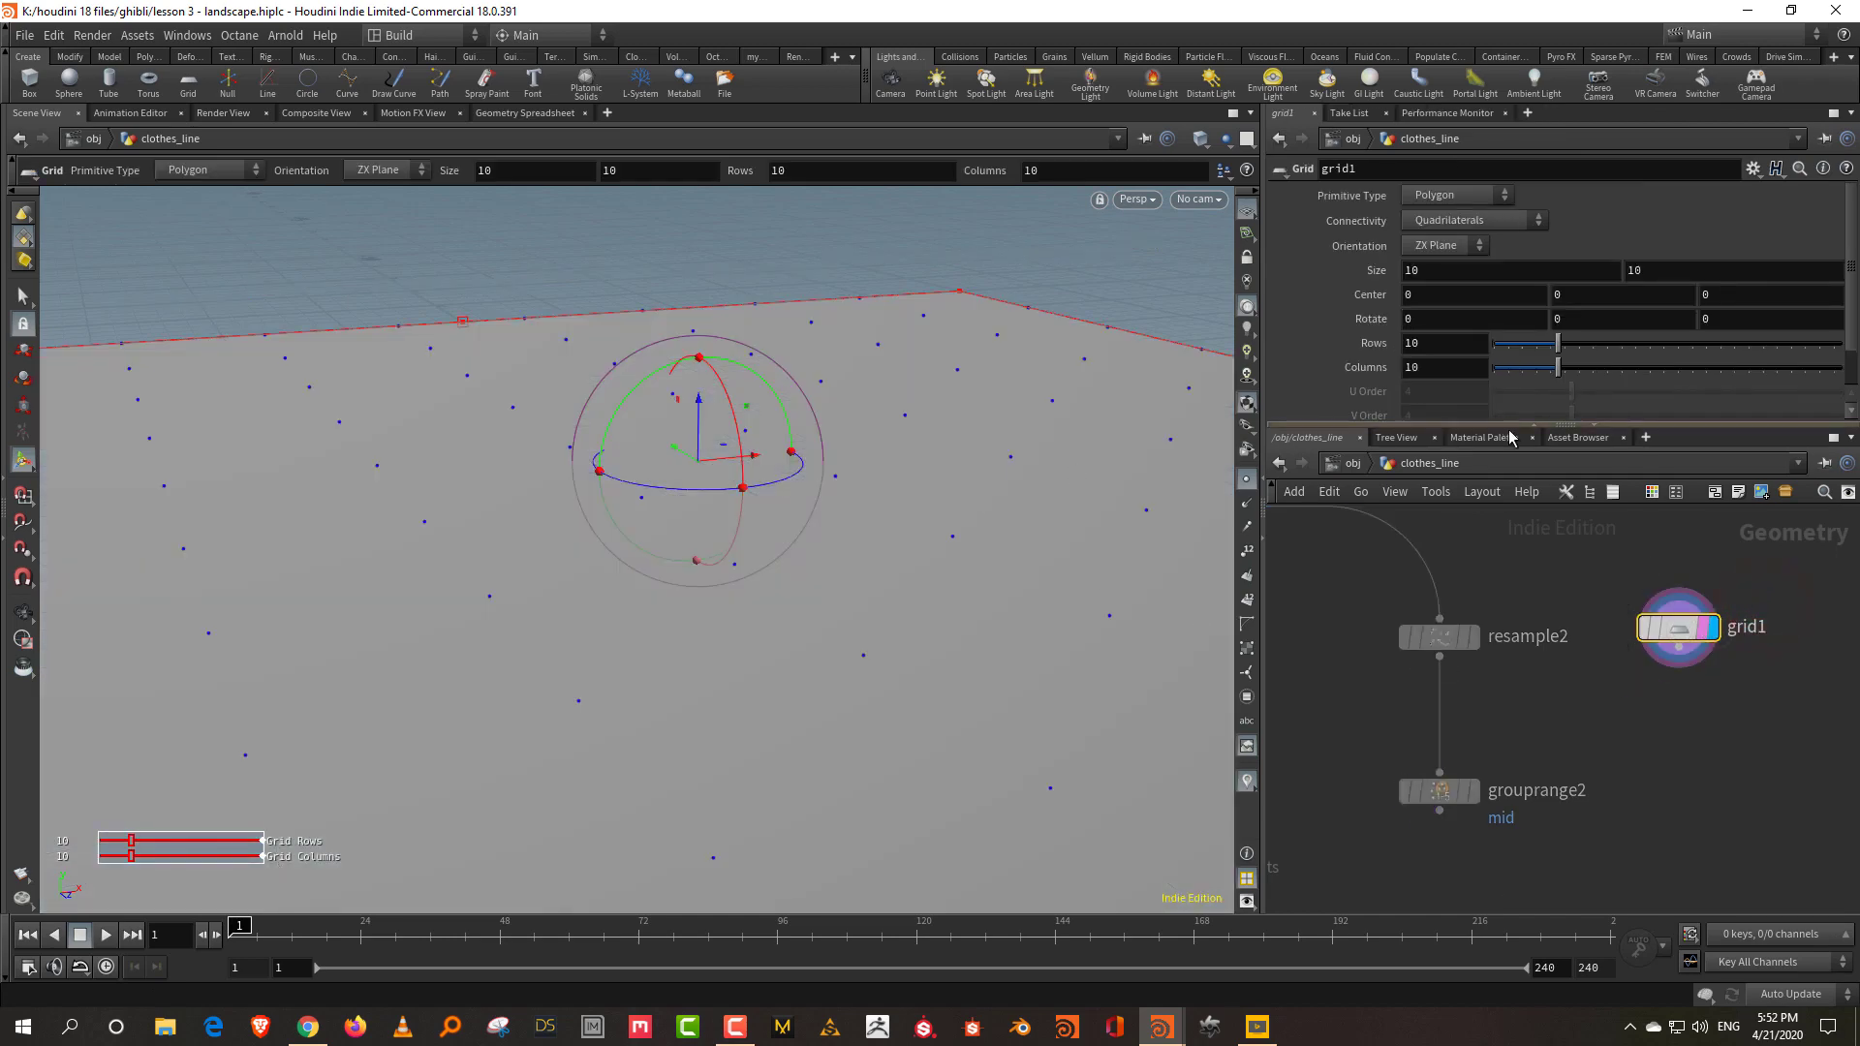
Orient grid1 to the XY Plane and set its Y rotation to 180.
left_click(1433, 265)
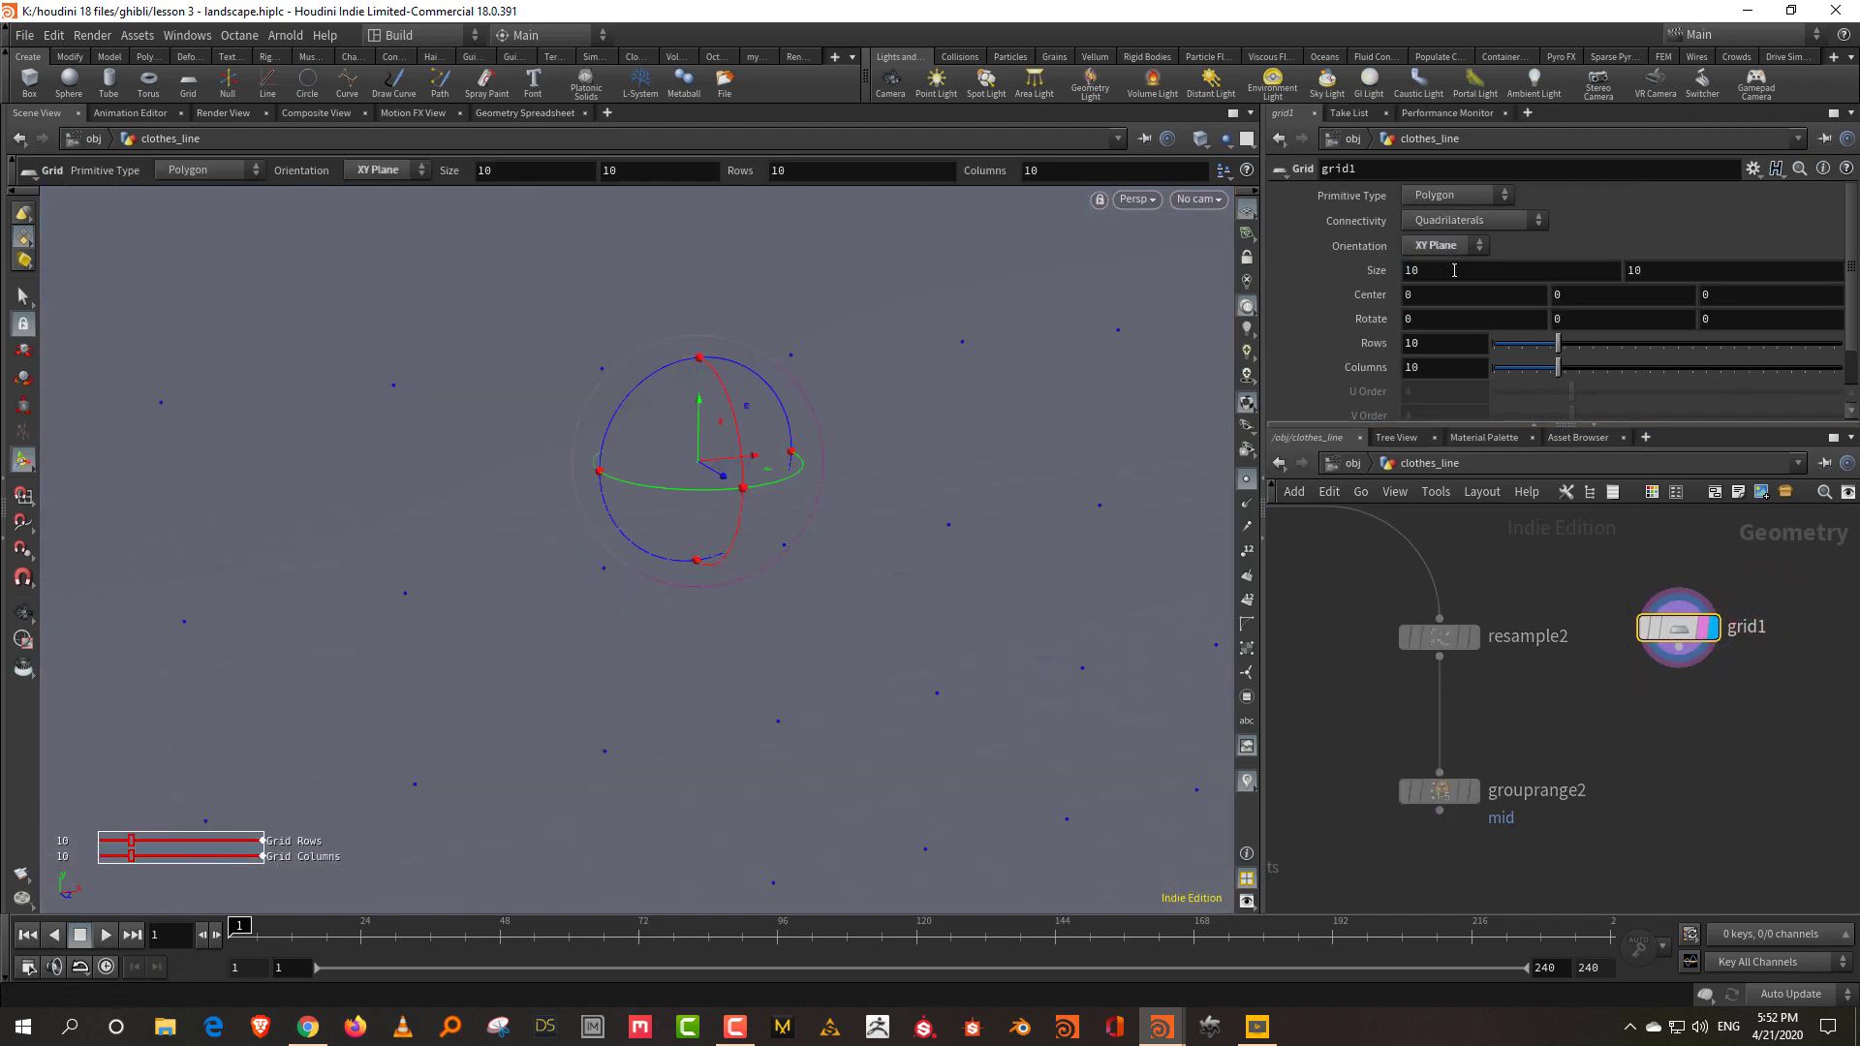
key("Escape")
left_click_drag(828, 630, 901, 514)
key("Return")
left_click_drag(772, 606, 921, 581)
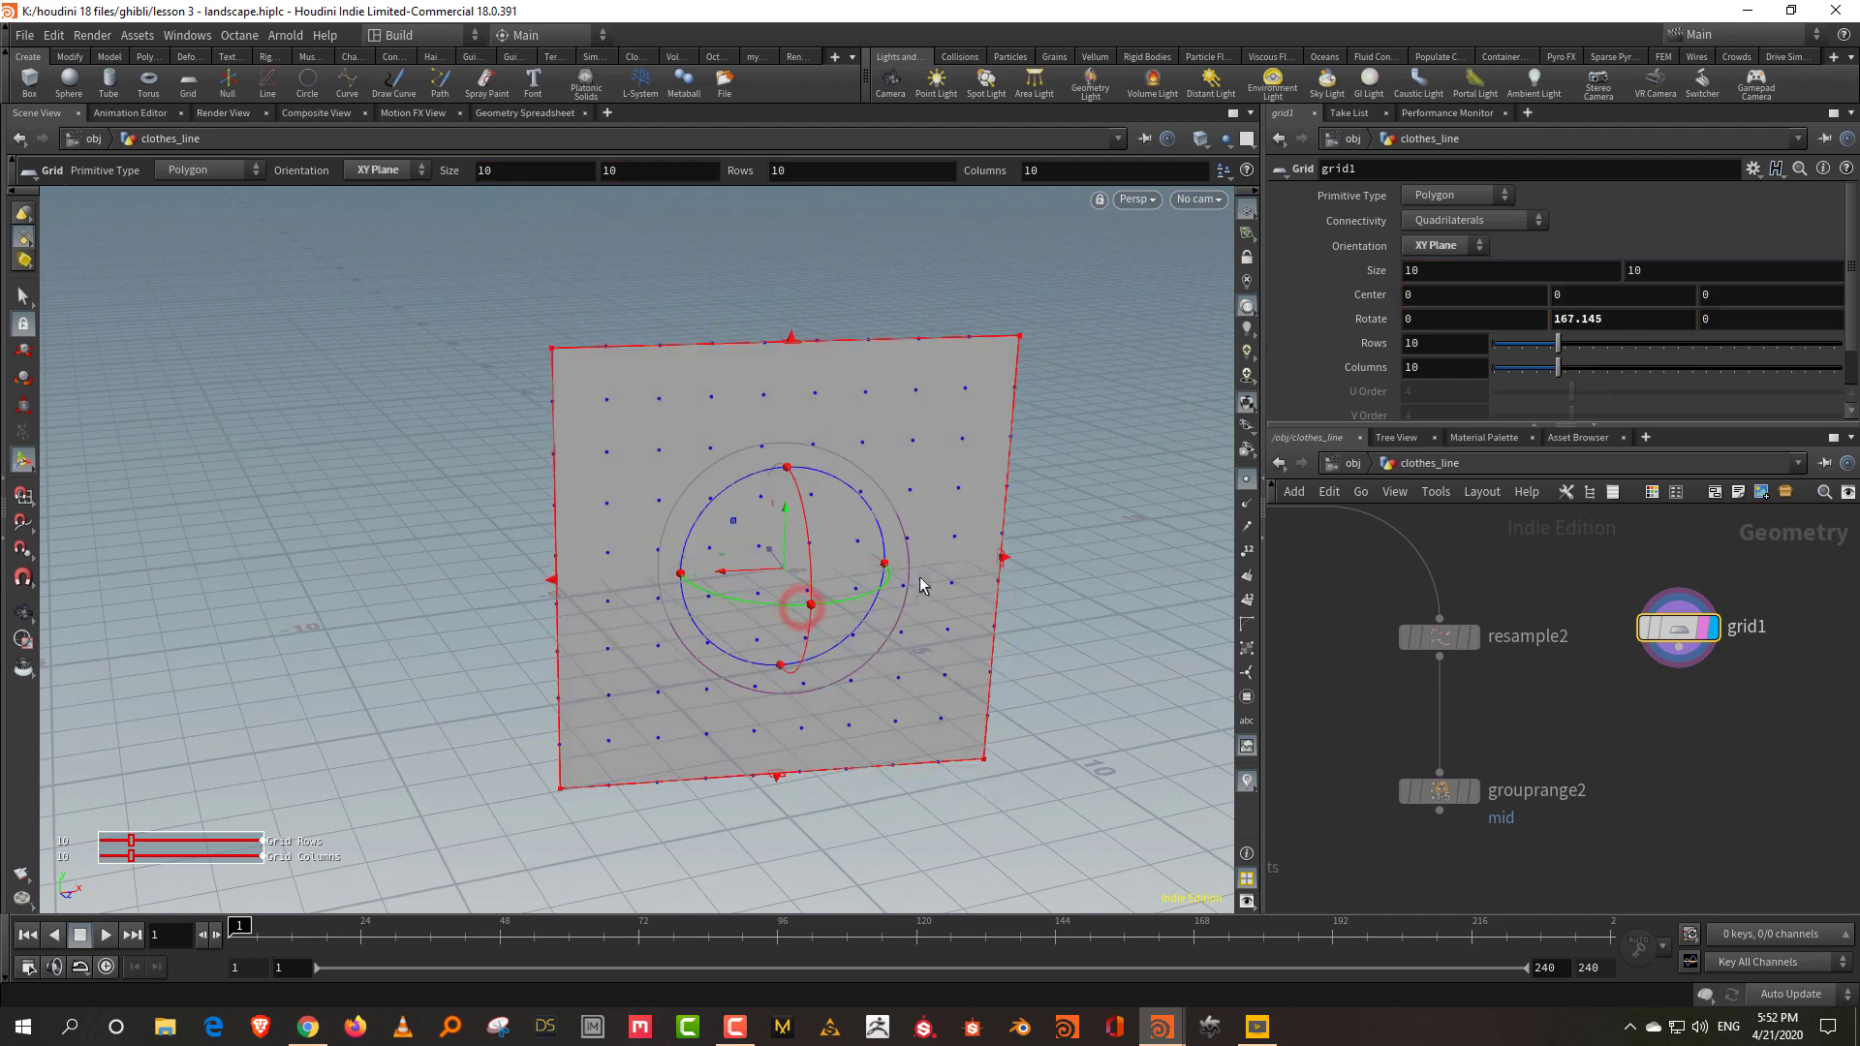
left_click(1622, 319)
type("180")
key("Return")
key("Escape")
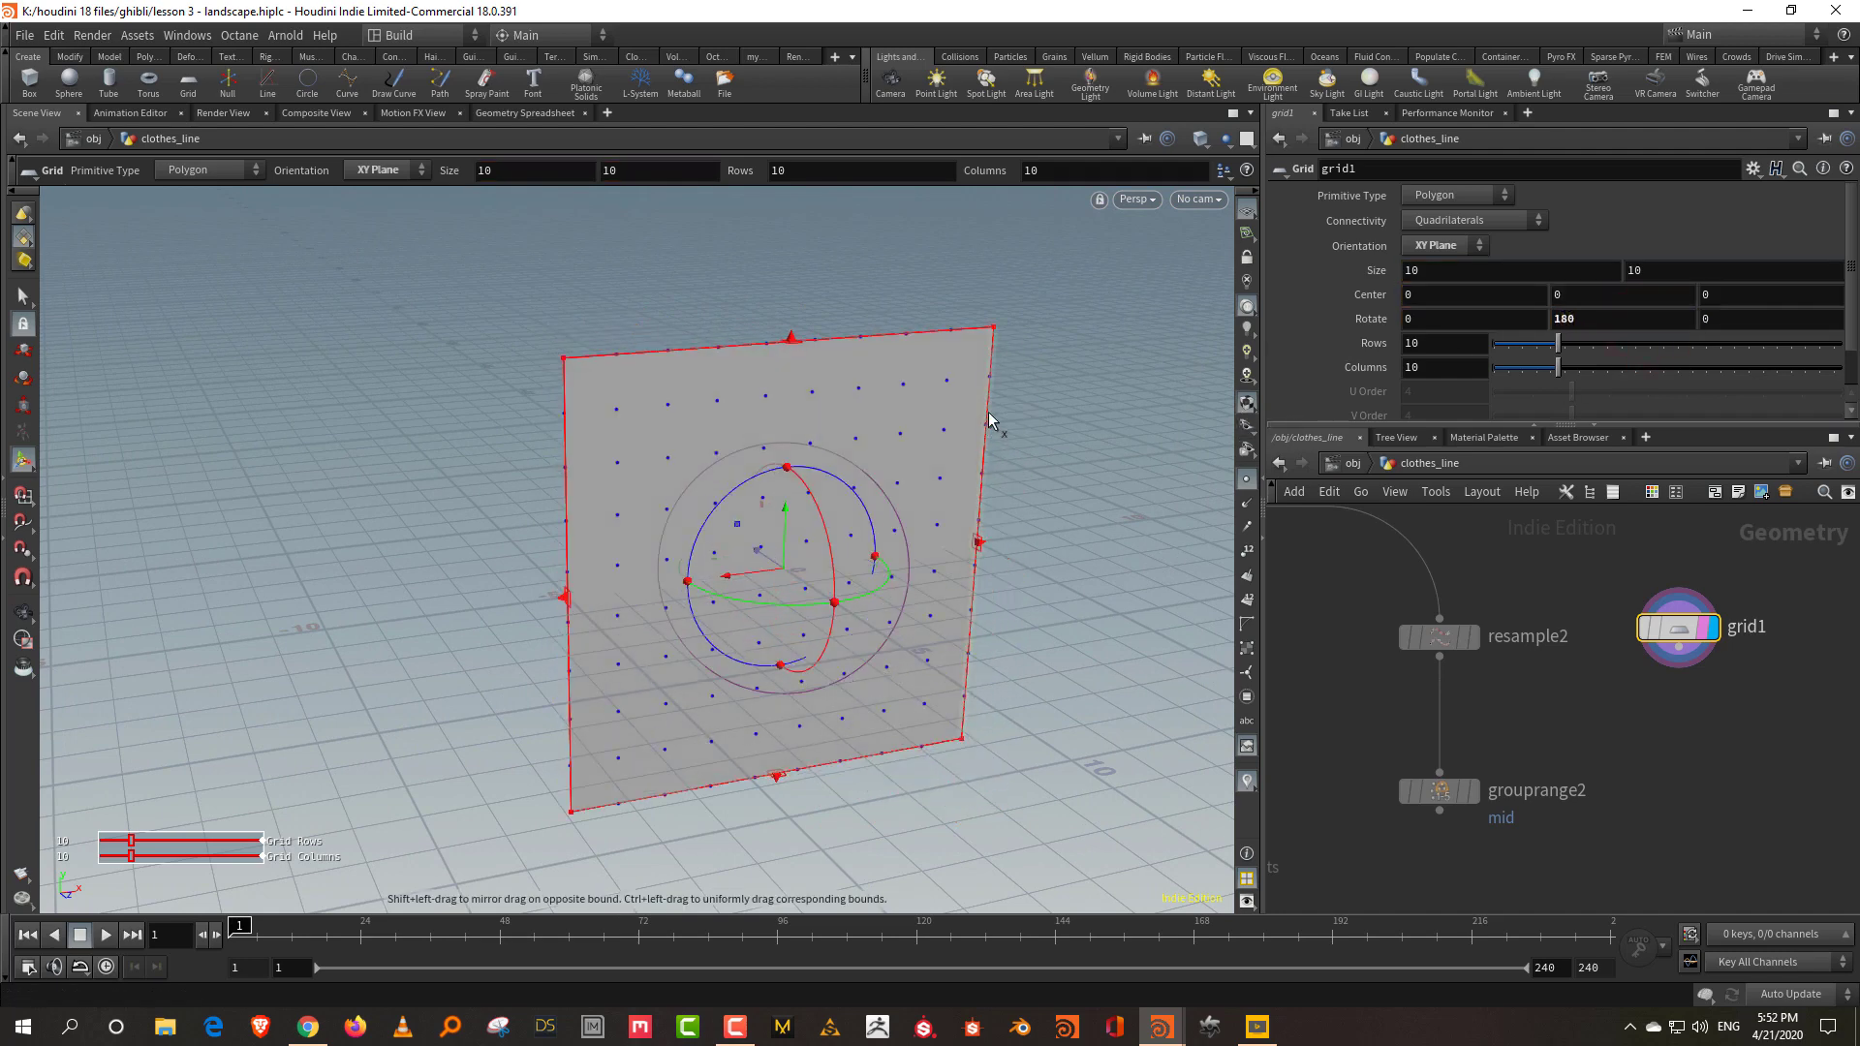
left_click_drag(987, 401, 1007, 401)
key("Return")
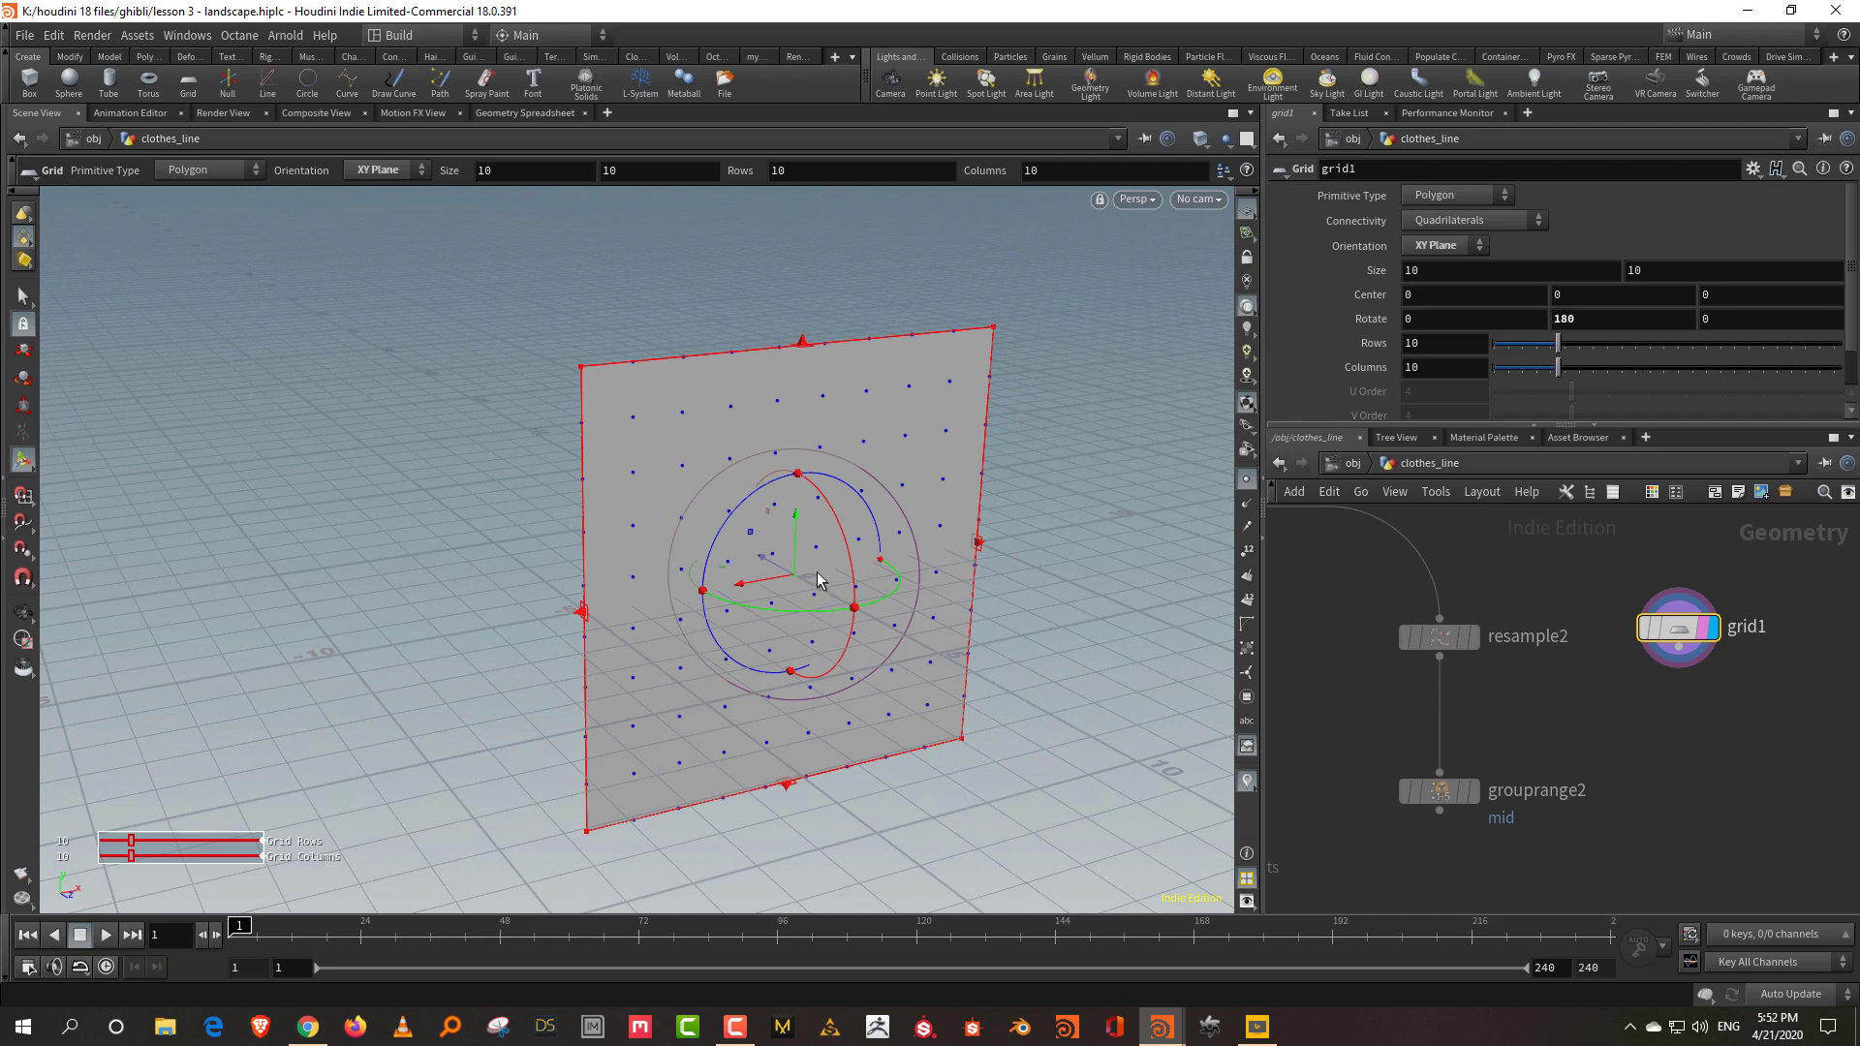
Link grid1's Center Y to its vertical size with the expression ch("sizey")/-2.
left_click(1467, 790)
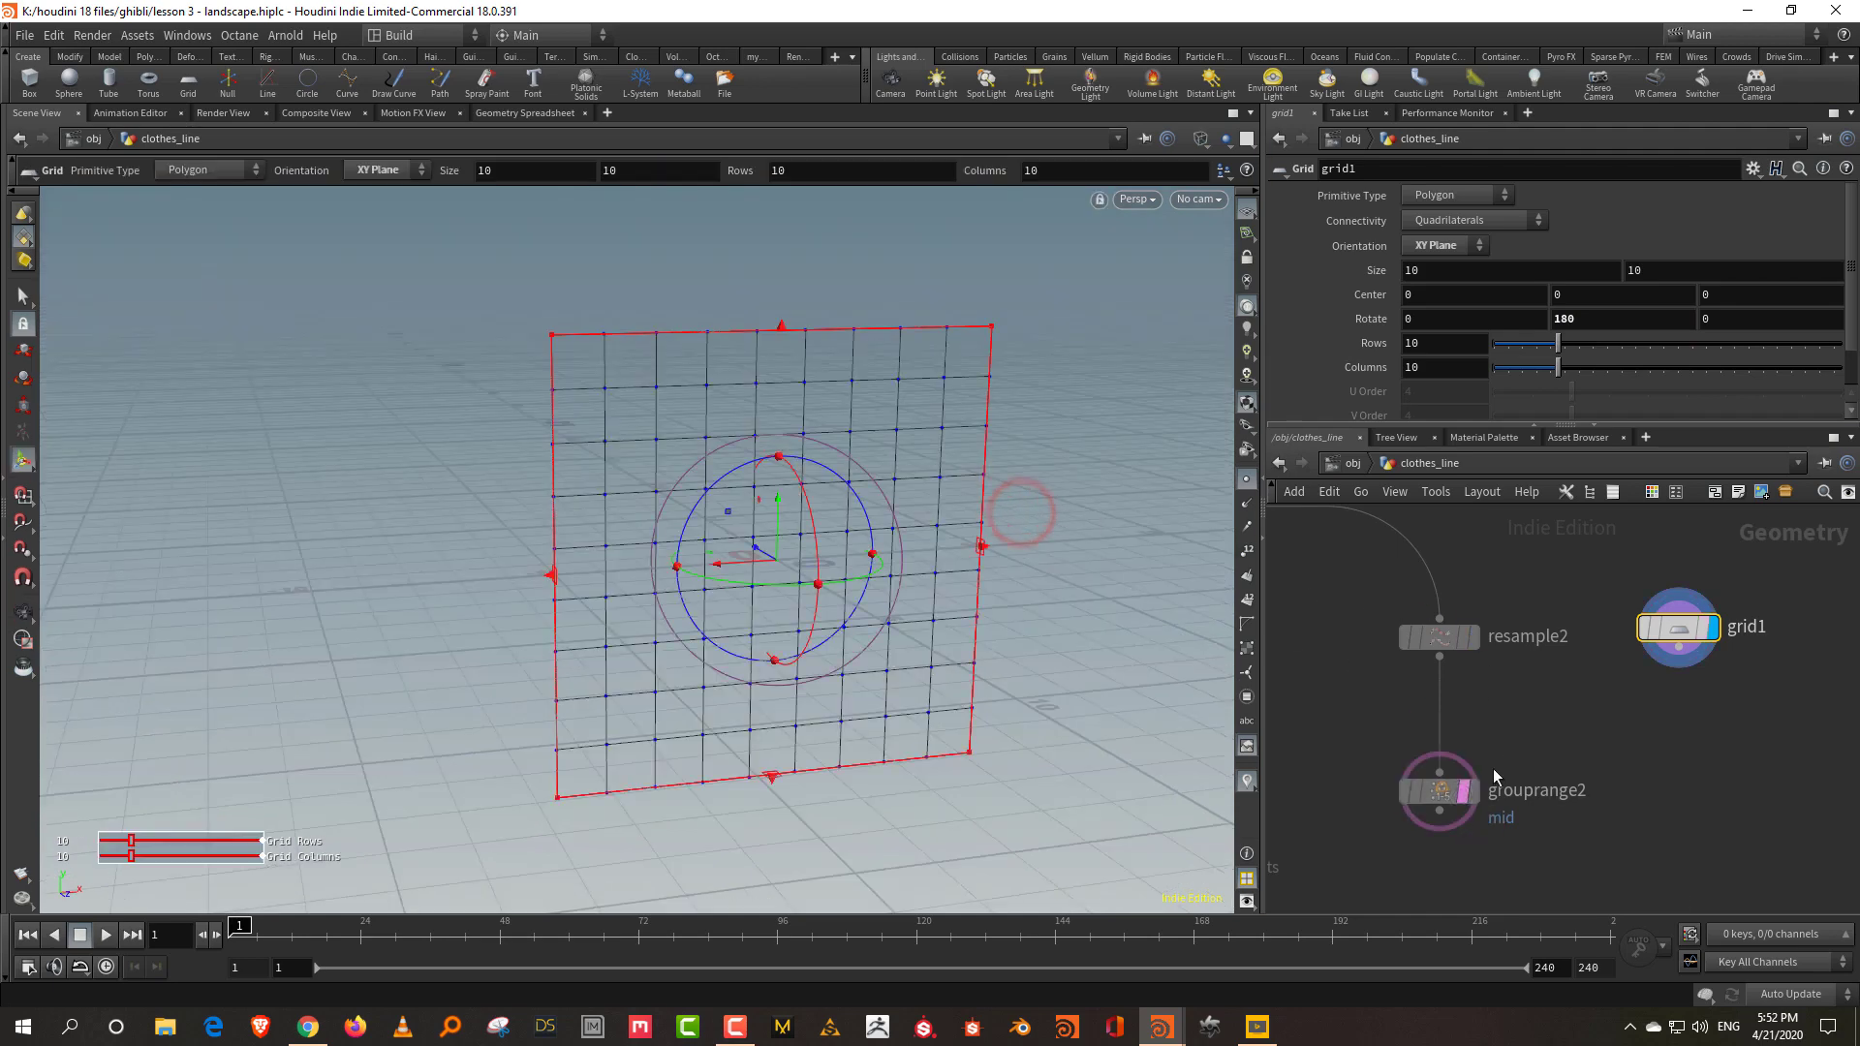
left_click(1705, 629)
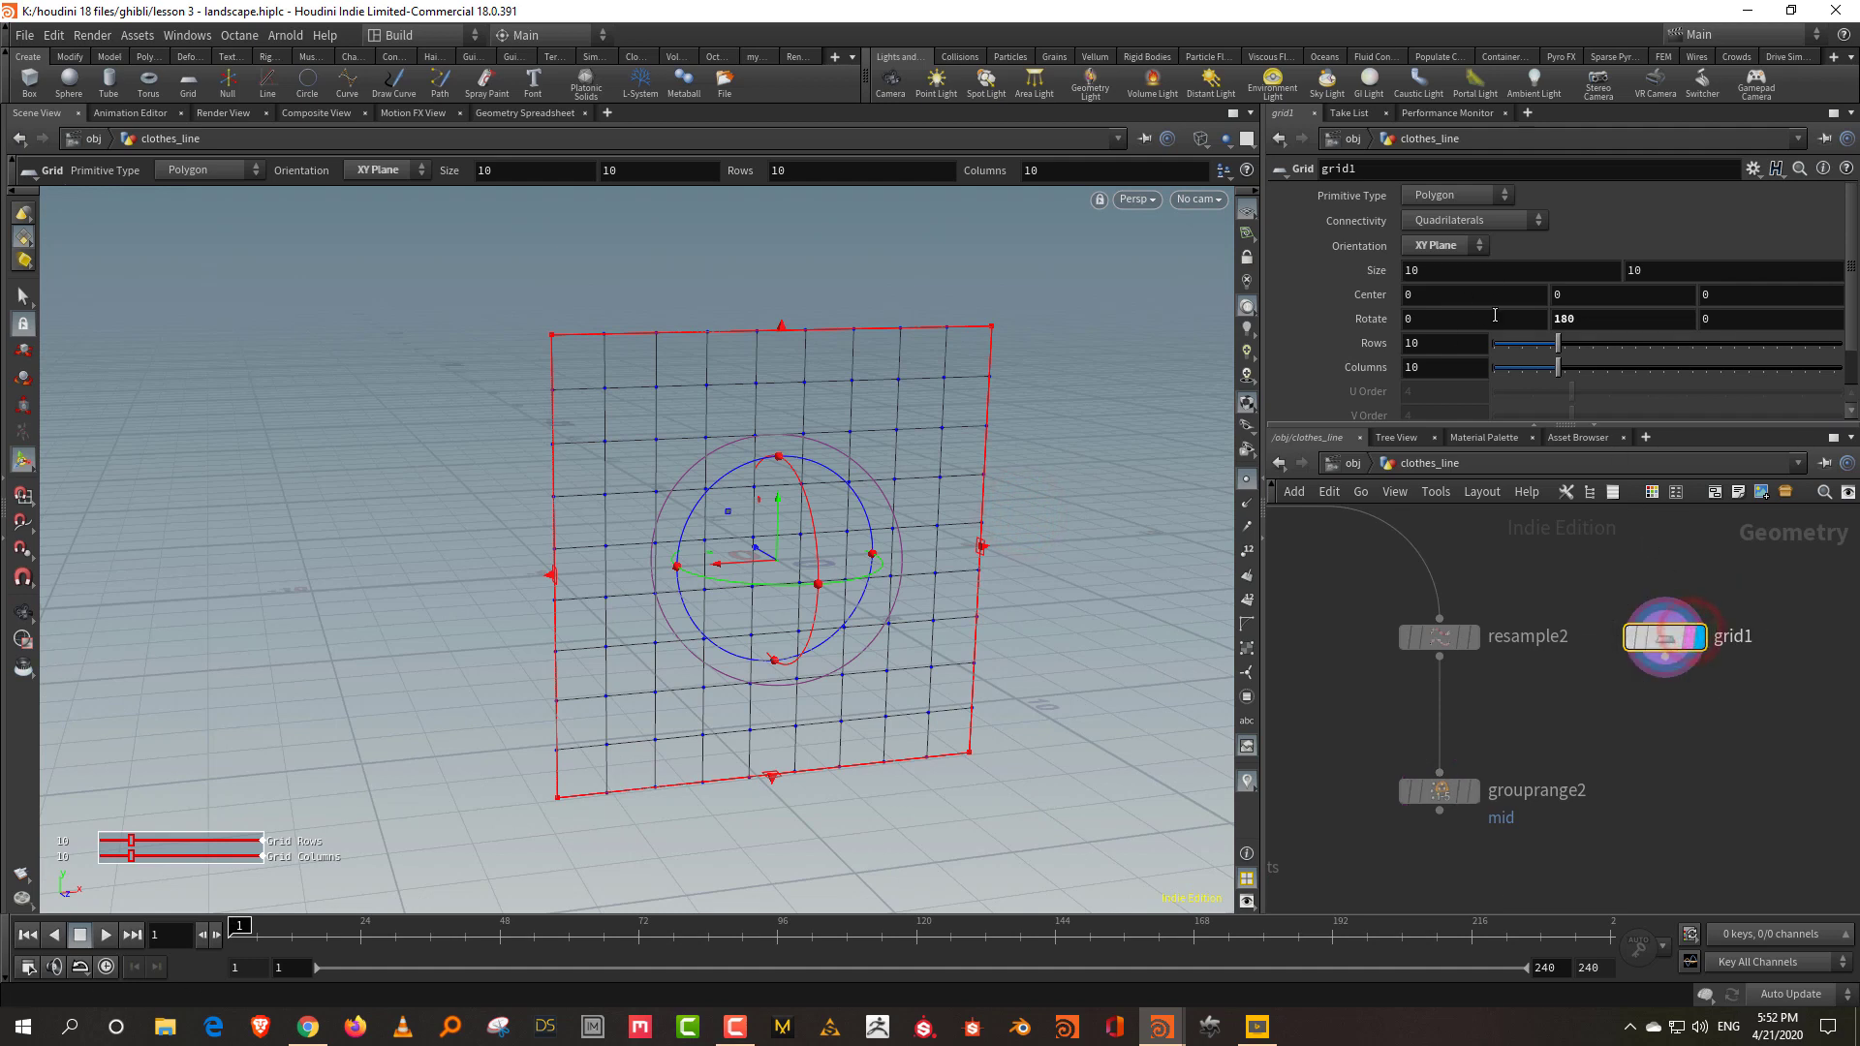
right_click(1662, 268)
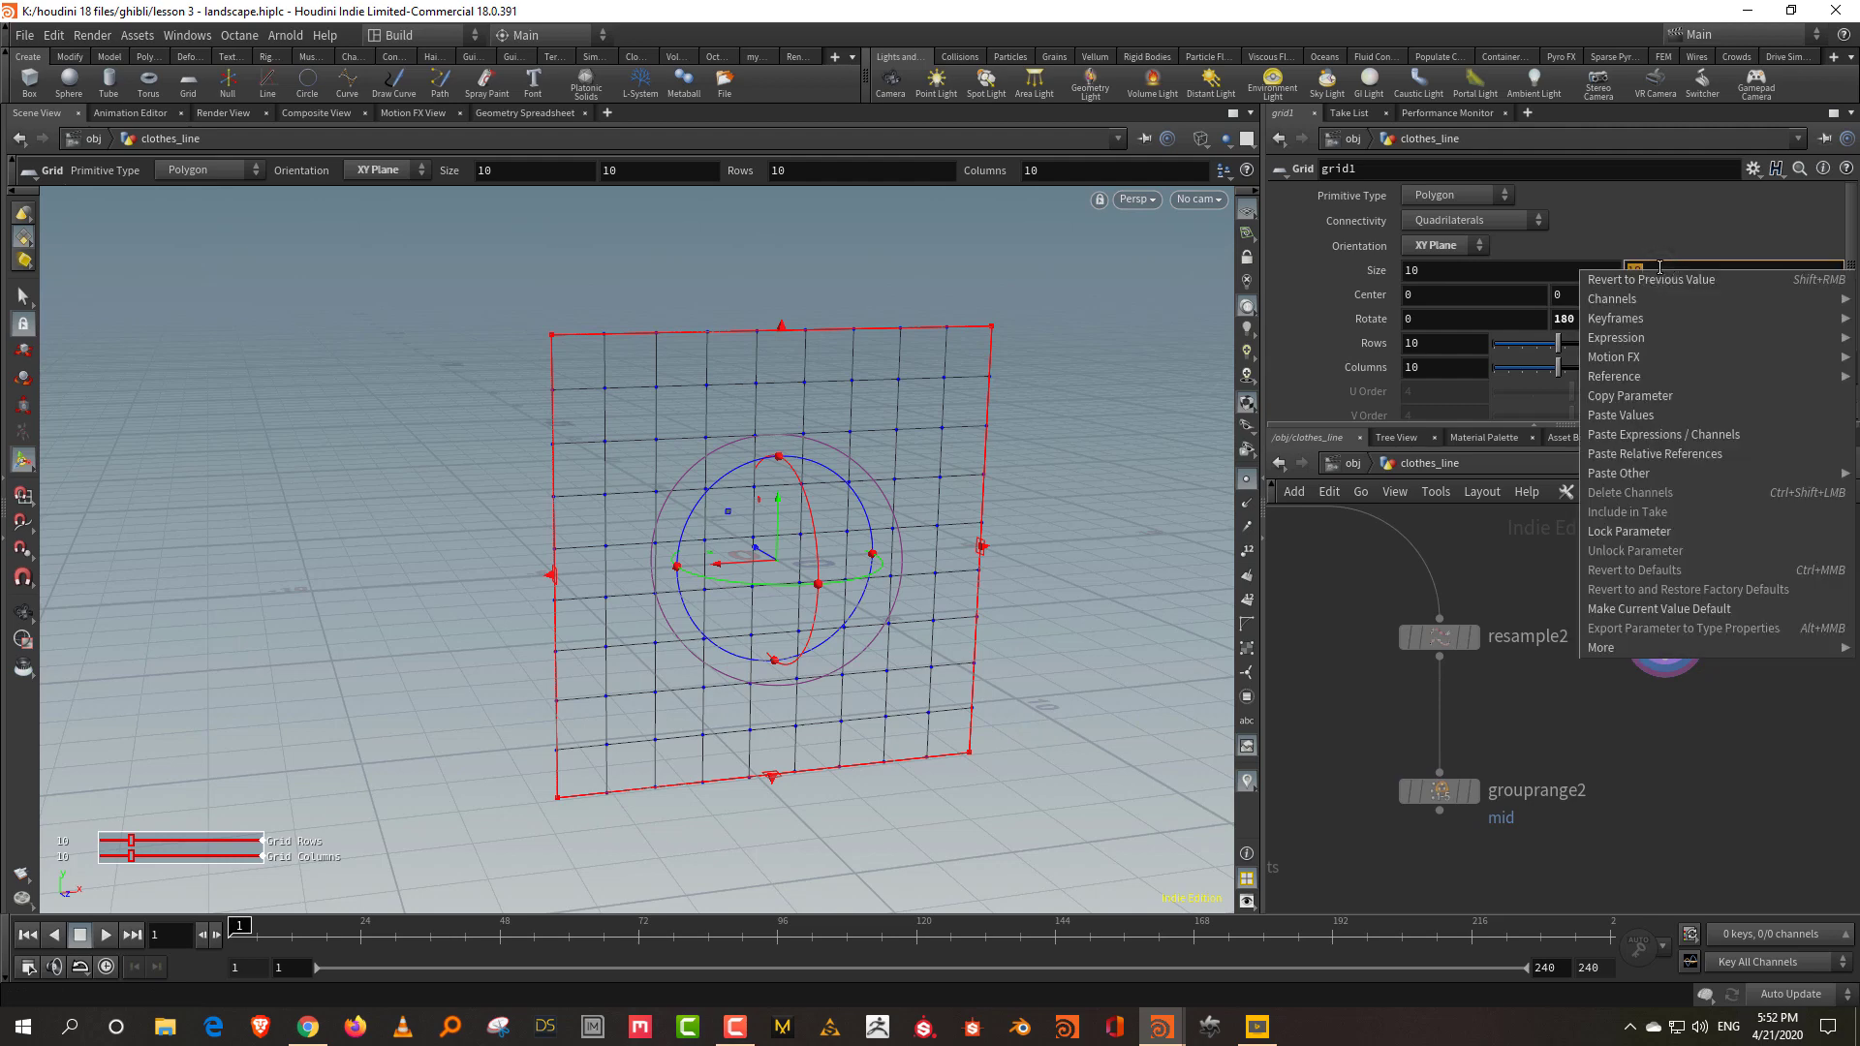
left_click(1656, 391)
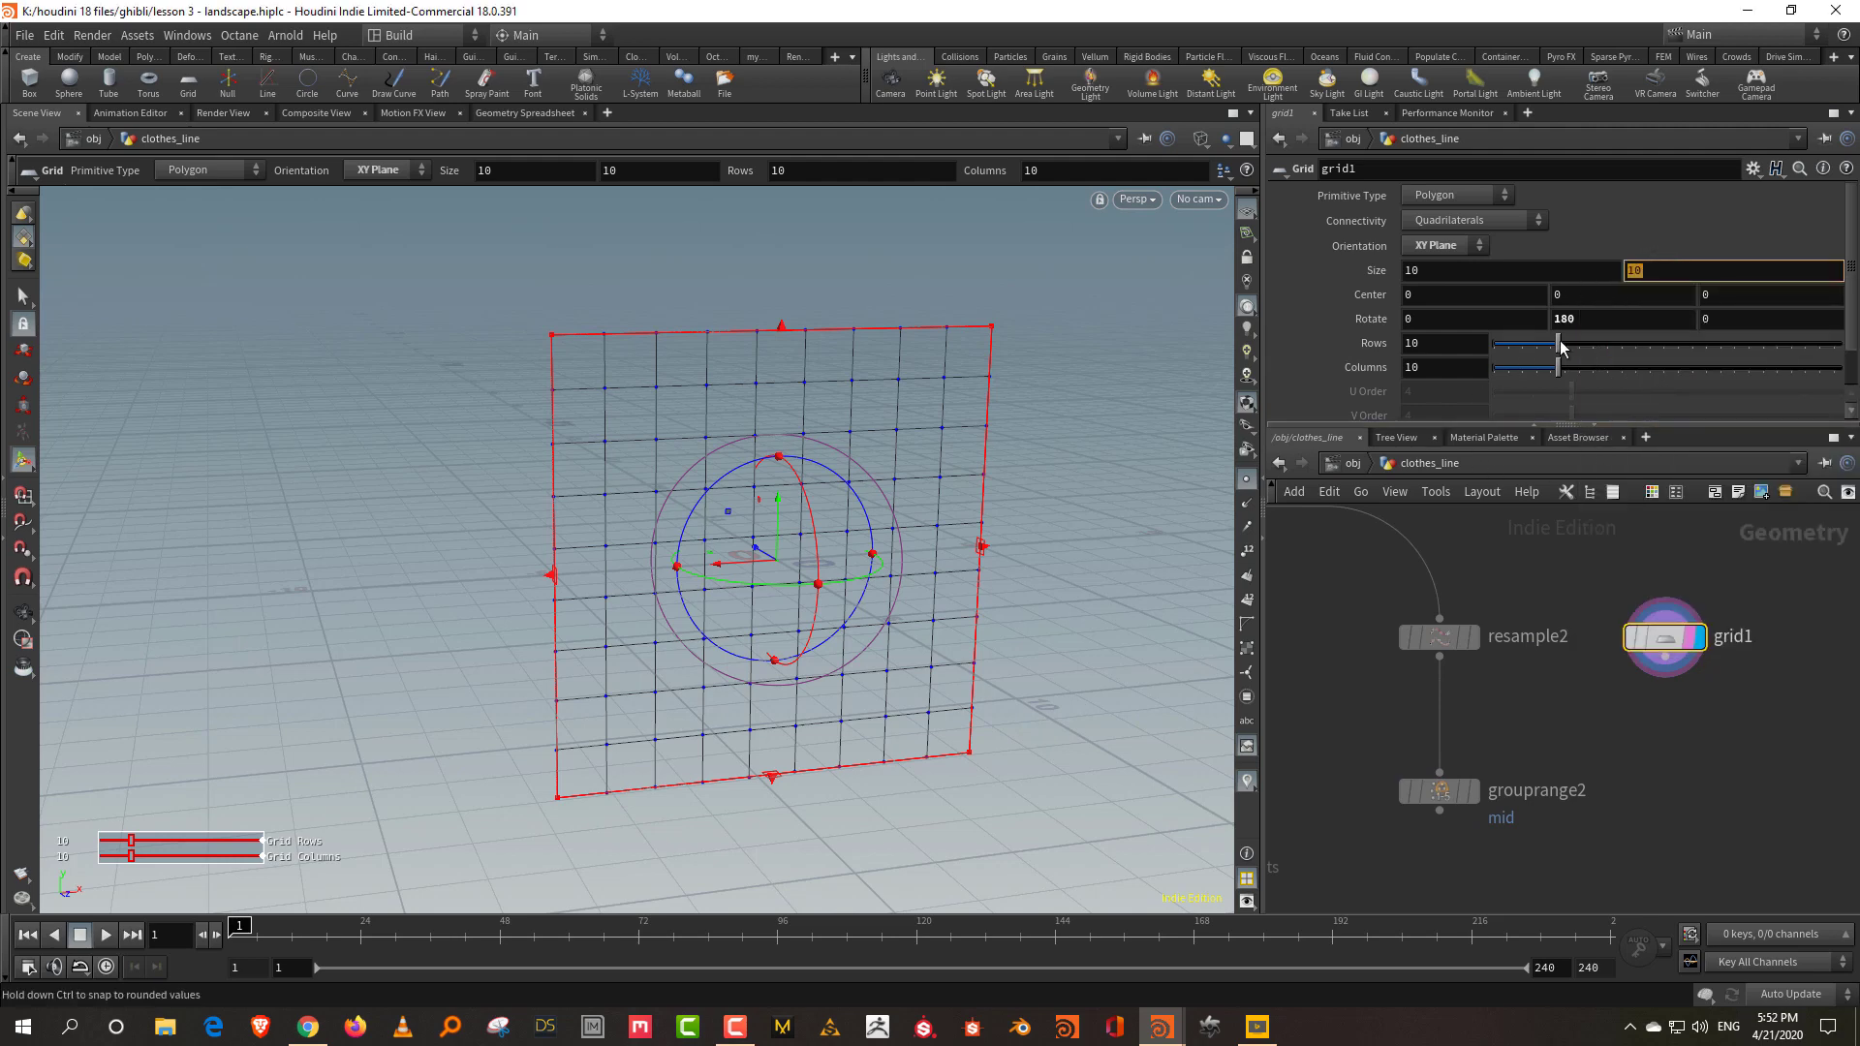
right_click(1585, 296)
left_click(1650, 487)
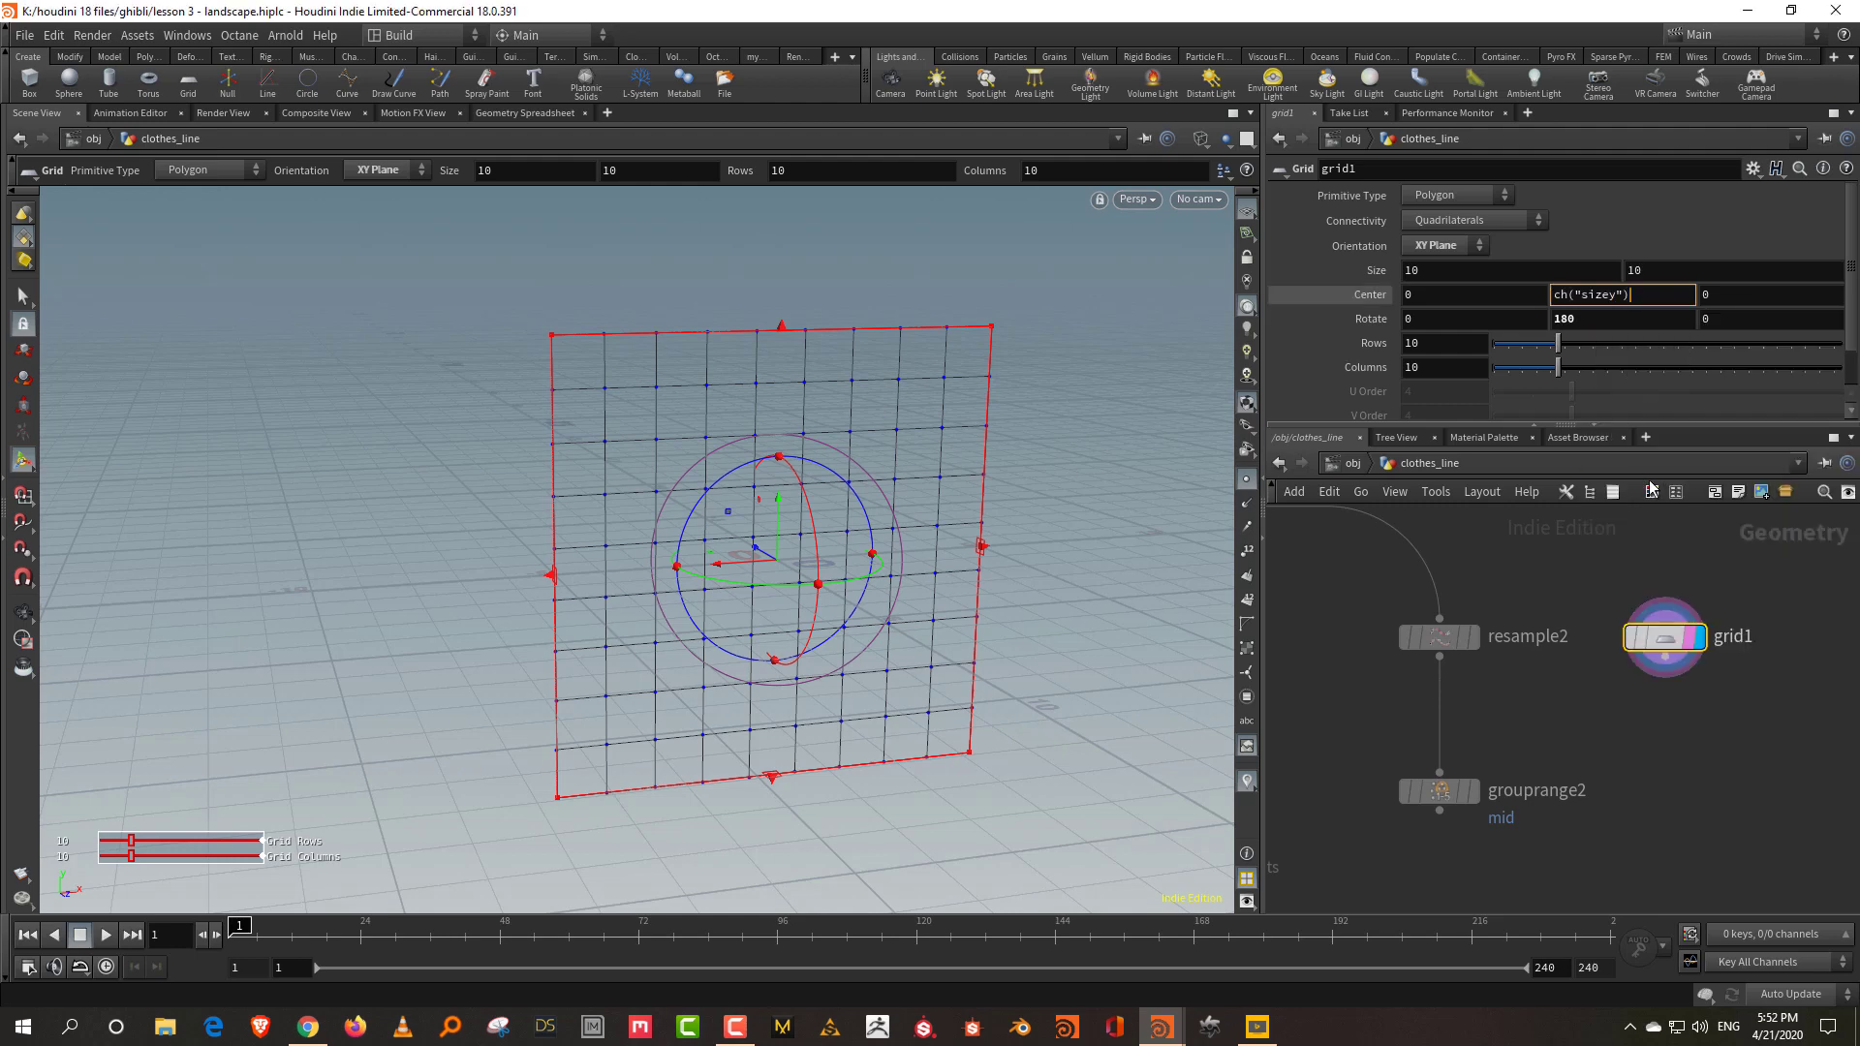
left_click(1677, 295)
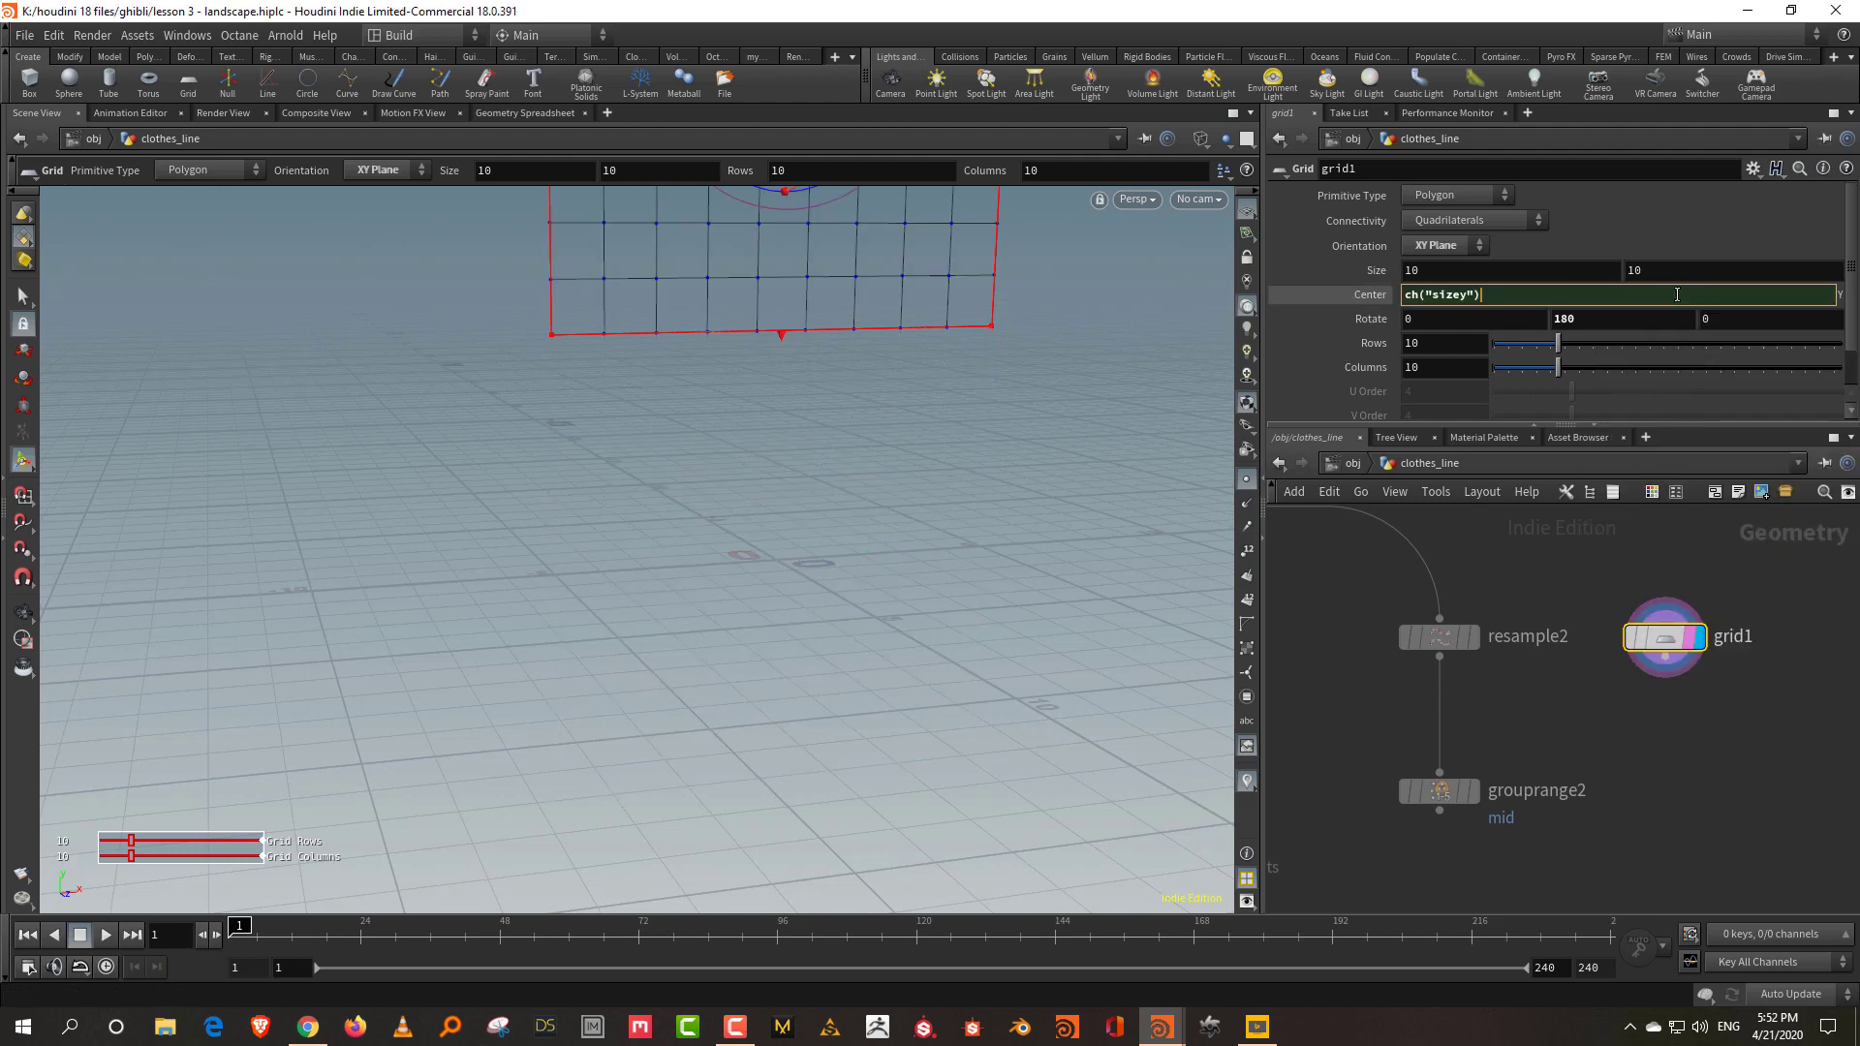
type("/-2")
key("Return")
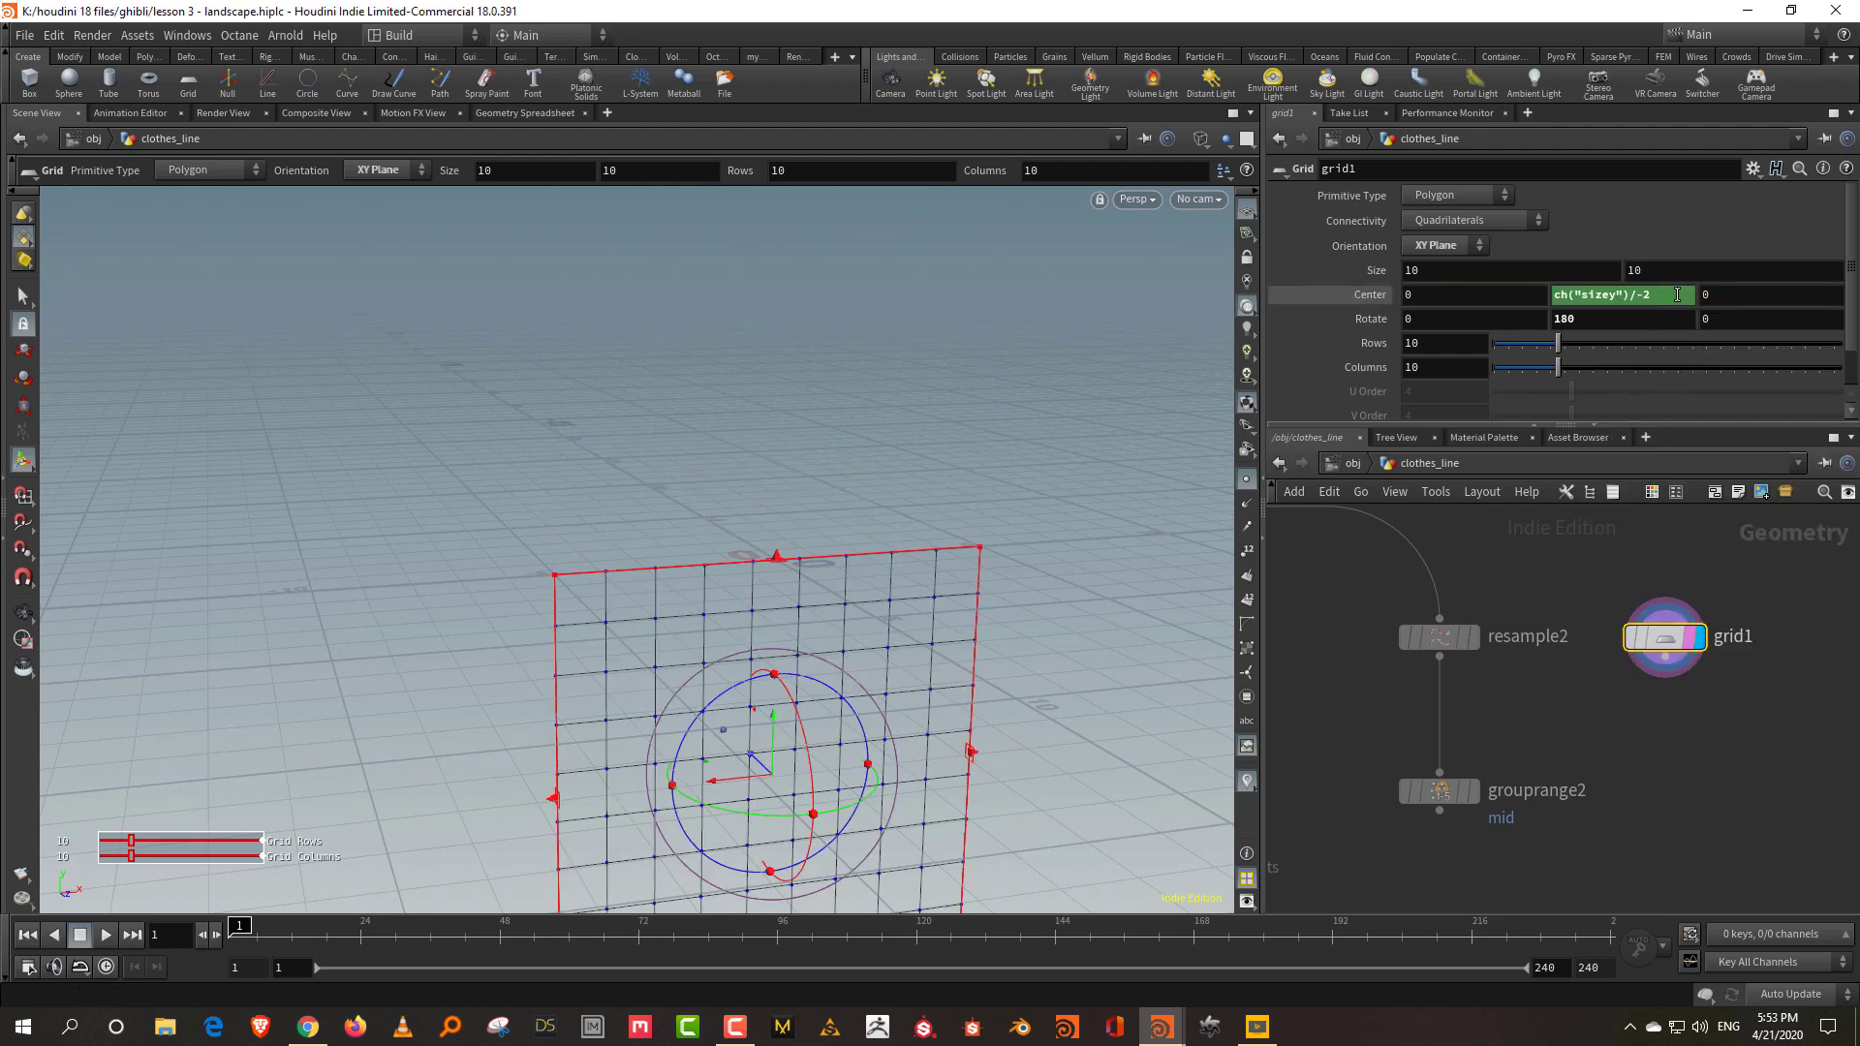
Set grid1's size to 1 by 1.
left_click(1409, 275)
type("1")
key("Tab")
type("1")
key("Return")
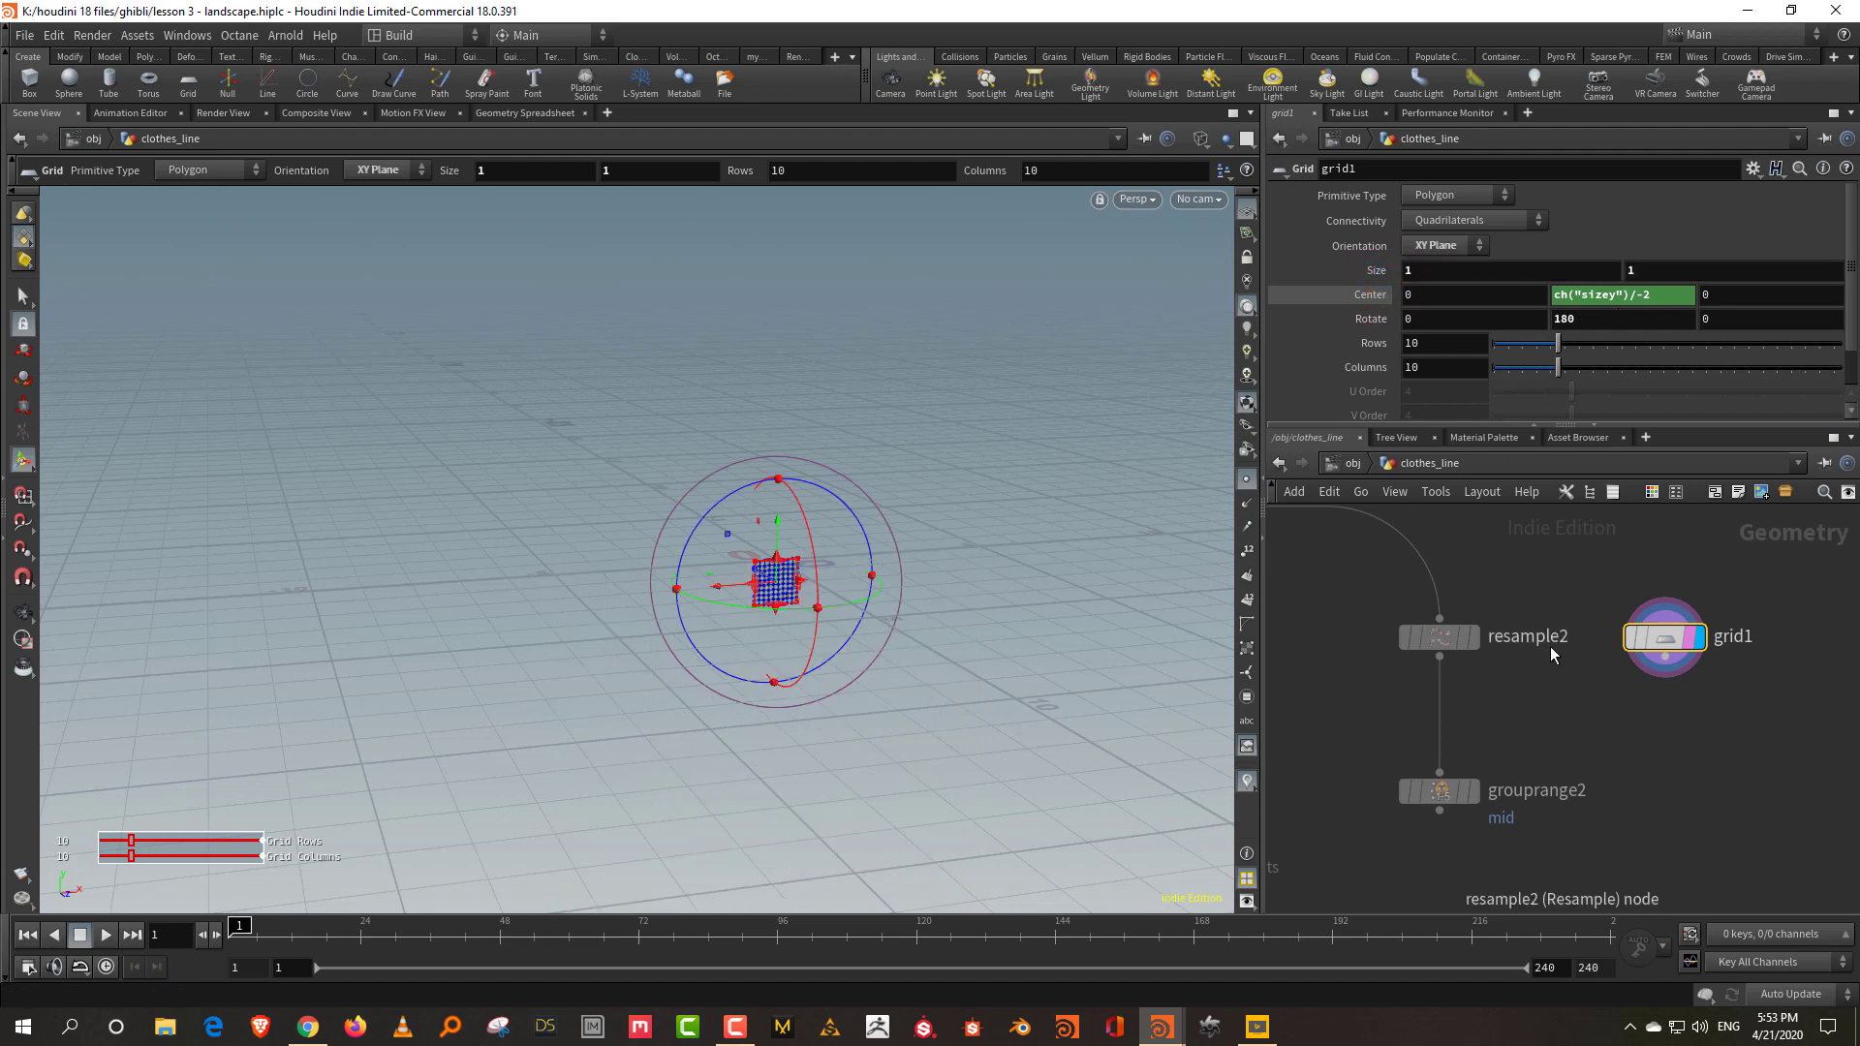
Display resample2 for comparison and shrink grid1 with its viewport handles to about 0.72 wide by 0.89 high.
left_click(1473, 637)
key("Escape")
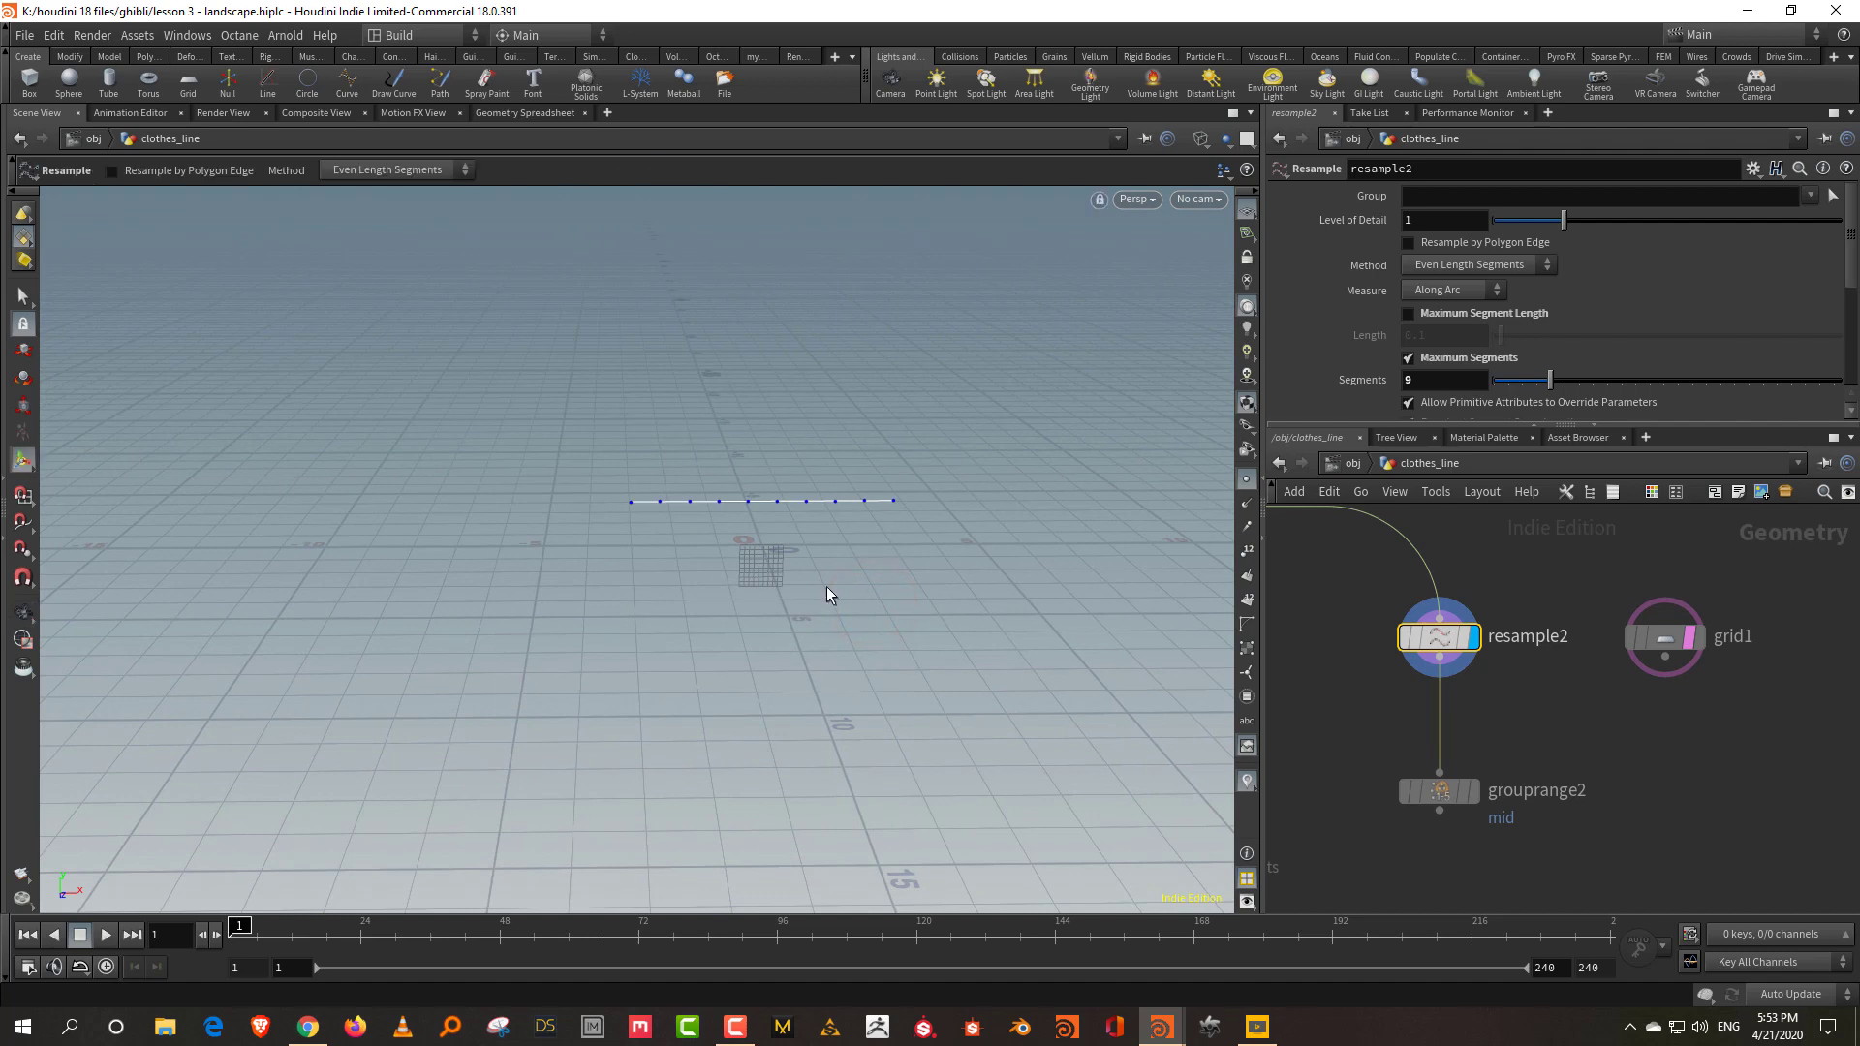
left_click_drag(817, 463, 860, 490)
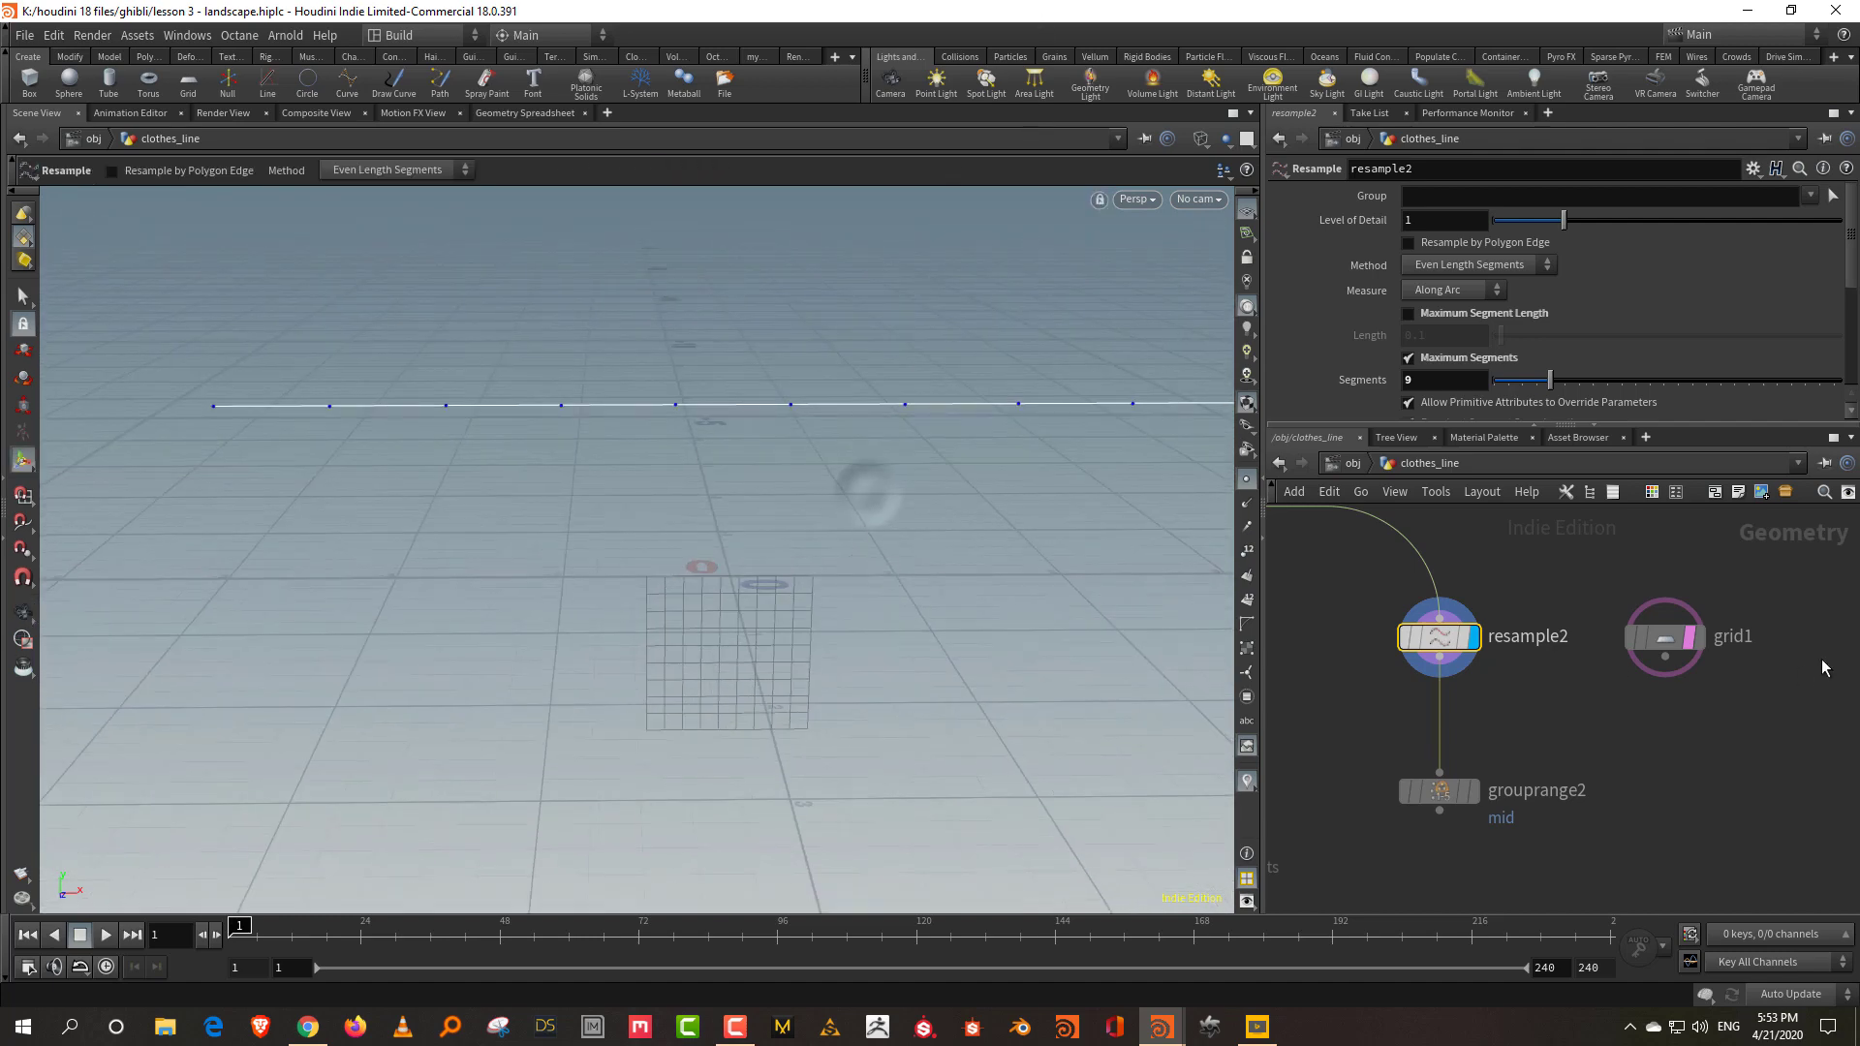
left_click_drag(1525, 695, 1523, 694)
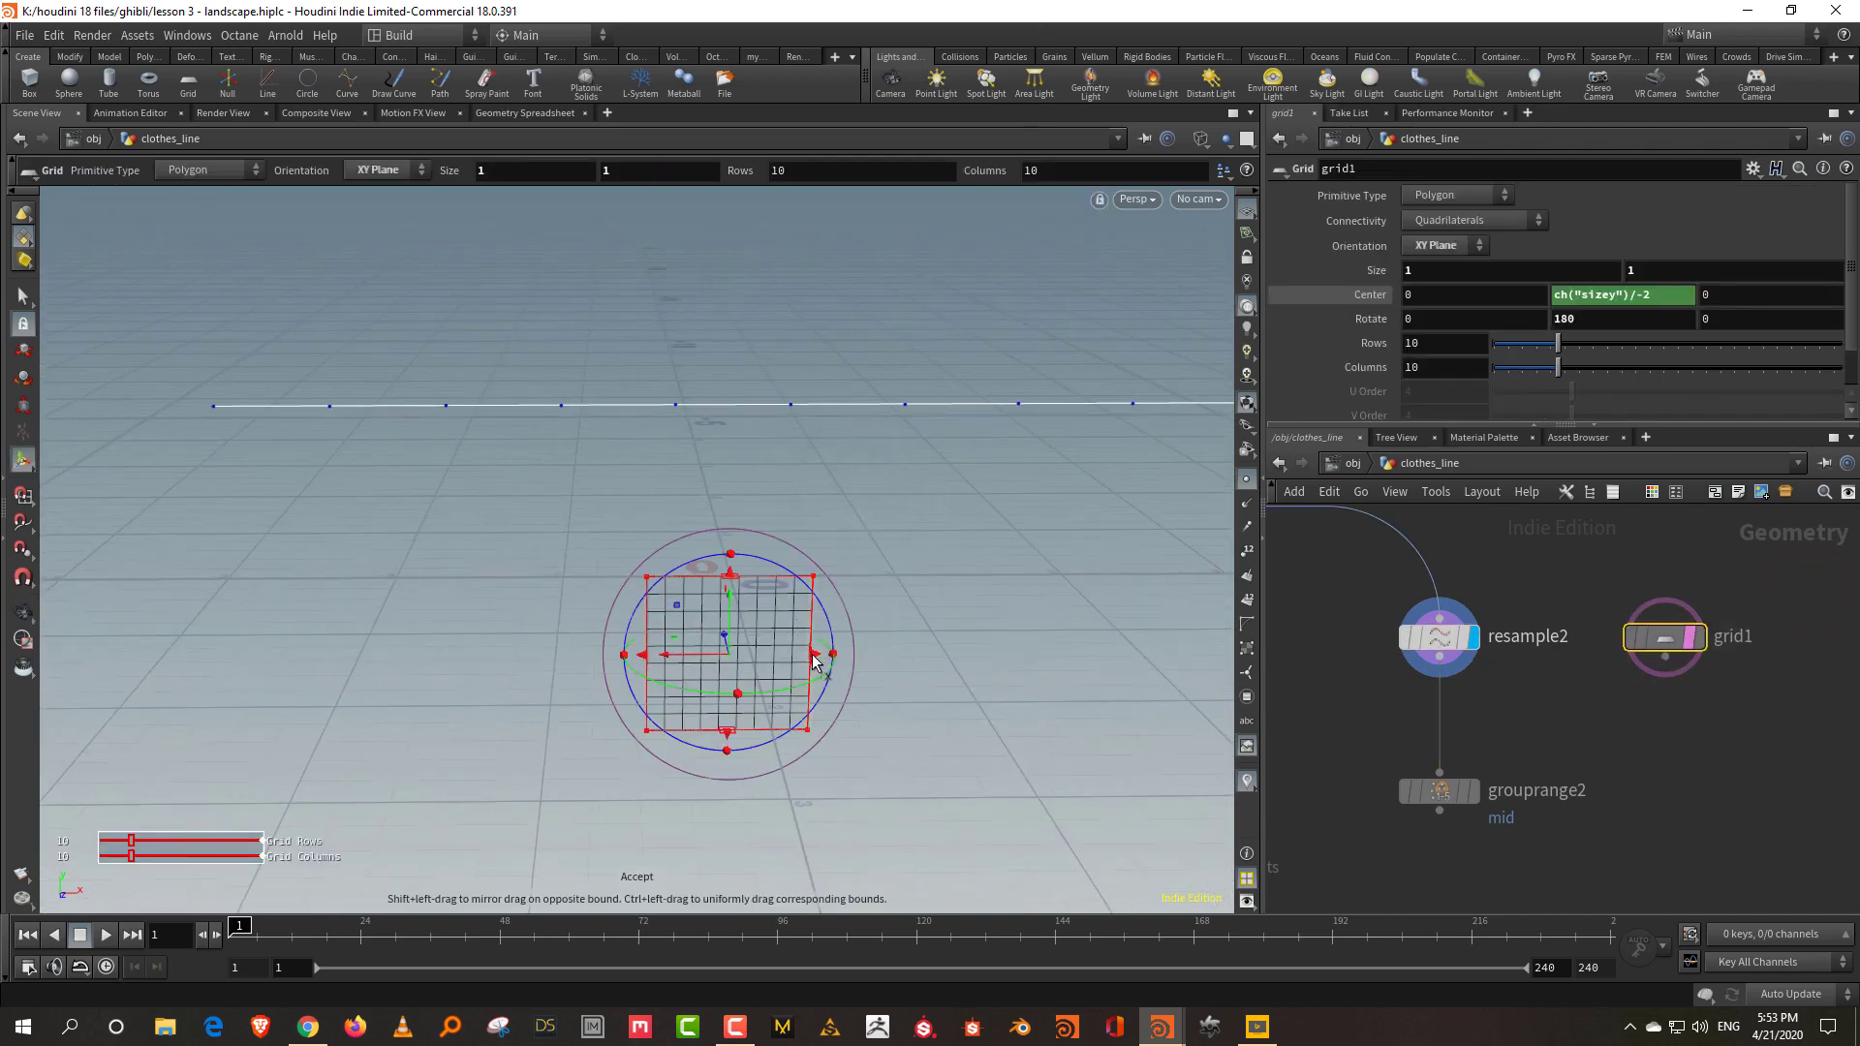
left_click_drag(815, 653, 787, 664)
left_click_drag(728, 734, 731, 719)
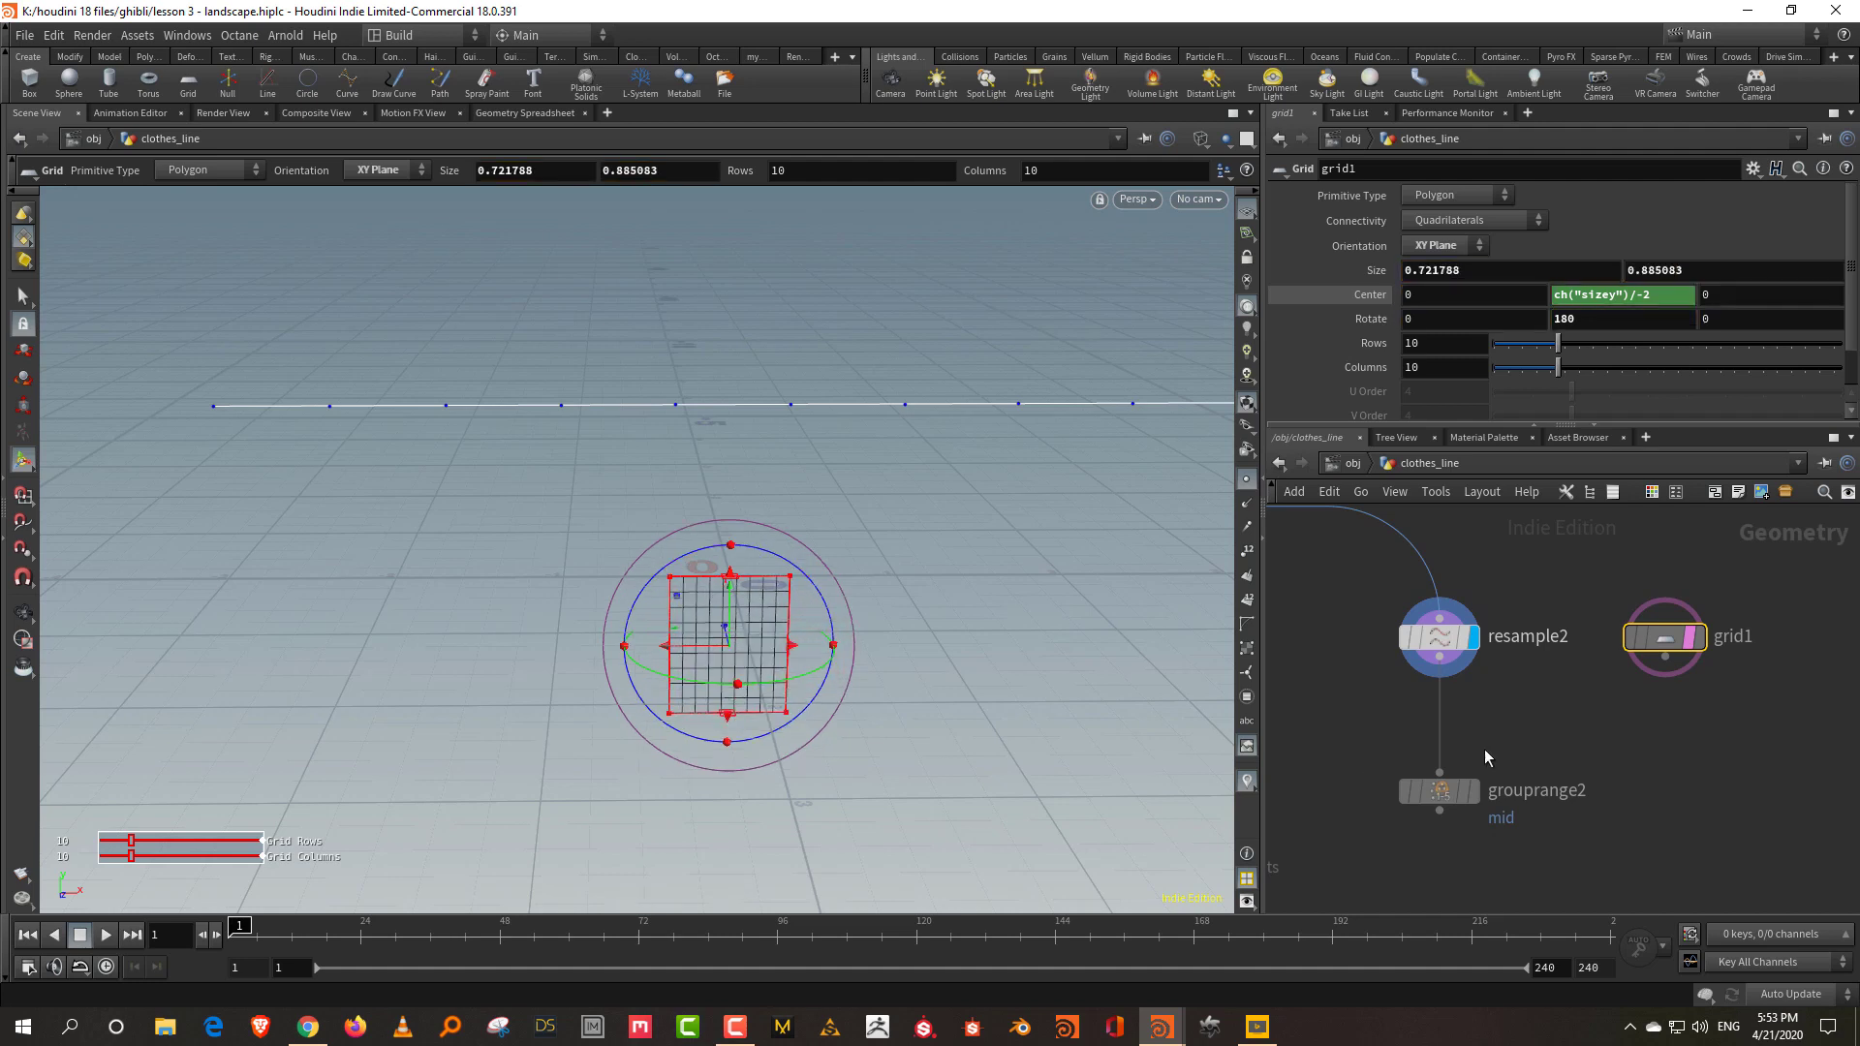
Set grid1's rows and columns to 16 and display the grid.
left_click(1599, 346)
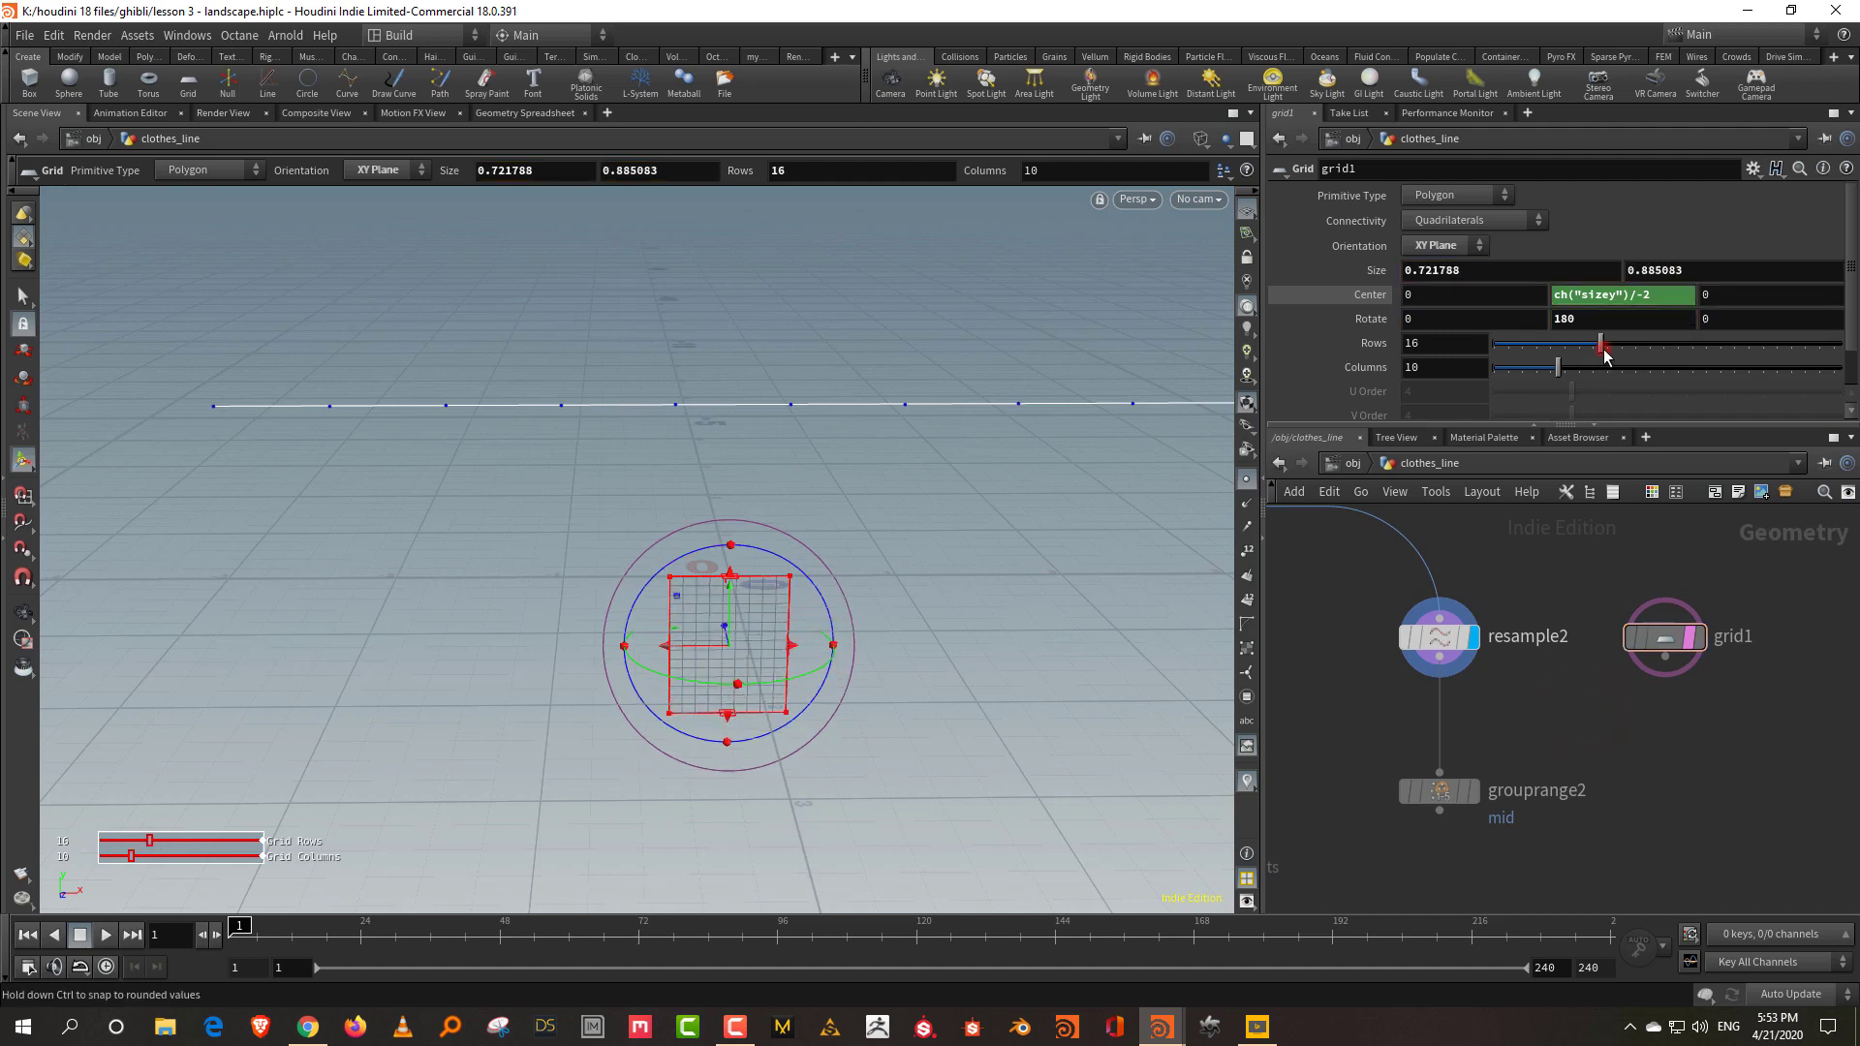
left_click(1600, 368)
scroll(1691, 657, "up", 3)
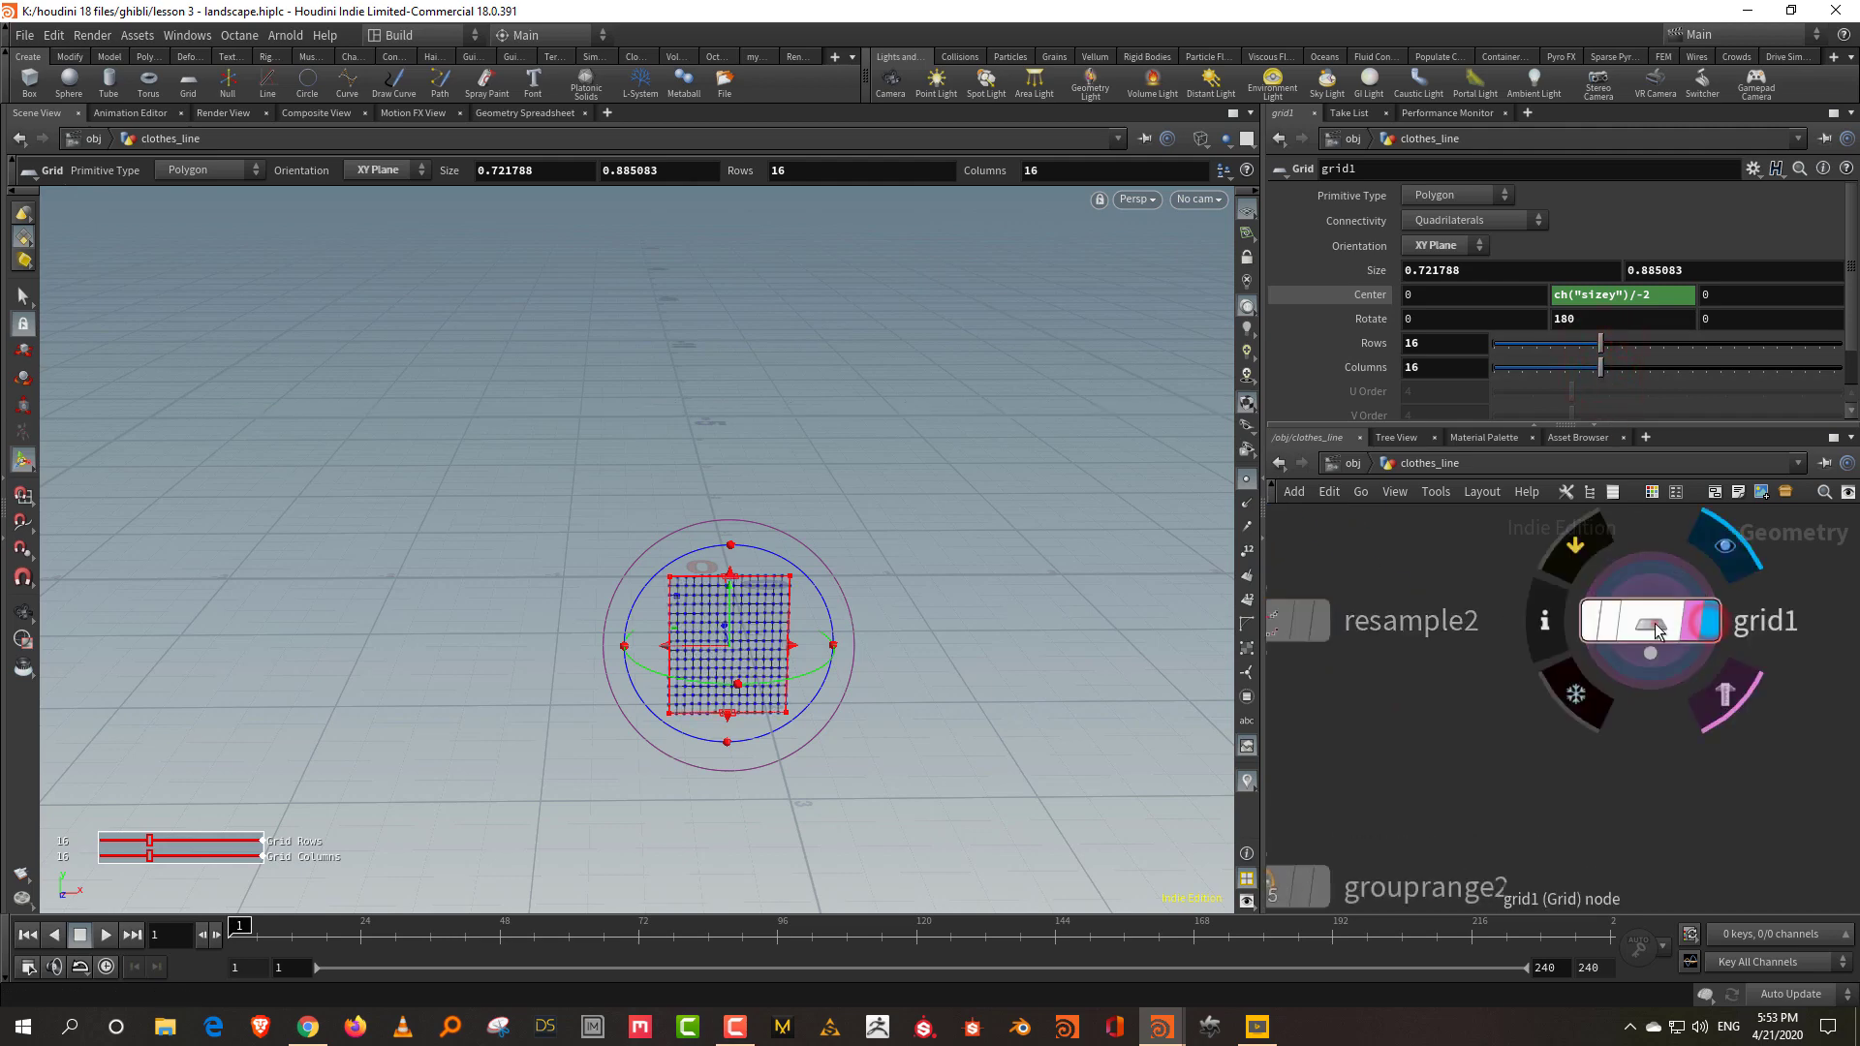
left_click(1685, 637)
Create a point group on grid1 from the two outermost points at each end of its upper edge.
key("Escape")
left_click_drag(702, 569, 813, 440)
scroll(814, 441, "up", 5)
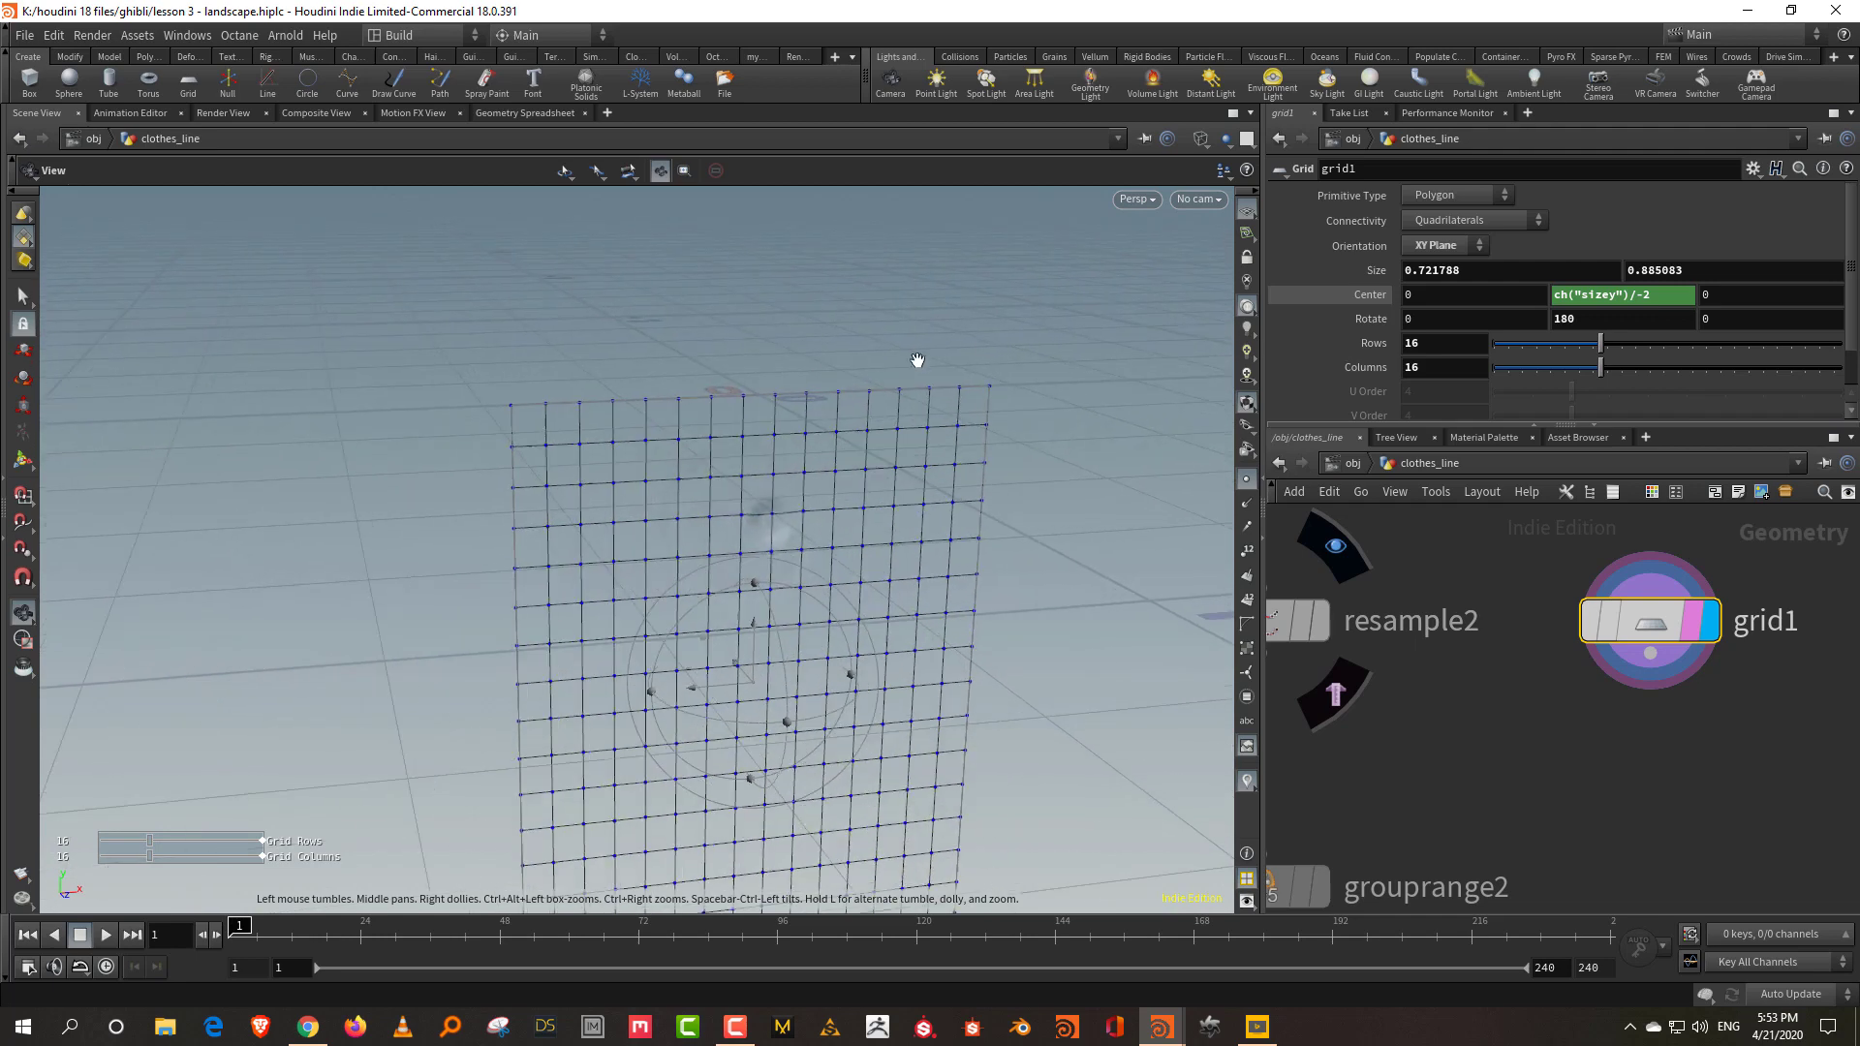
key("Return")
key("s")
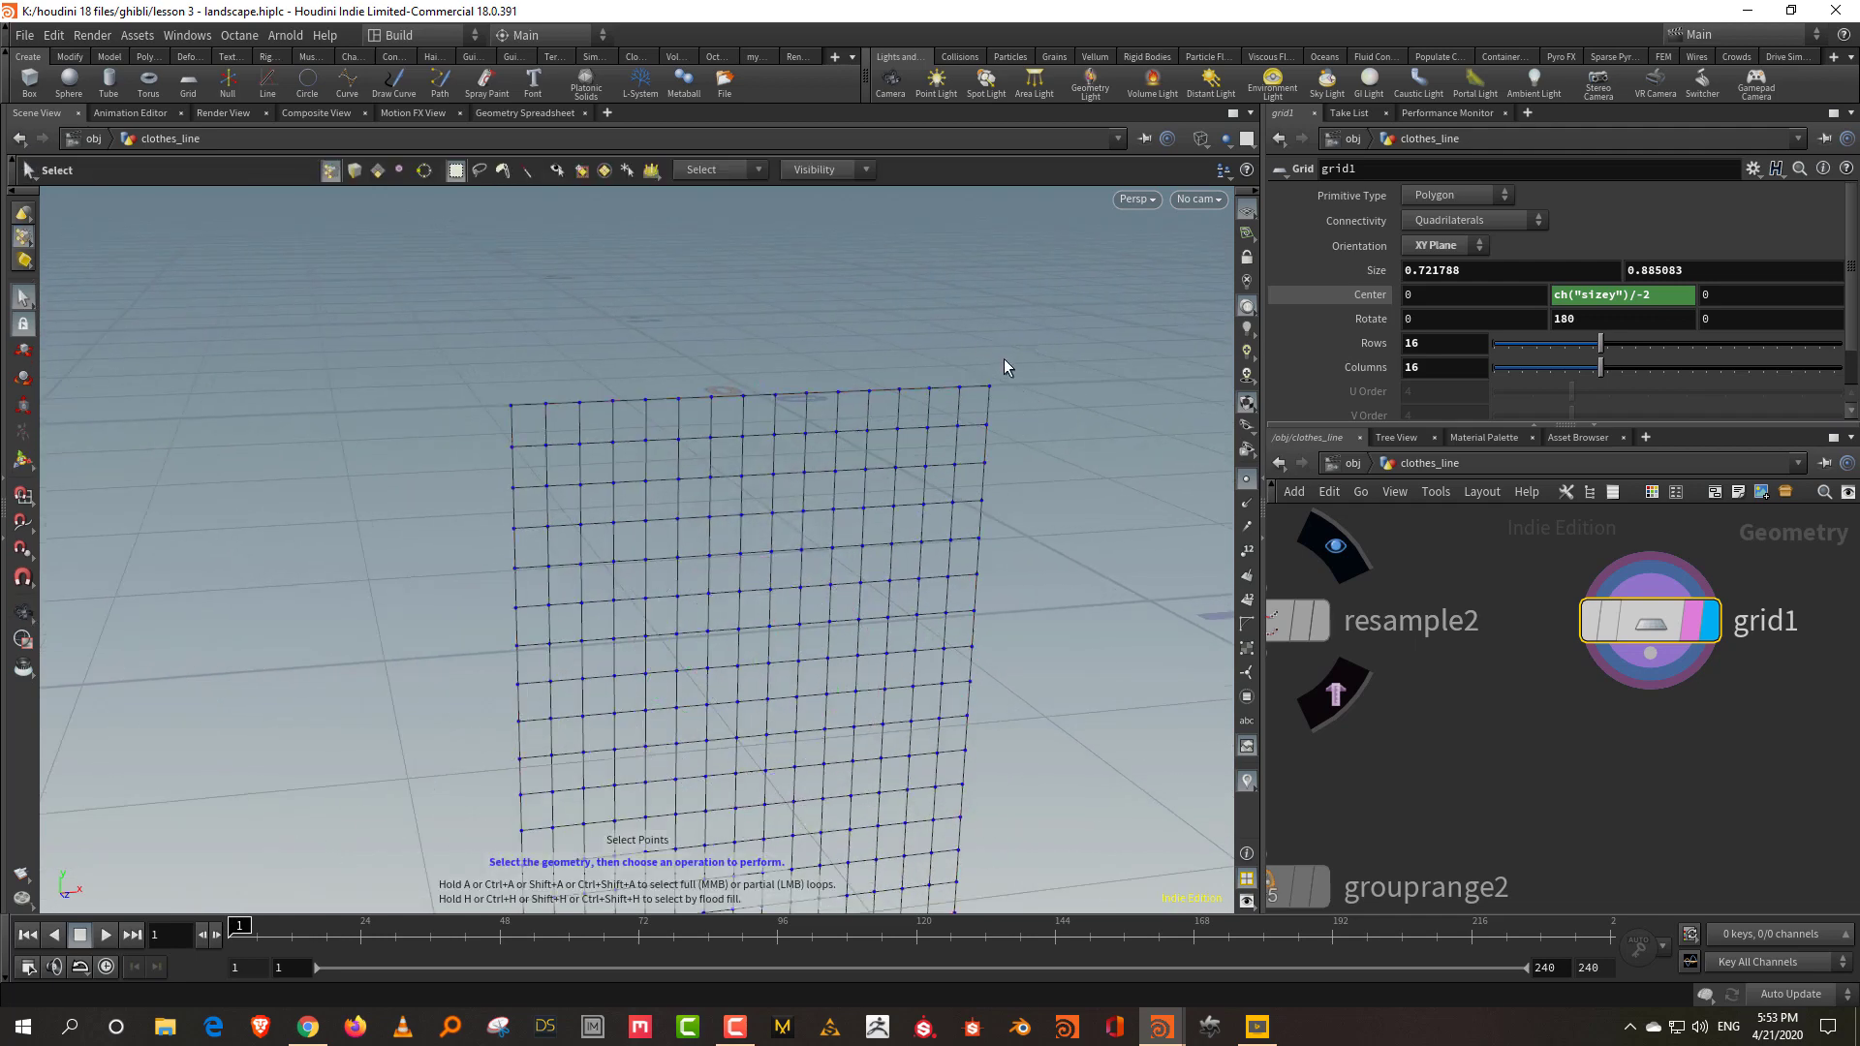
left_click_drag(1002, 359, 956, 391)
left_click_drag(548, 392, 498, 407, "shift")
key("Tab")
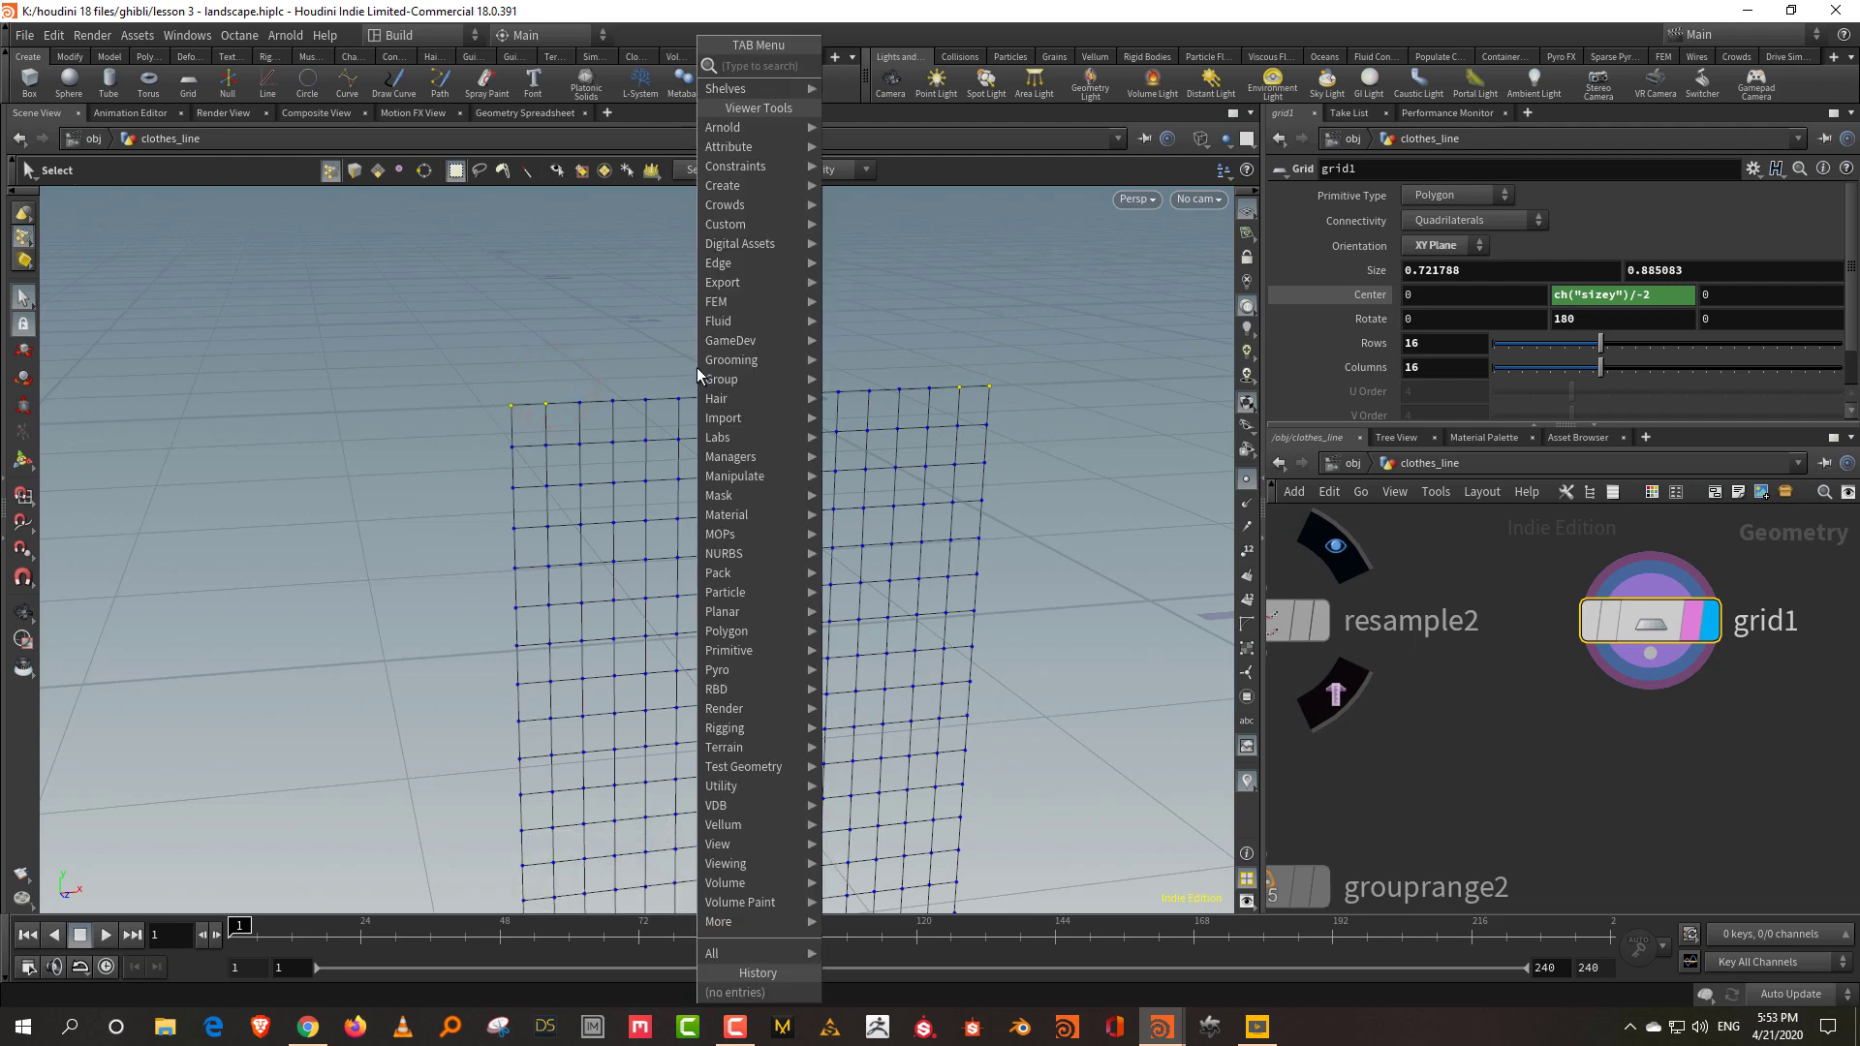
mouse_move(697, 374)
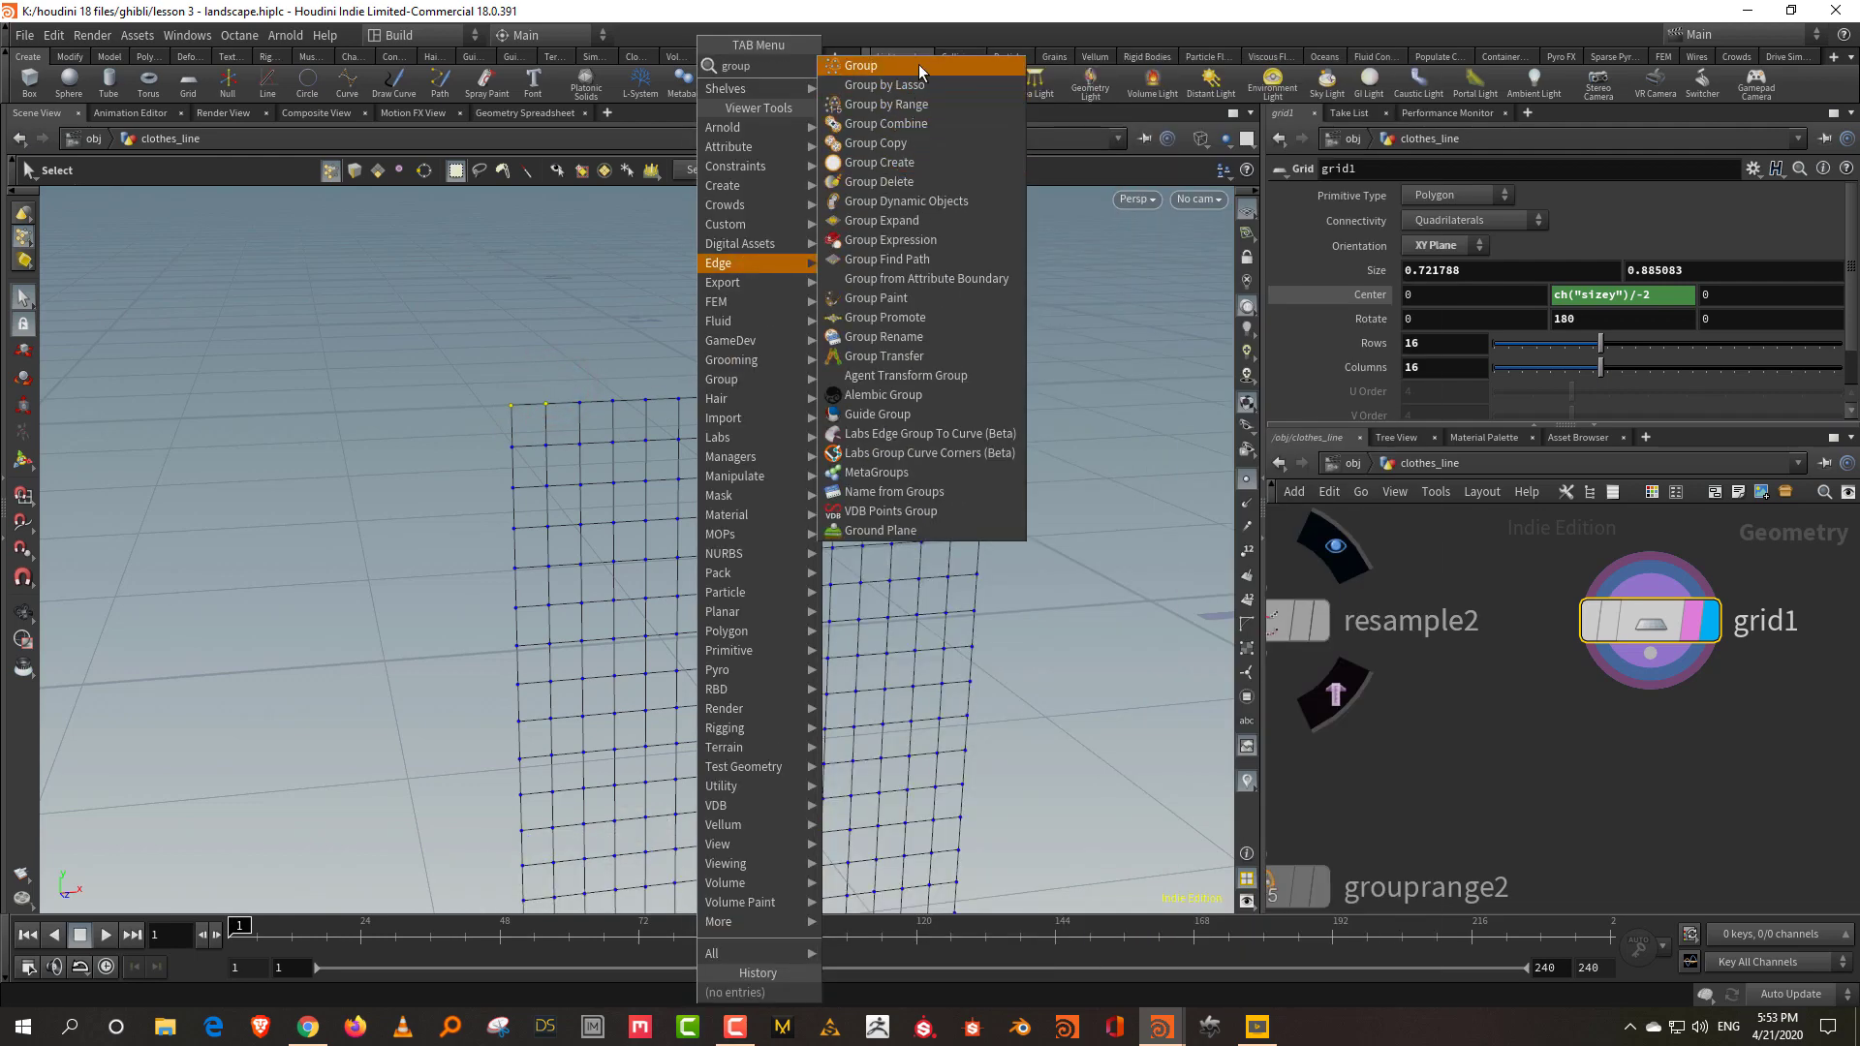
left_click(921, 64)
Name the new point group pins, enlarge the network view, and set the render flag on group1.
double_click(1483, 199)
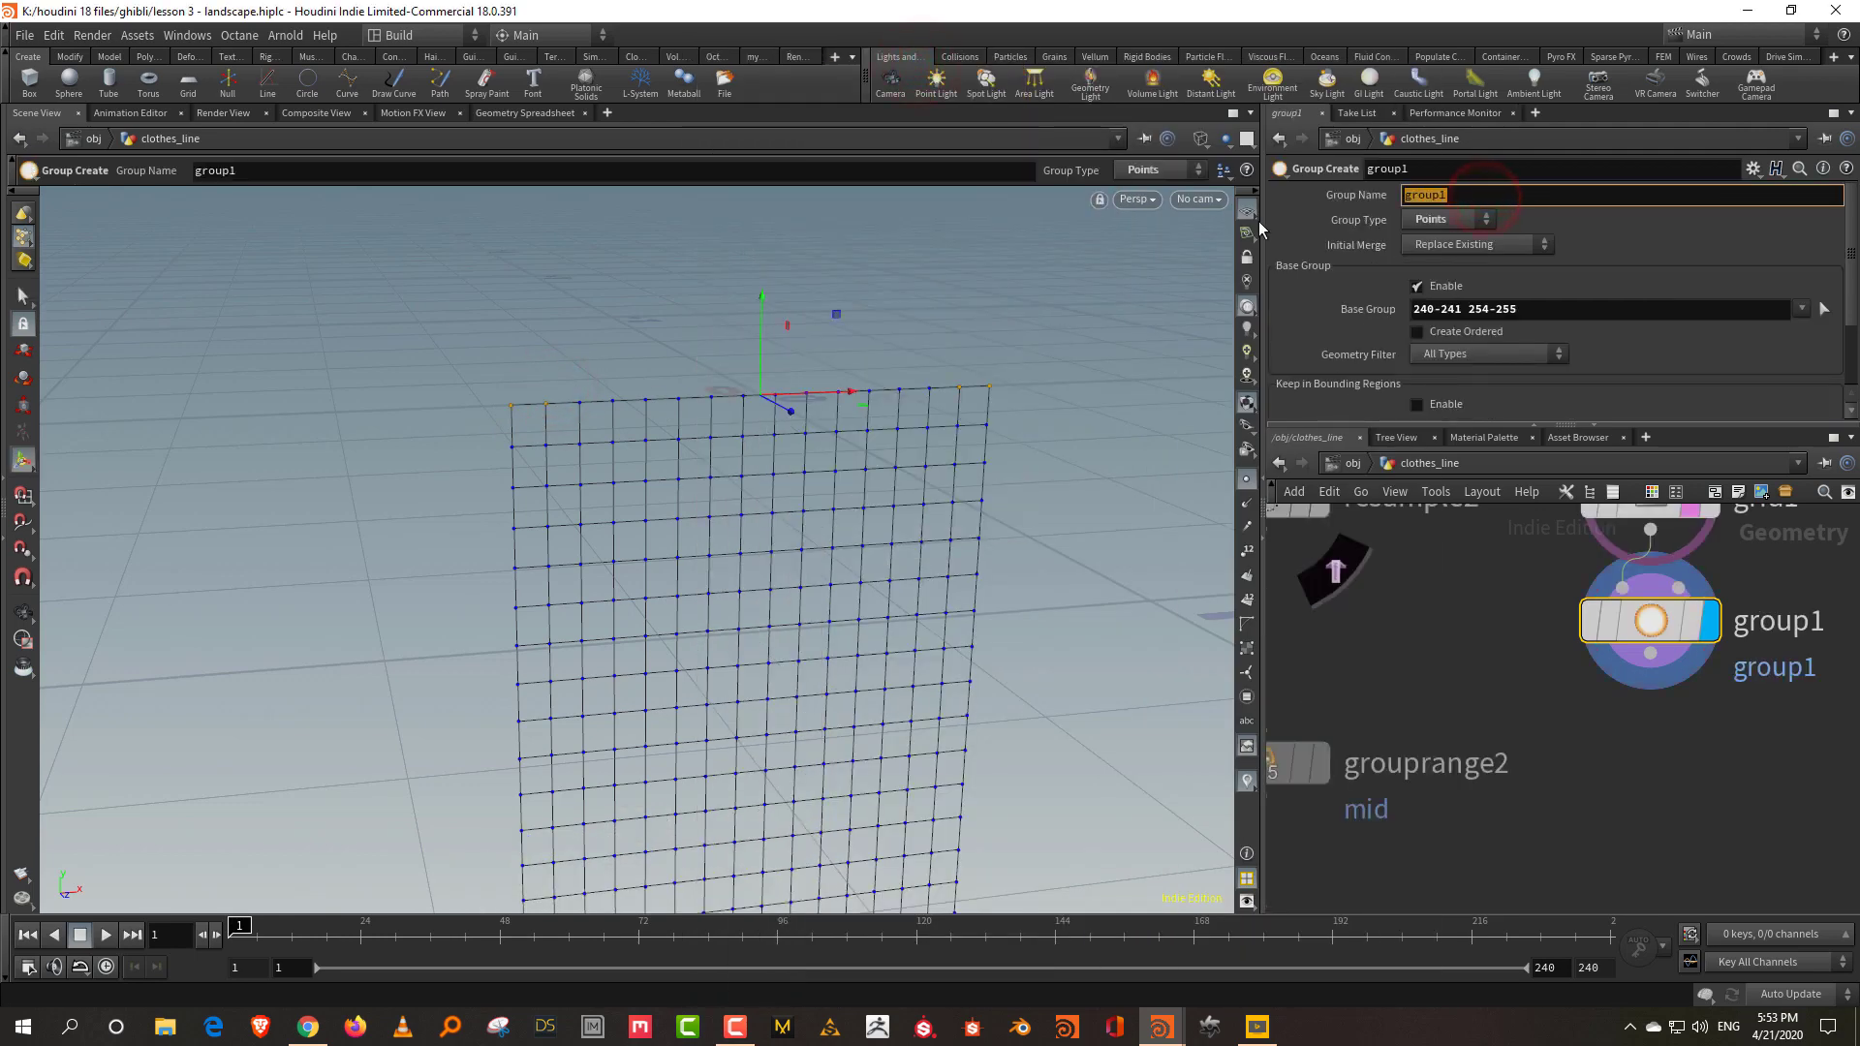
type("pins")
key("Return")
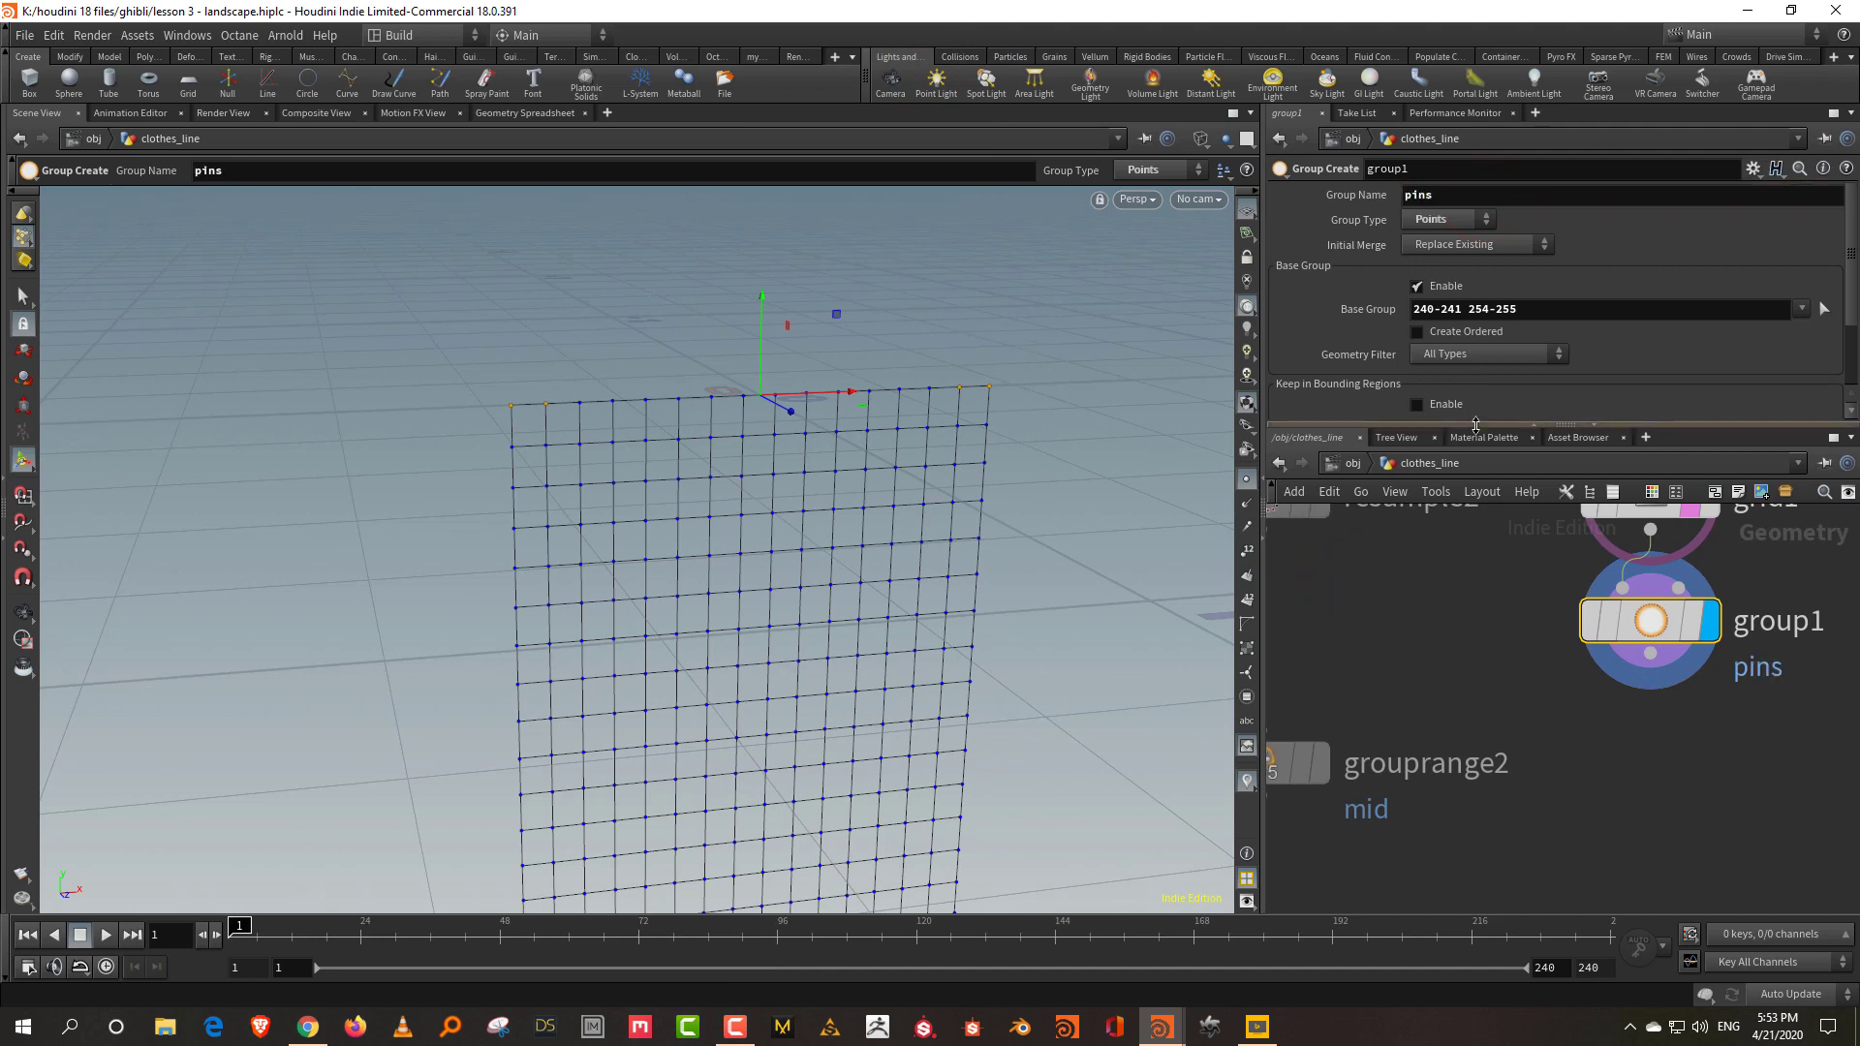
left_click_drag(1471, 423, 1472, 299)
left_click(1670, 647)
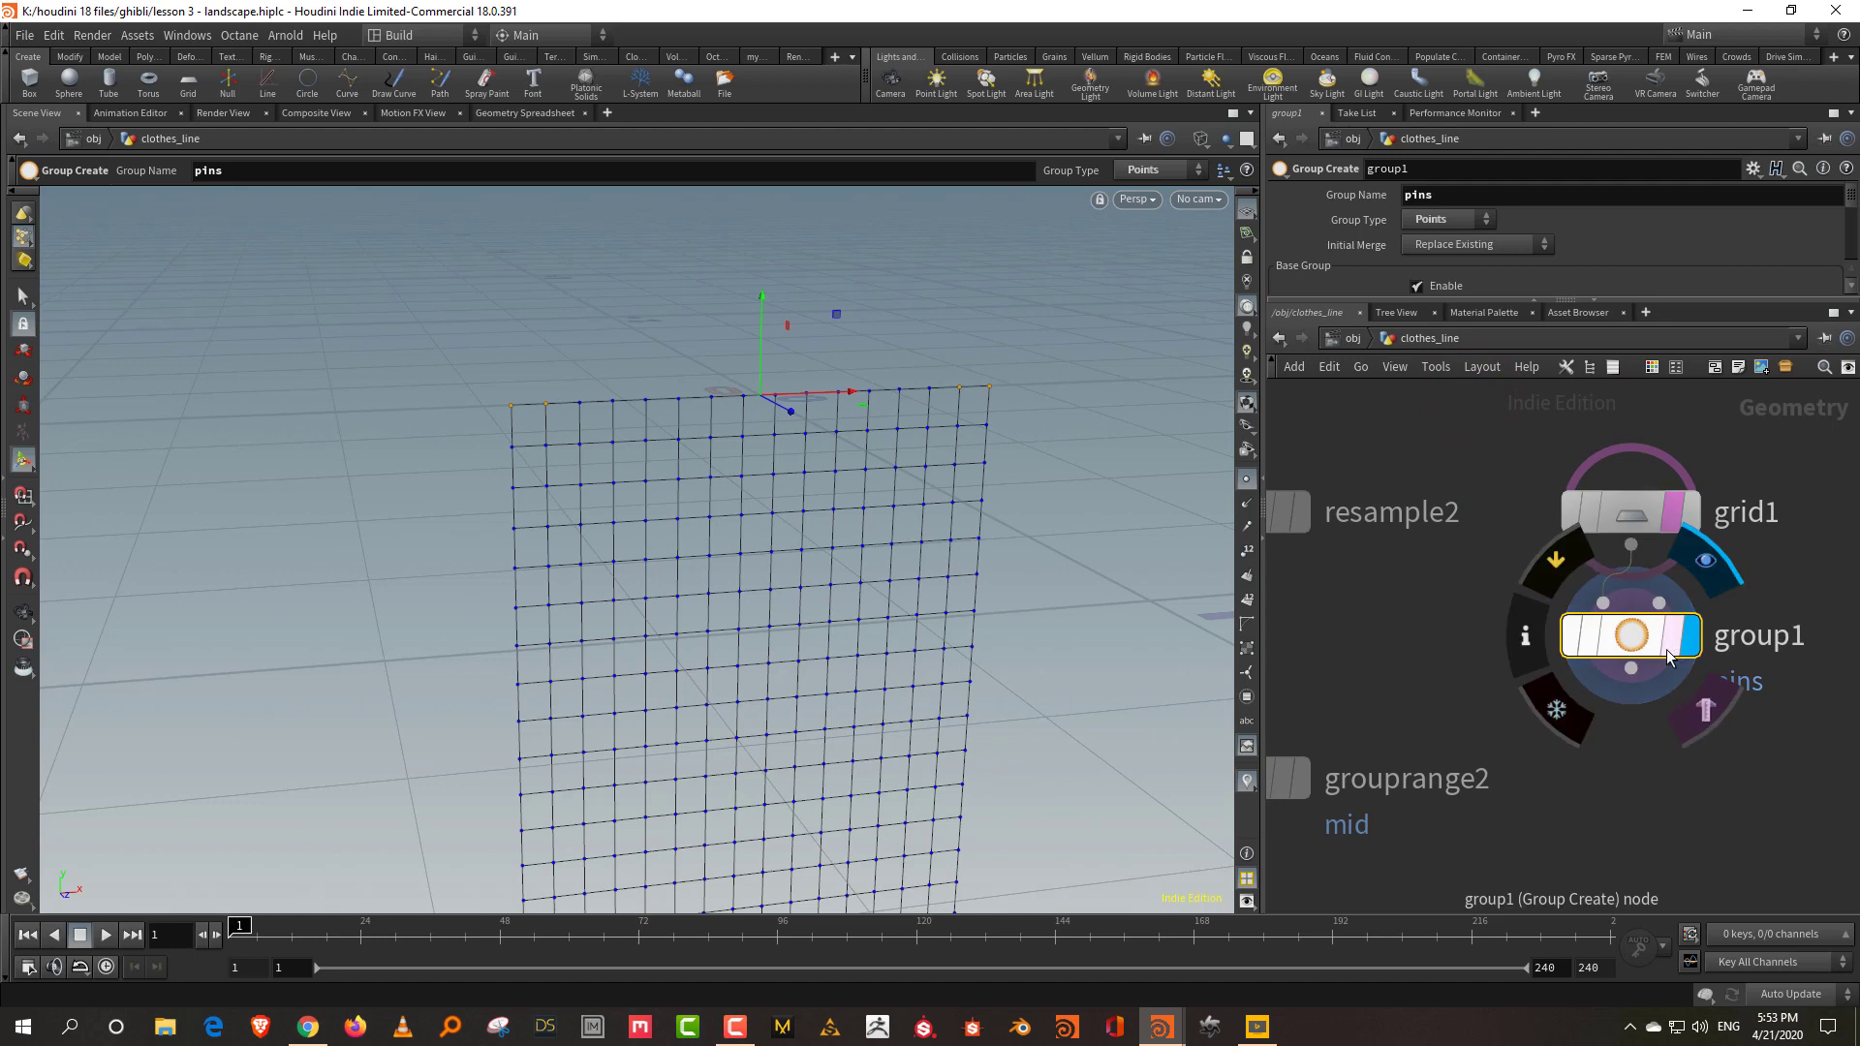
scroll(1695, 678, "down", 2)
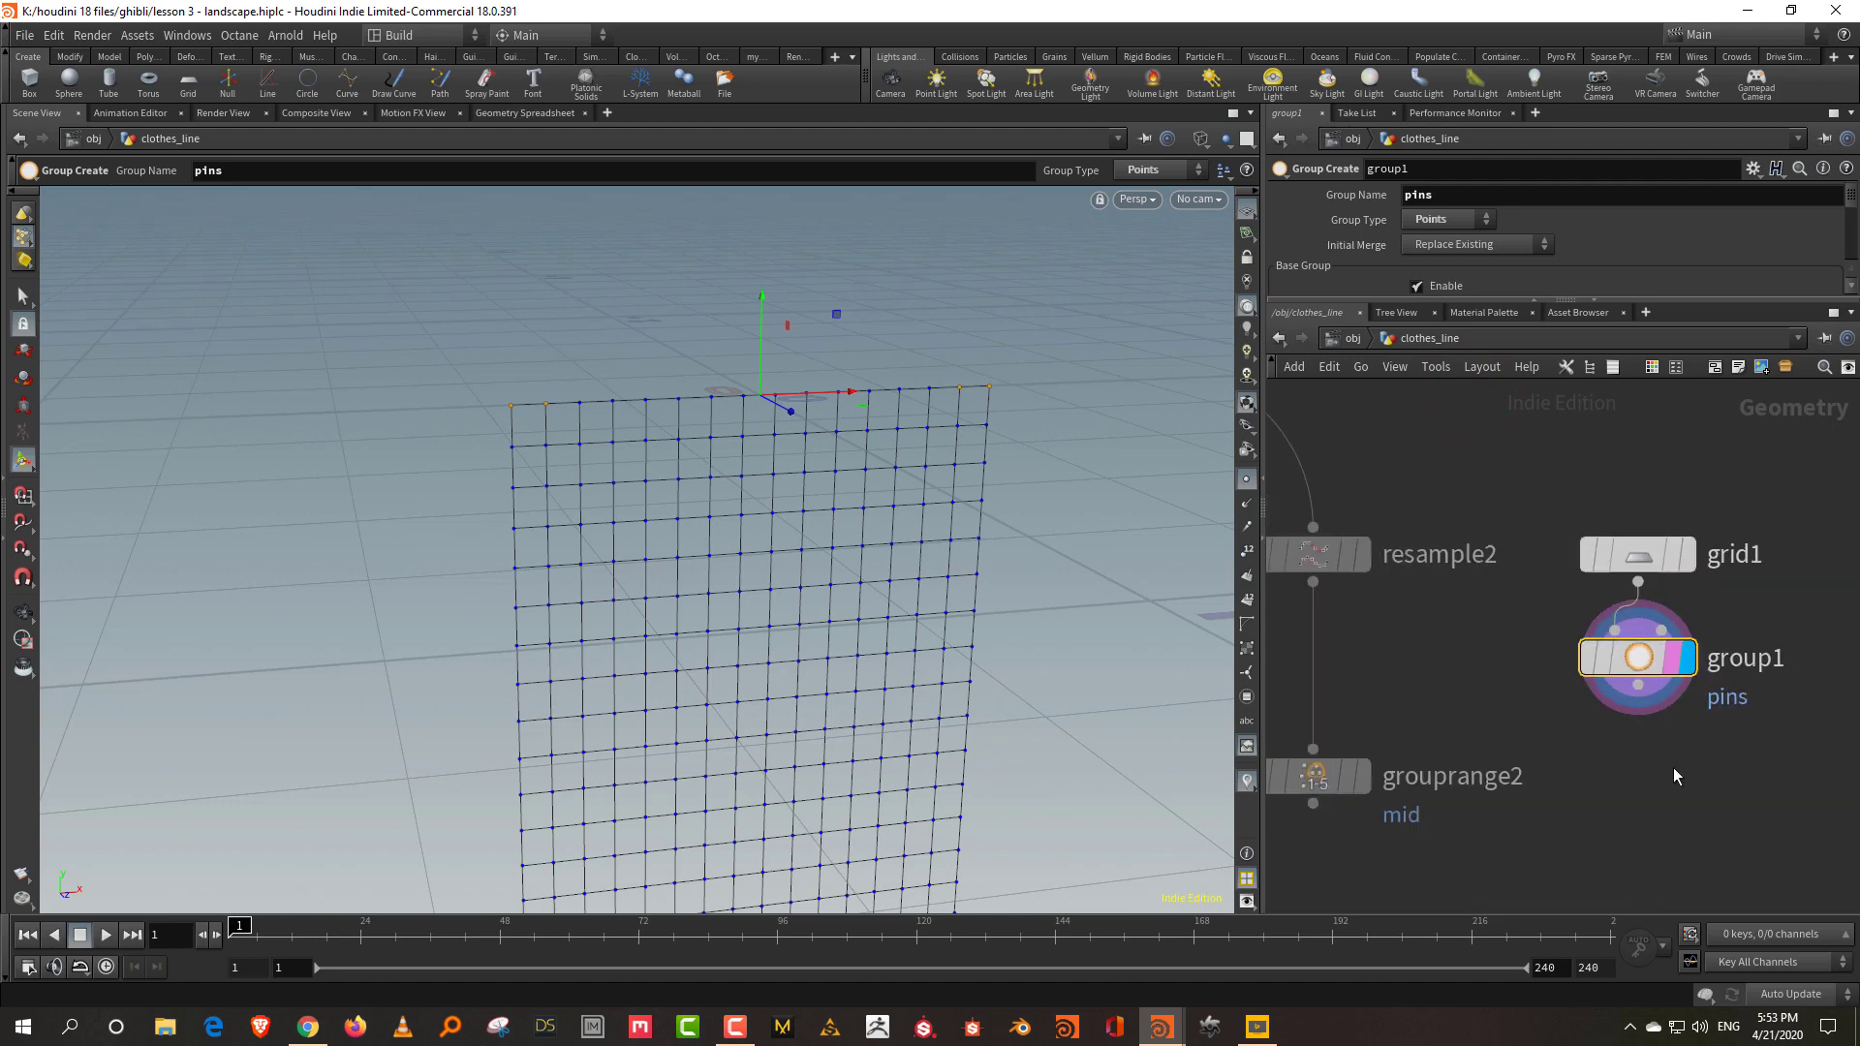
Add a Copy to Points node below grouprange2 and connect grouprange2 to its second input.
left_click_drag(1672, 767, 1588, 523)
scroll(1596, 649, "up", 1)
left_click(1461, 727)
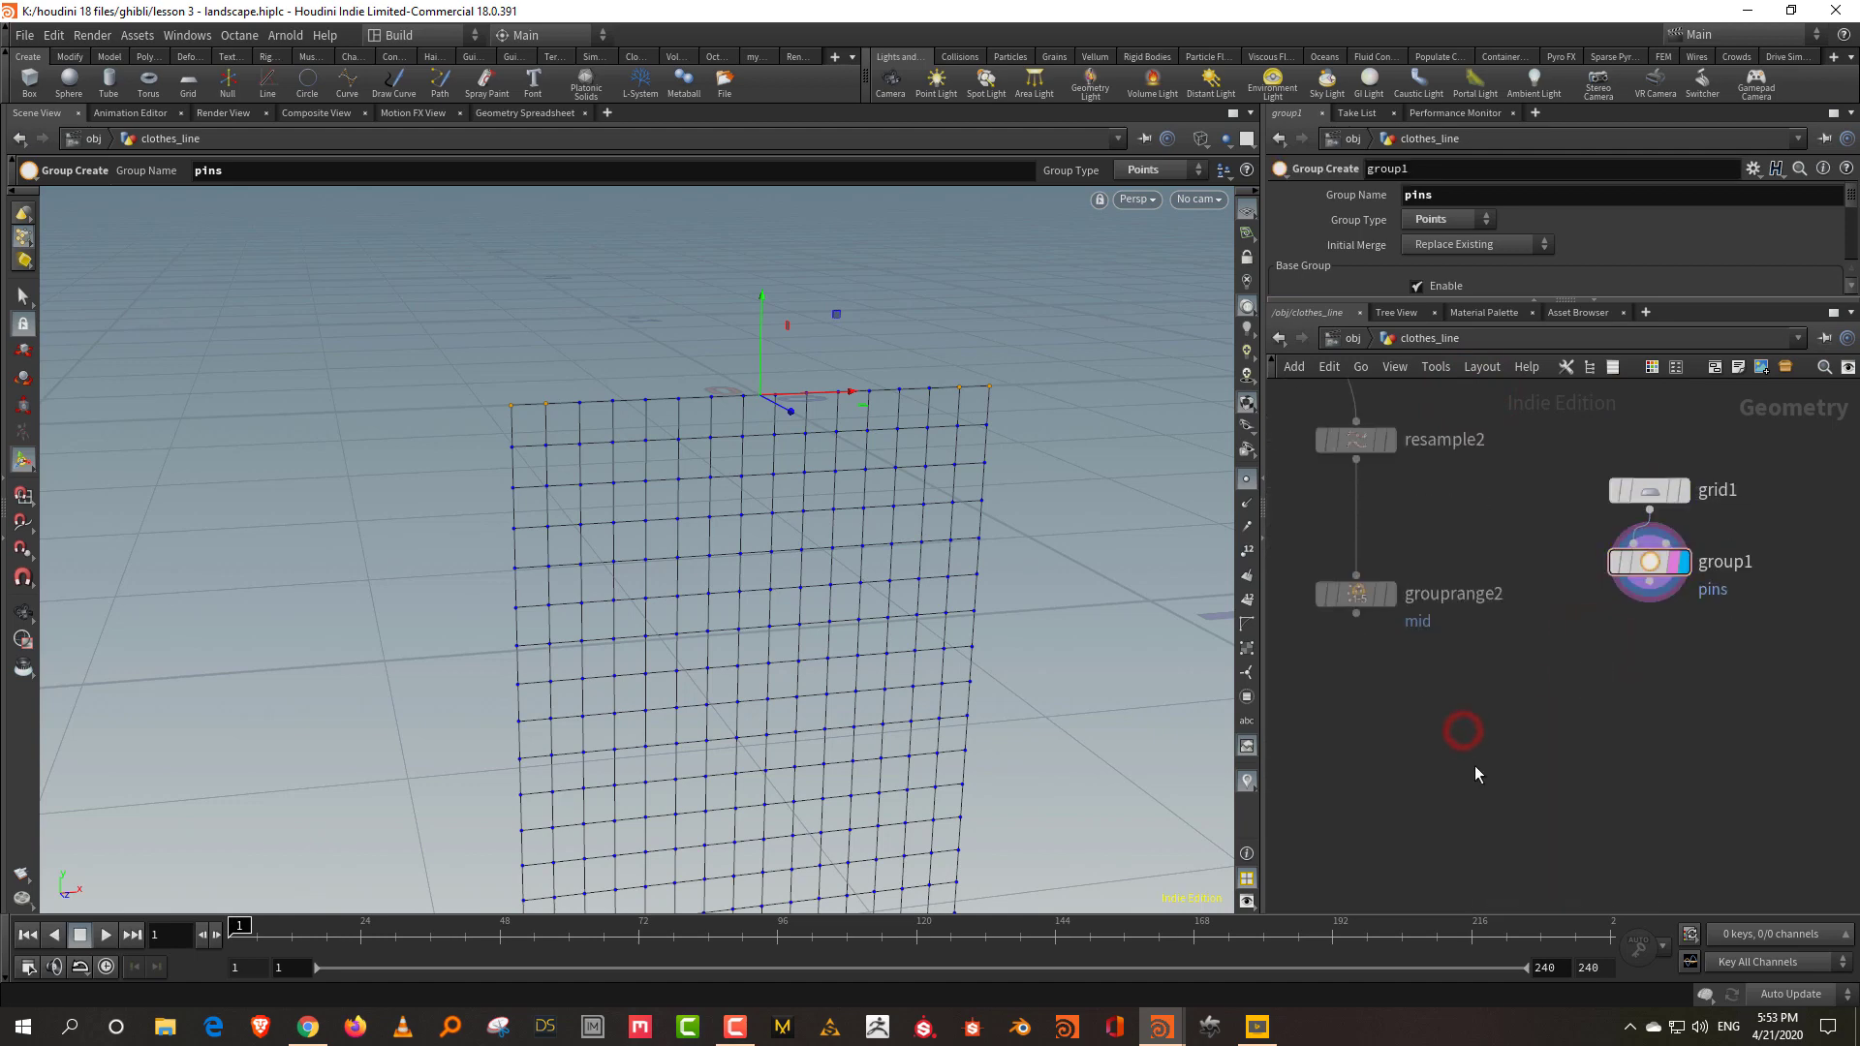
key("Tab")
type("copy")
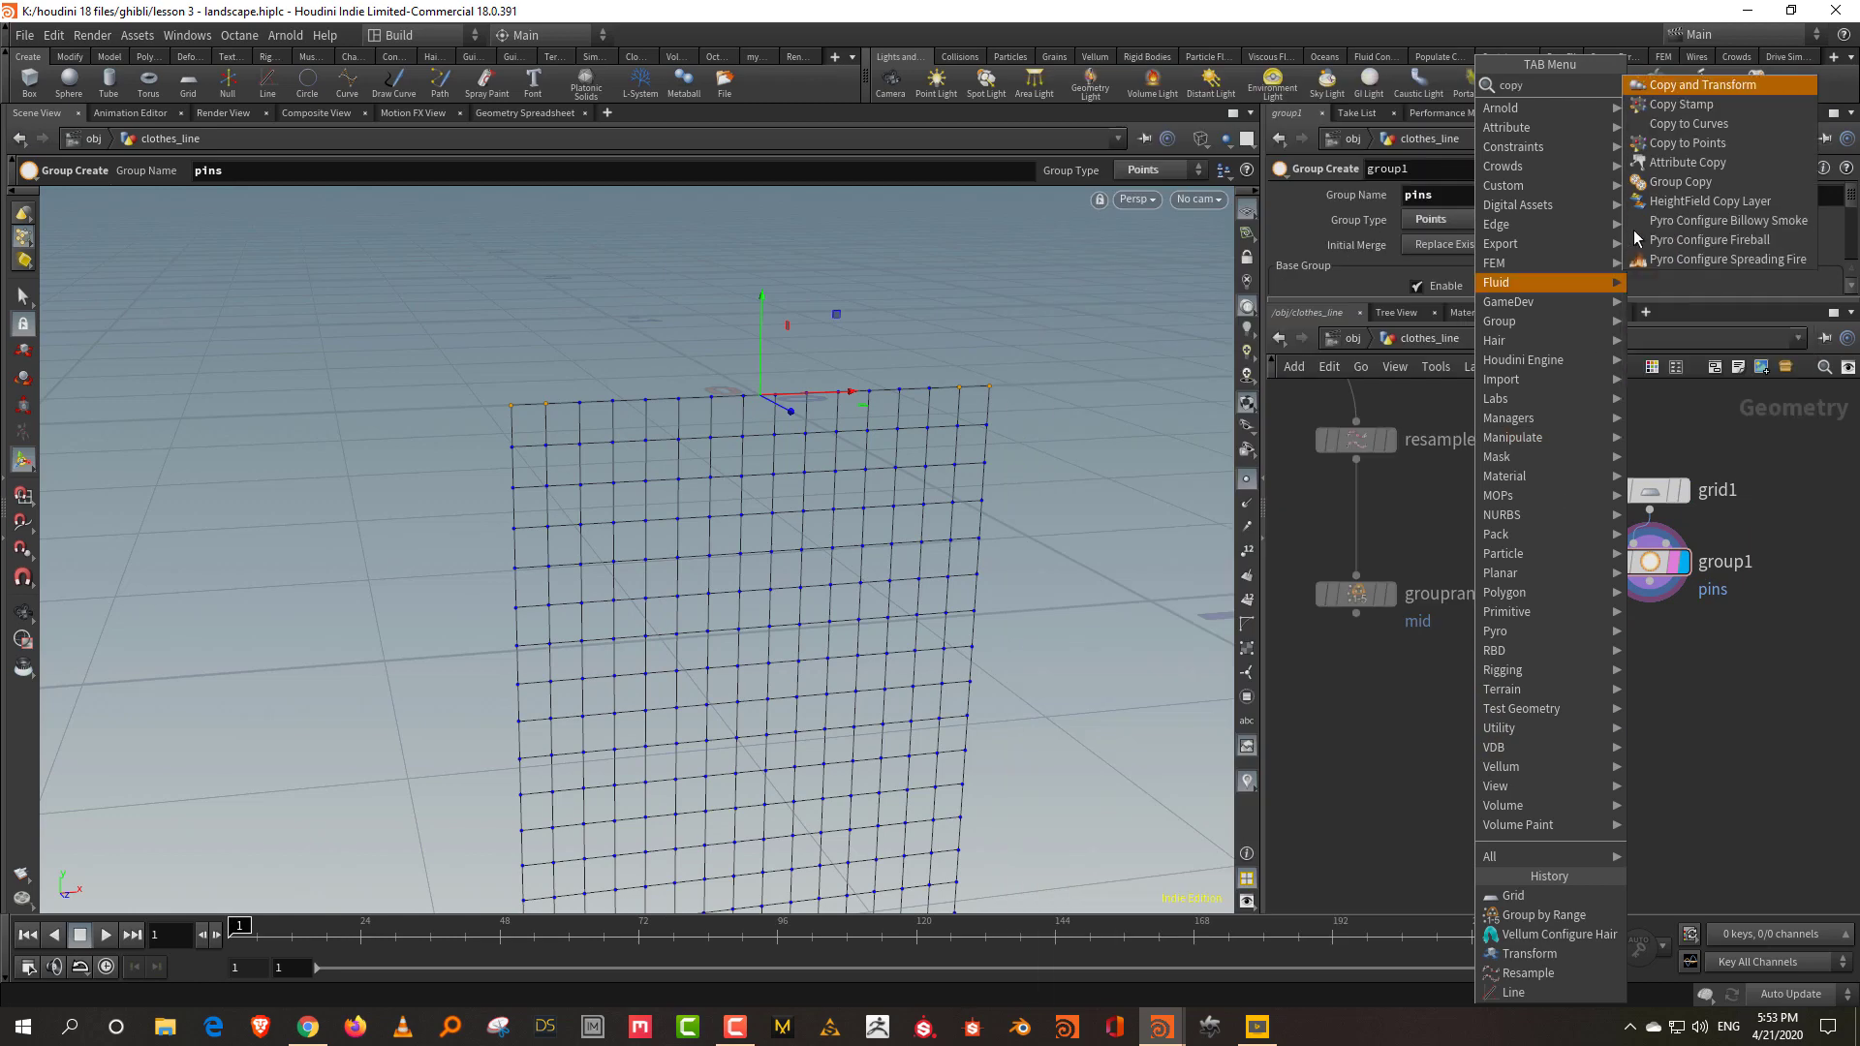
left_click(1688, 143)
left_click(1685, 696)
scroll(1703, 267, "down", 2)
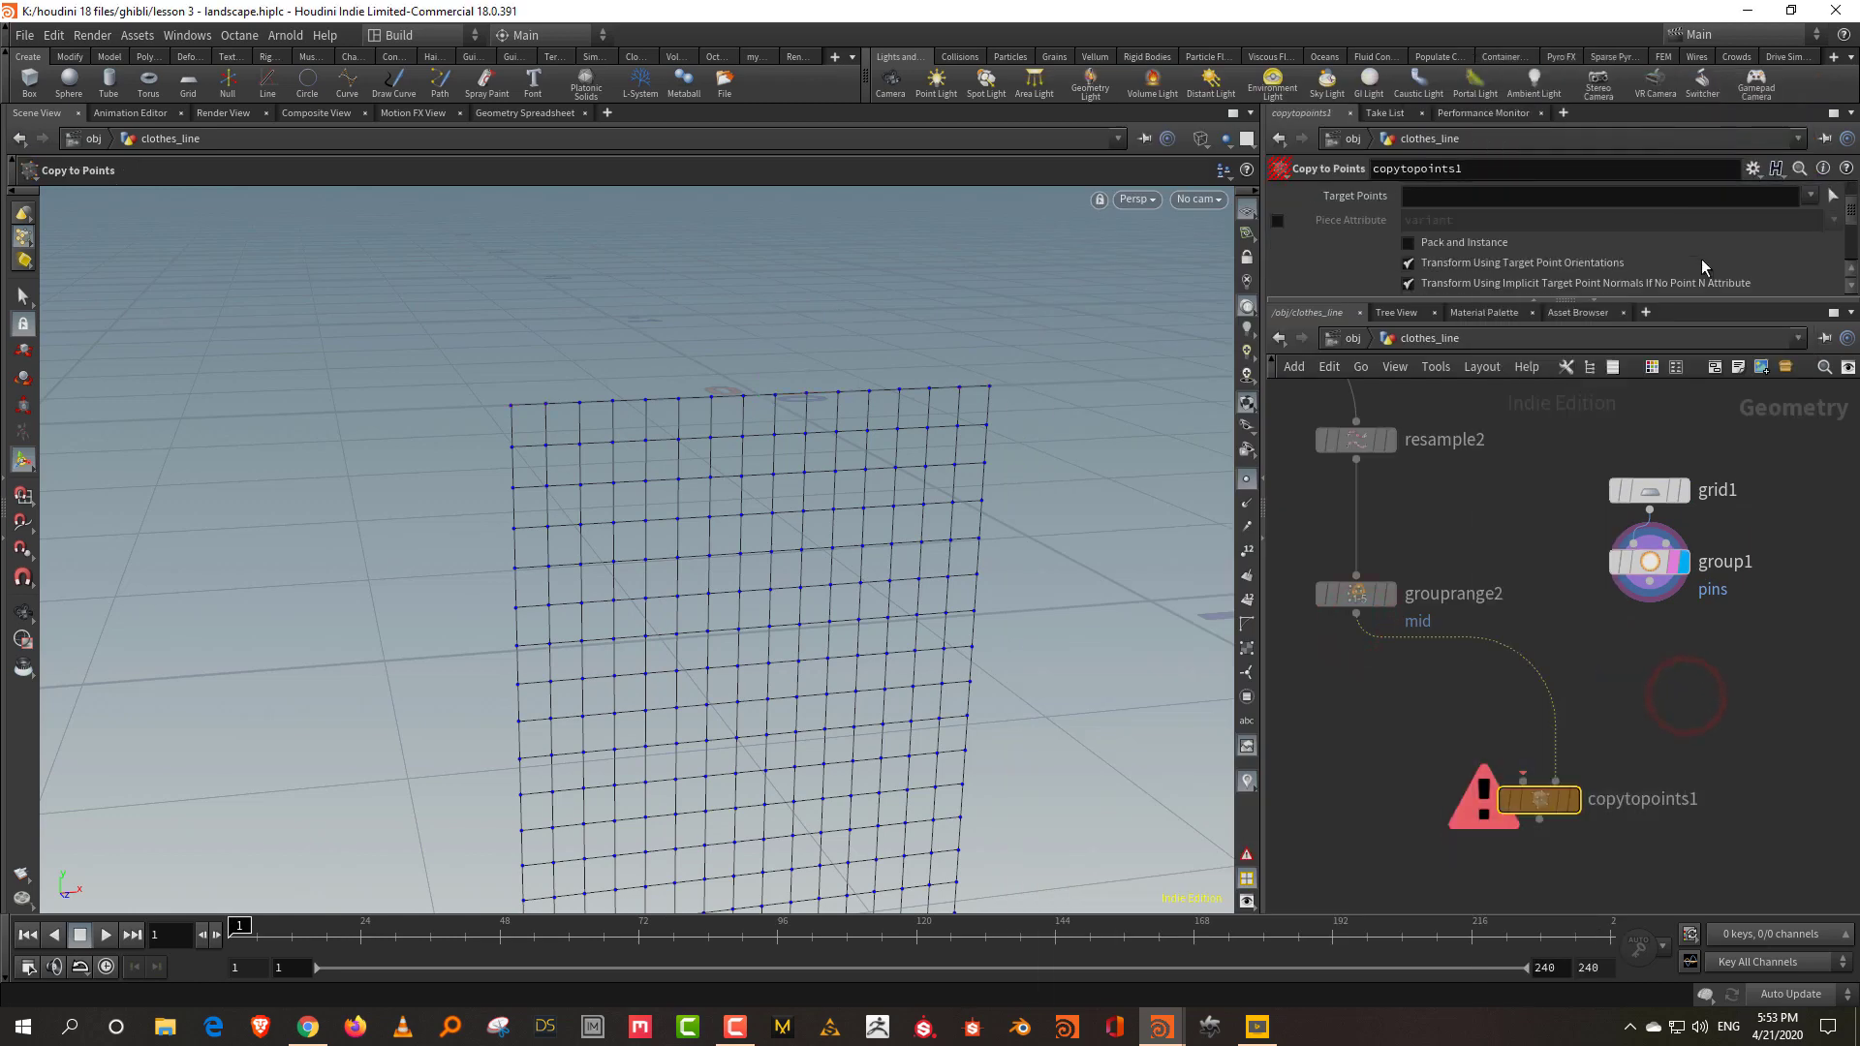
Set copytopoints1's target points to the mid group, connect group1 to its first input, and display the node.
left_click(1809, 195)
left_click(1705, 232)
left_click_drag(1648, 600, 1516, 781)
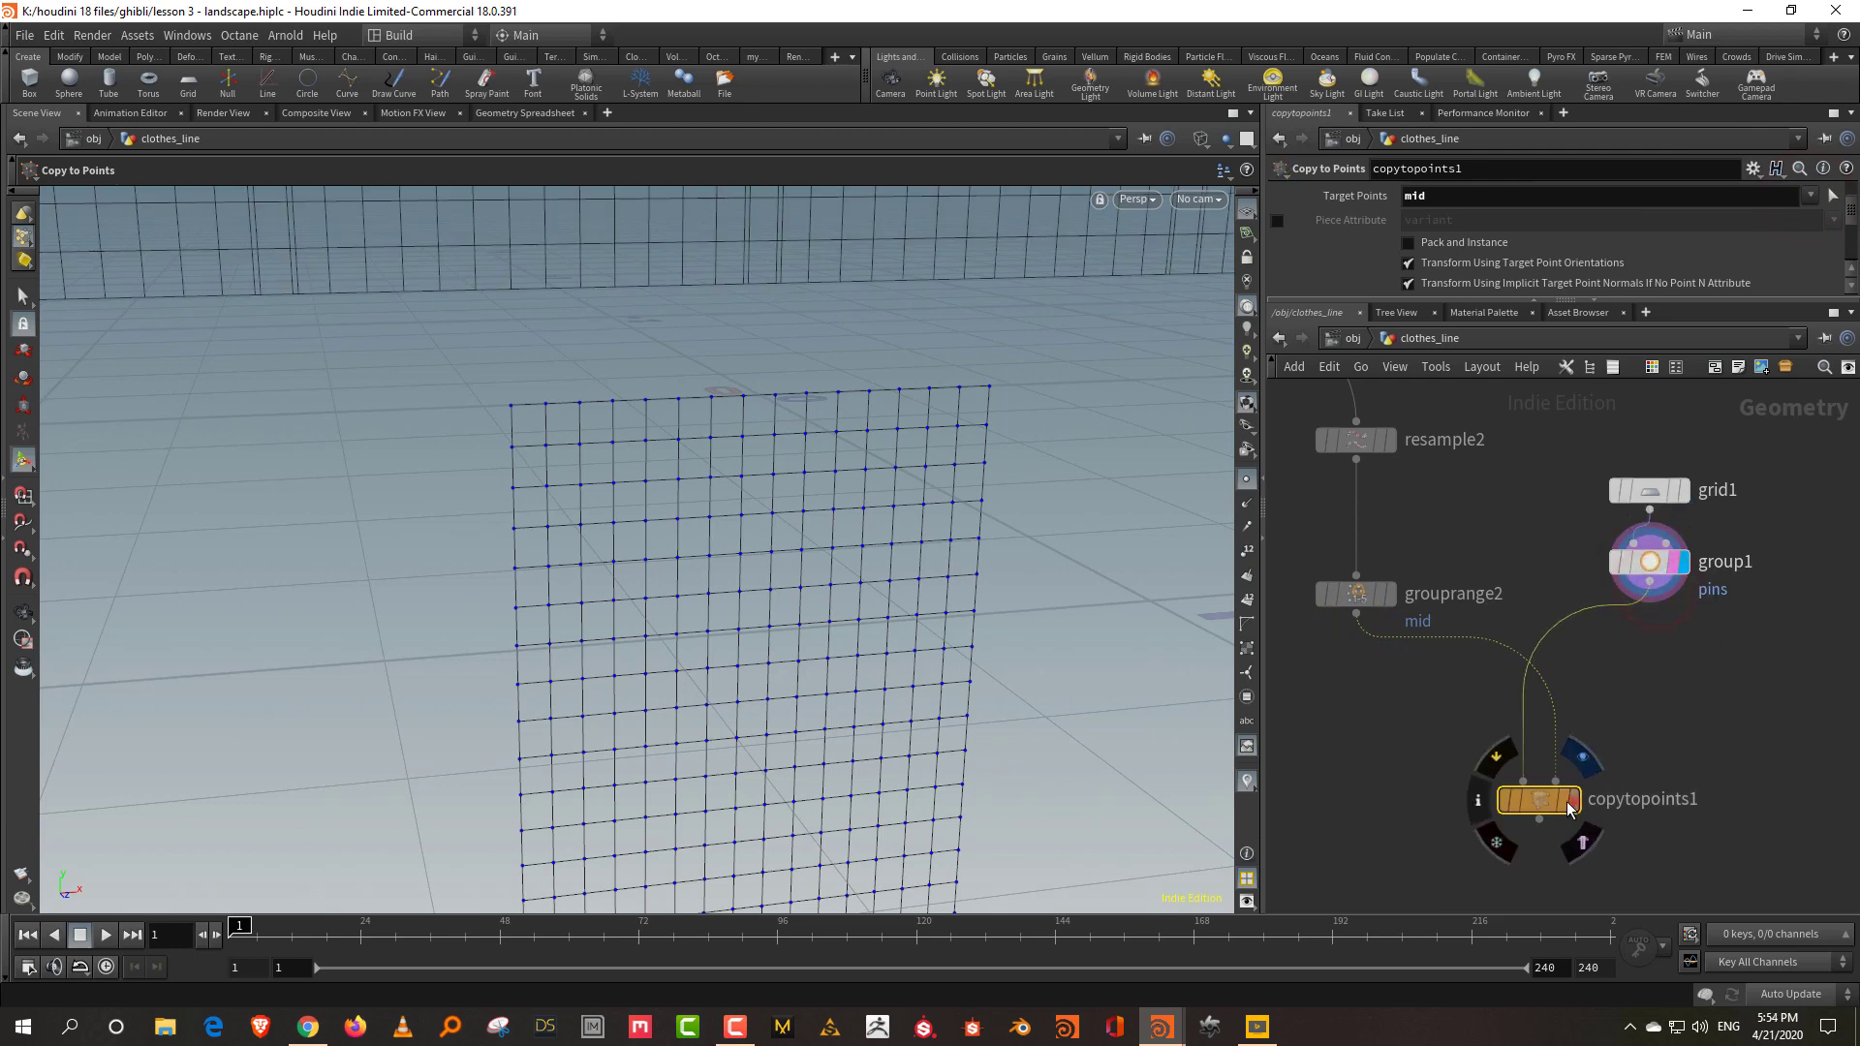
left_click(1559, 810)
key("Escape")
mouse_move(951, 470)
left_mouse_down()
mouse_move(915, 519)
mouse_move(936, 563)
mouse_move(979, 560)
left_mouse_up()
key("Return")
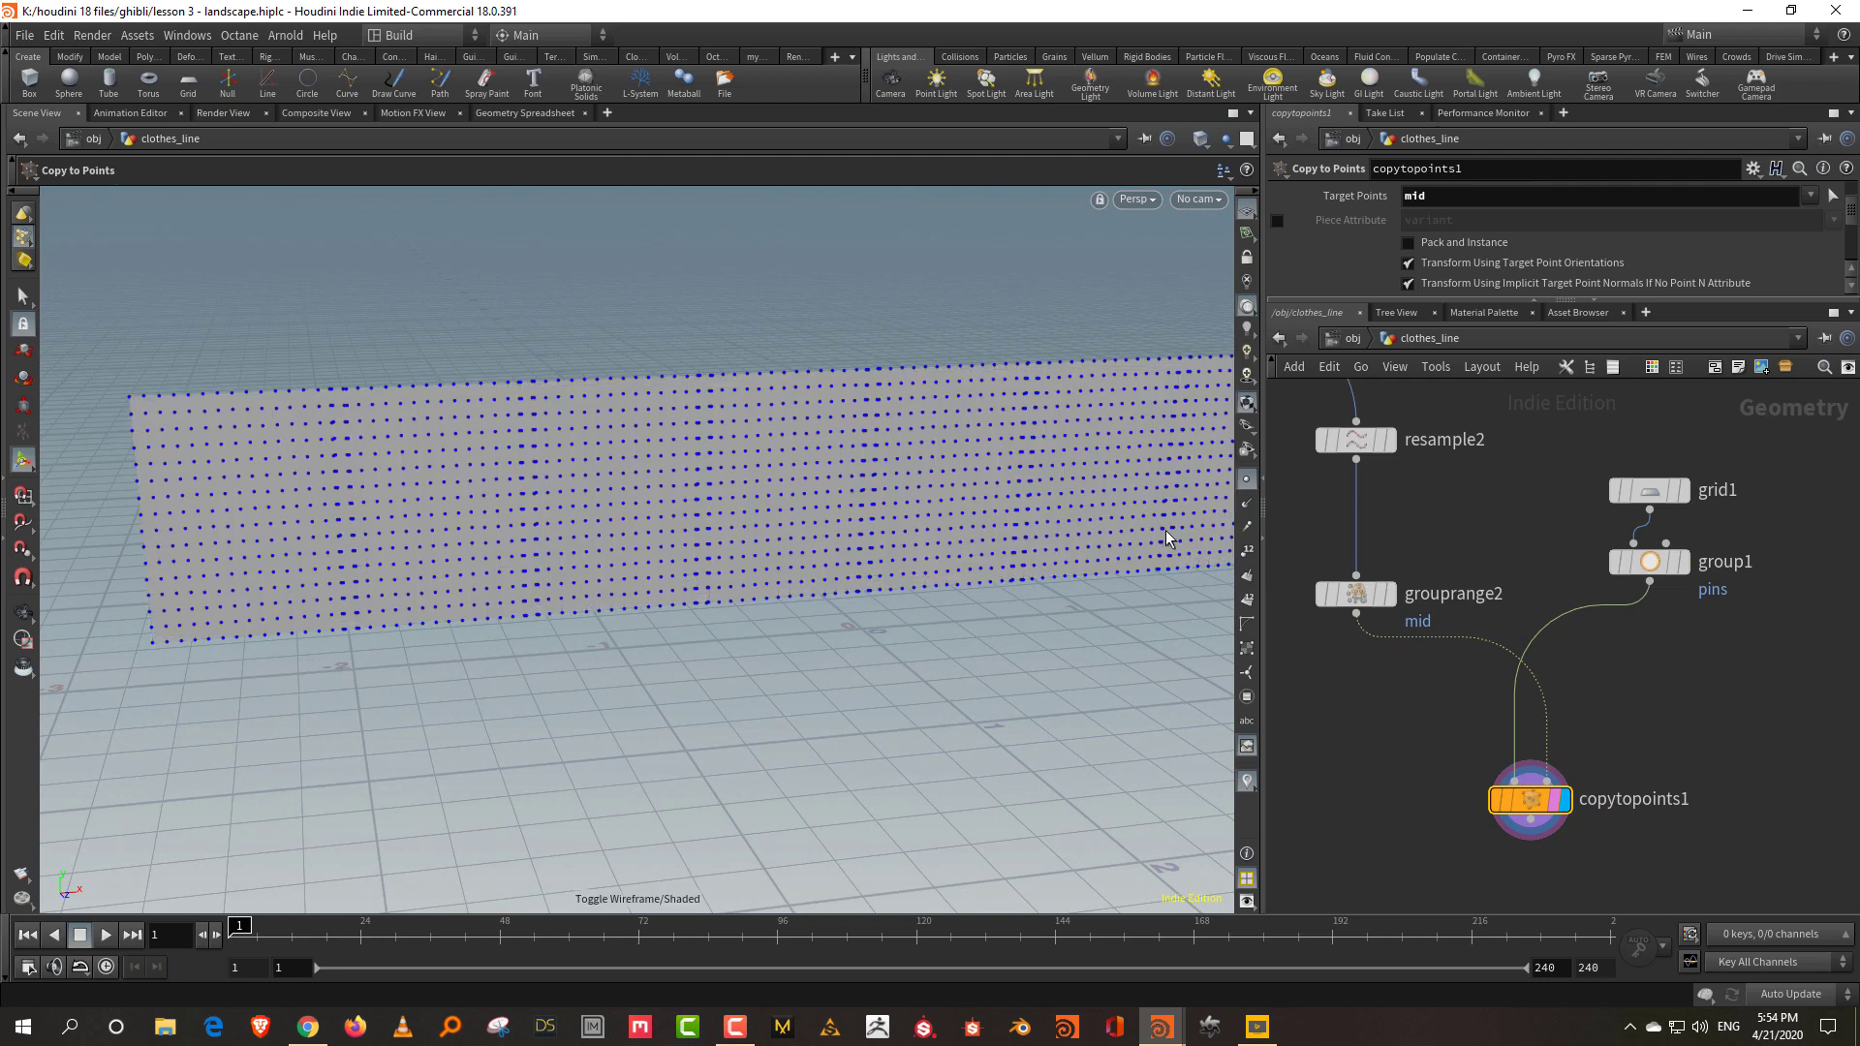
Display grouprange2 with the copies as reference and shrink grid1 to about 0.58 wide by 0.68 high.
left_click(1391, 594)
key("Escape")
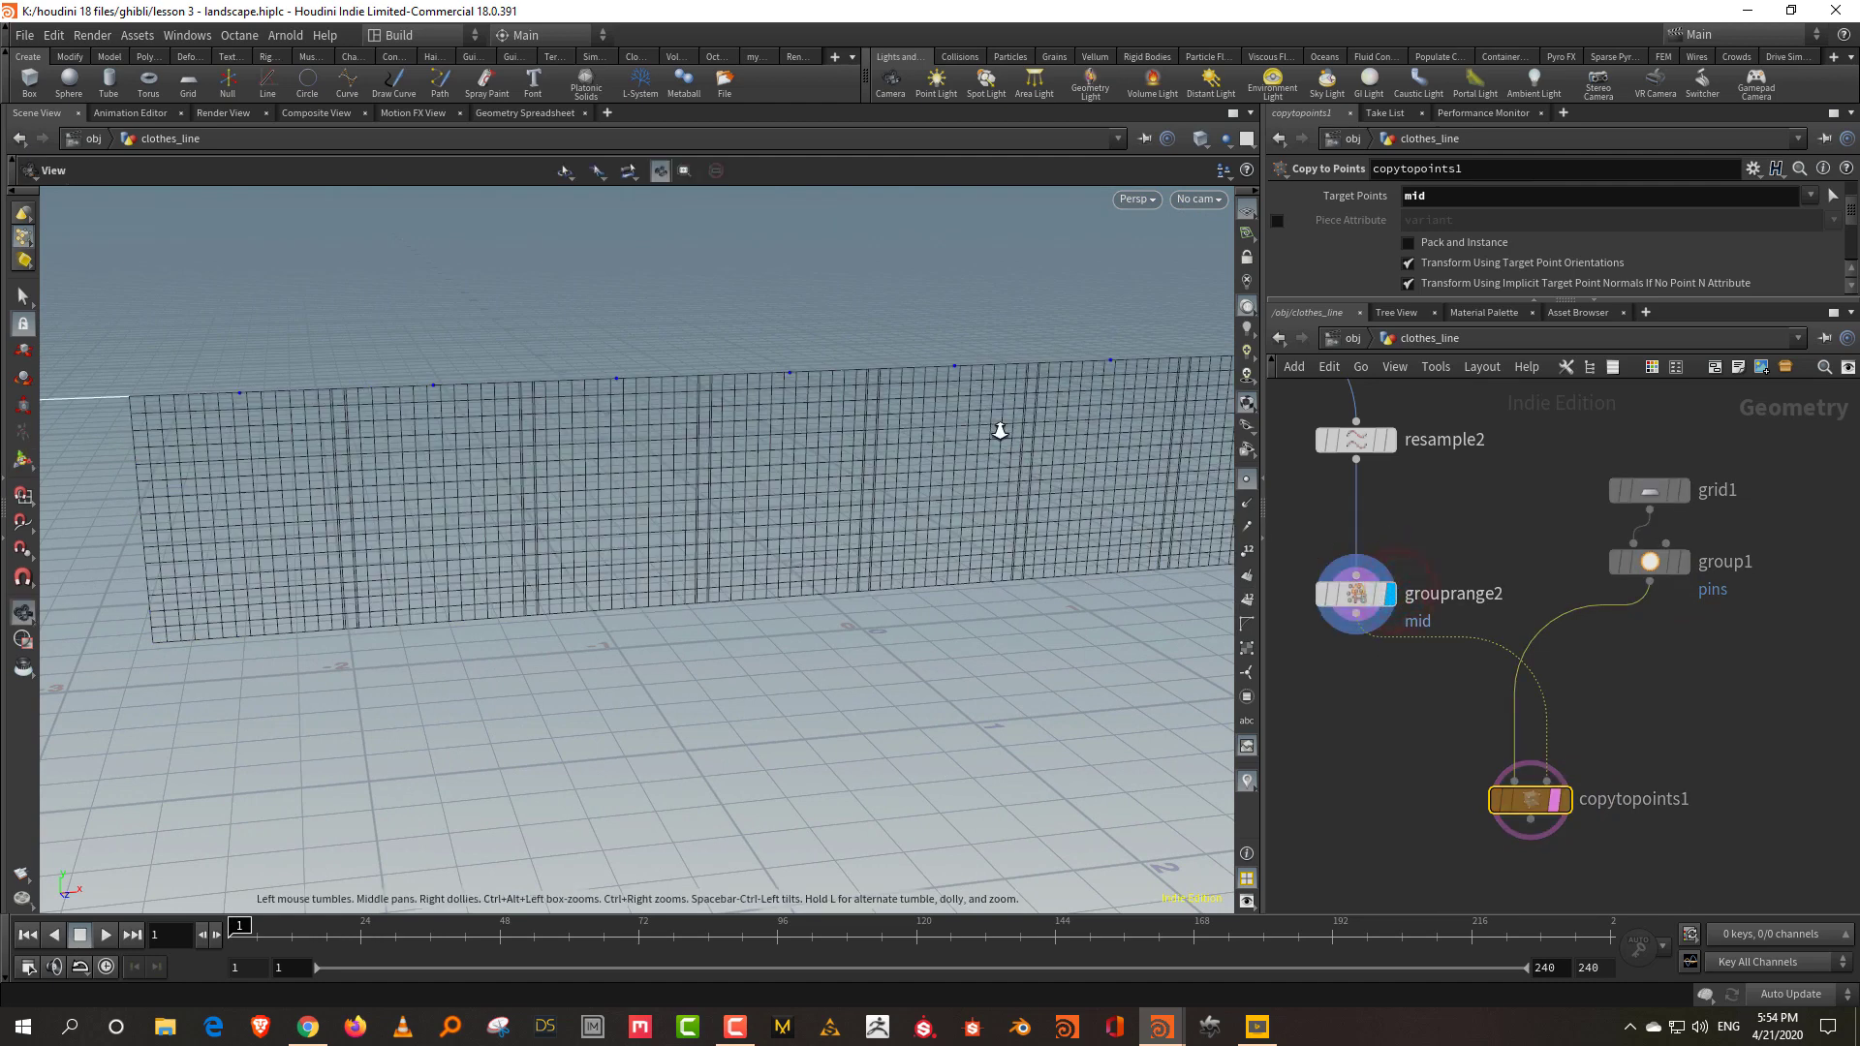
left_click_drag(996, 428, 974, 542)
key("Return")
left_click_drag(1755, 455, 1600, 512)
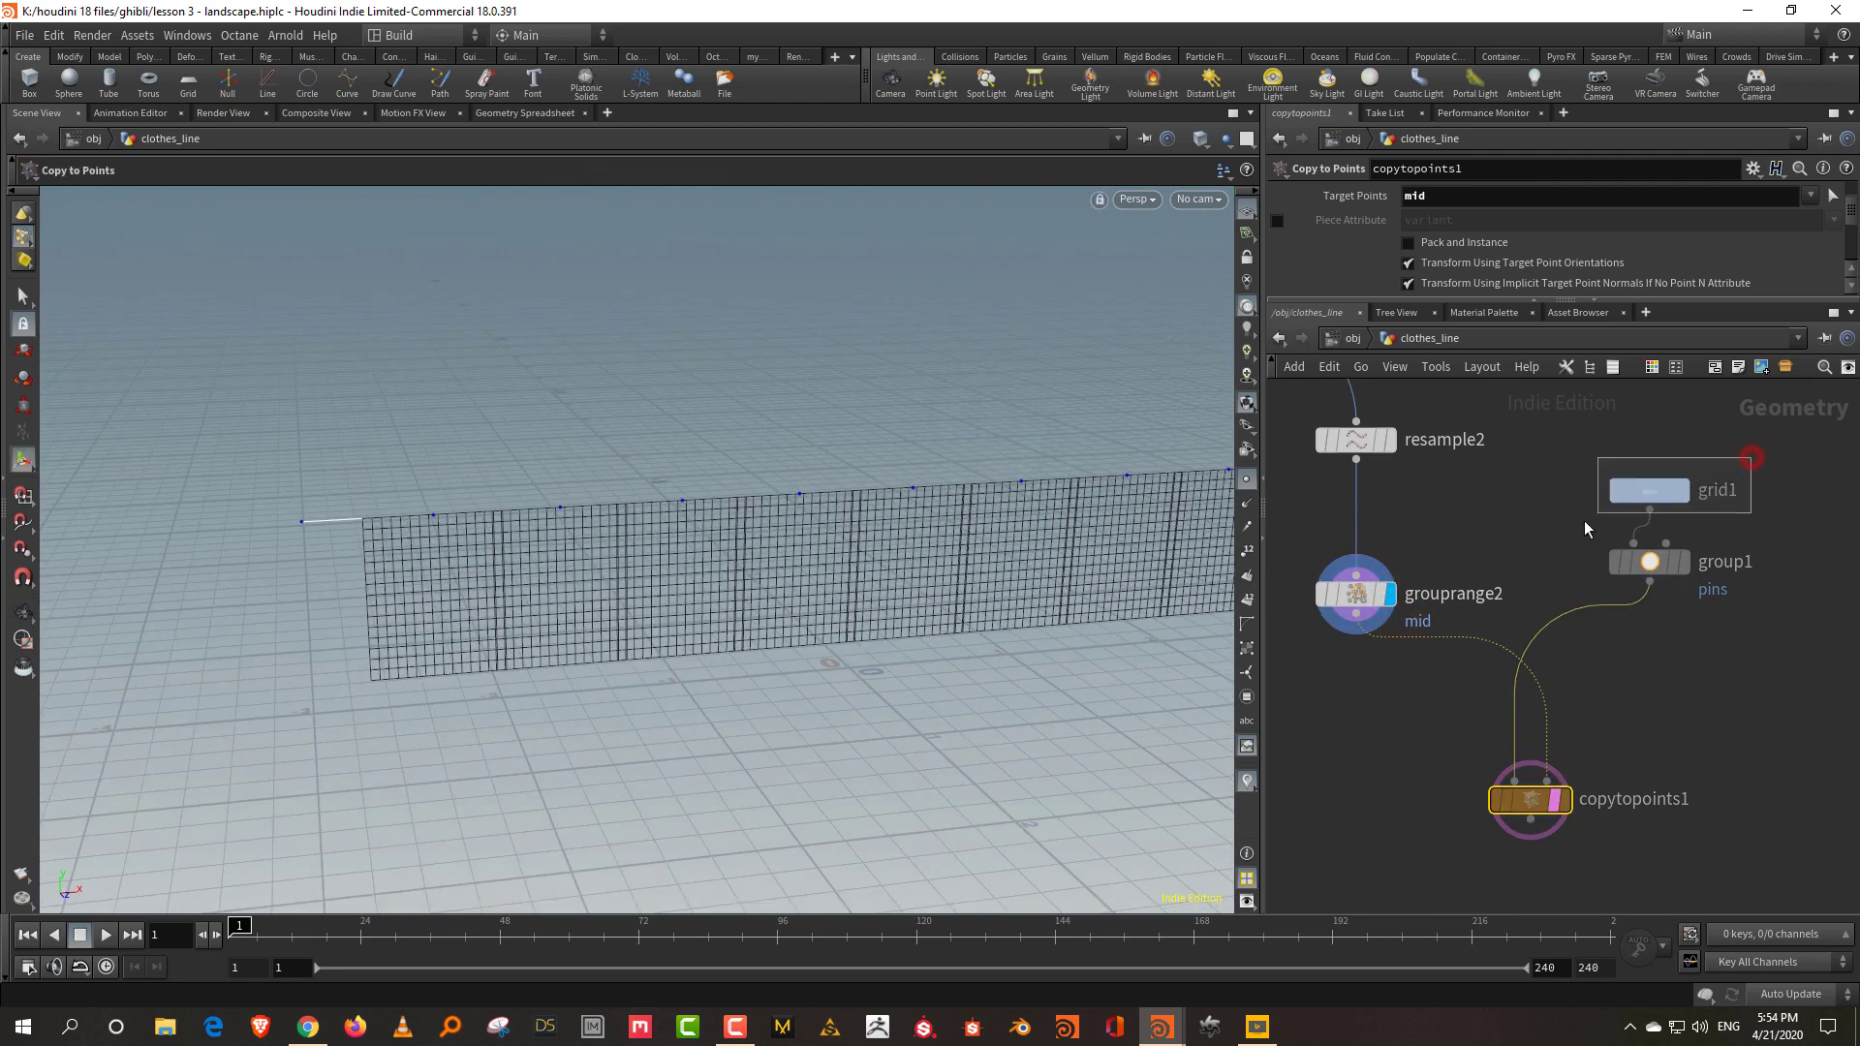
left_click_drag(928, 600, 921, 602)
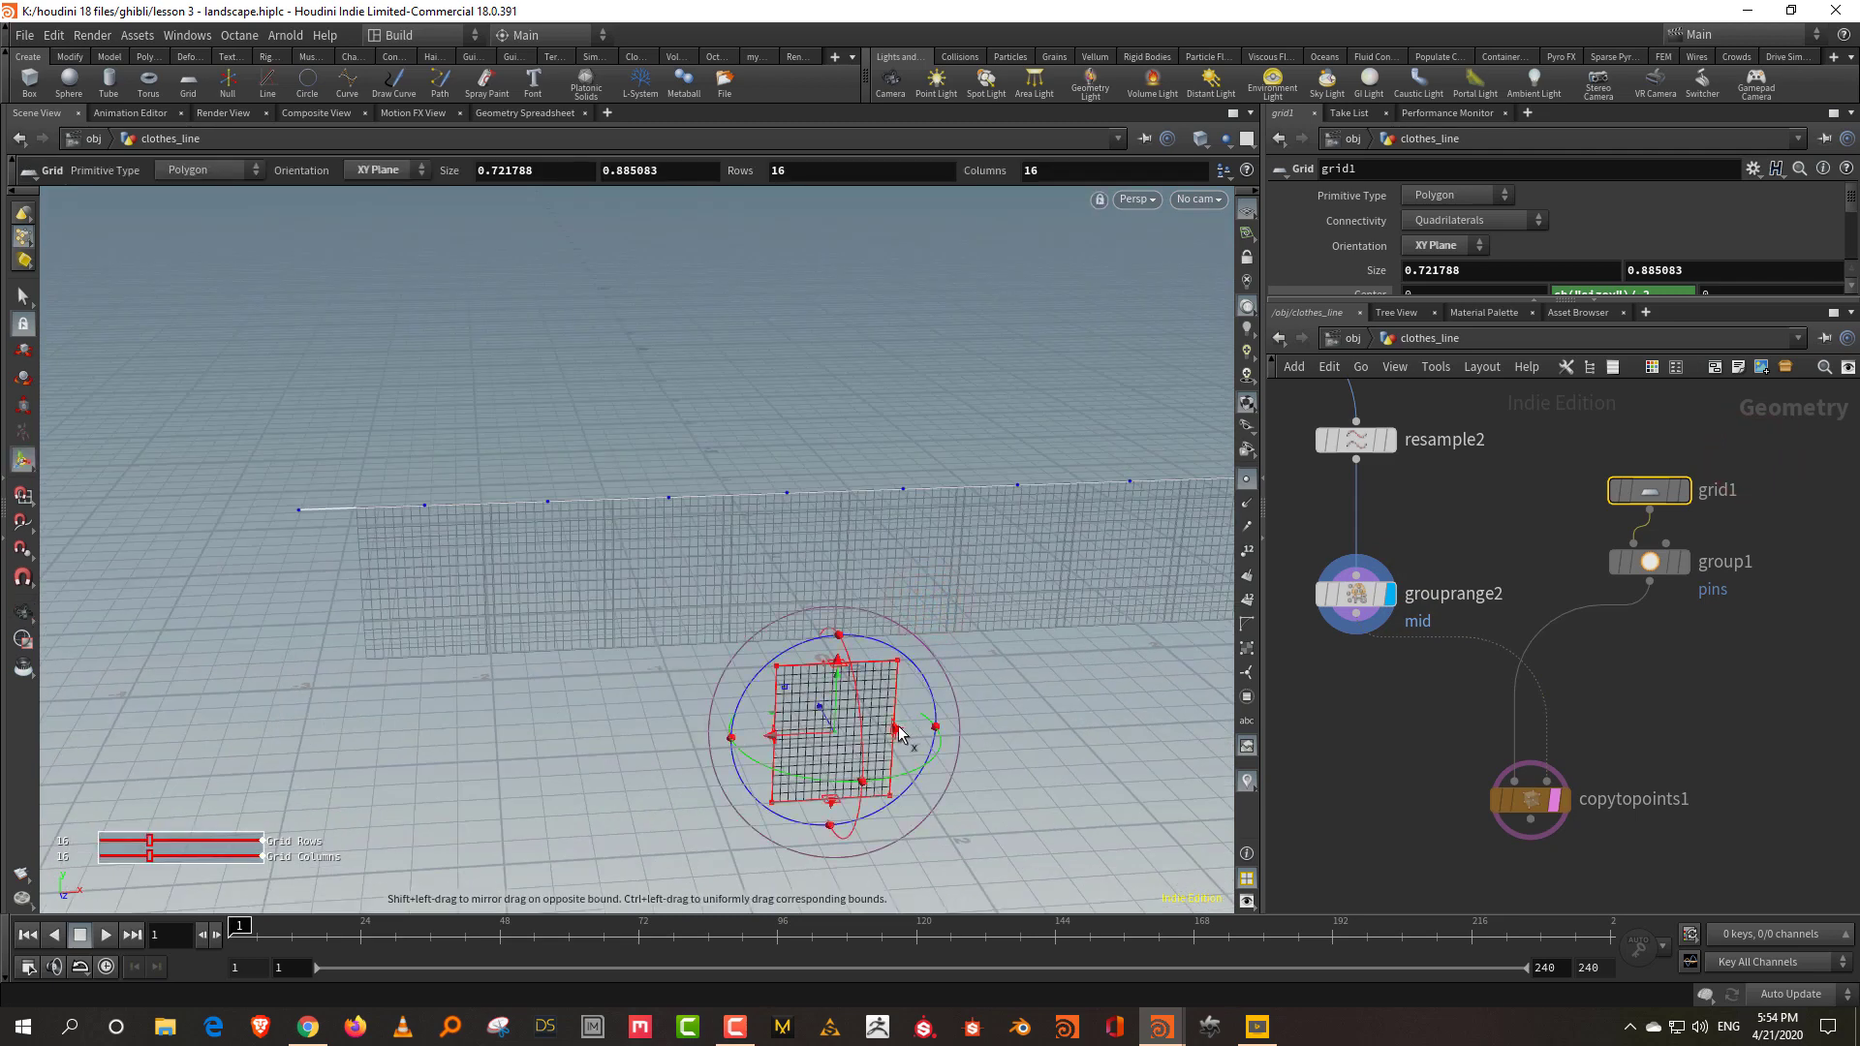
left_click_drag(905, 732, 883, 731)
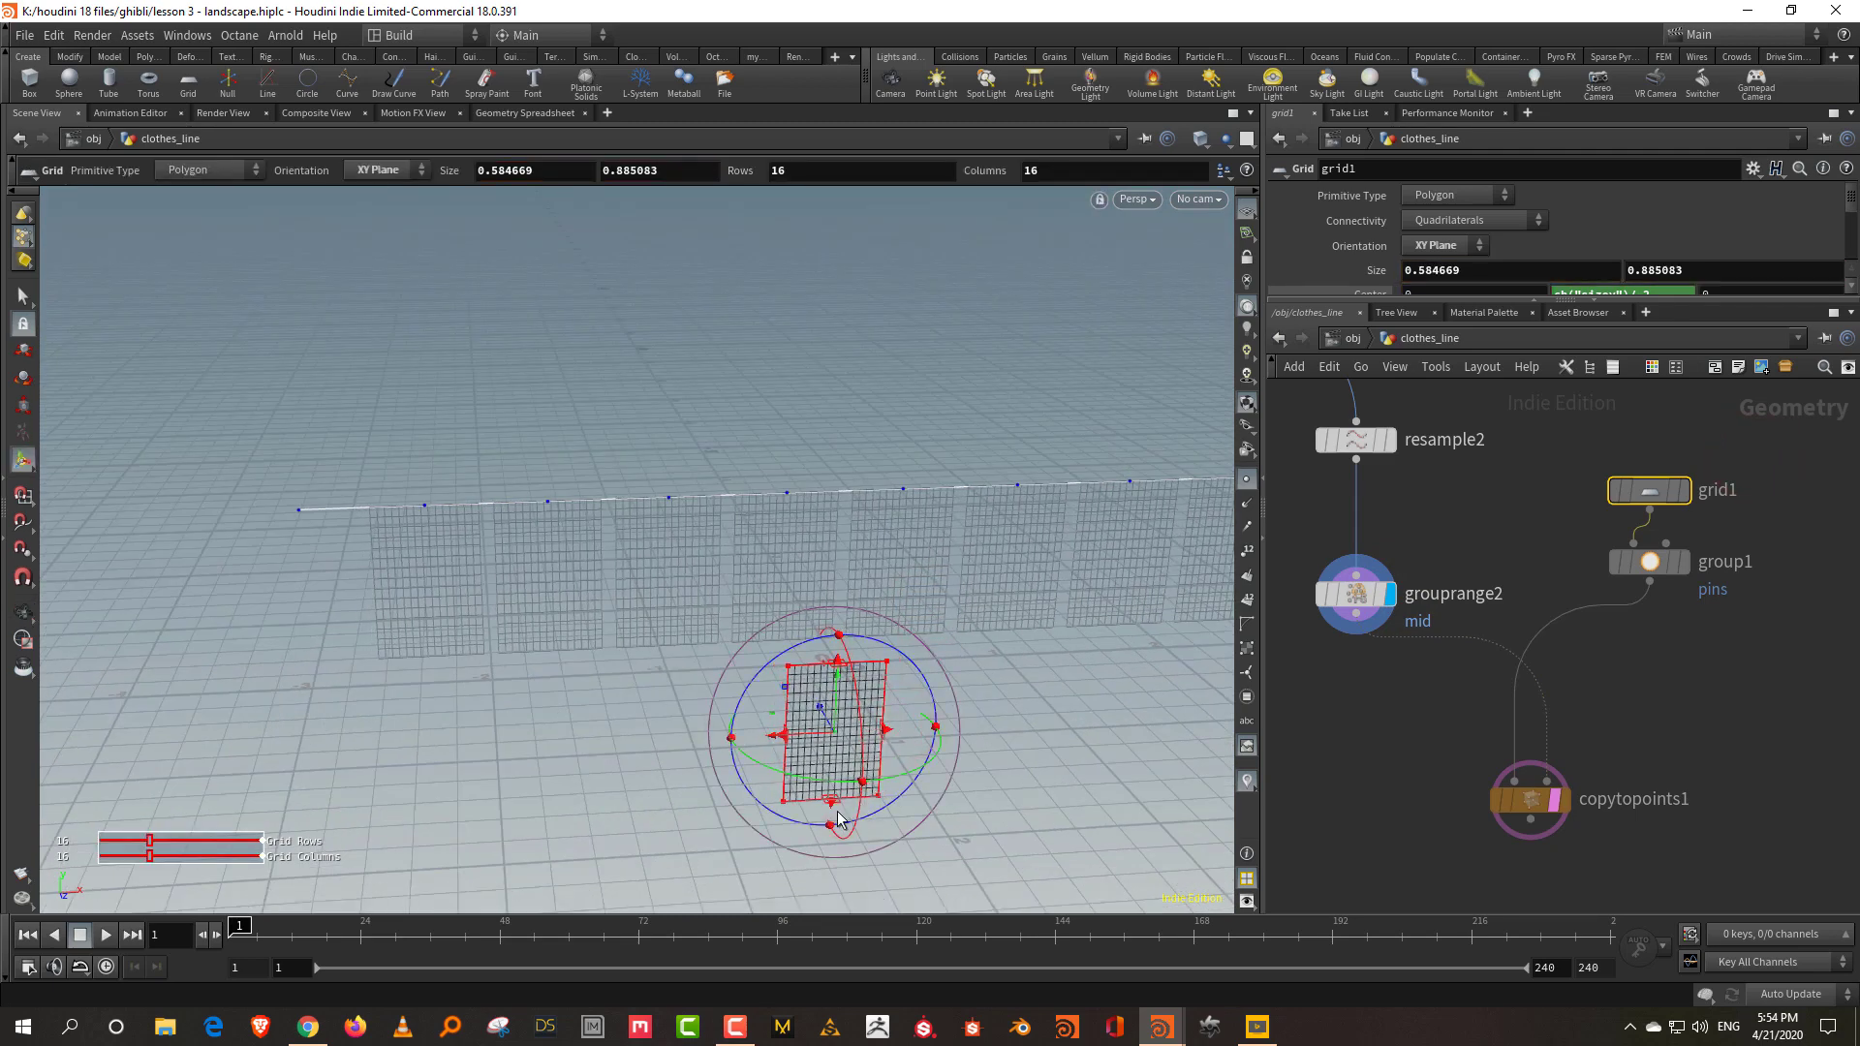
left_click_drag(831, 807, 839, 775)
key("space")
left_click_drag(949, 678, 834, 639)
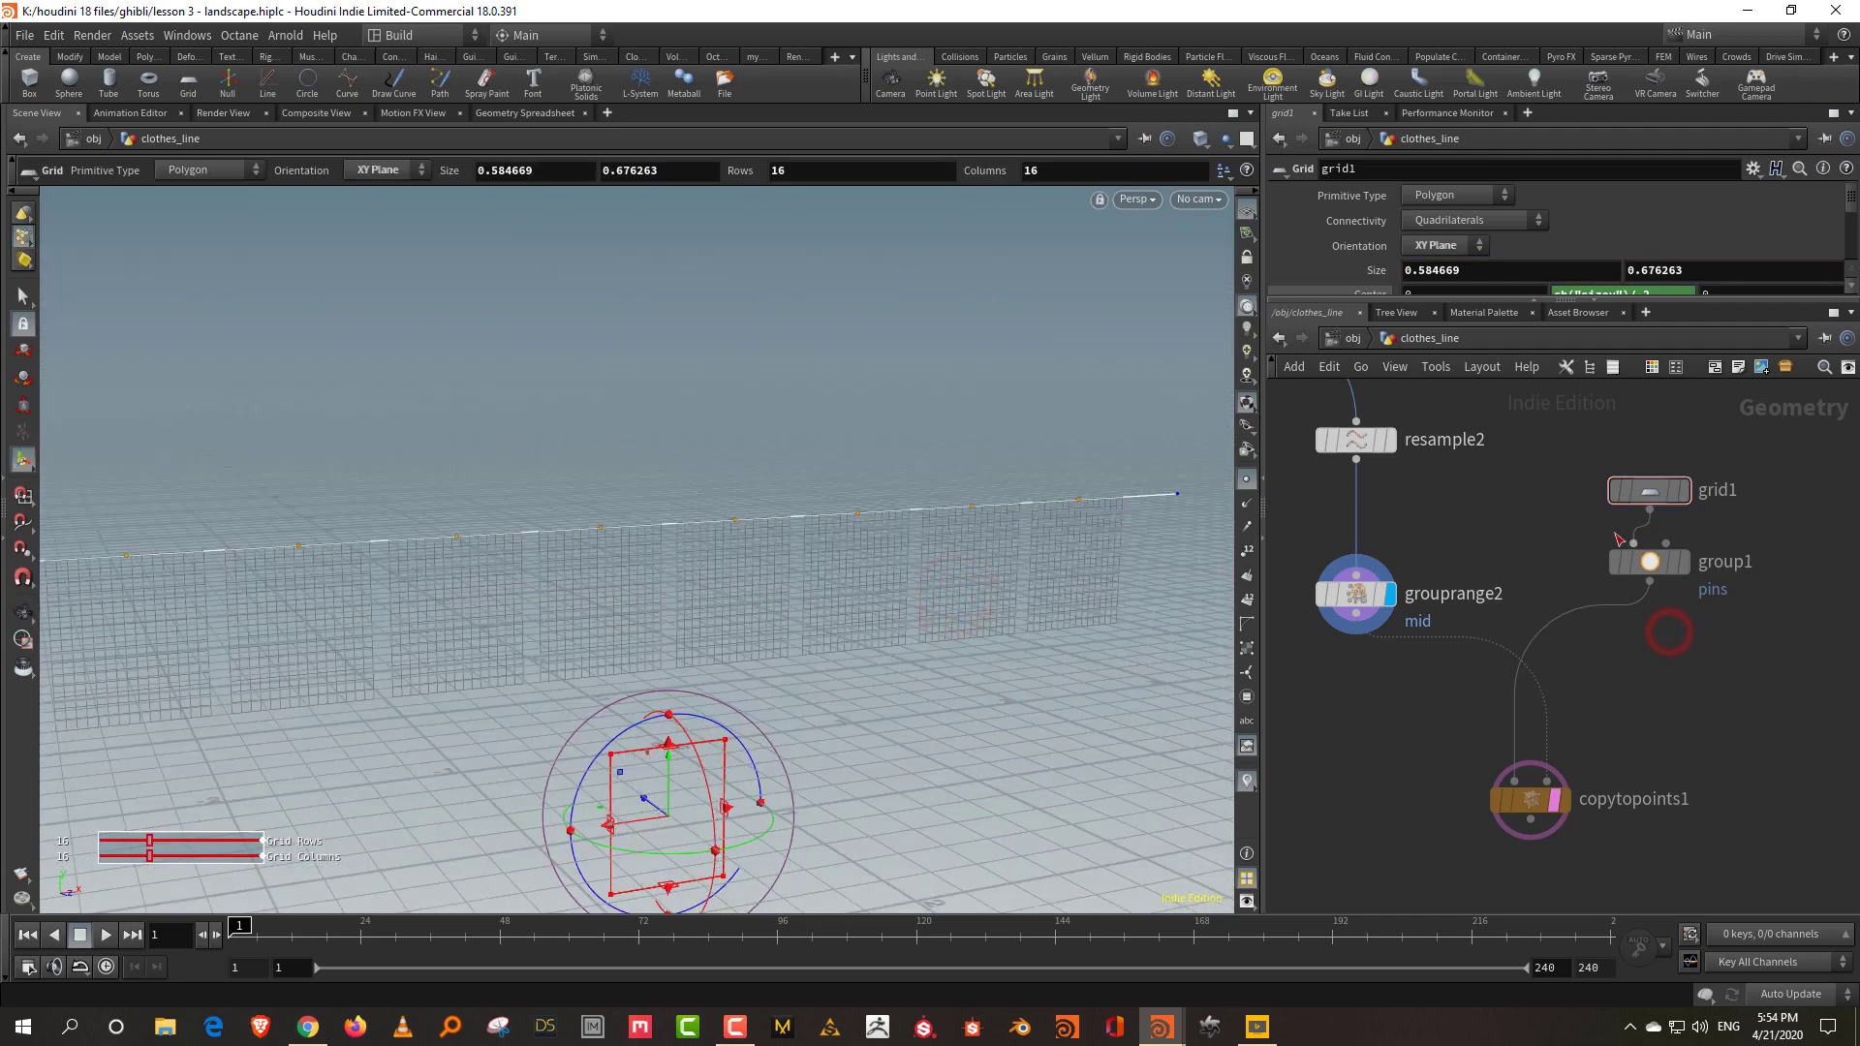
Insert a Transform node between group1 and copytopoints1, move the cloth about 0.037 down in Y, and display copytopoints1.
key("Tab")
type("tr")
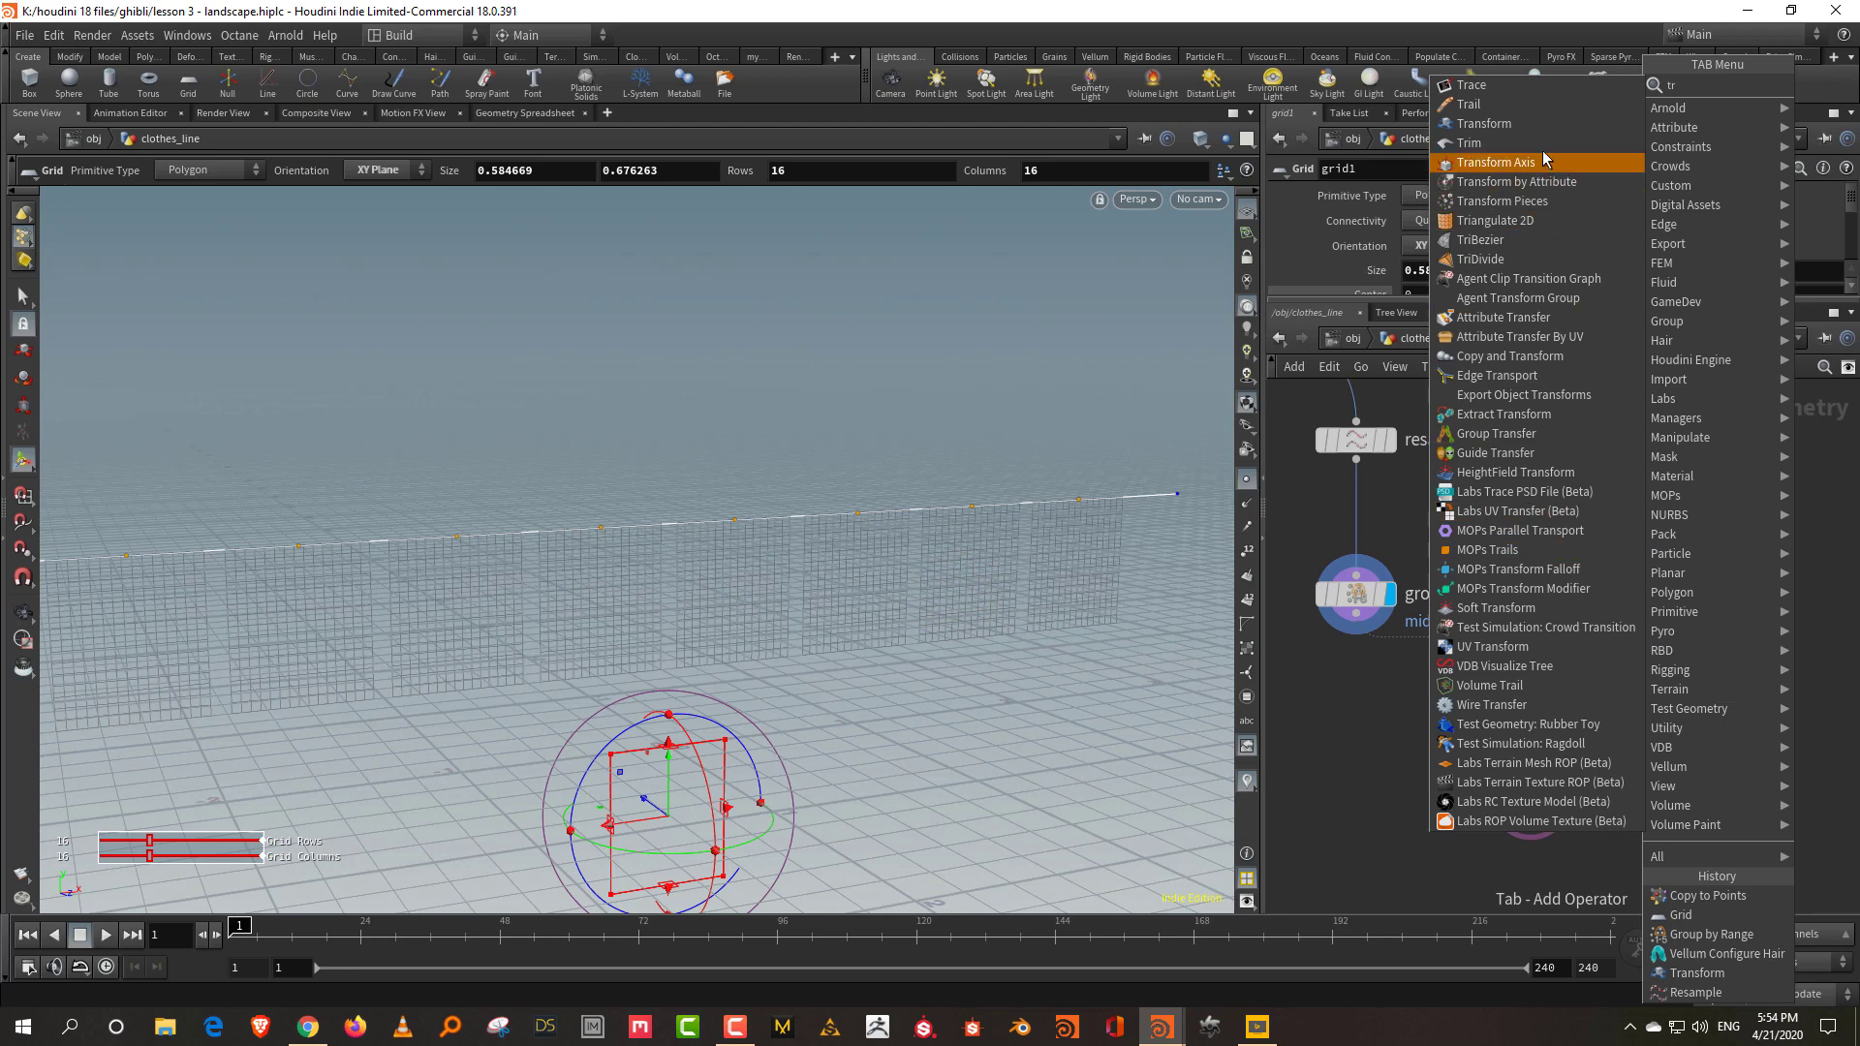
left_click(1484, 123)
left_click(1570, 641)
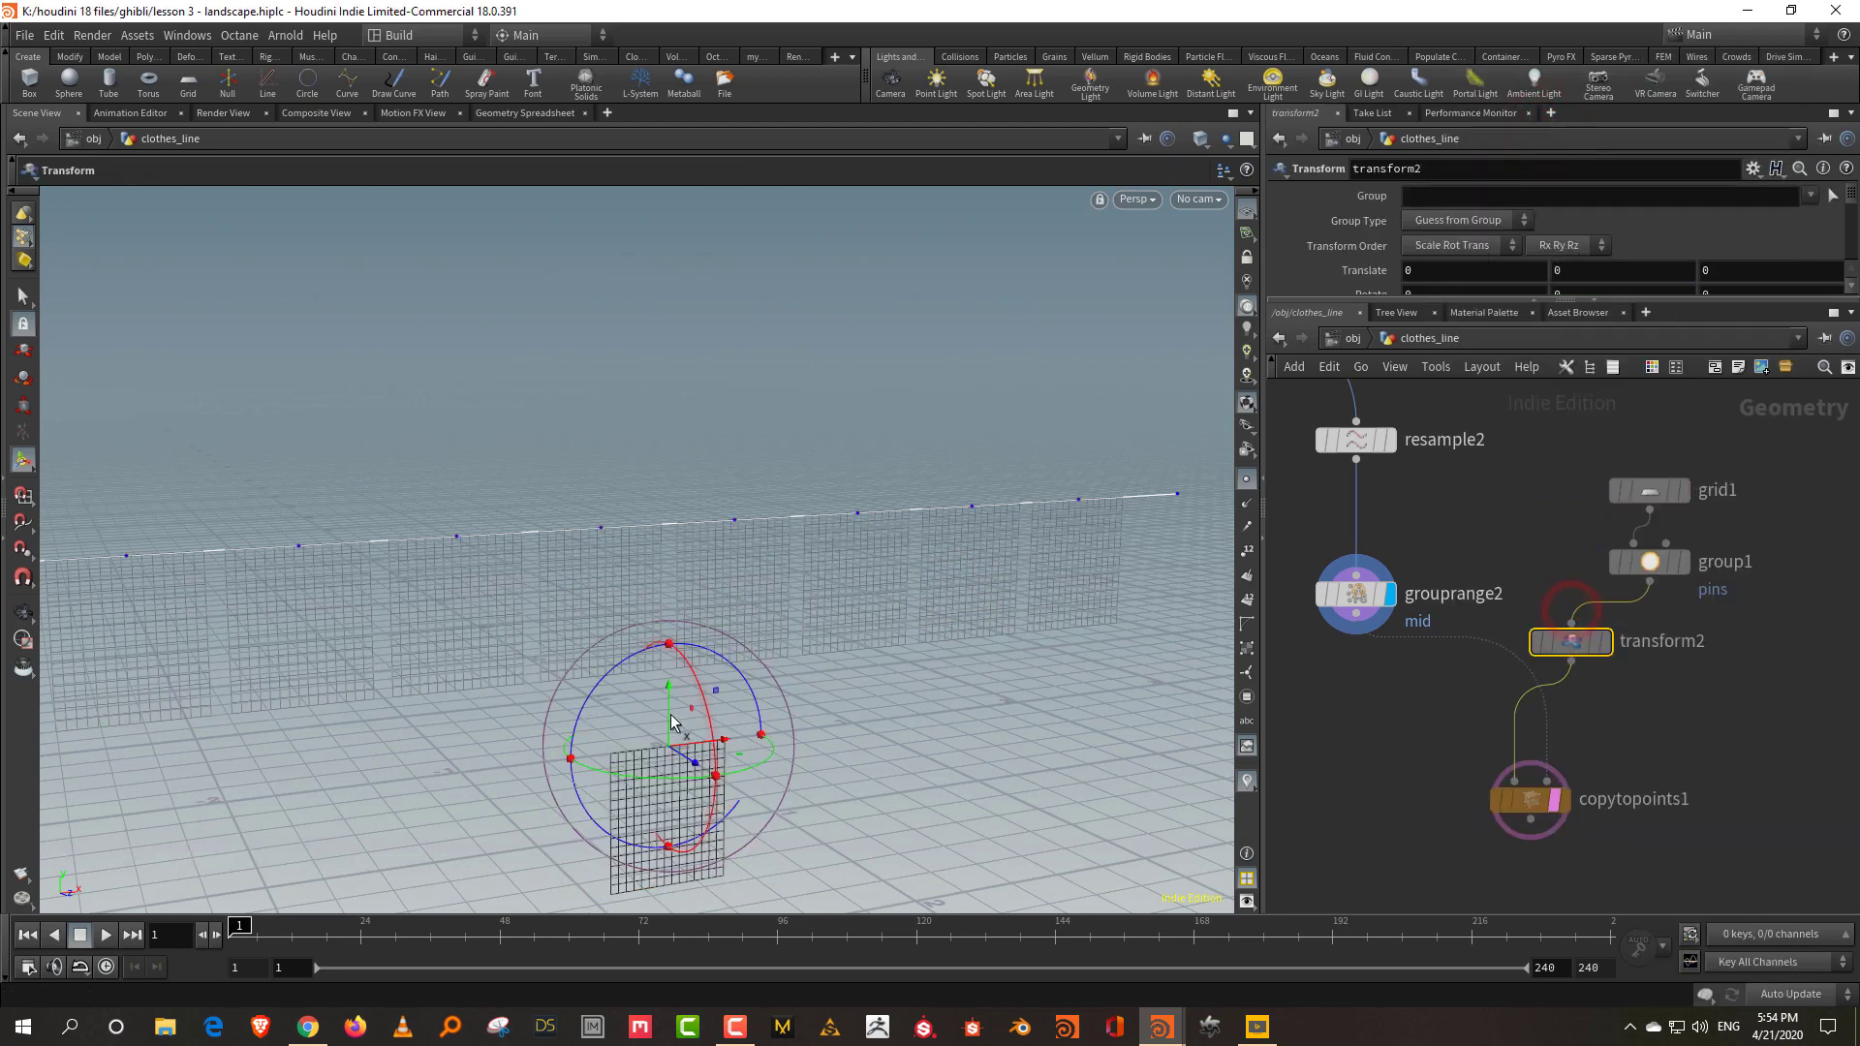
left_click_drag(674, 722, 668, 733)
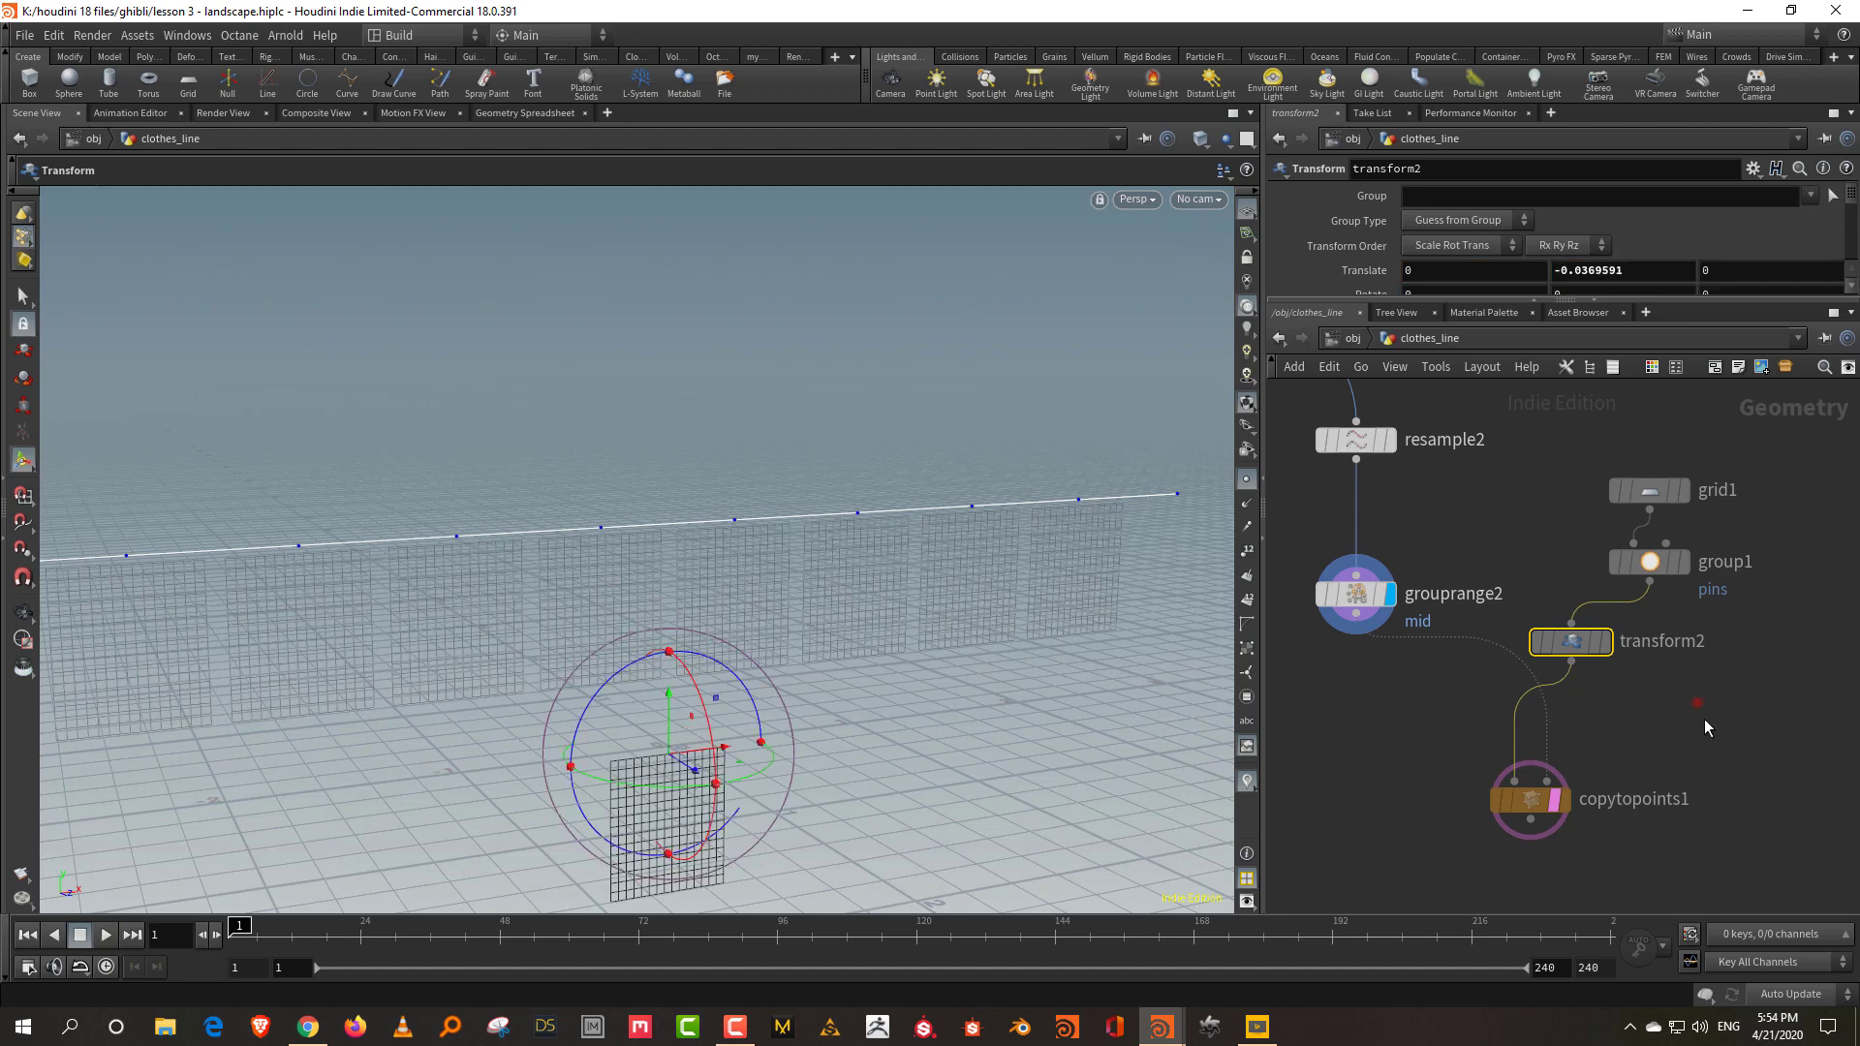
left_click(1560, 799)
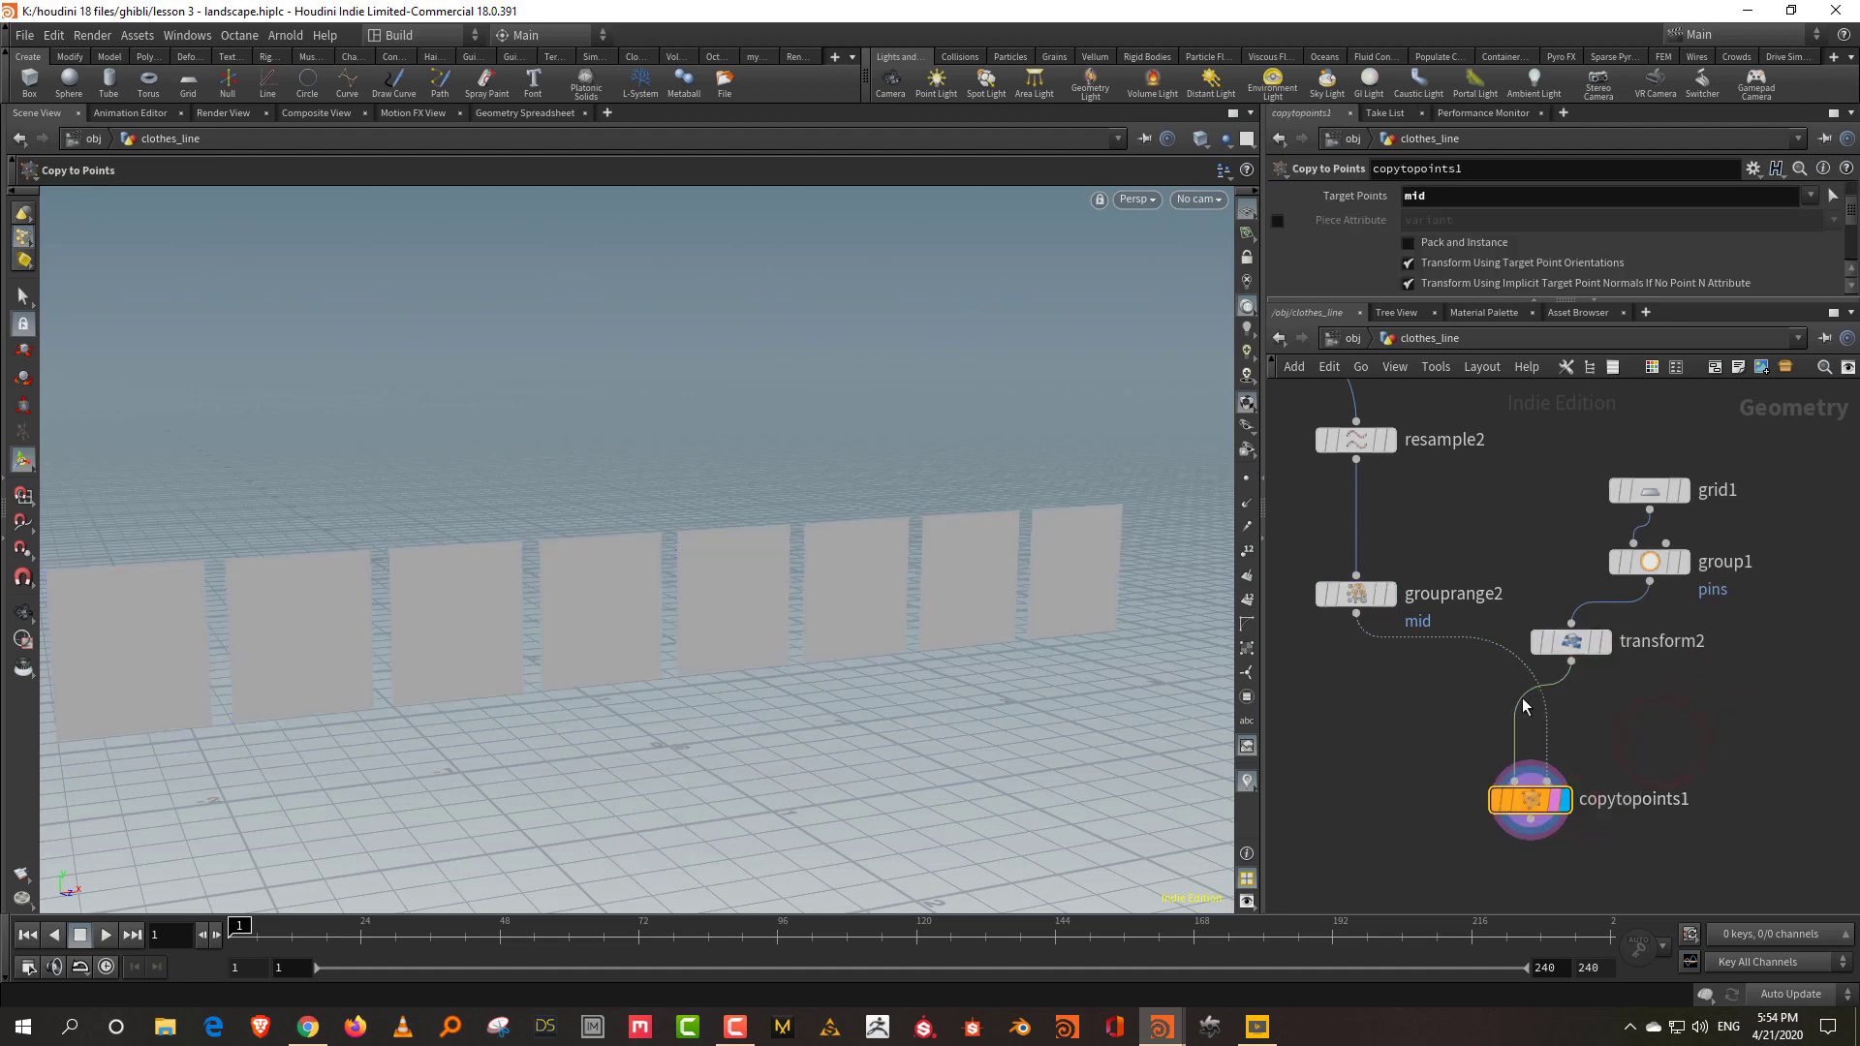
Rearrange the network by moving the grid1, group1 and transform2 branch farther from grouprange2 and copytopoints1 lower.
middle_click_drag(1524, 705, 1505, 792)
left_click_drag(1536, 549, 1748, 601)
left_click(1626, 581)
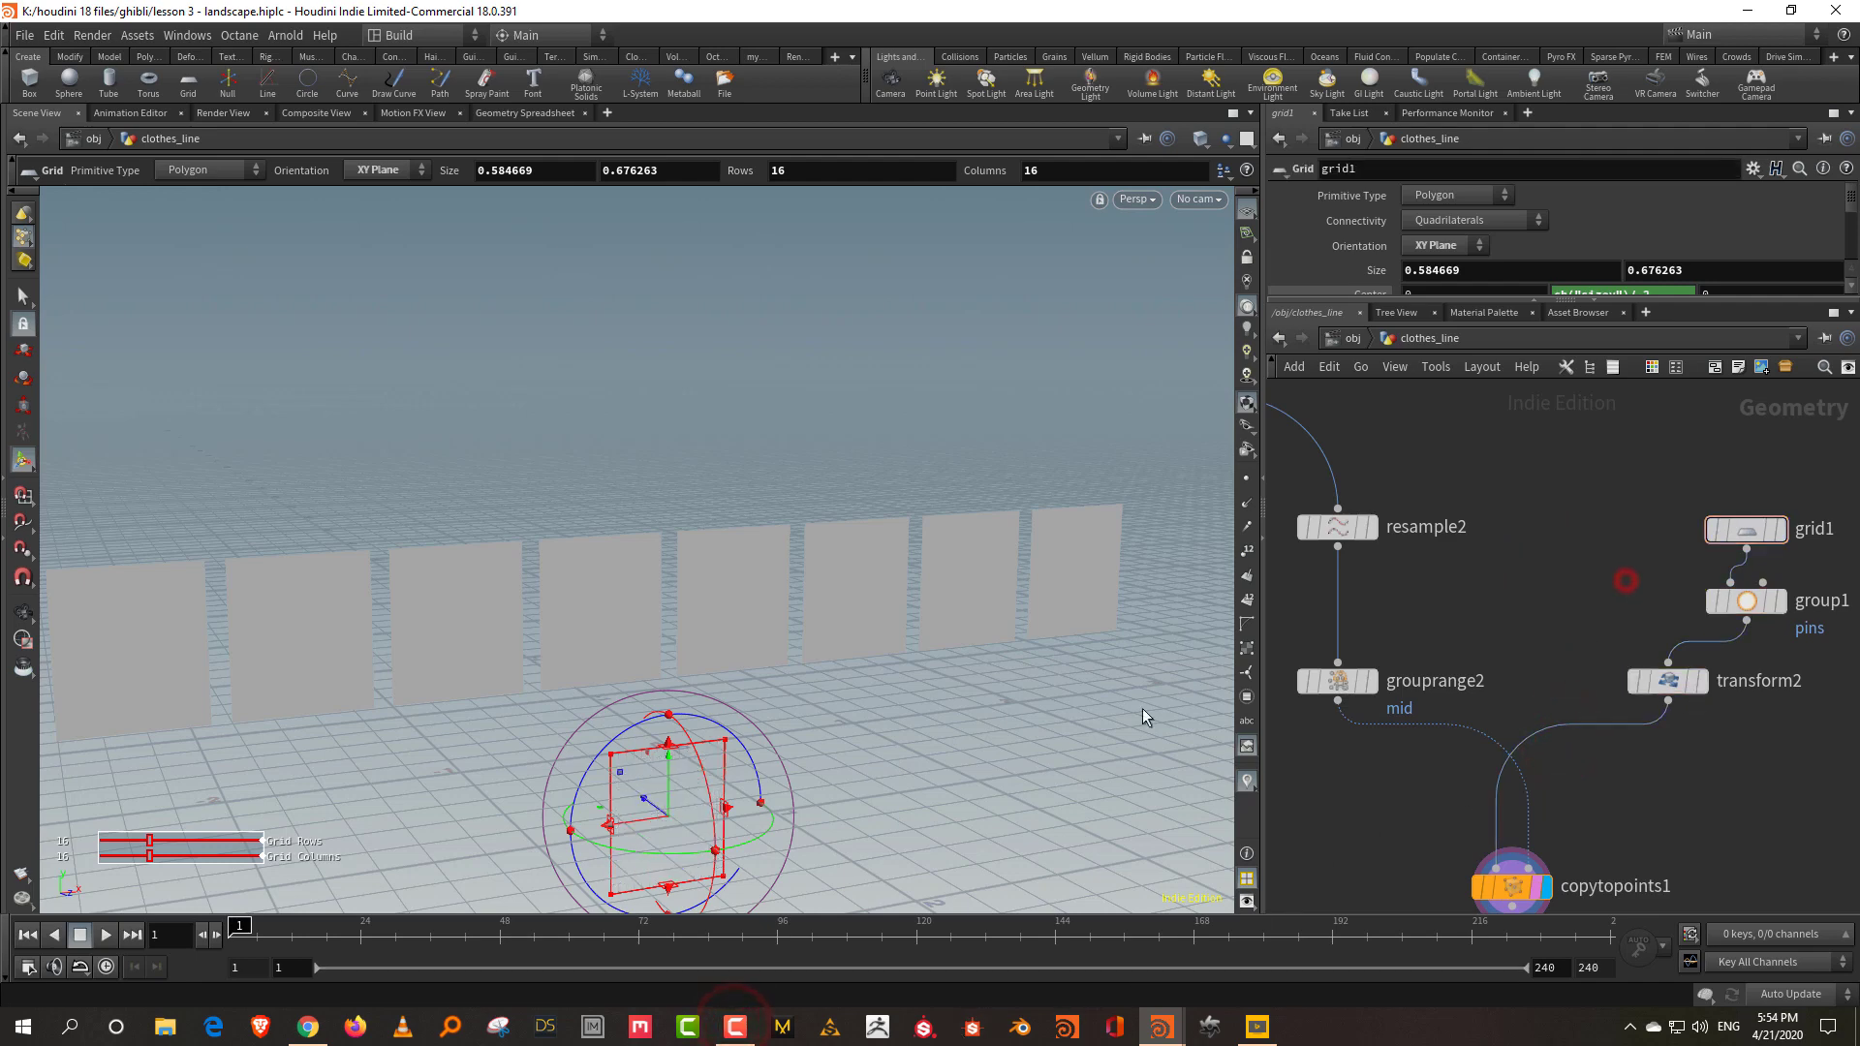
left_click_drag(1142, 717, 1059, 652, "alt")
middle_click_drag(1555, 520, 1584, 428)
left_click_drag(1536, 755, 1565, 846)
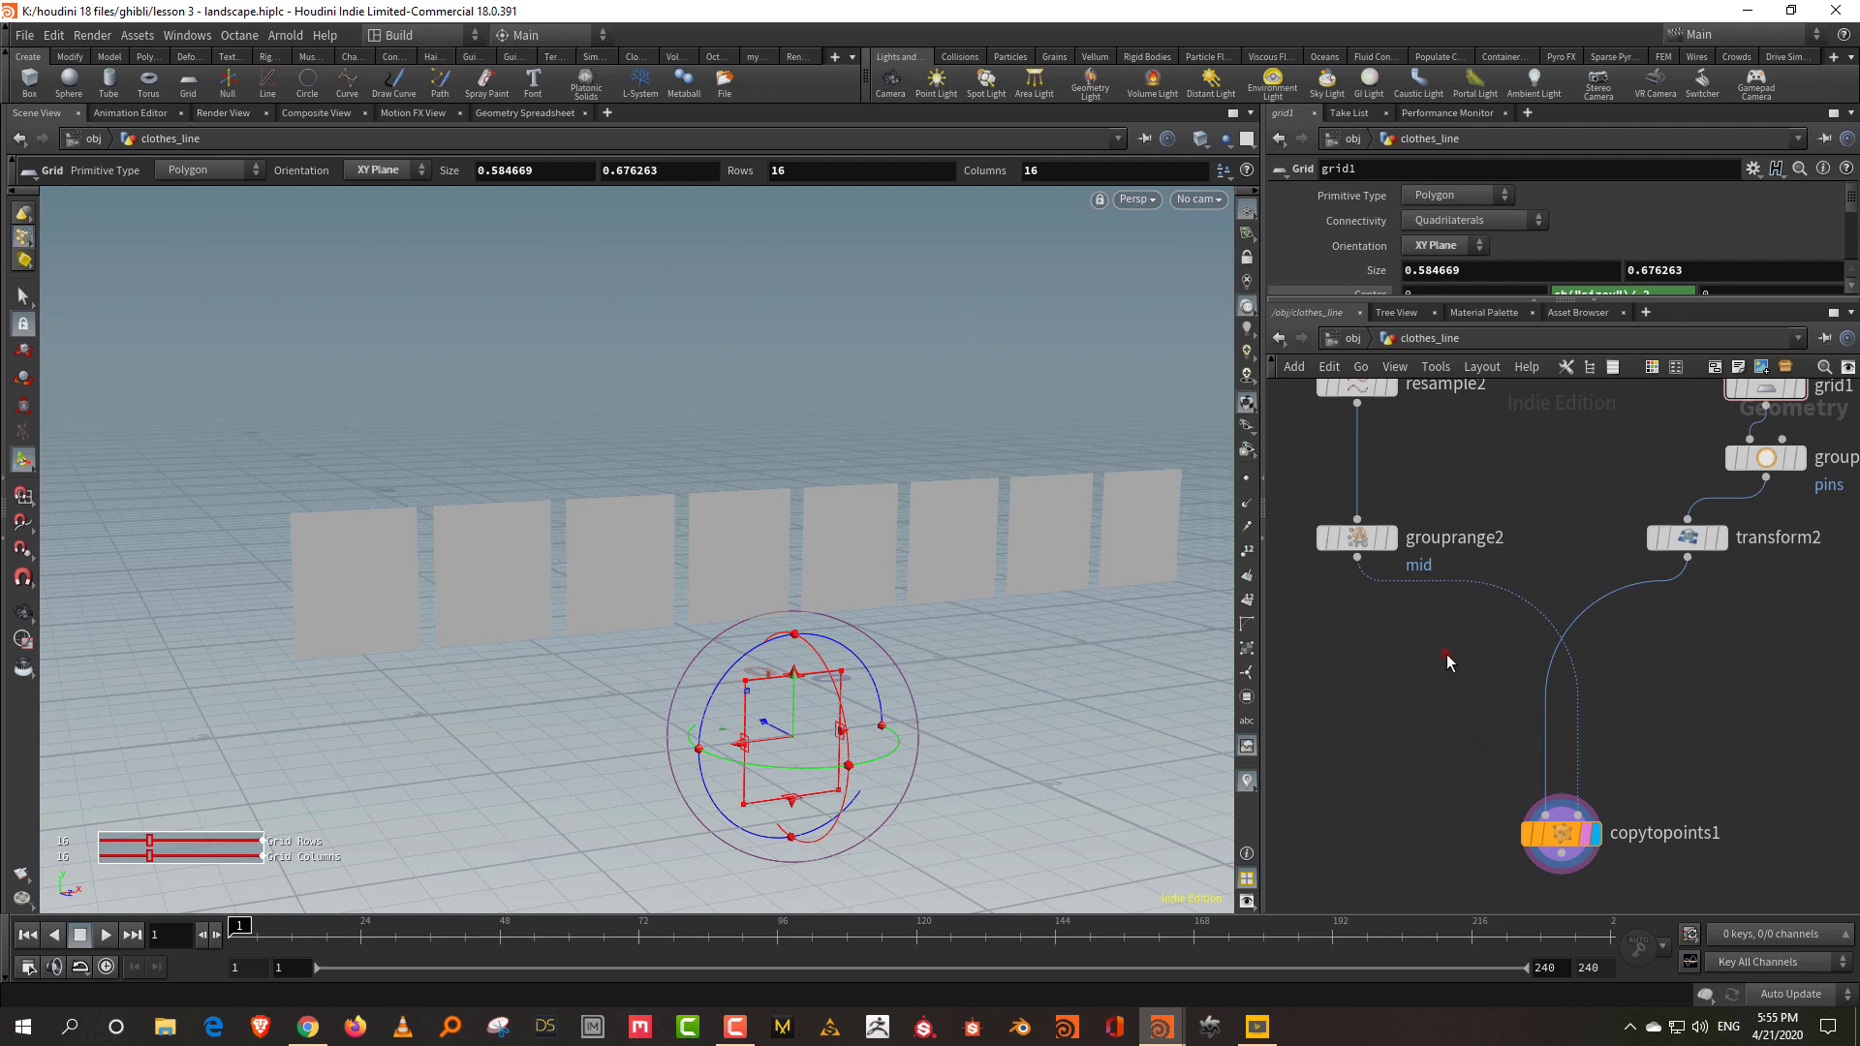
Insert an Attribute Wrangle between grouprange2 and copytopoints1 and enlarge the parameter area to show its code field.
key("Tab")
type("wrang")
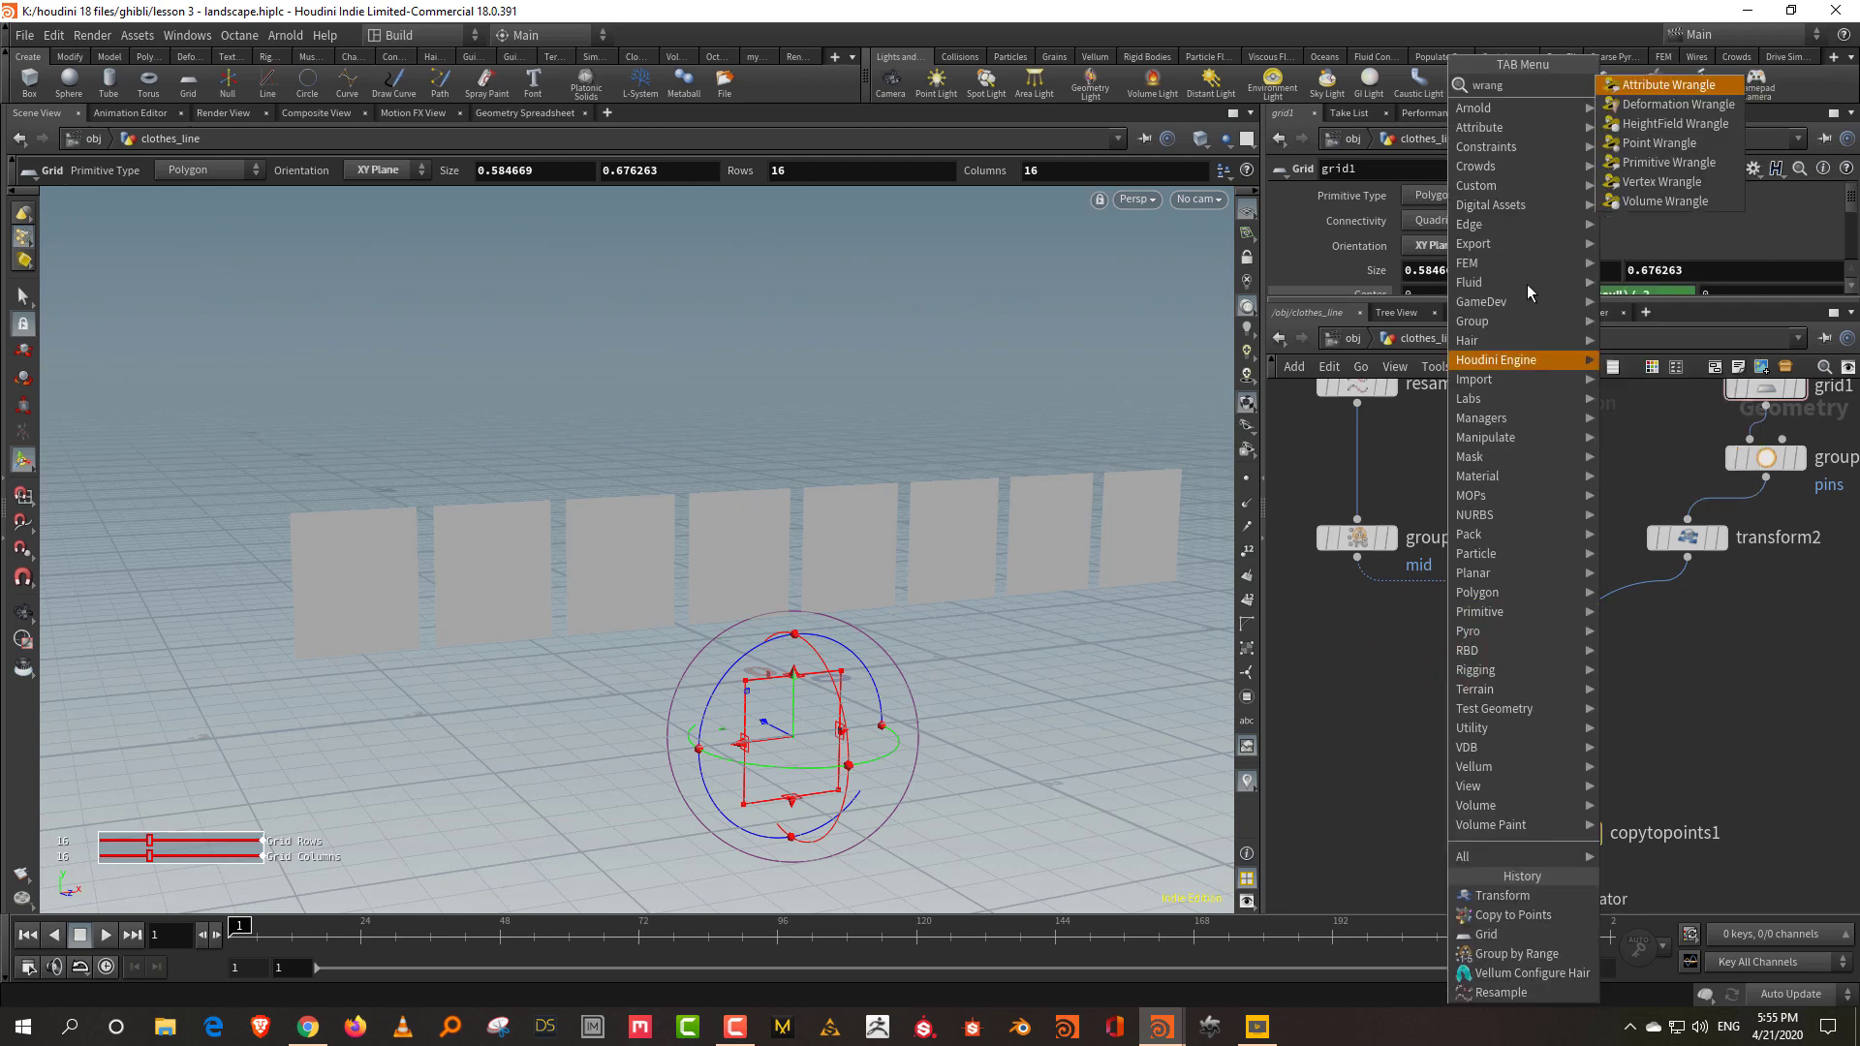
left_click(1668, 84)
left_click_drag(1504, 620, 1405, 627)
left_click(1441, 300)
left_click(1413, 335)
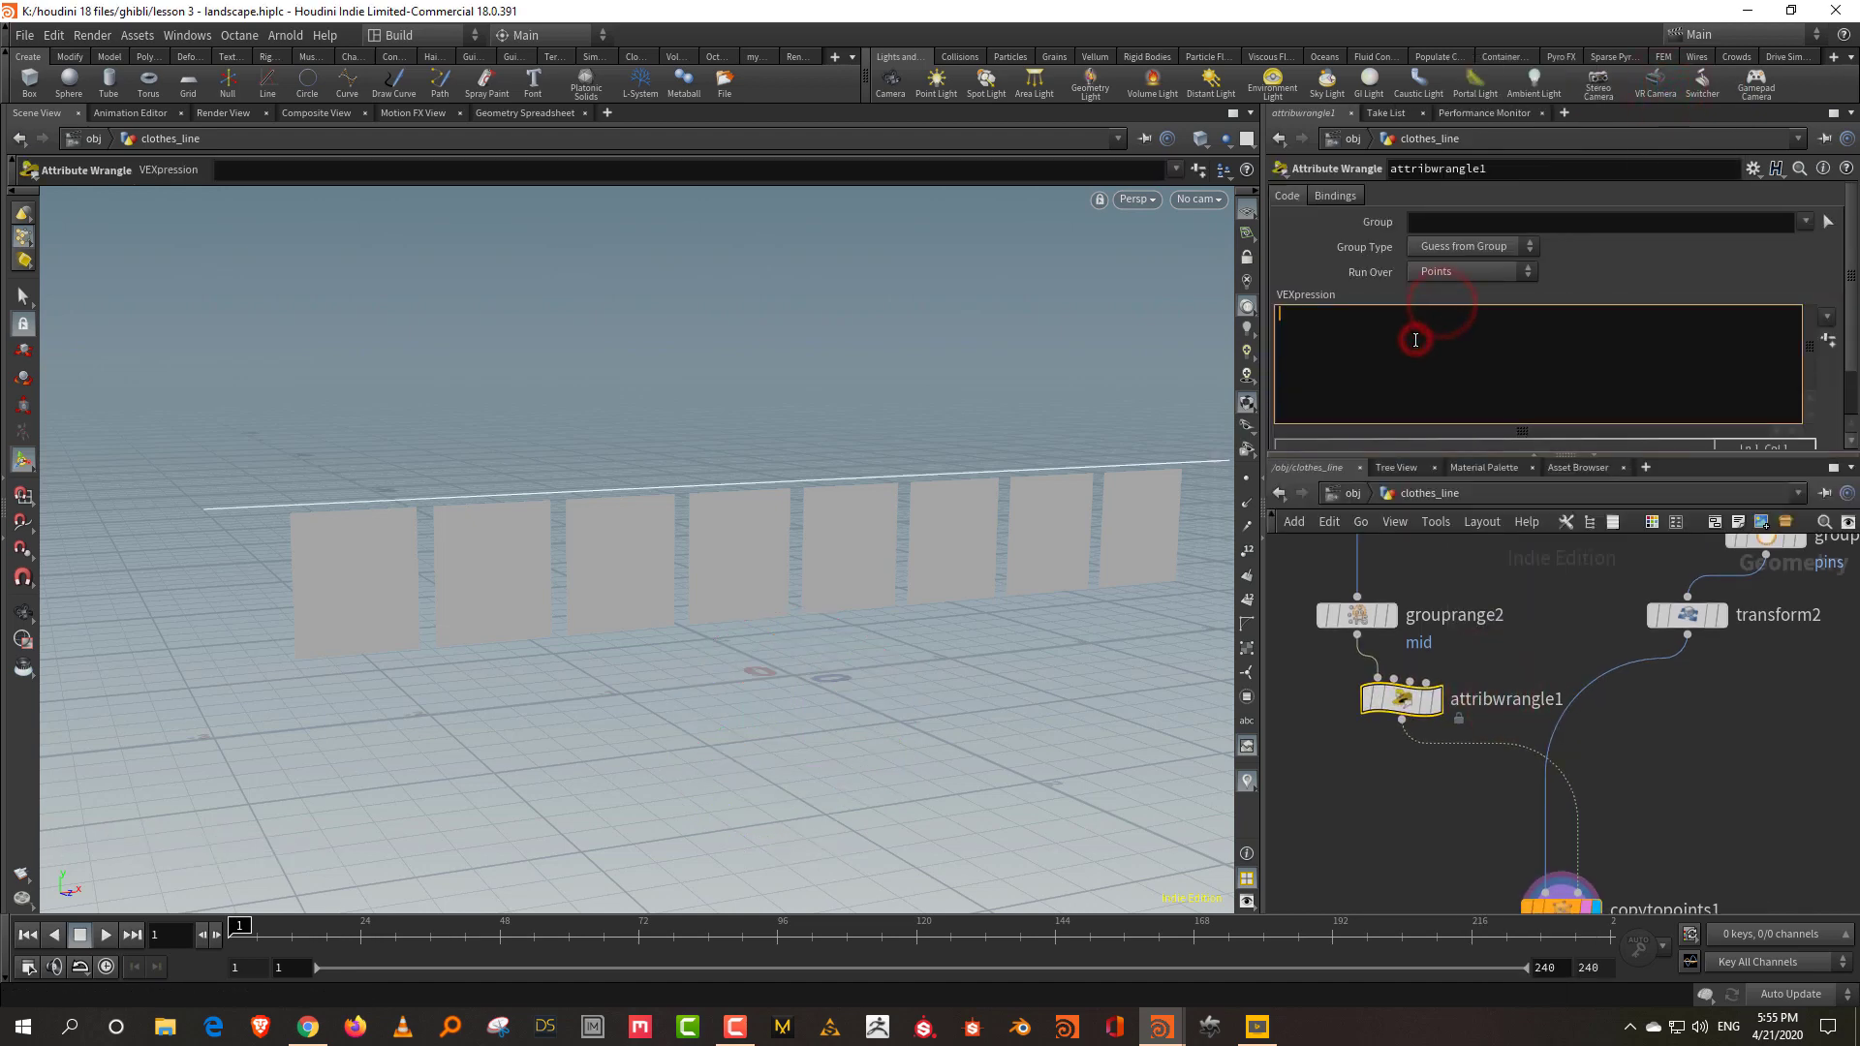
type("f@rand")
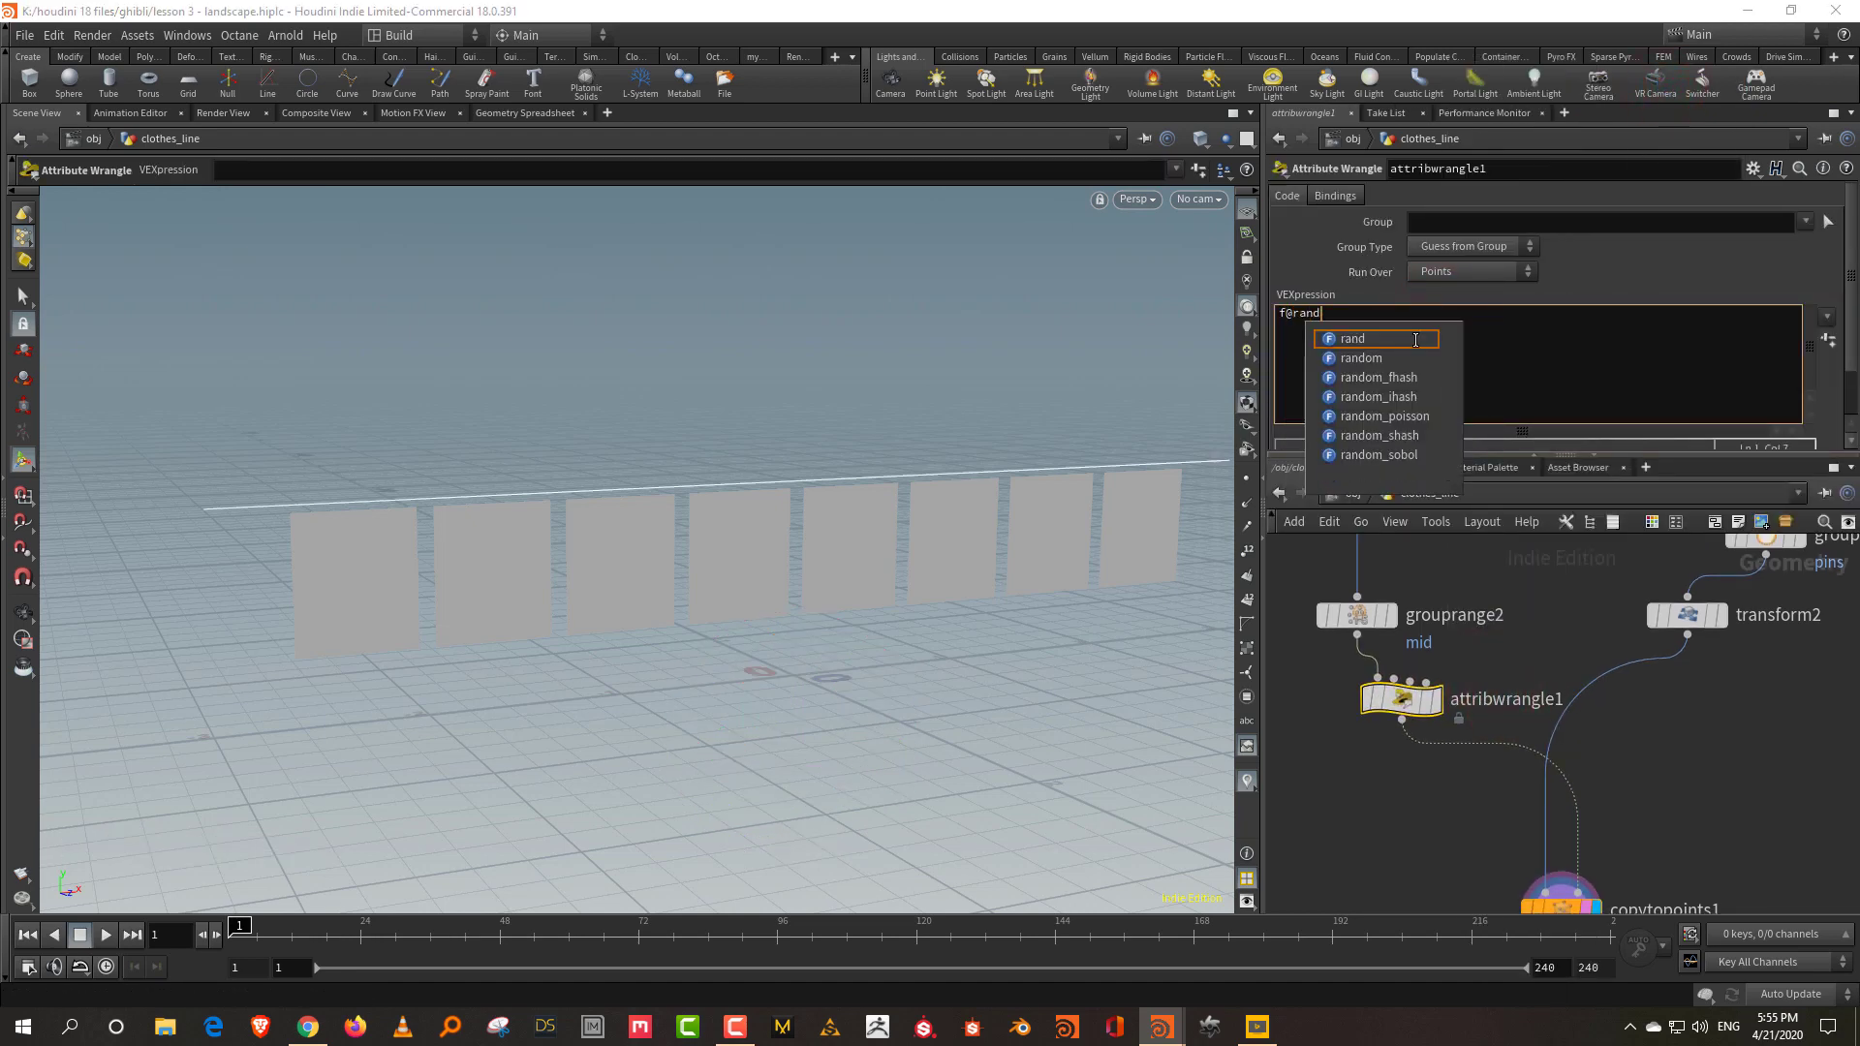
key("BackSpace")
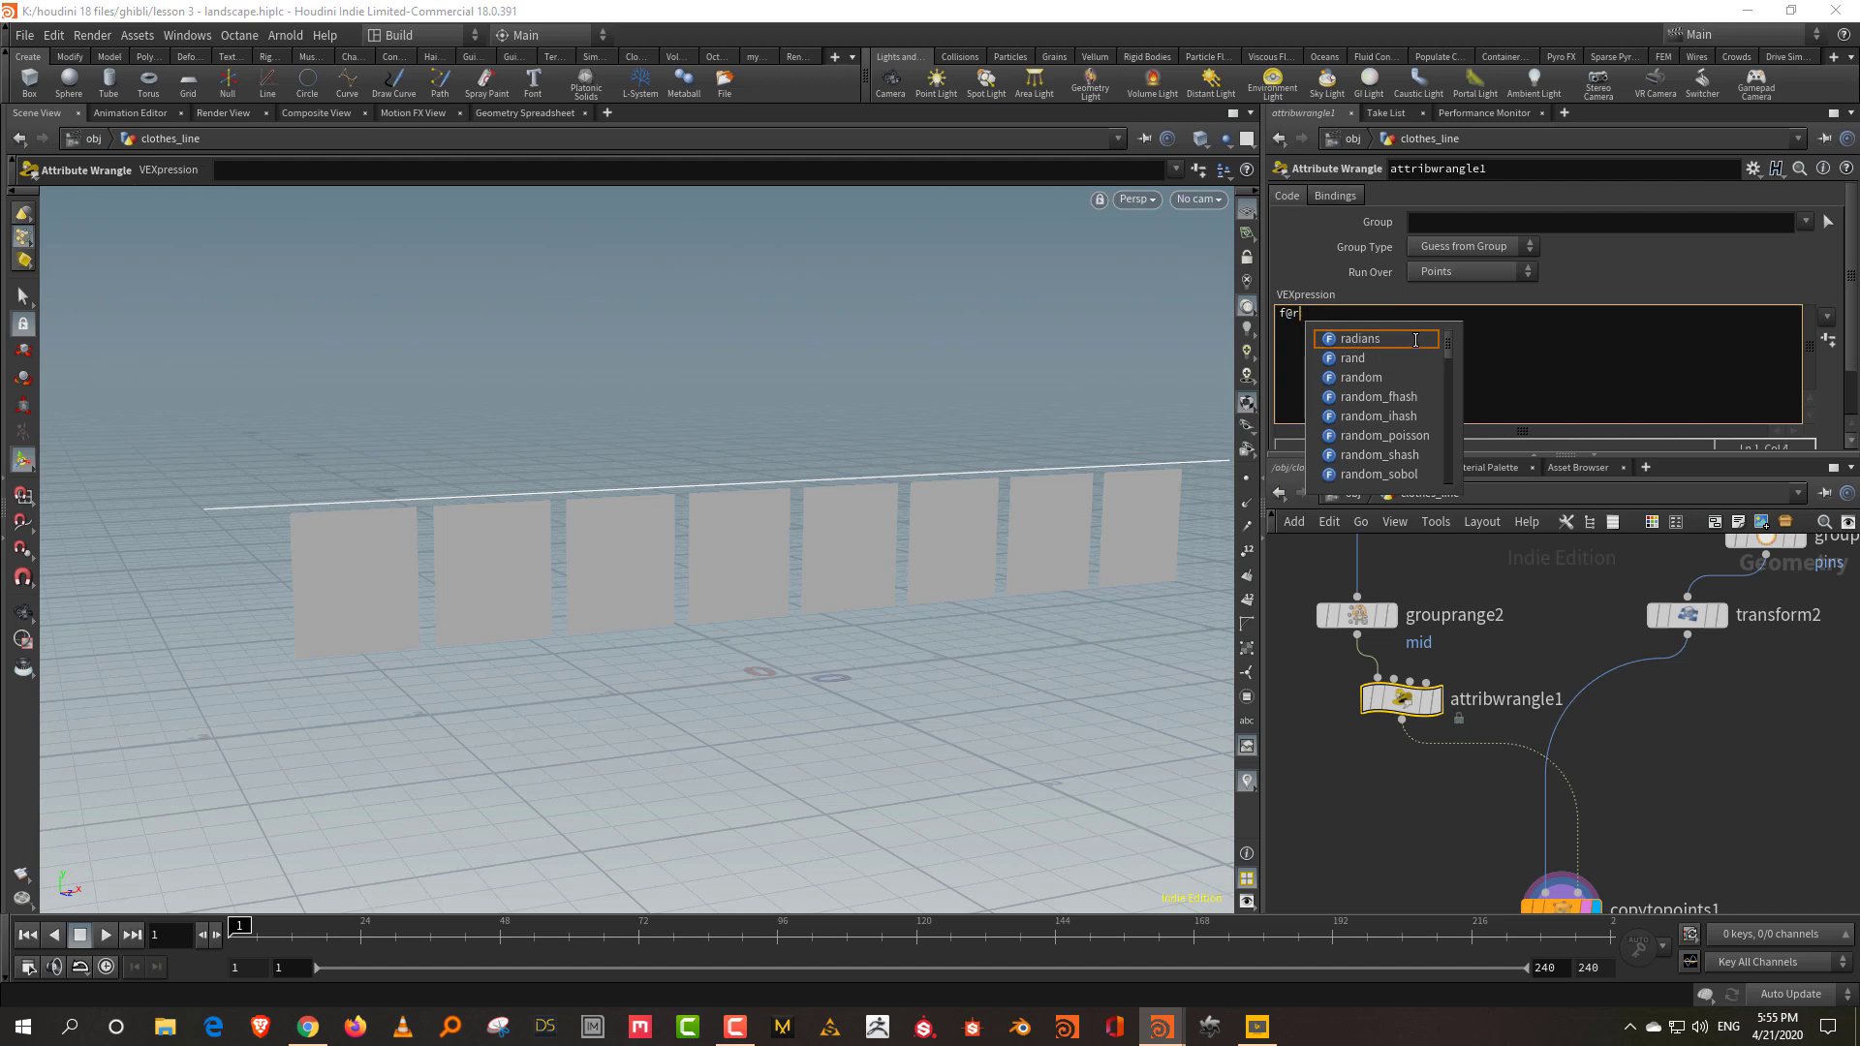
type("= ")
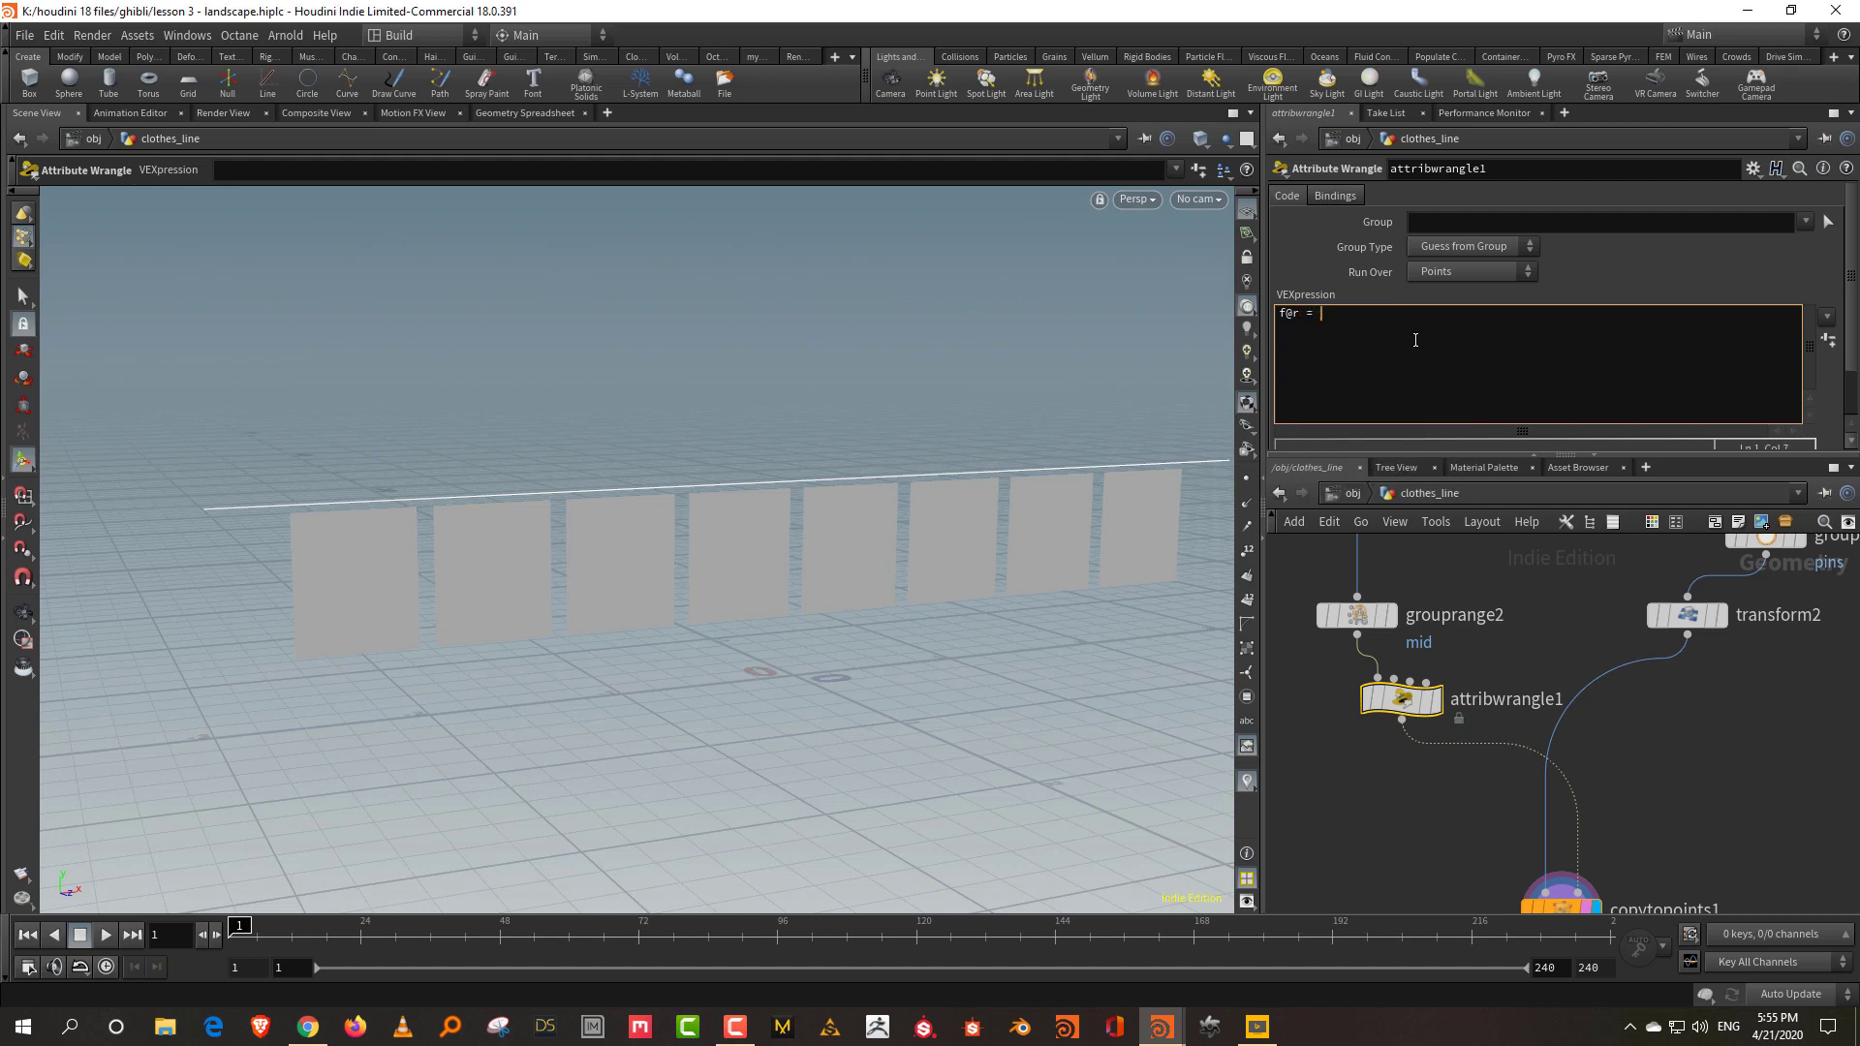
type("rand(")
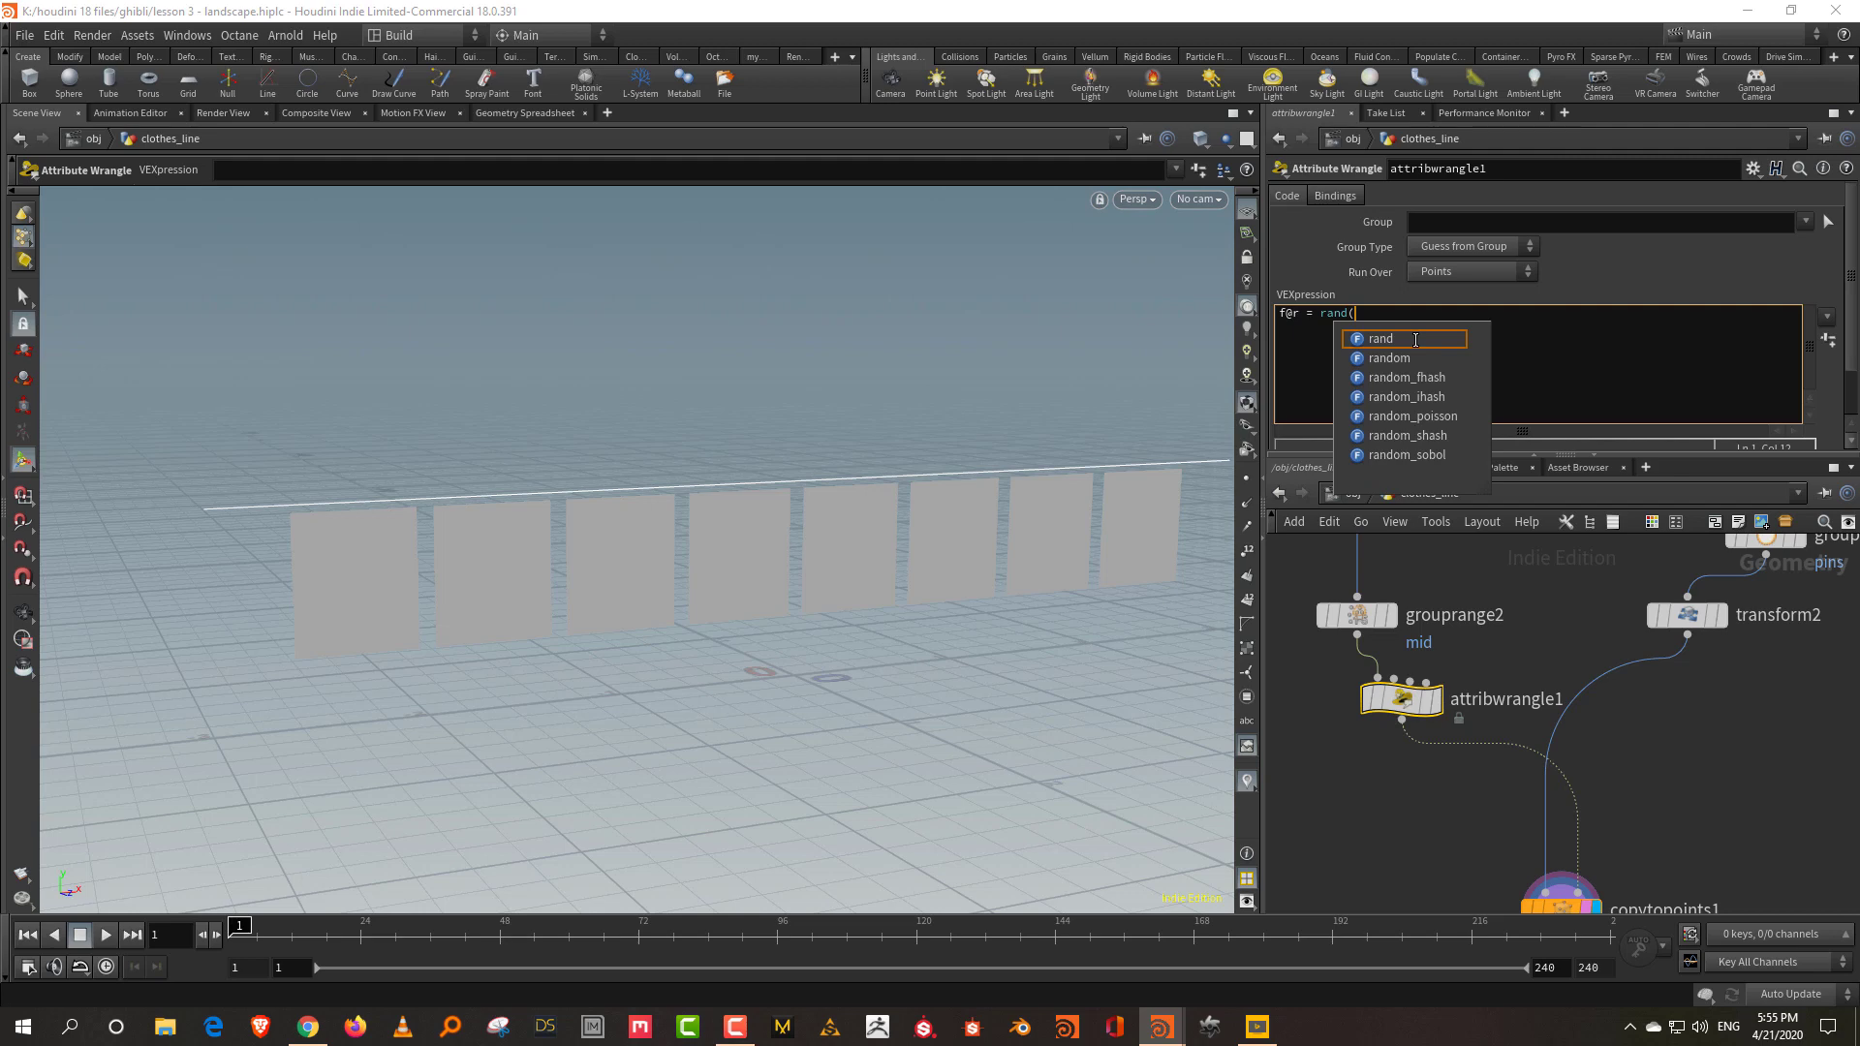
type("@ptnum)")
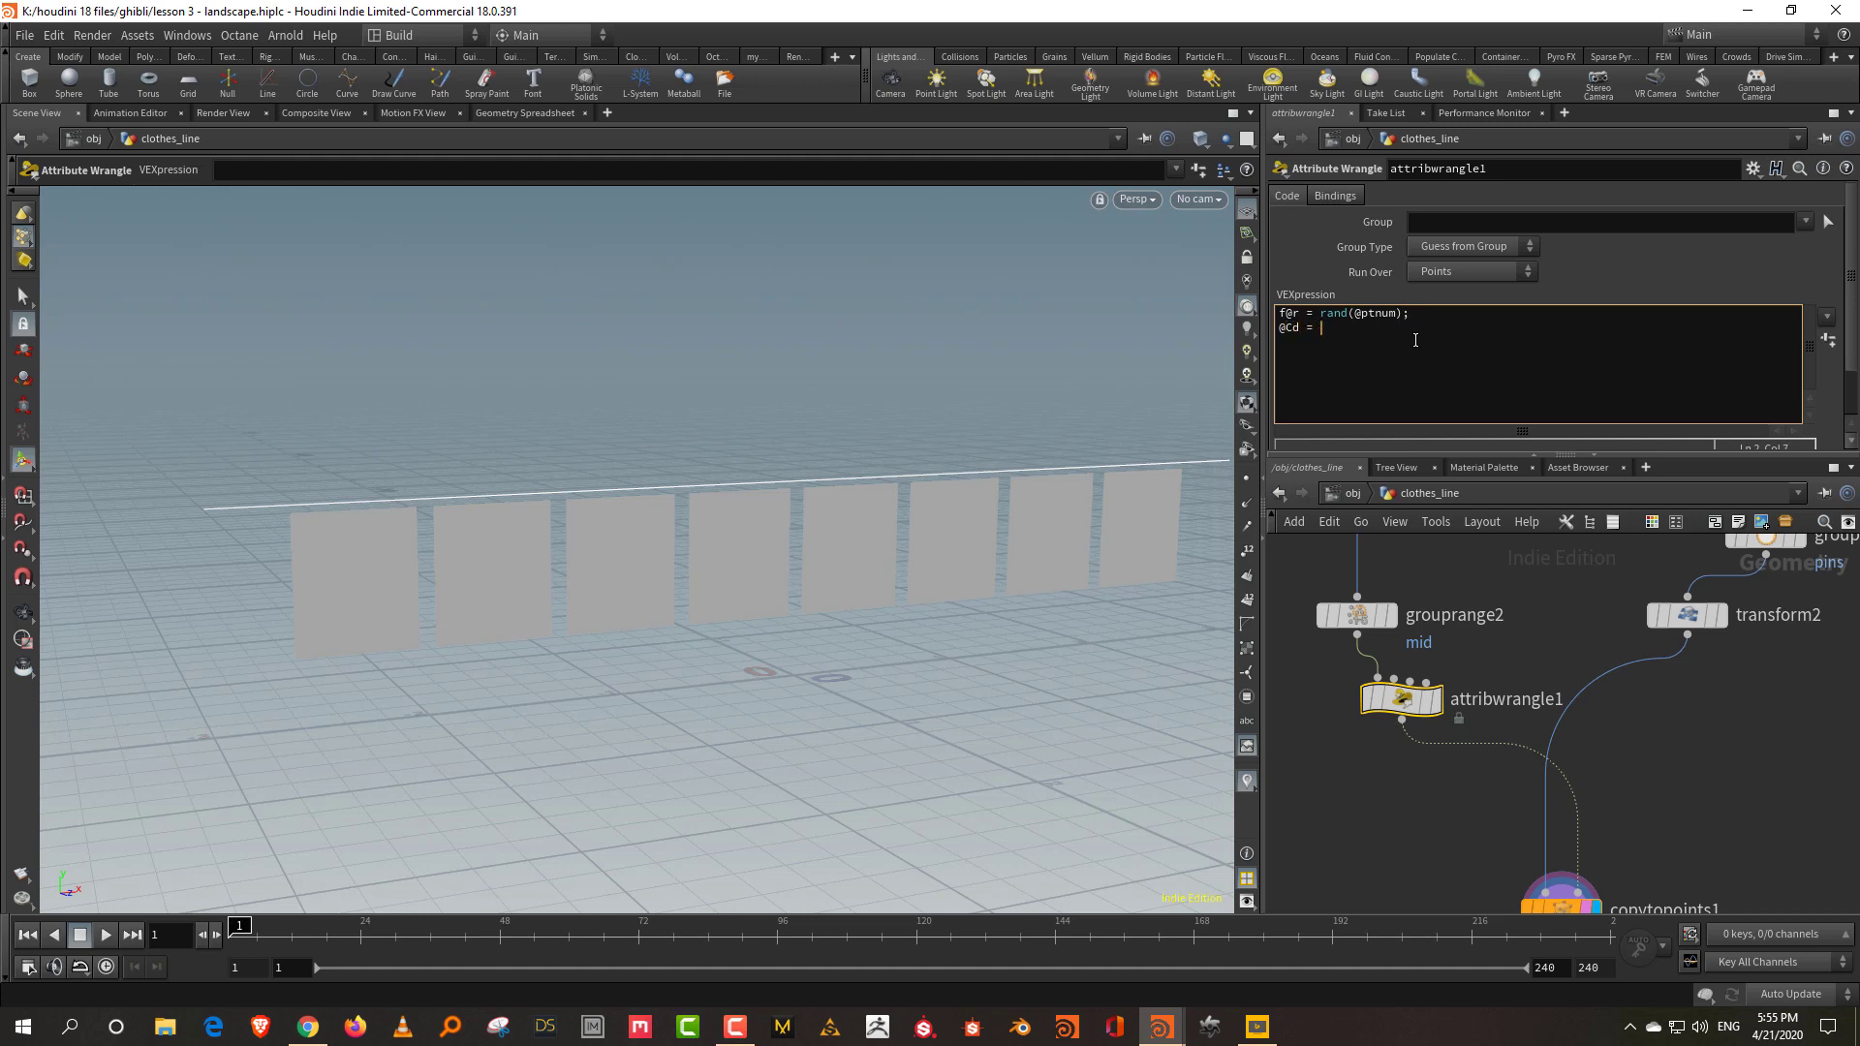
type("r;")
left_click(1670, 736)
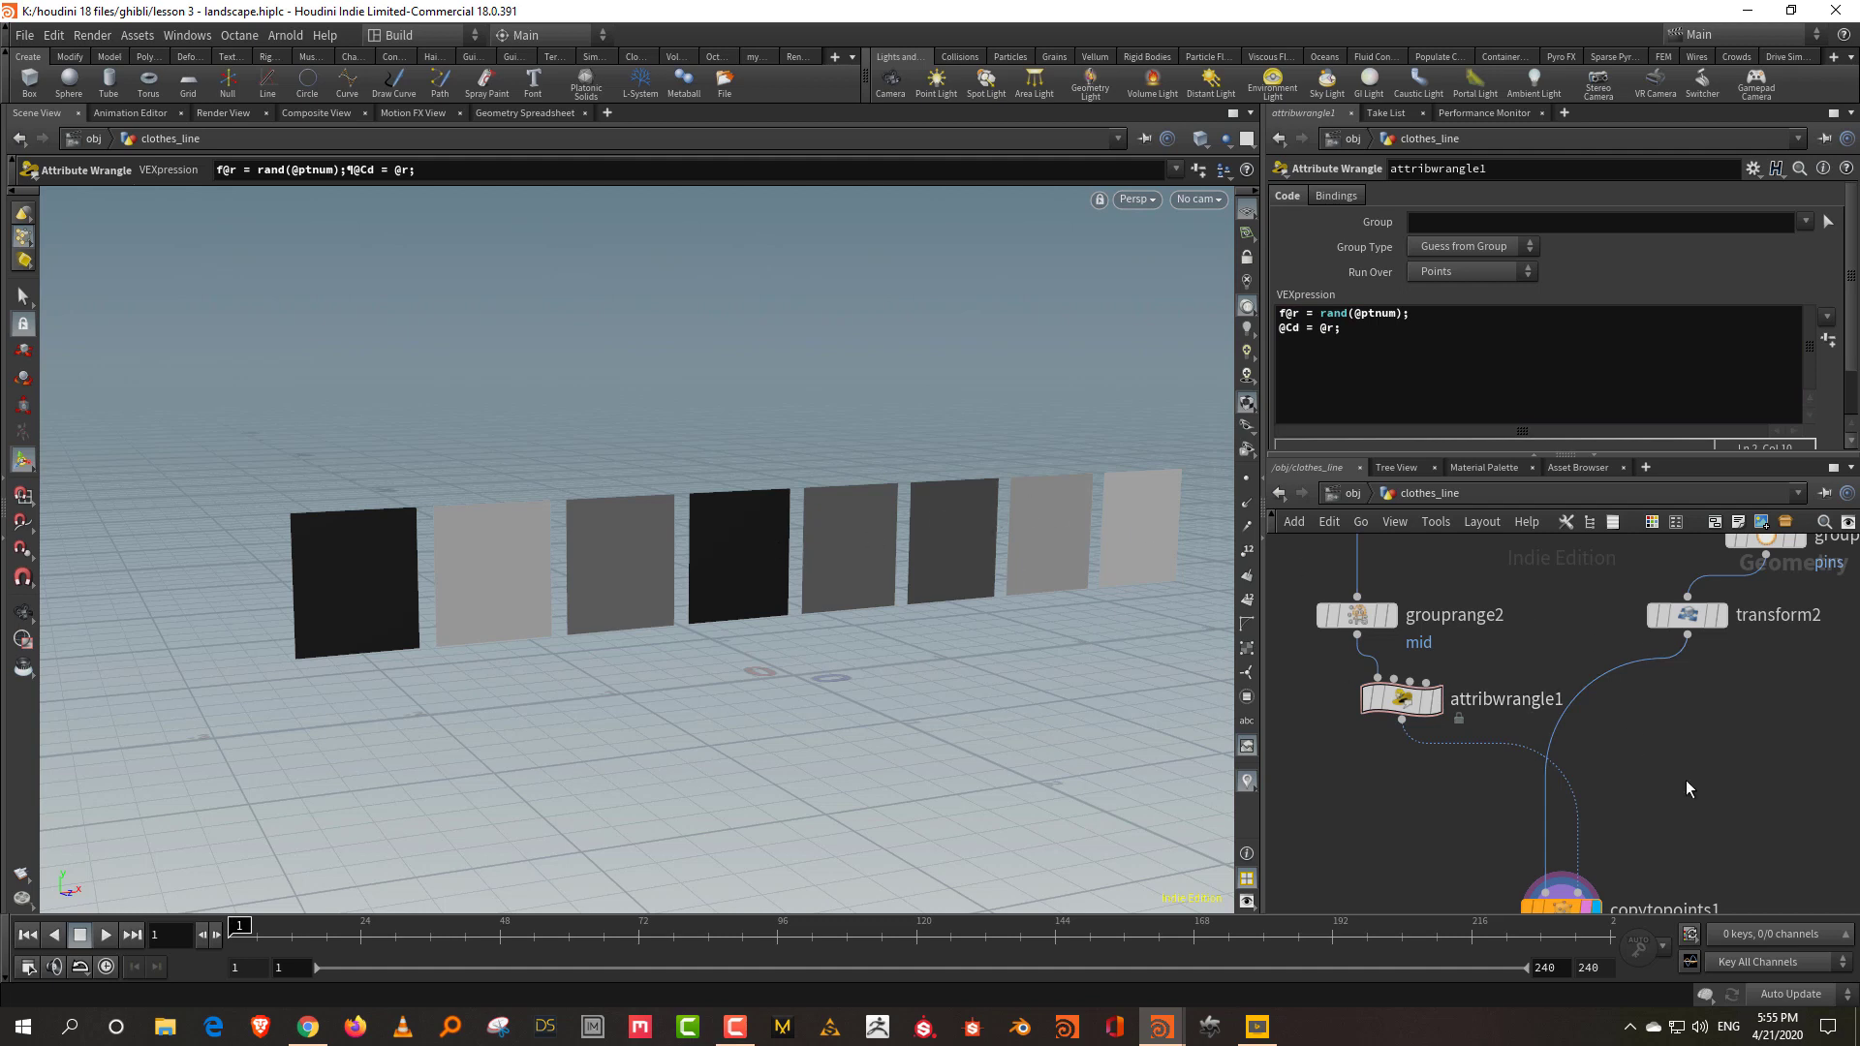
middle_click_drag(1686, 787, 1685, 736)
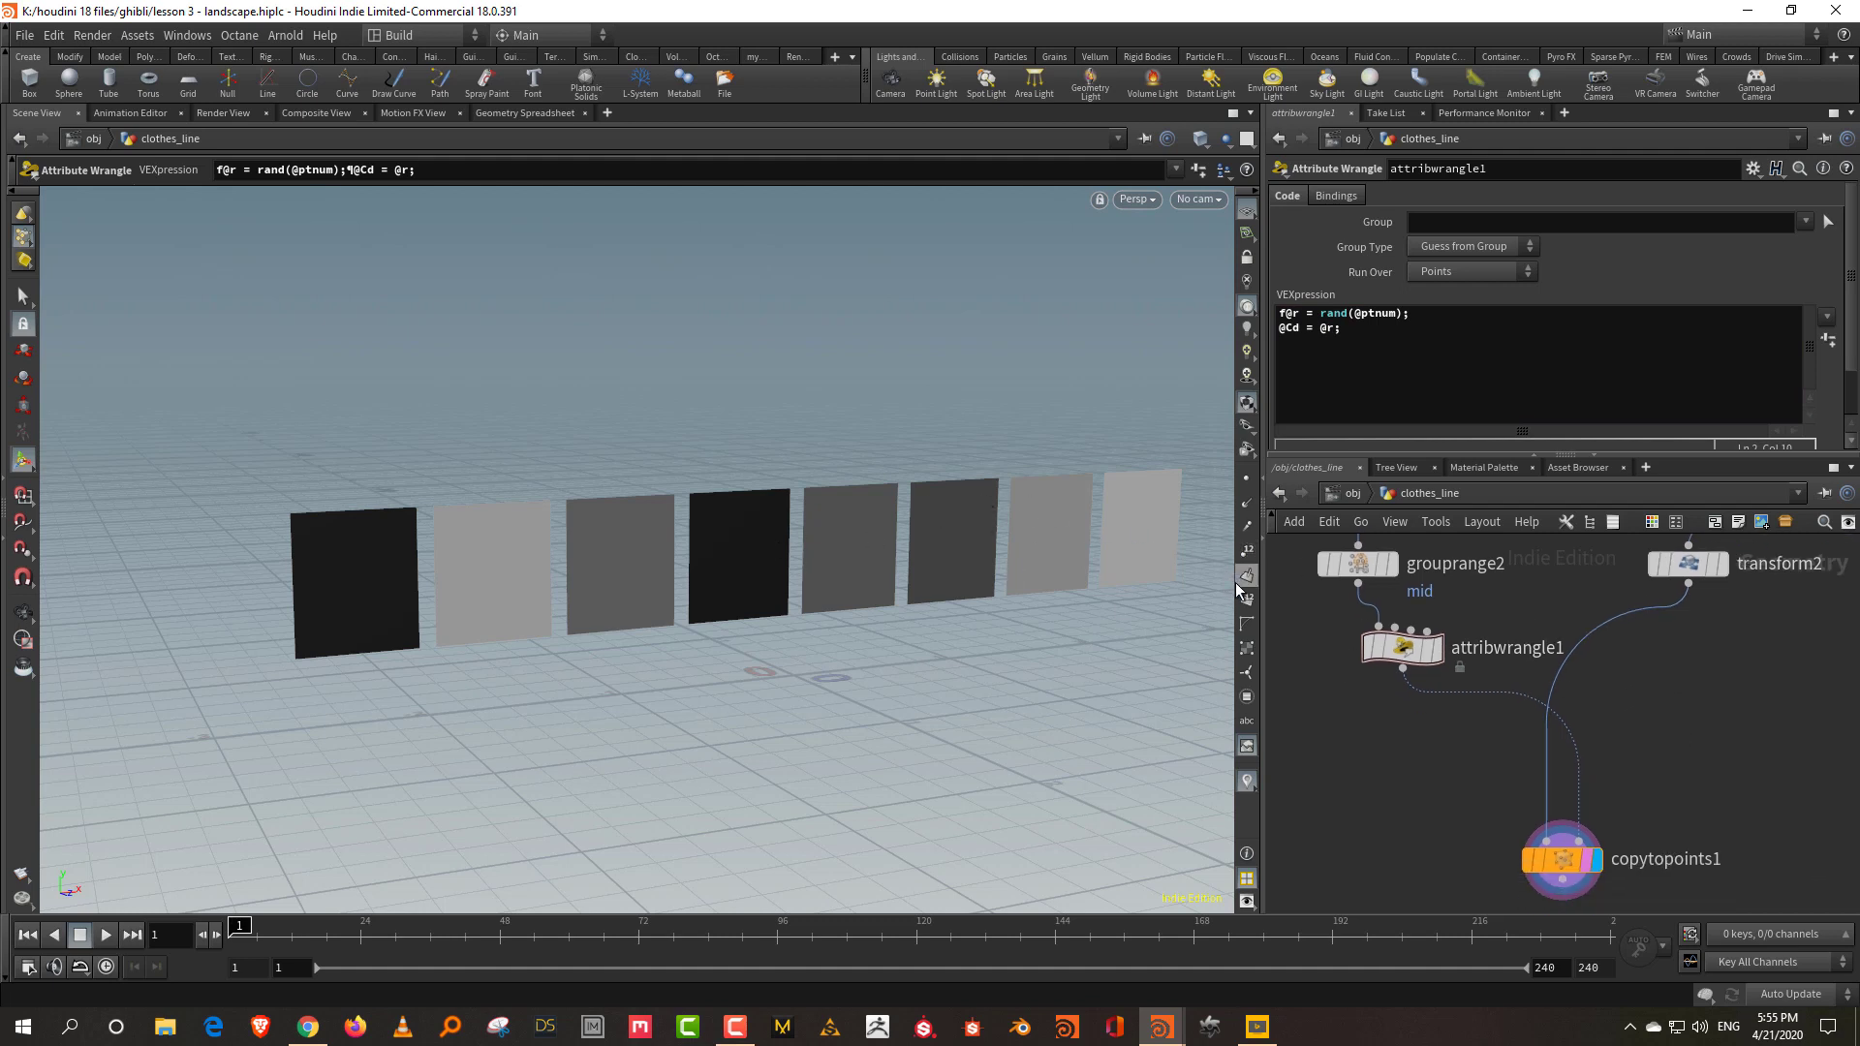
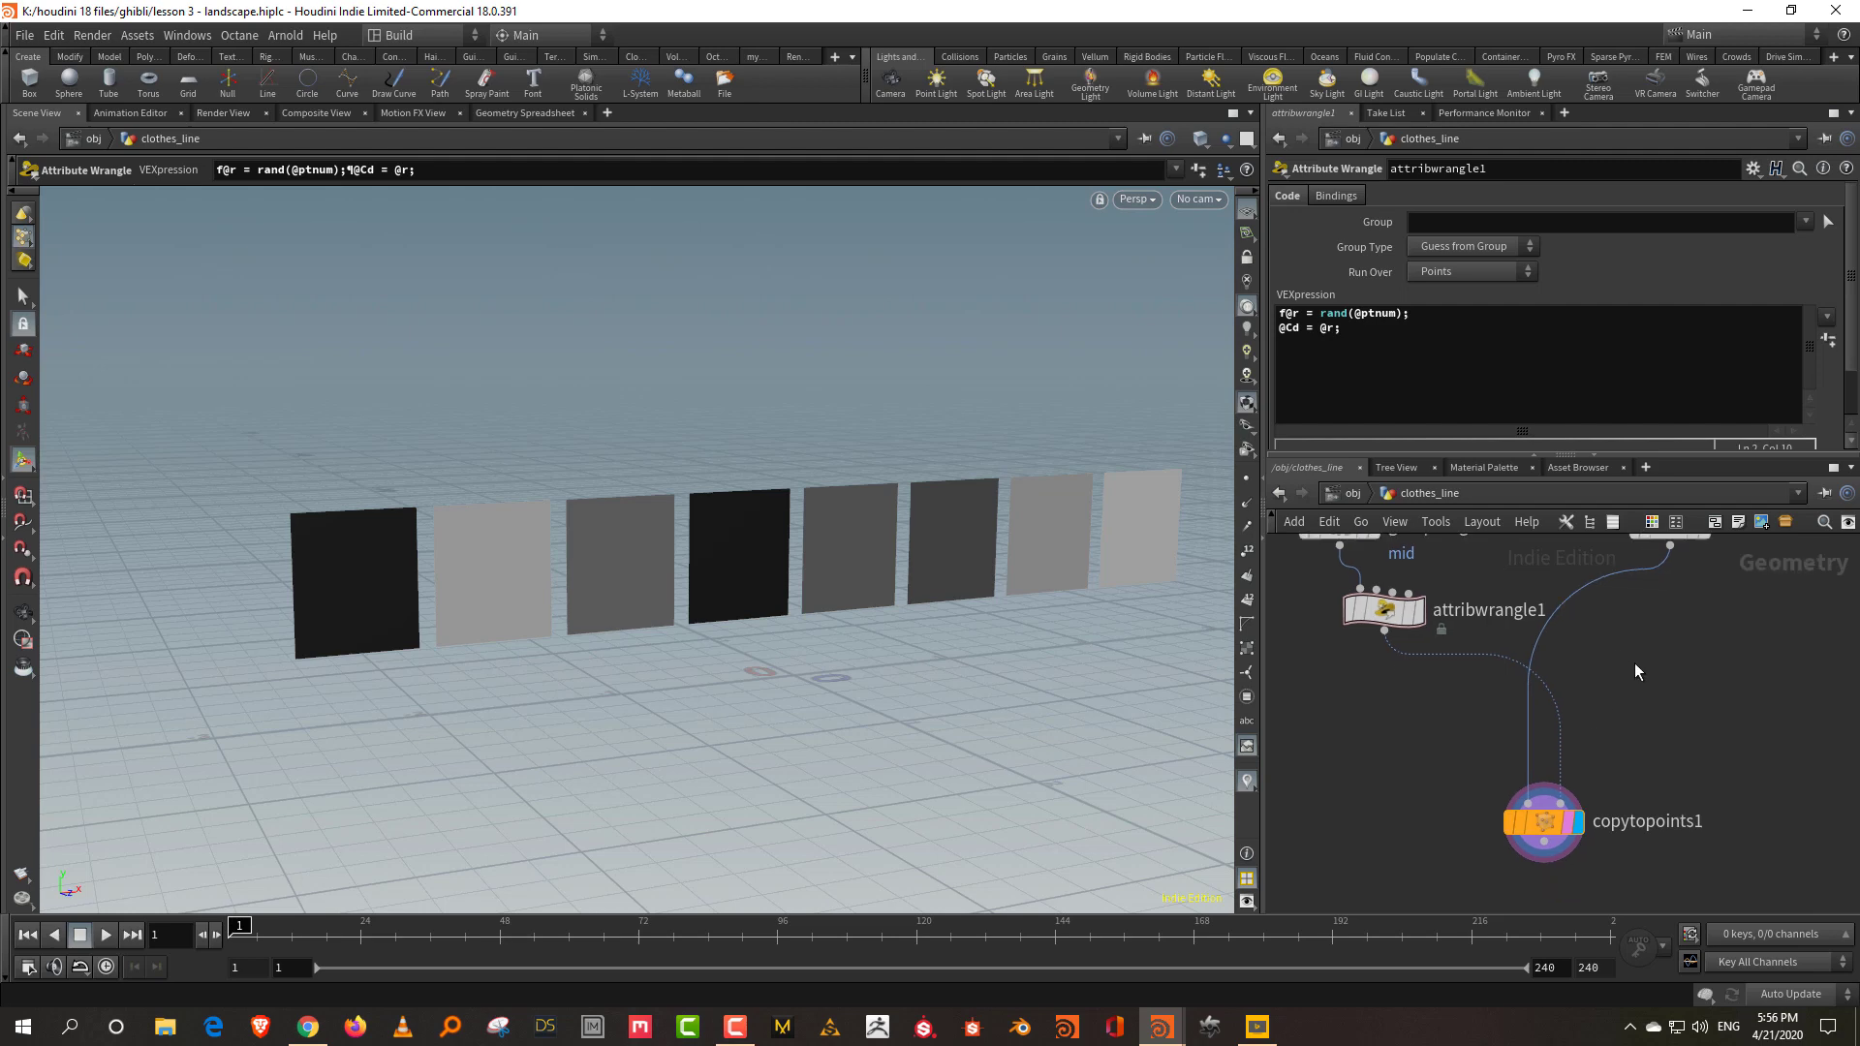
type("wrang")
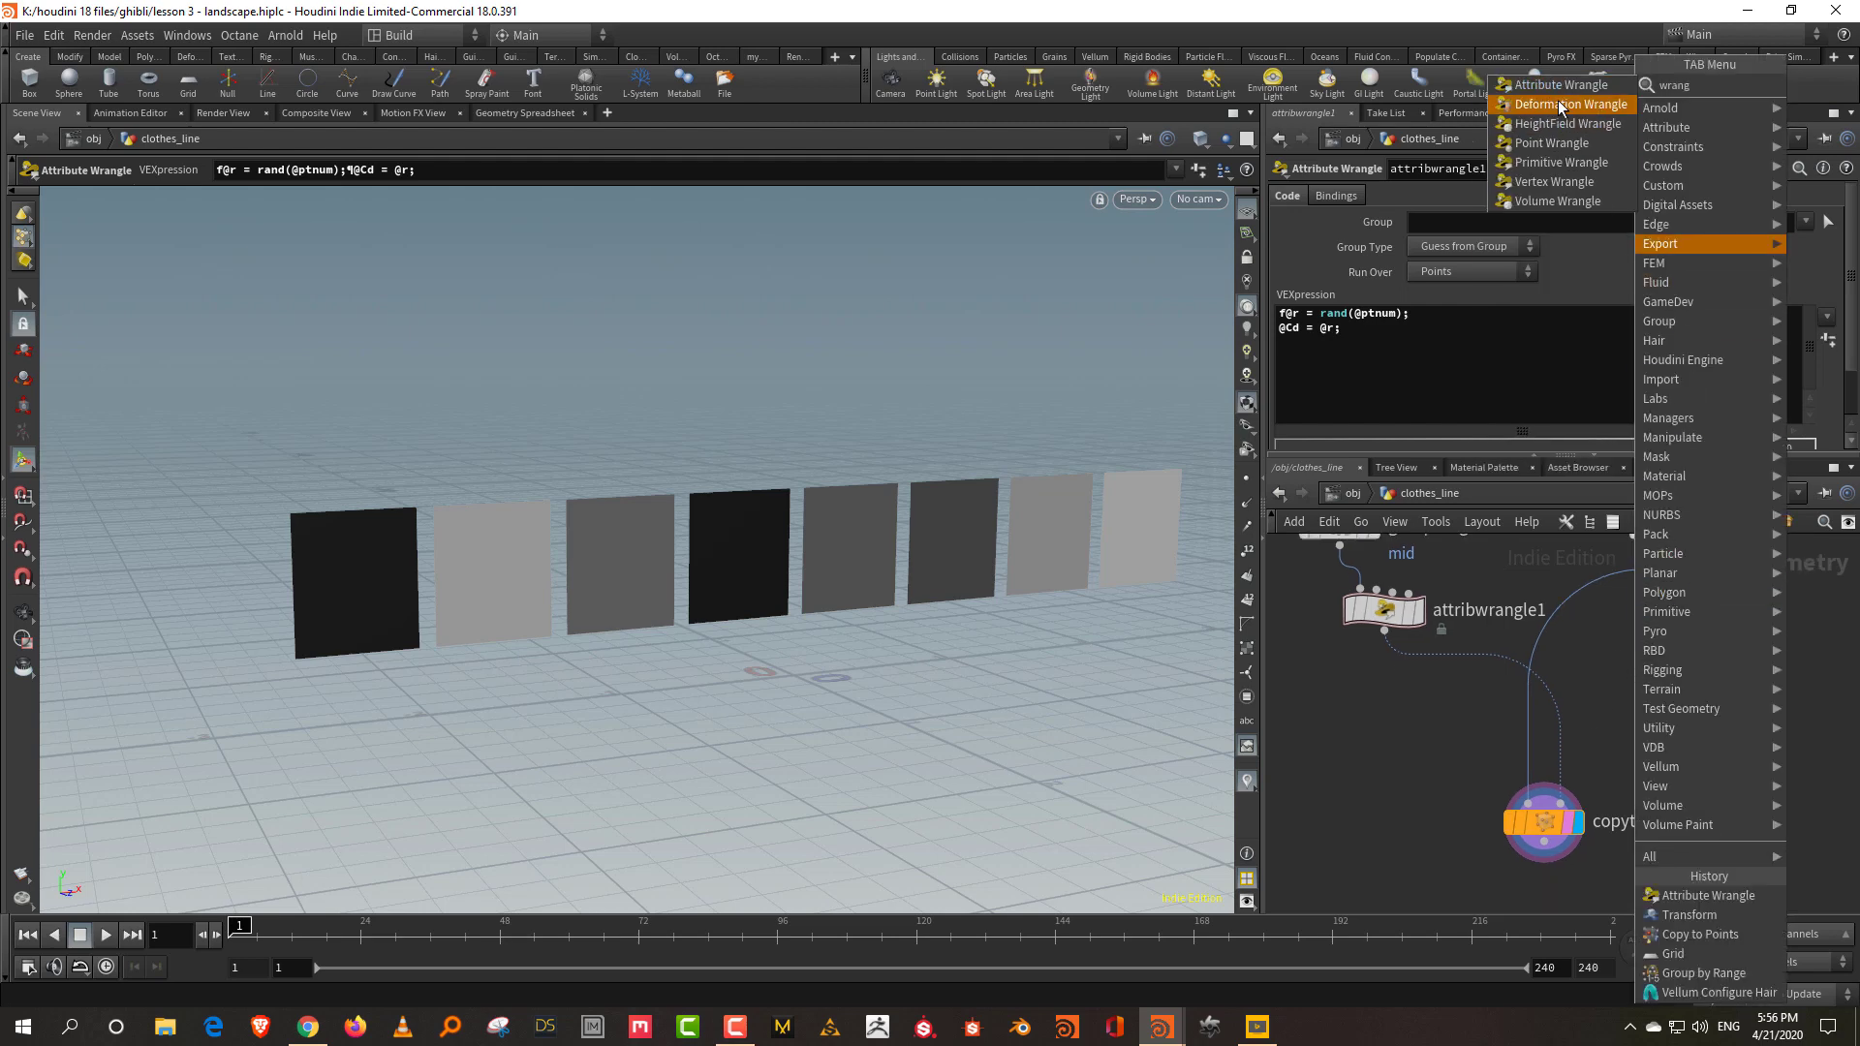
left_click(1558, 101)
left_click(1484, 647)
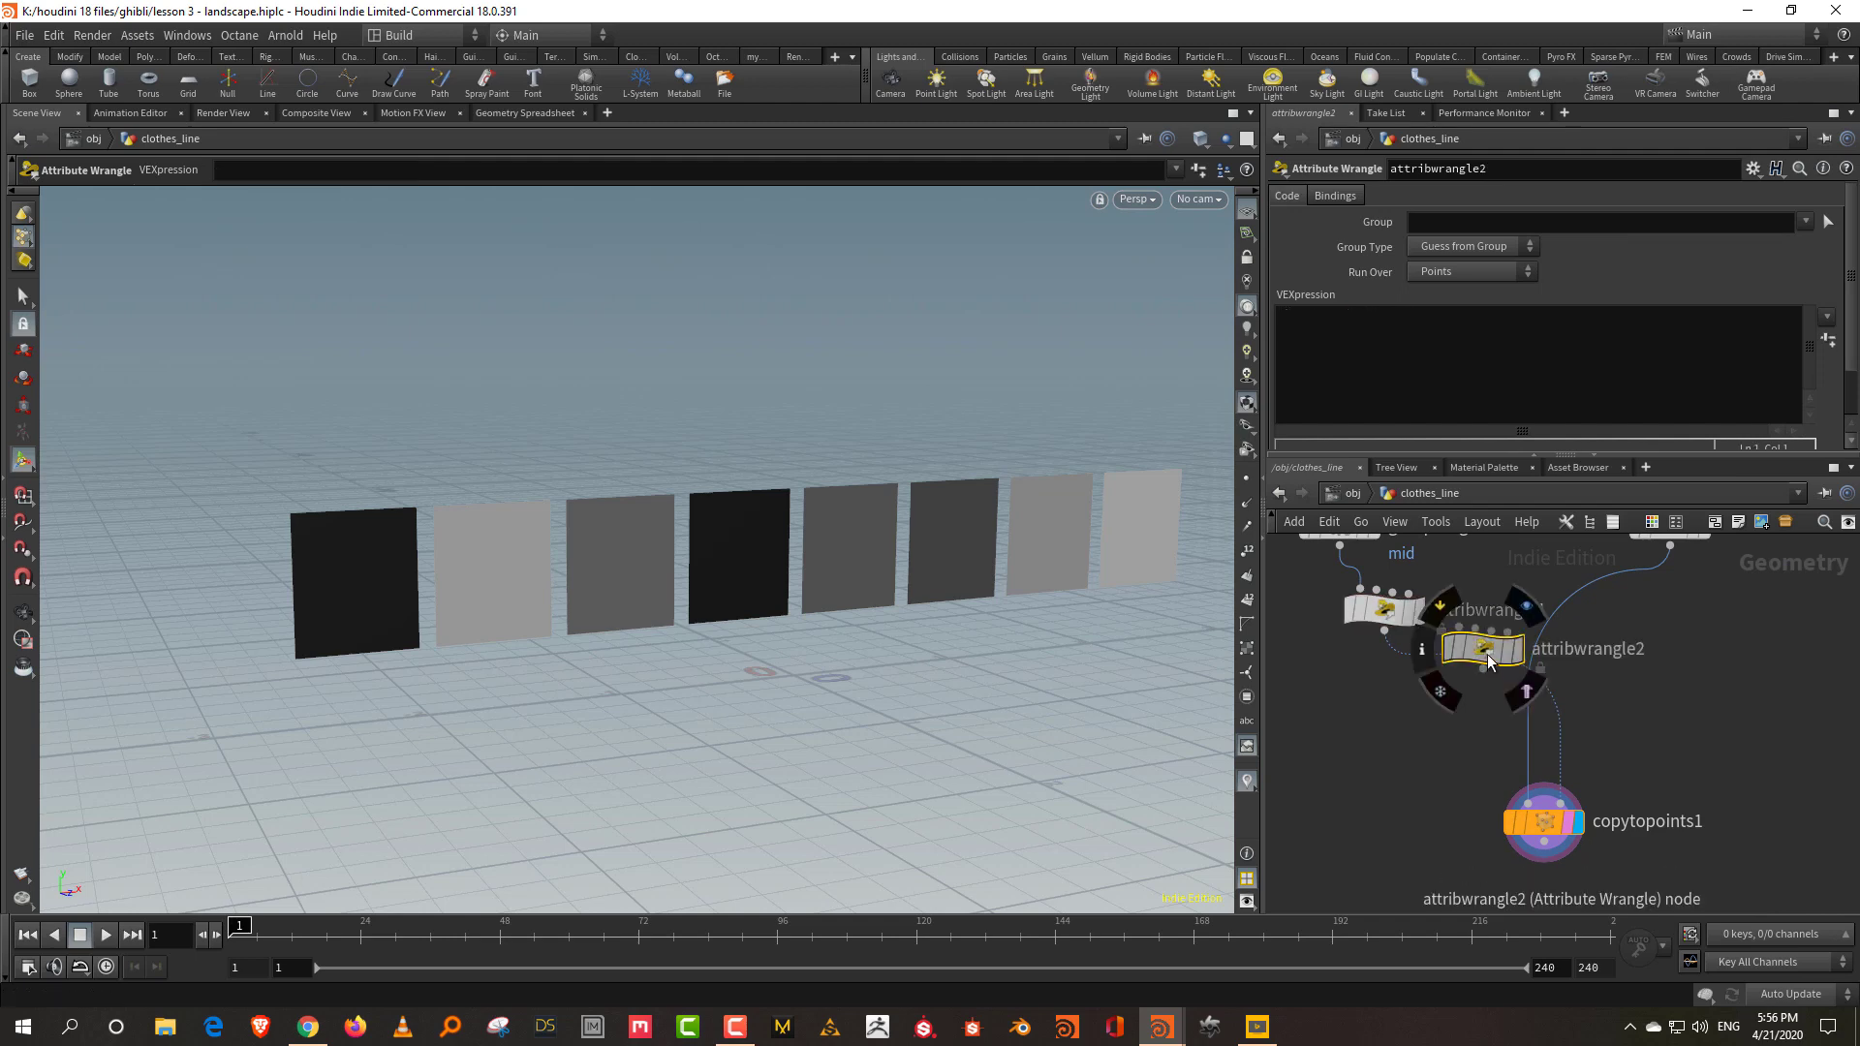
left_click_drag(1477, 644, 1403, 750)
key("Delete")
Insert an Attribute Randomize node between attribwrangle1 and copytopoints1.
key("Tab")
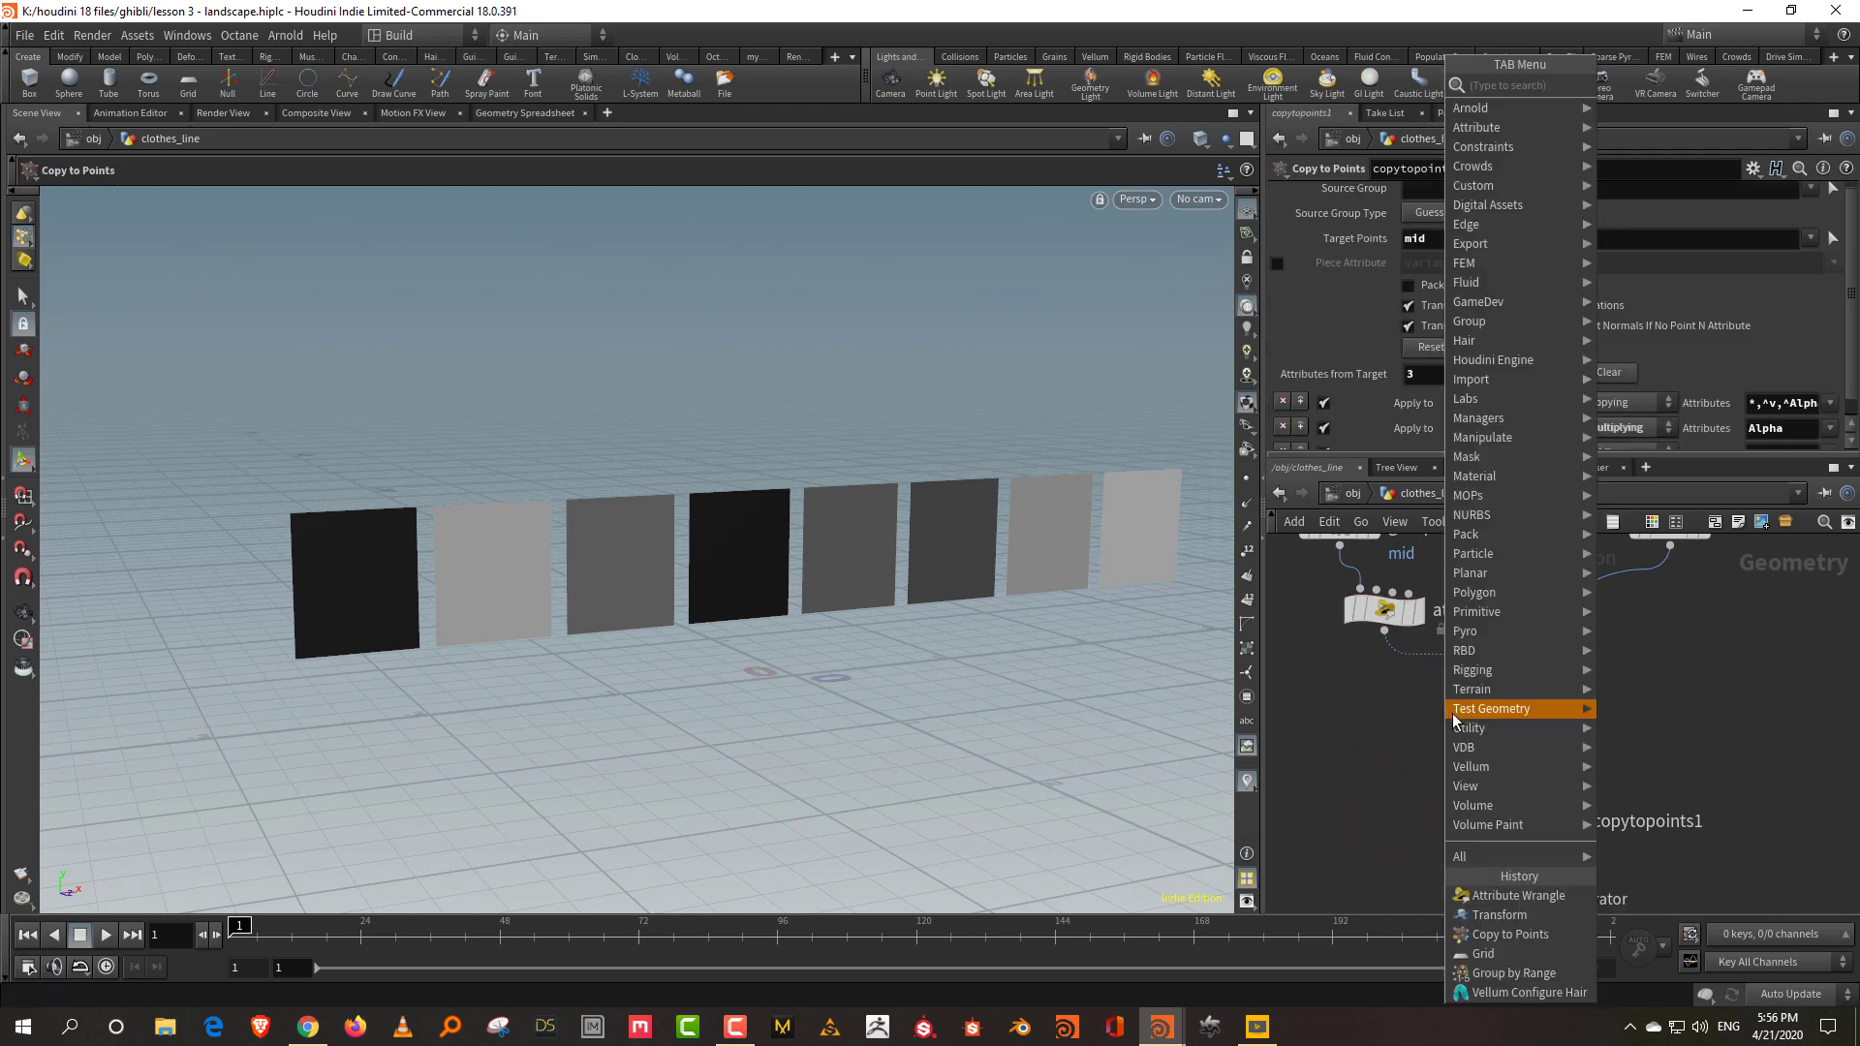
type("rando")
key("Return")
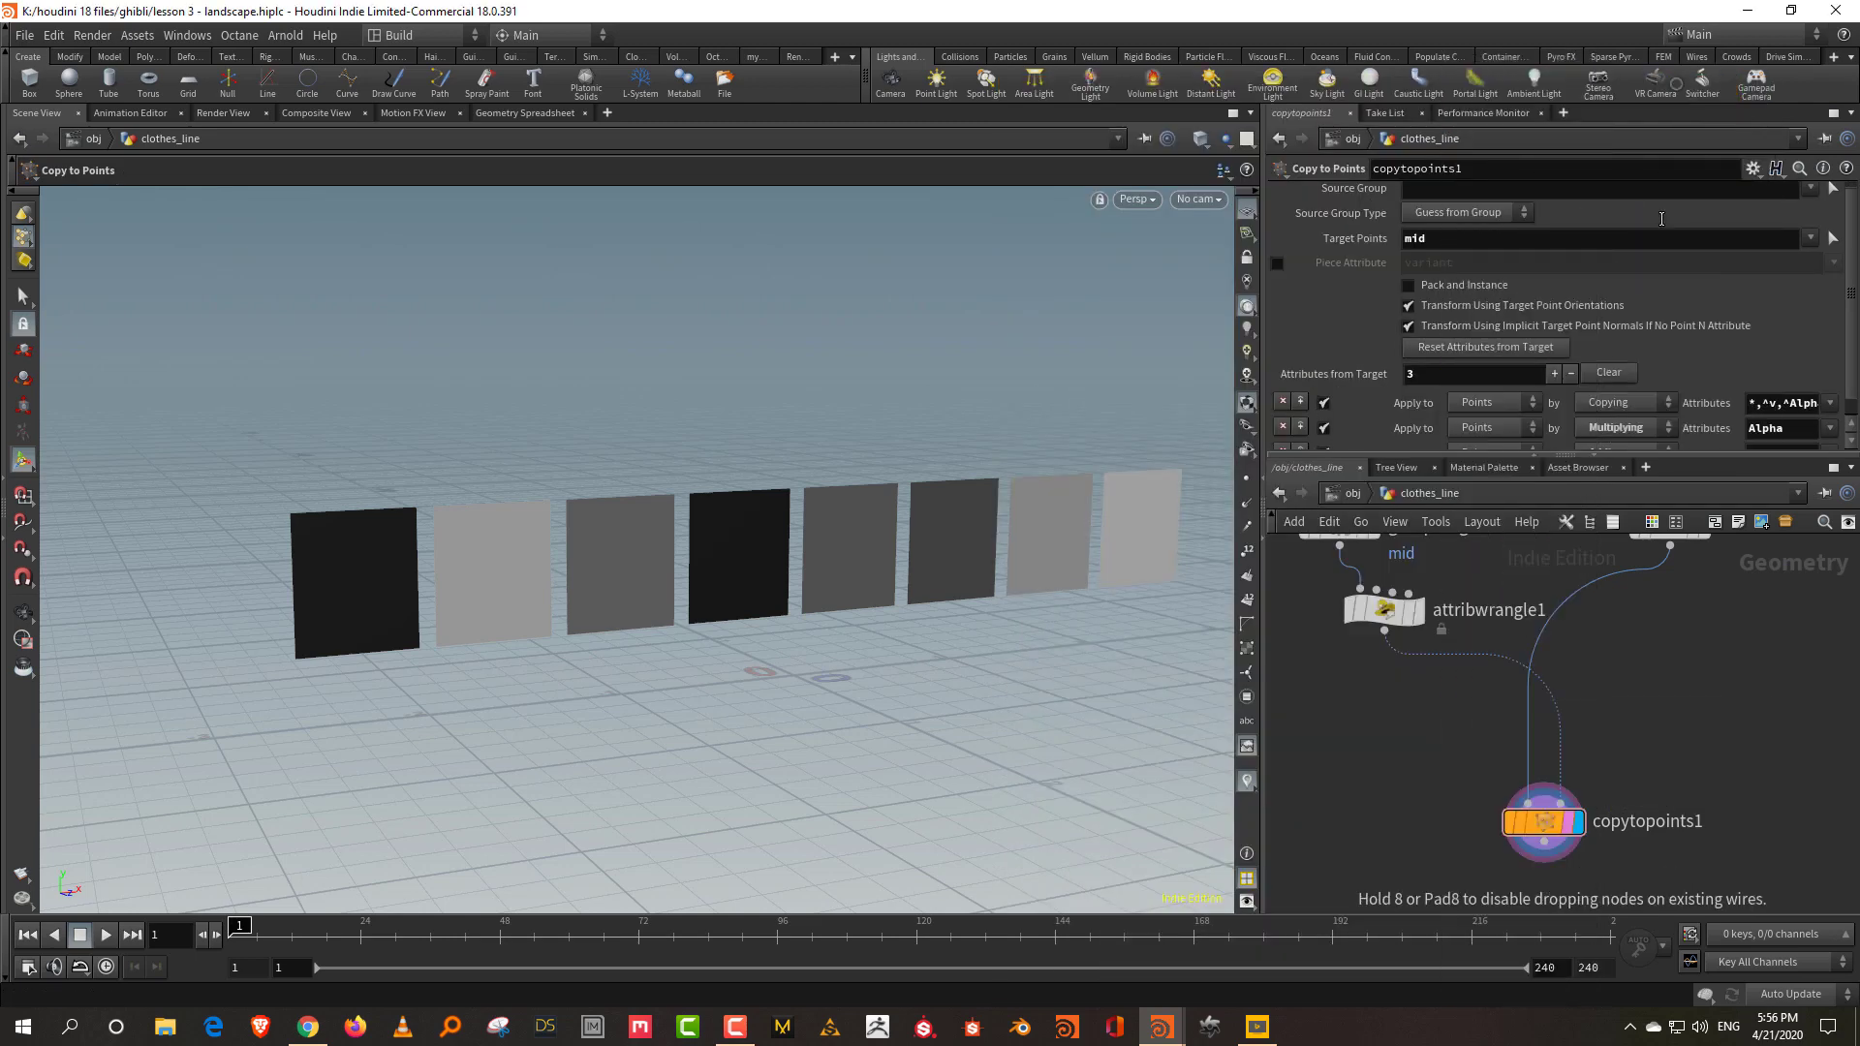
left_click(1502, 695)
left_click_drag(1503, 695, 1418, 729)
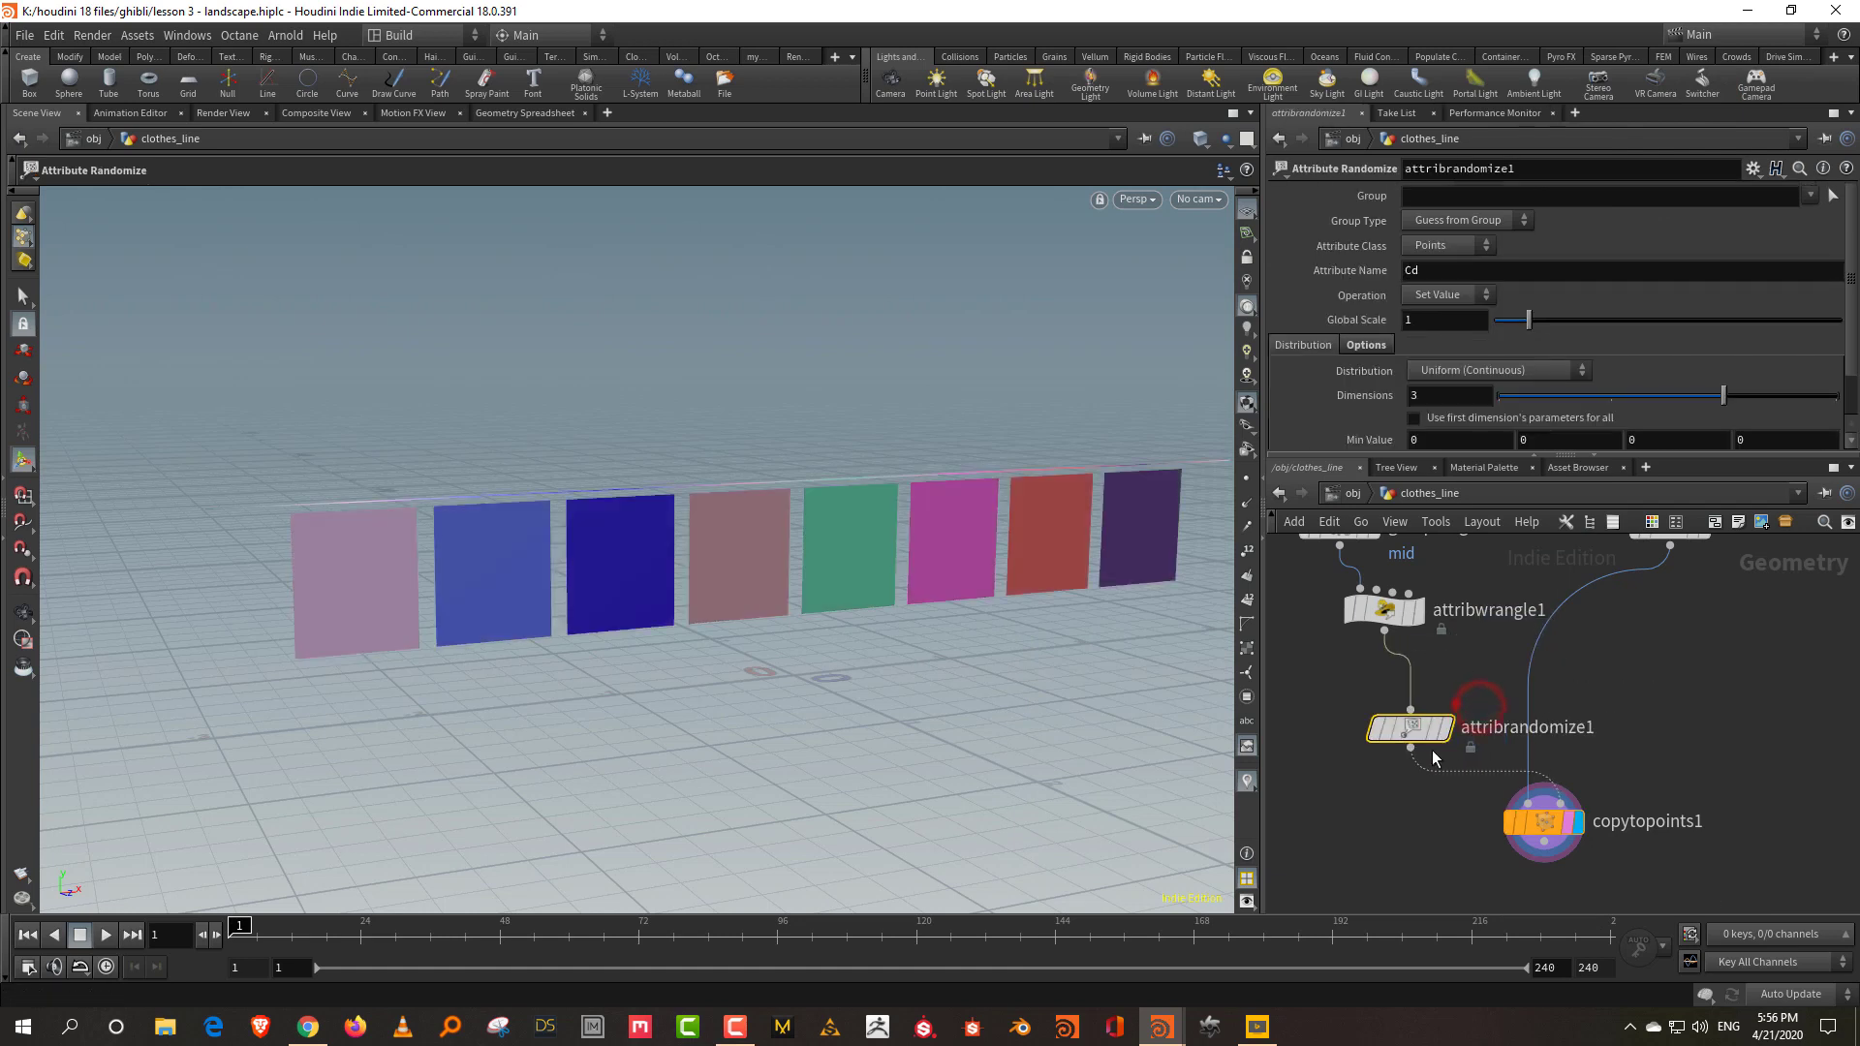
Set the randomized attribute name to scale and enlarge the parameter area to show the minimum and maximum values.
left_click(1412, 271)
double_click(1412, 270)
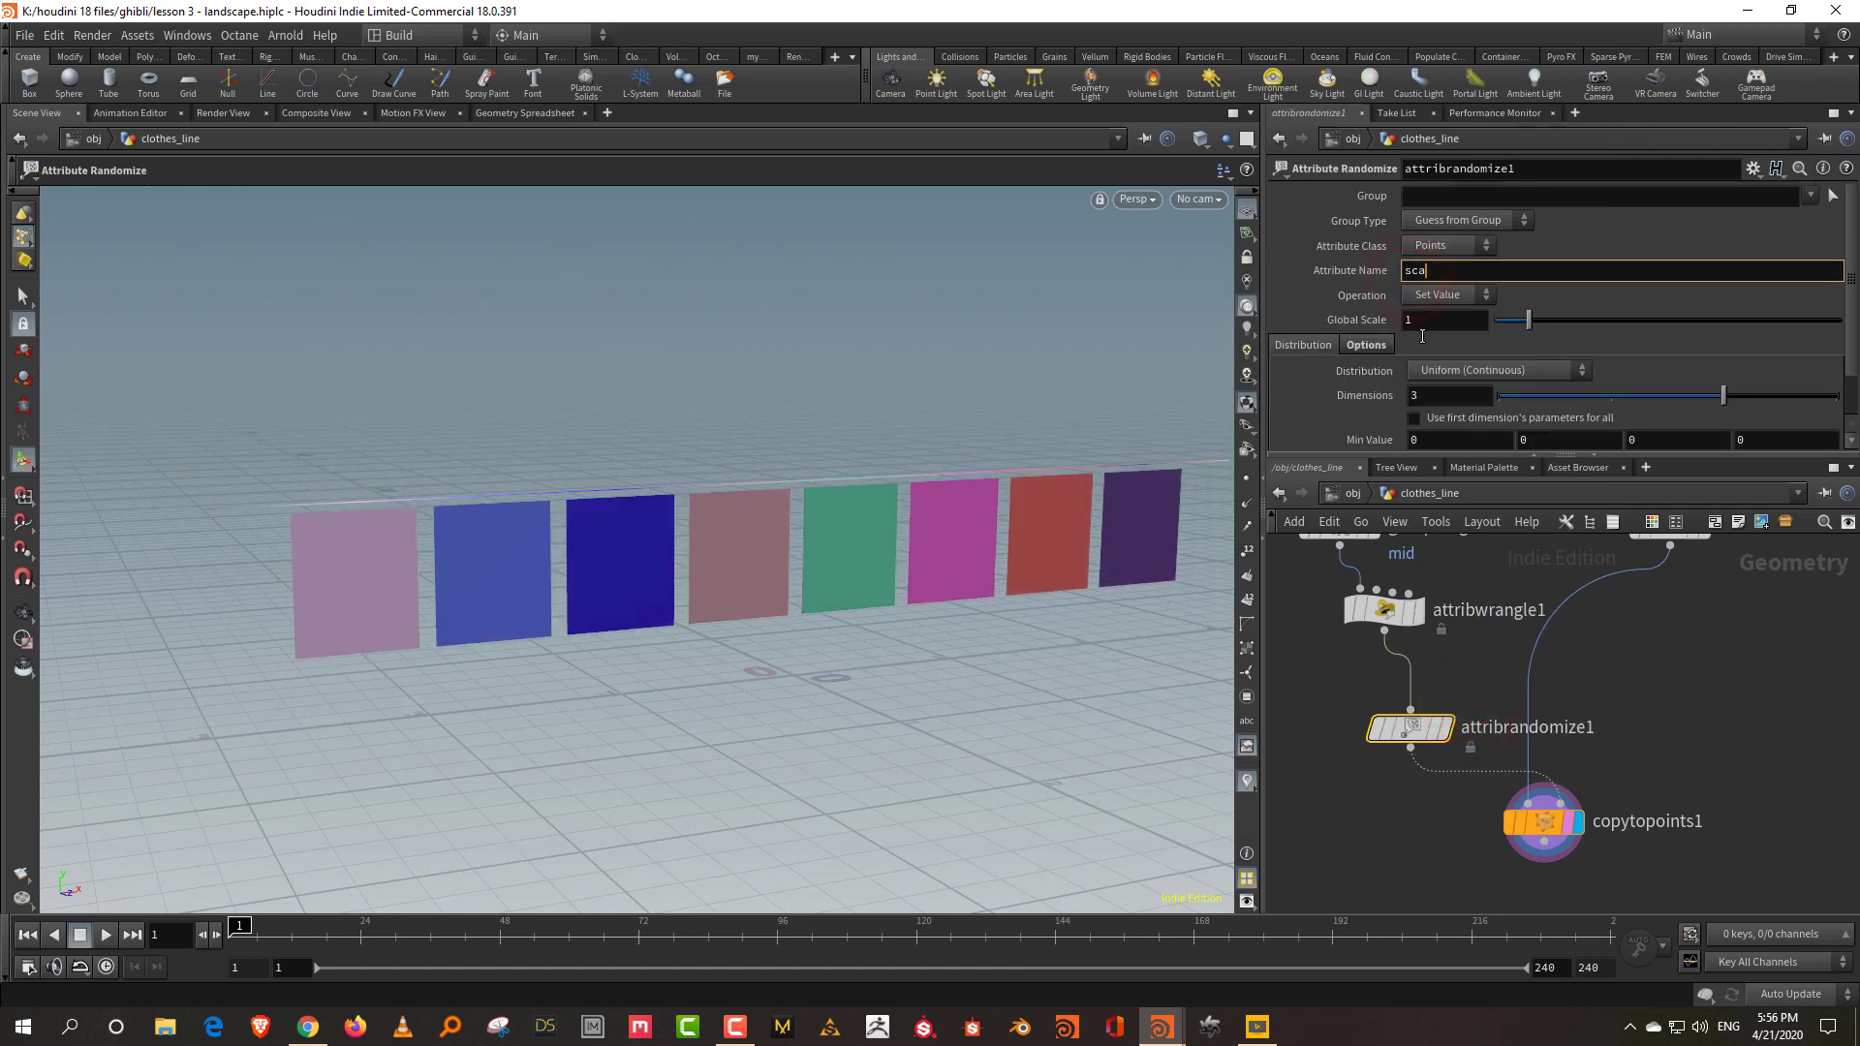
key("Return")
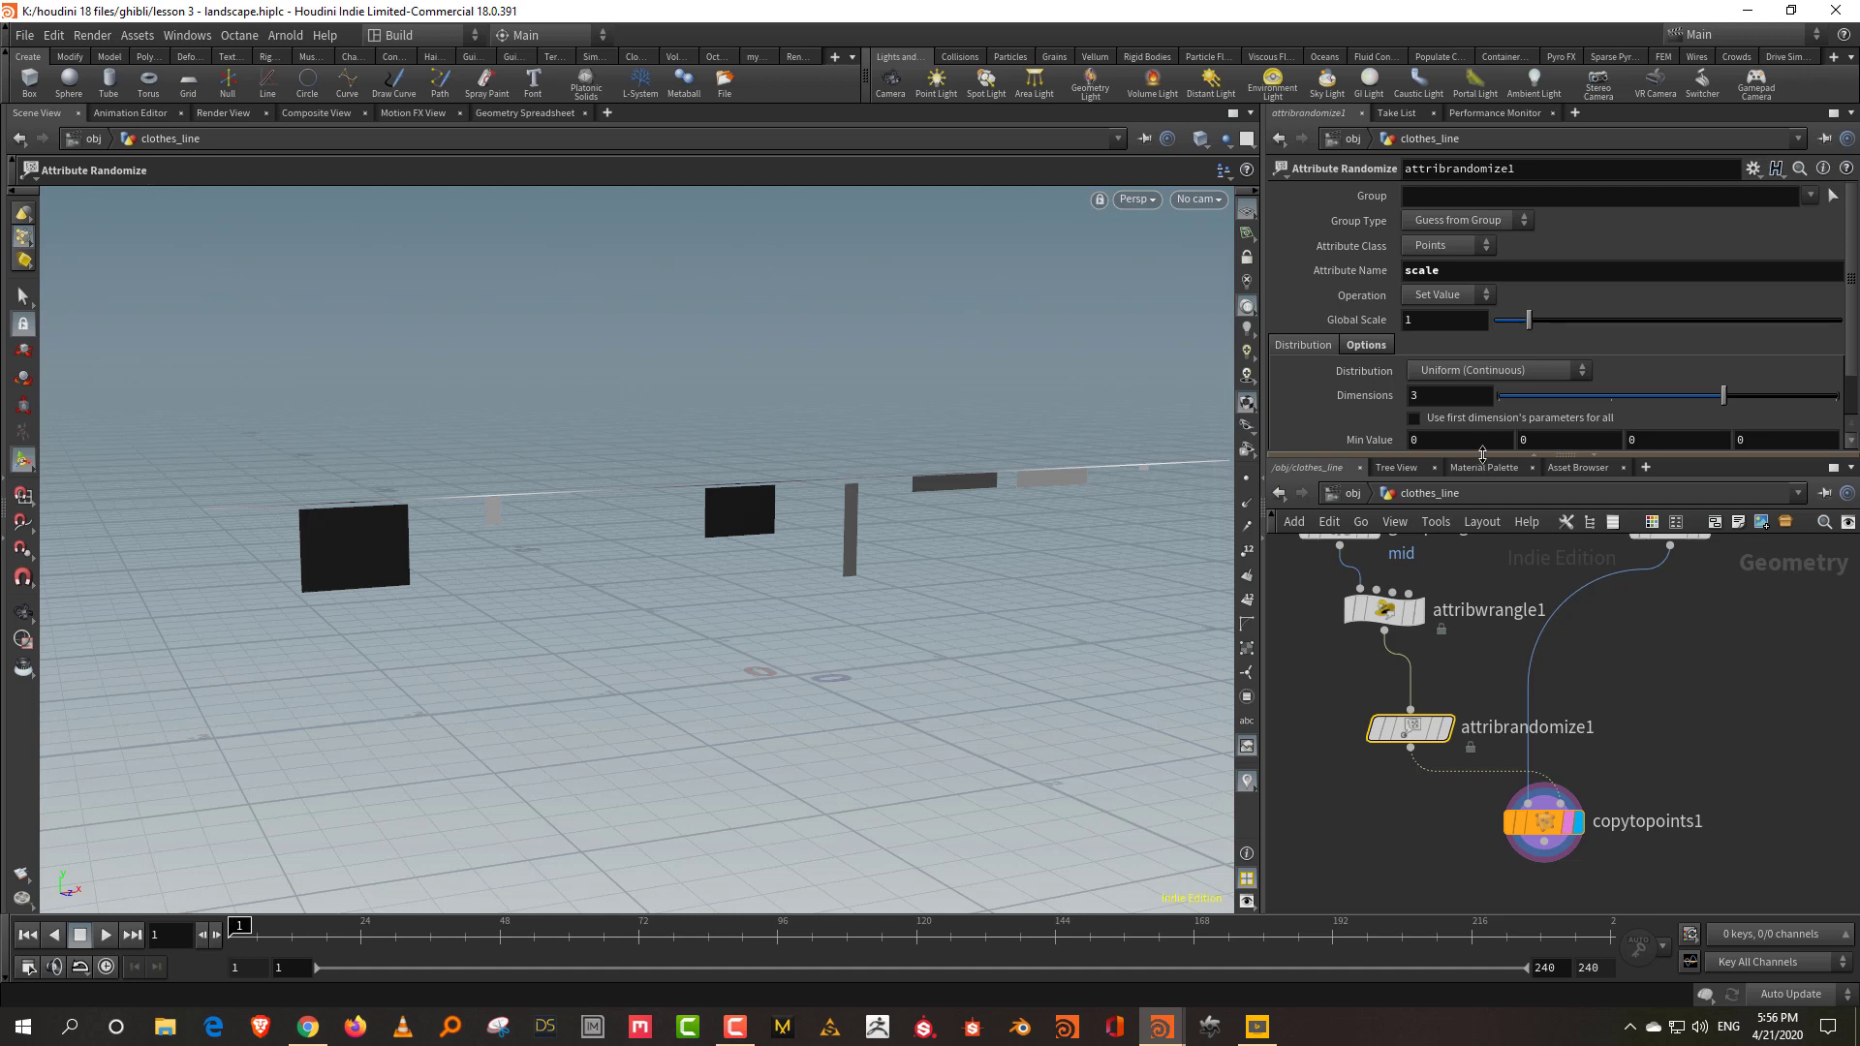
left_click_drag(1482, 455, 1482, 609)
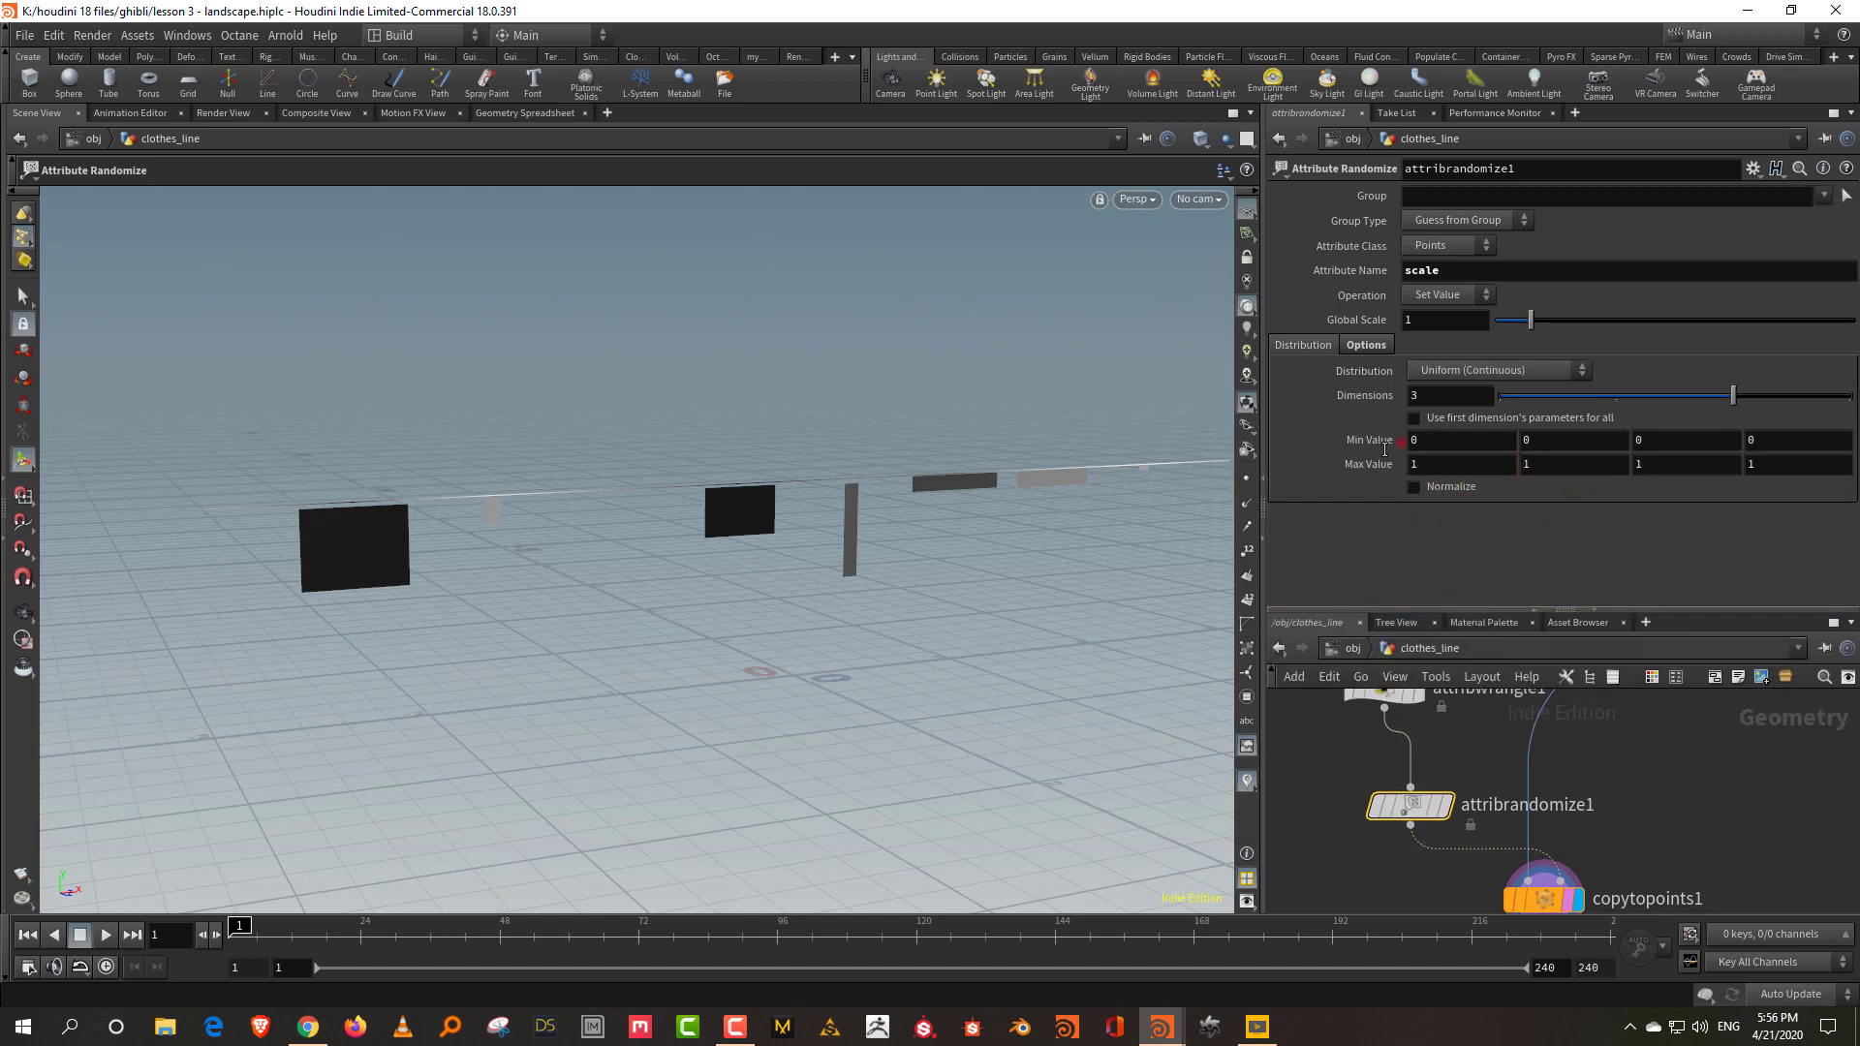
Set the minimum random scale to 0.9 in the first component and 1 in the second.
type("9")
key("Return")
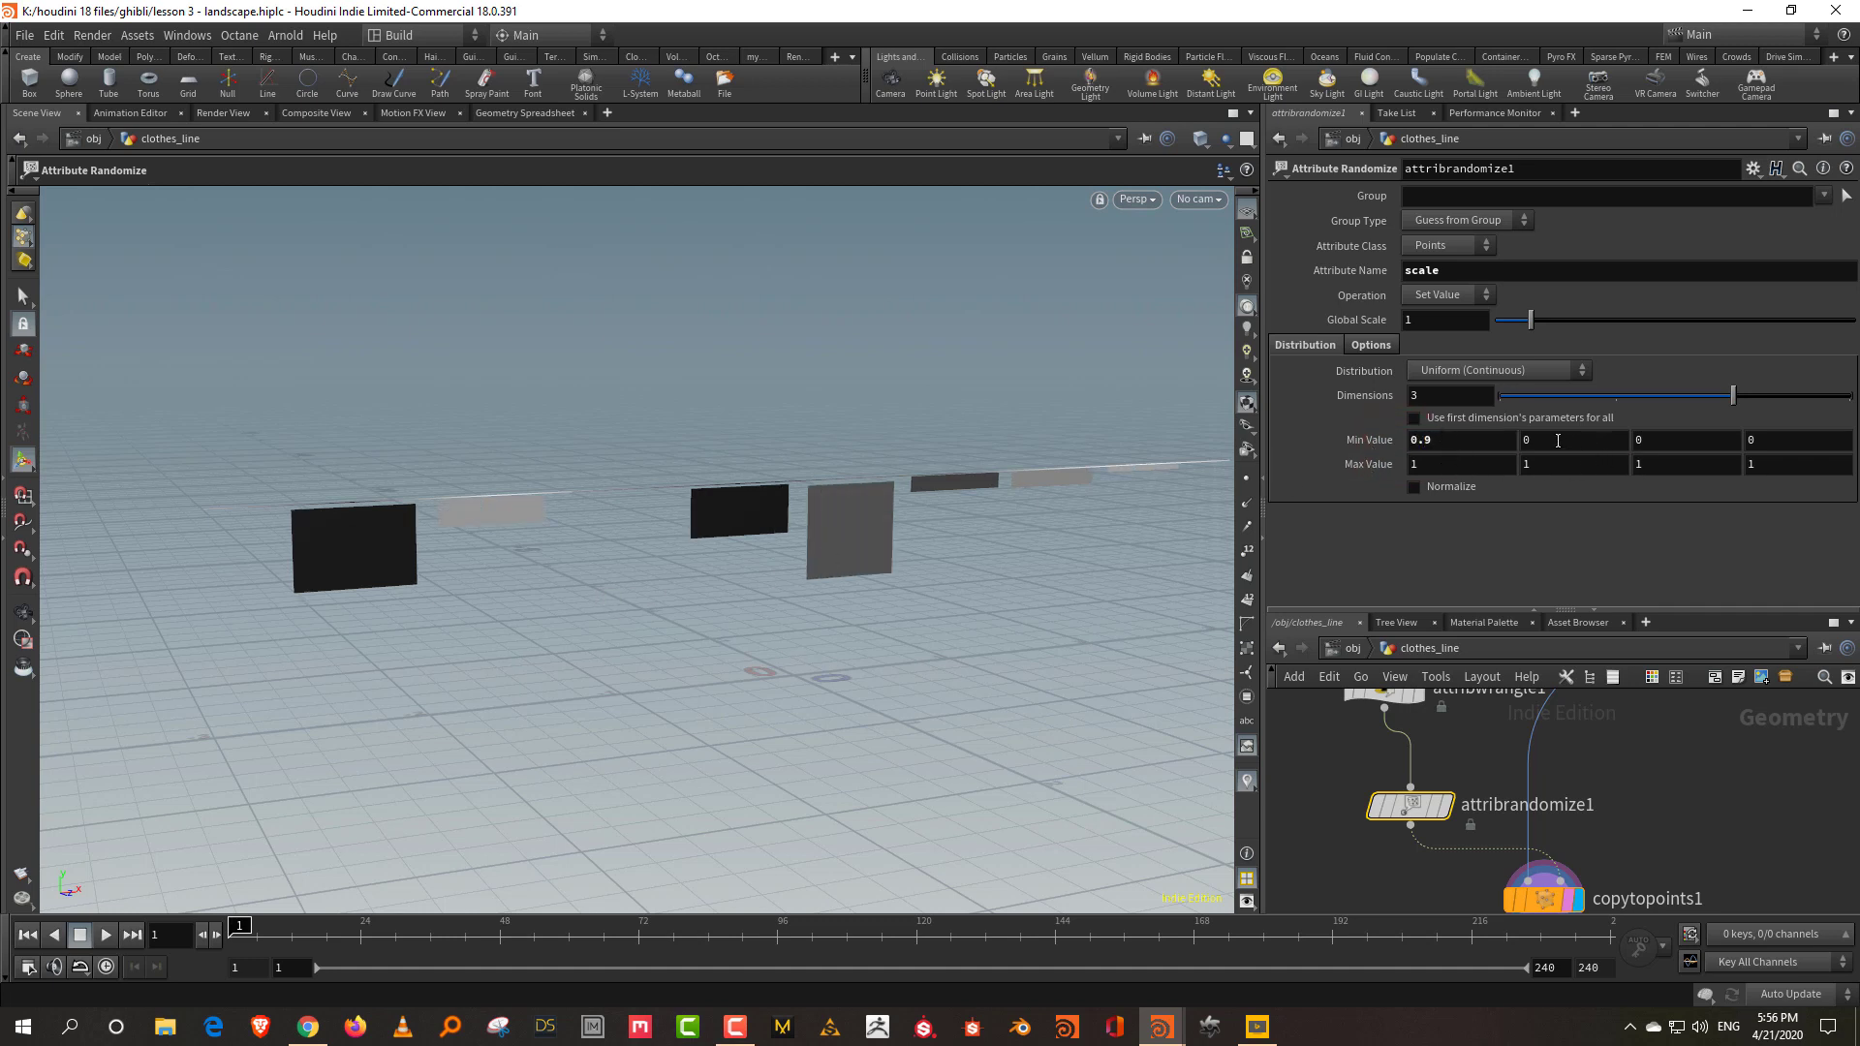
left_click(1515, 441)
type("1")
key("Return")
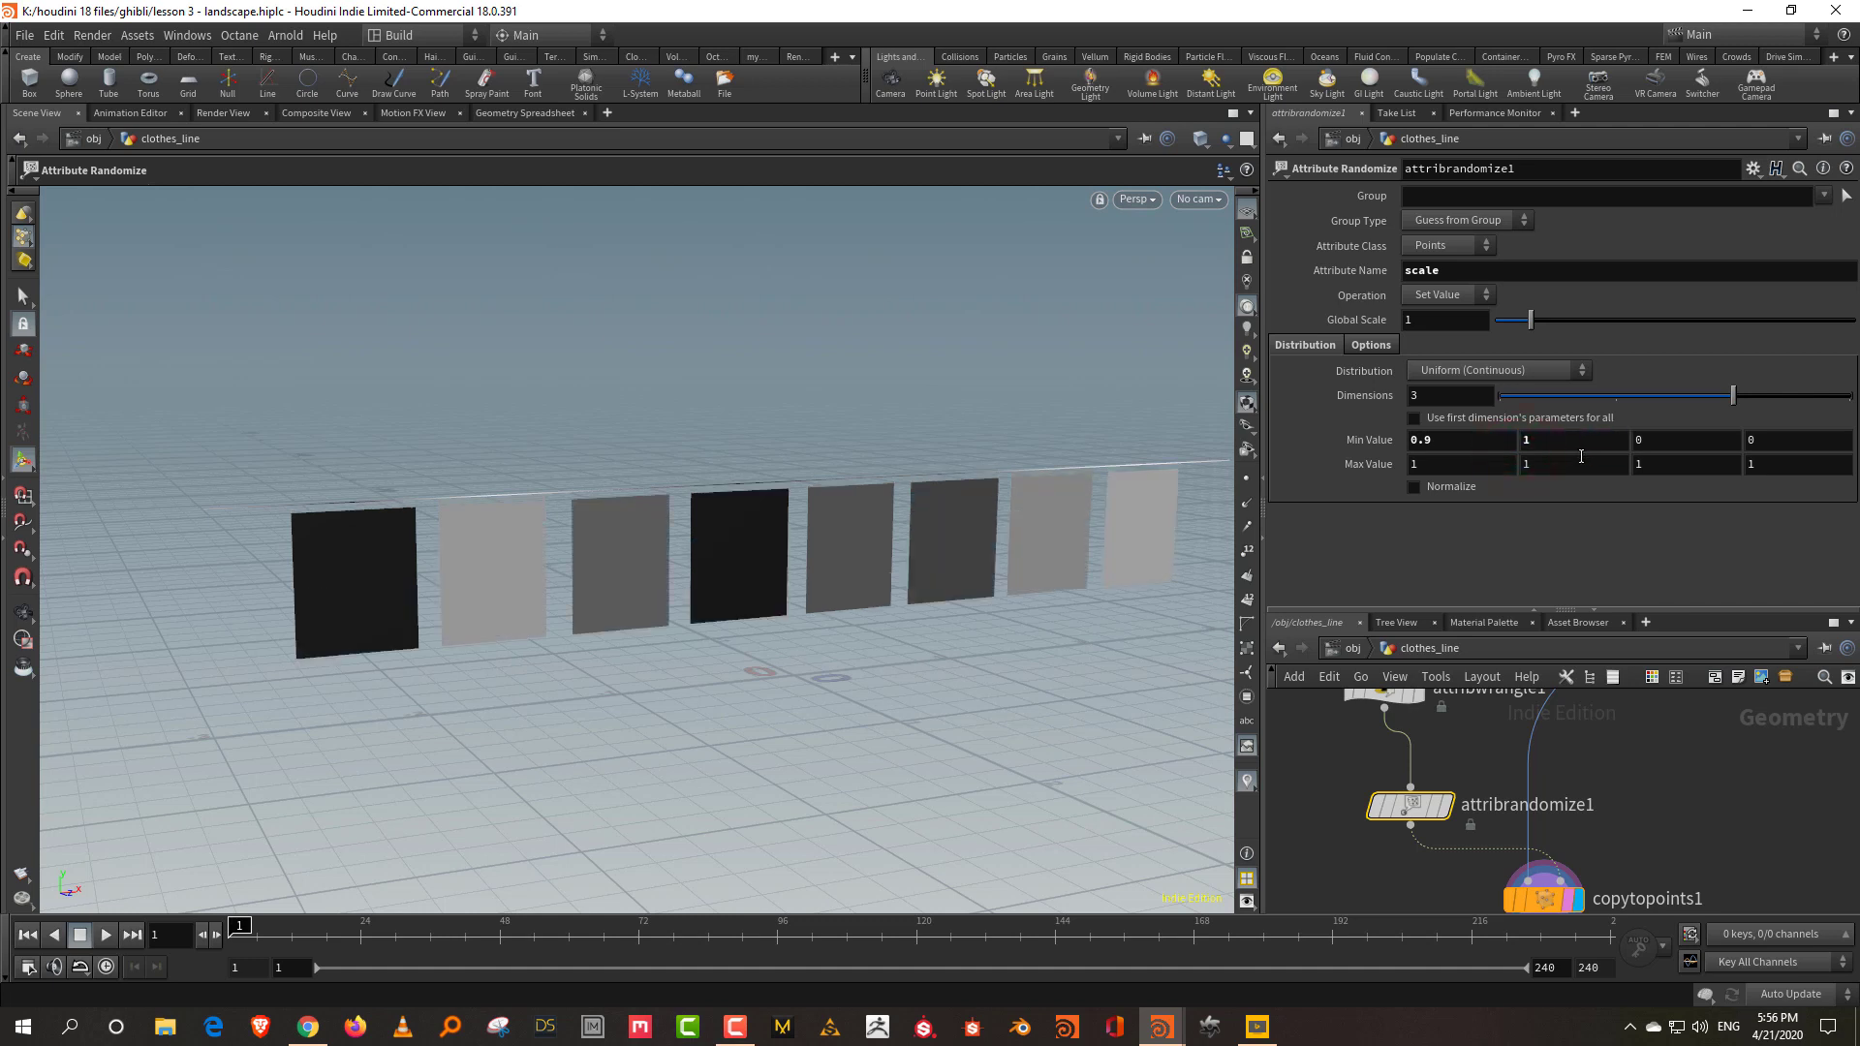
Set the maximum random scale to 1.1 in the first component and 1.2 in the second, with the second minimum at 0.9.
mouse_move(1549, 459)
middle_mouse_down()
mouse_move(1582, 454)
mouse_move(1547, 443)
middle_mouse_up()
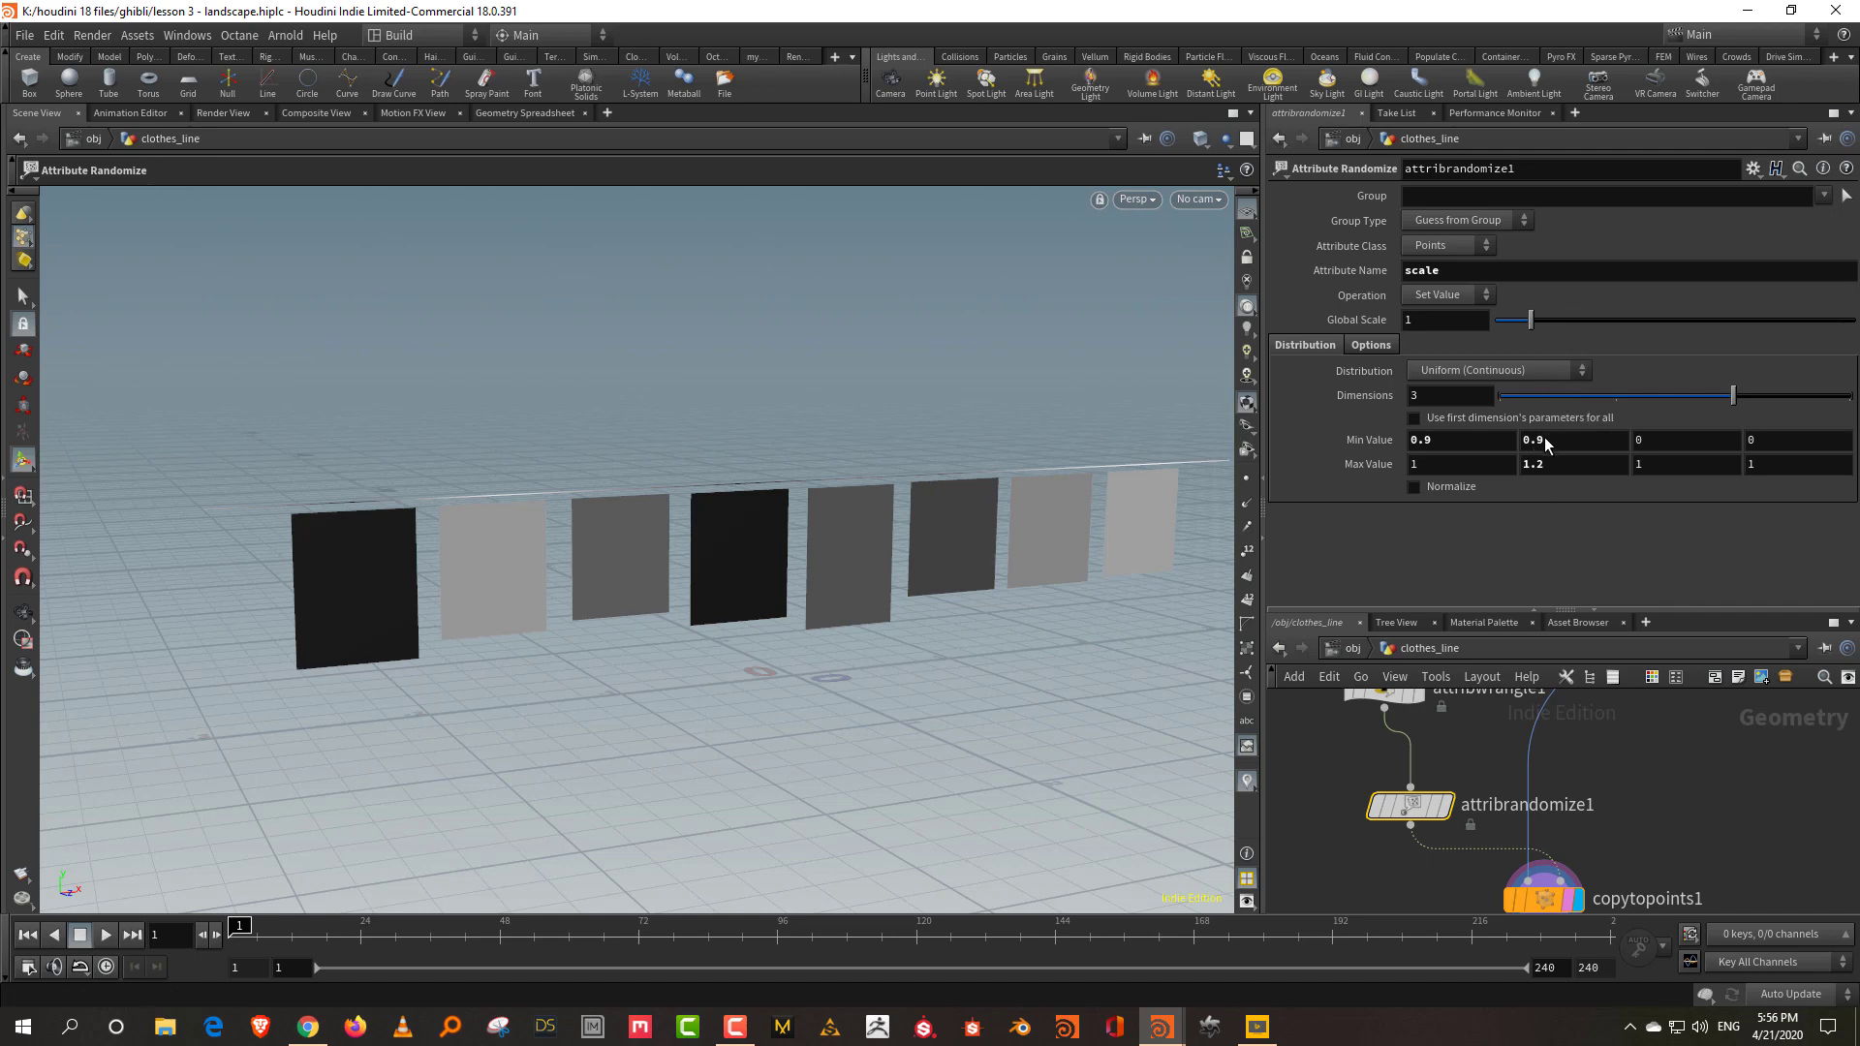
left_click_drag(1034, 723, 997, 718, "alt")
middle_click_drag(1462, 465, 1473, 465)
key("Escape")
left_click_drag(1037, 652, 1116, 687)
key("Return")
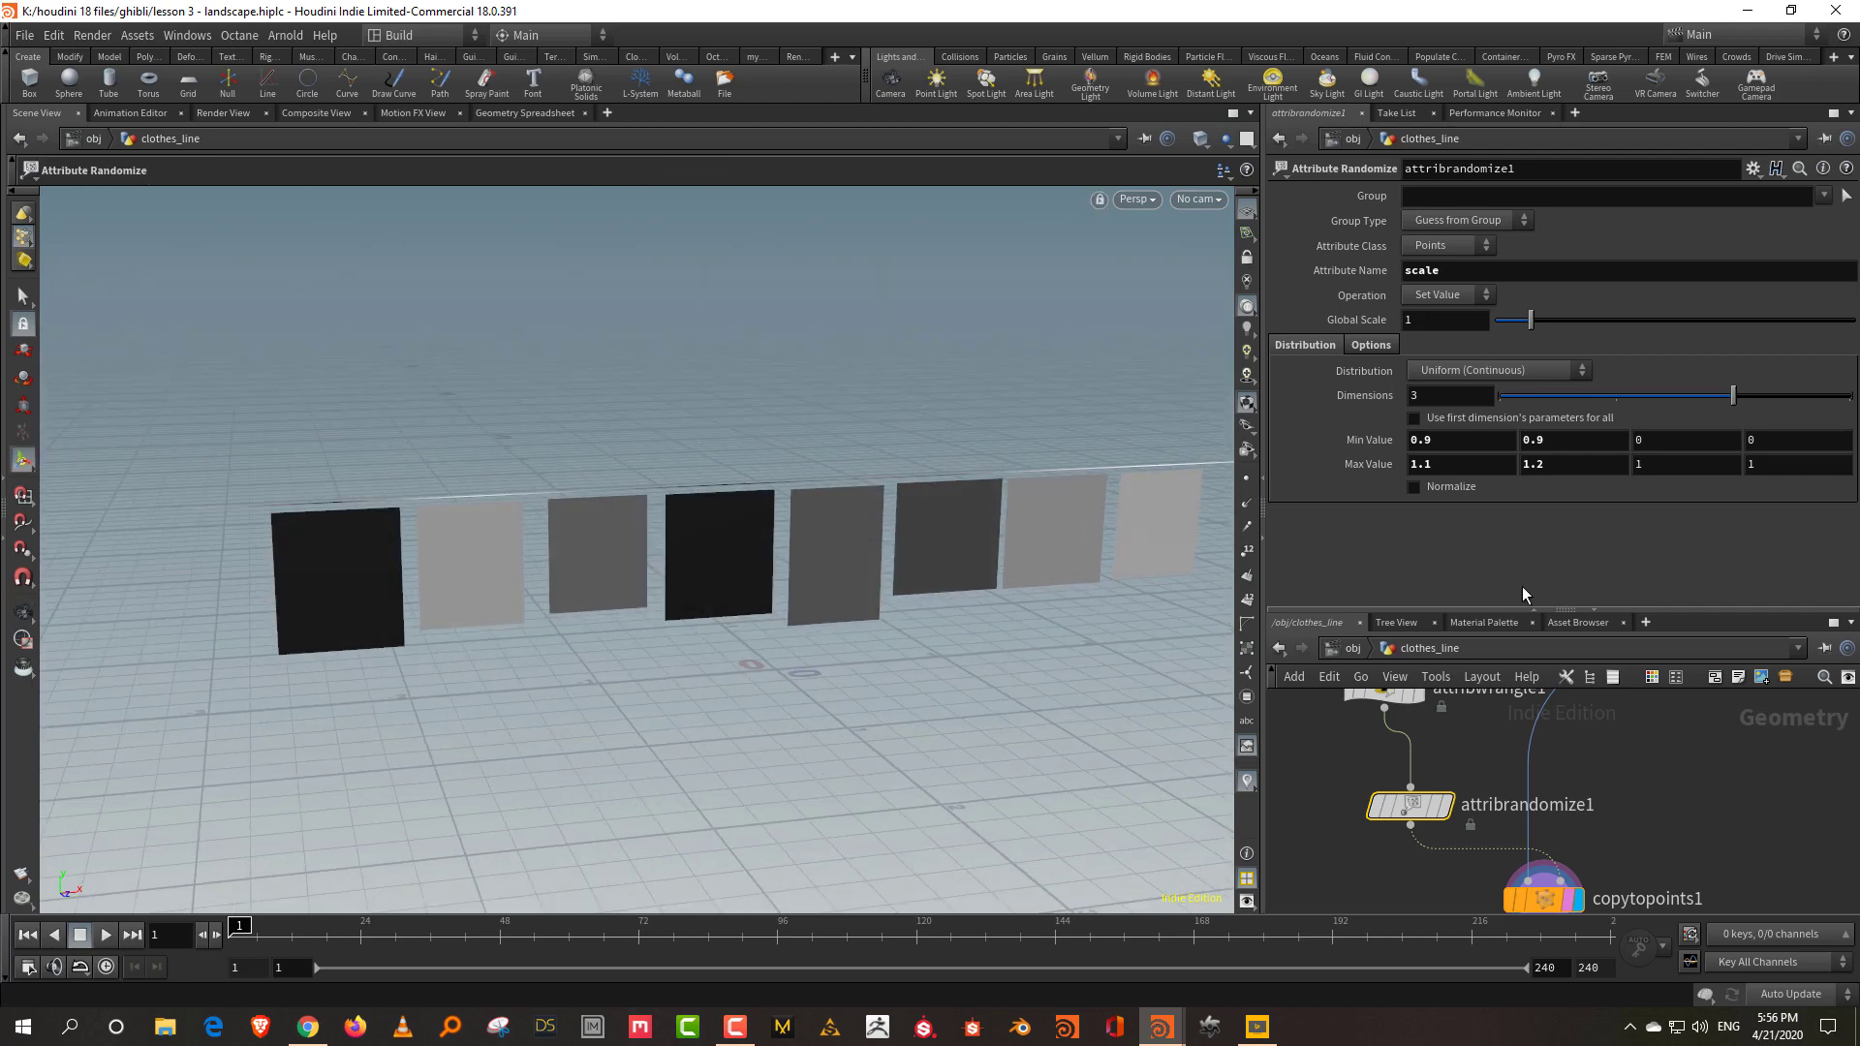
Add a Vellum Configure Cloth node below copytopoints1, wired to its output, and display it.
left_click(1483, 622)
left_click_drag(1506, 606, 1472, 354)
left_click(1305, 475)
key("Escape")
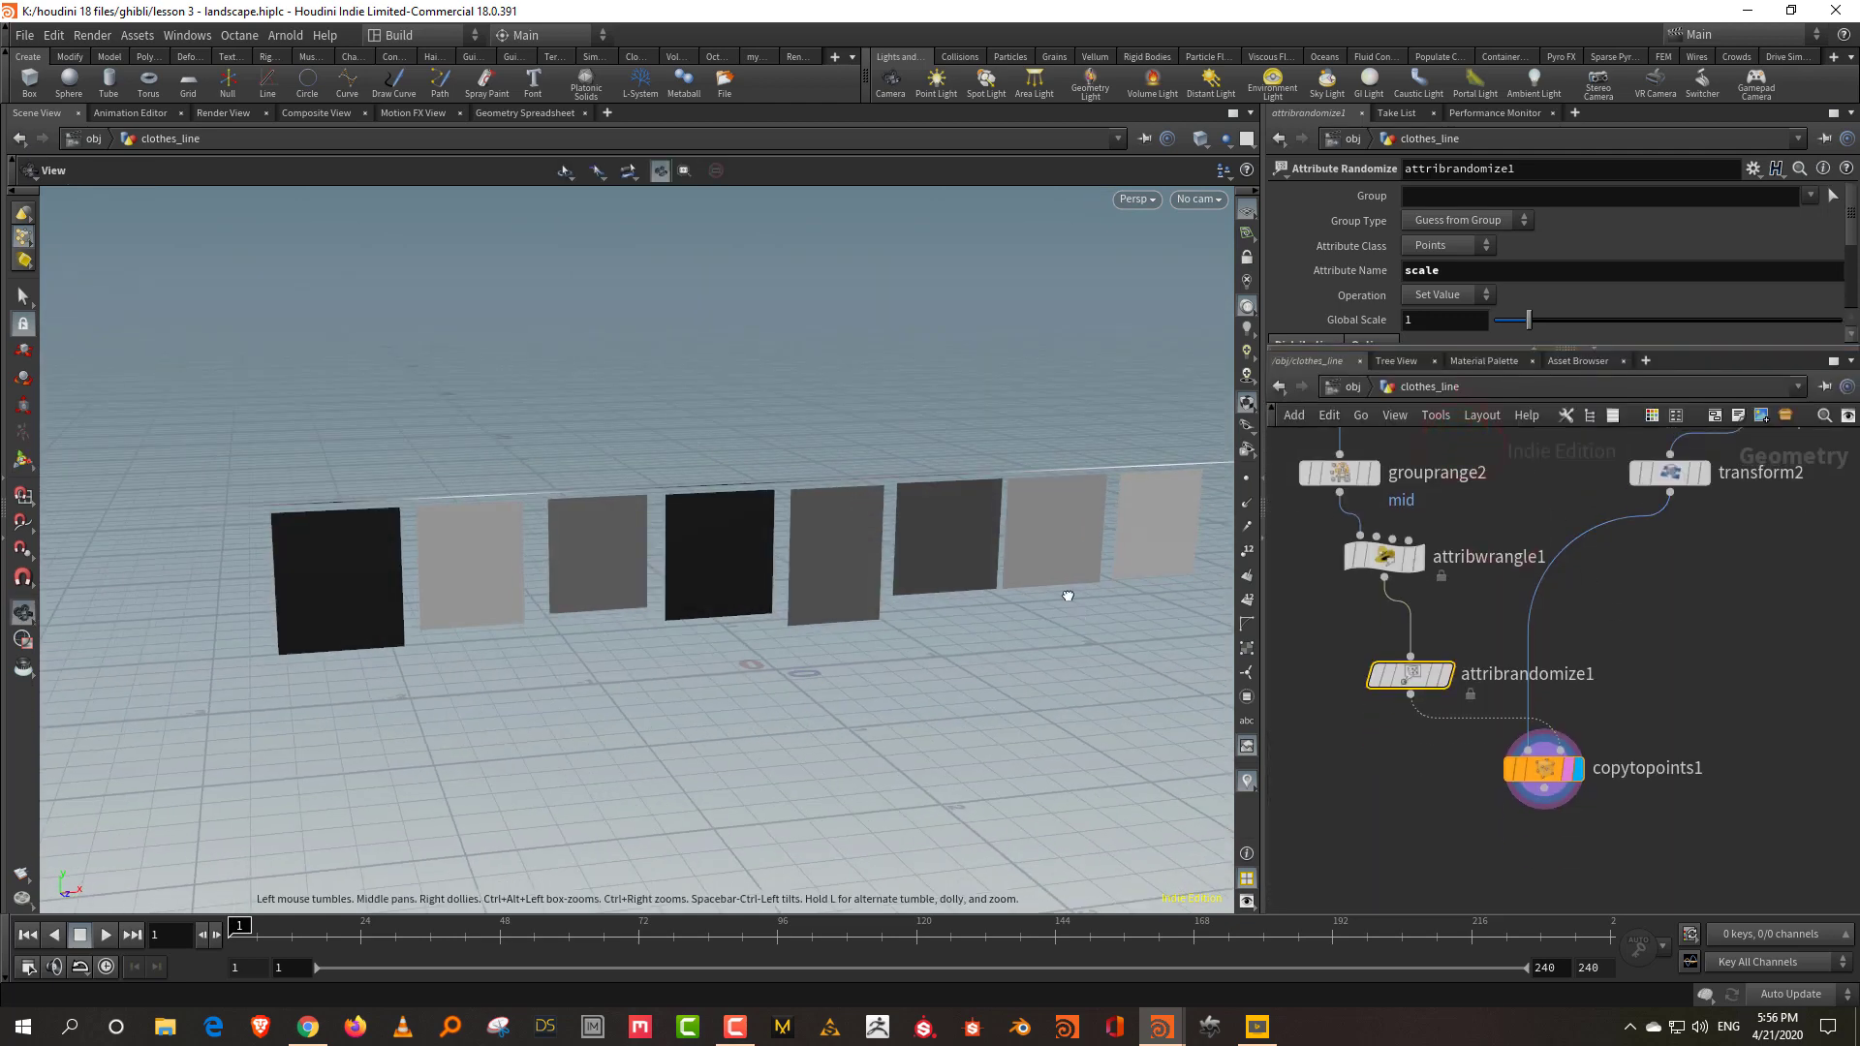
left_click_drag(1068, 596, 1063, 593)
key("Return")
scroll(1473, 753, "down", 3)
left_click(1509, 765)
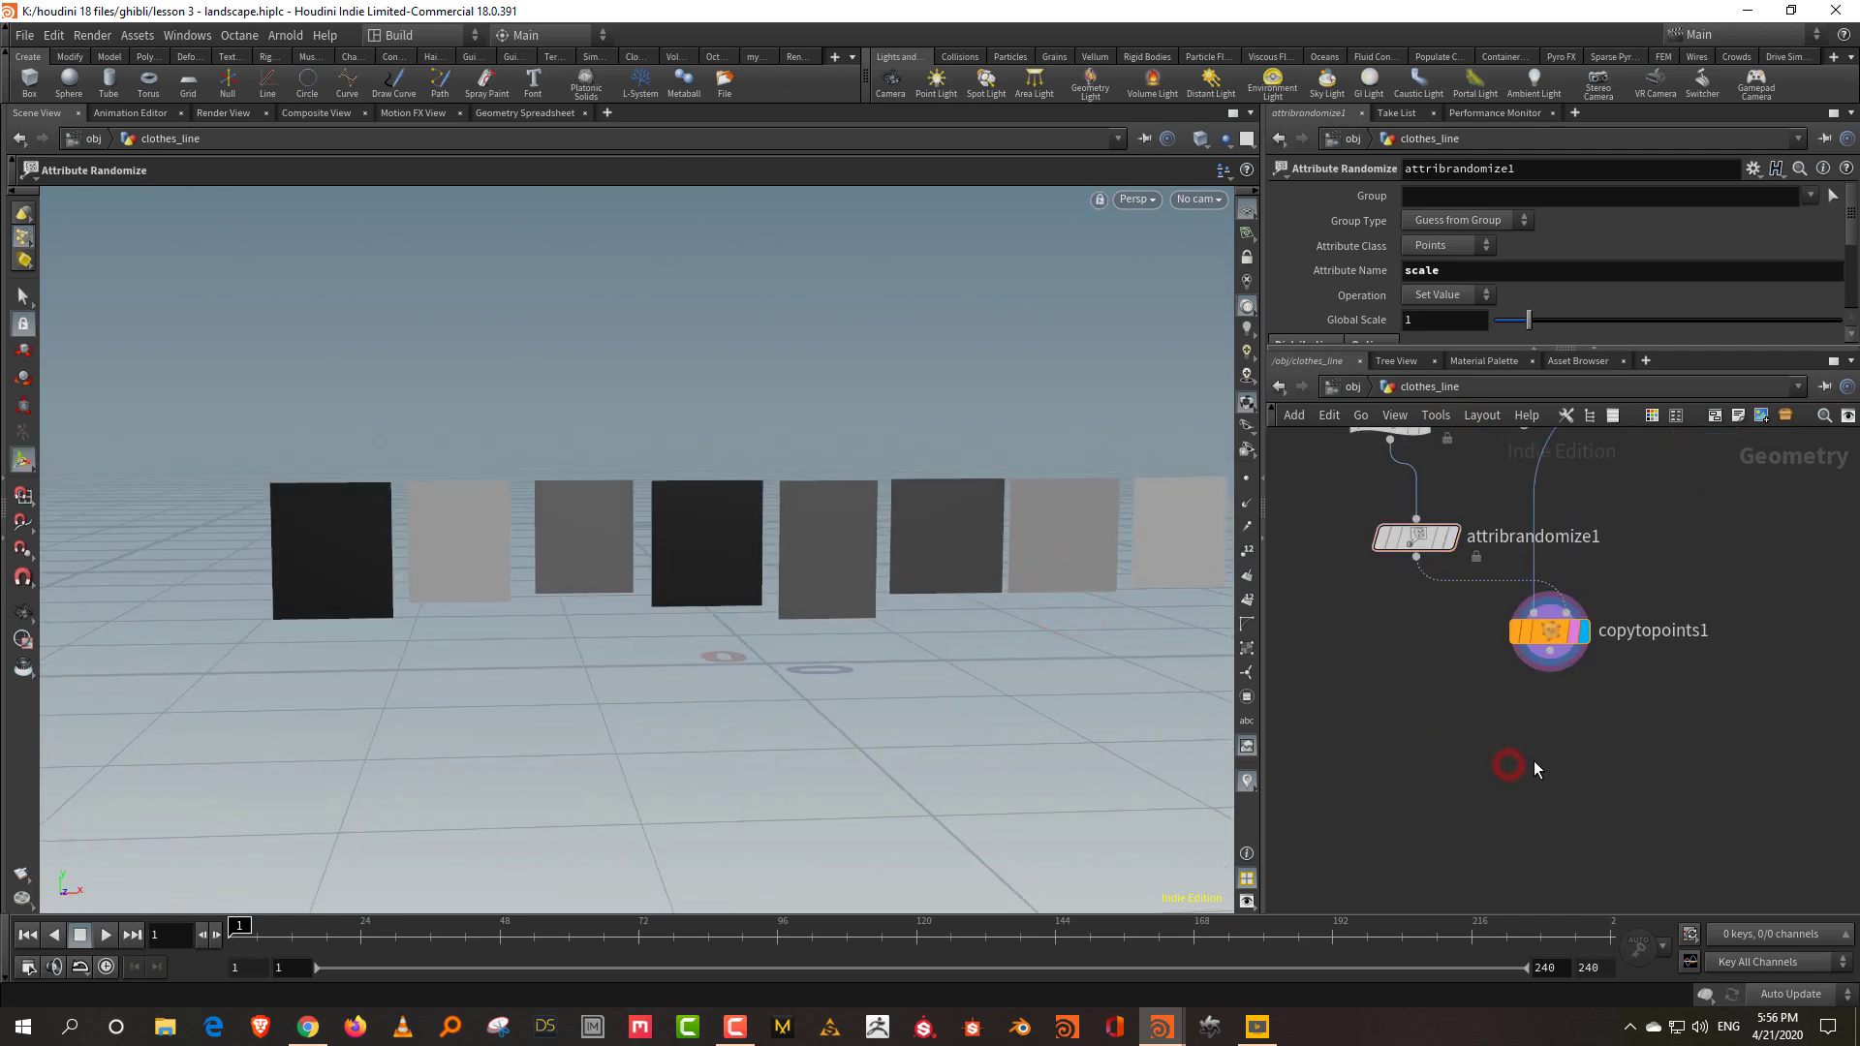
key("Tab")
type("cloth")
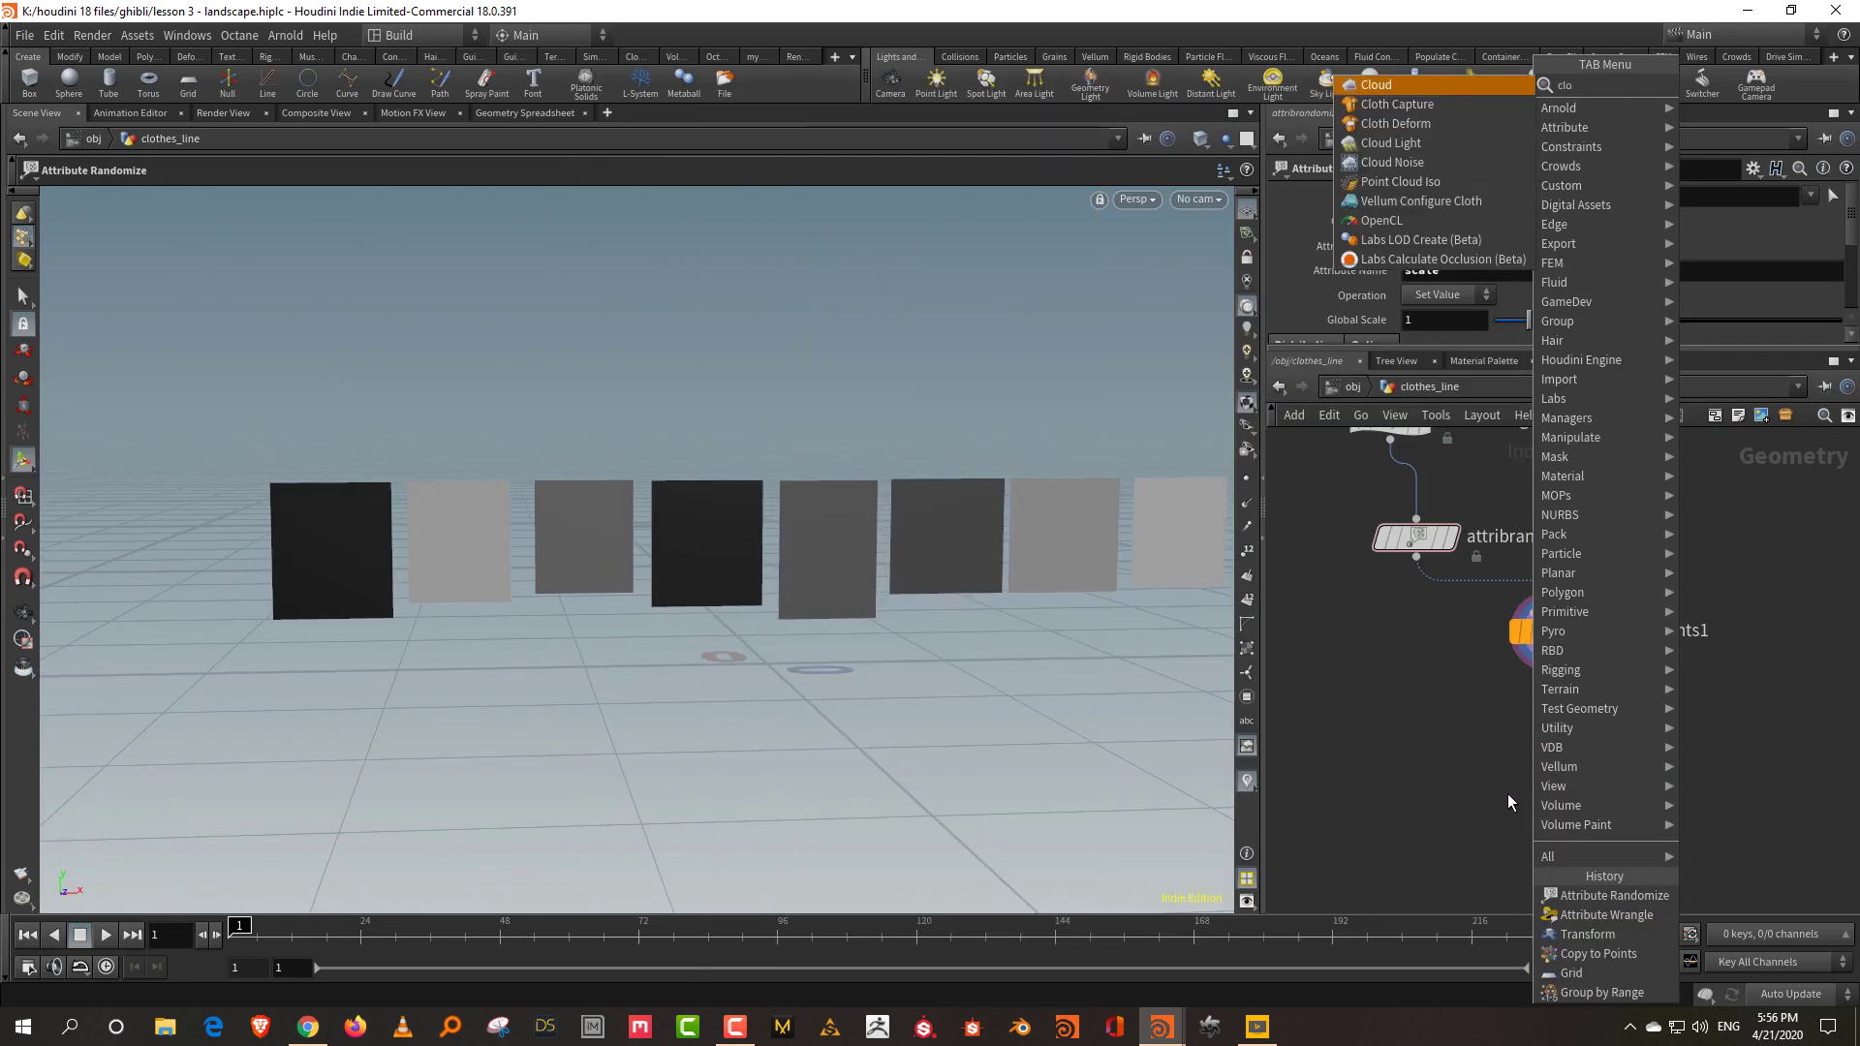
left_click(1758, 123)
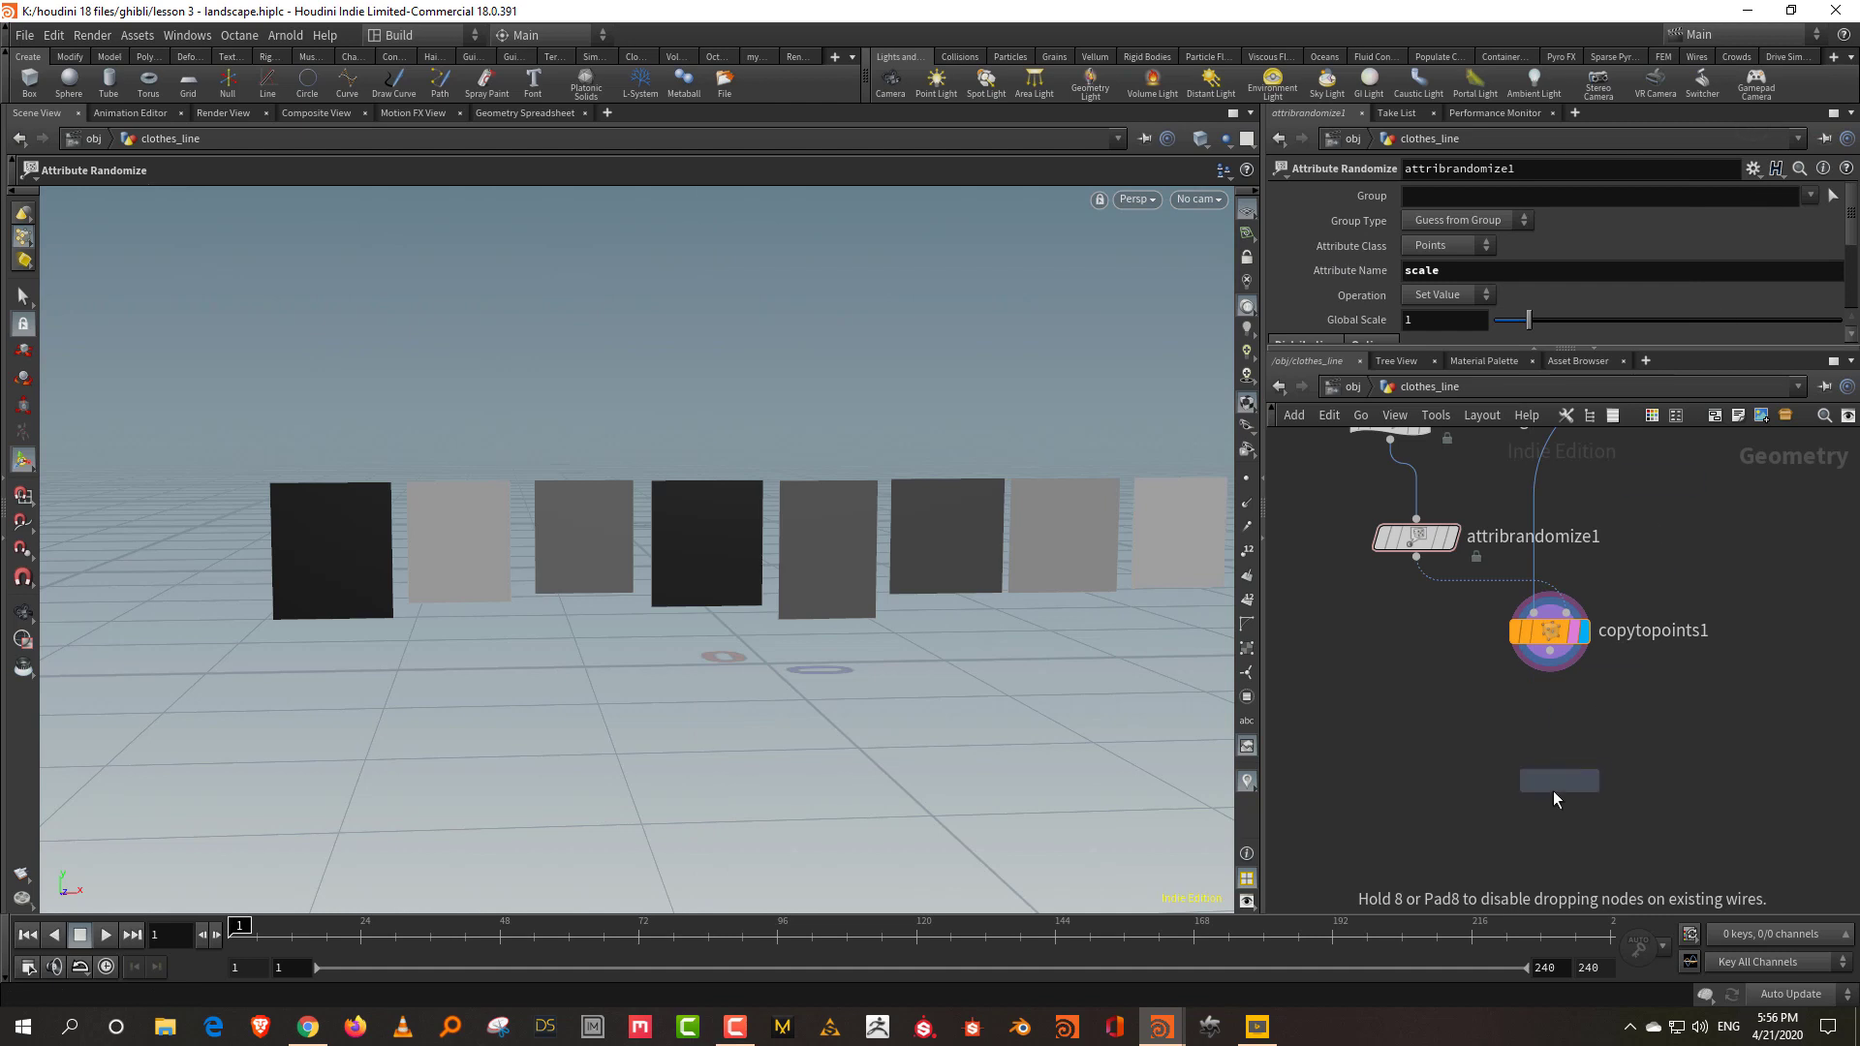
left_click(1552, 792)
left_click(1528, 804)
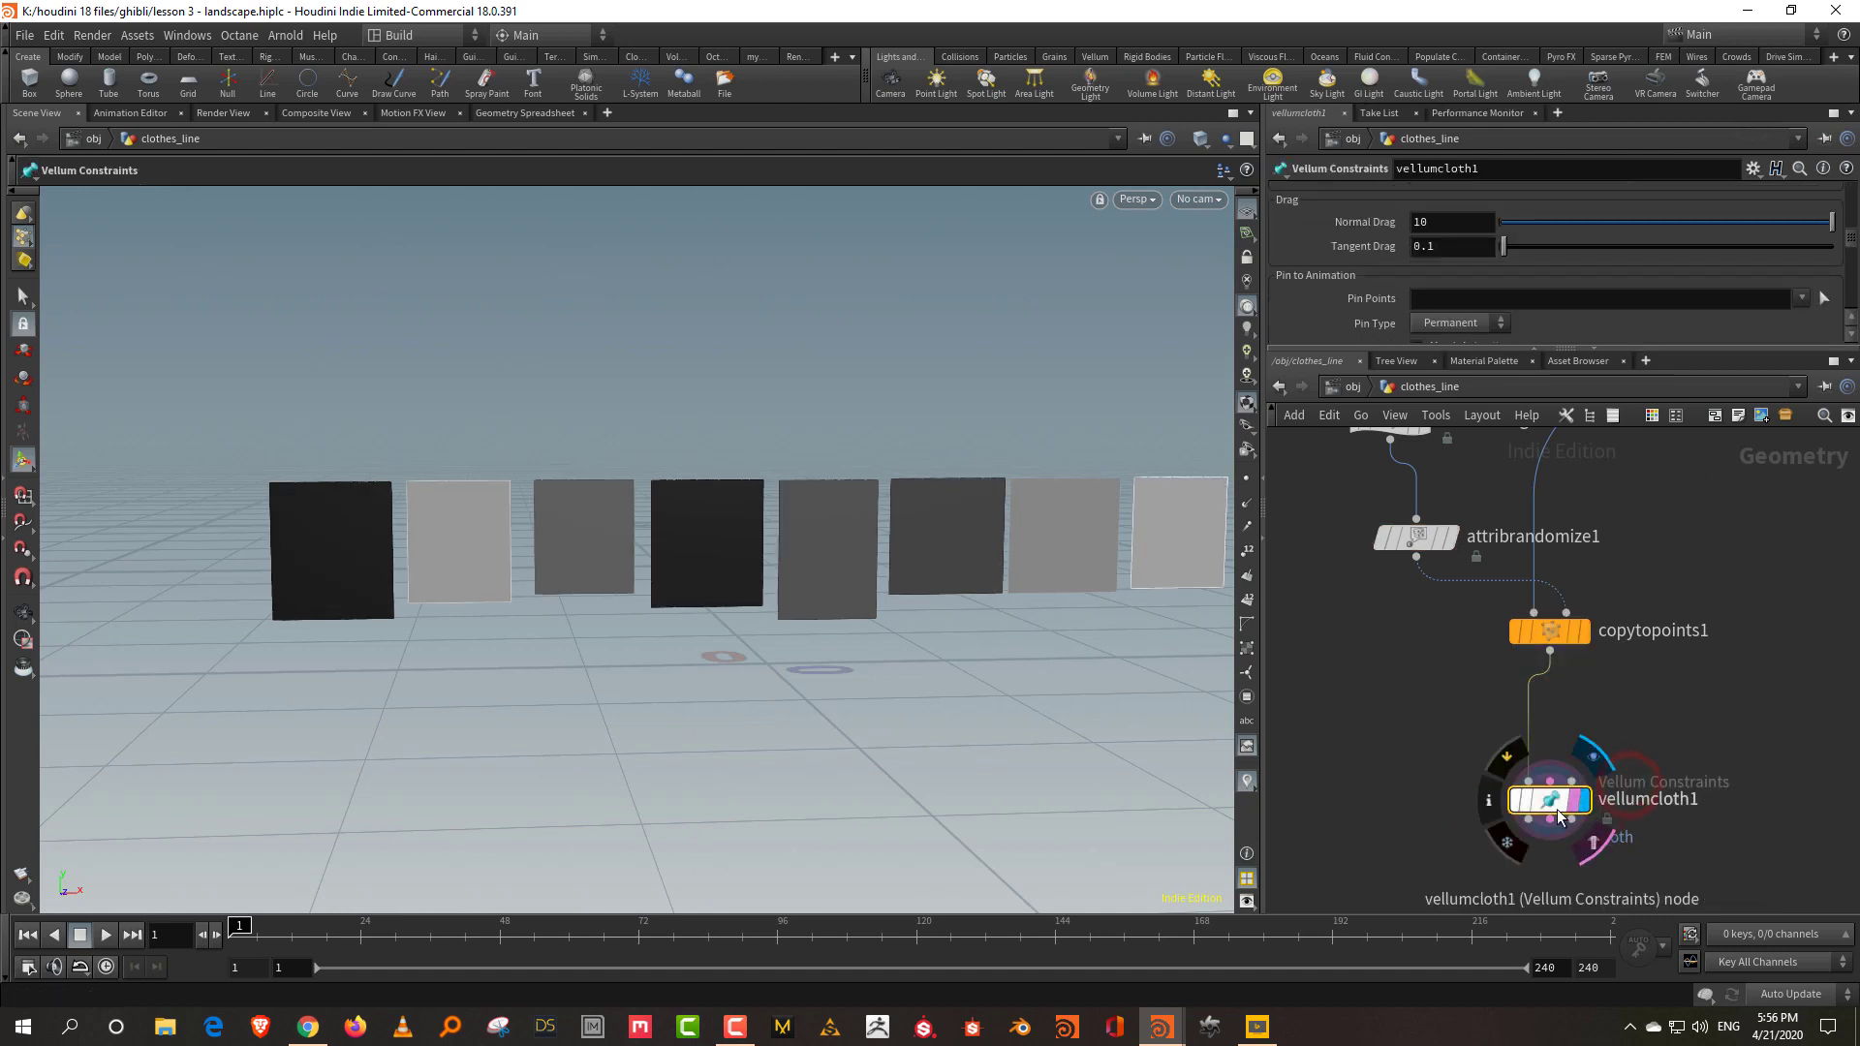
Move the vellumhair1 node down in the network so it sits level with vellumcloth1.
scroll(1523, 614, "down", 8)
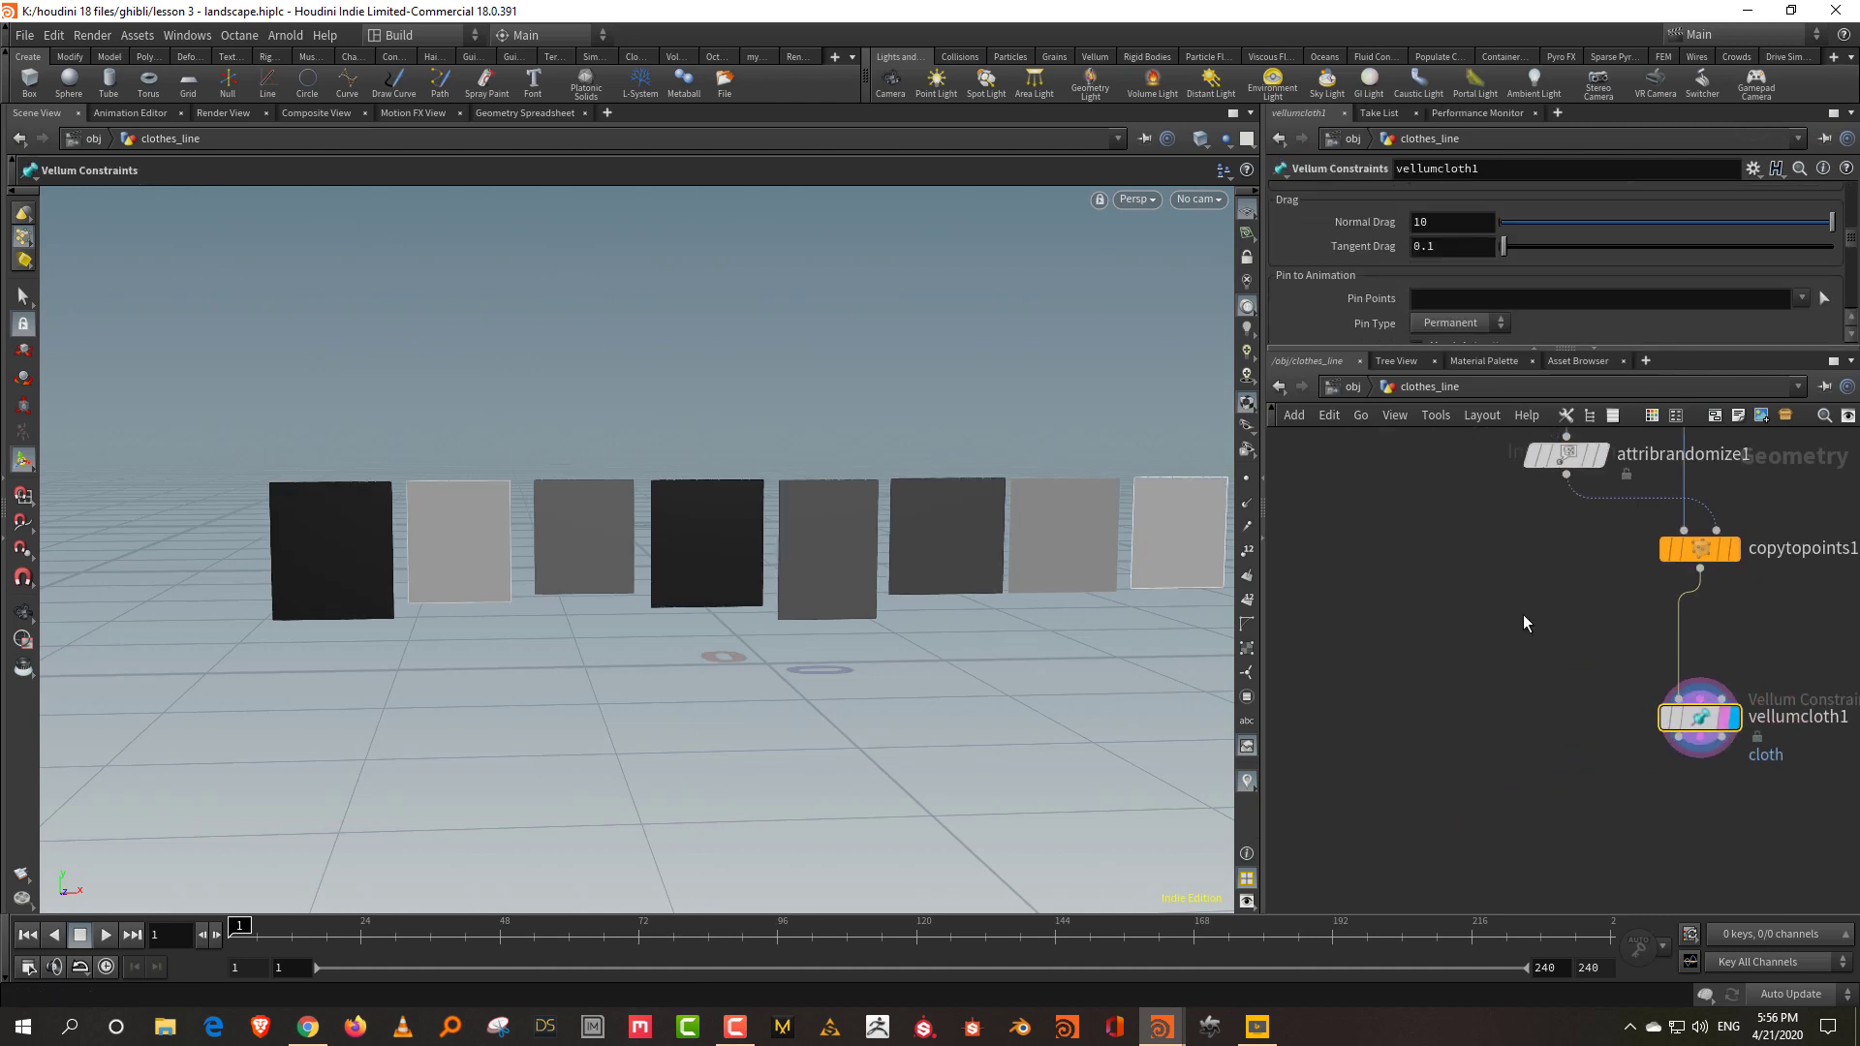
scroll(1504, 601, "up", 4)
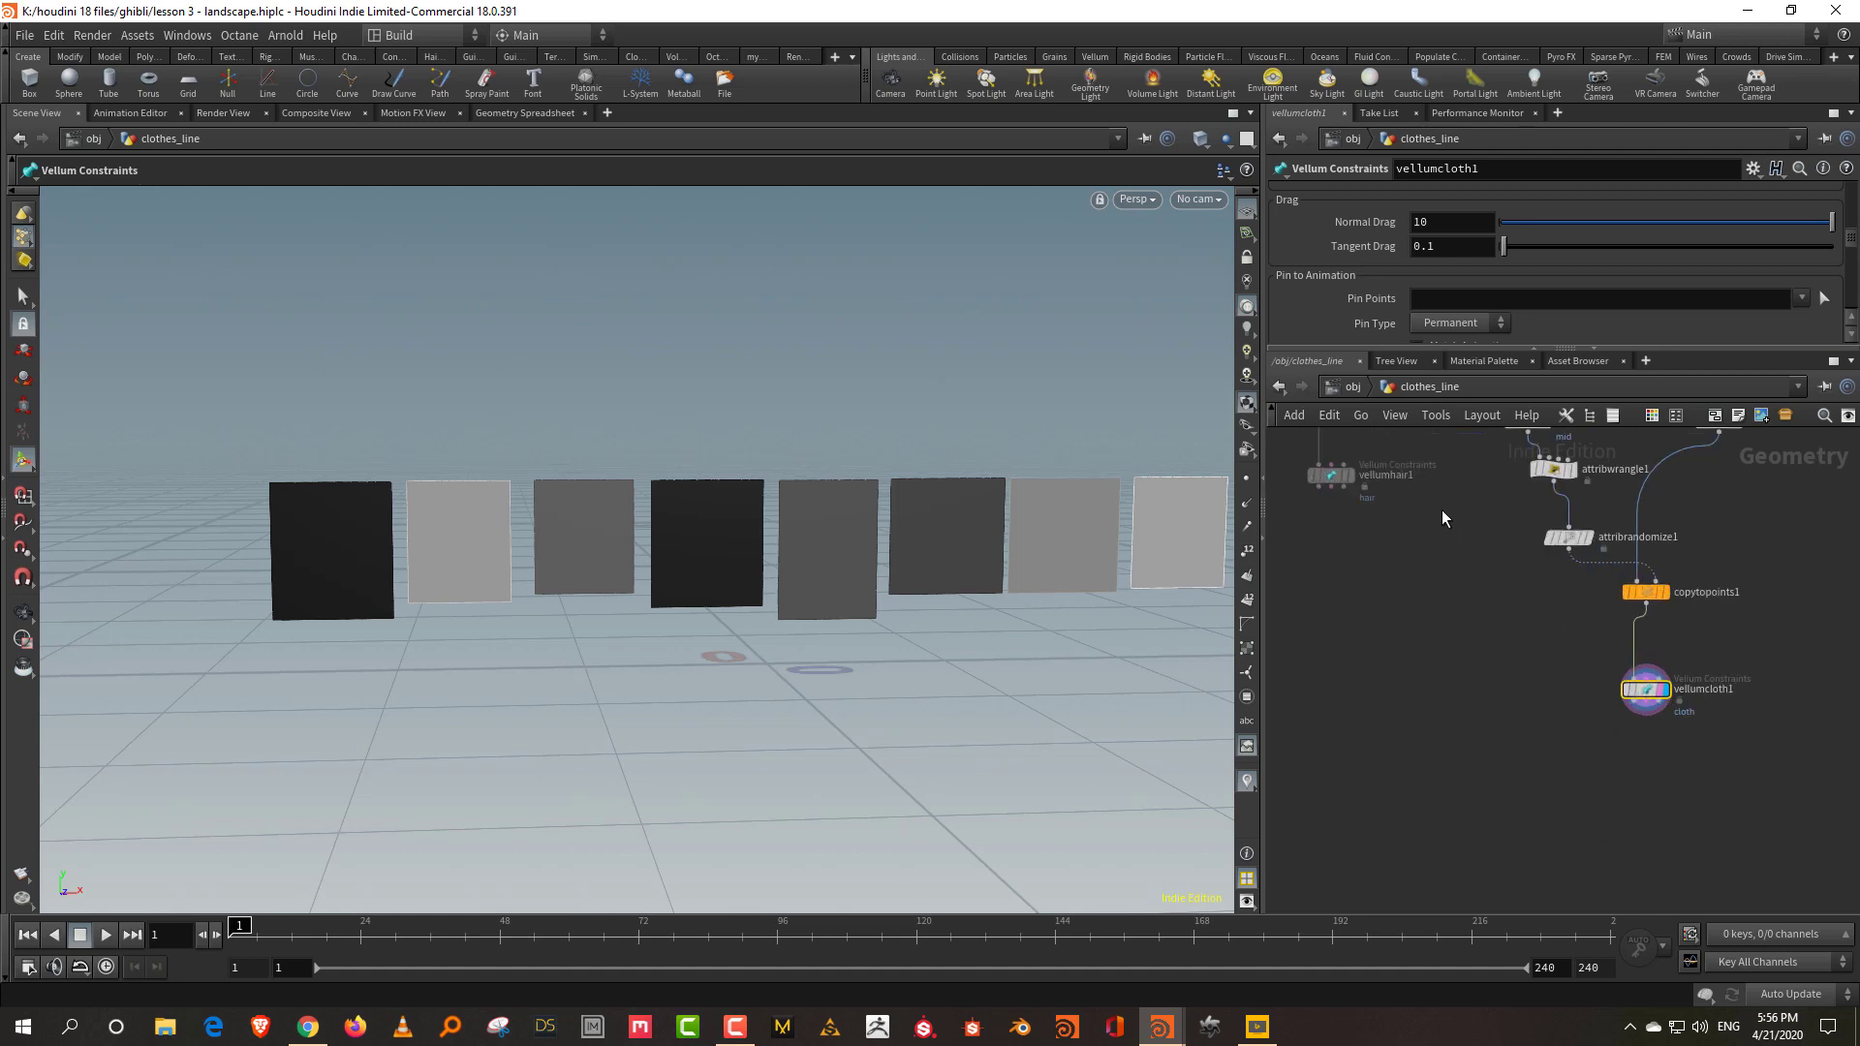
left_click_drag(1331, 475, 1319, 722)
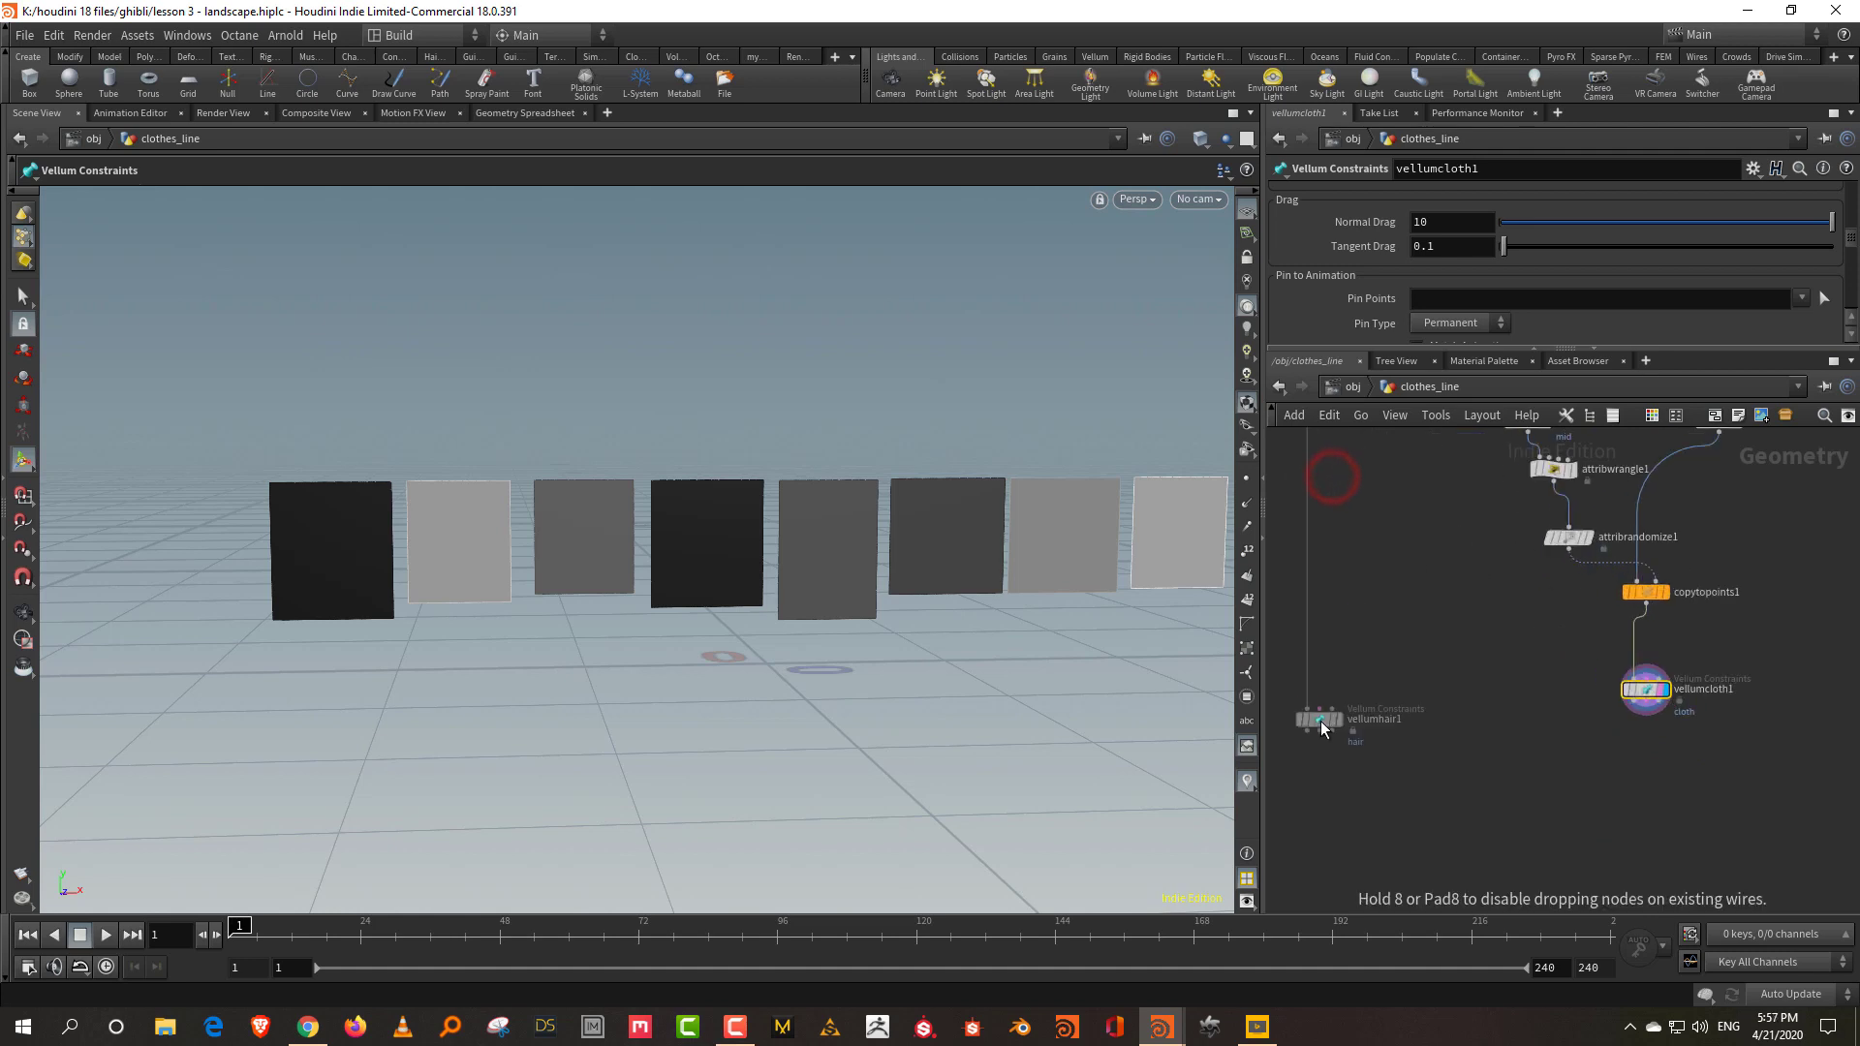
left_click(1426, 618)
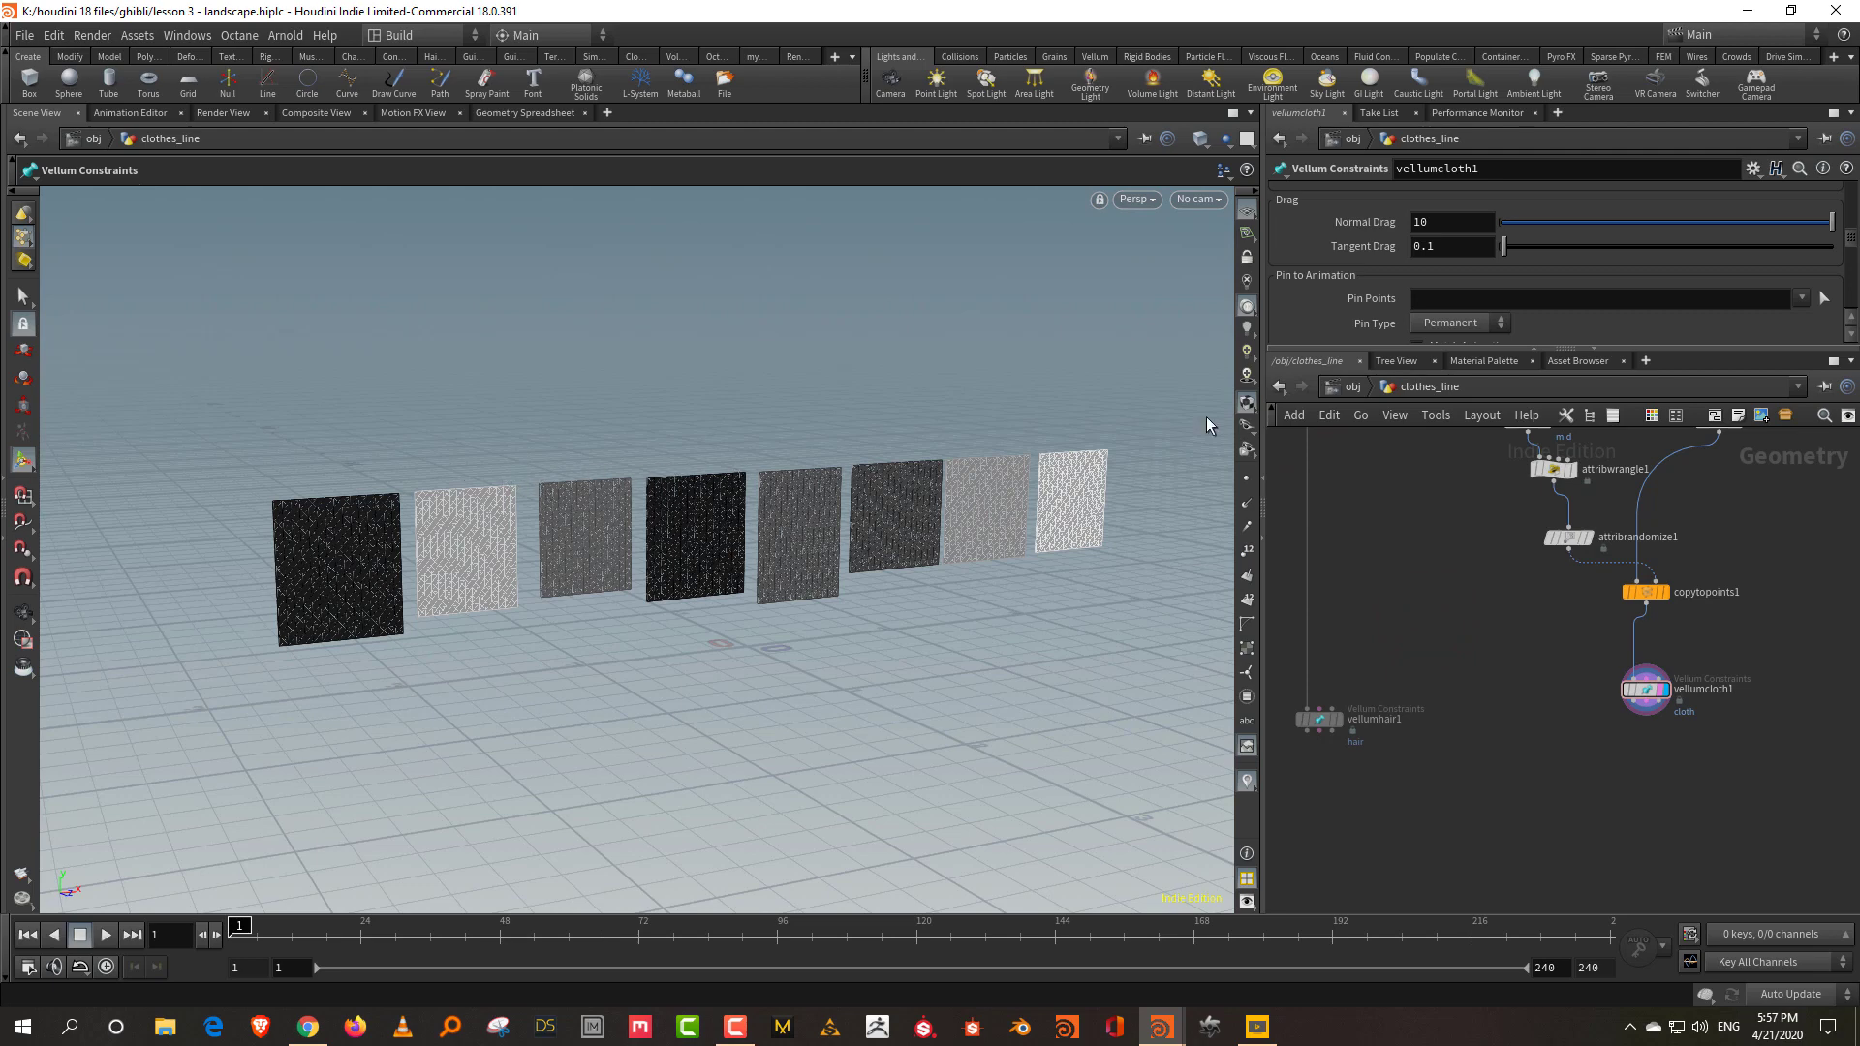
Check the Maximum Segments setting of resample1 on the hair line branch.
middle_click_drag(1374, 498, 1481, 672)
left_click(1544, 565)
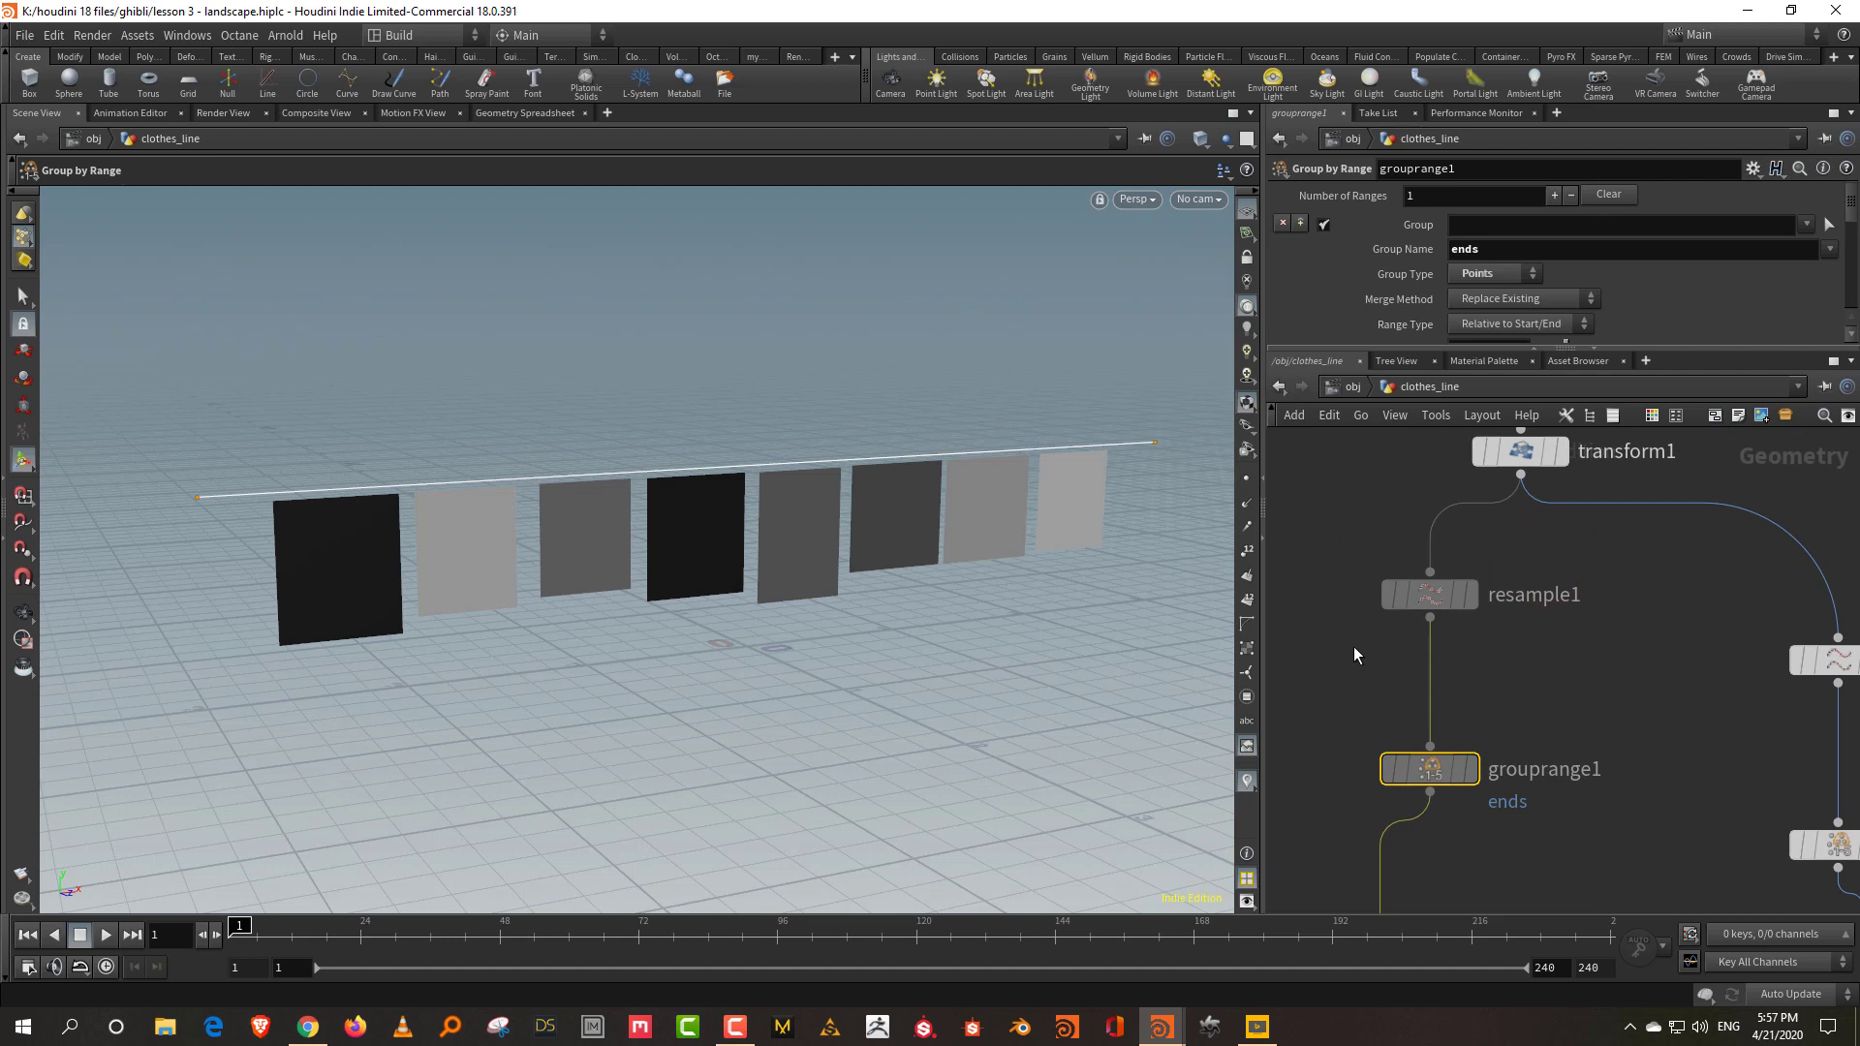
left_click_drag(1353, 647, 1535, 566)
left_click_drag(1503, 351, 1502, 524)
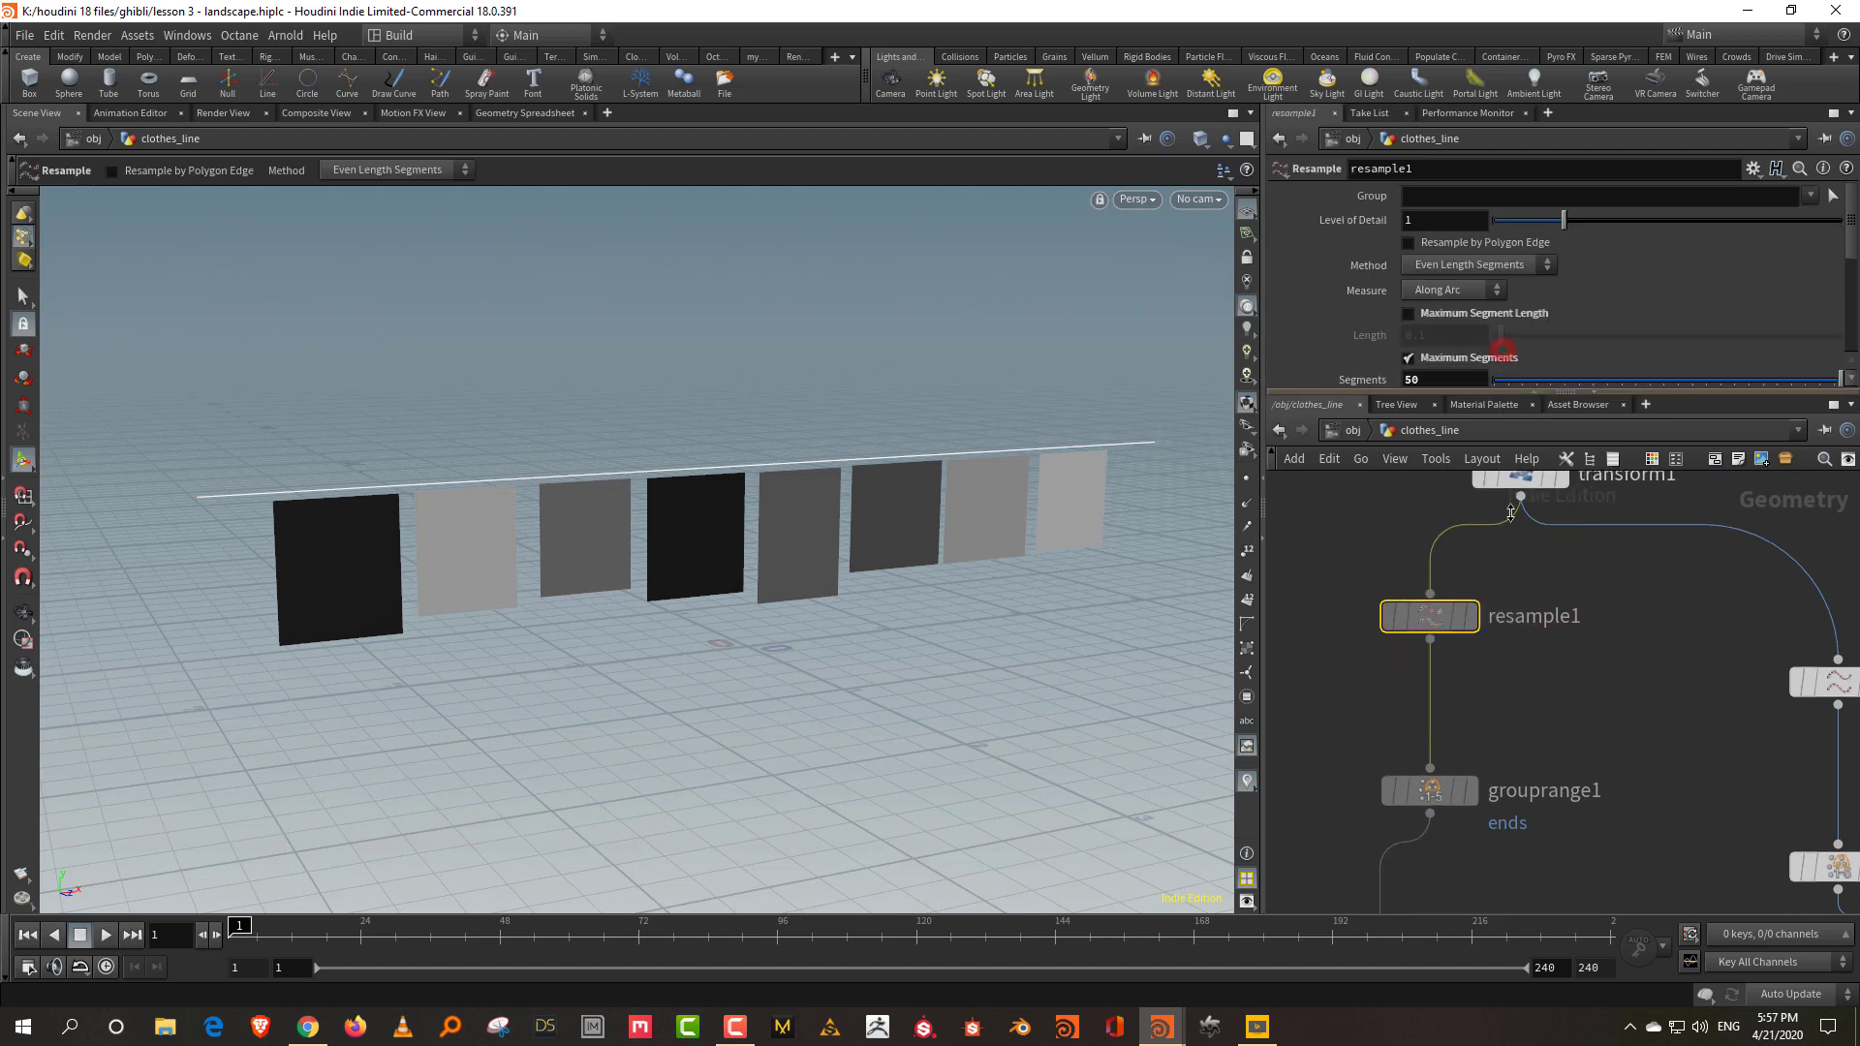
left_click(1441, 379)
key("Return")
left_click_drag(1439, 523, 1441, 355)
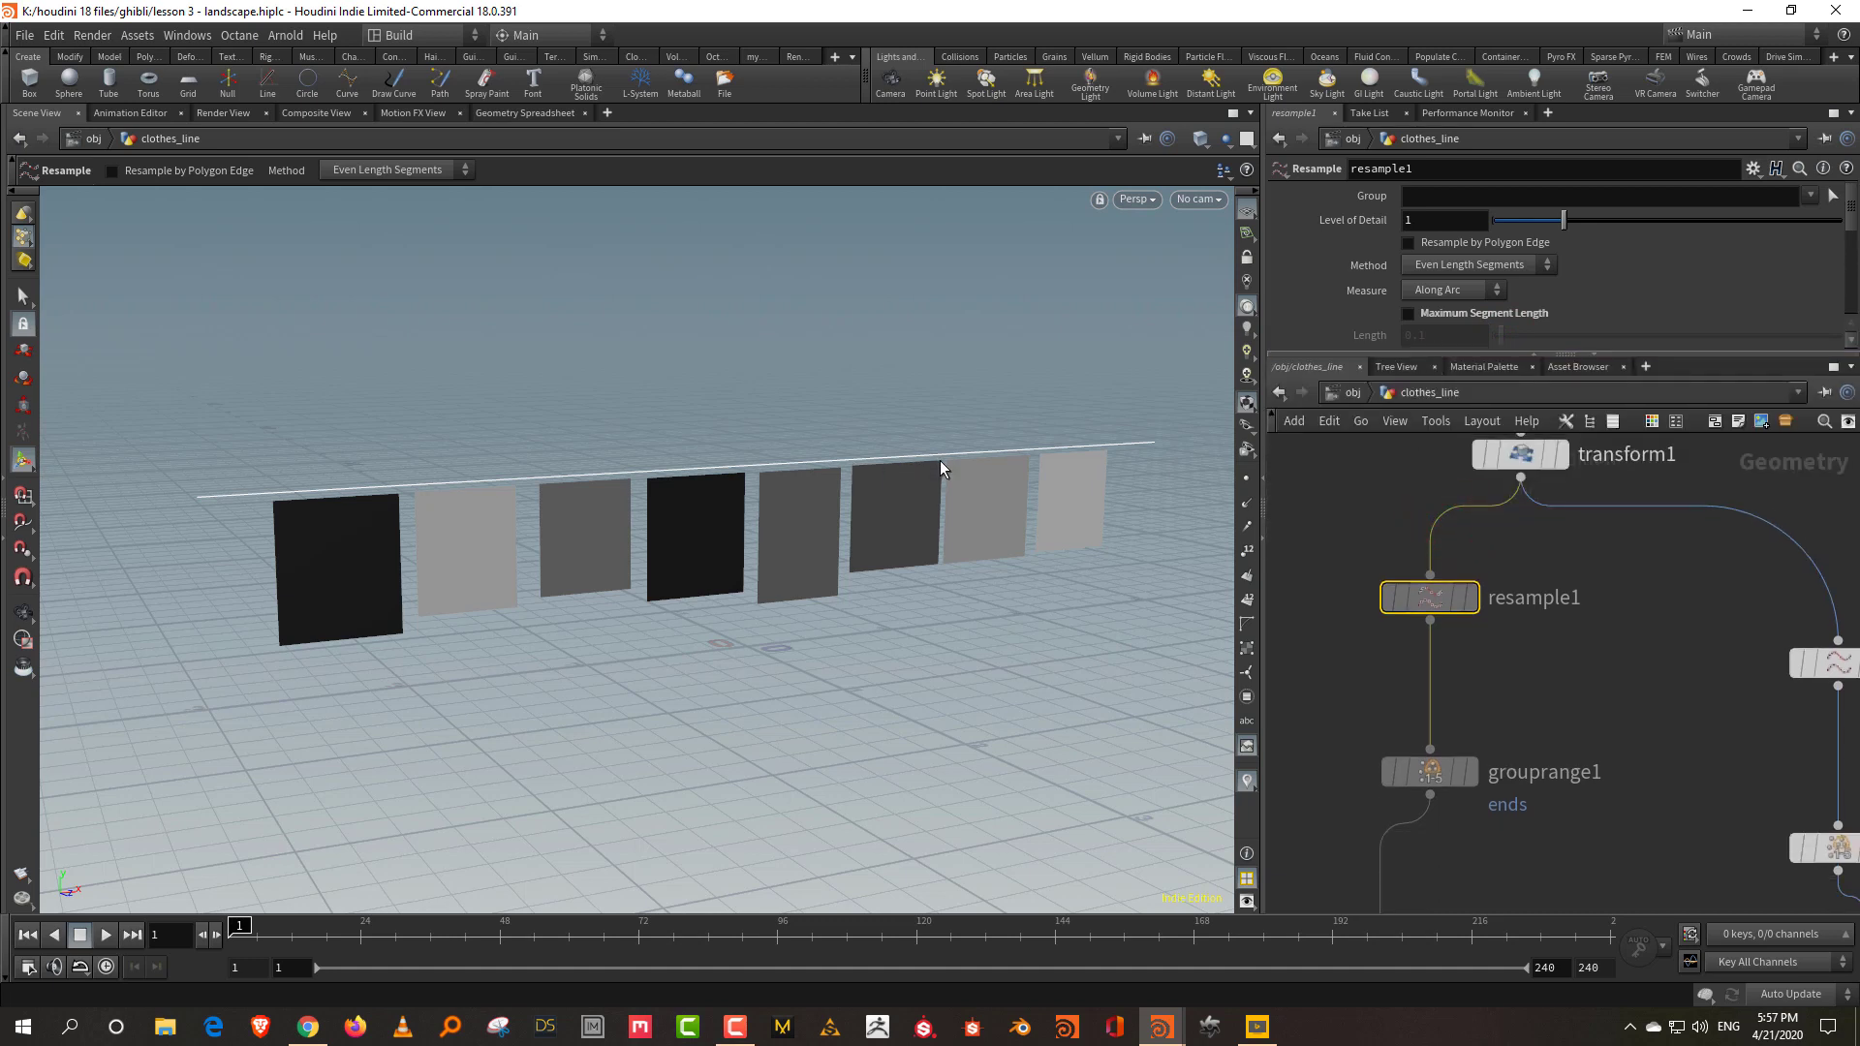
Add a Merge node below vellumhair1 and duplicate it beside the first one.
middle_click_drag(1587, 794, 1549, 614)
scroll(1521, 752, "down", 4)
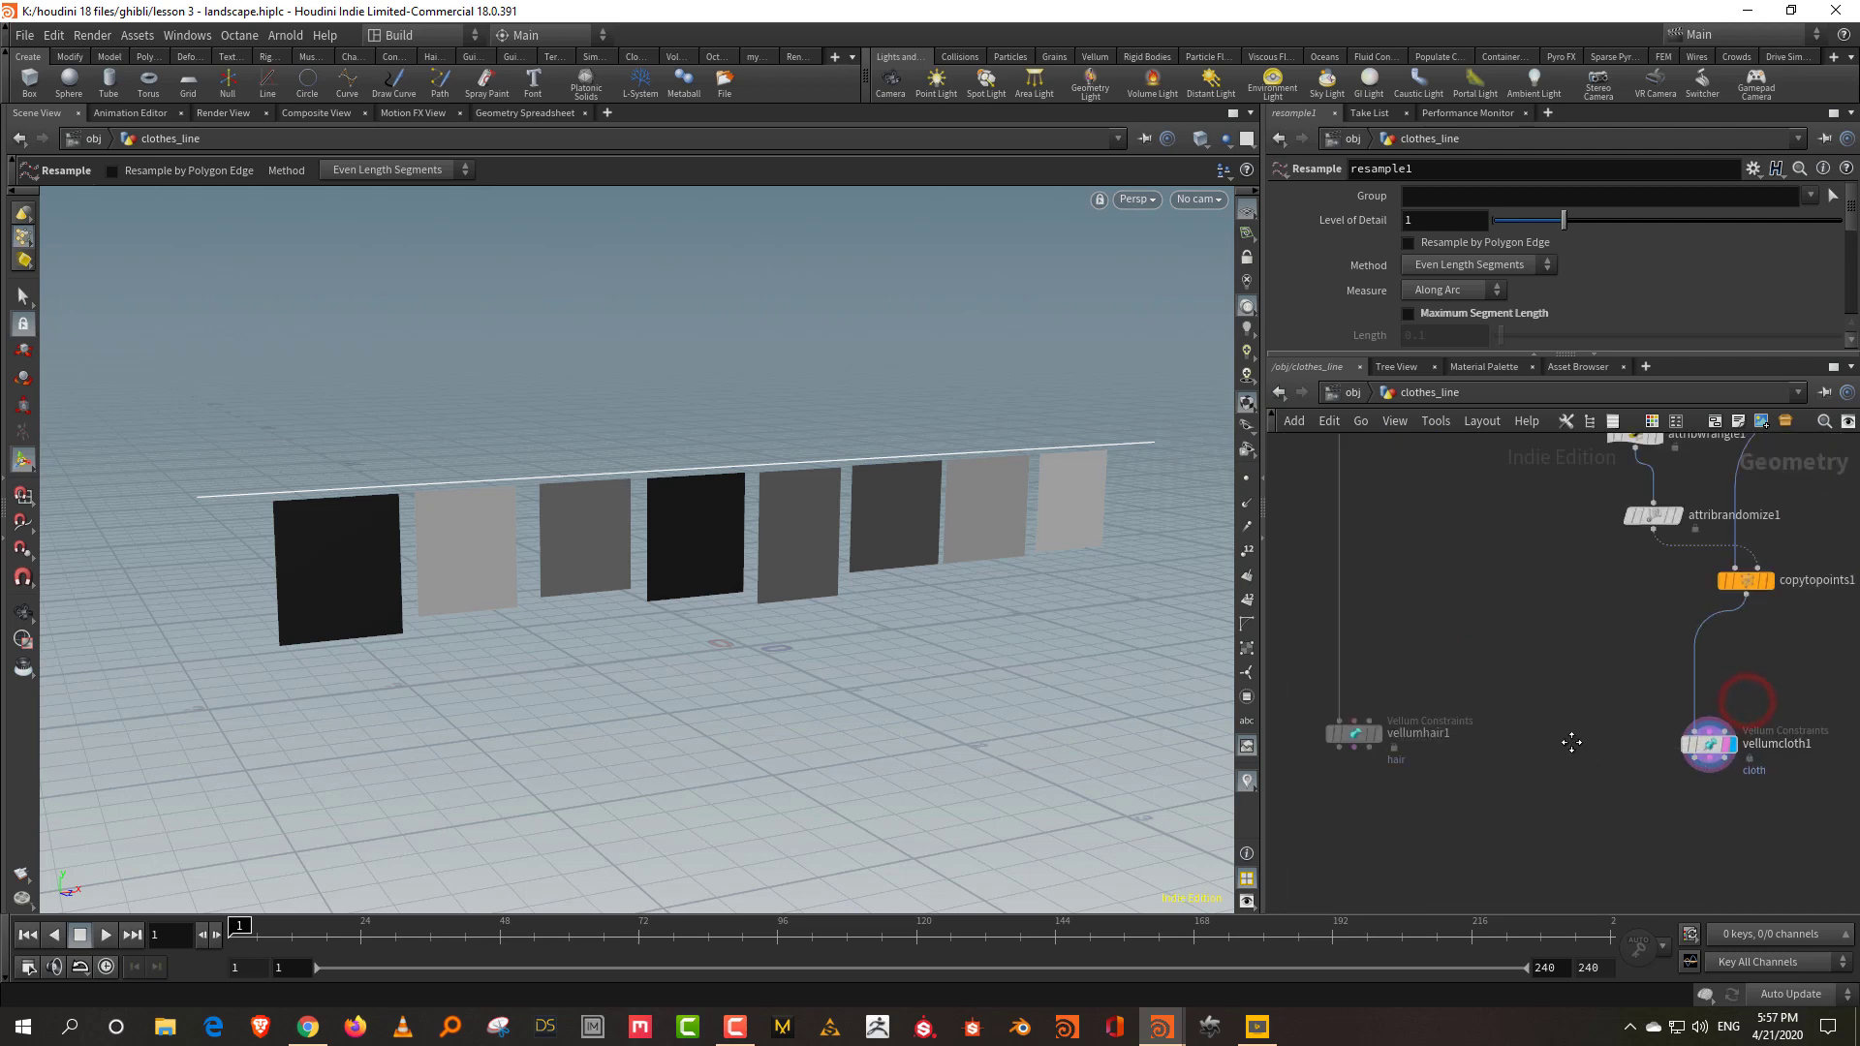
middle_click_drag(1571, 742, 1596, 678)
left_click(1575, 700)
key("Tab")
type("m")
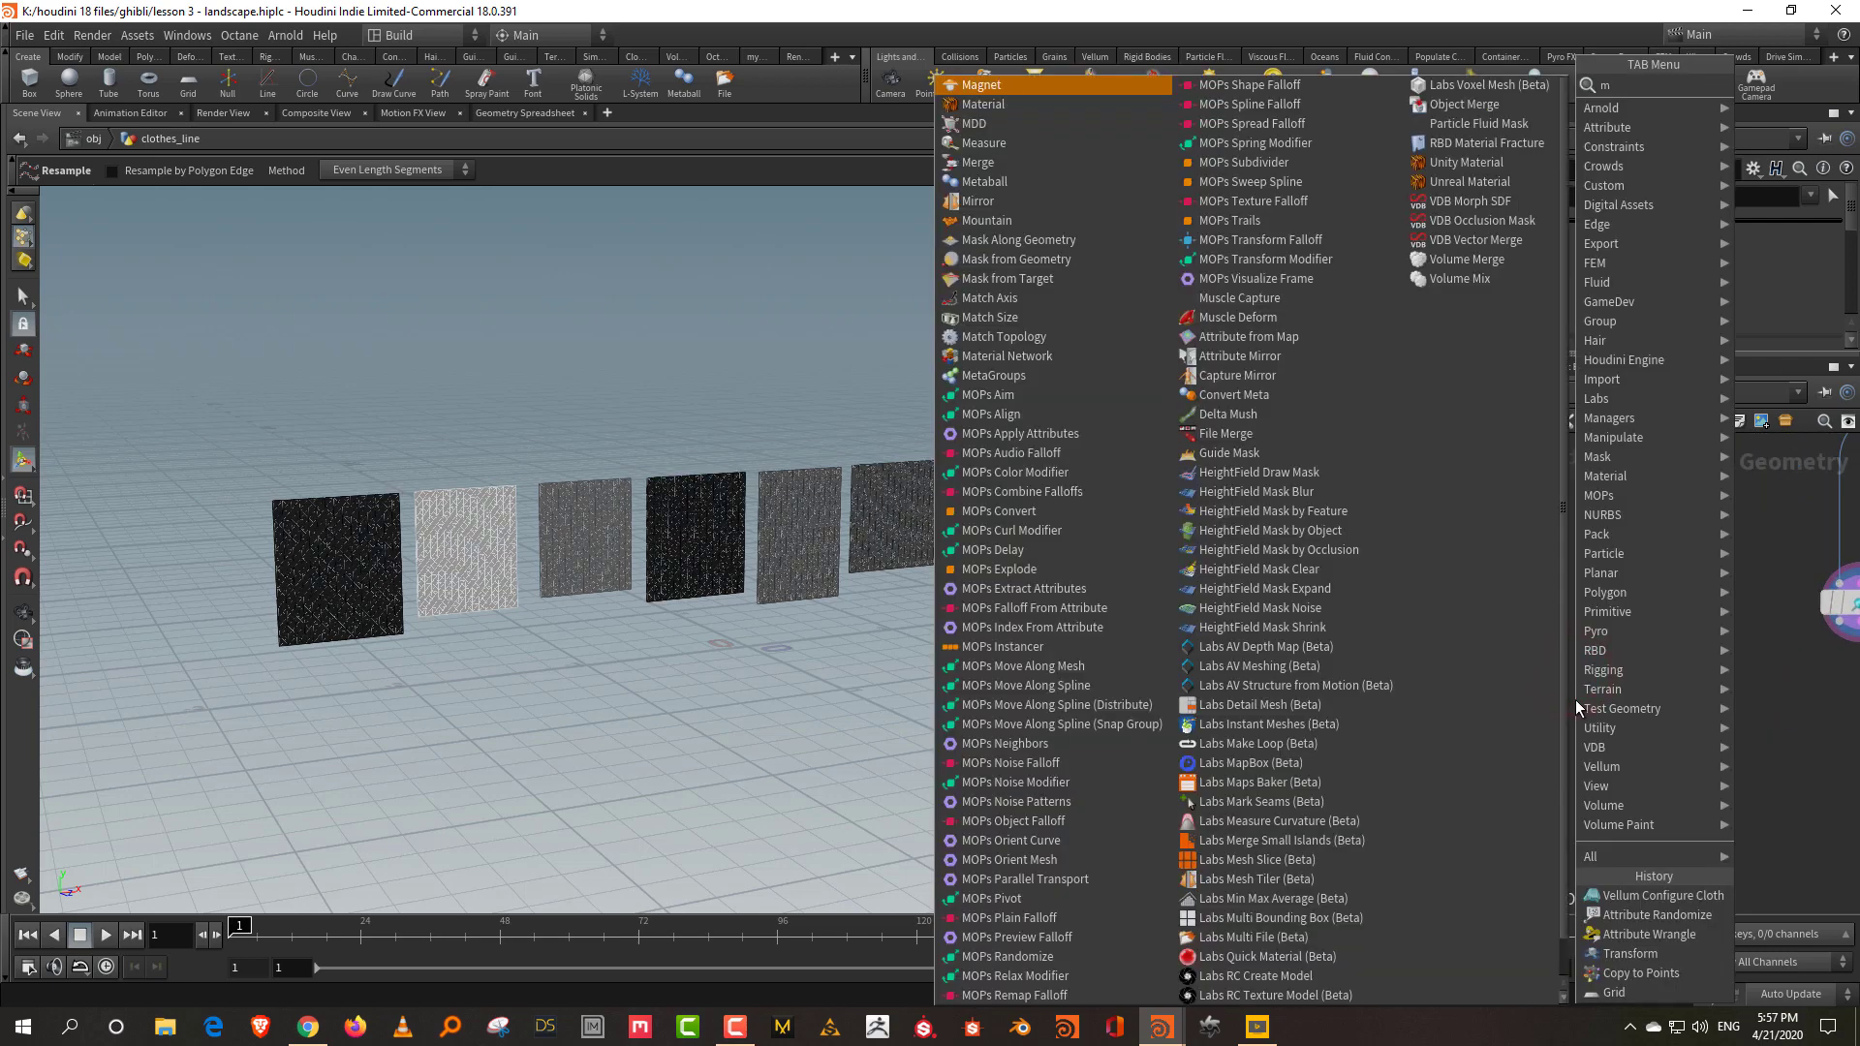
type("erge")
left_click(1437, 90)
left_click(1382, 781)
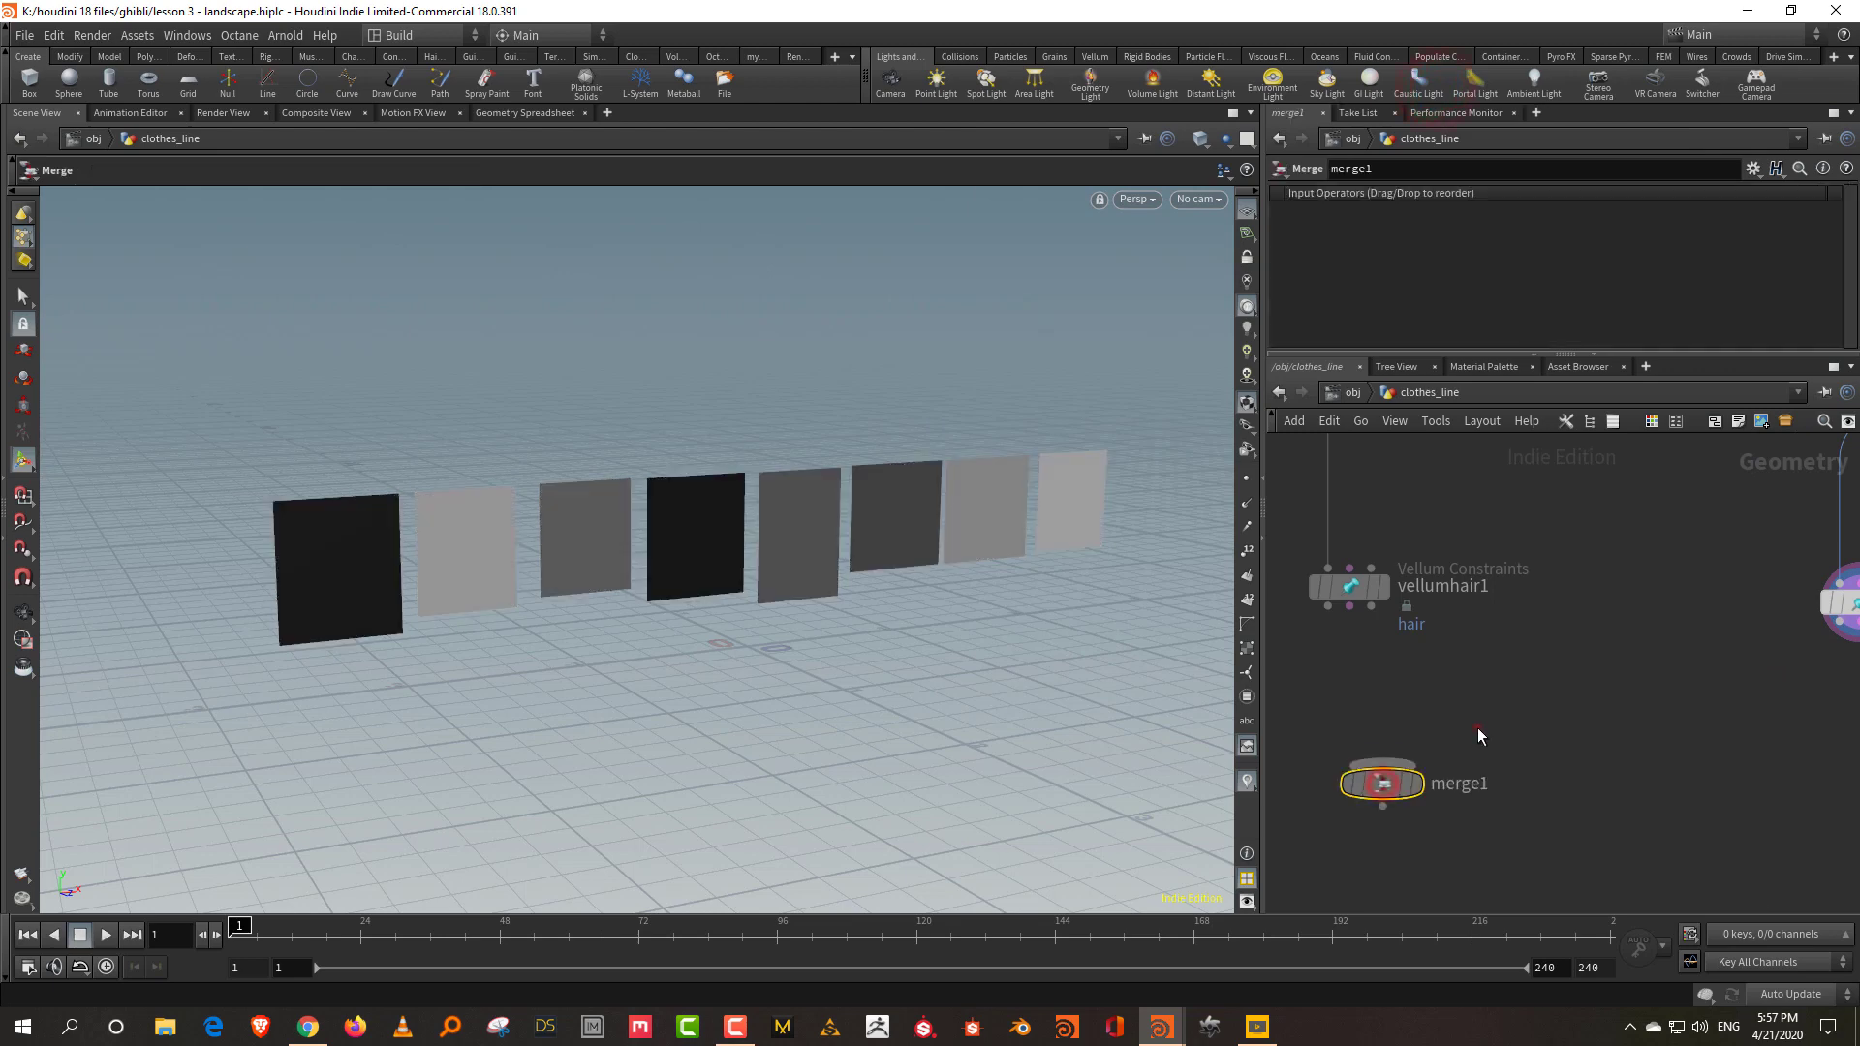
key("ctrl+c")
key("ctrl+v")
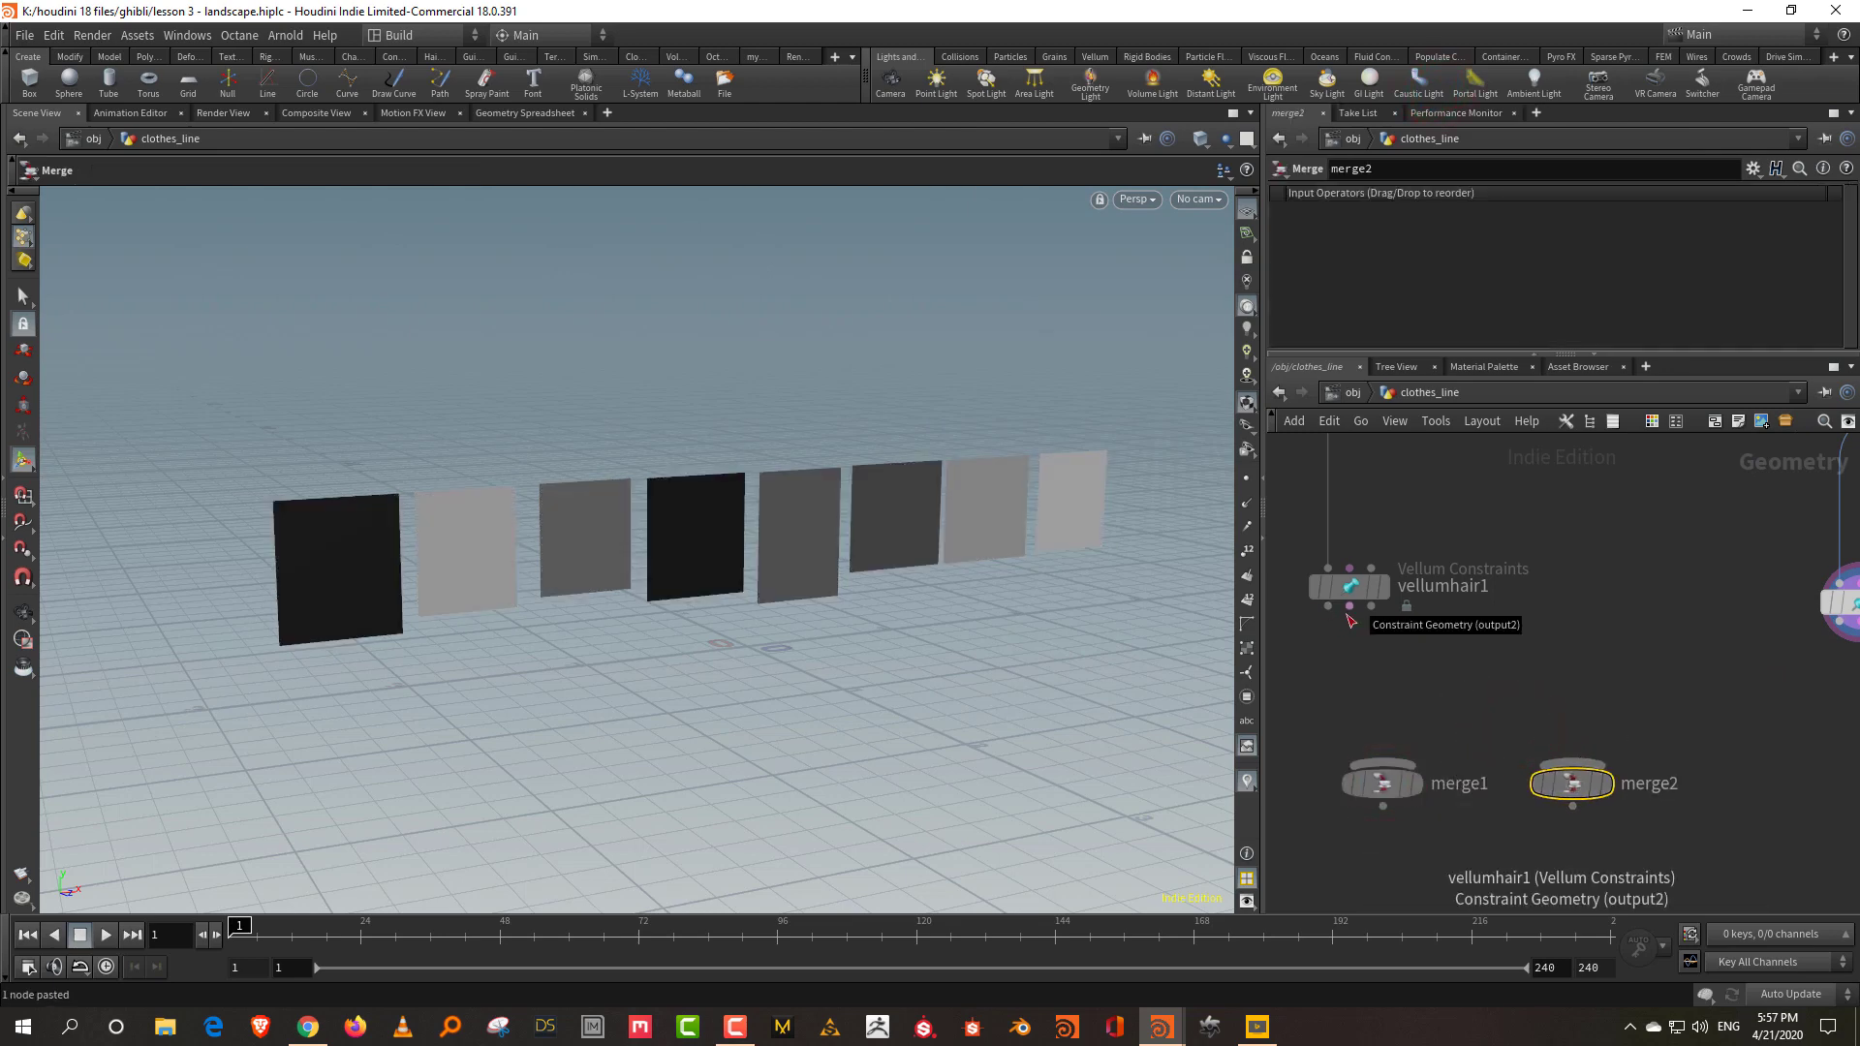
Connect the geometry outputs of vellumhair1 and vellumcloth1 to merge1 and their constraint outputs to merge2.
left_click(1439, 672)
left_click_drag(1327, 606, 1383, 762)
scroll(1744, 639, "down", 2)
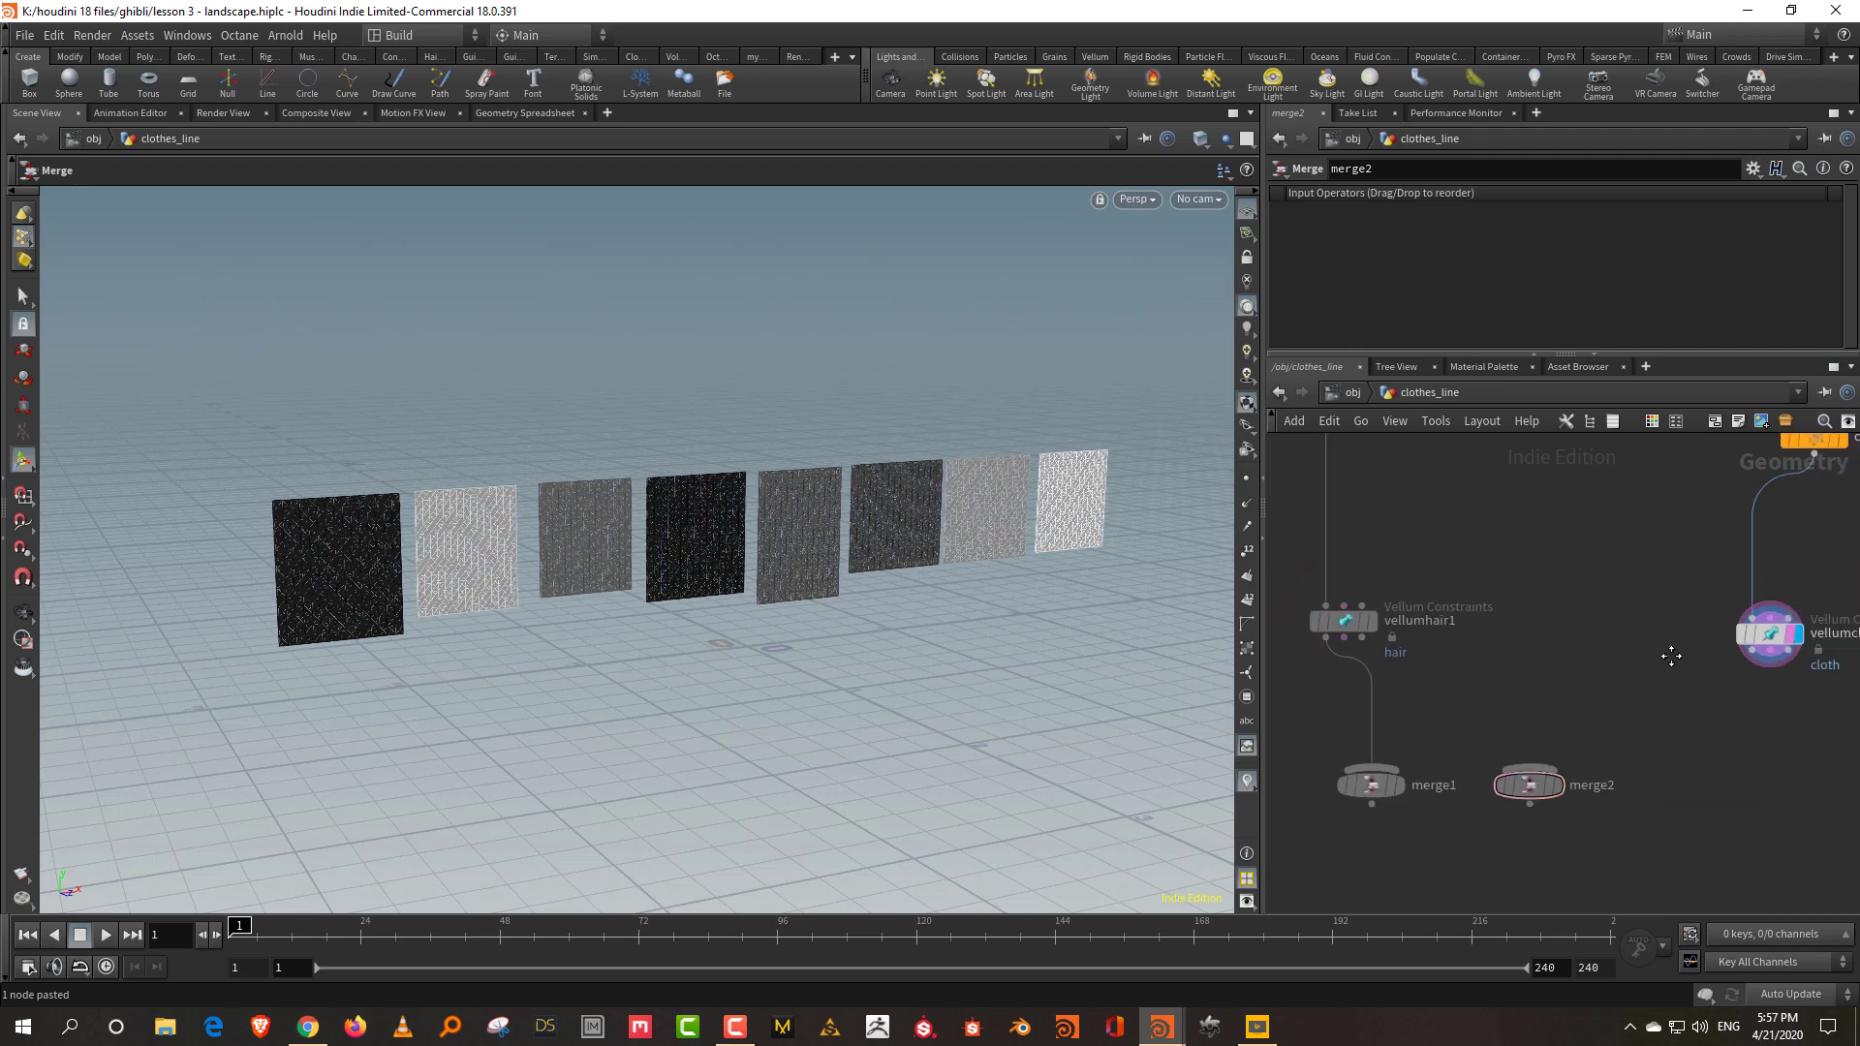
left_click_drag(1708, 670, 1513, 769)
Add a Vellum Glue constraint node below the two Merge nodes.
middle_click_drag(1446, 874, 1502, 759)
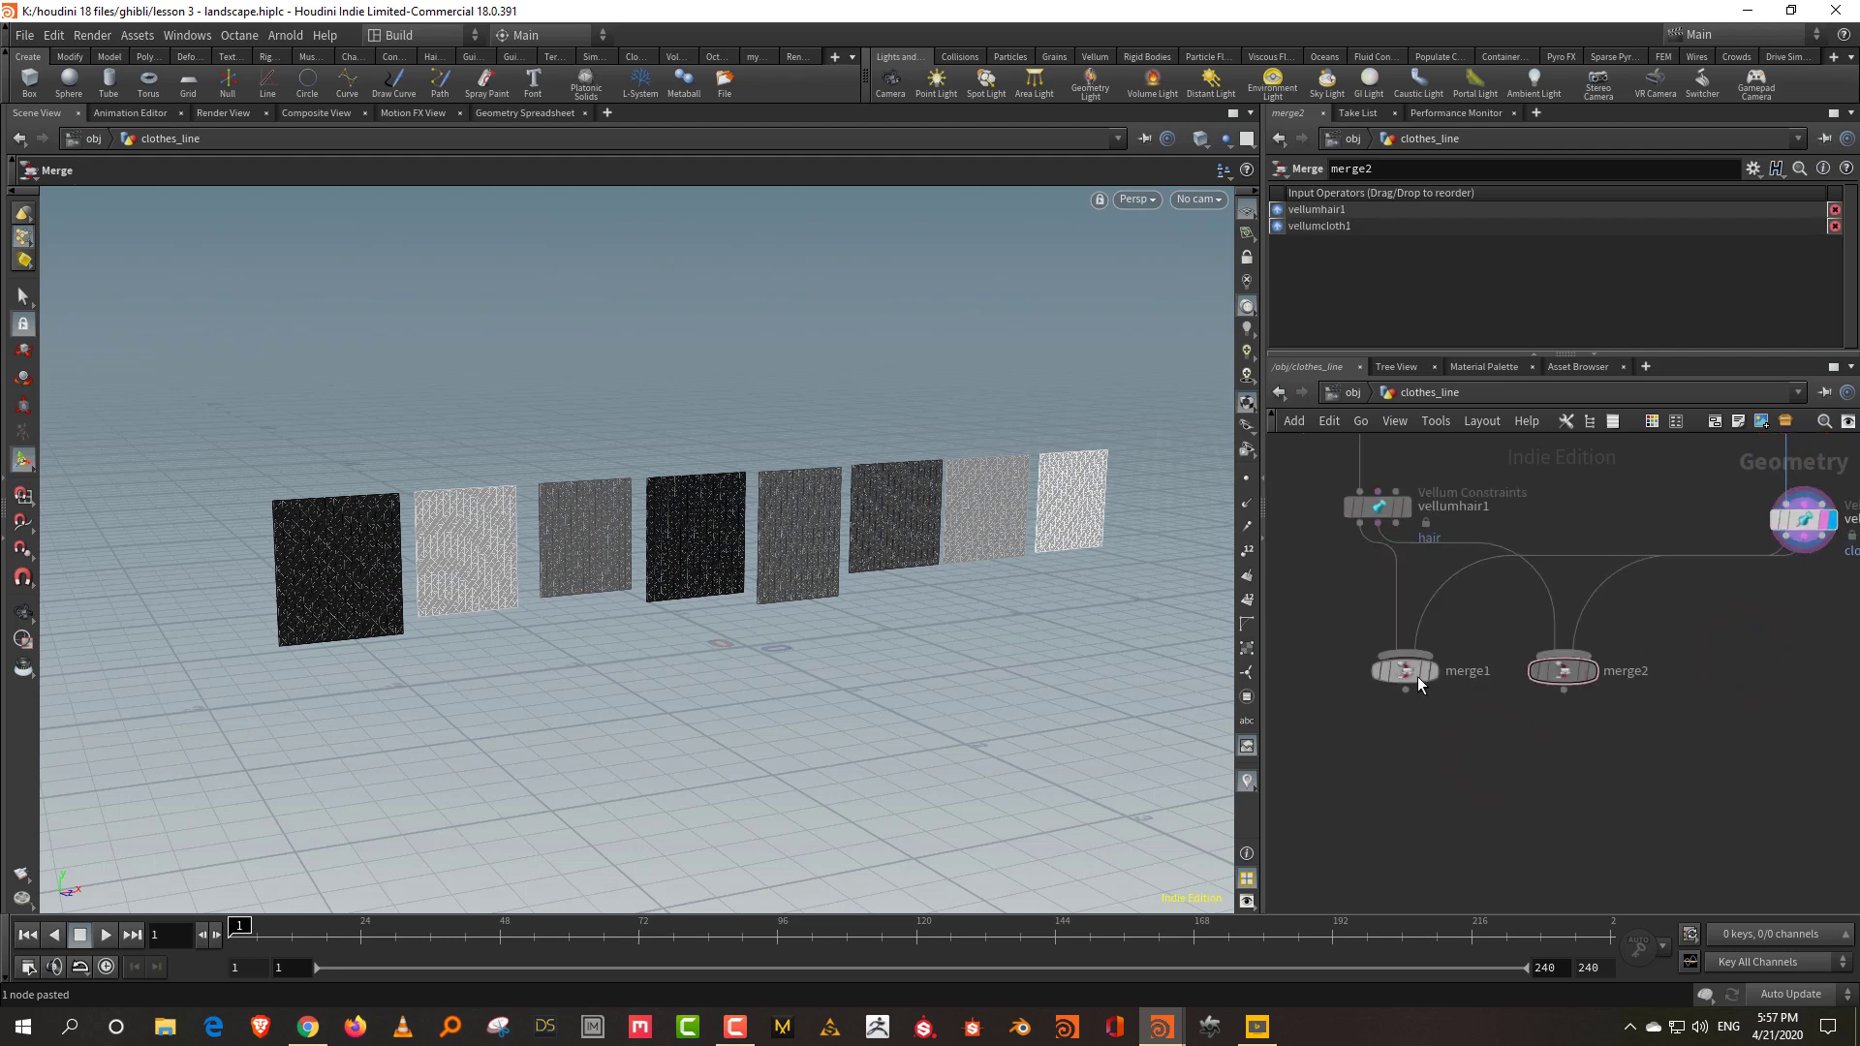
left_click(1475, 760)
key("Tab")
type("g")
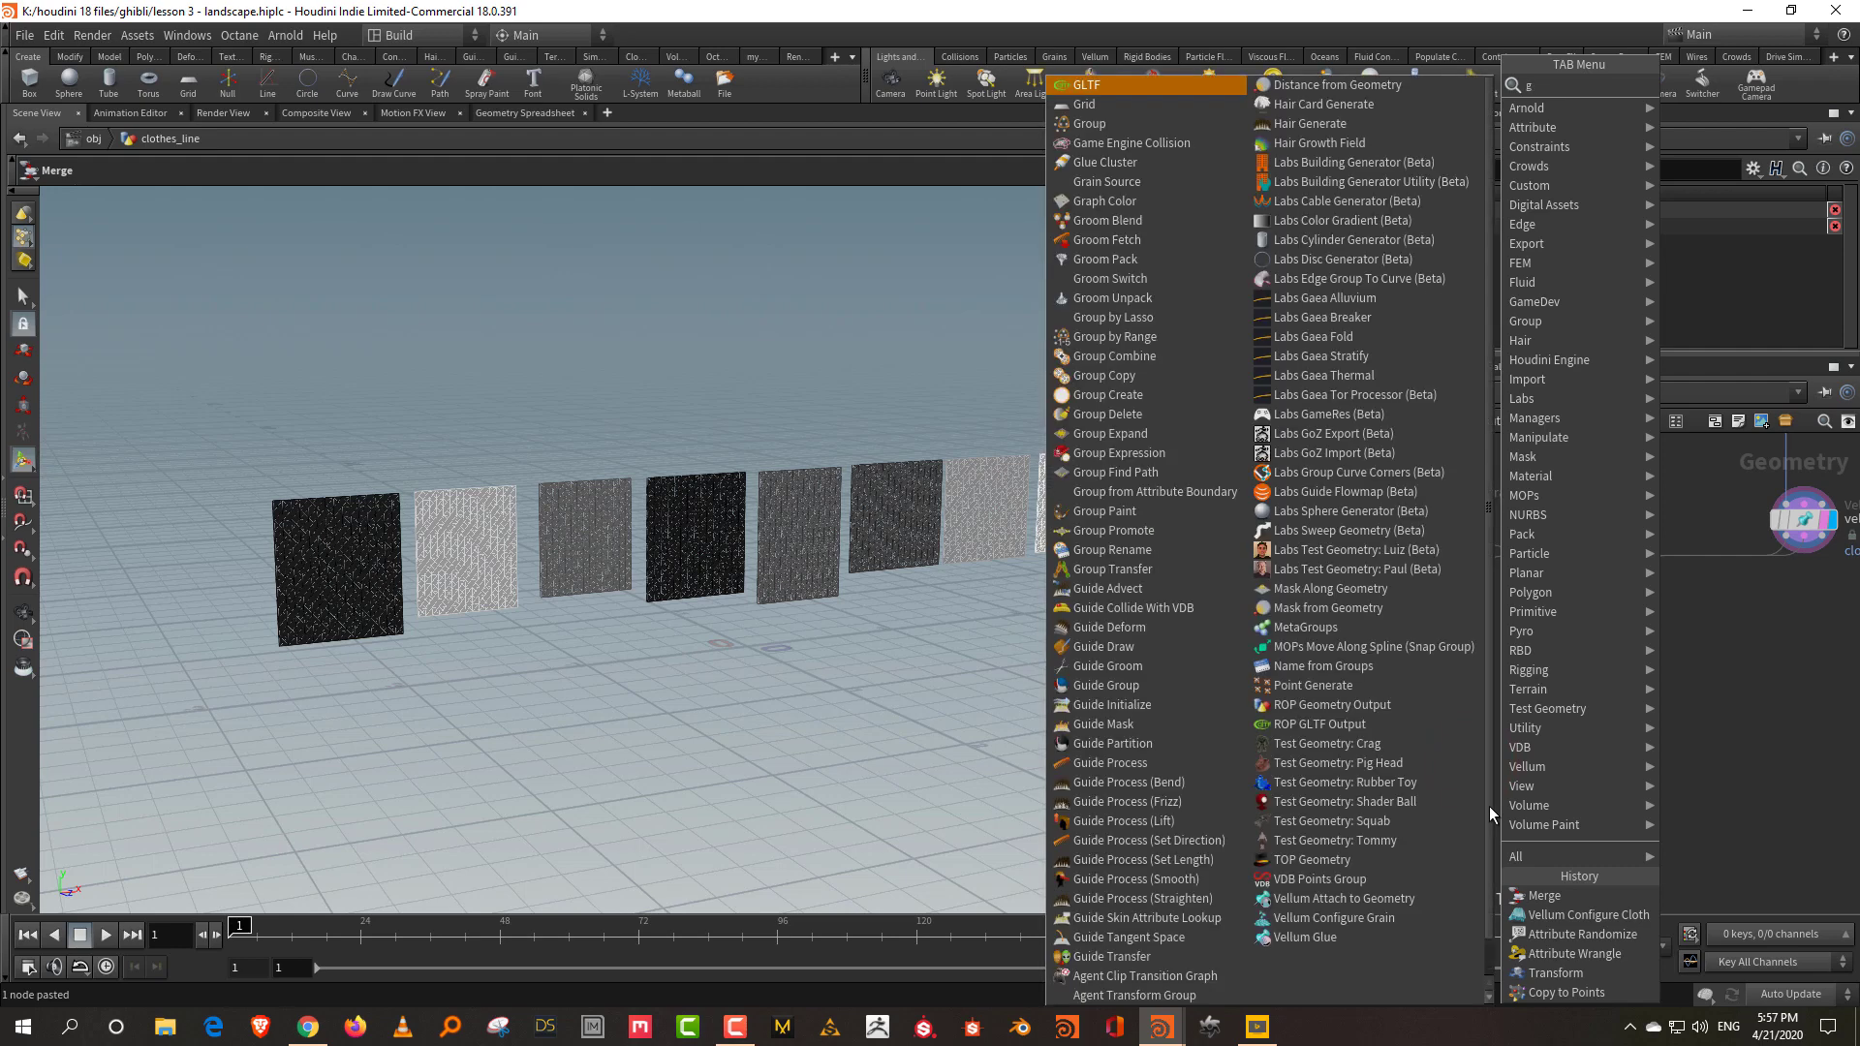
left_click(1696, 112)
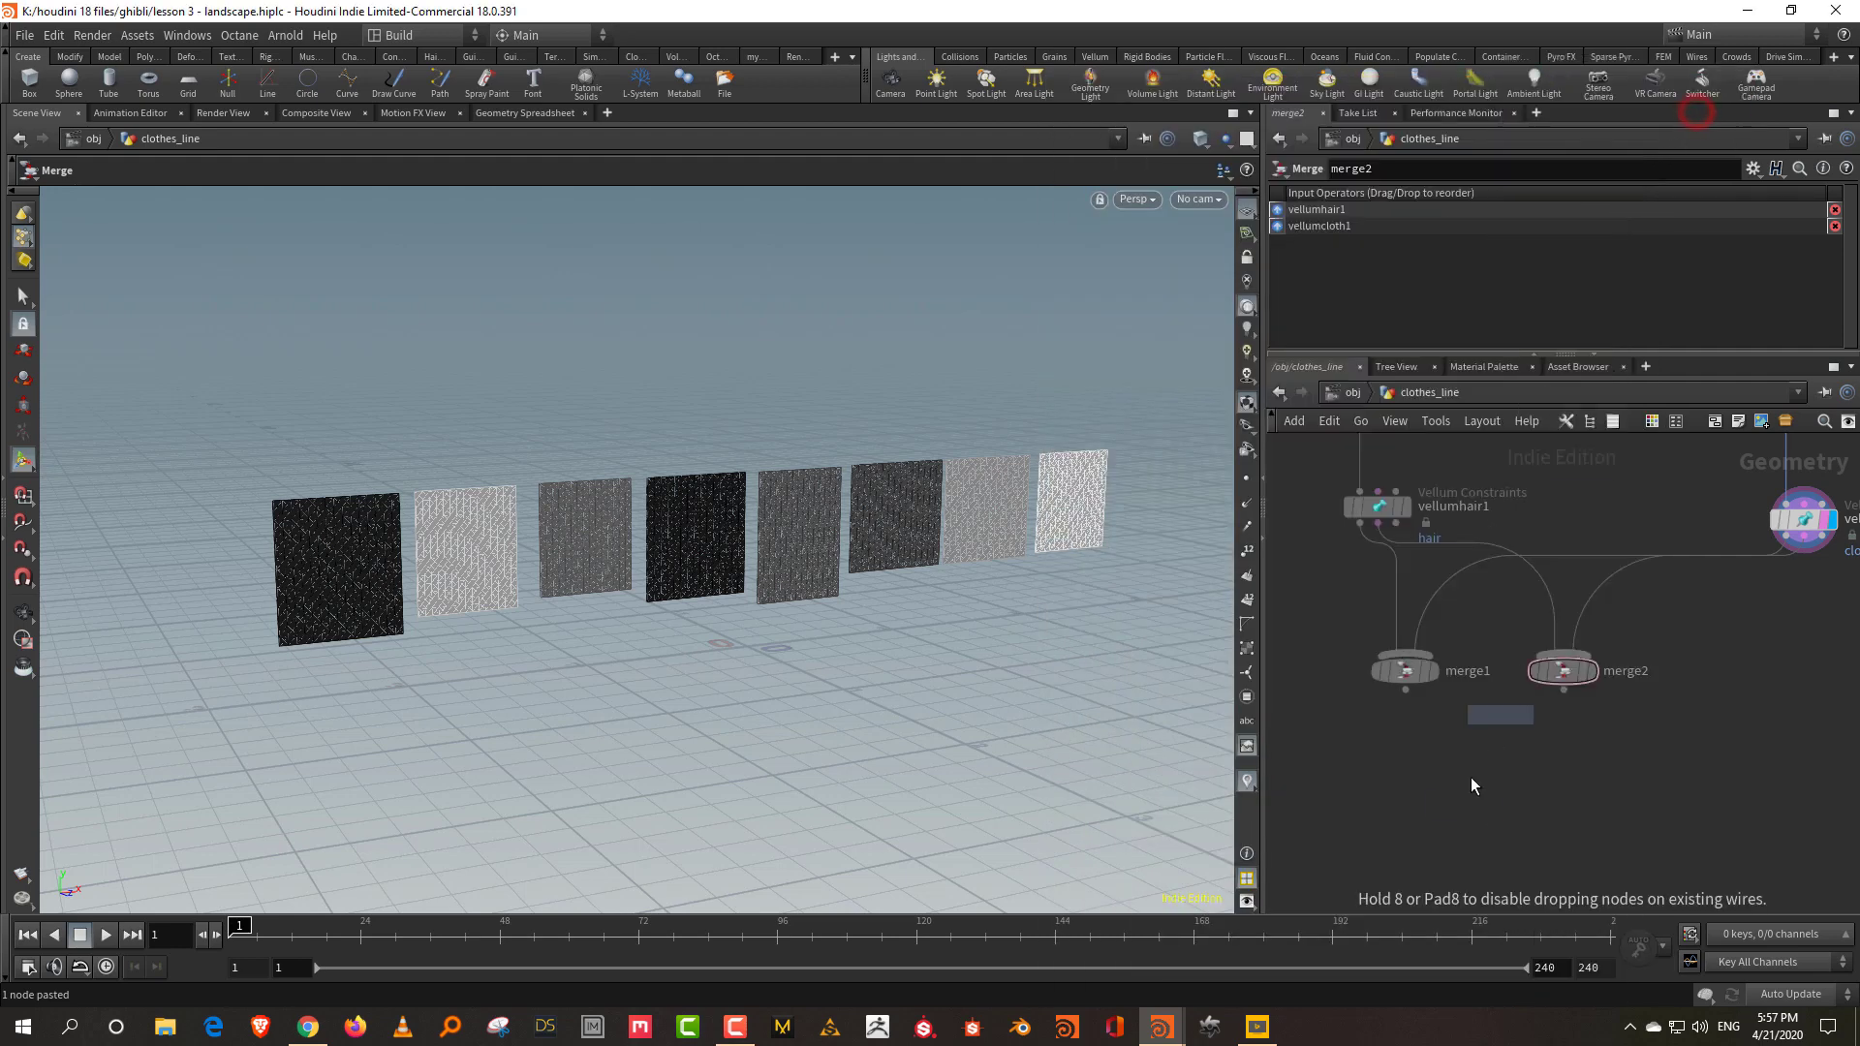
left_click(1474, 816)
Wire merge1 into vellumglue1's geometry input and merge2 into its constraint input, and display vellumglue1 to inspect the glue constraints.
left_click_drag(1389, 681, 1426, 820)
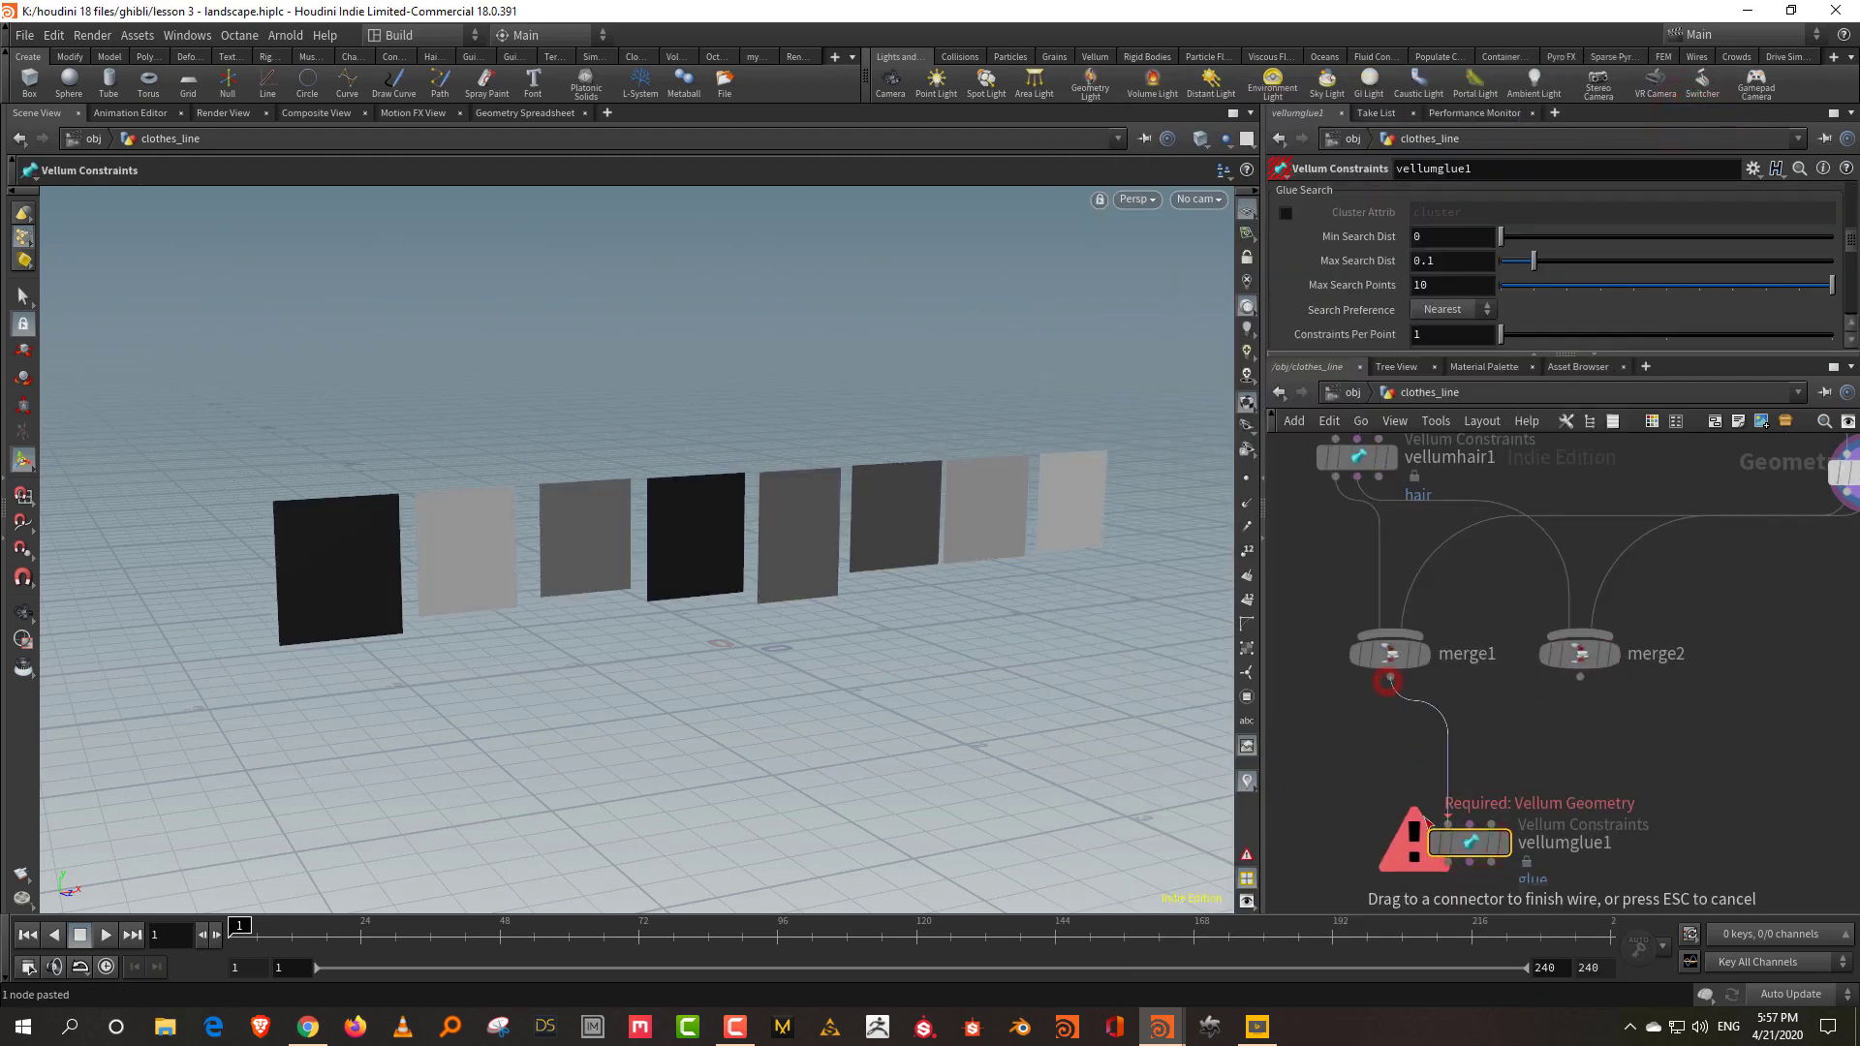
left_click(1537, 698)
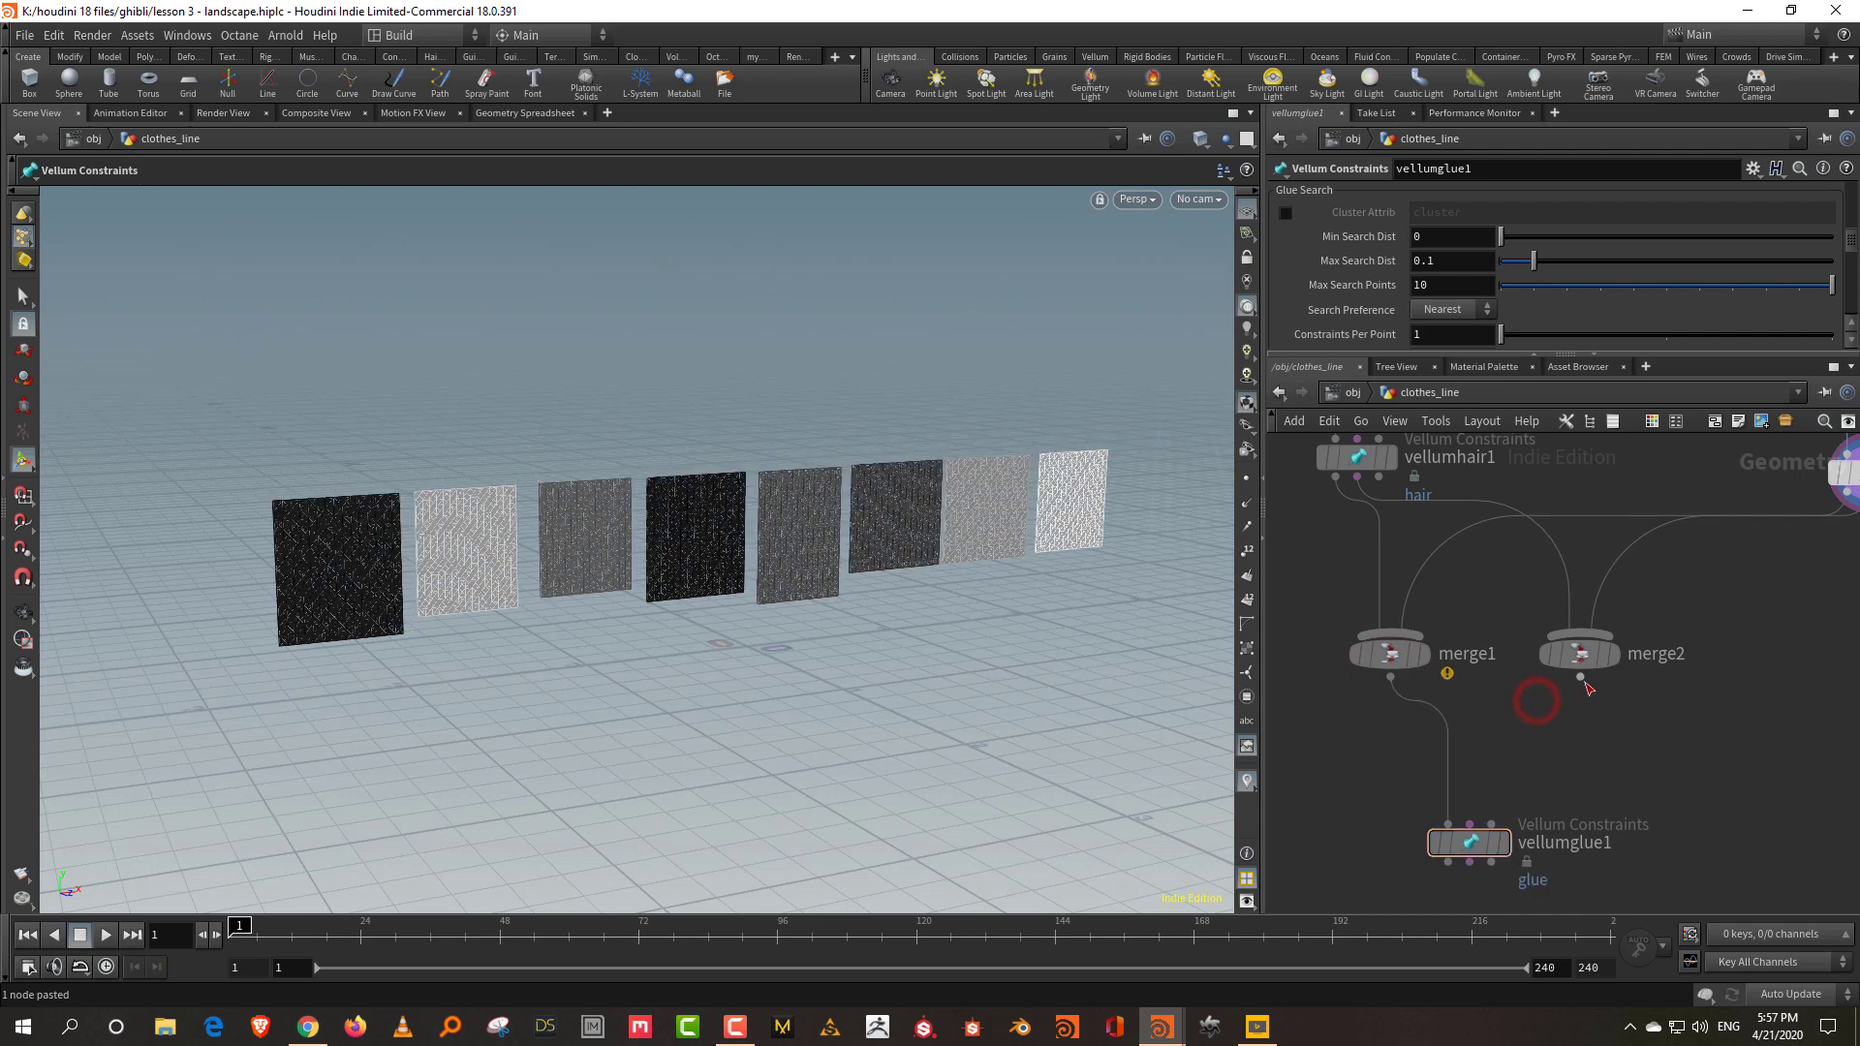
left_click(1579, 677)
left_click(1469, 824)
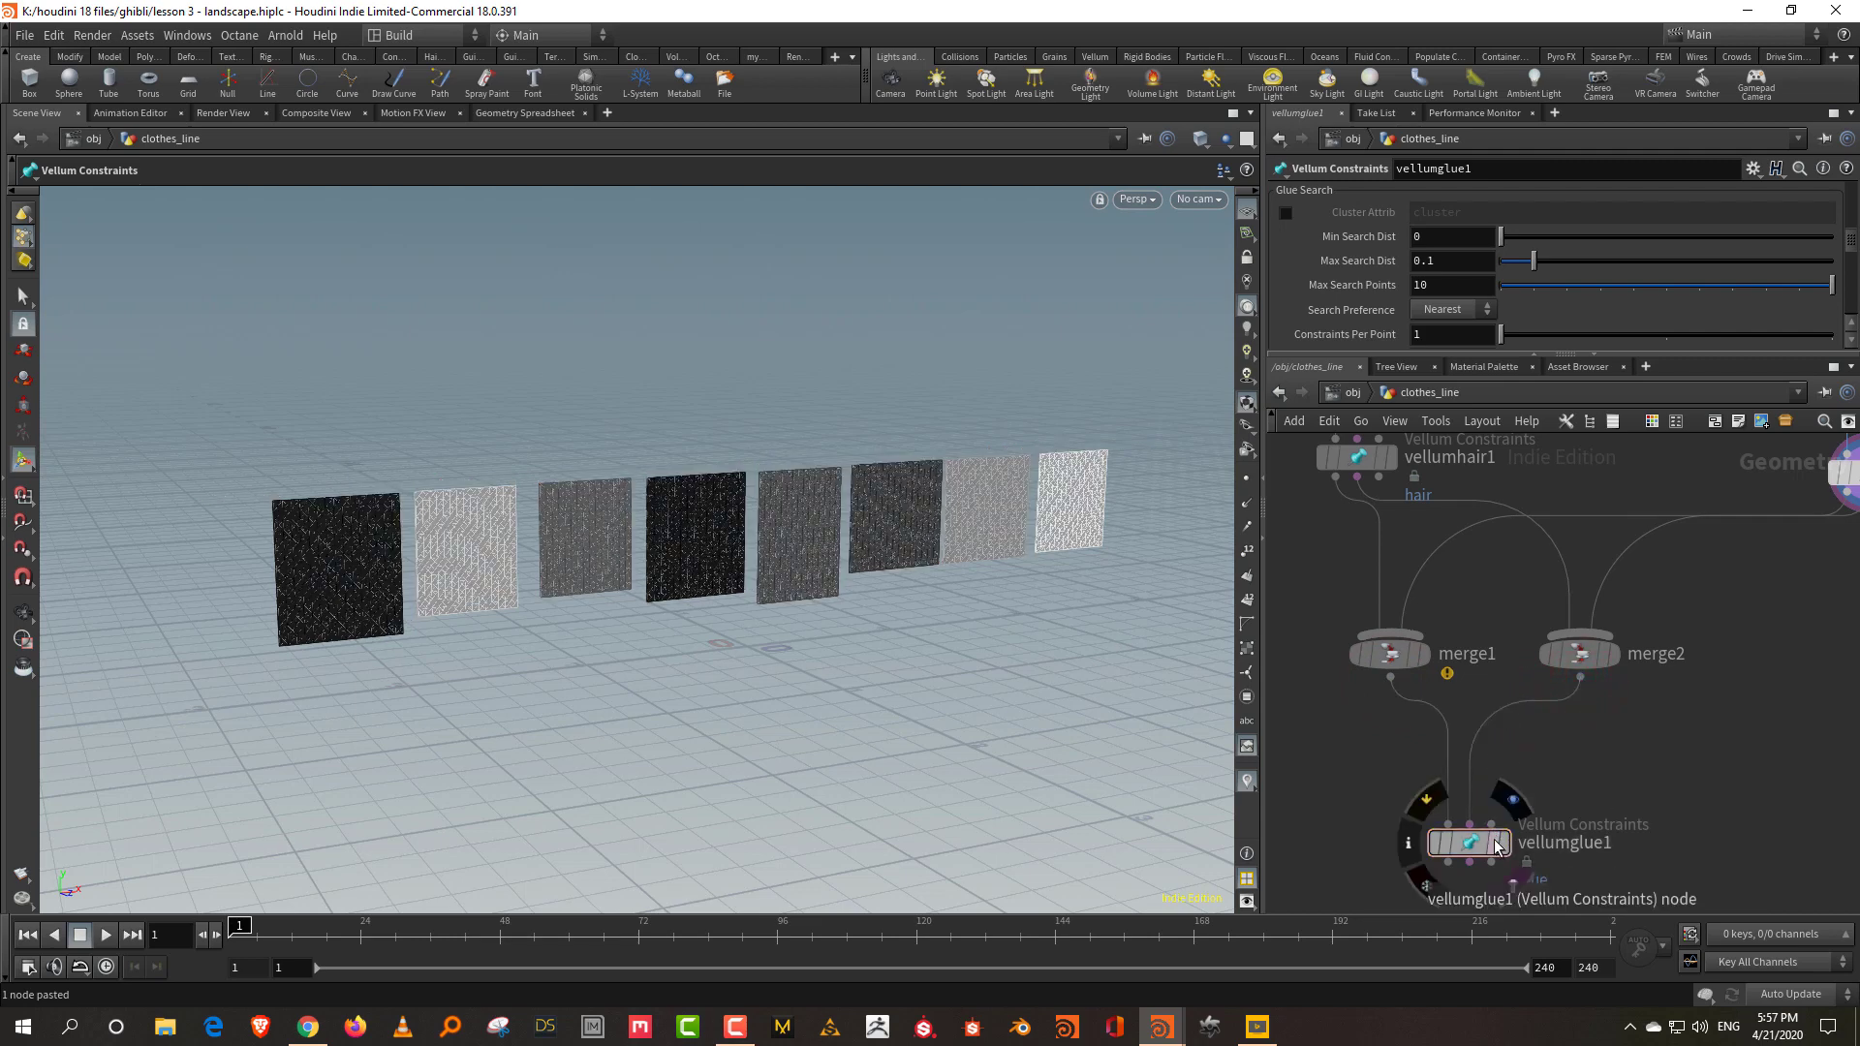
left_click(1504, 844)
key("Escape")
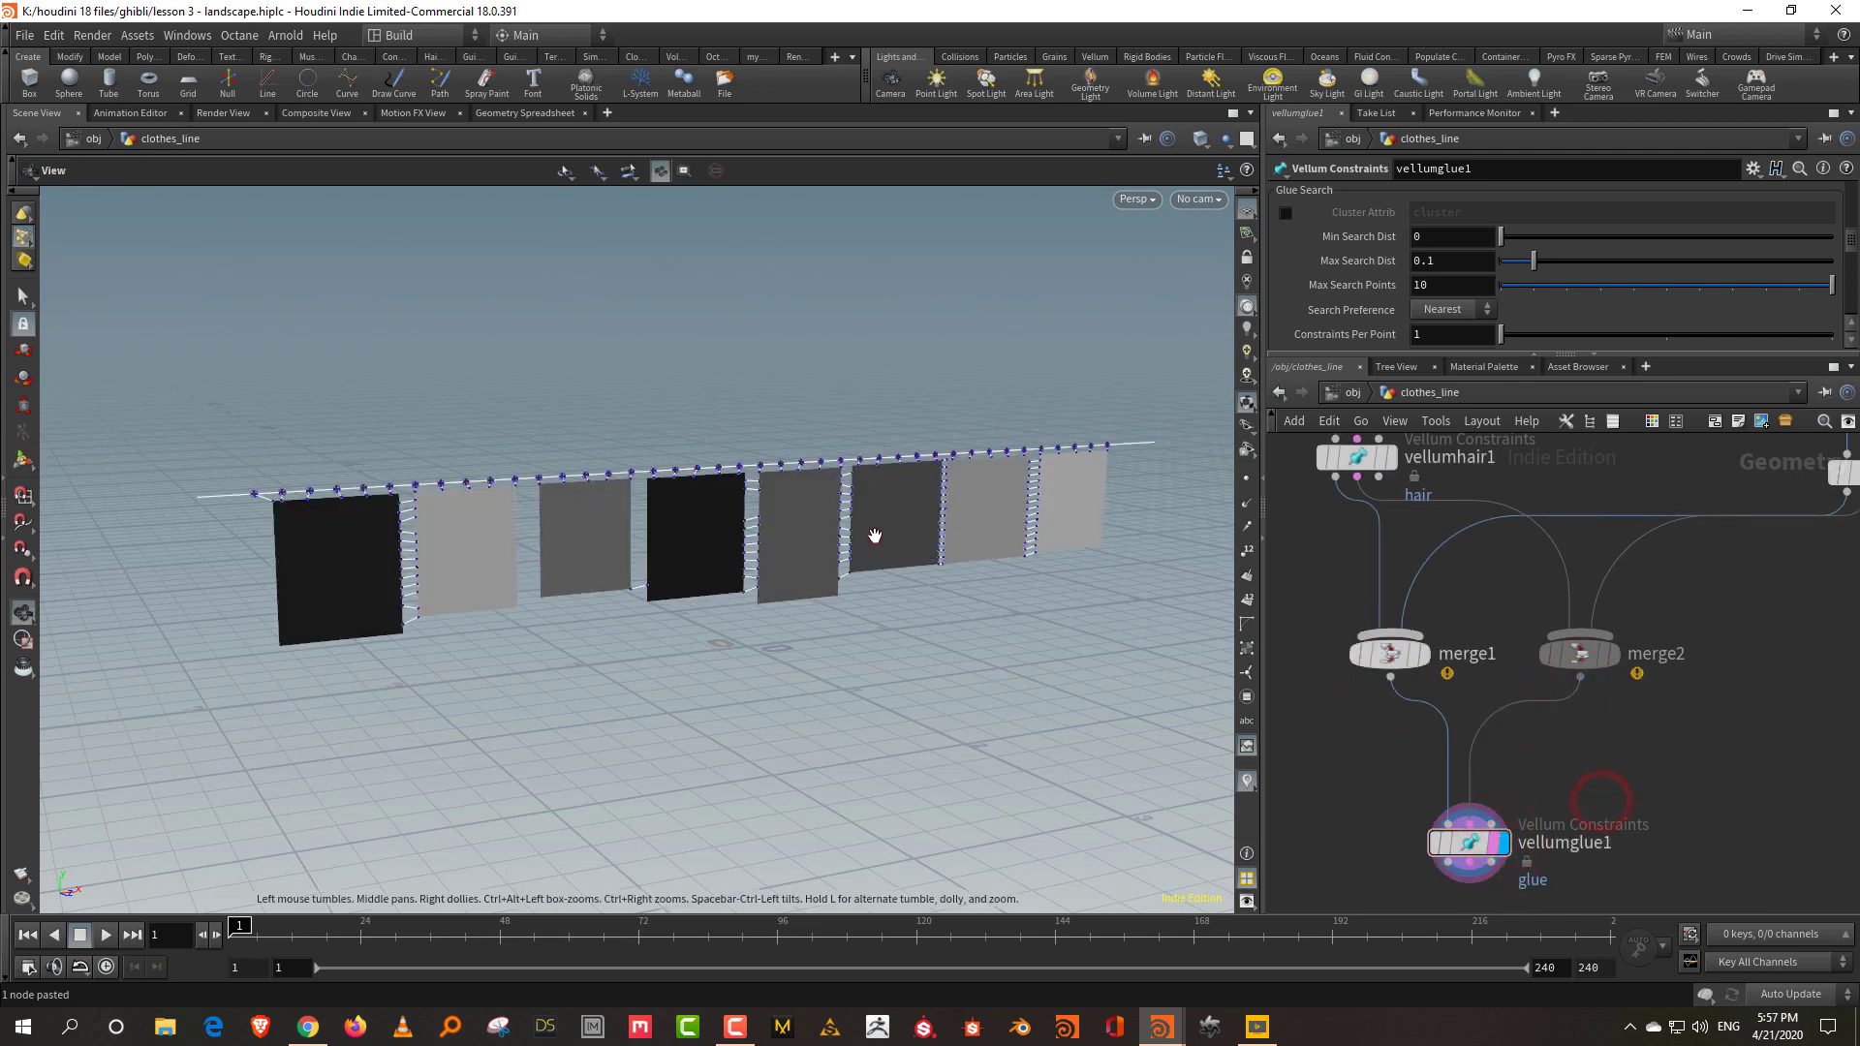
right_click_drag(822, 591, 627, 452)
key("Return")
Insert a Group node between grouprange1 and vellumhair1.
left_click_drag(1487, 352, 1487, 582)
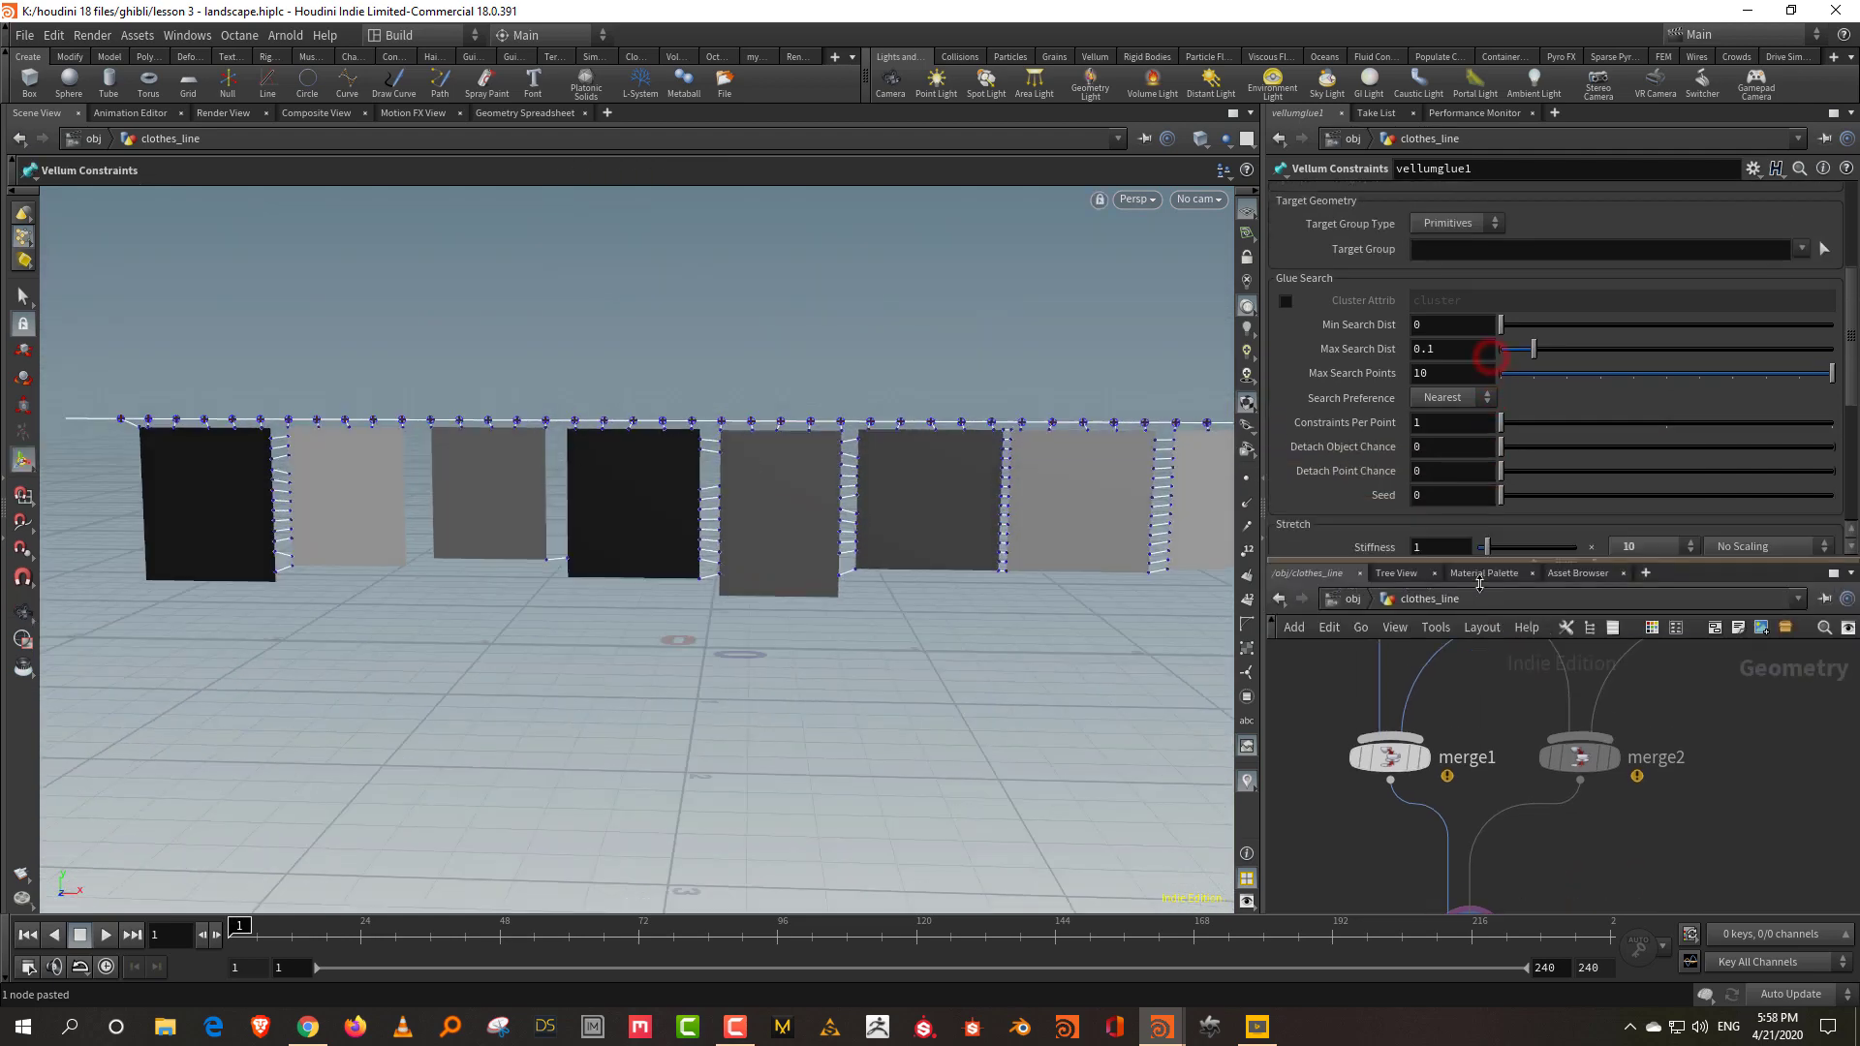
scroll(1327, 322, "up", 5)
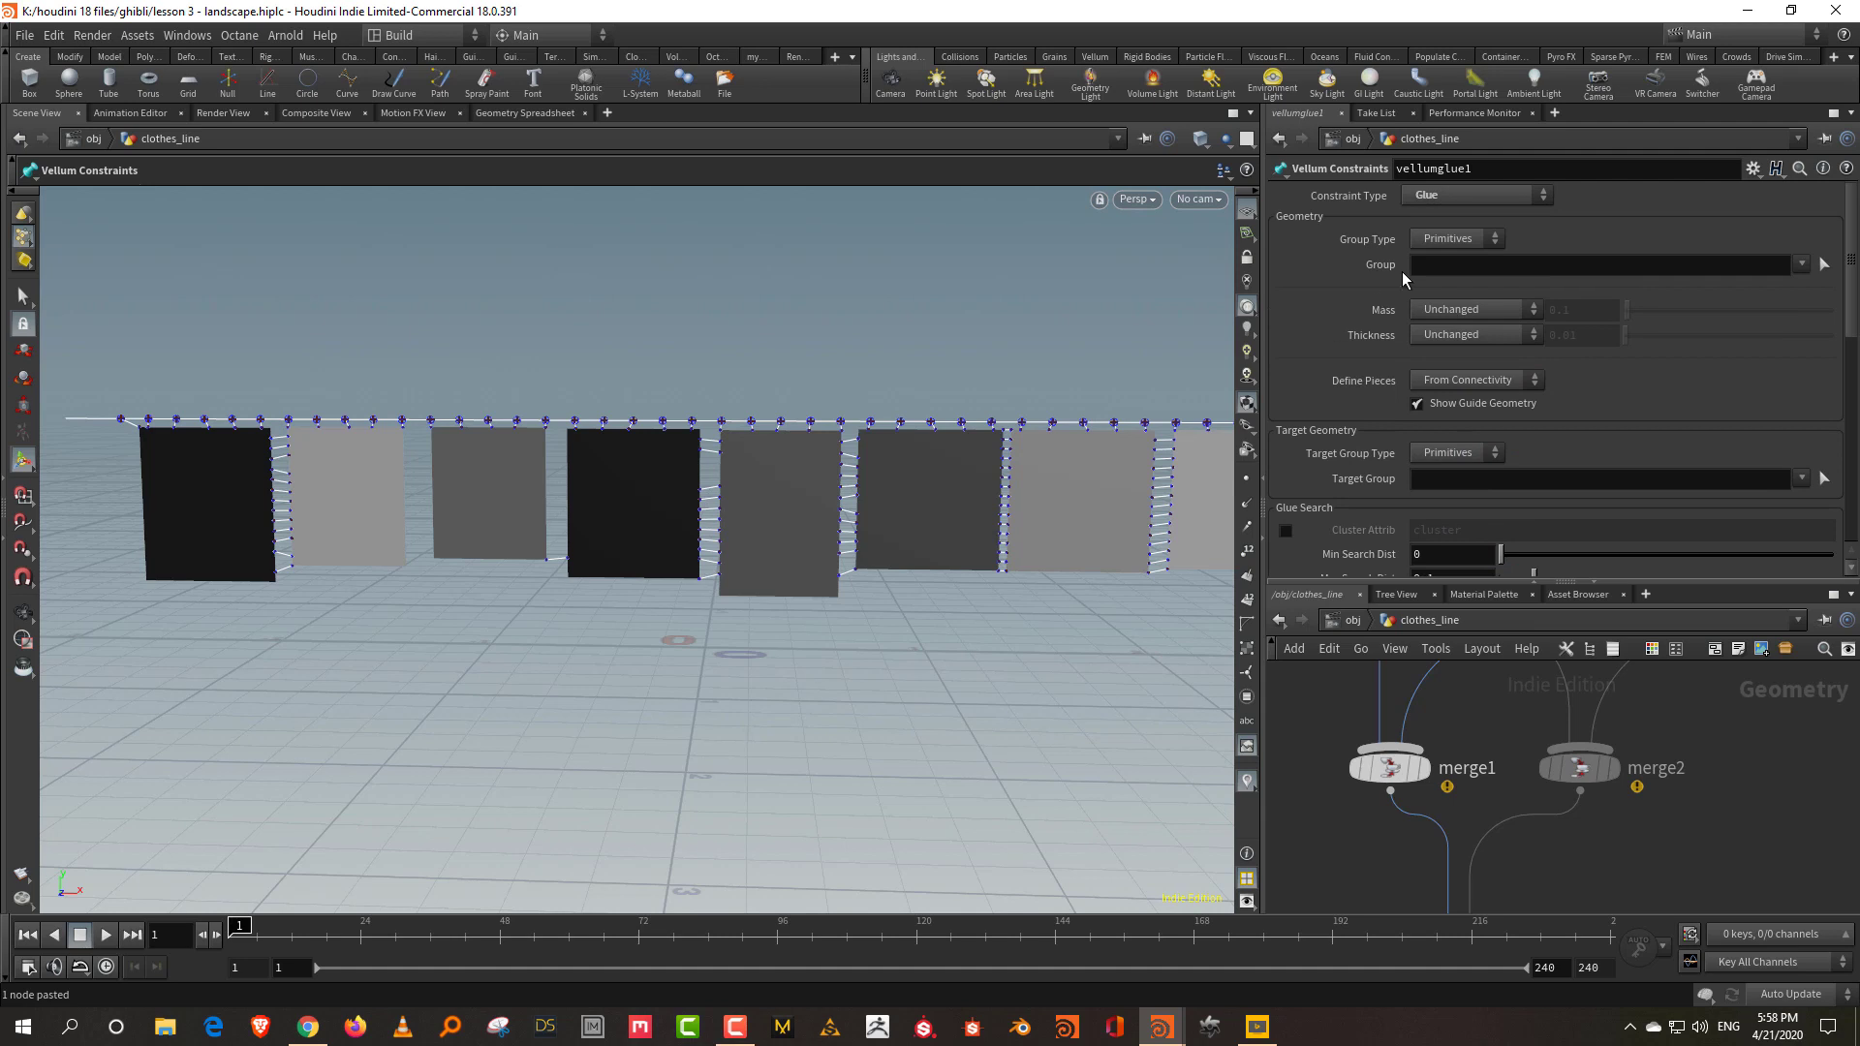
left_click_drag(1485, 584, 1485, 293)
middle_click_drag(1526, 517, 1584, 720)
scroll(1585, 736, "down", 3)
left_click_drag(1532, 514, 1549, 648)
scroll(1515, 659, "up", 3)
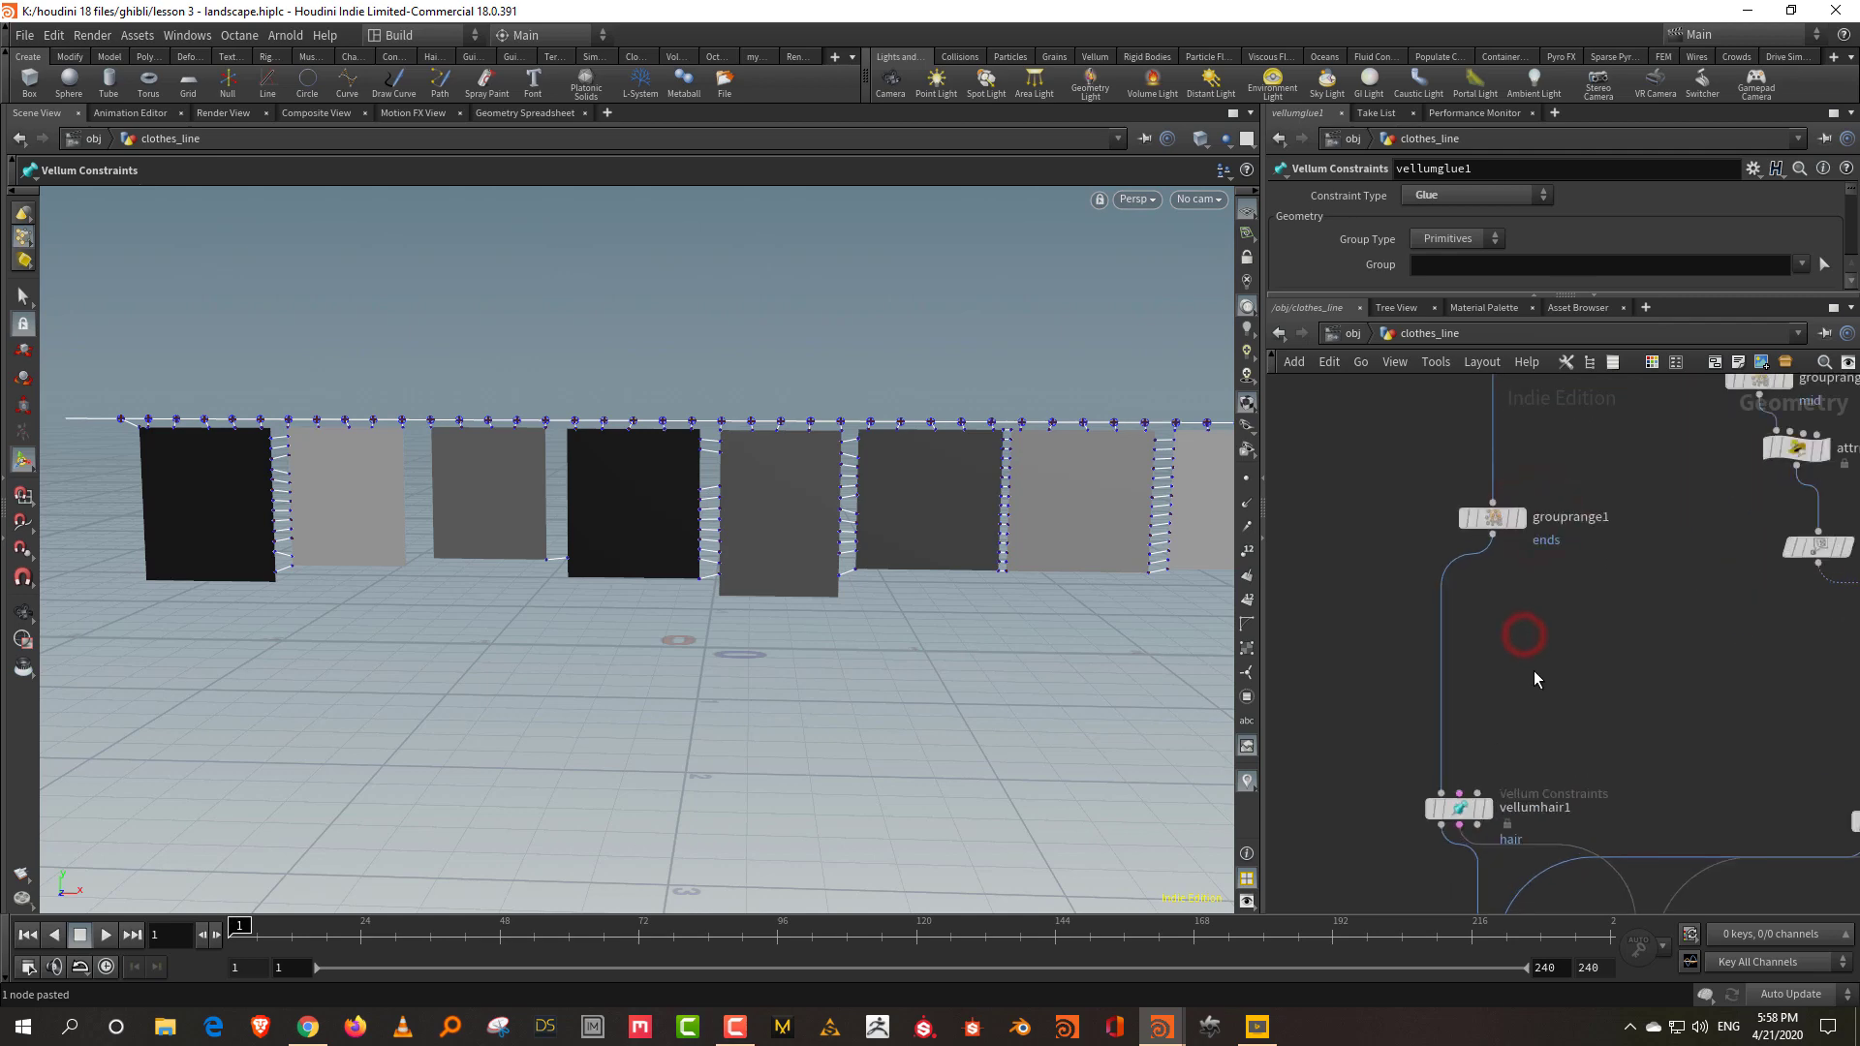
key("Tab")
type("group")
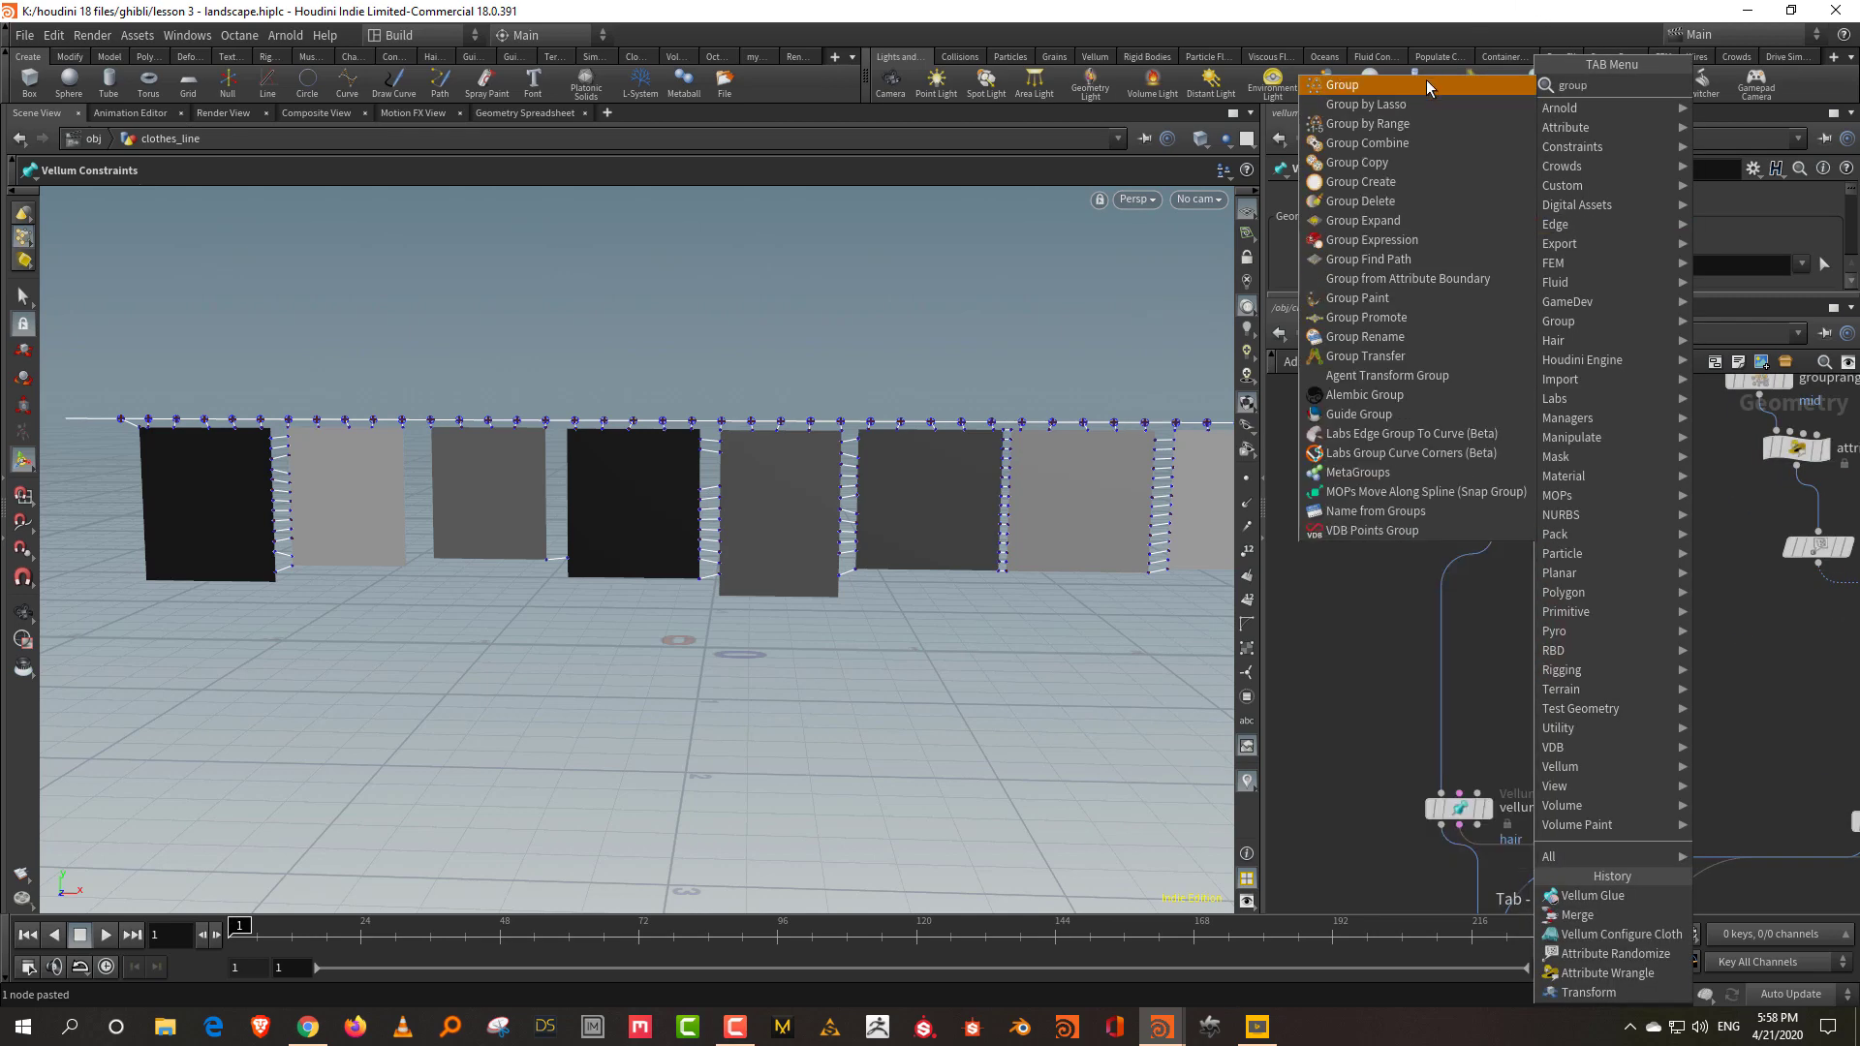
left_click(1426, 84)
left_click(1435, 643)
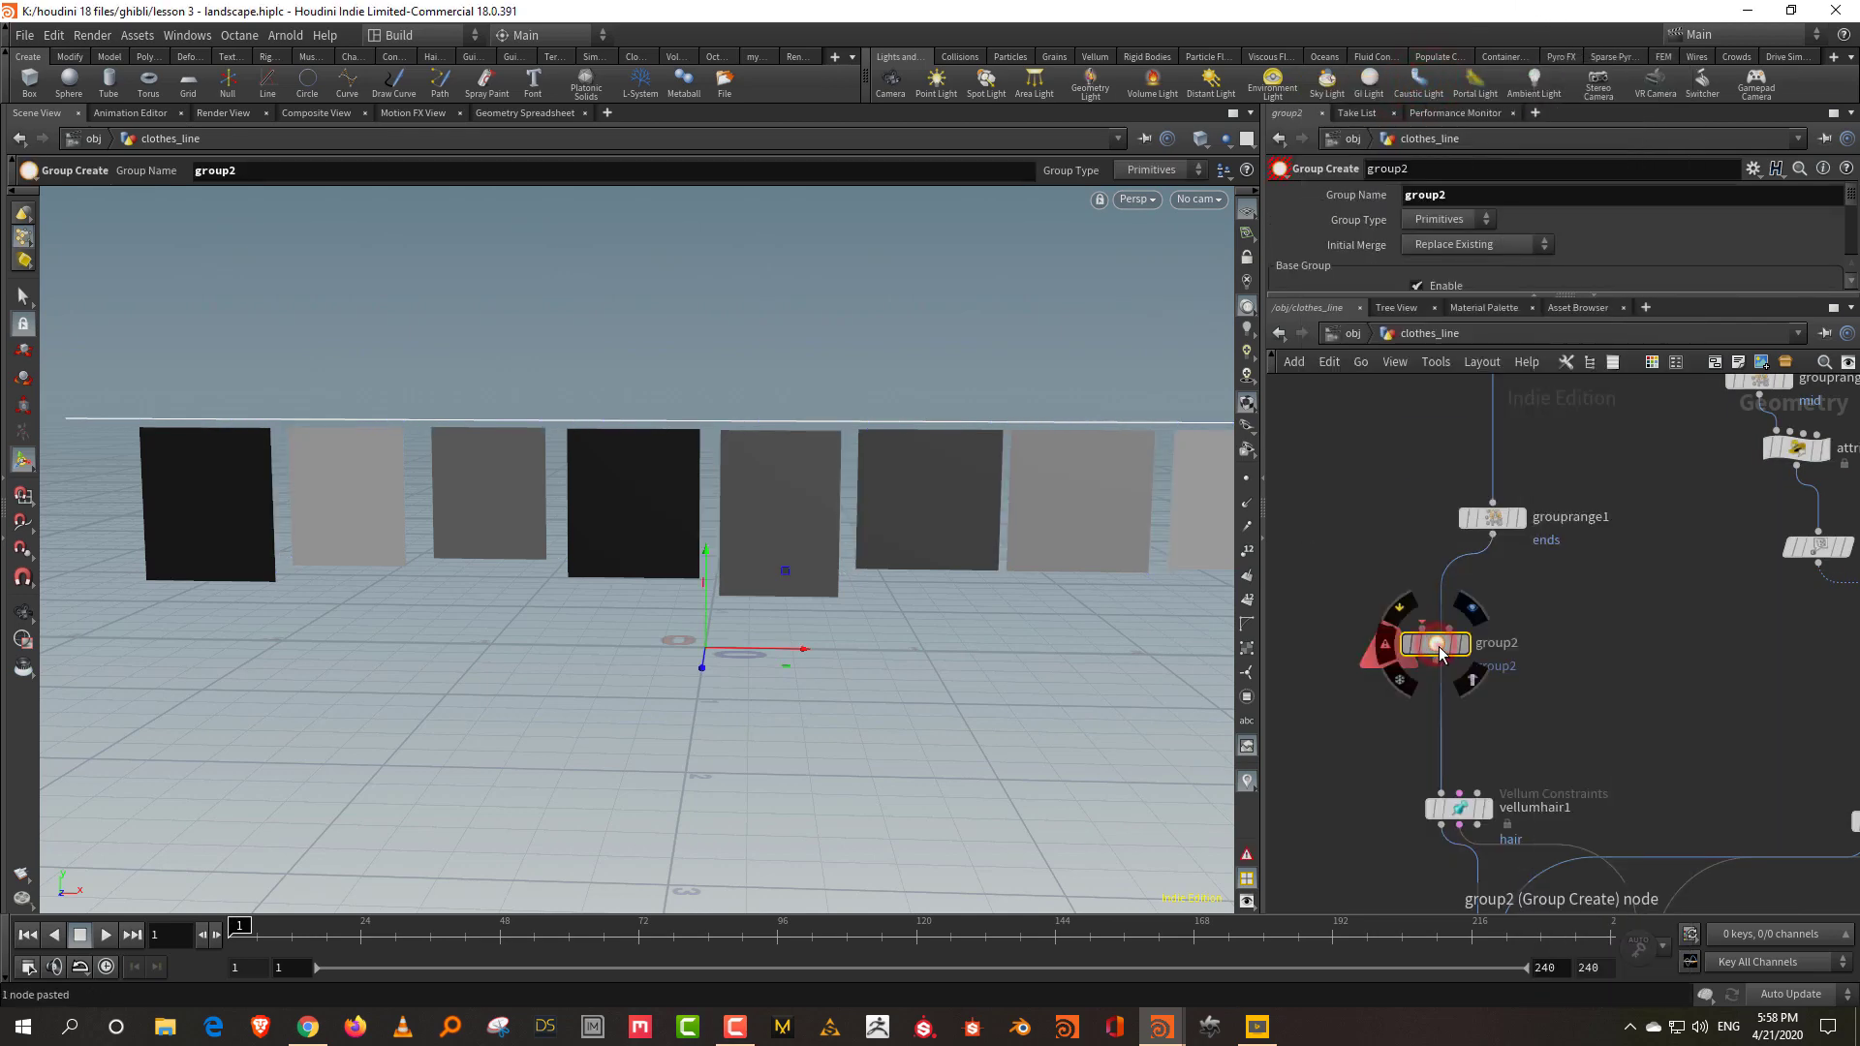
Name the new primitive group on the hair line branch line.
left_click_drag(1444, 295, 1443, 402)
double_click(1443, 194)
type("lin")
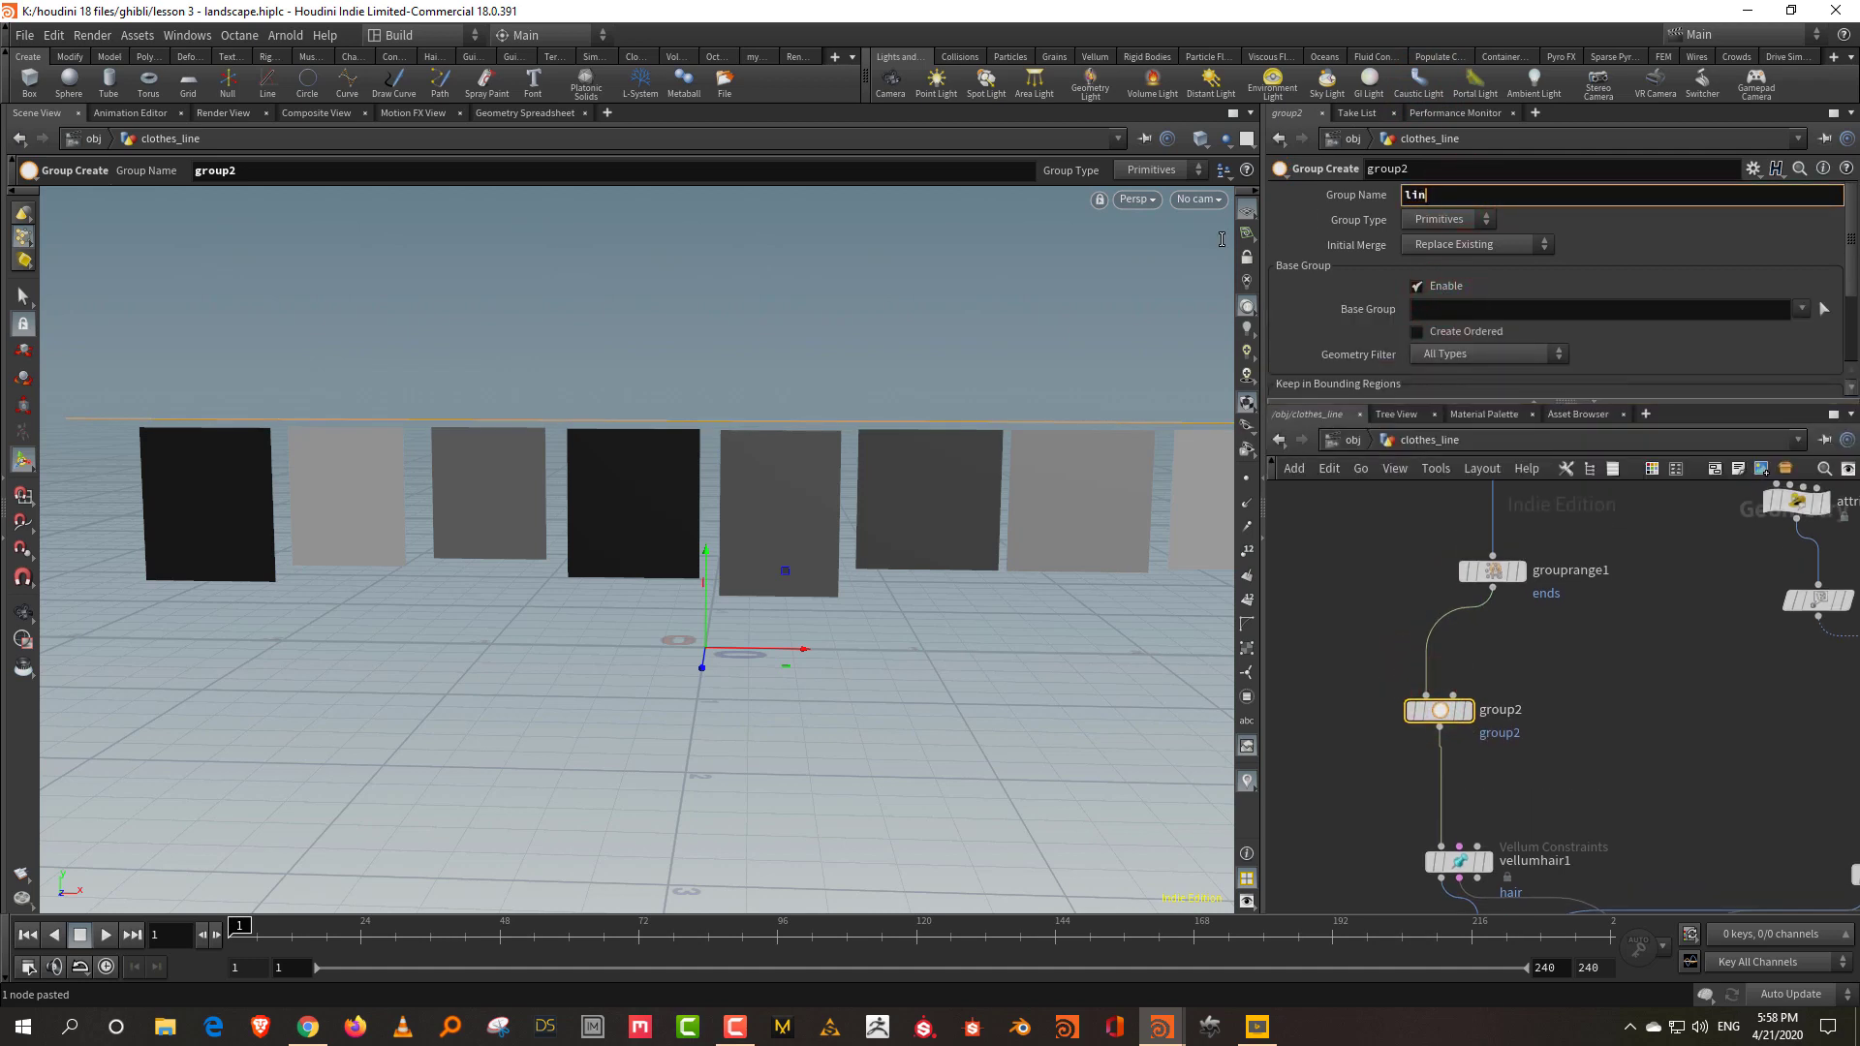
type("e")
key("Return")
Limit vellumglue1 to the line group and set its Target Group Type to Points.
middle_click_drag(1614, 701, 1497, 788)
left_click(1497, 789)
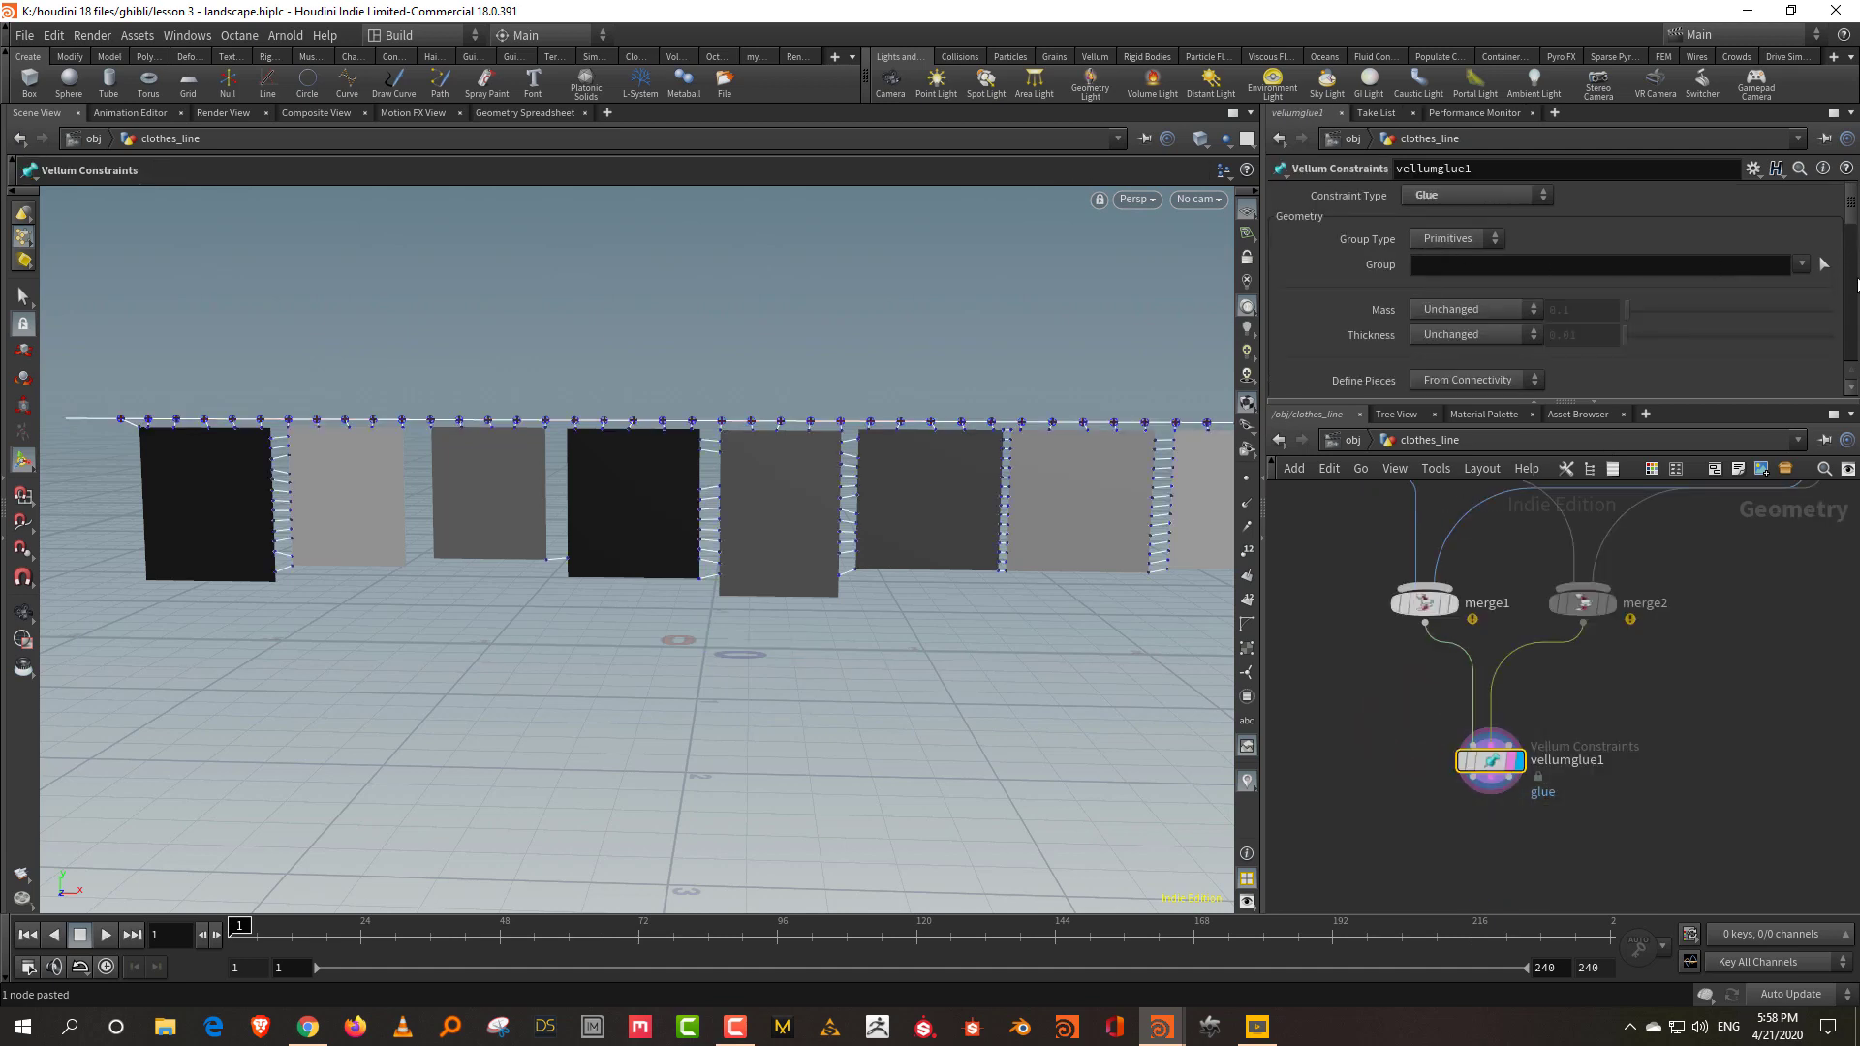
left_click(1802, 263)
left_click(1808, 279)
scroll(1564, 341, "down", 3)
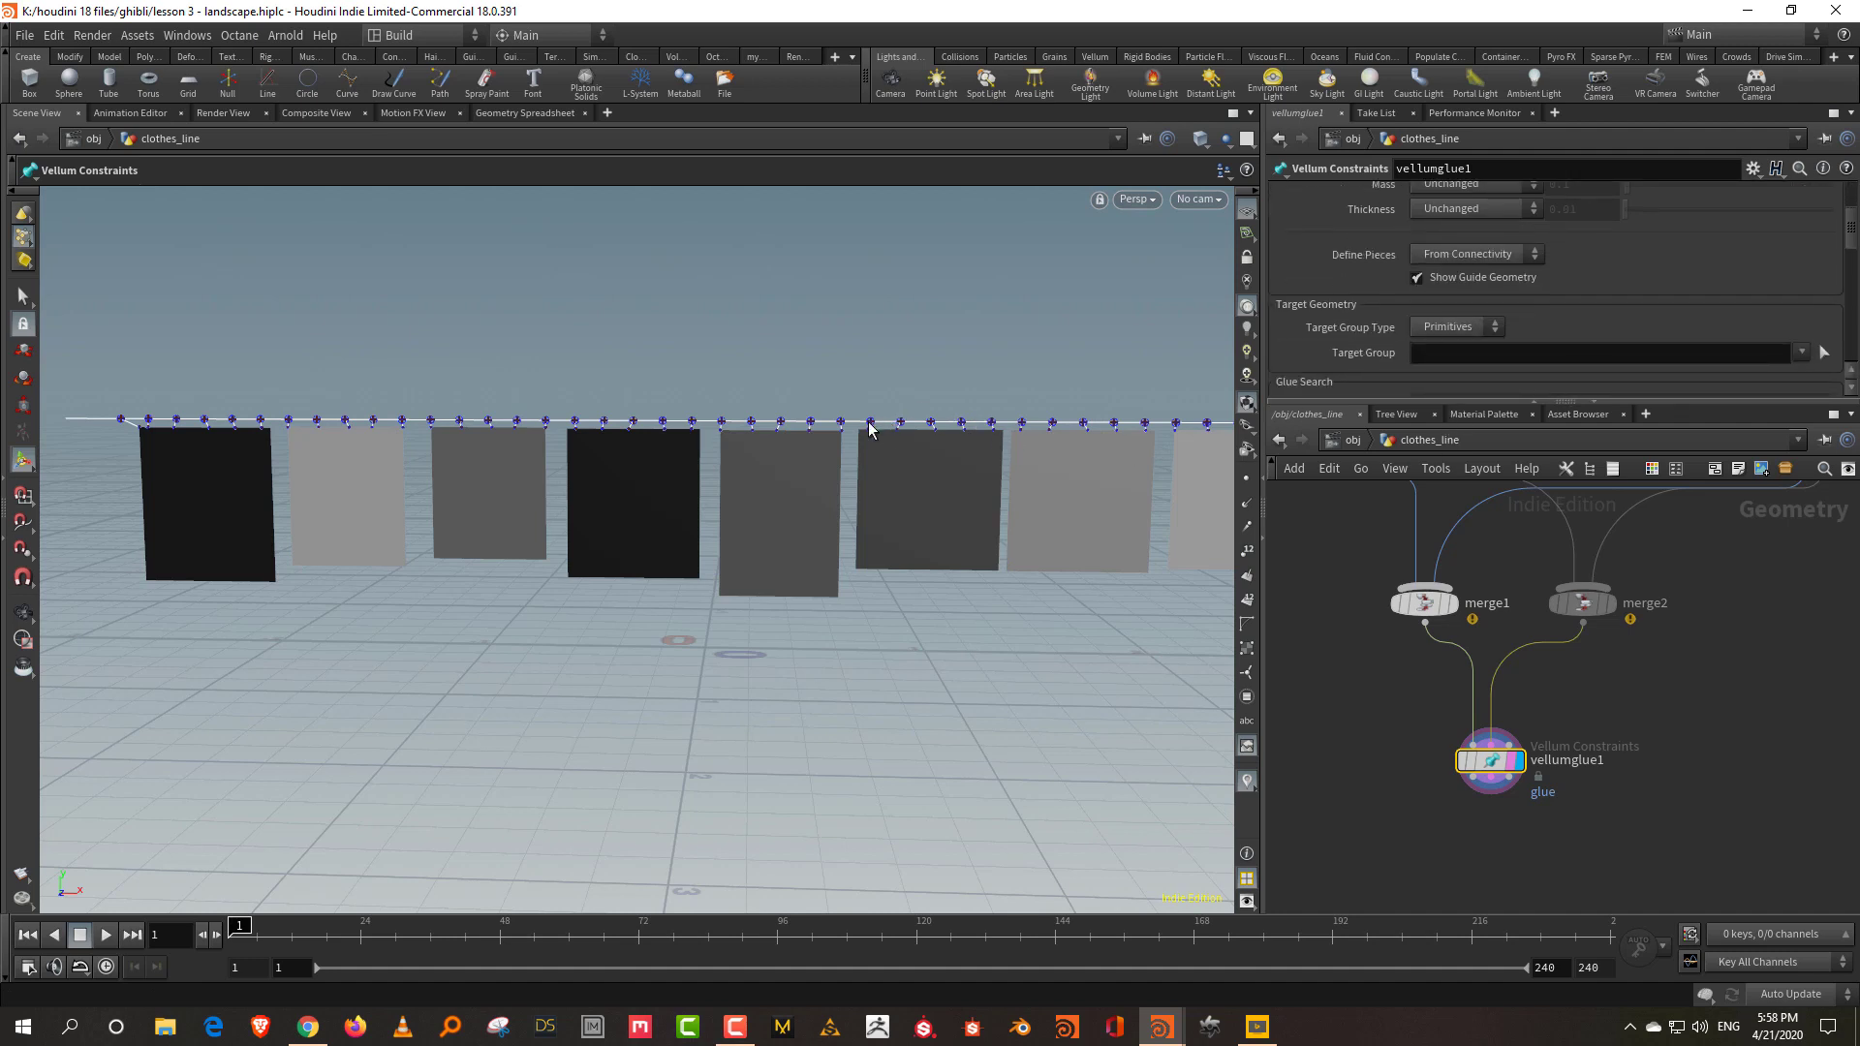
left_click(1470, 326)
left_click(1462, 368)
Try line as the target group of vellumglue1, and clear the target group again.
left_click(1809, 353)
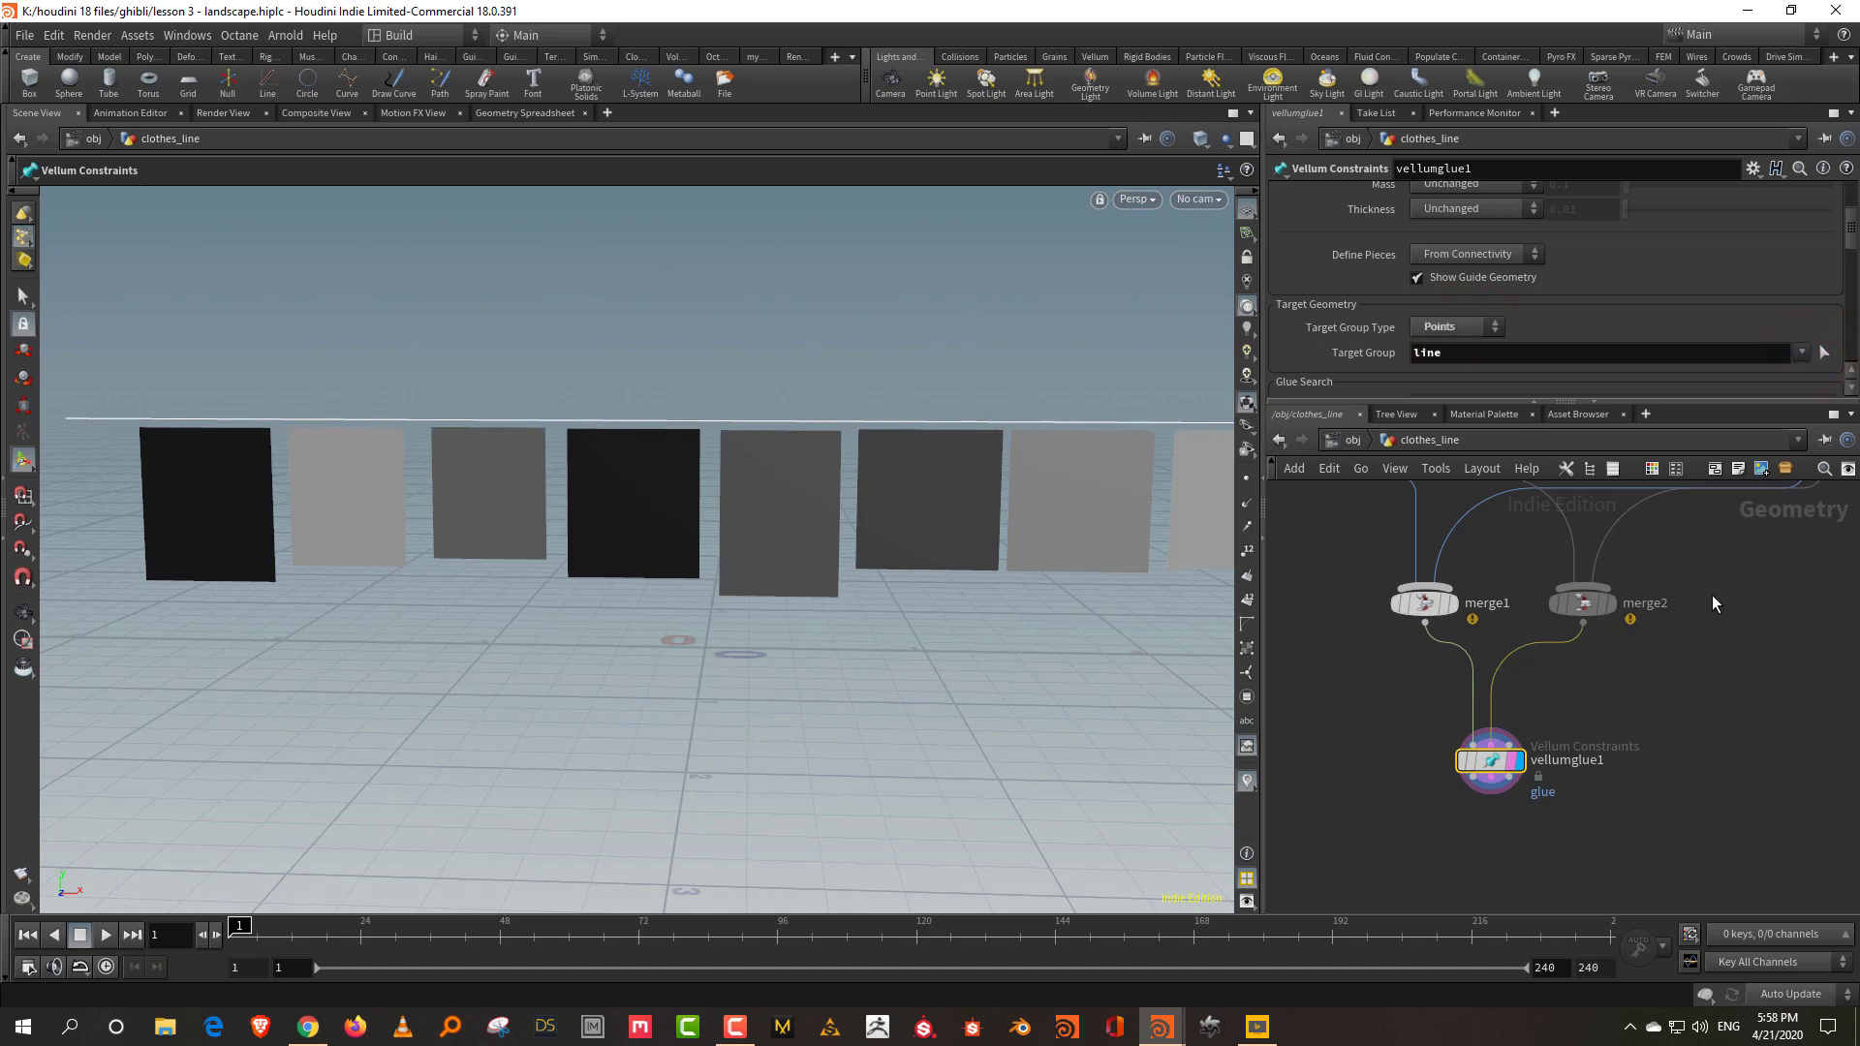
double_click(1495, 356)
key("BackSpace")
key("Return")
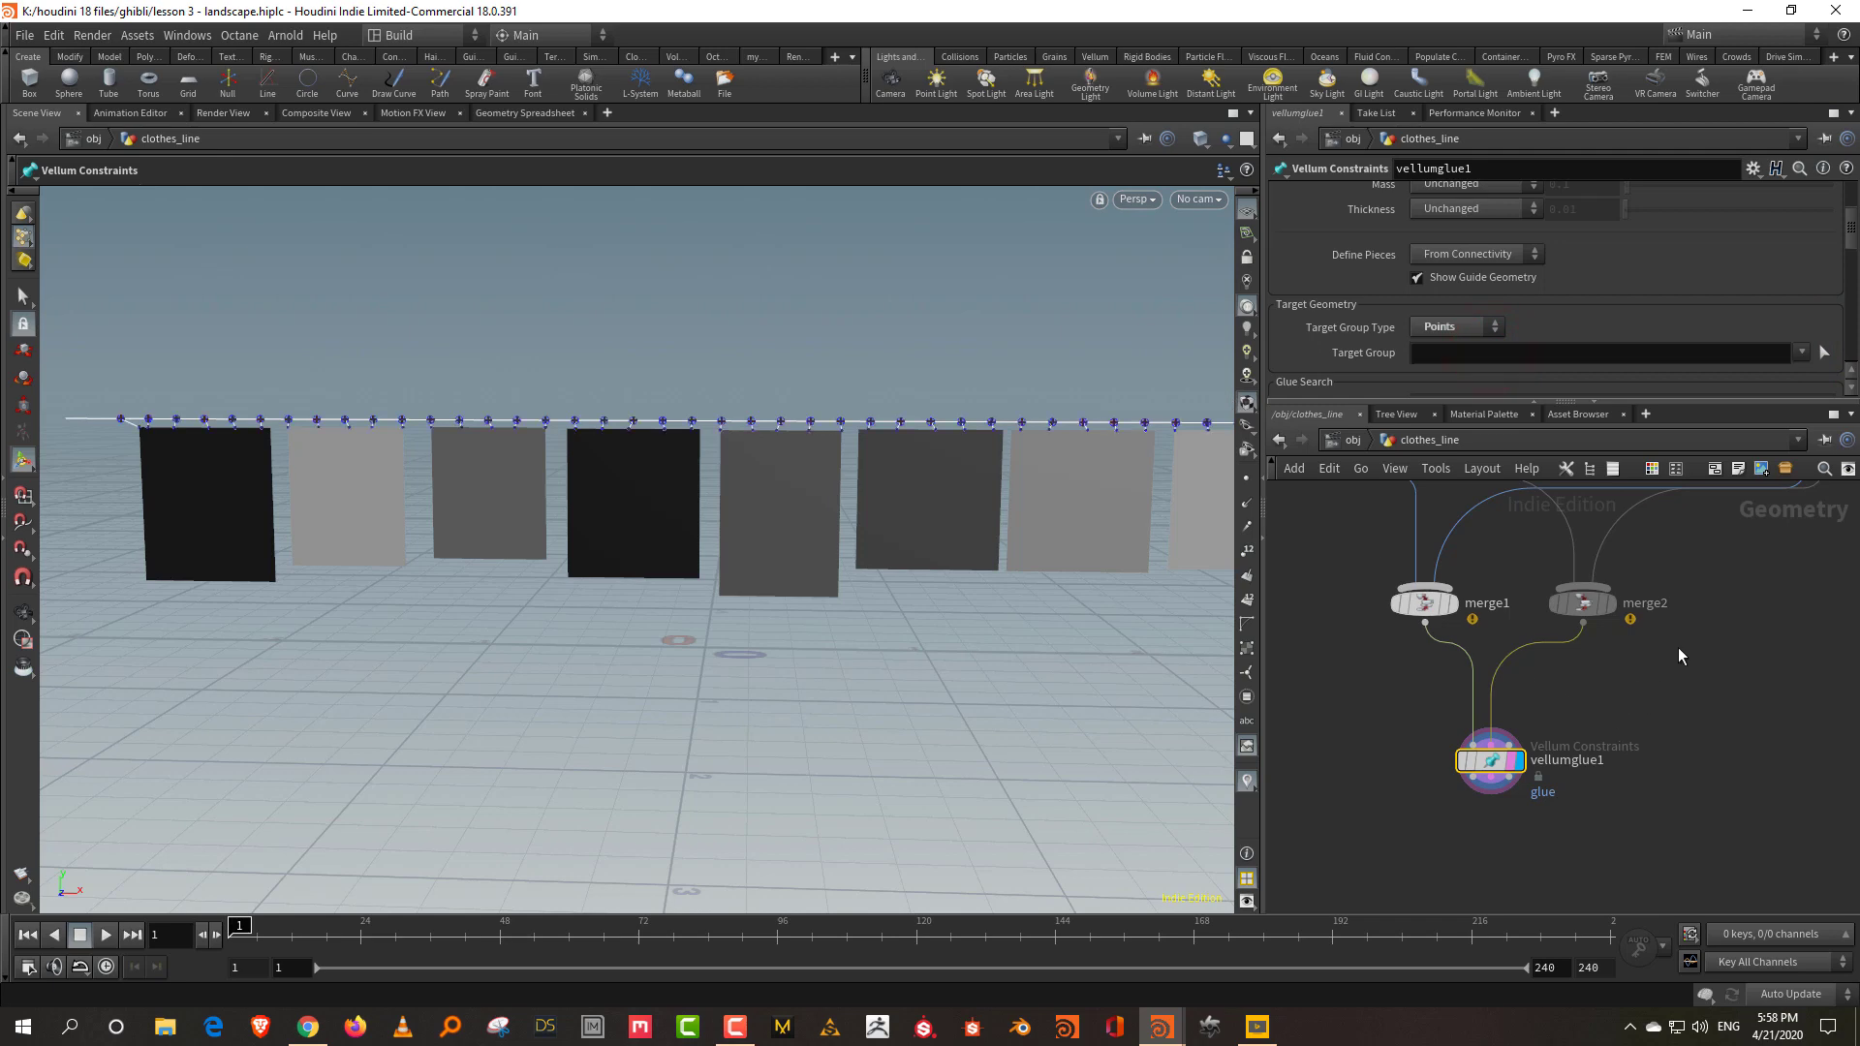
Examine the node info of copytopoints1 and the output of vellumcloth1 for point groups usable as glue targets.
middle_click_drag(1678, 647, 1526, 861)
middle_click_drag(1685, 564, 1637, 680)
left_click(1655, 686)
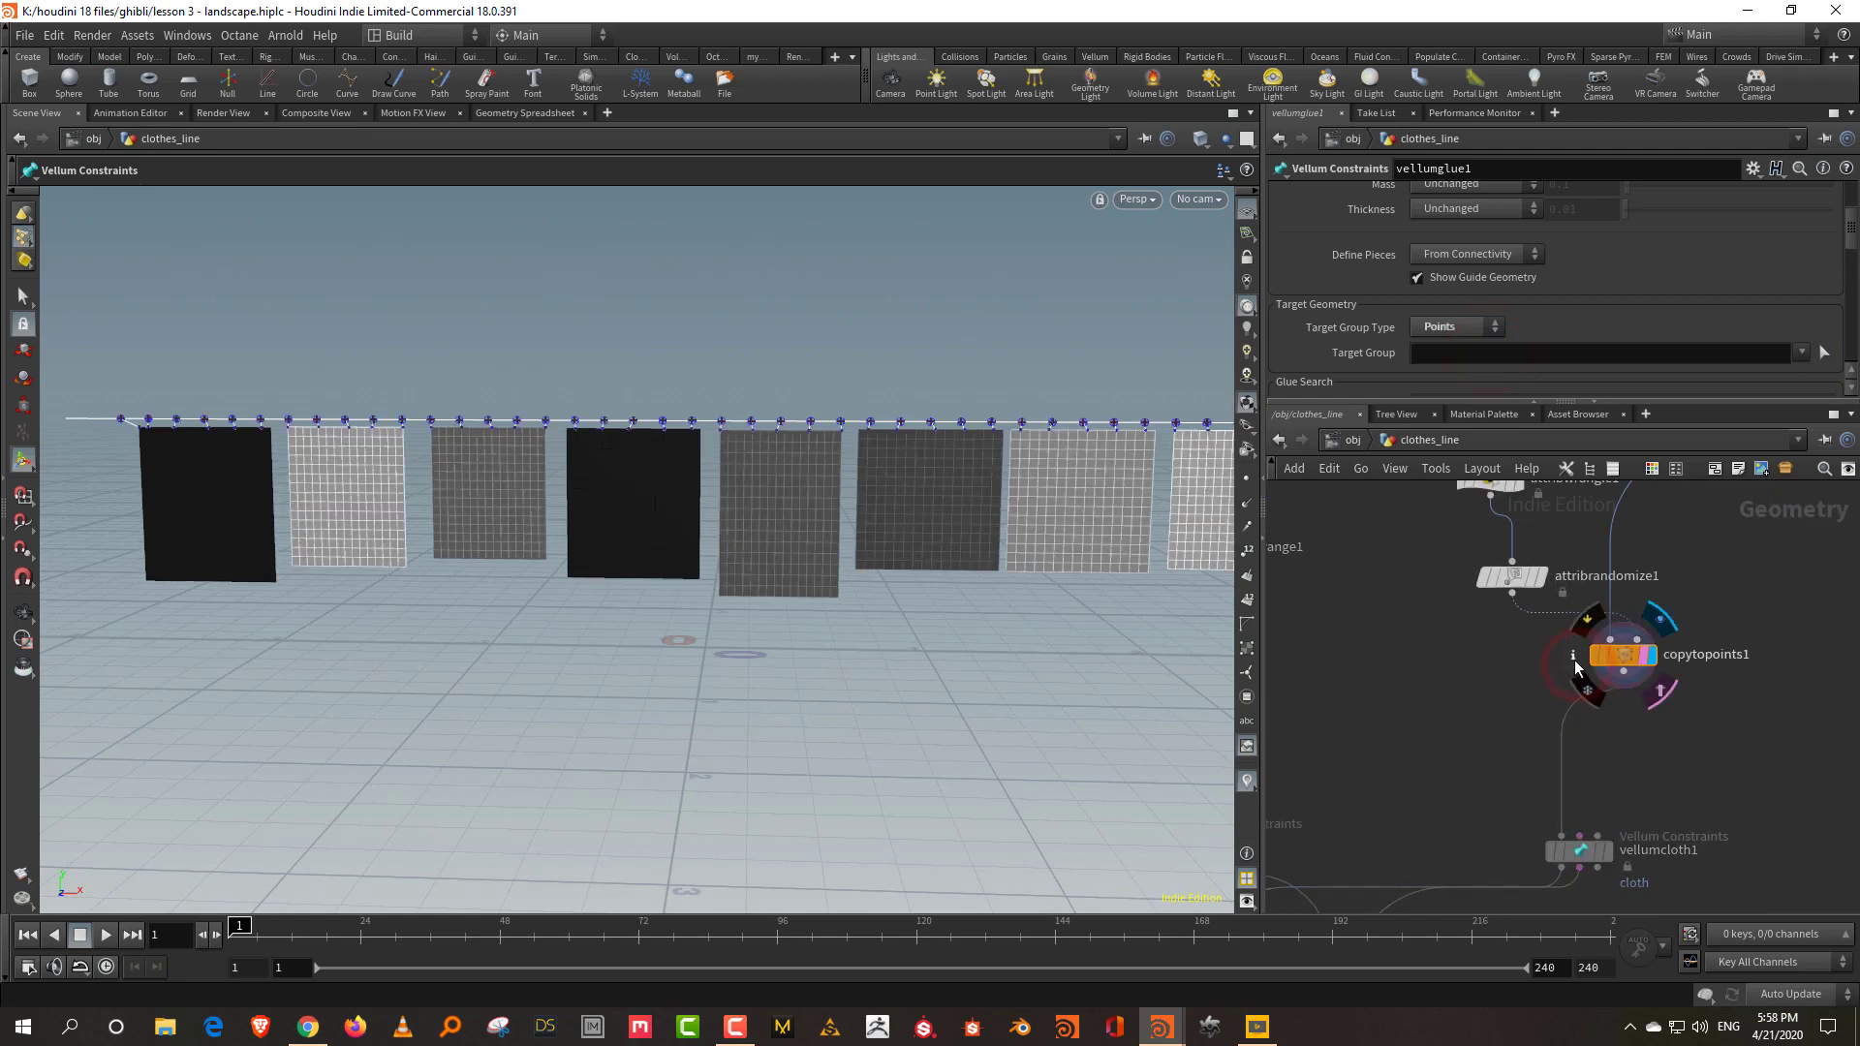
left_click(1573, 659)
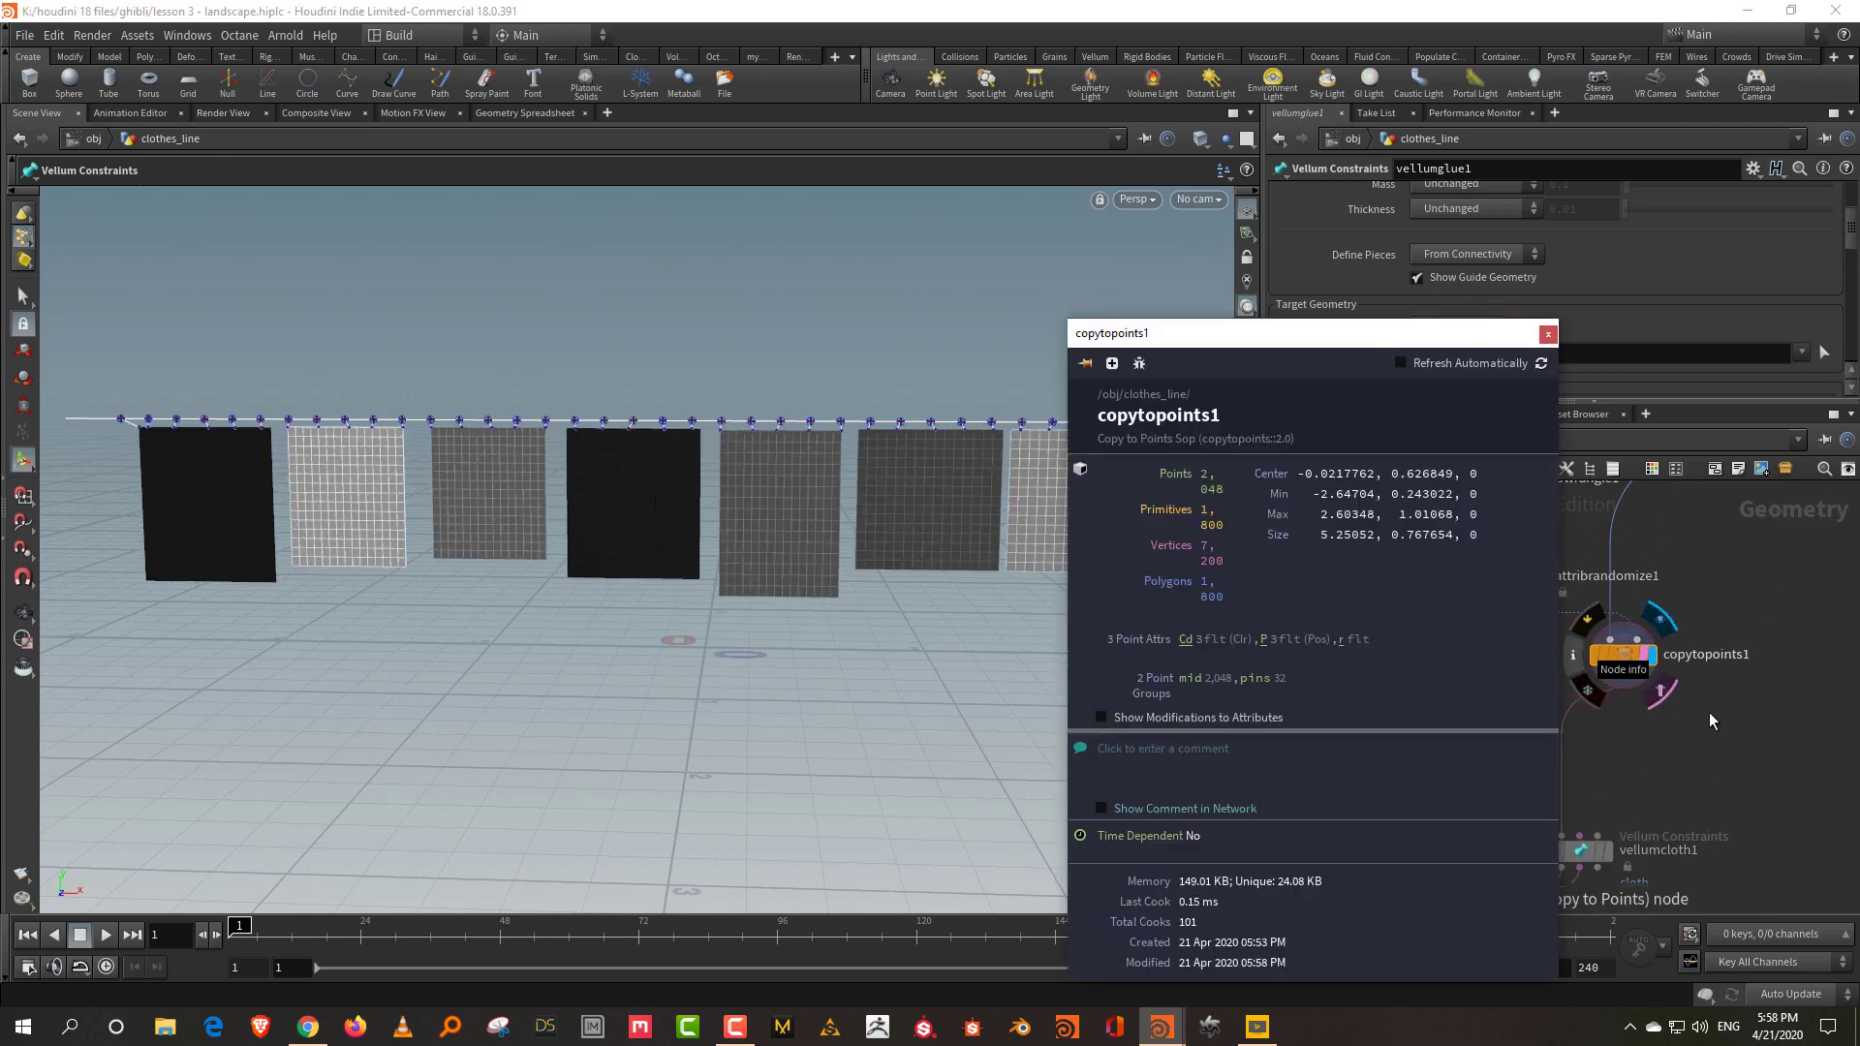
middle_click_drag(1716, 772, 1732, 593)
left_click(1613, 672)
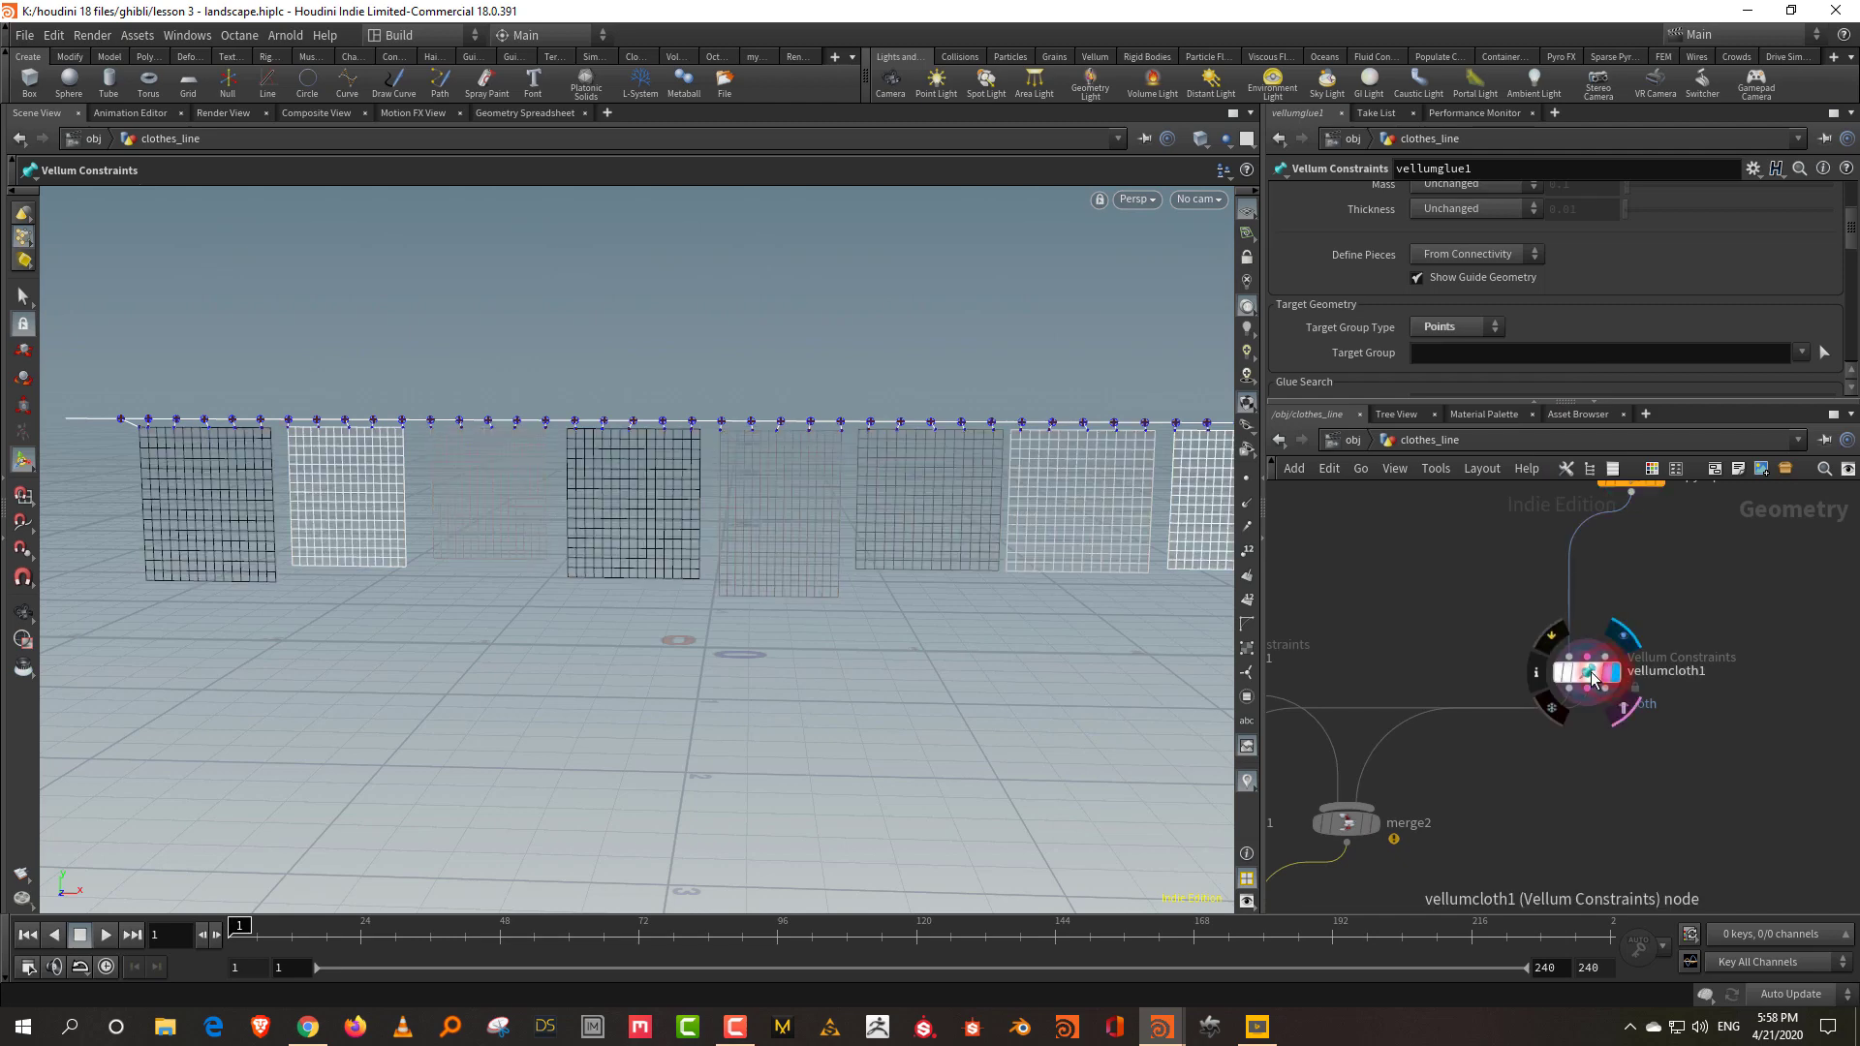
left_click(1540, 673)
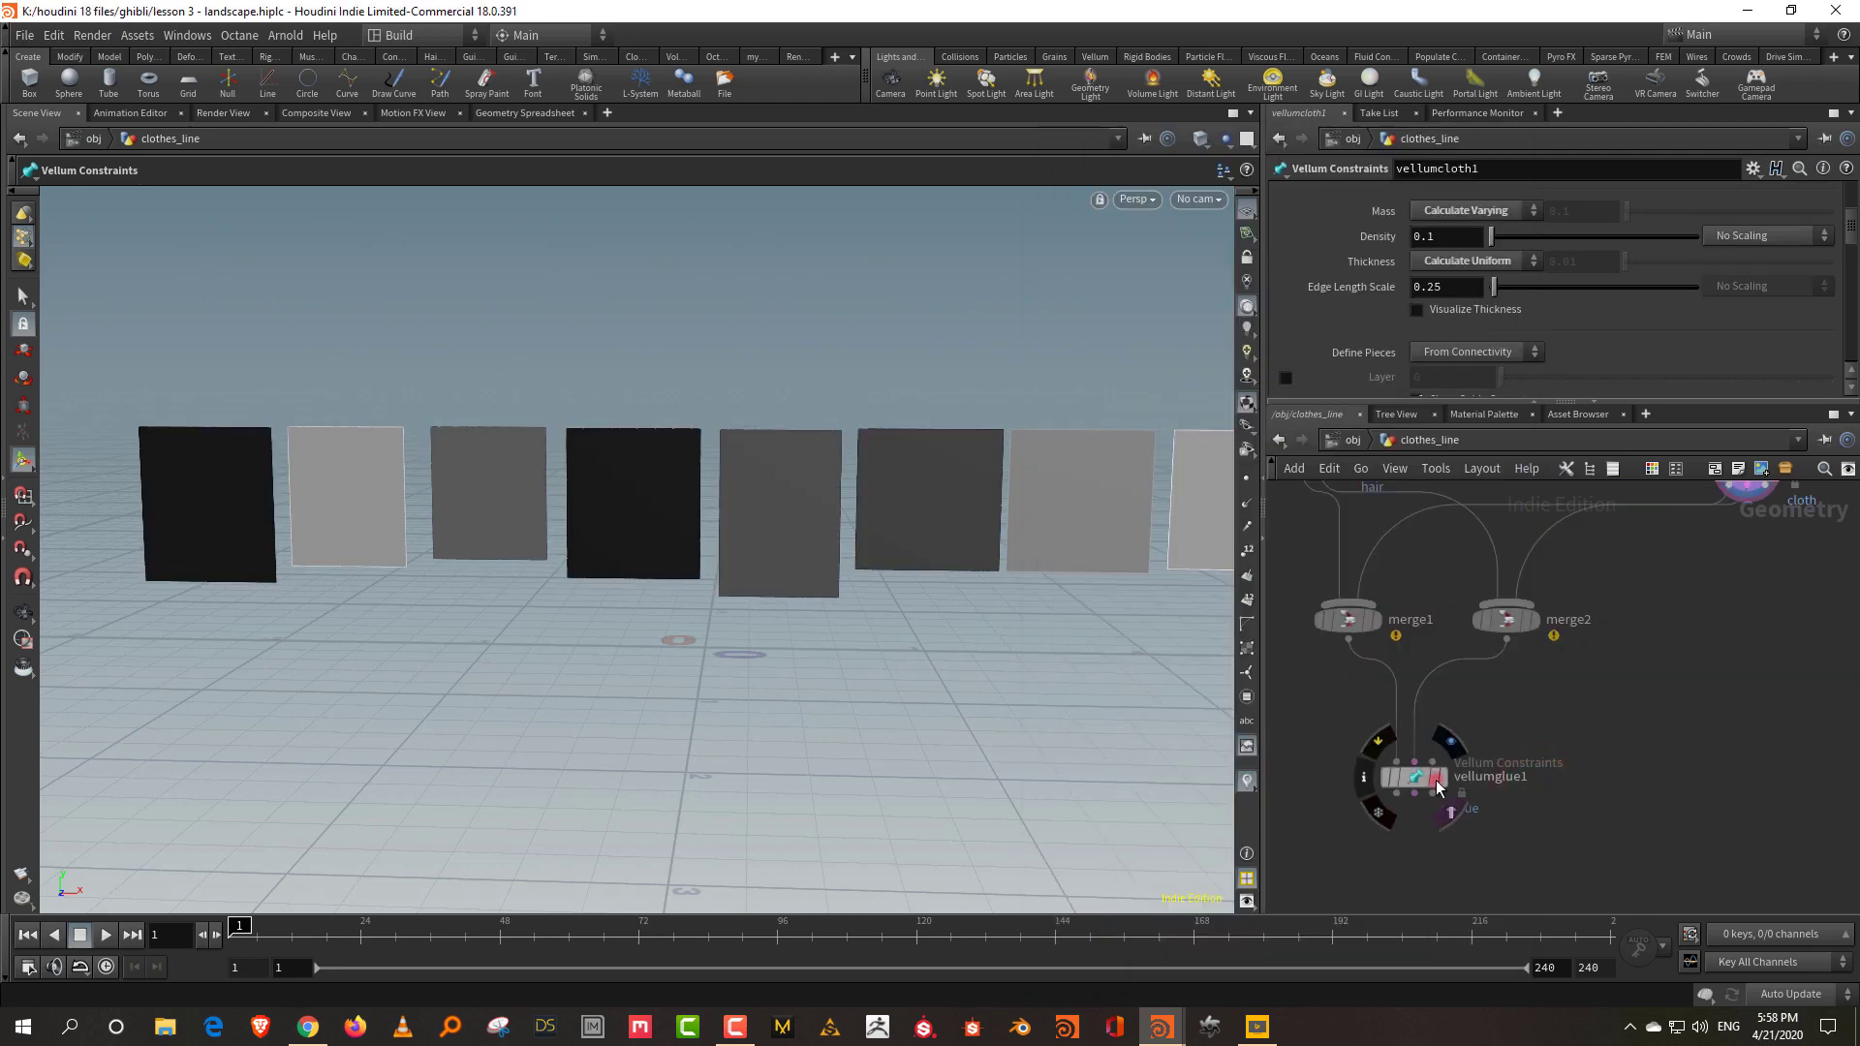
Set the Target Group of vellumglue1 to pins.
left_click(1801, 353)
left_click(1748, 320)
left_click(1505, 362)
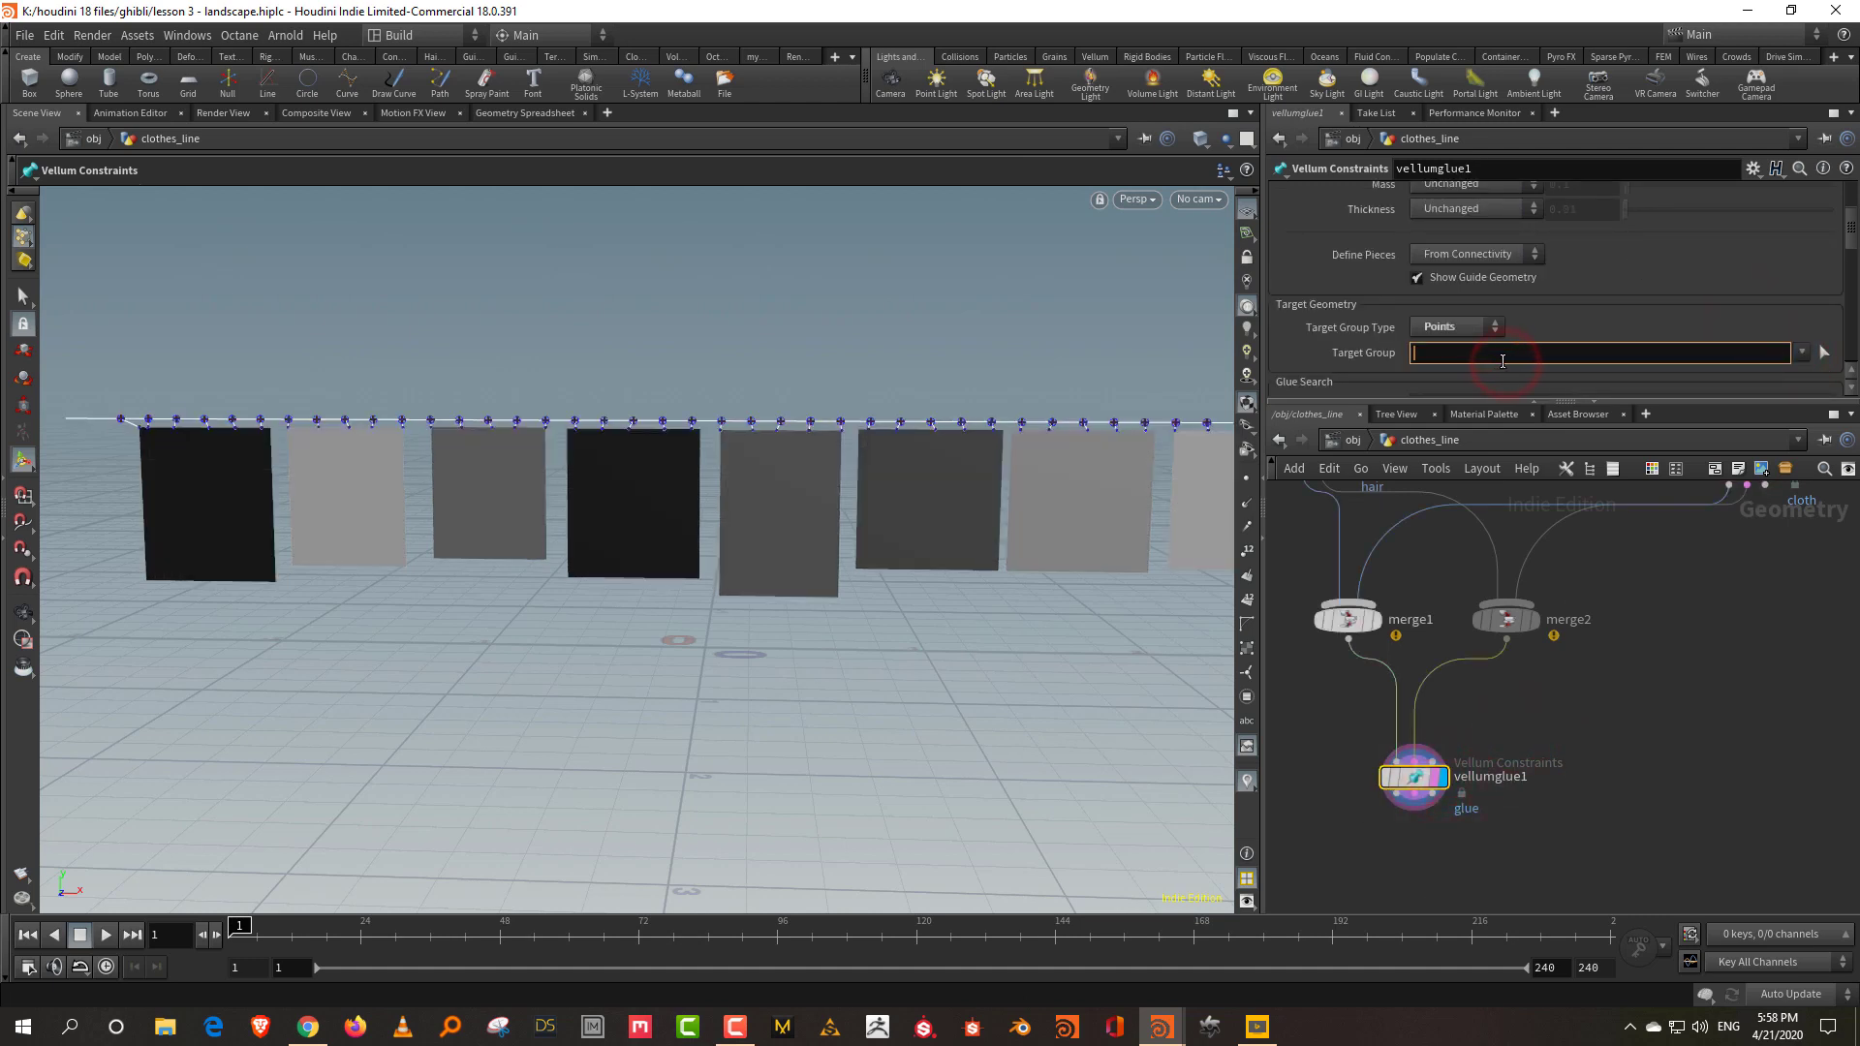
key("Return")
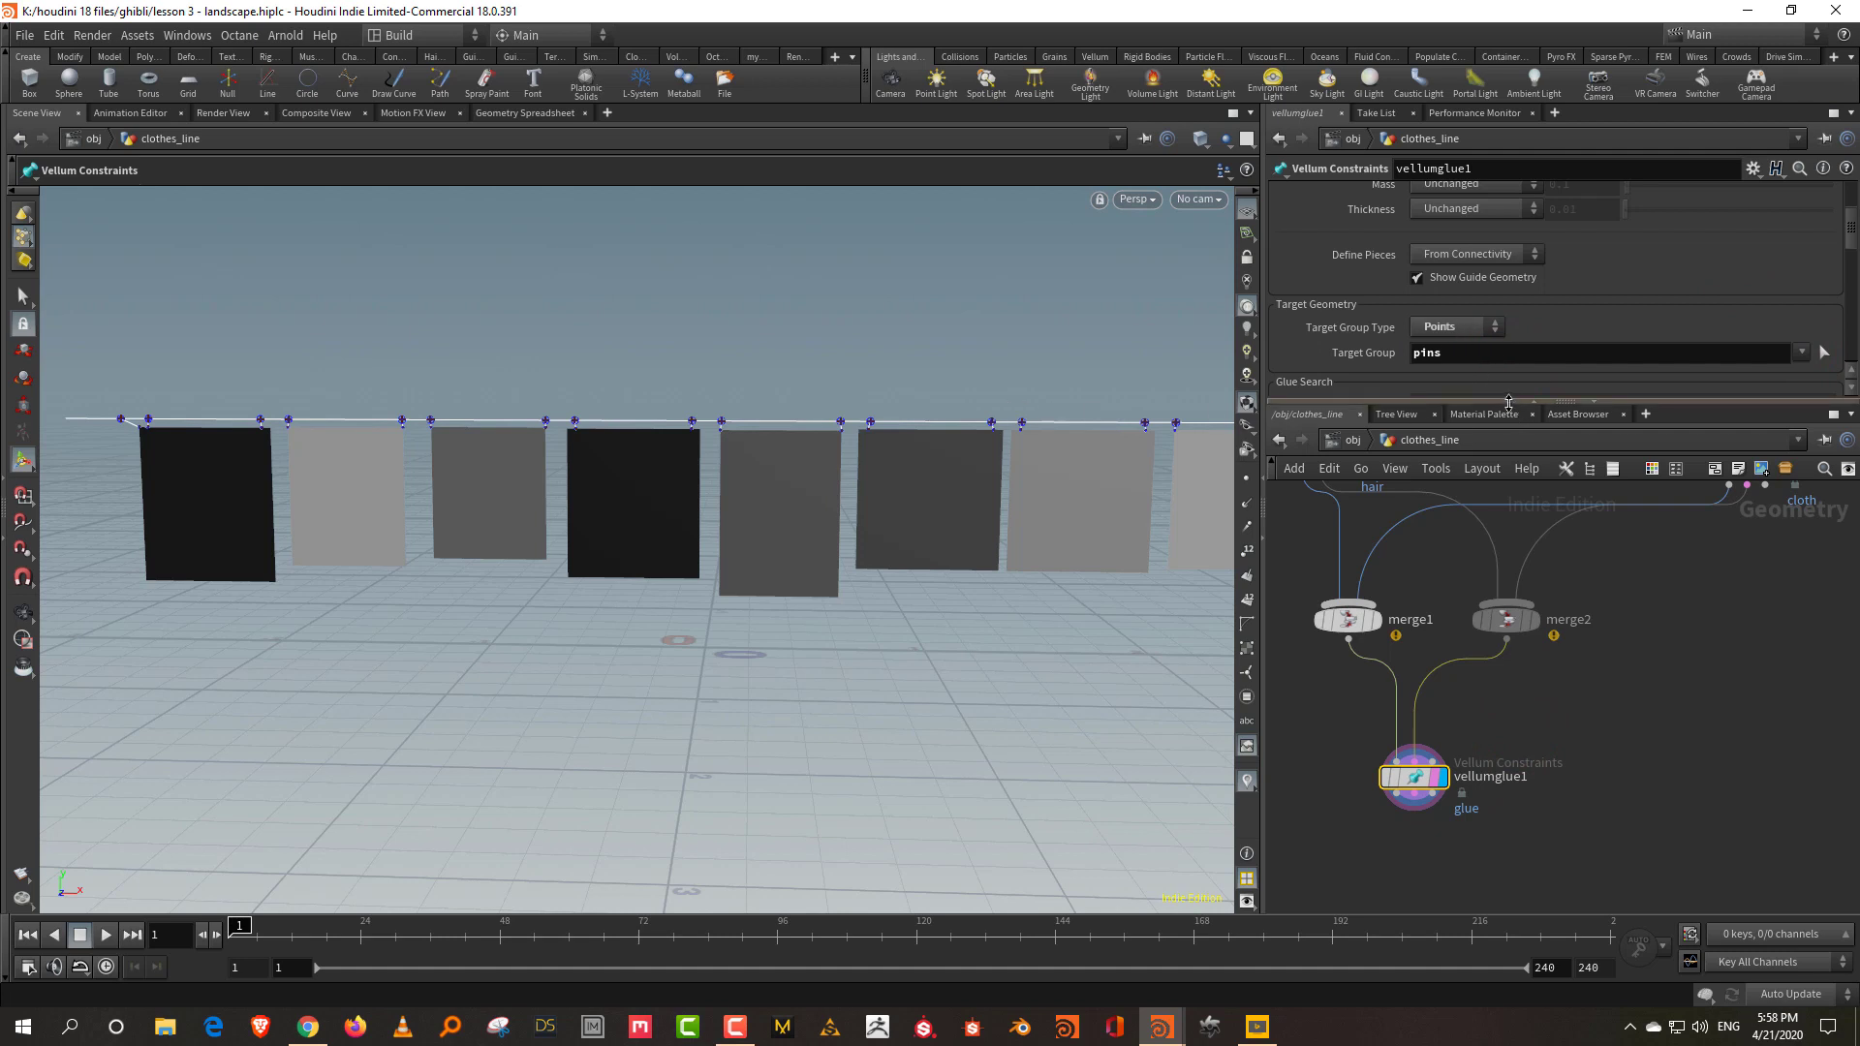
Set the glue search distances of vellumglue1 to a minimum of 0.015 and a maximum of 0.114.
left_click_drag(1507, 489, 1507, 624)
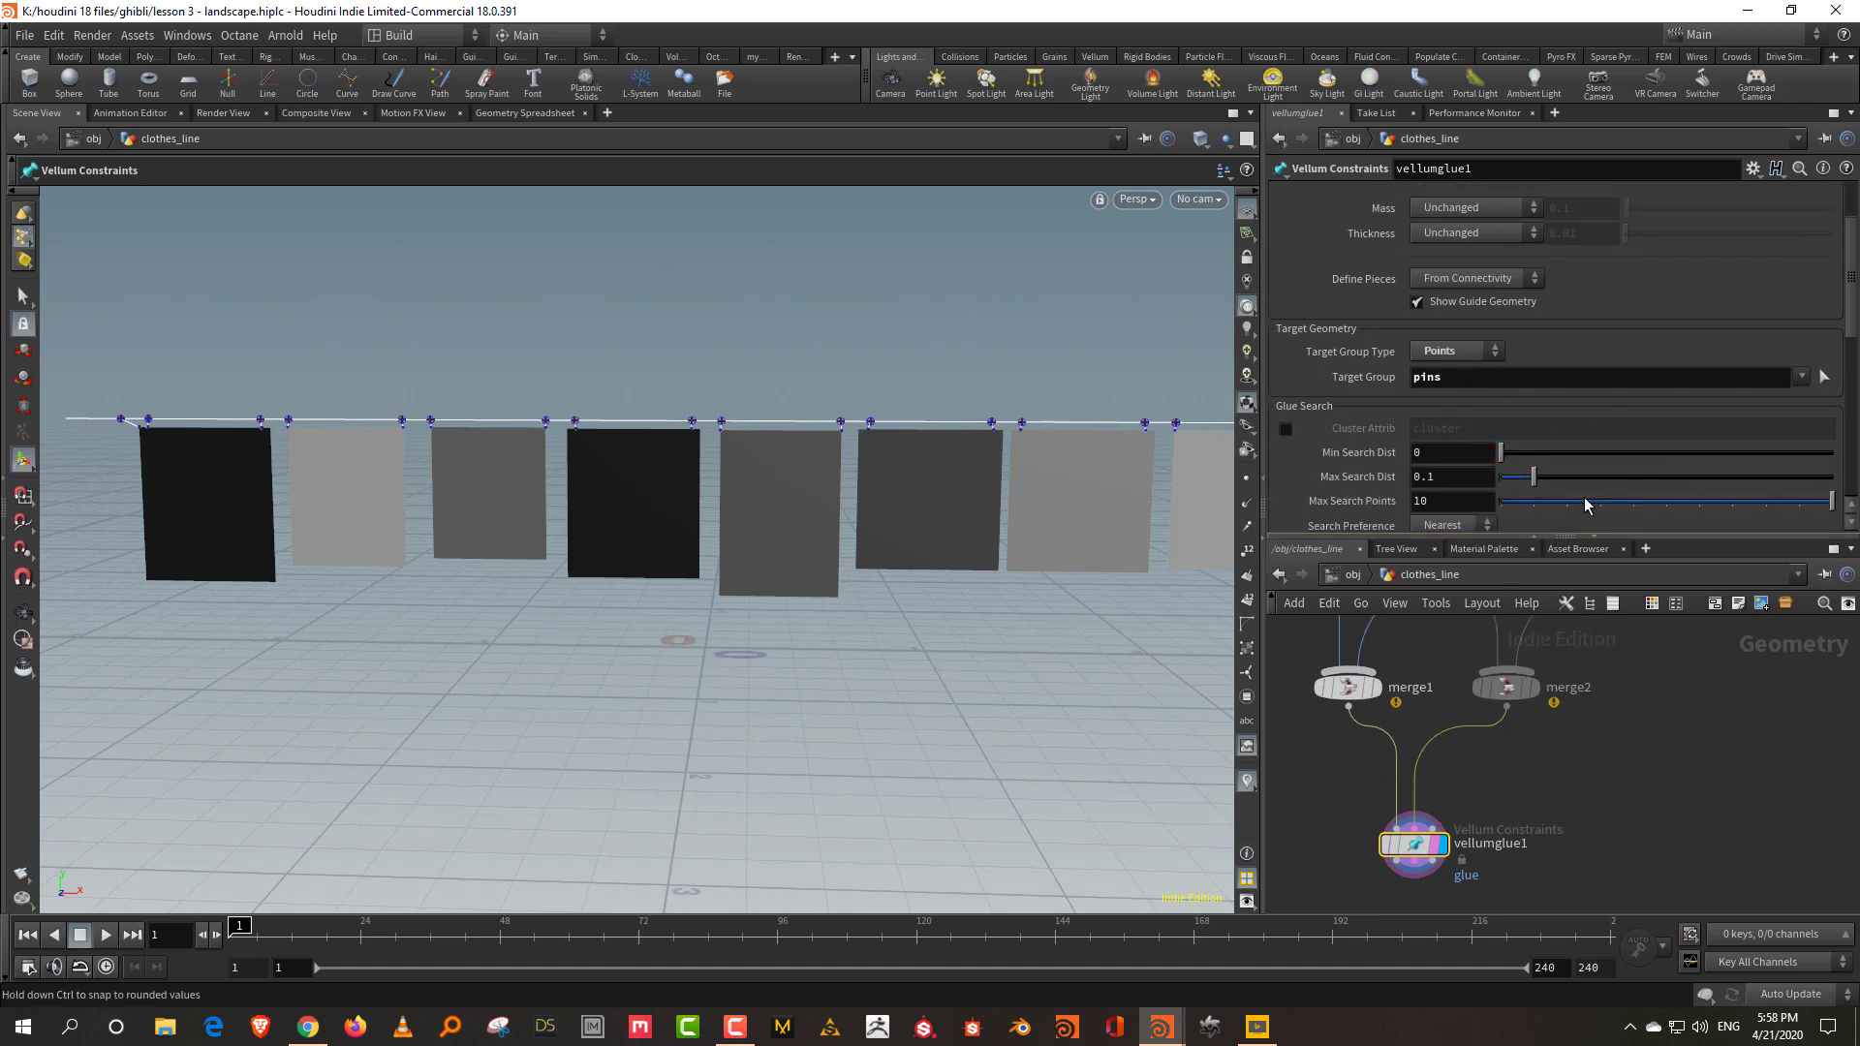
mouse_move(1510, 455)
left_mouse_down()
mouse_move(1604, 486)
mouse_move(1545, 485)
mouse_move(1642, 486)
mouse_move(1530, 476)
mouse_move(1734, 476)
mouse_move(1514, 479)
mouse_move(1539, 476)
left_mouse_up()
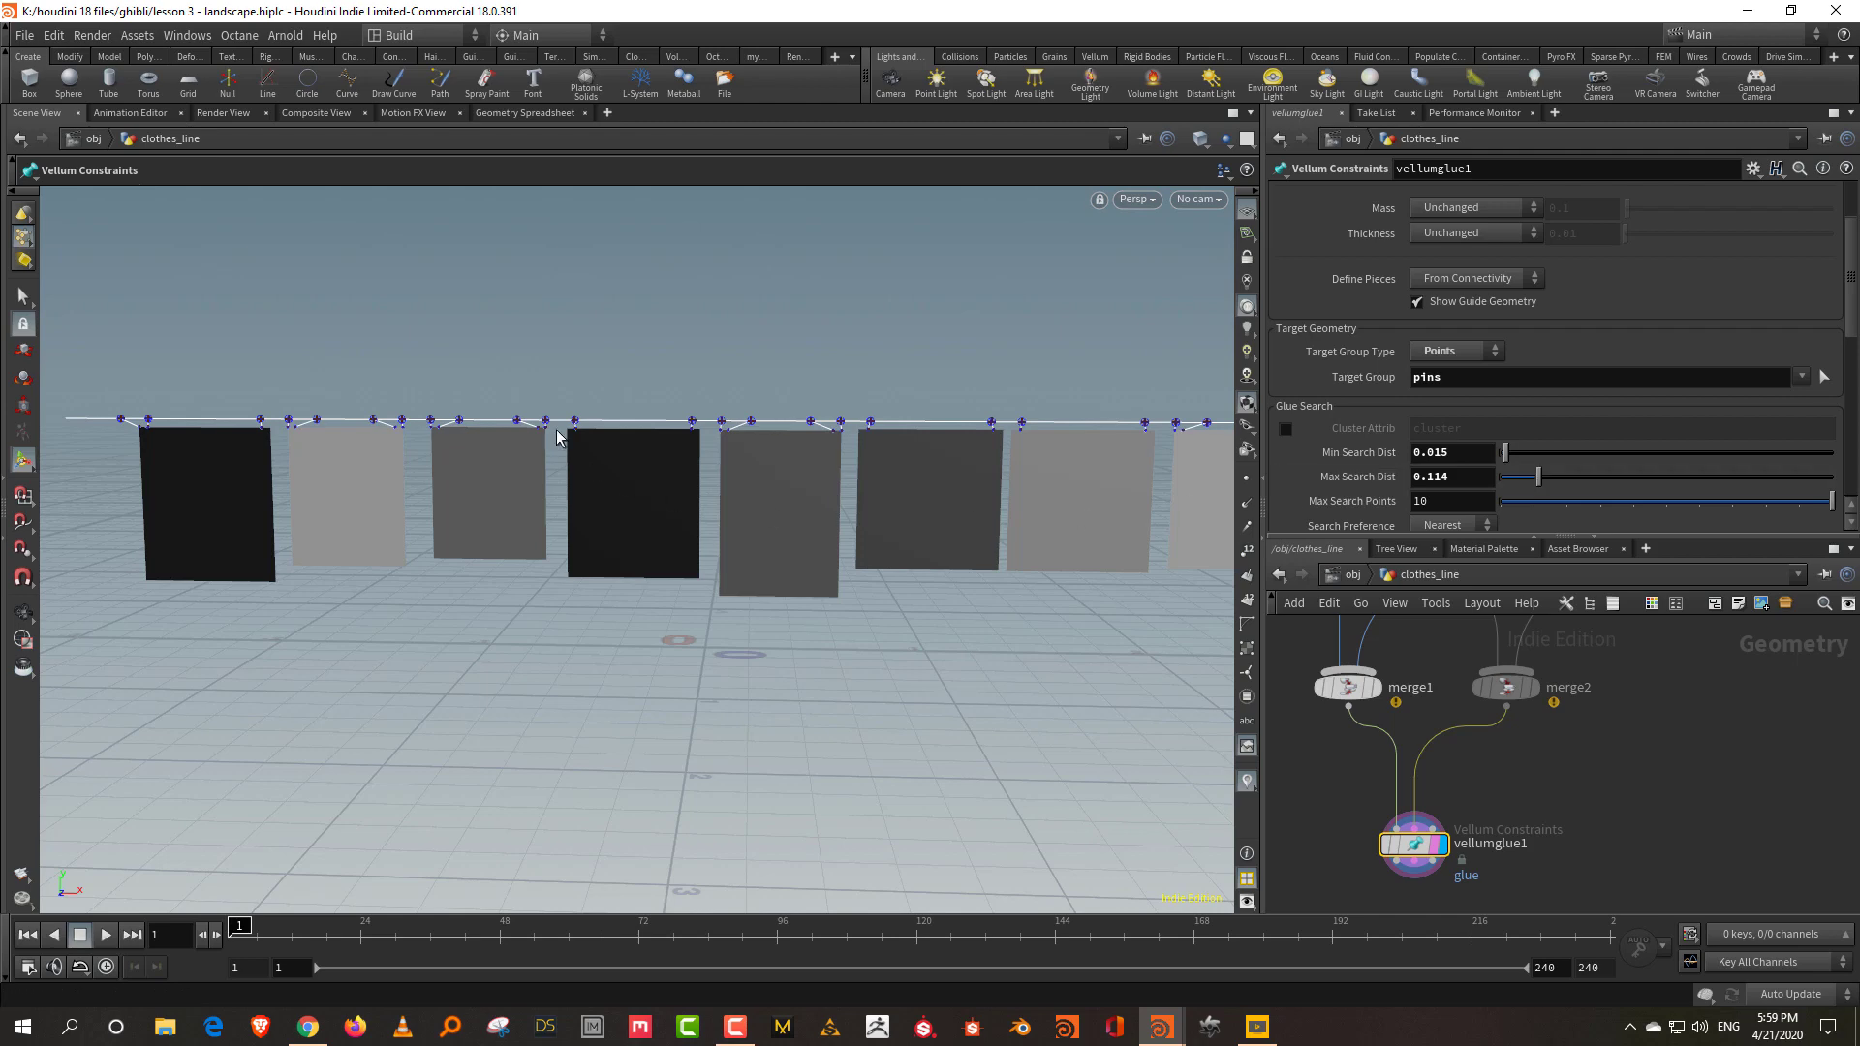
key("Escape")
left_click_drag(1120, 511, 1036, 548)
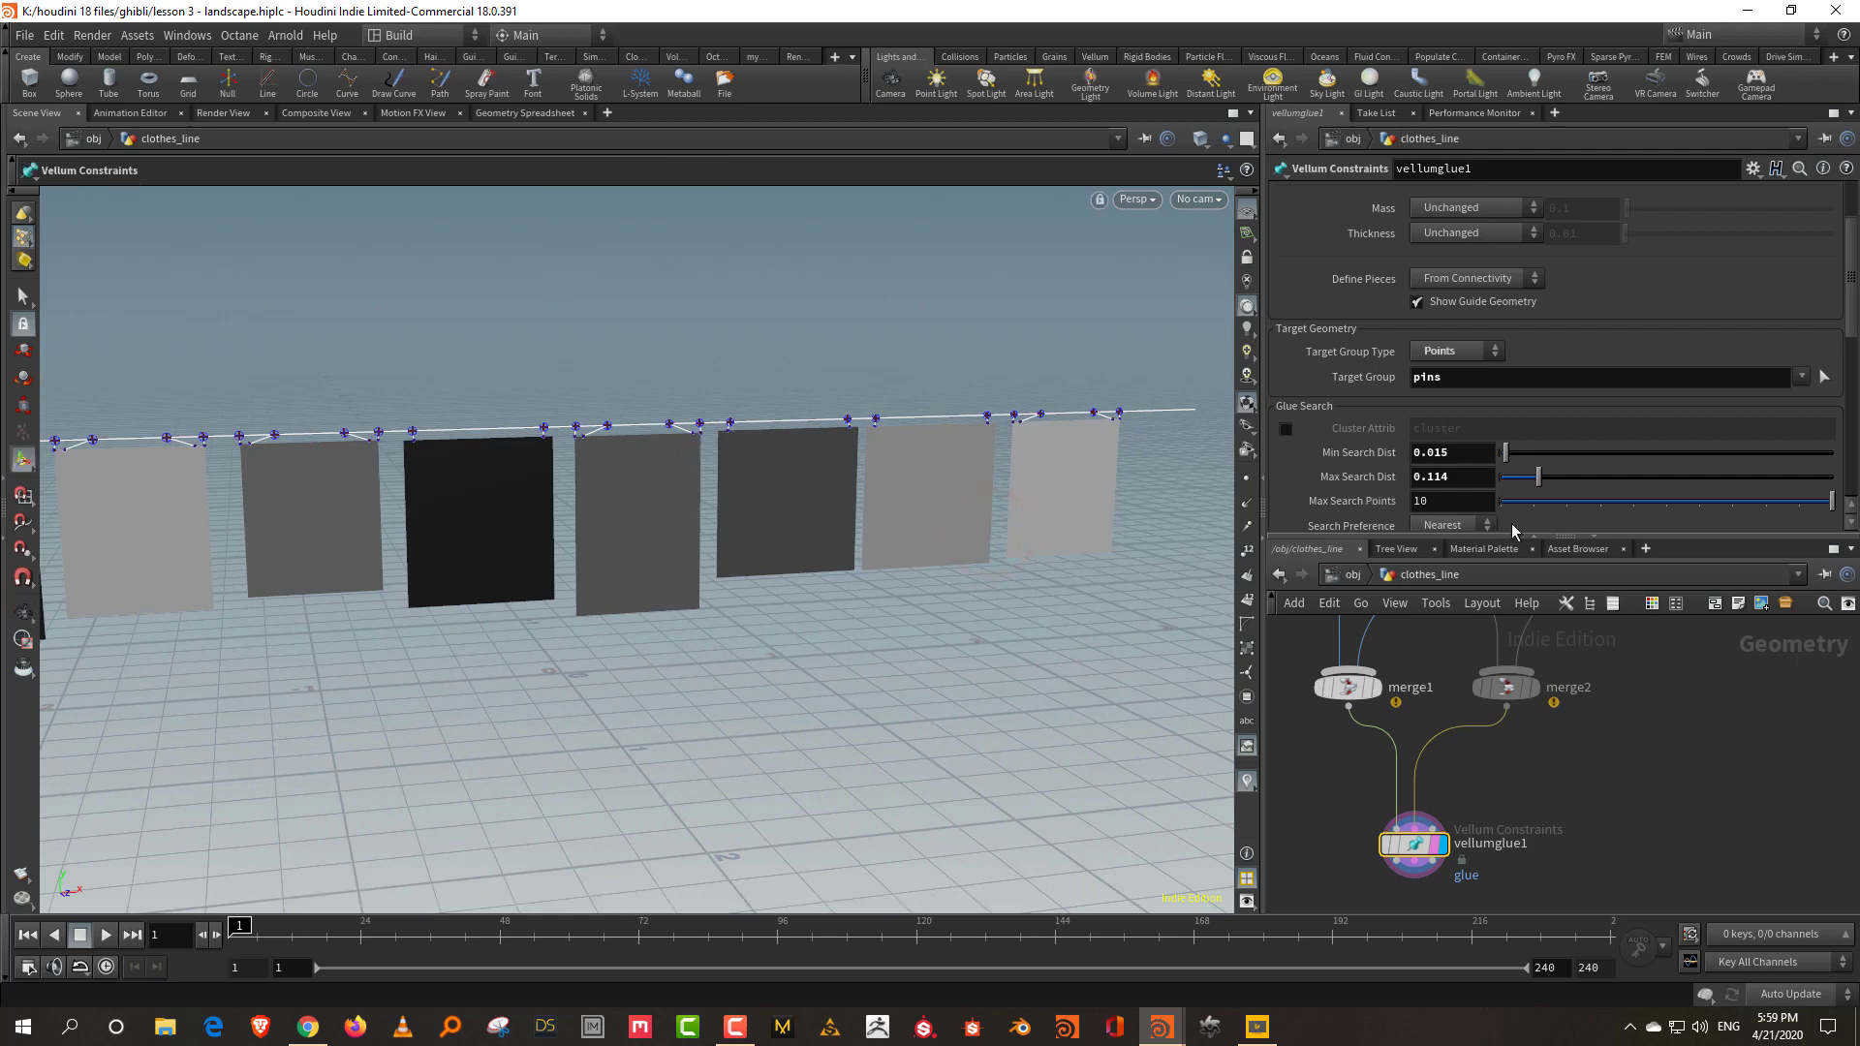
Add a Vellum Solver node below vellumglue1.
left_click_drag(1562, 536, 1562, 346)
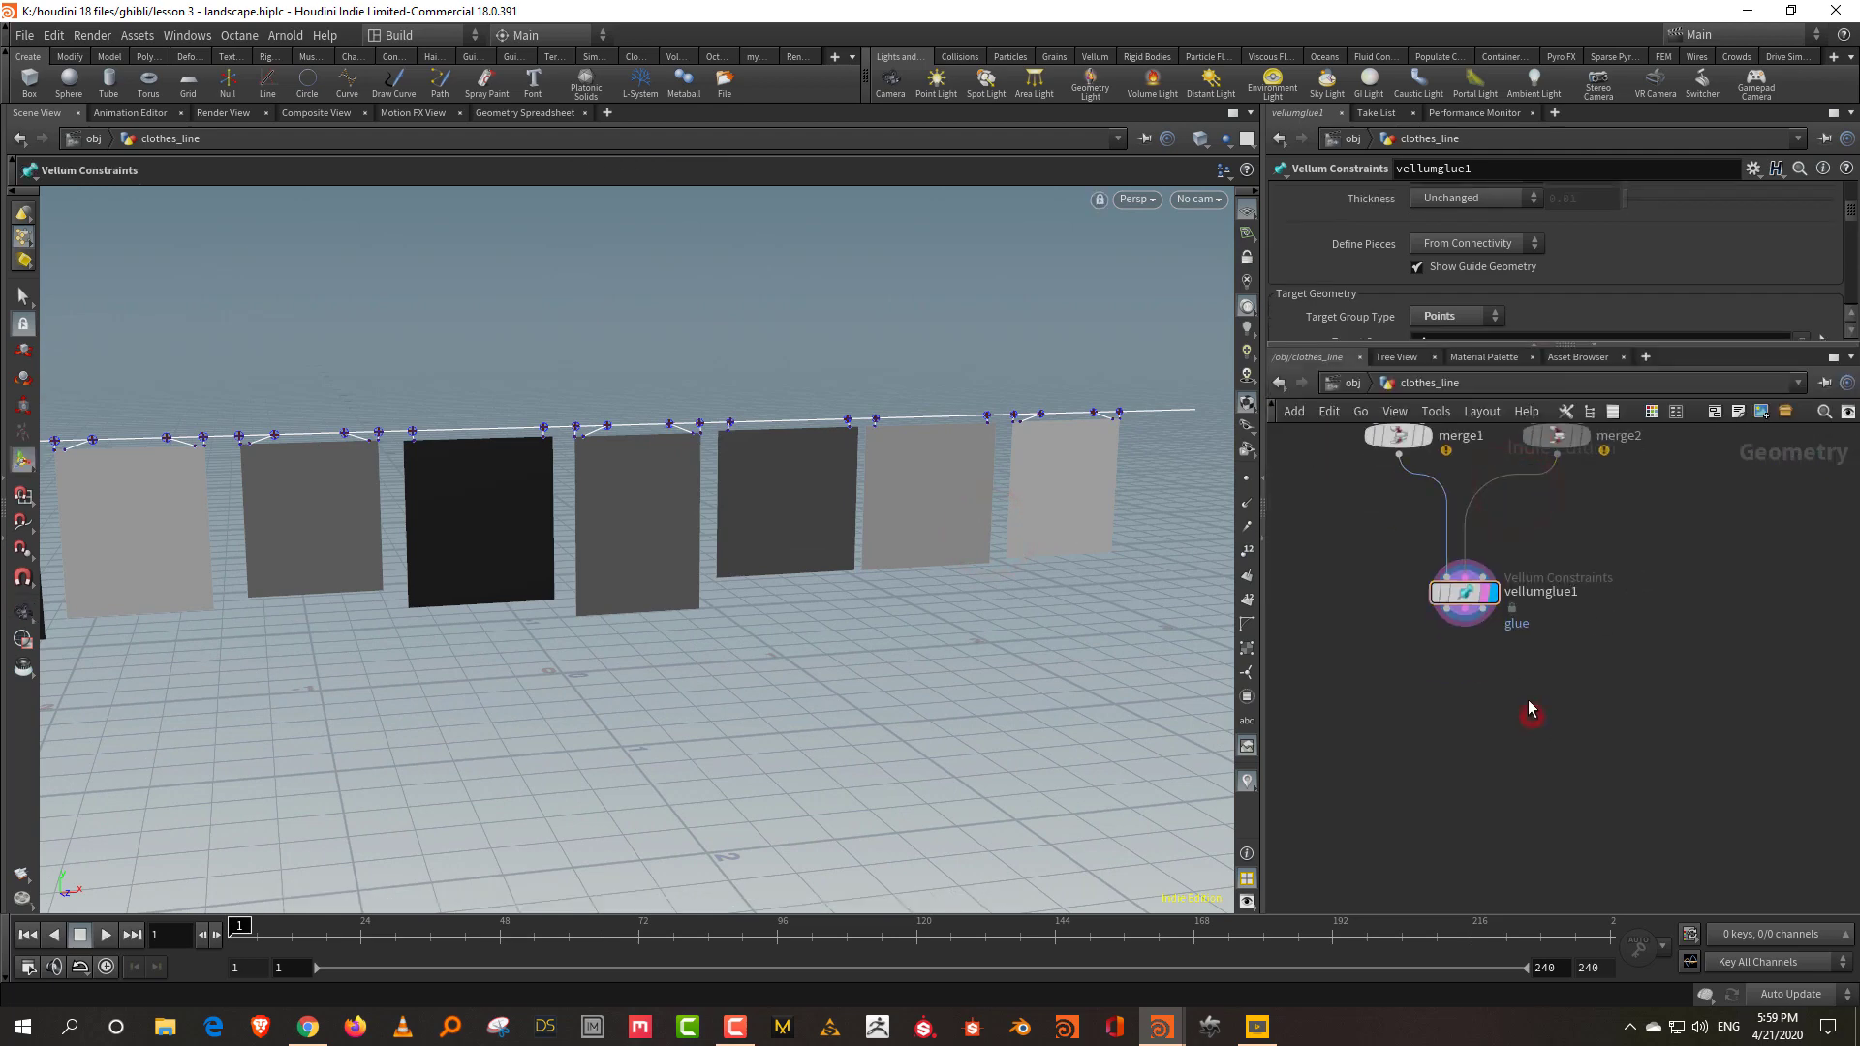
key("Tab")
type("solver")
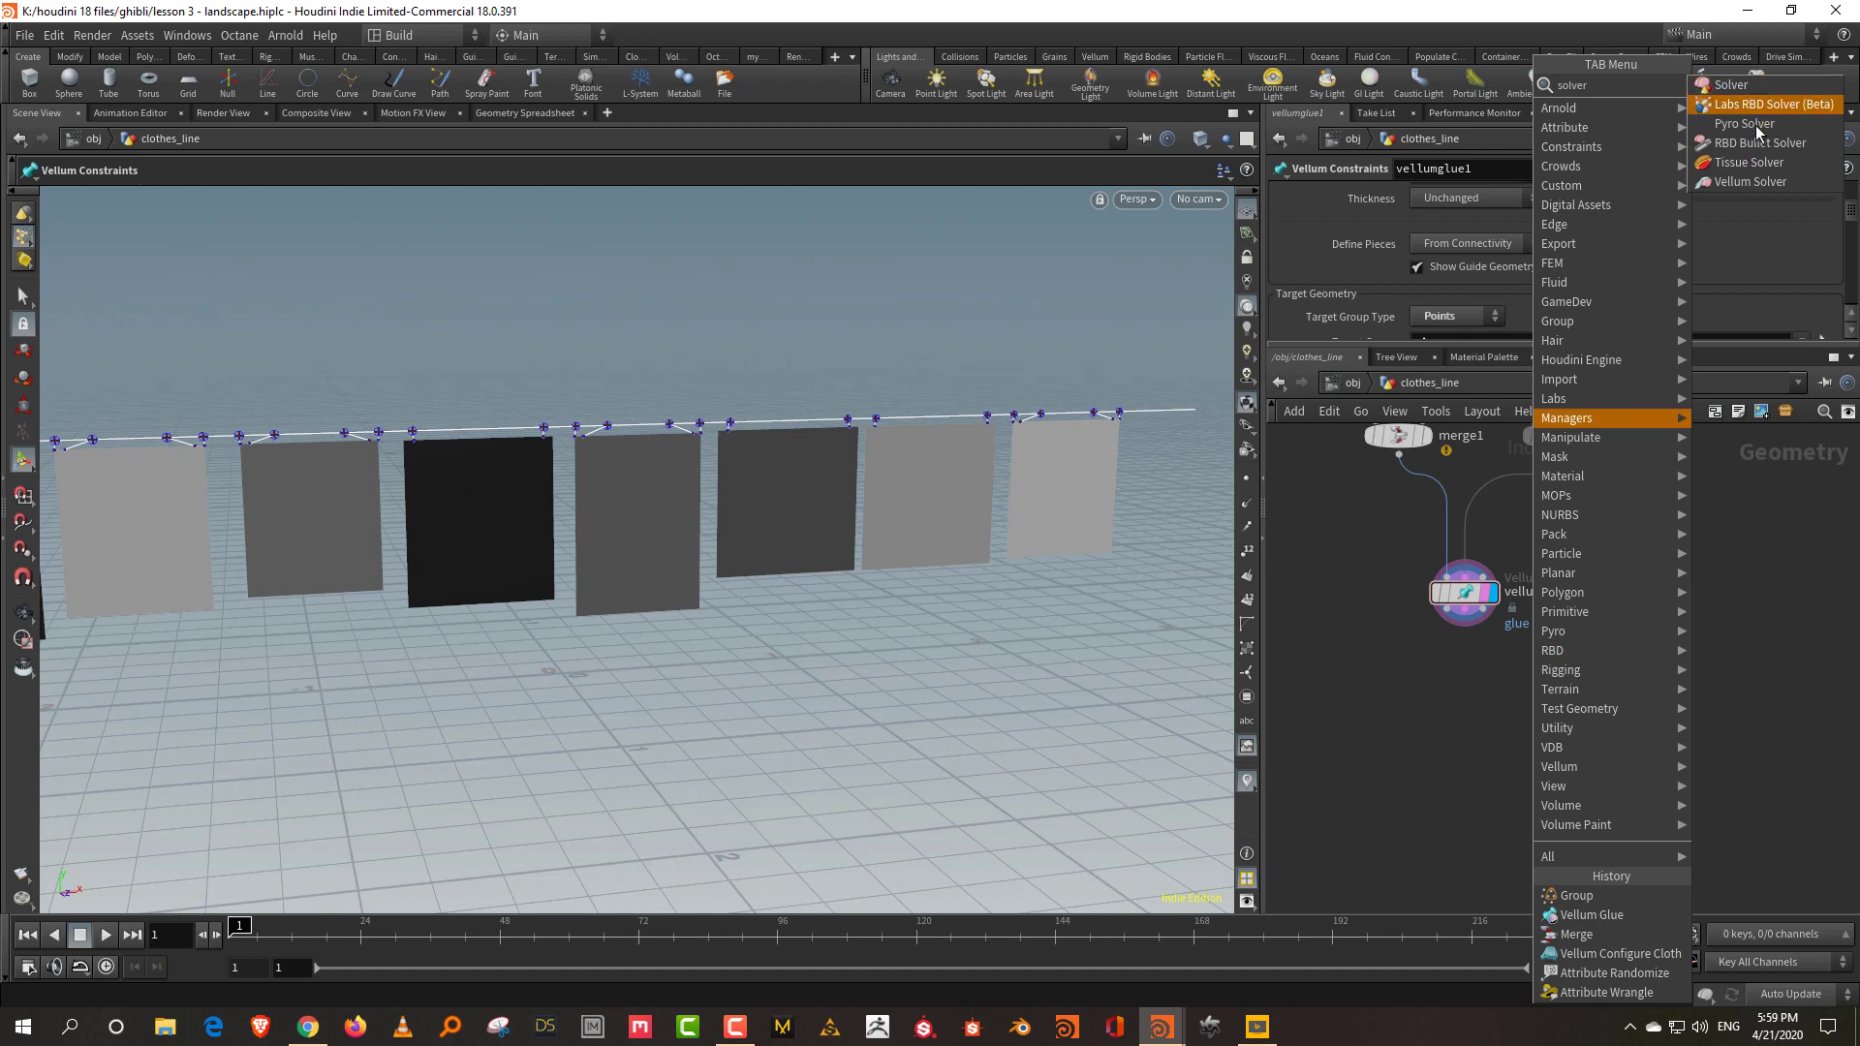
left_click(1751, 181)
left_click(1430, 775)
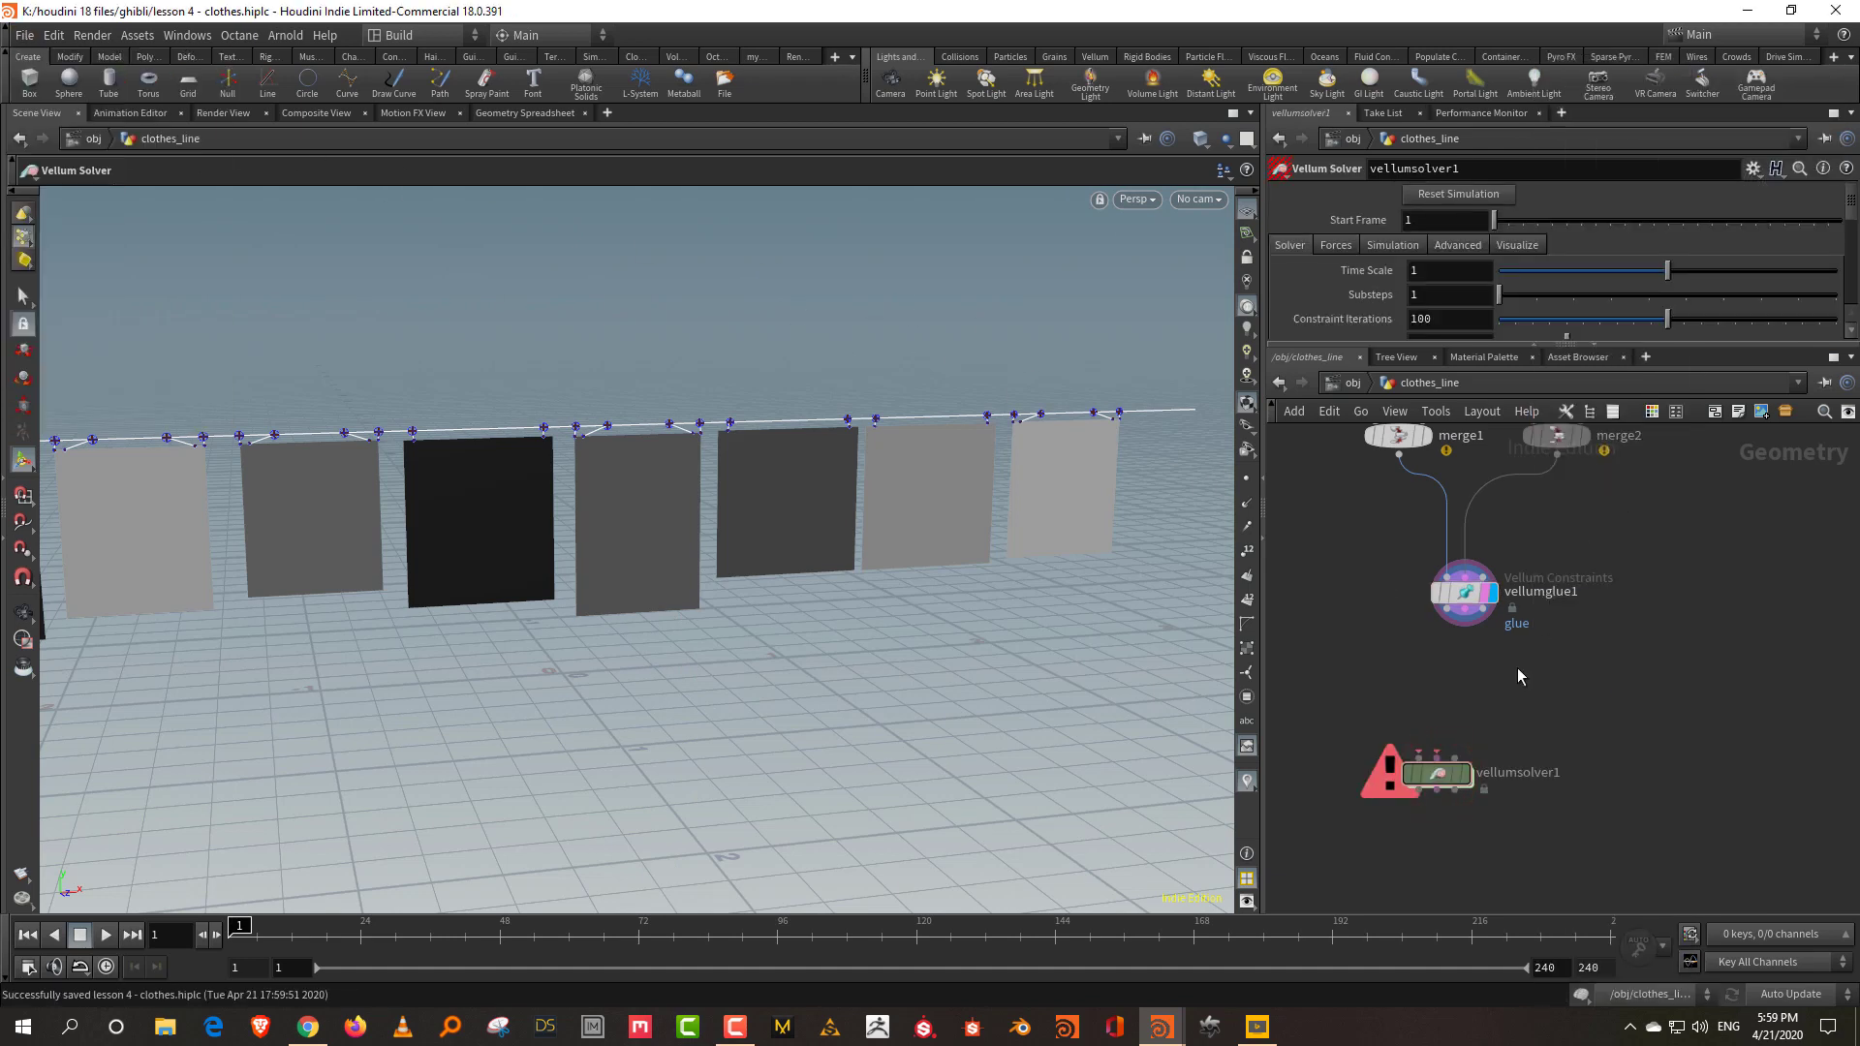
Wire the geometry and constraint outputs of vellumglue1 into the matching inputs of vellumsolver1, and display the solver.
left_click(1444, 628)
left_click(1419, 758)
left_click(1456, 628)
left_click(1437, 758)
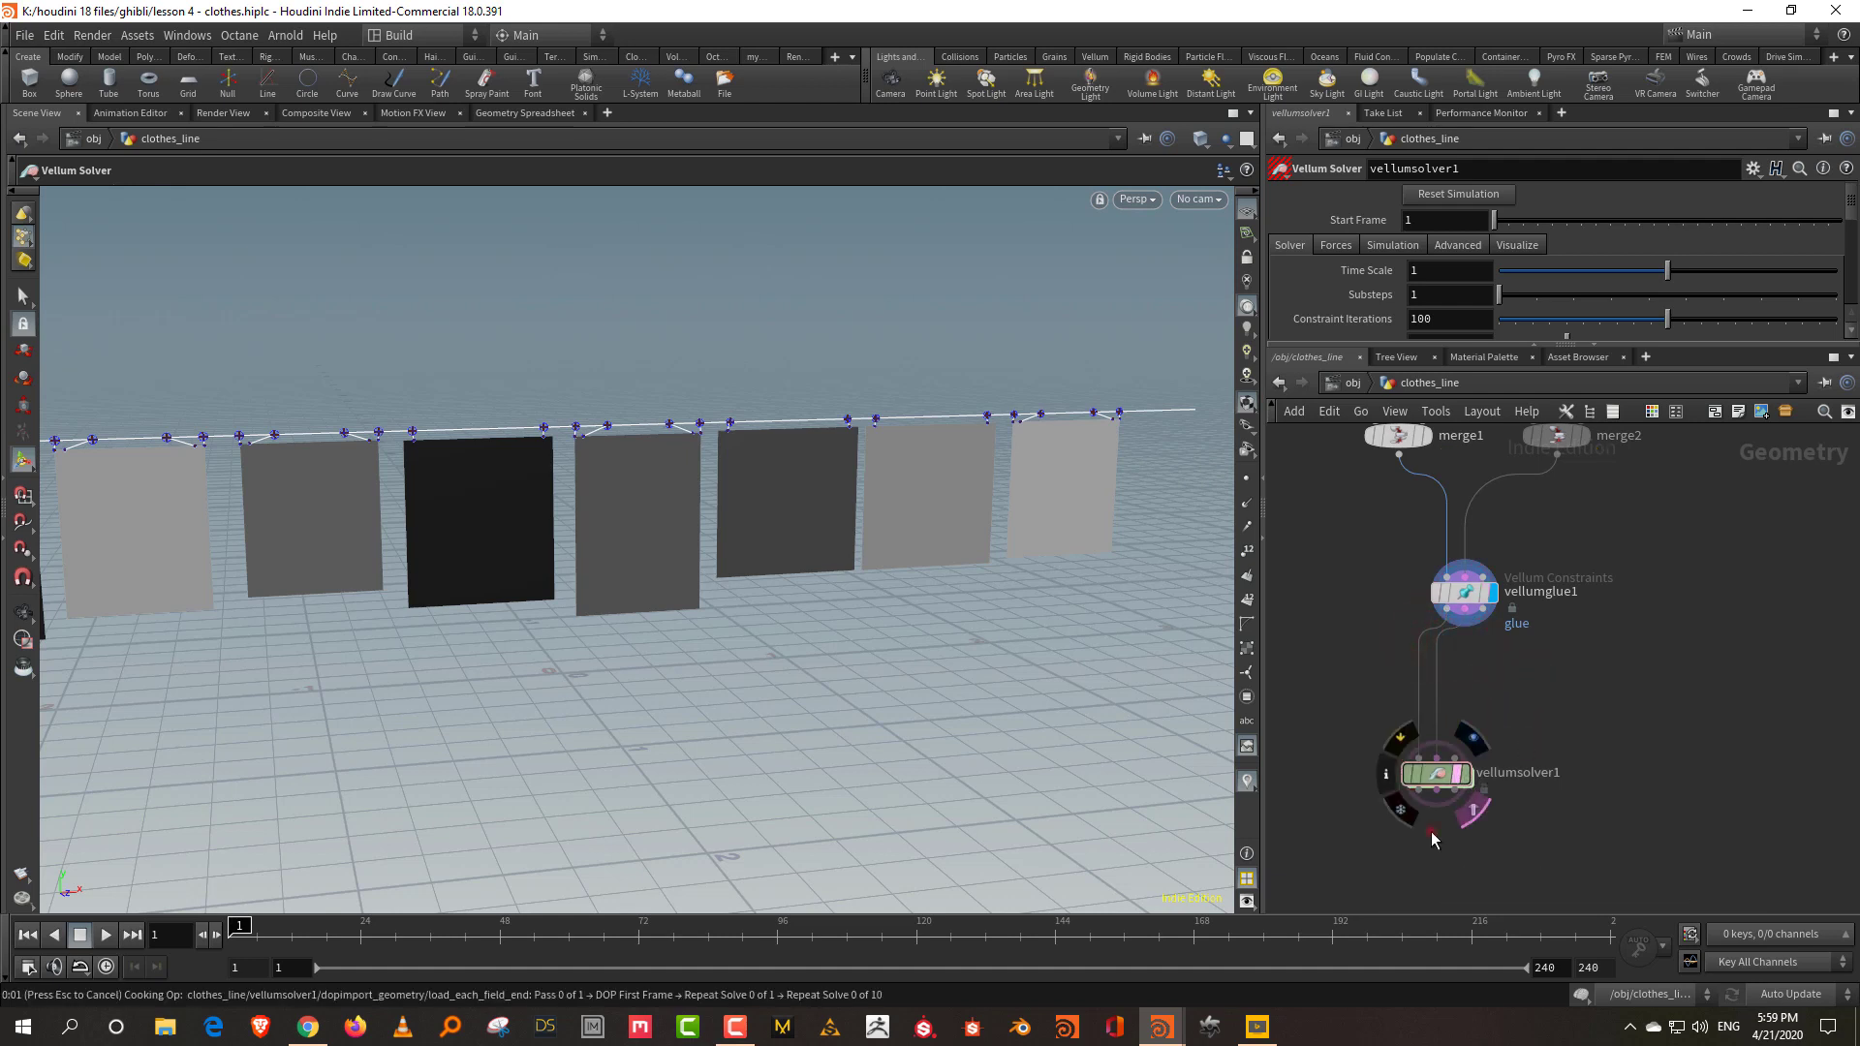
left_click(1470, 776)
Set the solver's forces to Y gravity -4, Wind Drag 4.05 and Velocity Damping 0.02.
left_click_drag(1461, 415, 1461, 477)
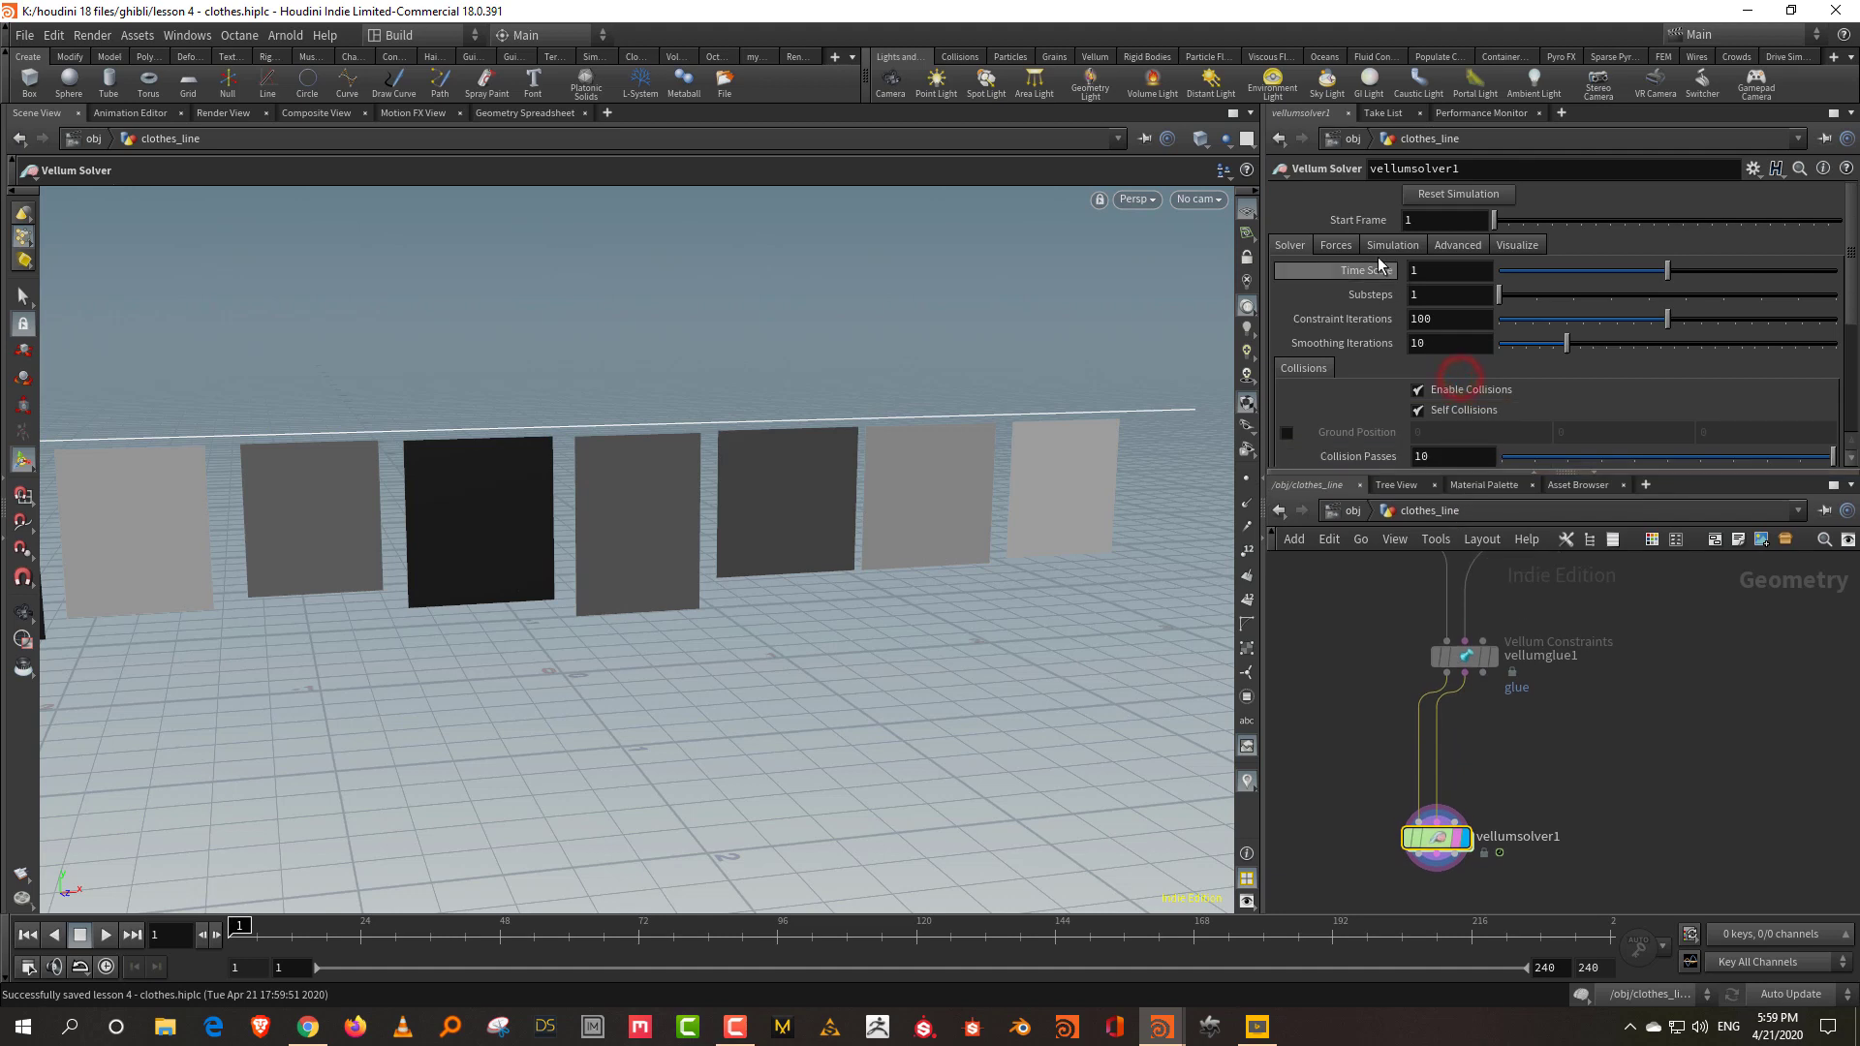
left_click(1336, 245)
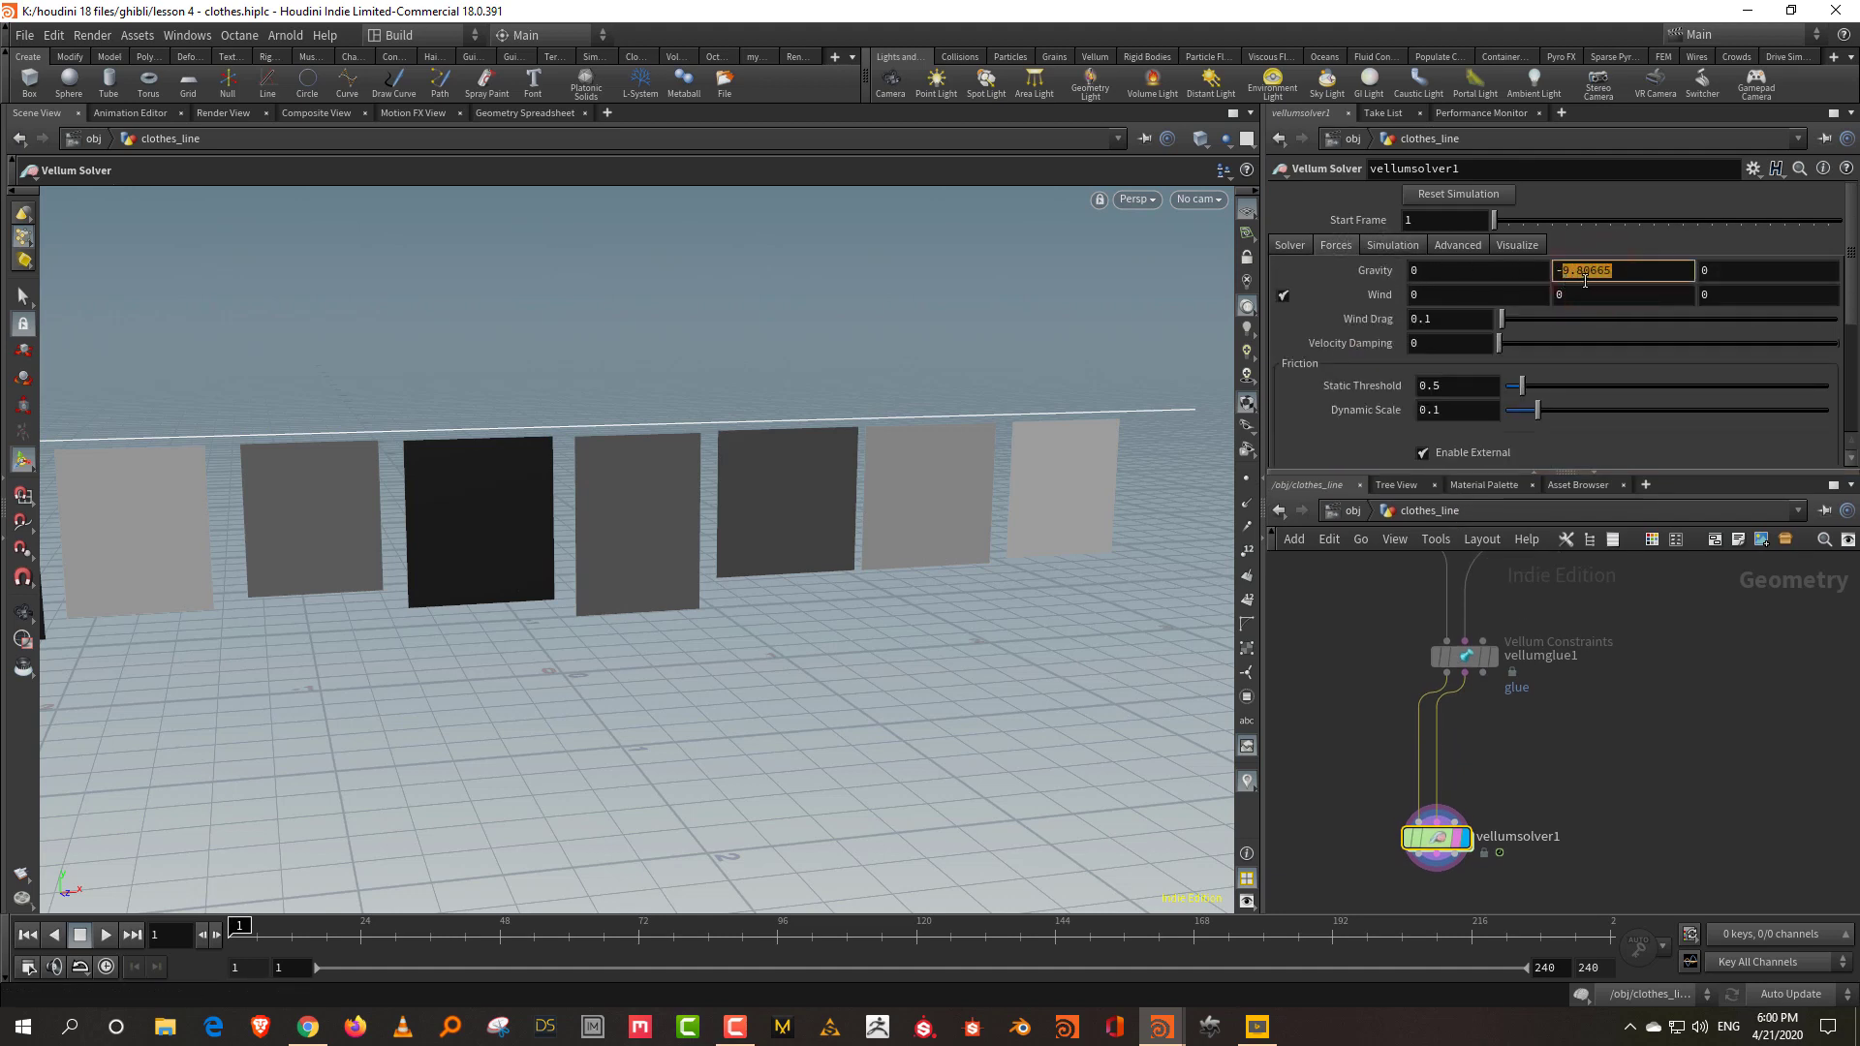
key("Return")
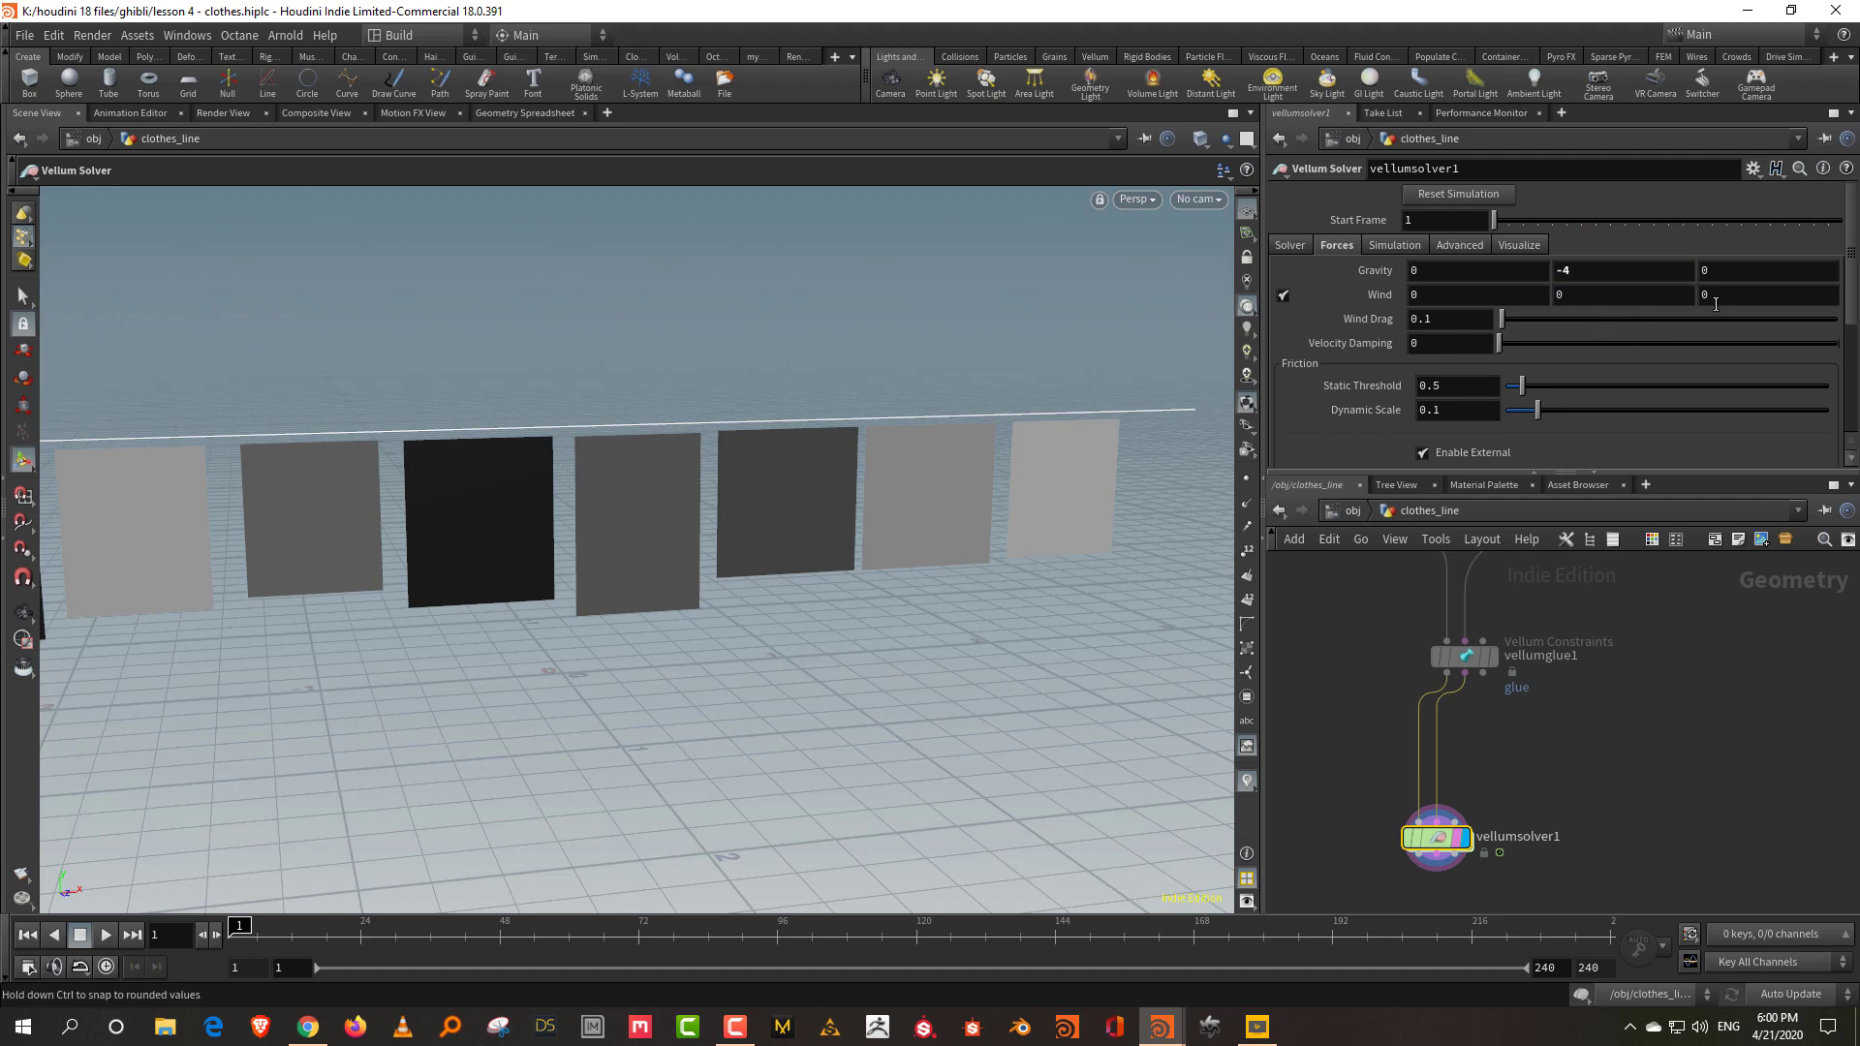
left_click(1649, 321)
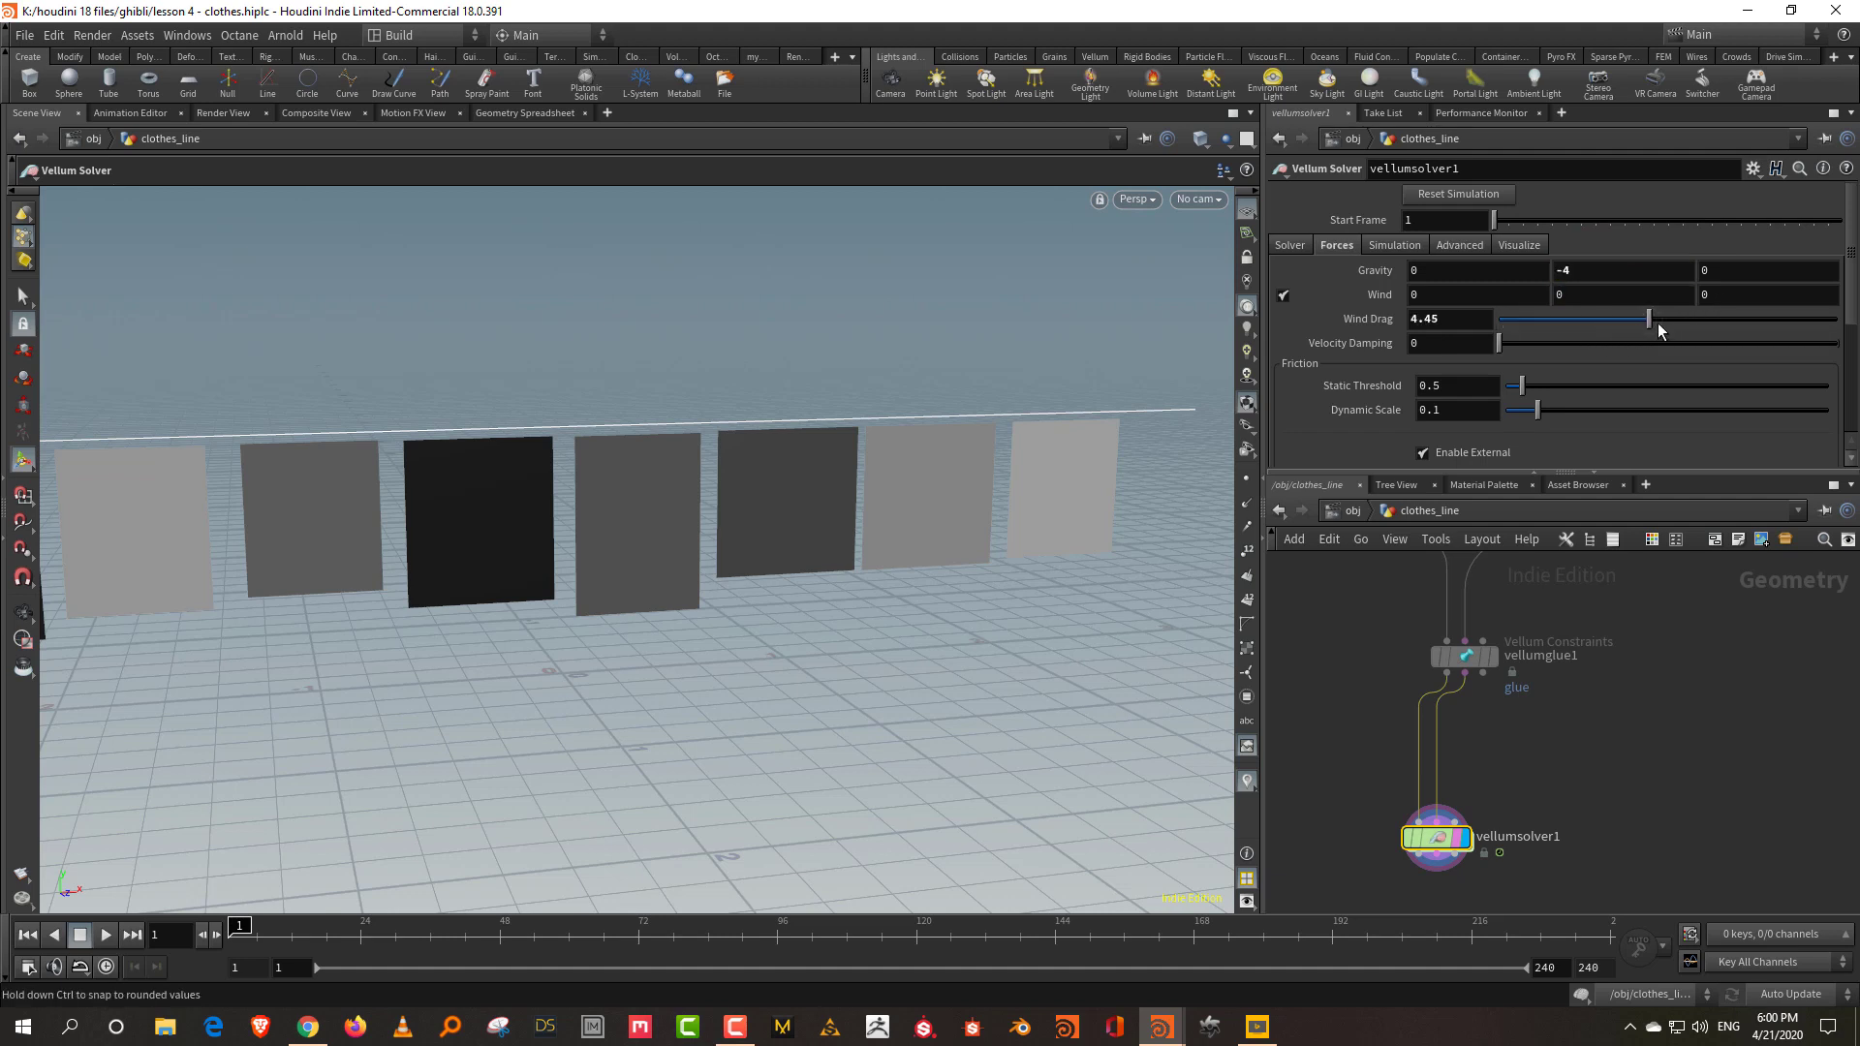
left_click(1506, 346)
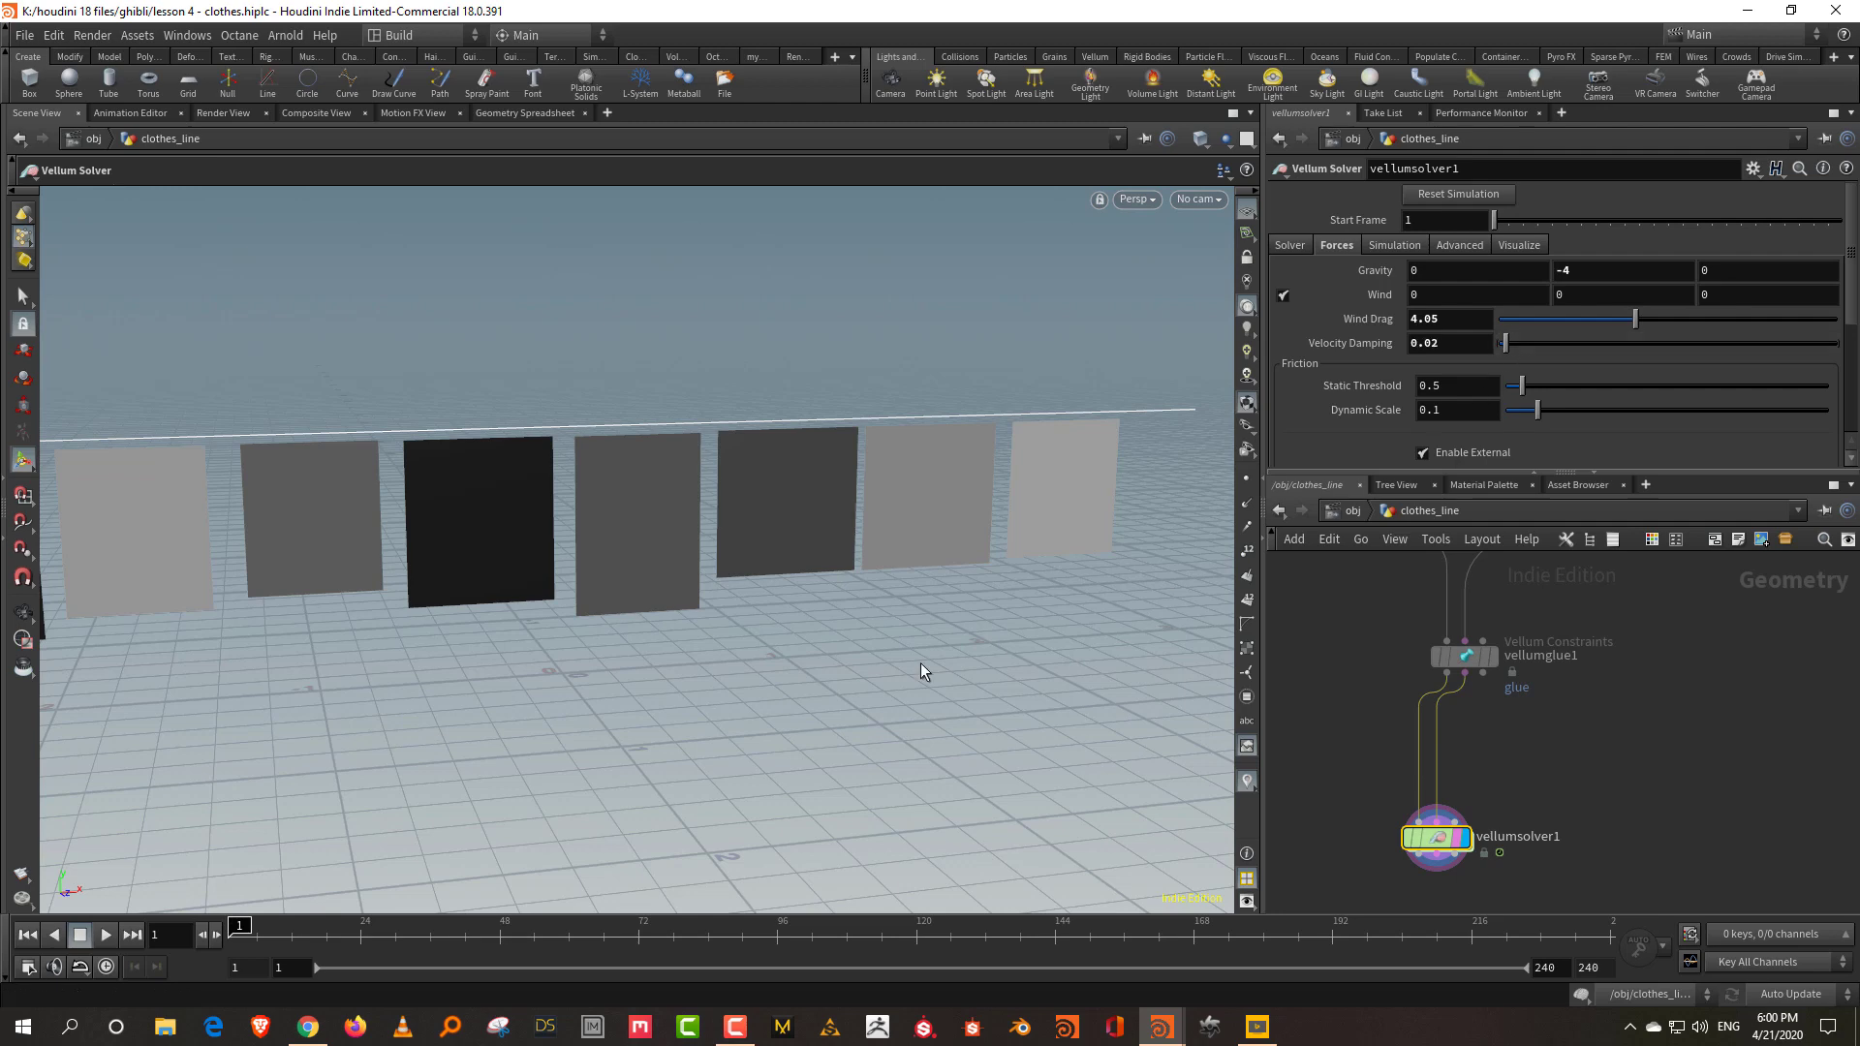
Play the simulation to check how the line and cloths fall, and stop it.
left_click_drag(872, 660, 973, 639)
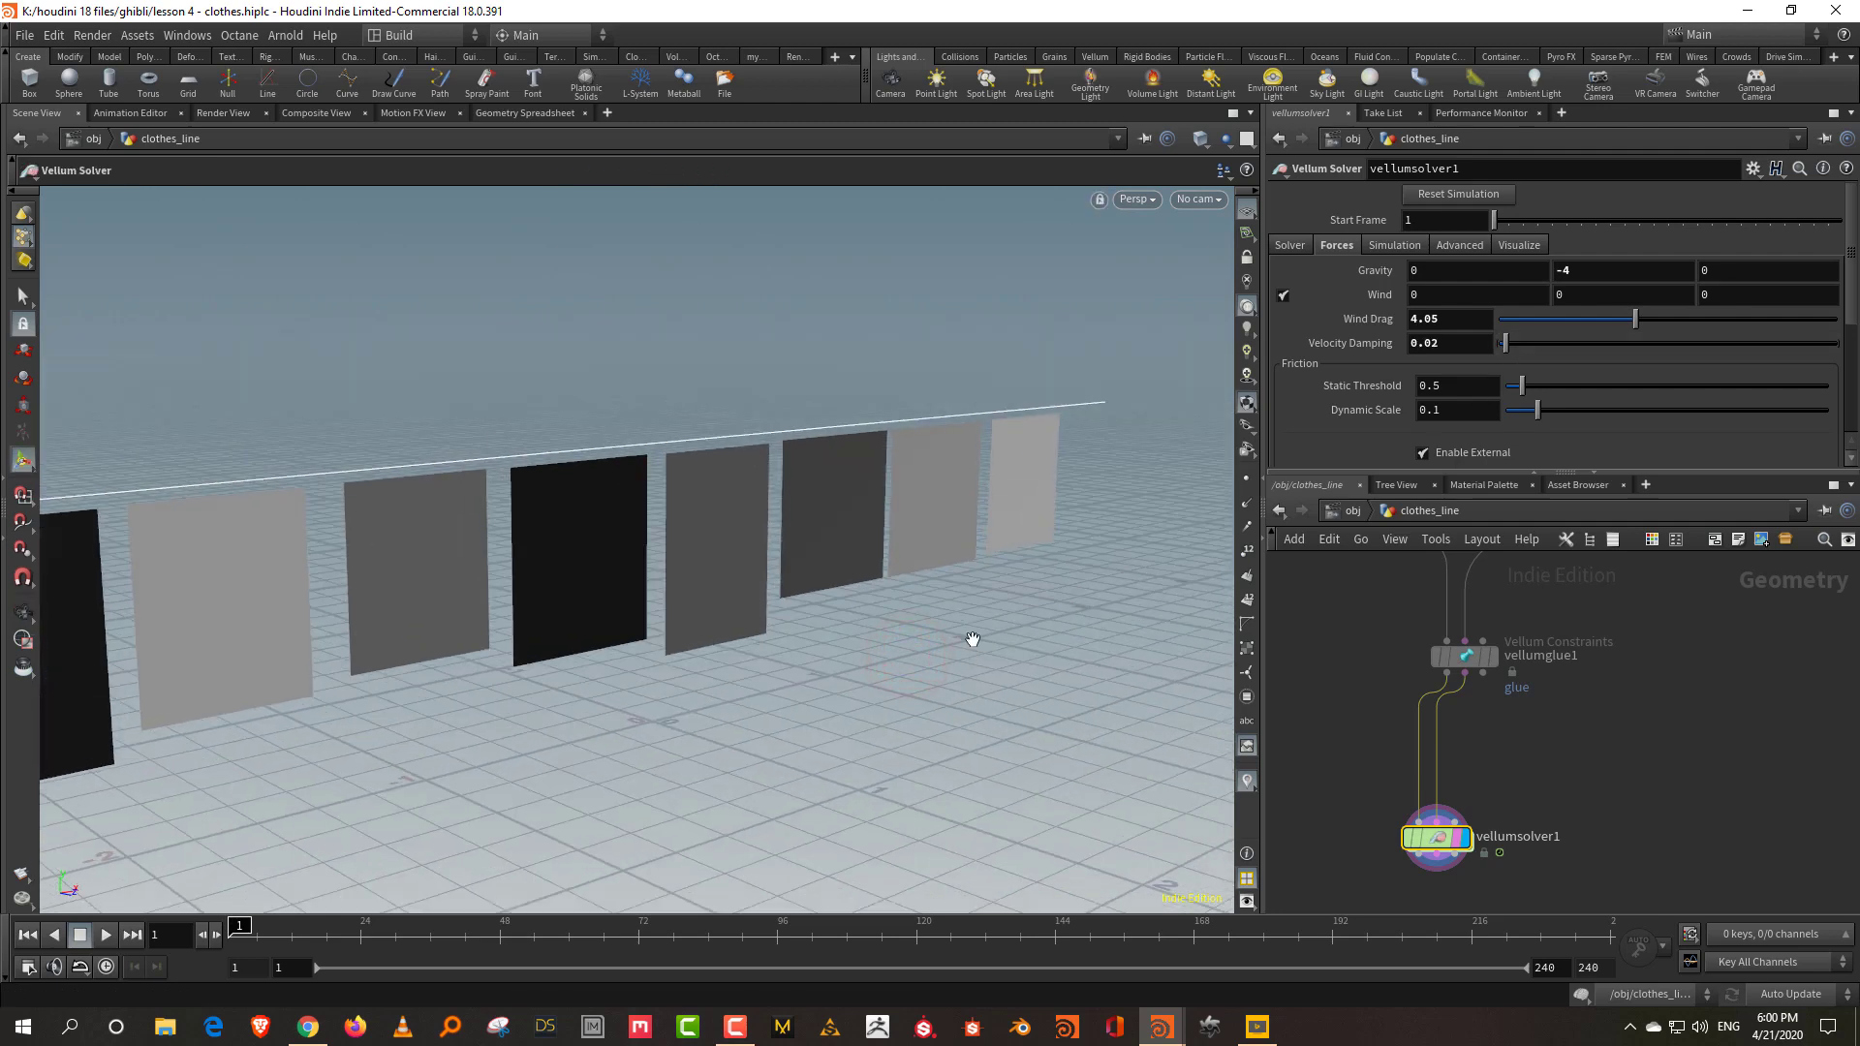
key("Escape")
left_click_drag(874, 567, 476, 810)
key("Return")
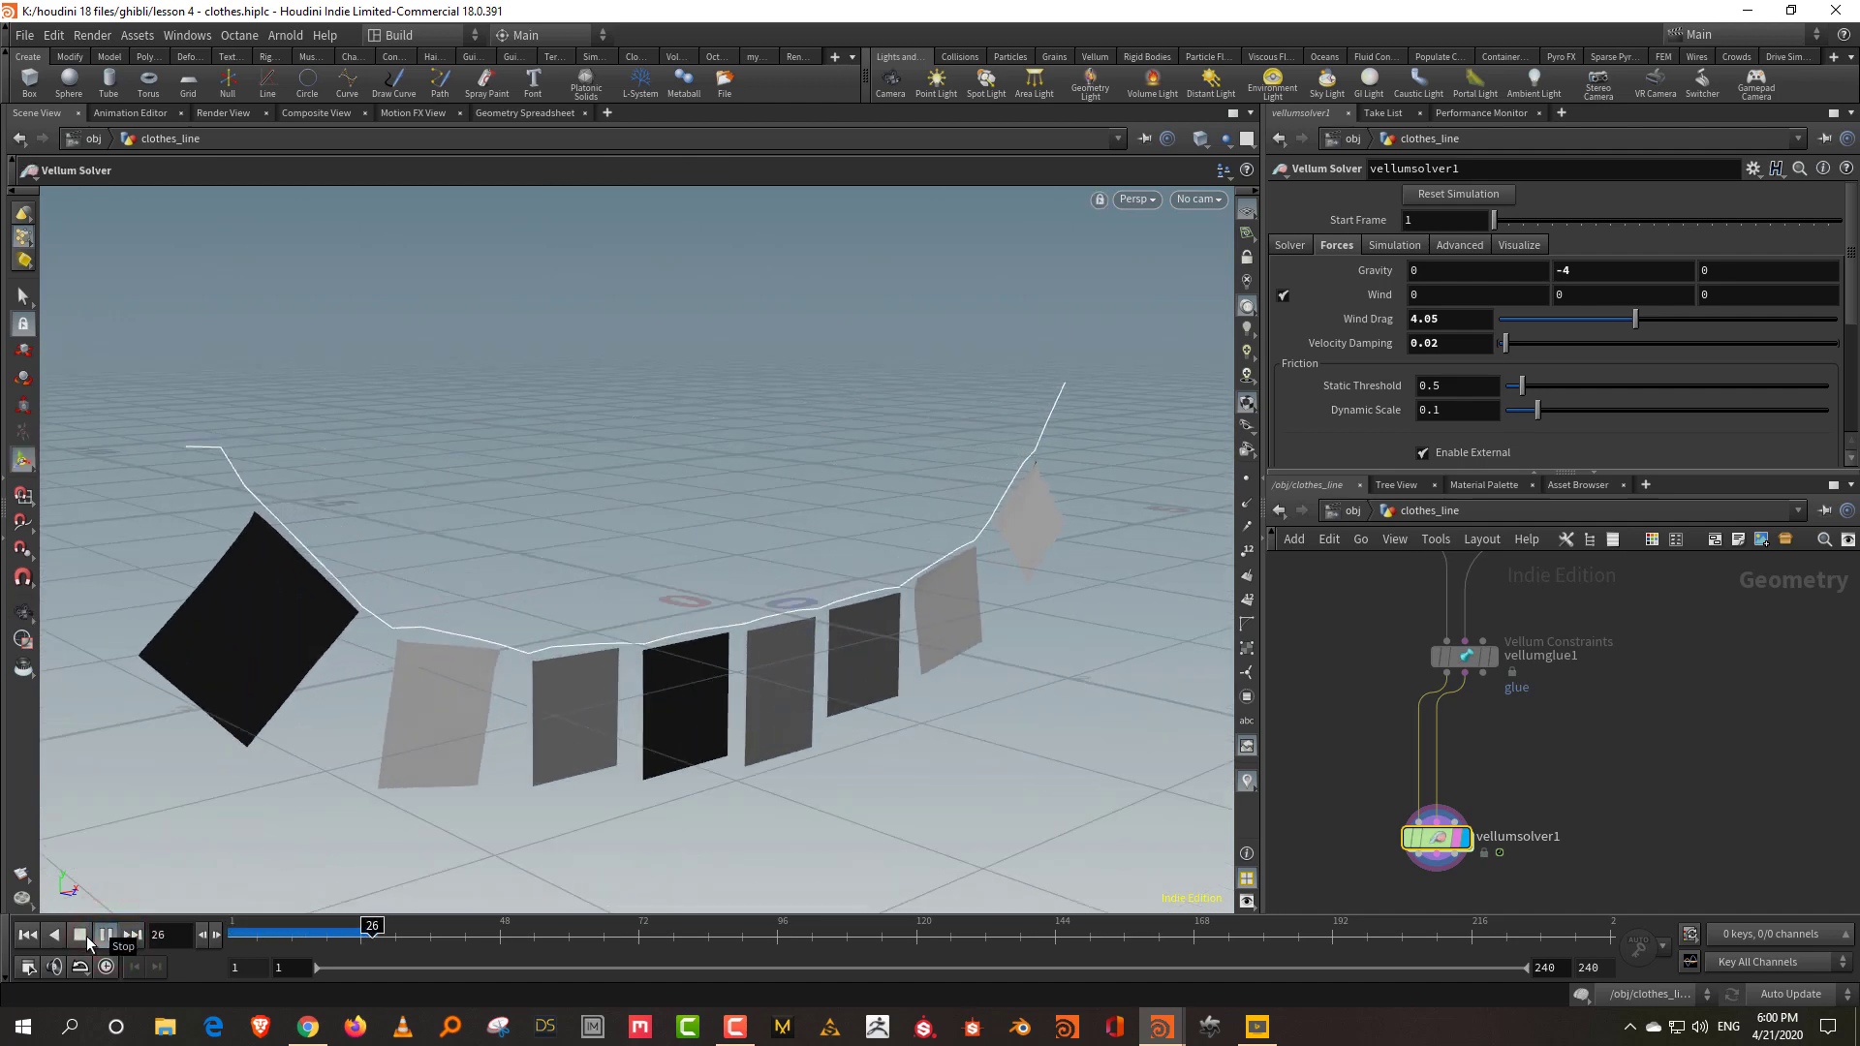
left_click(81, 936)
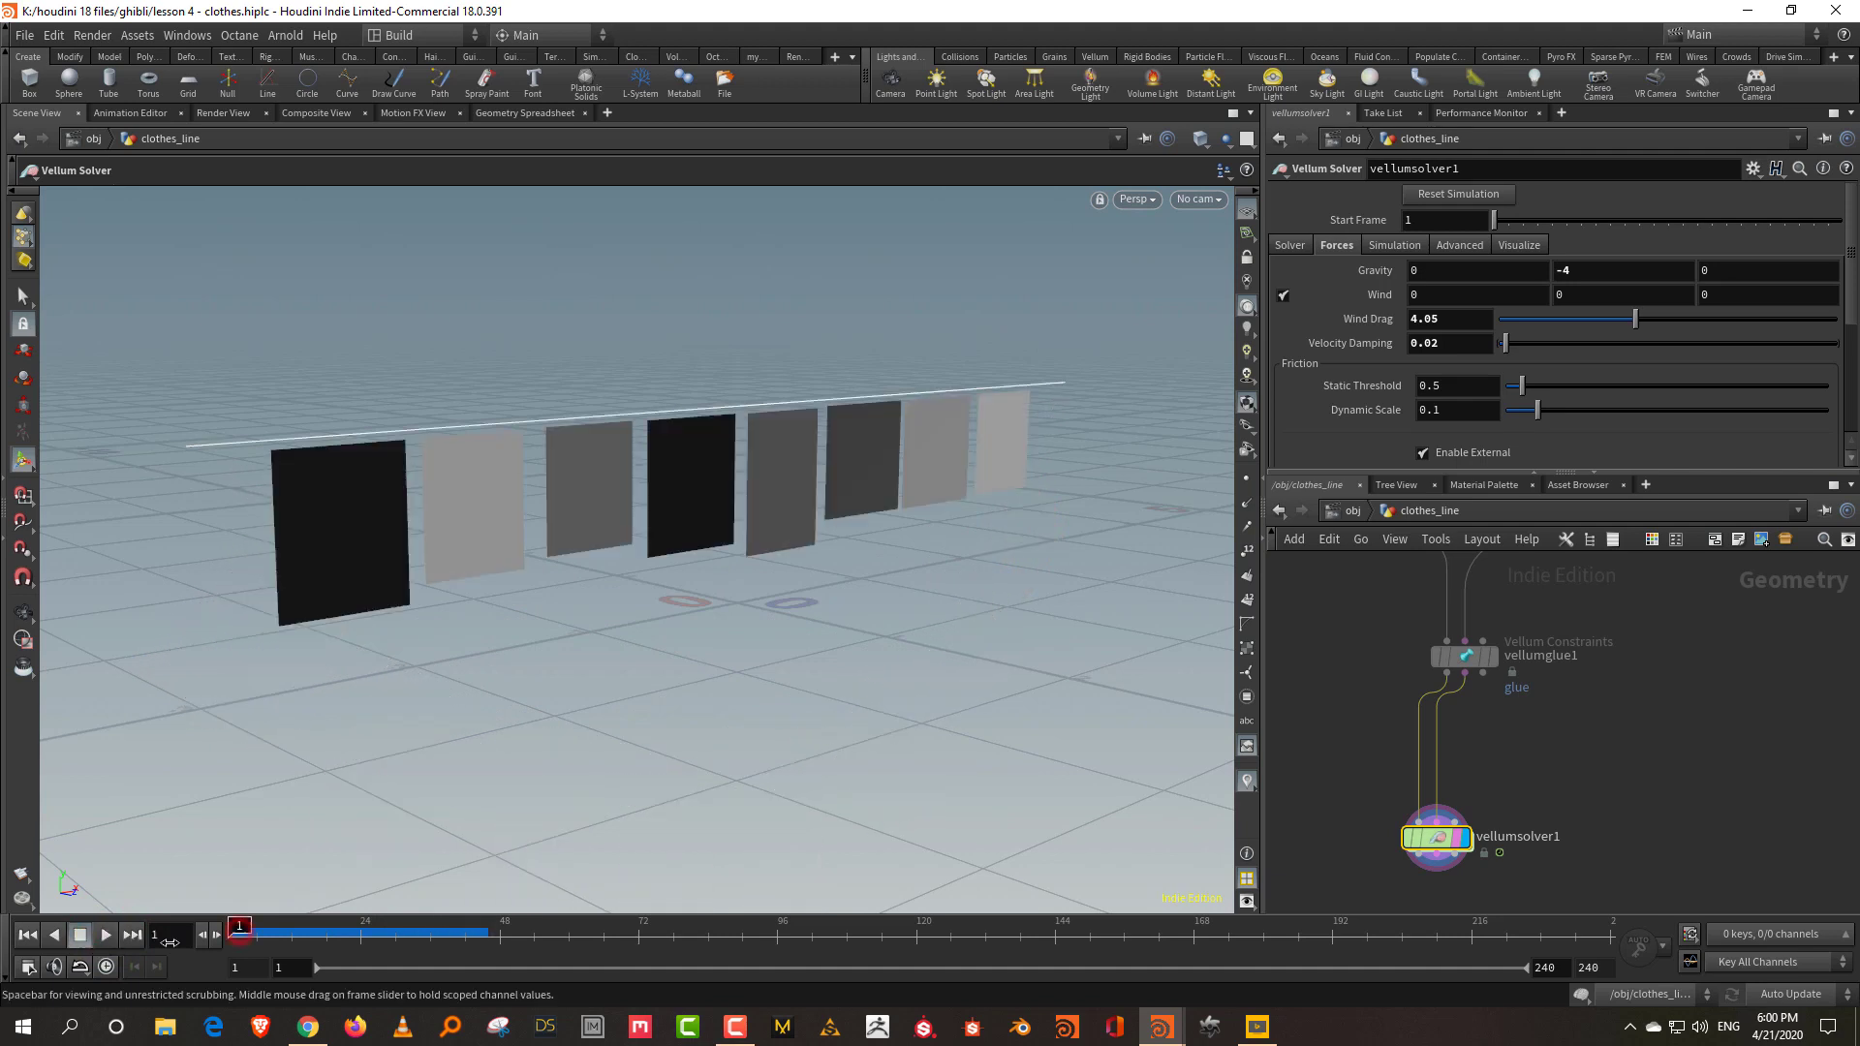
Set the Density of vellumhair1 to 35.
middle_click_drag(1602, 636, 1590, 739)
scroll(1715, 796, "down", 3)
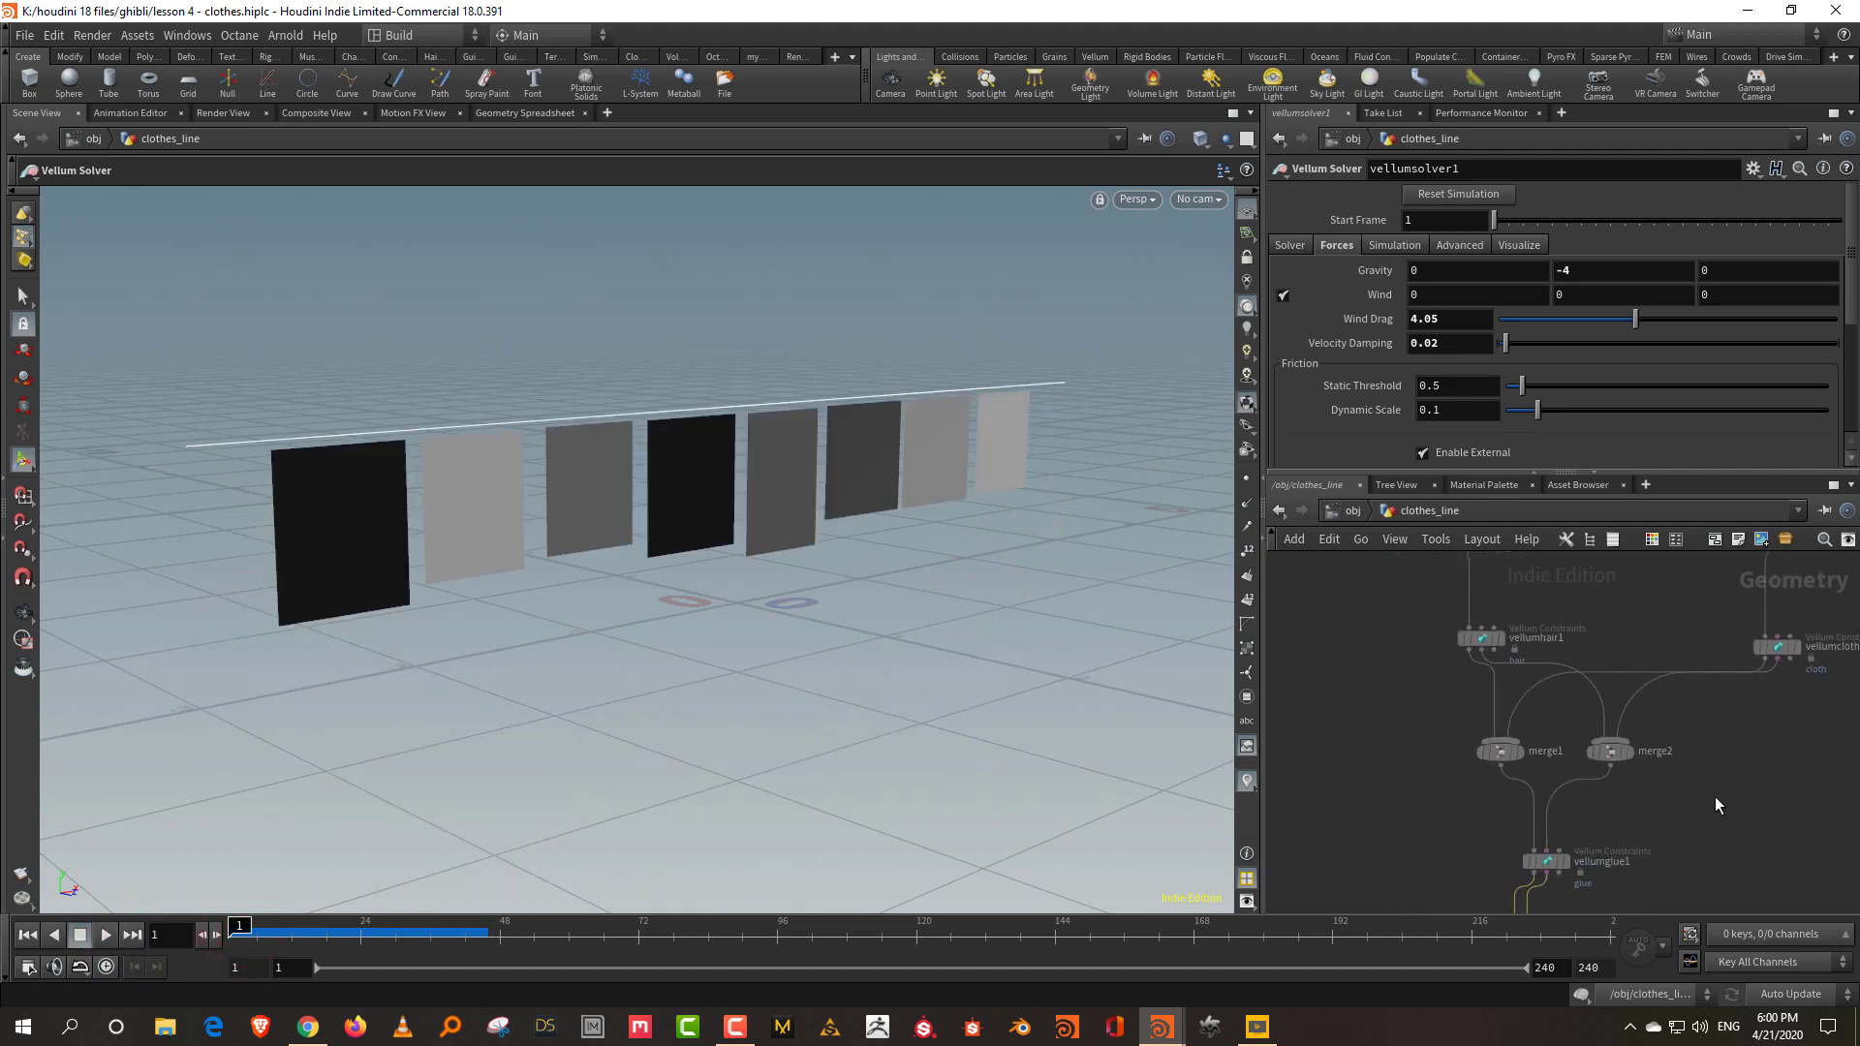
middle_click_drag(1610, 608, 1614, 728)
scroll(1590, 686, "up", 2)
middle_click_drag(1615, 565, 1618, 729)
middle_click_drag(1611, 824, 1578, 664)
scroll(1560, 759, "up", 2)
middle_click_drag(1561, 759, 1544, 665)
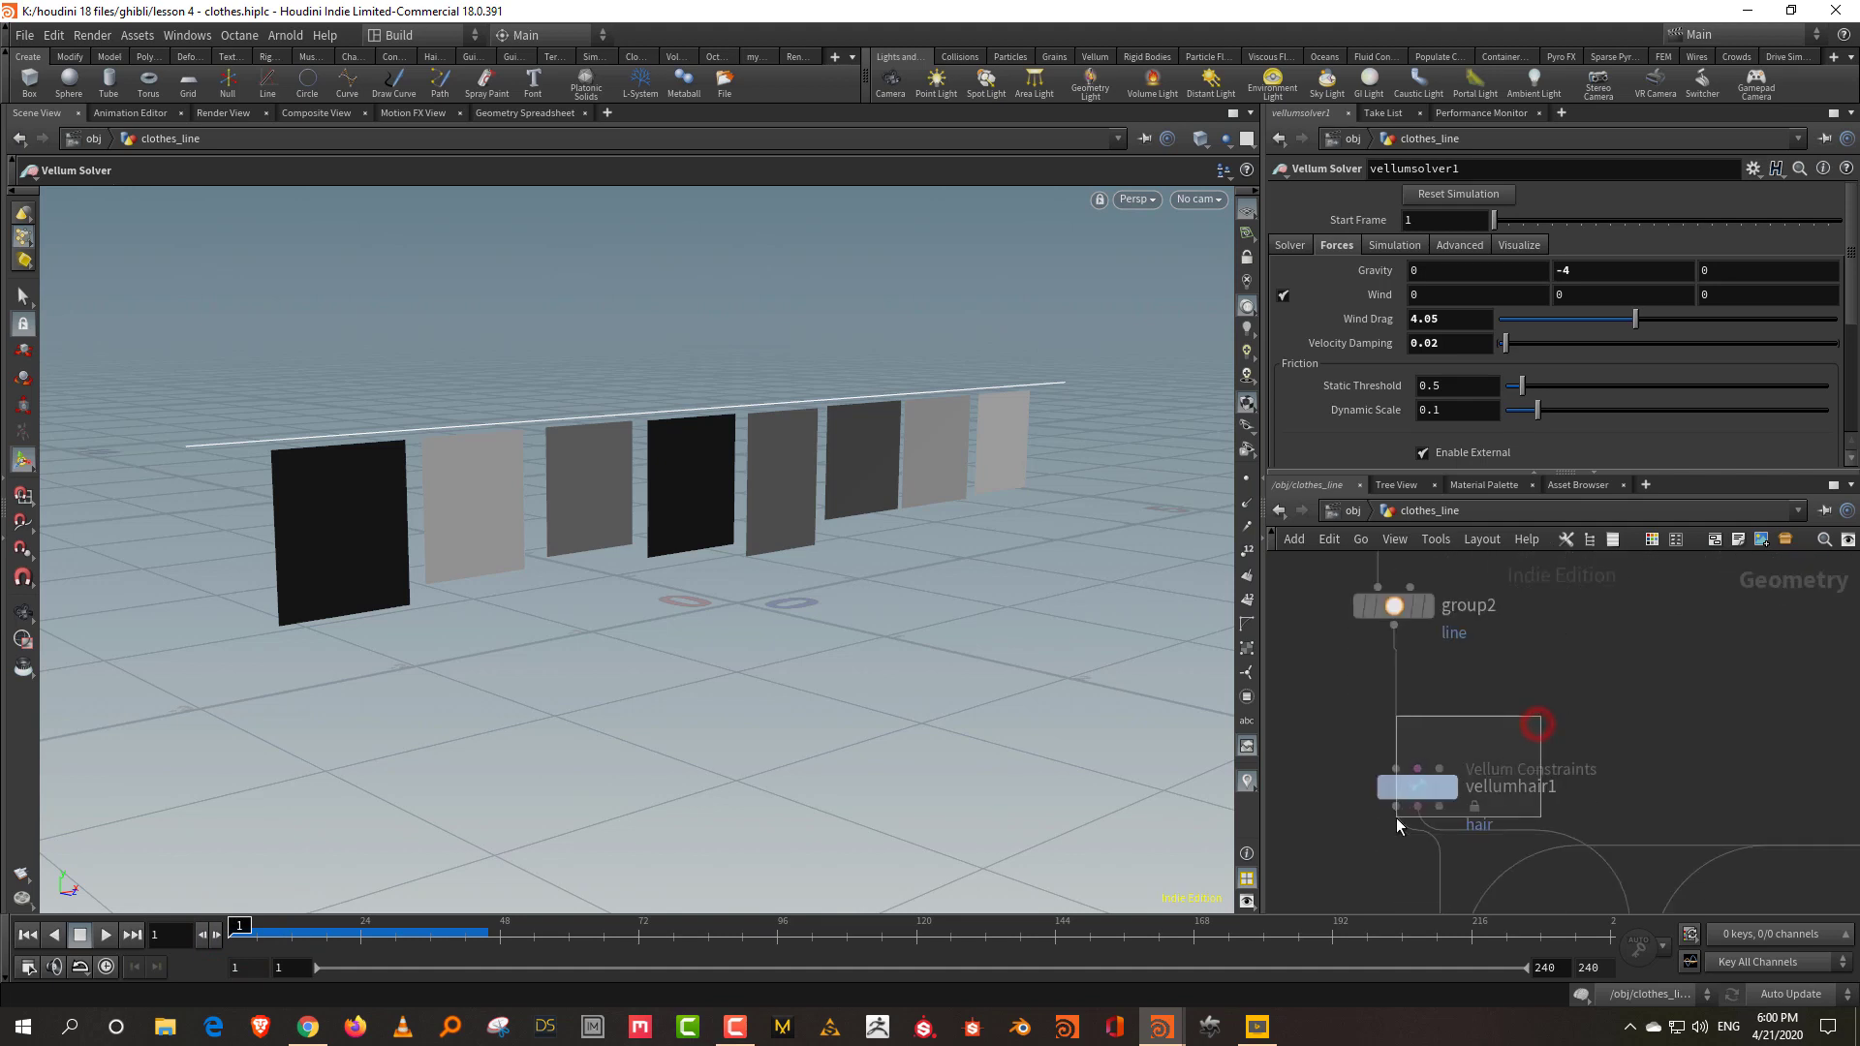
left_click_drag(1397, 817, 1397, 818)
scroll(1620, 276, "down", 2)
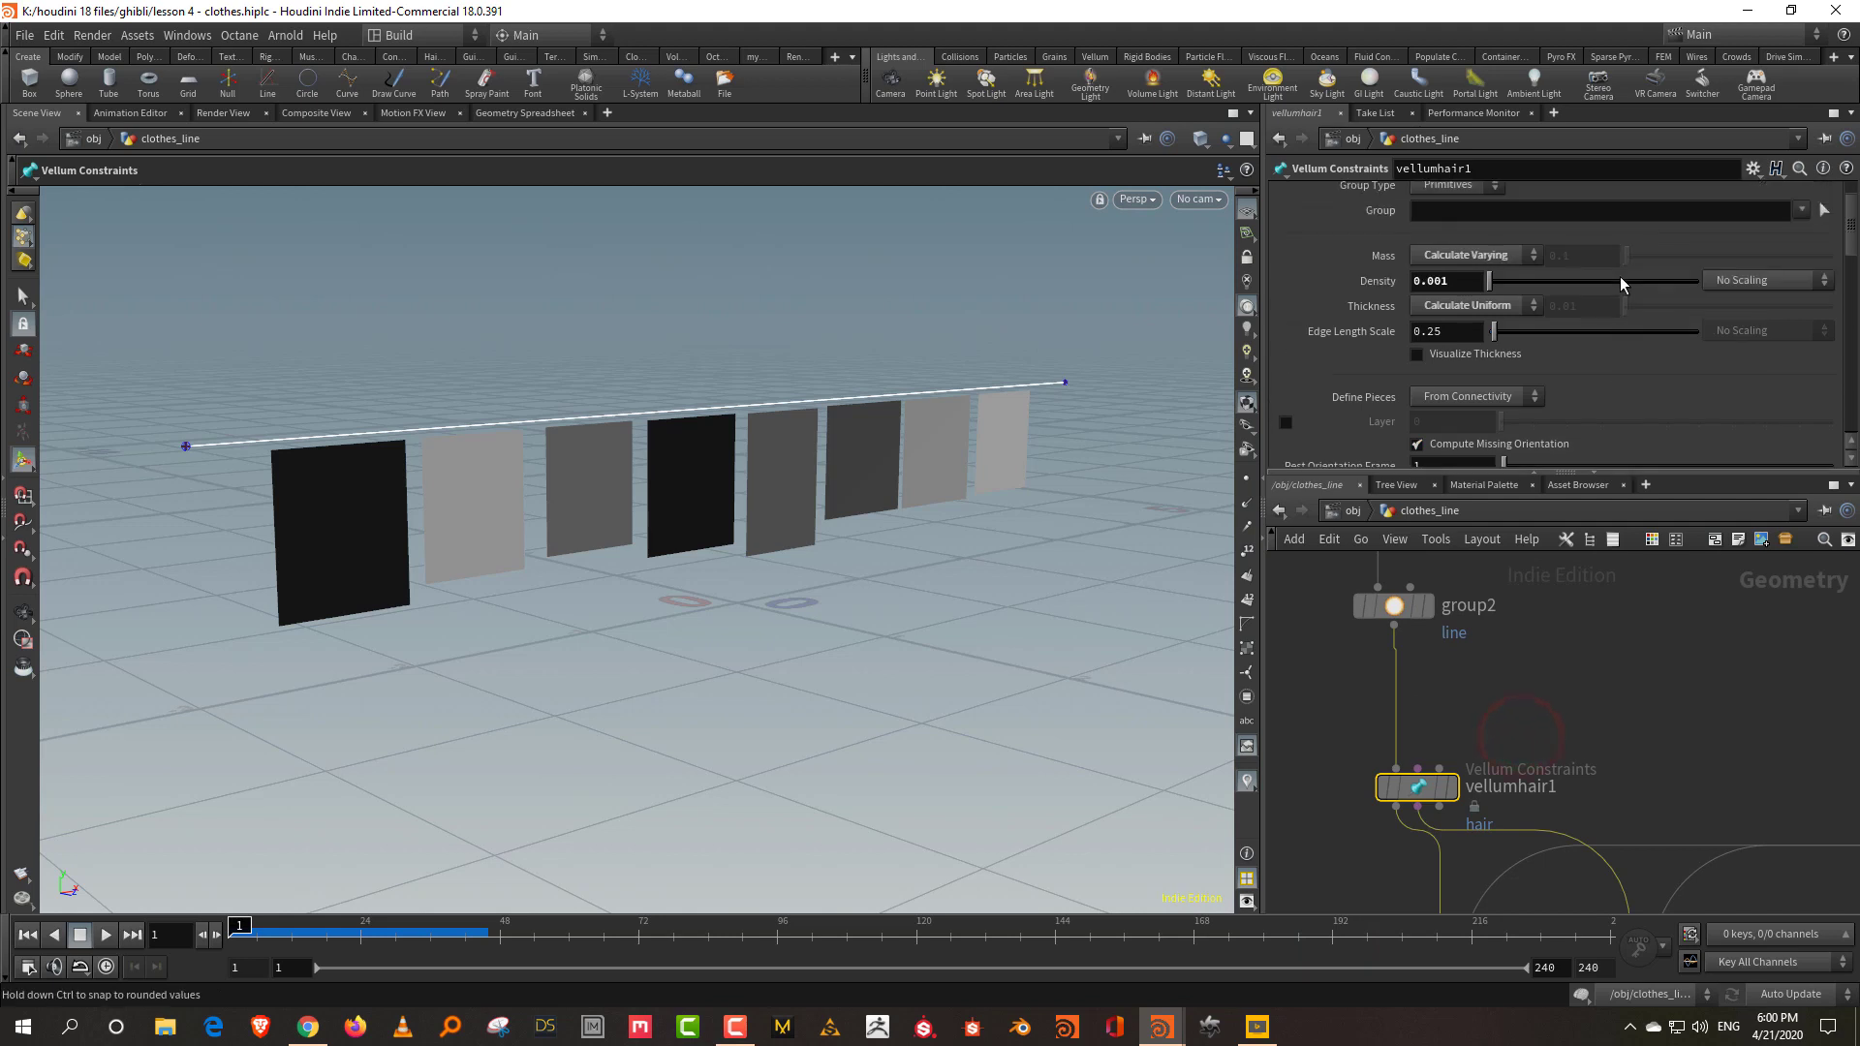
scroll(1619, 276, "up", 1)
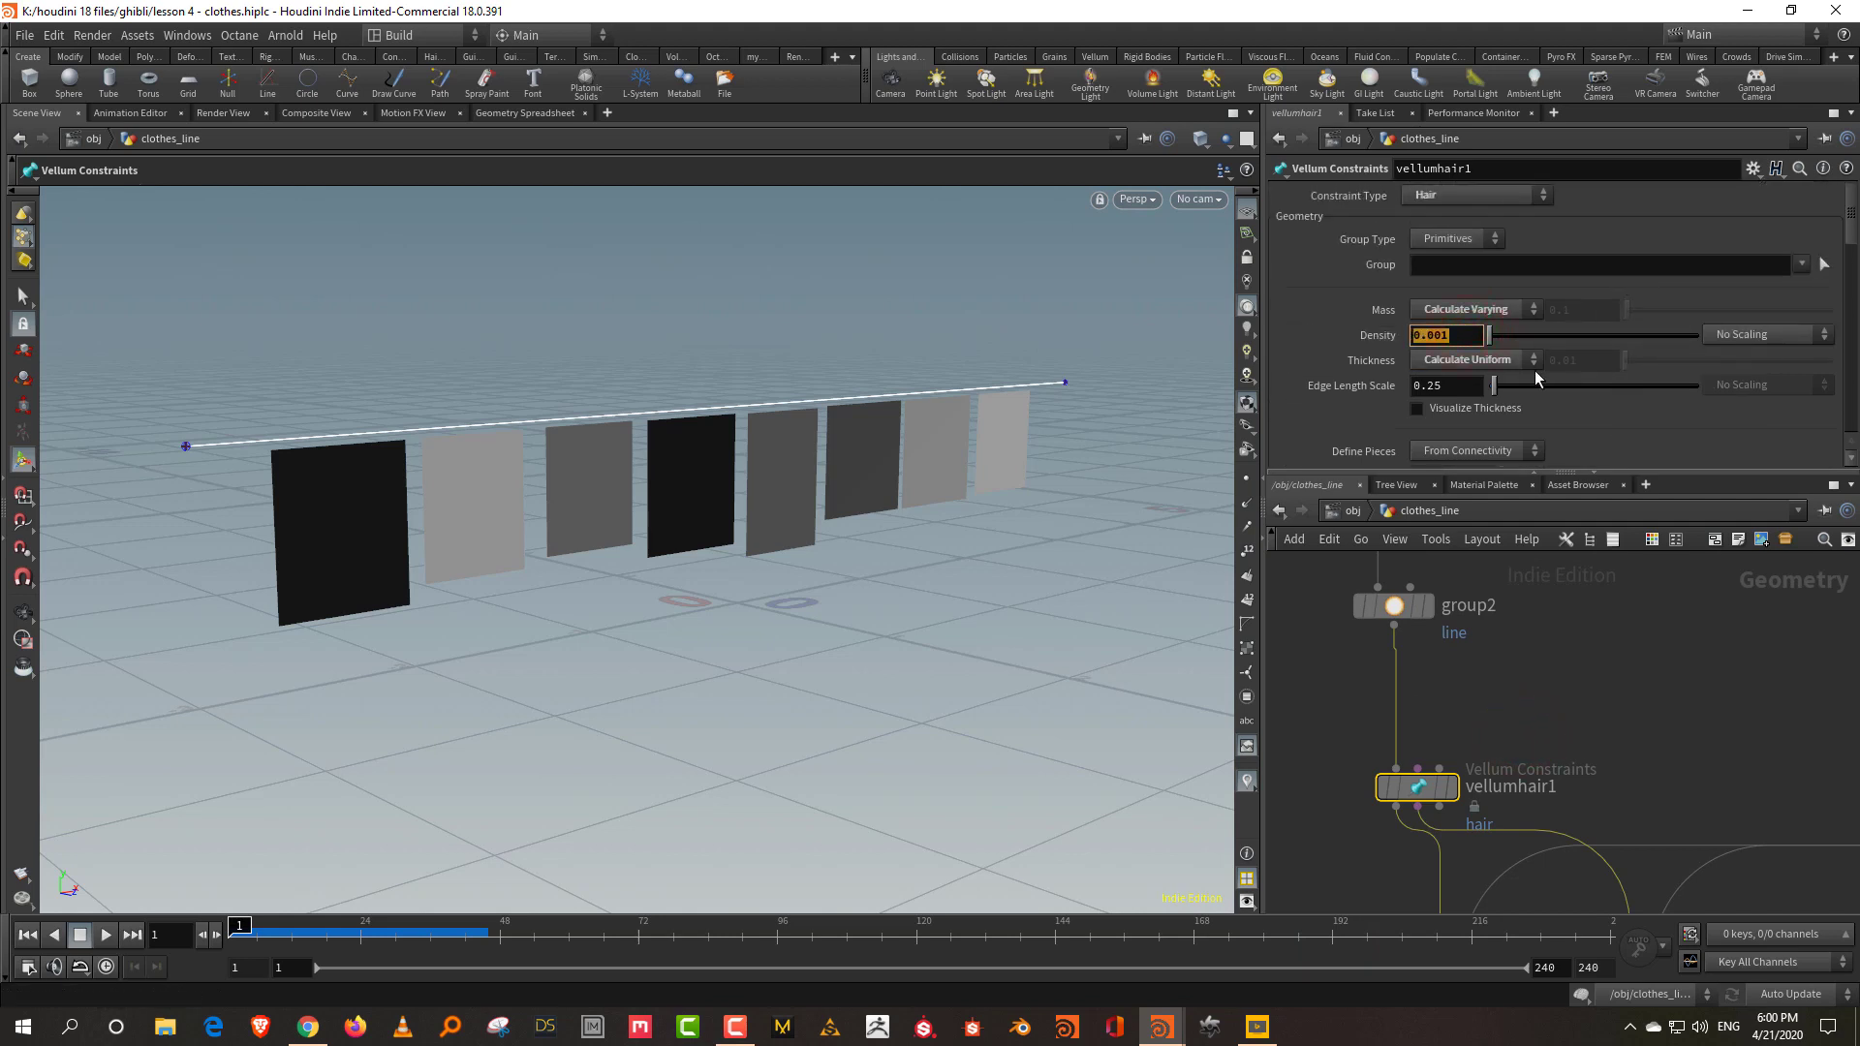
type("35")
key("Return")
left_click(1560, 661)
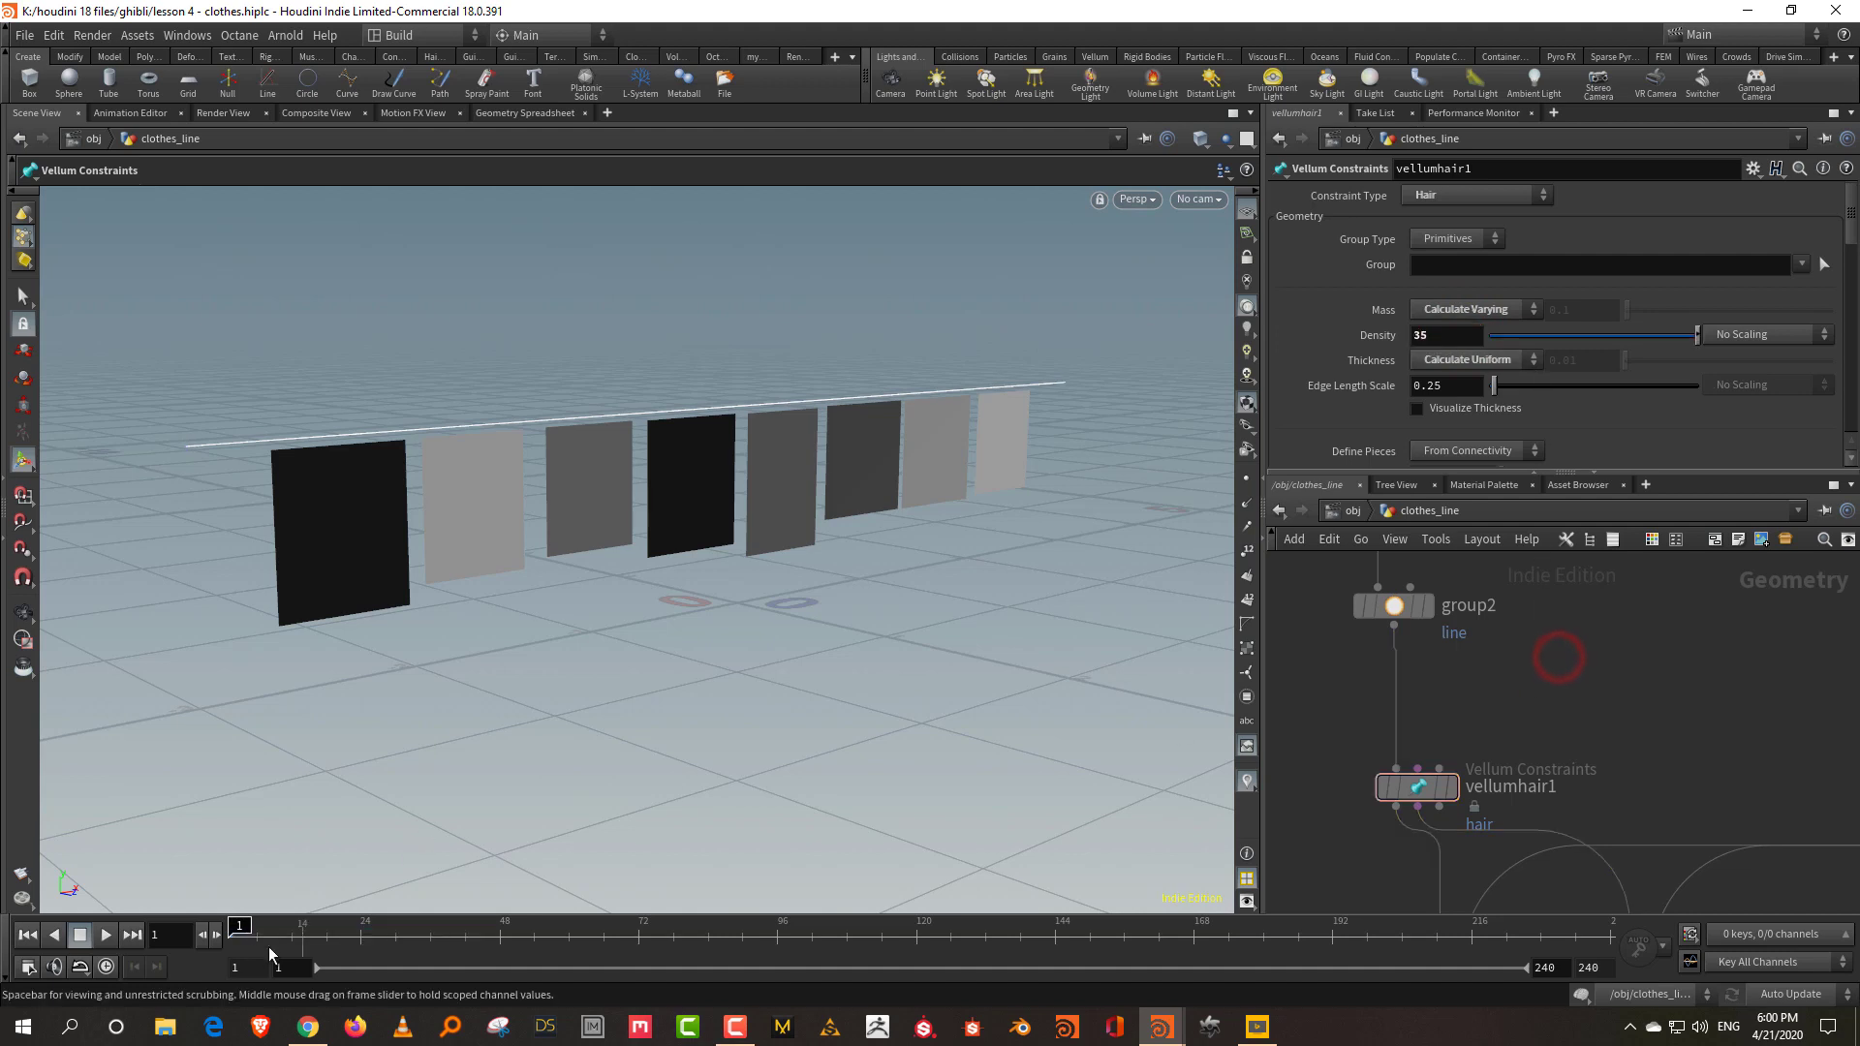
Play the simulation with the denser hair line, stop it and return to frame 1.
left_click(96, 936)
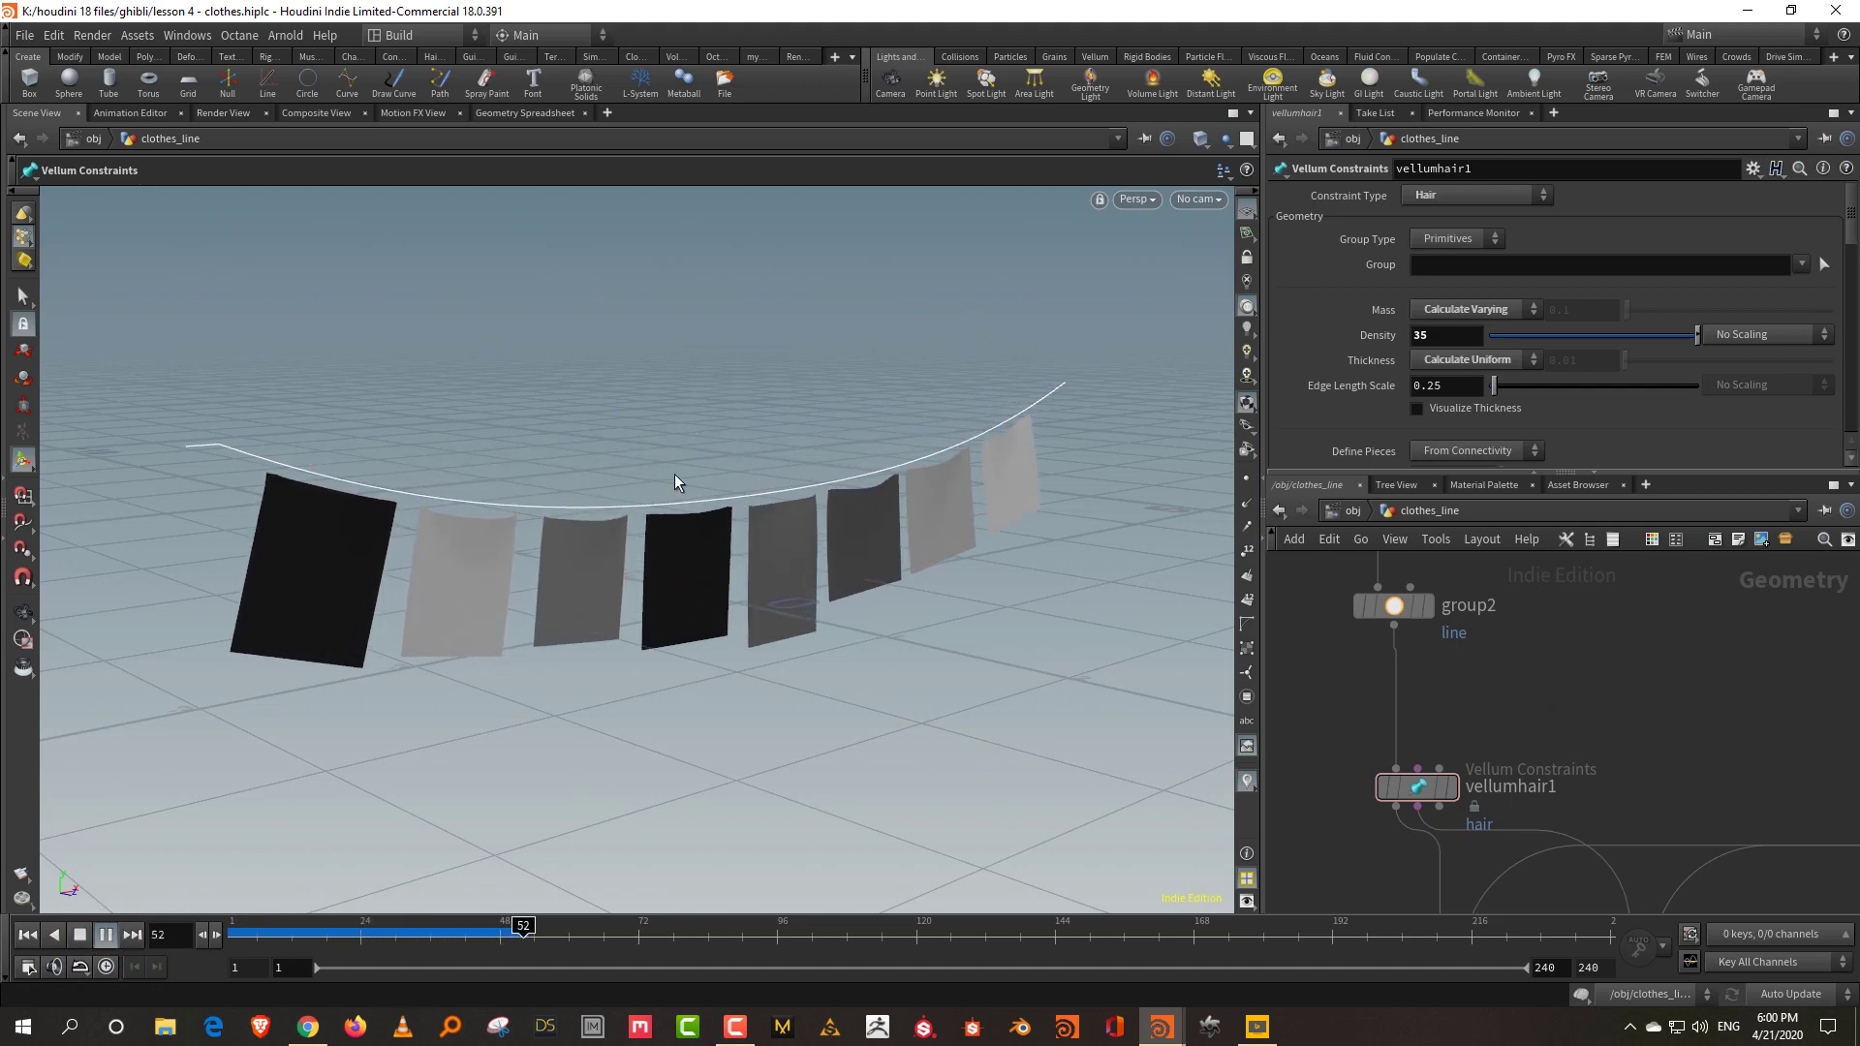
left_click(81, 934)
left_click(28, 935)
Open the forces network inside vellumsolver1.
middle_click_drag(1582, 673, 1387, 635)
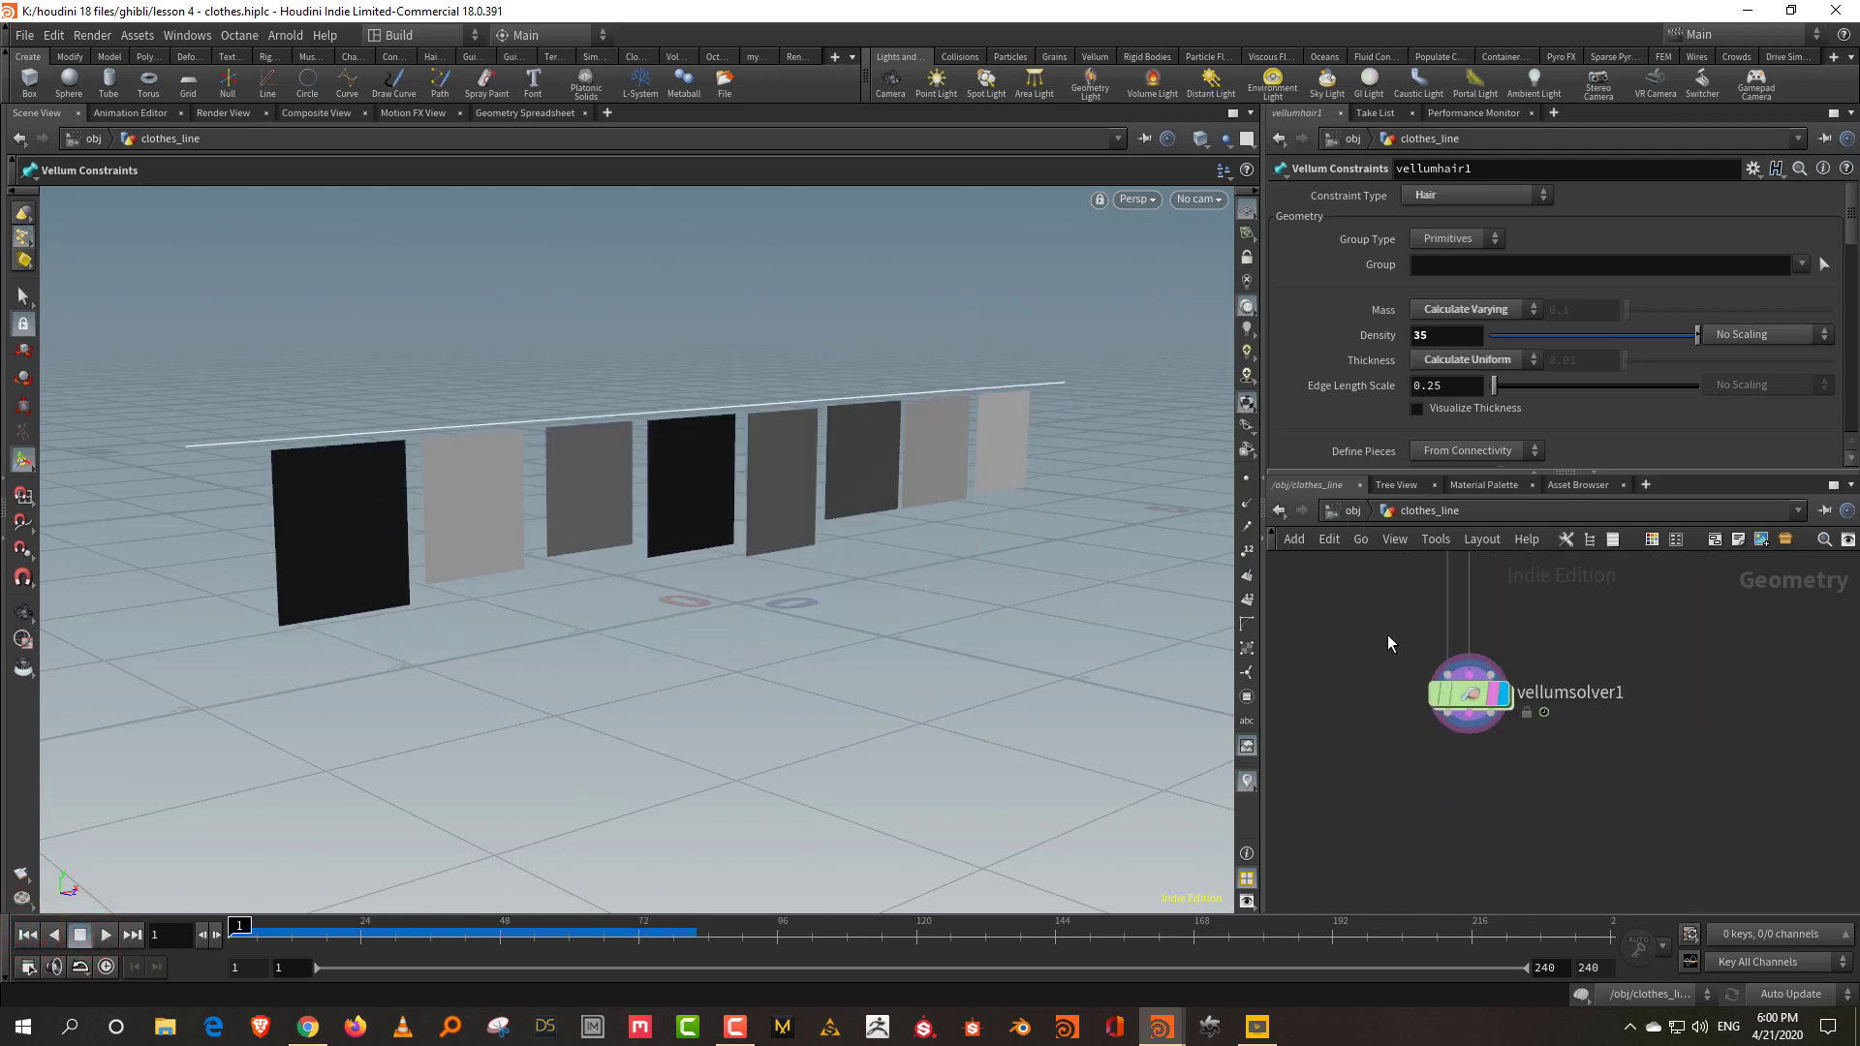
double_click(1472, 696)
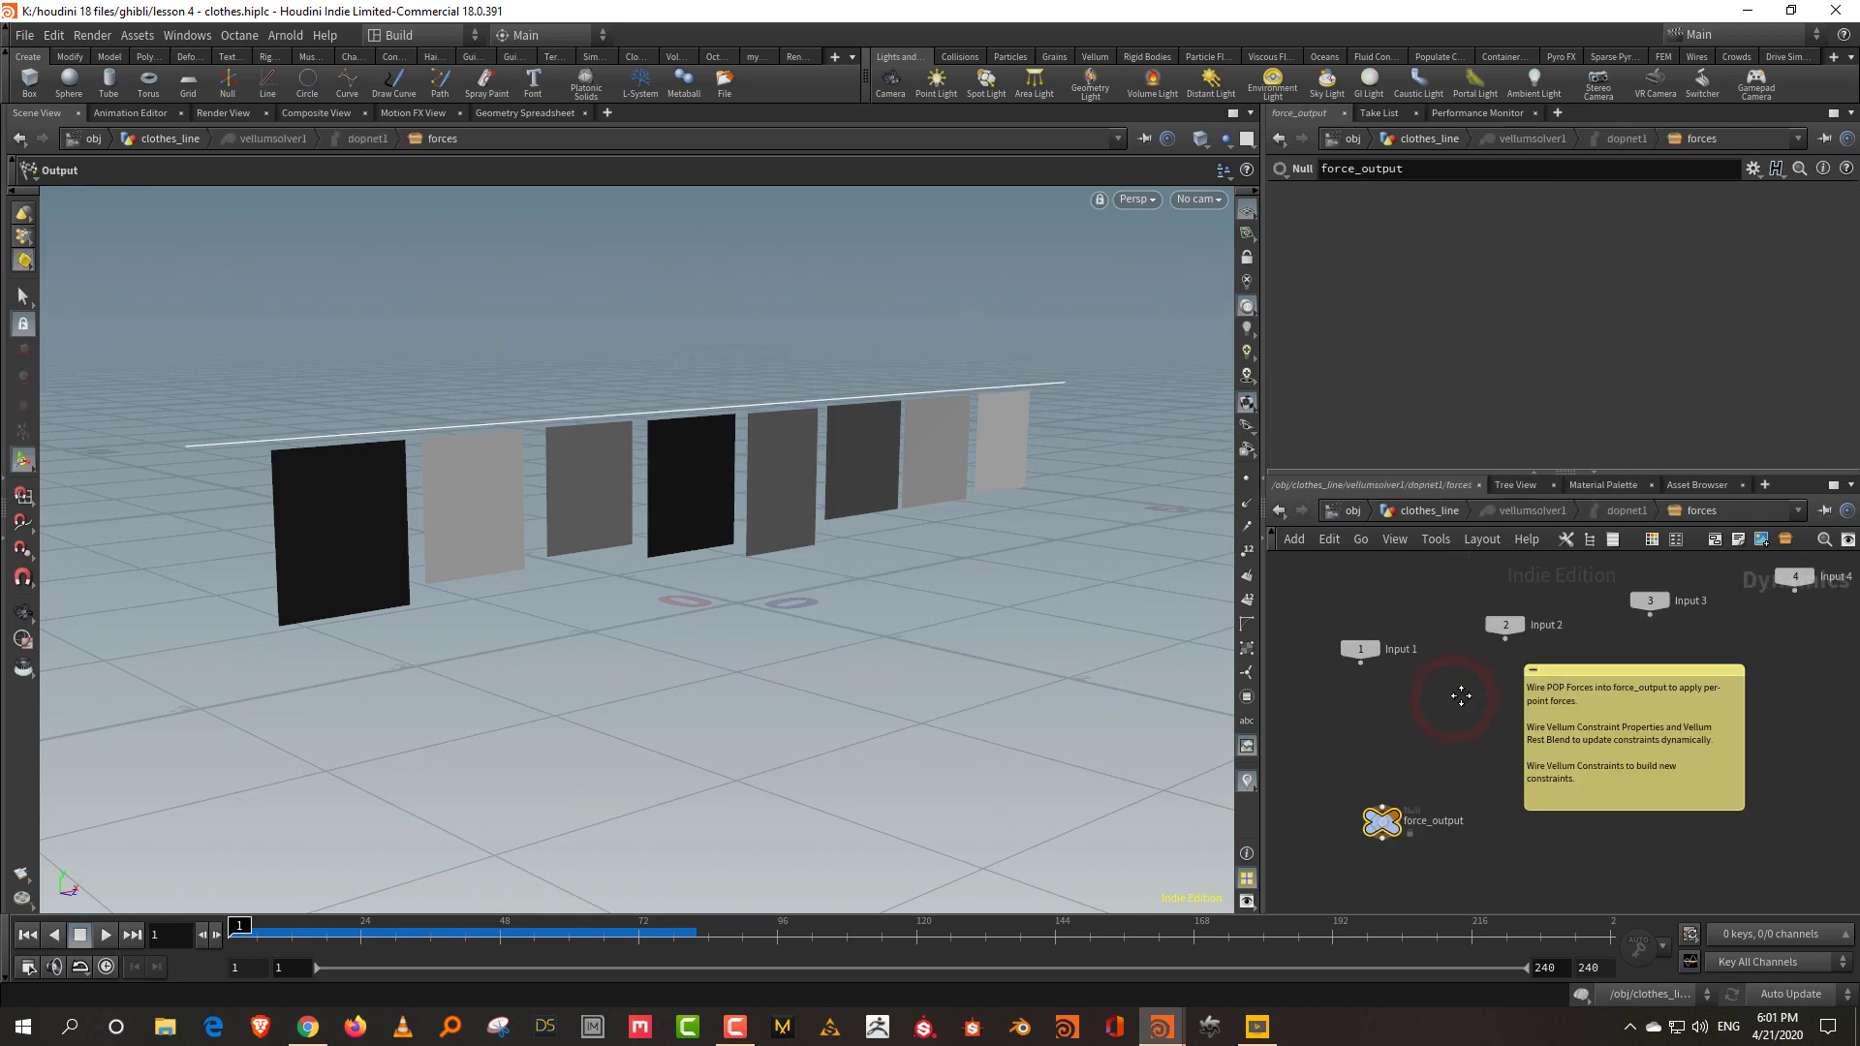
scroll(1434, 712, "up", 3)
left_click_drag(573, 488, 631, 465)
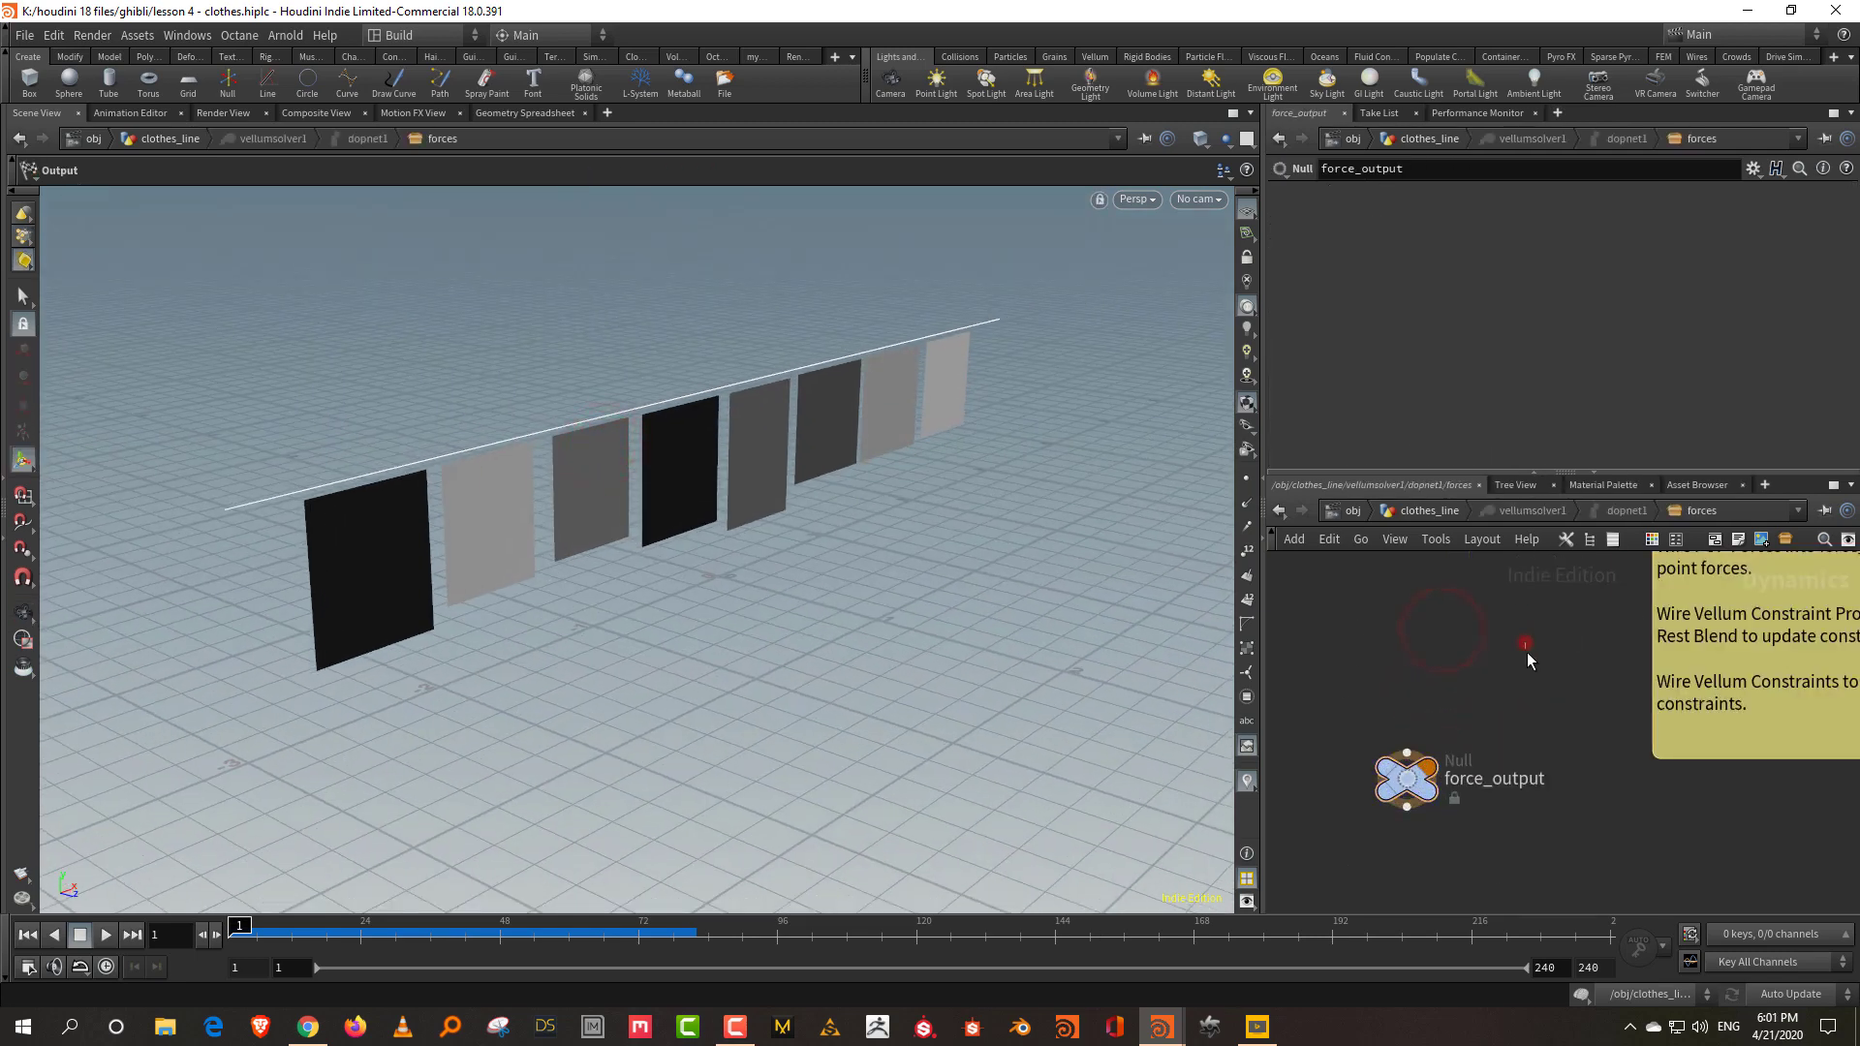
Add a POP Force node and wire it into force_output.
key("Tab")
type("popforce")
key("Return")
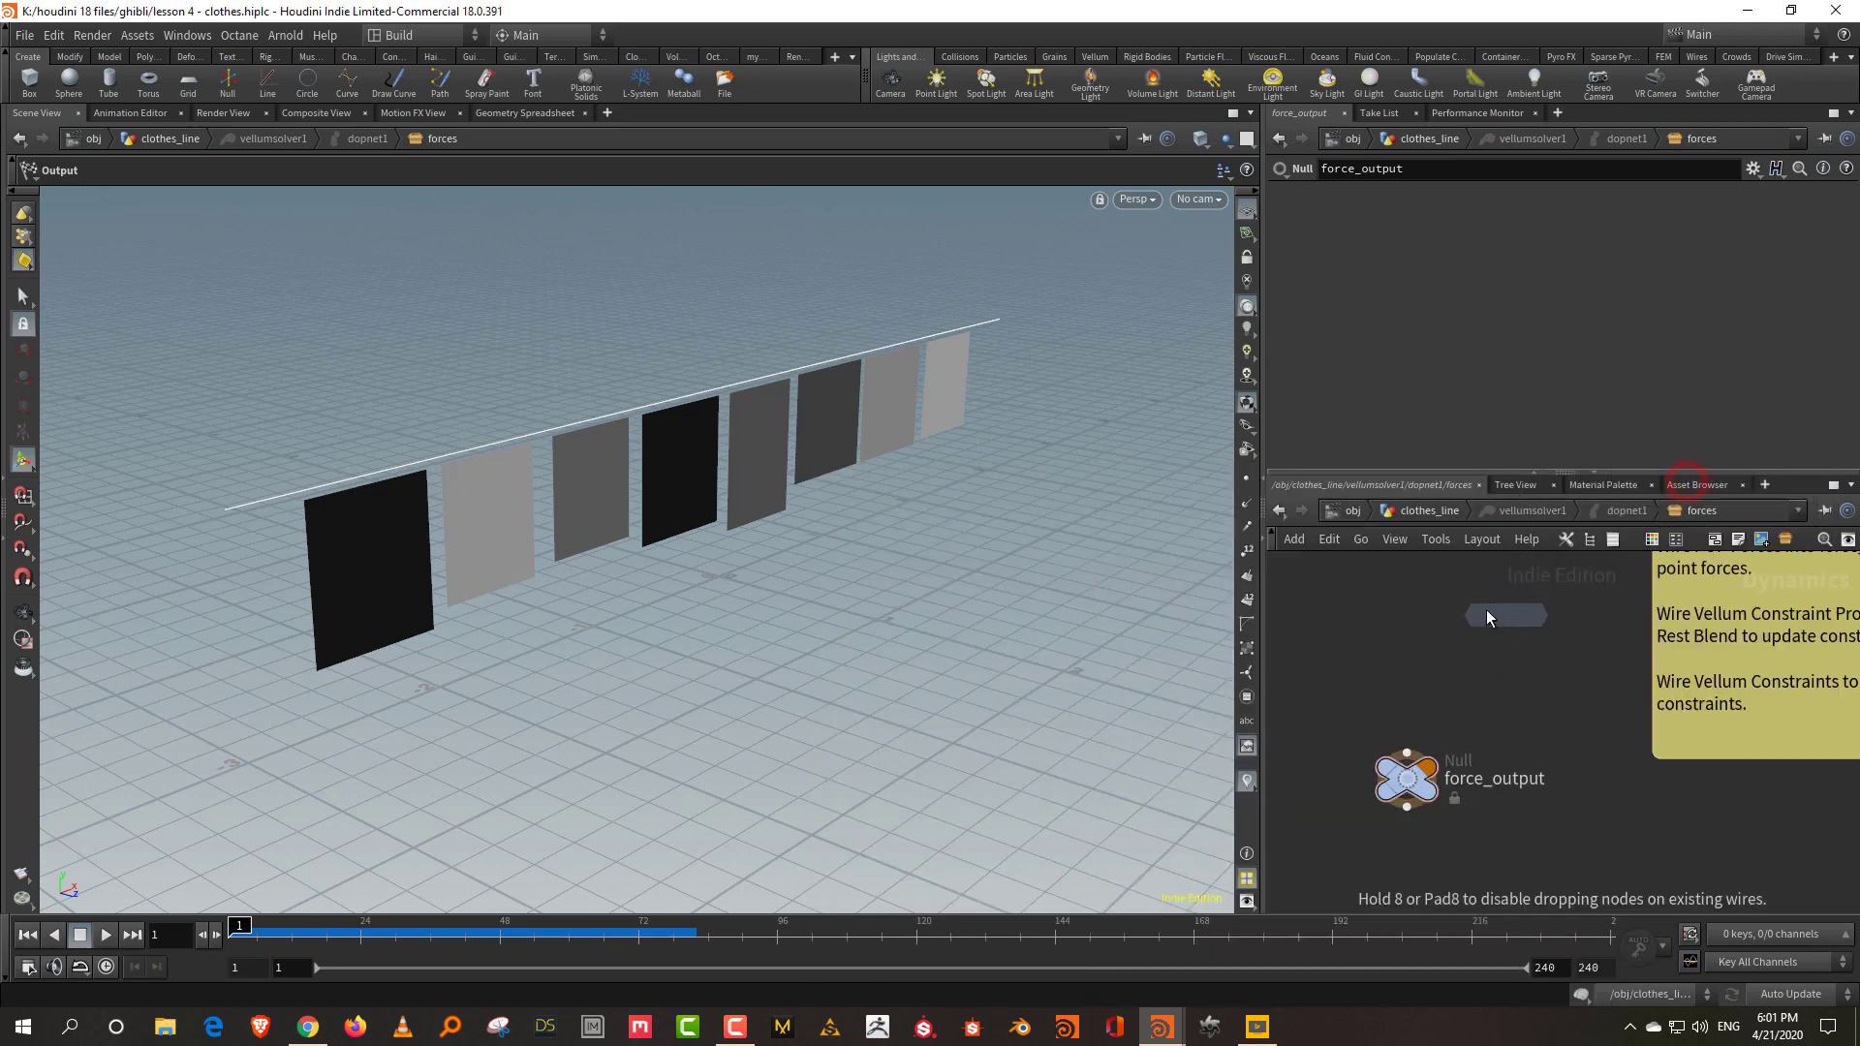
left_click(1489, 617)
left_click(1478, 628)
left_click(1358, 676)
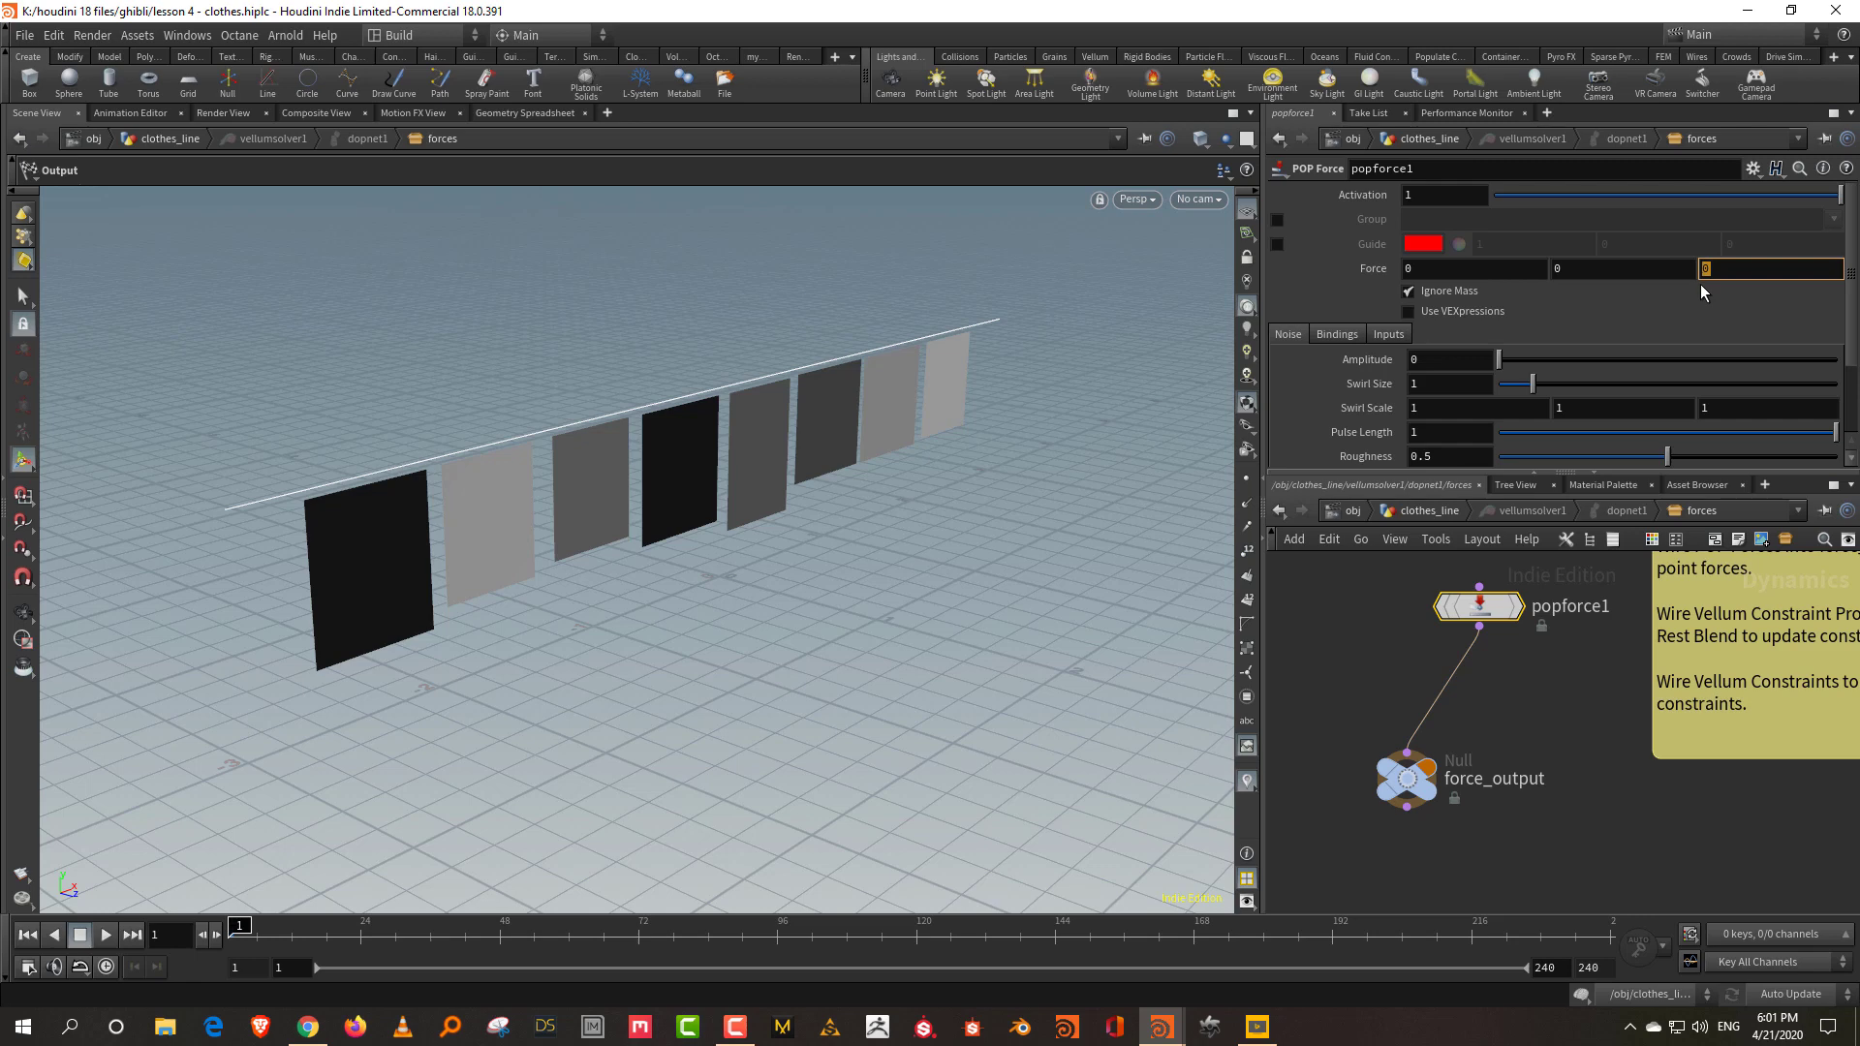
Set the Z force of popforce1 to 6 and its noise Amplitude to 3.51.
type("6")
key("Return")
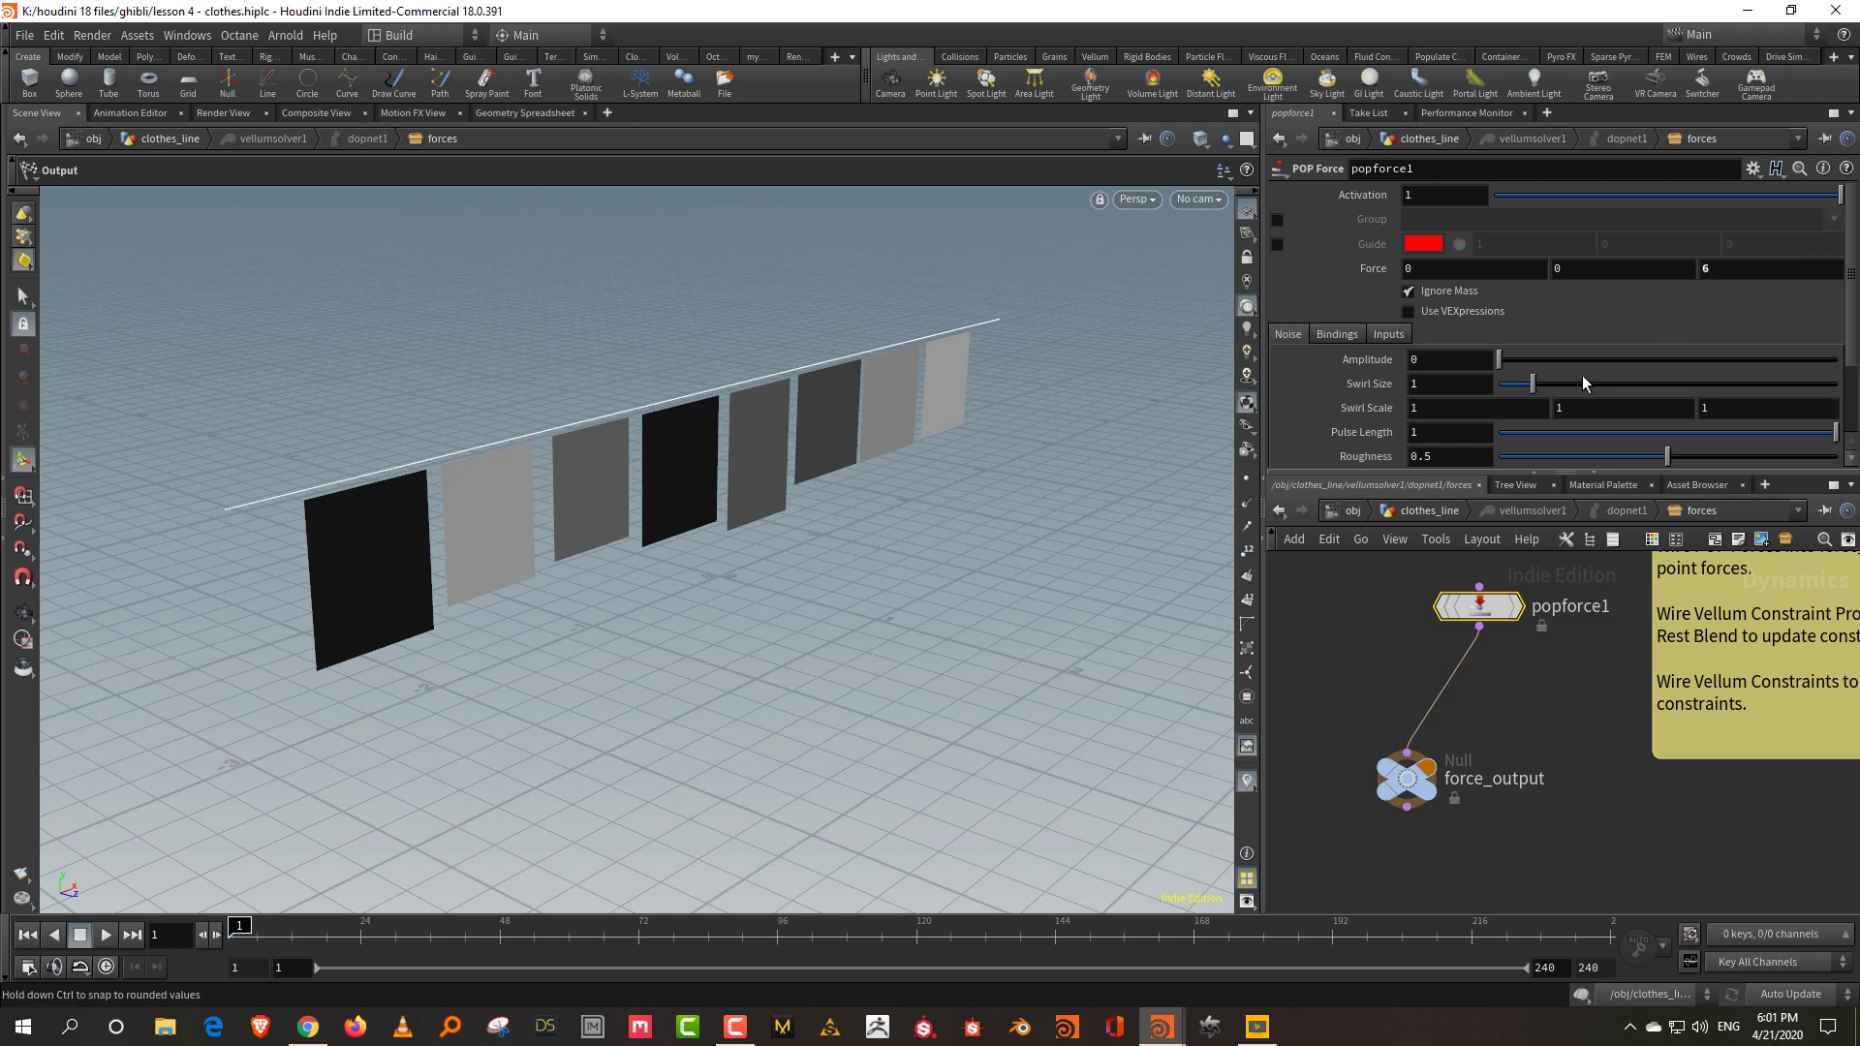
left_click_drag(1670, 361, 1612, 364)
Play the simulation with the wind force, stop it and scrub to frame 73 to examine the cloth motion.
left_click(102, 939)
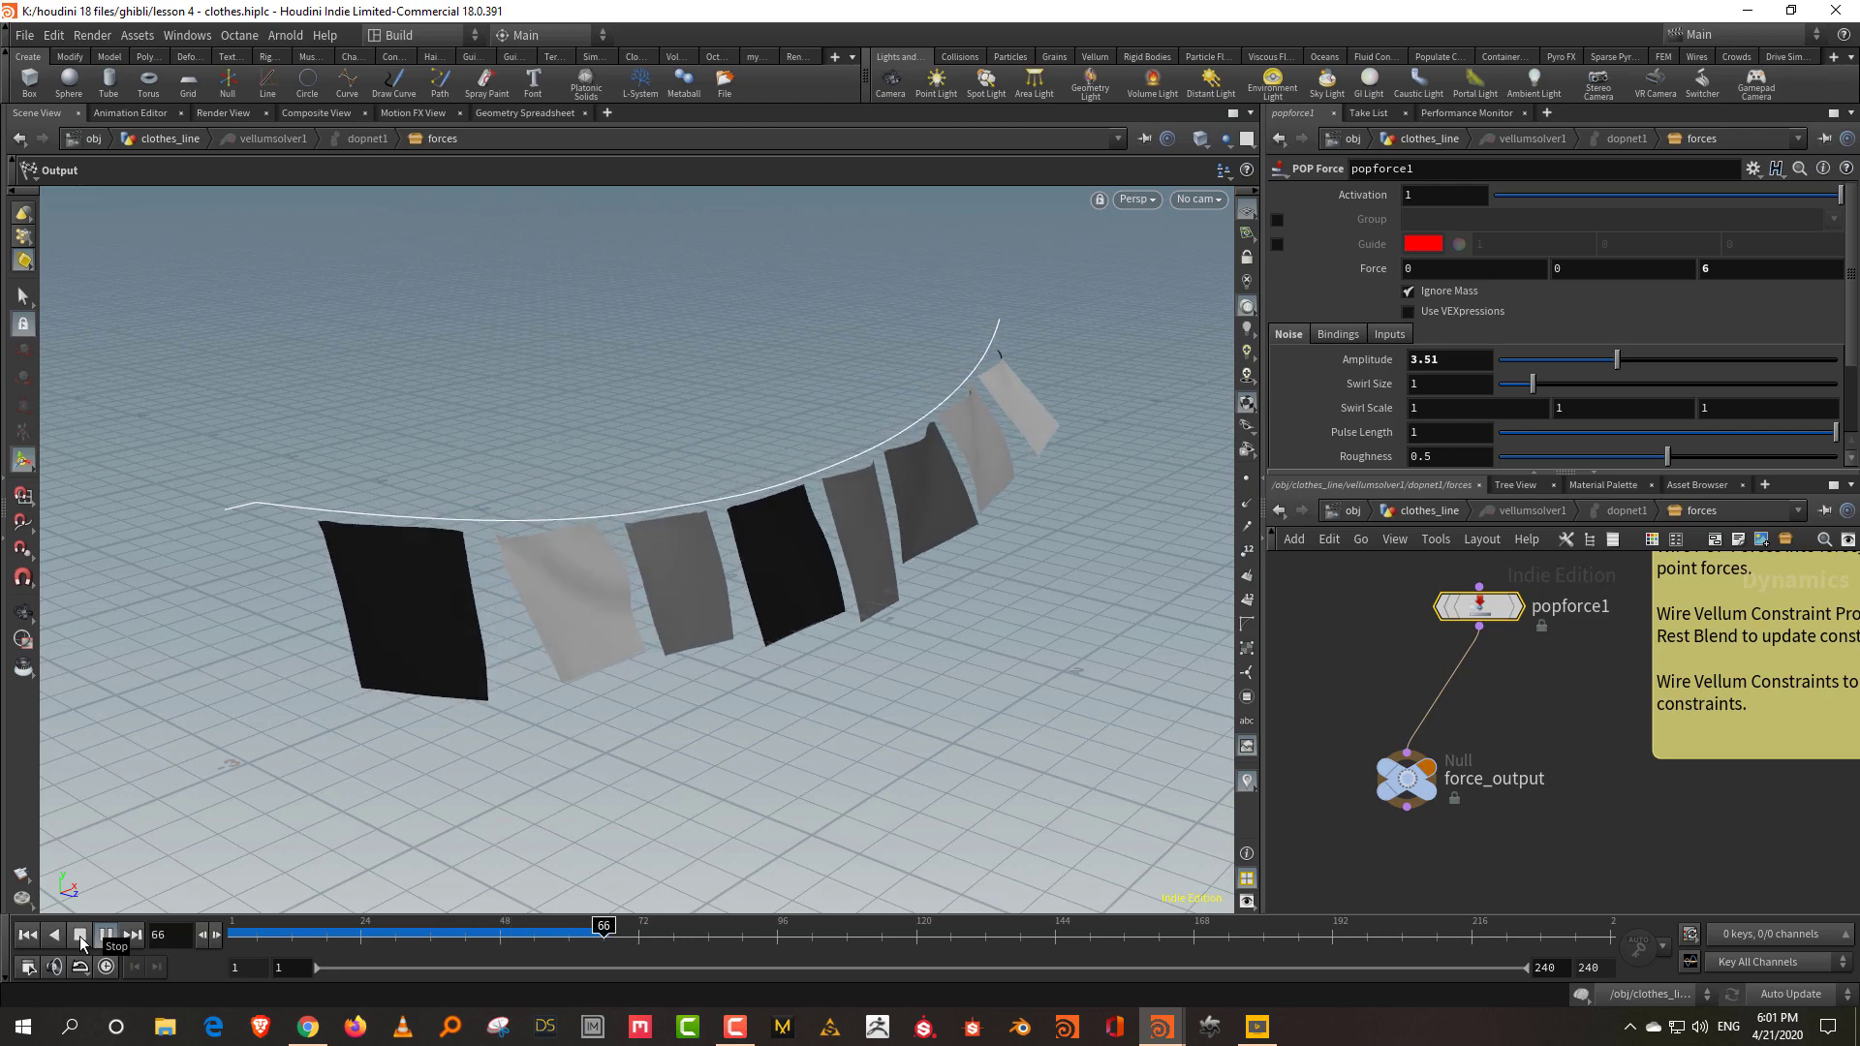
left_click(81, 936)
key("Escape")
left_click_drag(433, 721, 732, 496)
key("Escape")
left_click_drag(475, 936, 645, 937)
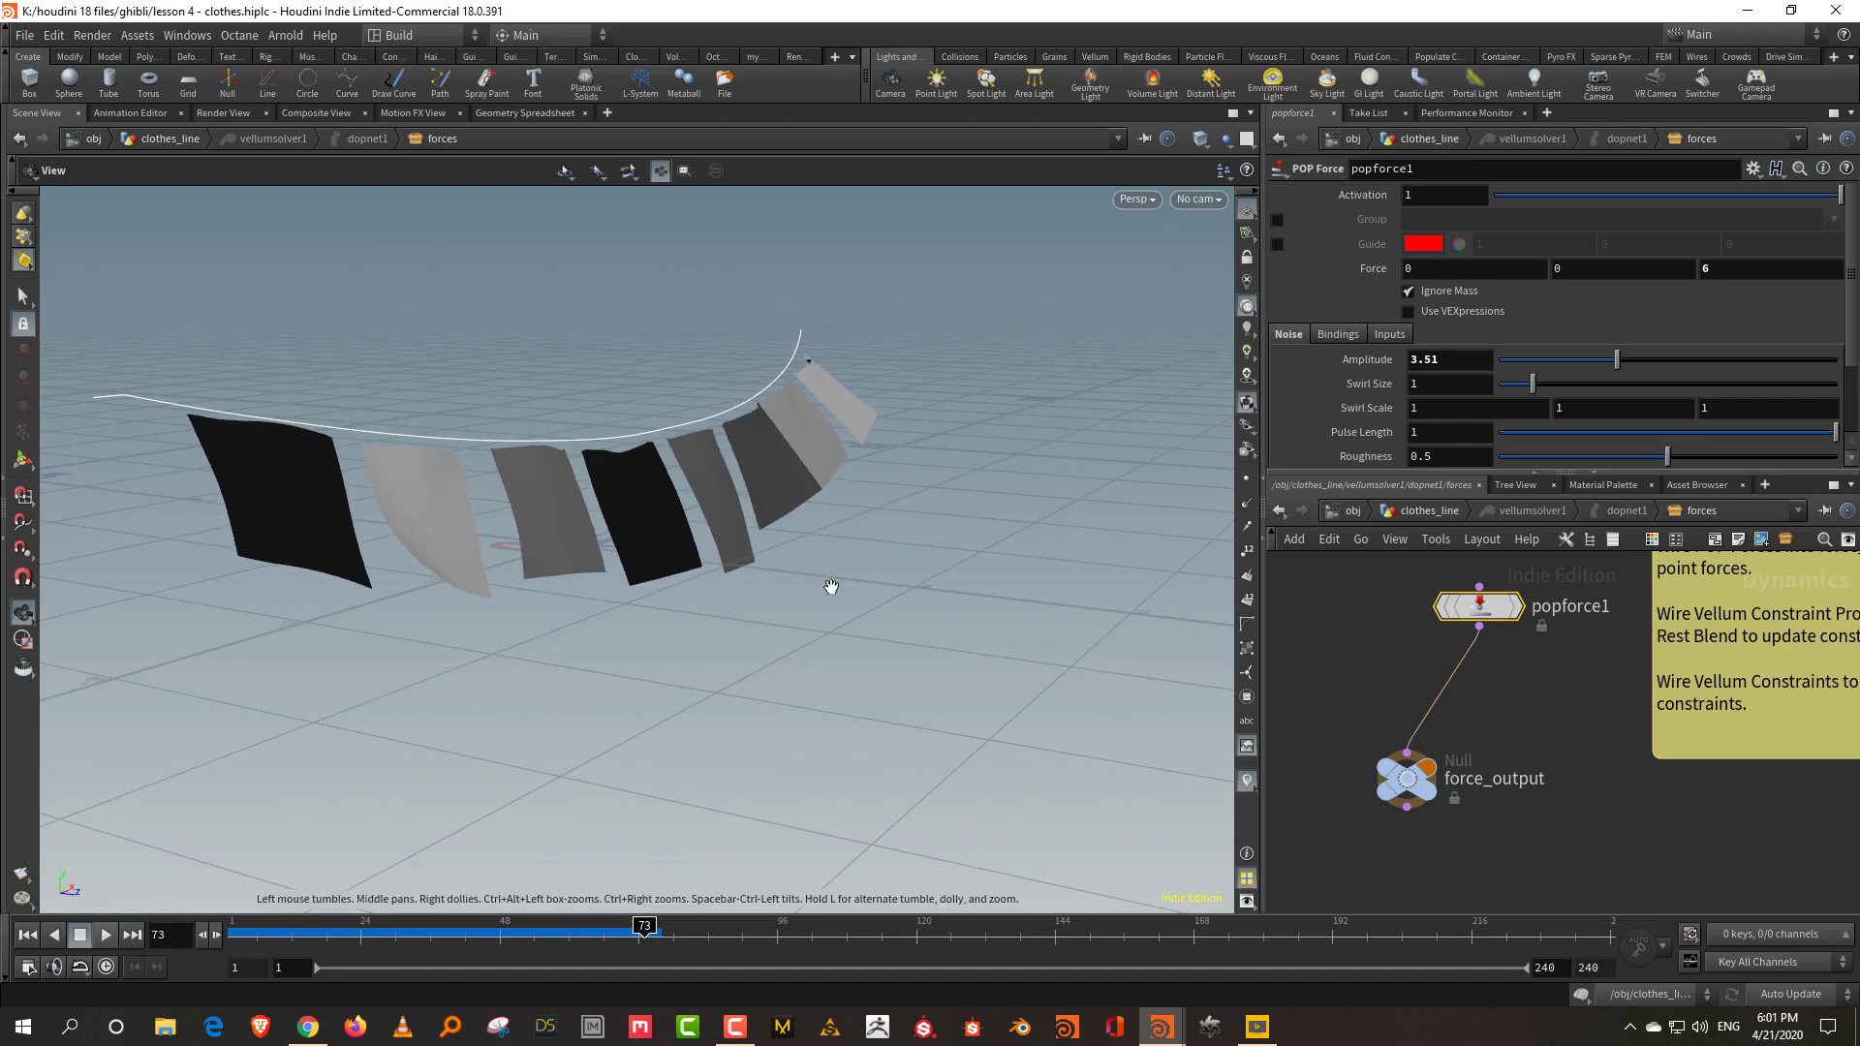
Return to the clothes_line network and enlarge the network editor pane.
key("space+h")
left_click(1430, 510)
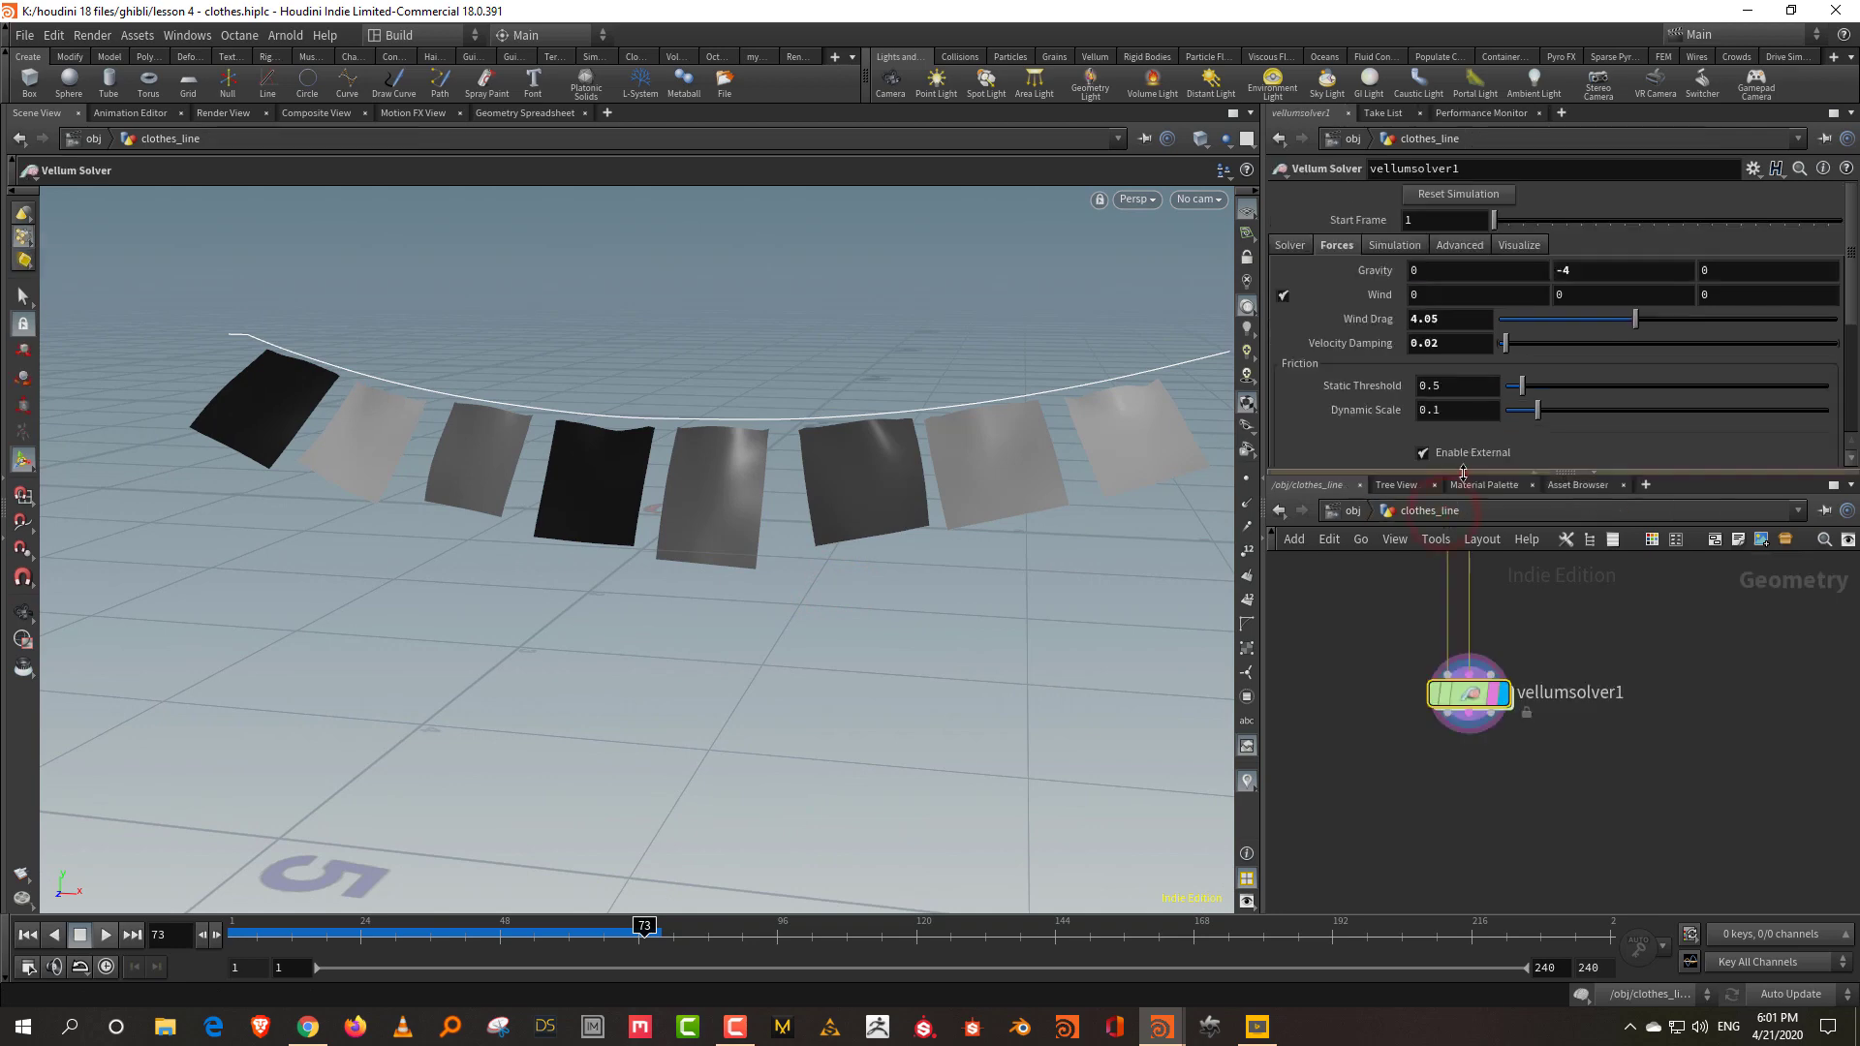
left_click_drag(1563, 475, 1564, 308)
left_click_drag(916, 442, 978, 456)
scroll(1567, 706, "down", 3)
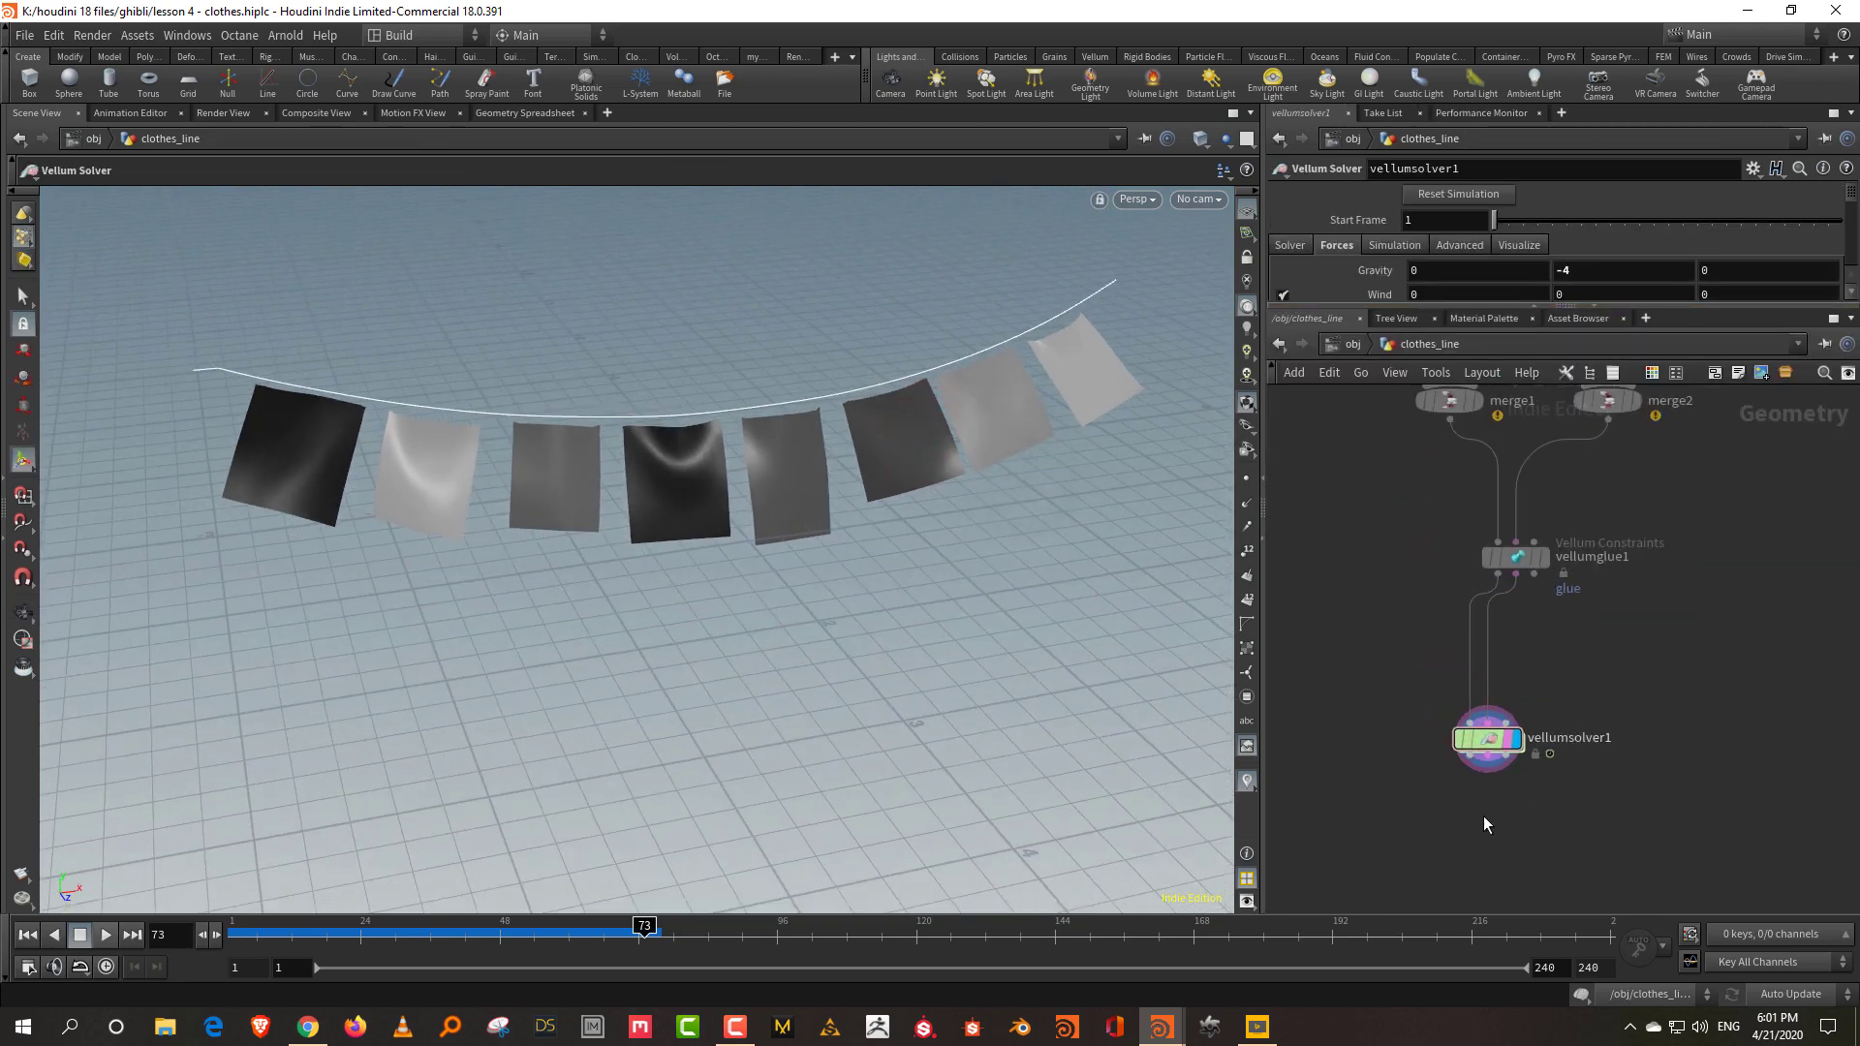
scroll(1484, 816, "up", 2)
Add a displayed Time Shift node after vellumsolver1 and delete its Frame channel to freeze the geometry at frame 73.
right_click(1457, 736)
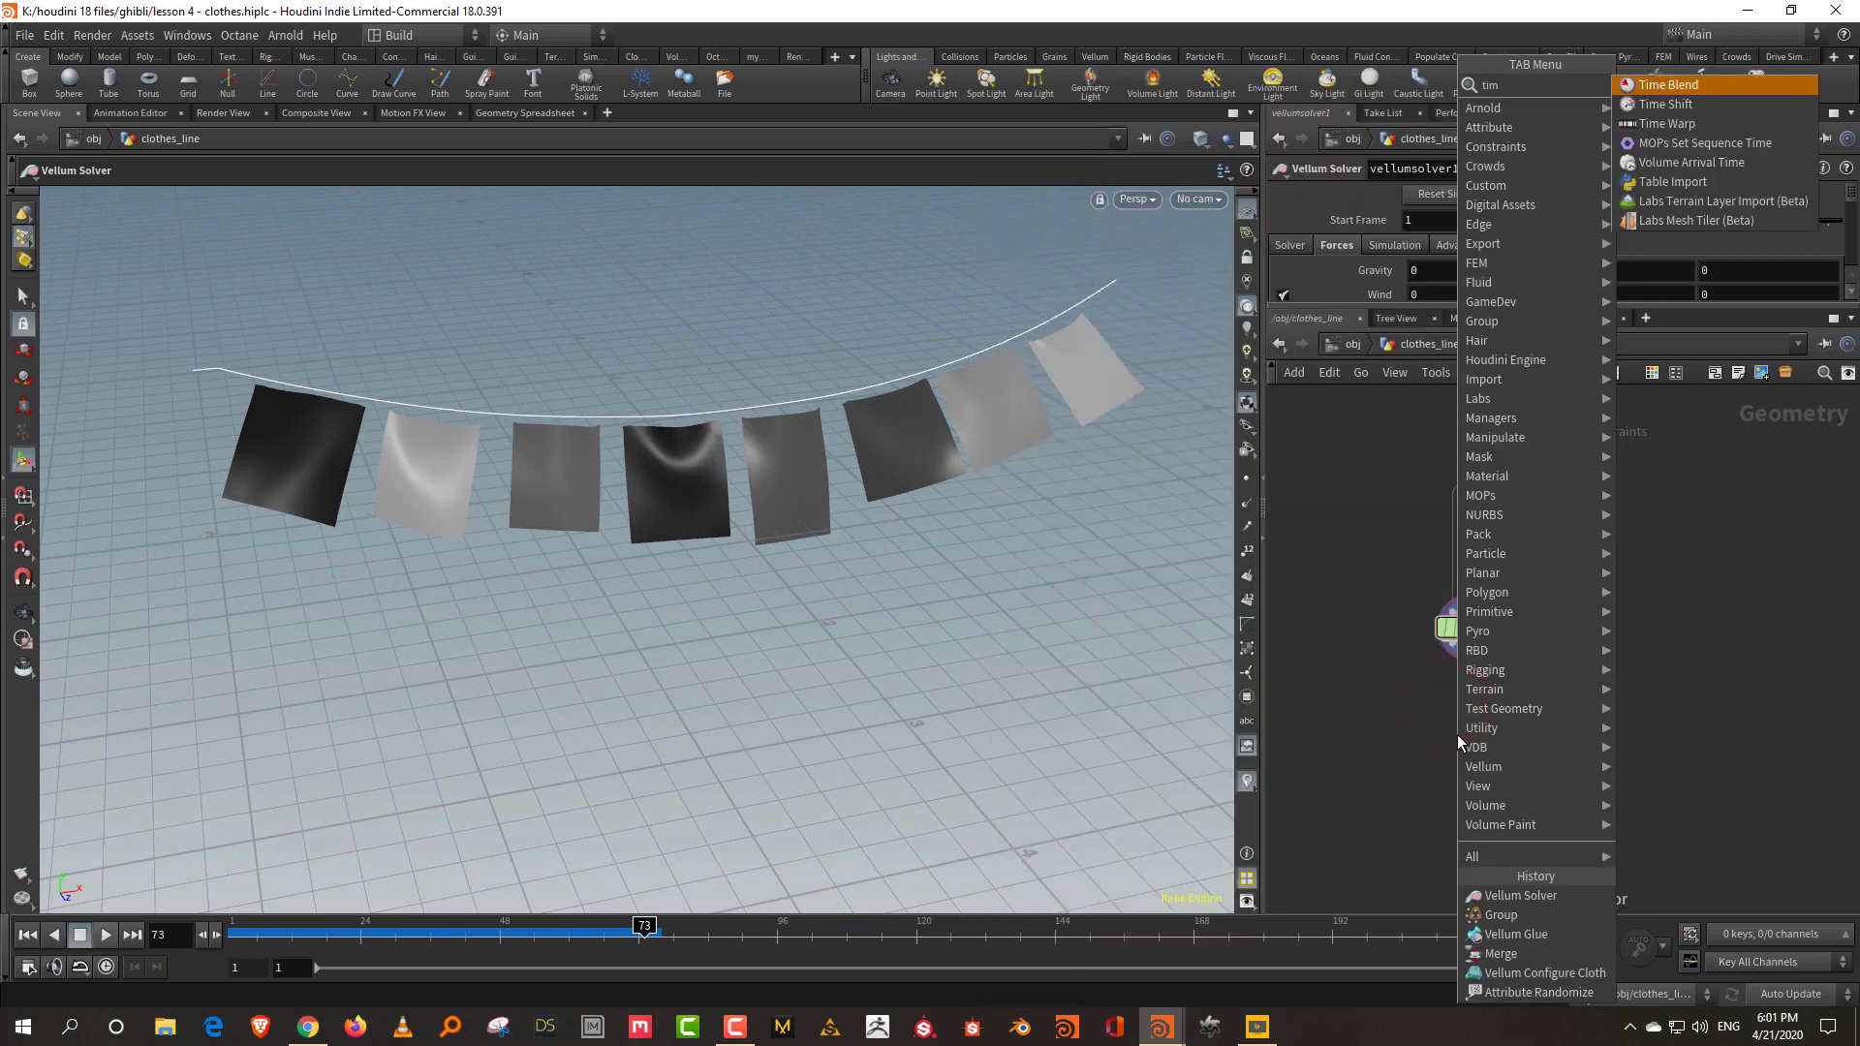
left_click(1536, 303)
left_click(1470, 659)
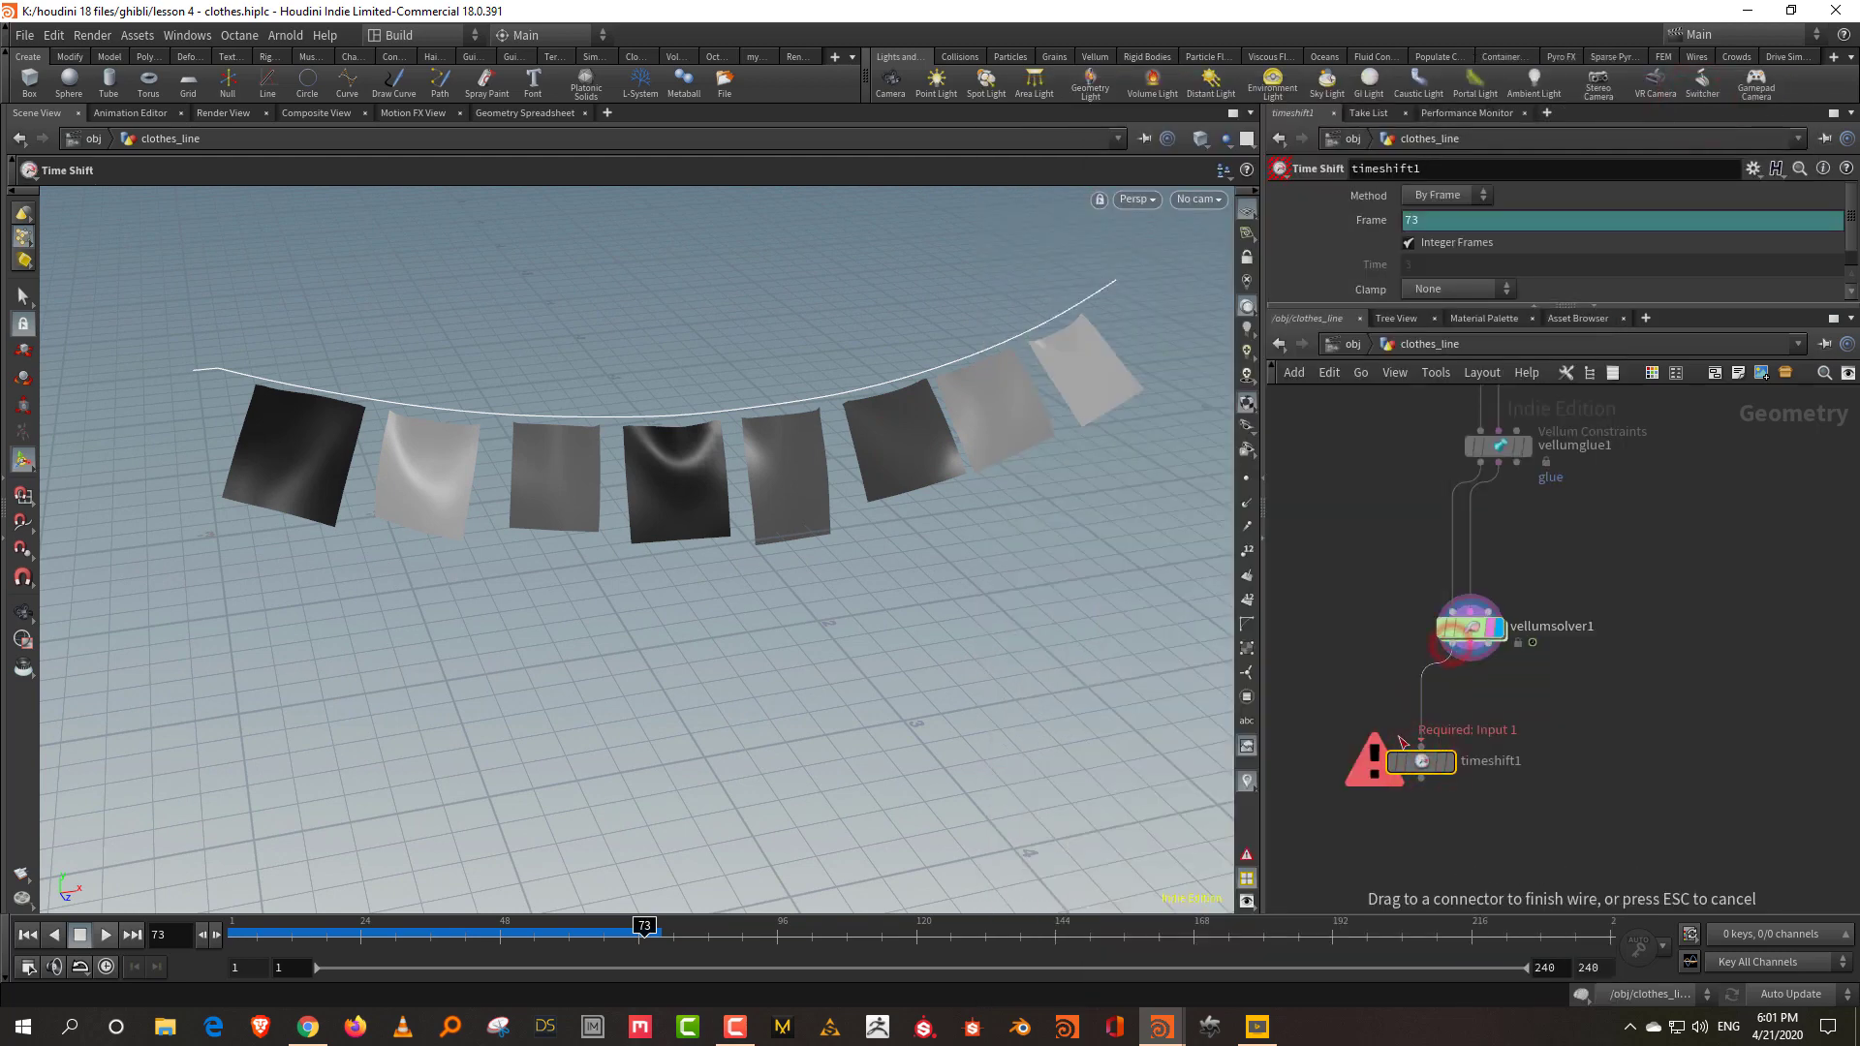
left_click(1443, 761)
right_click(1358, 221)
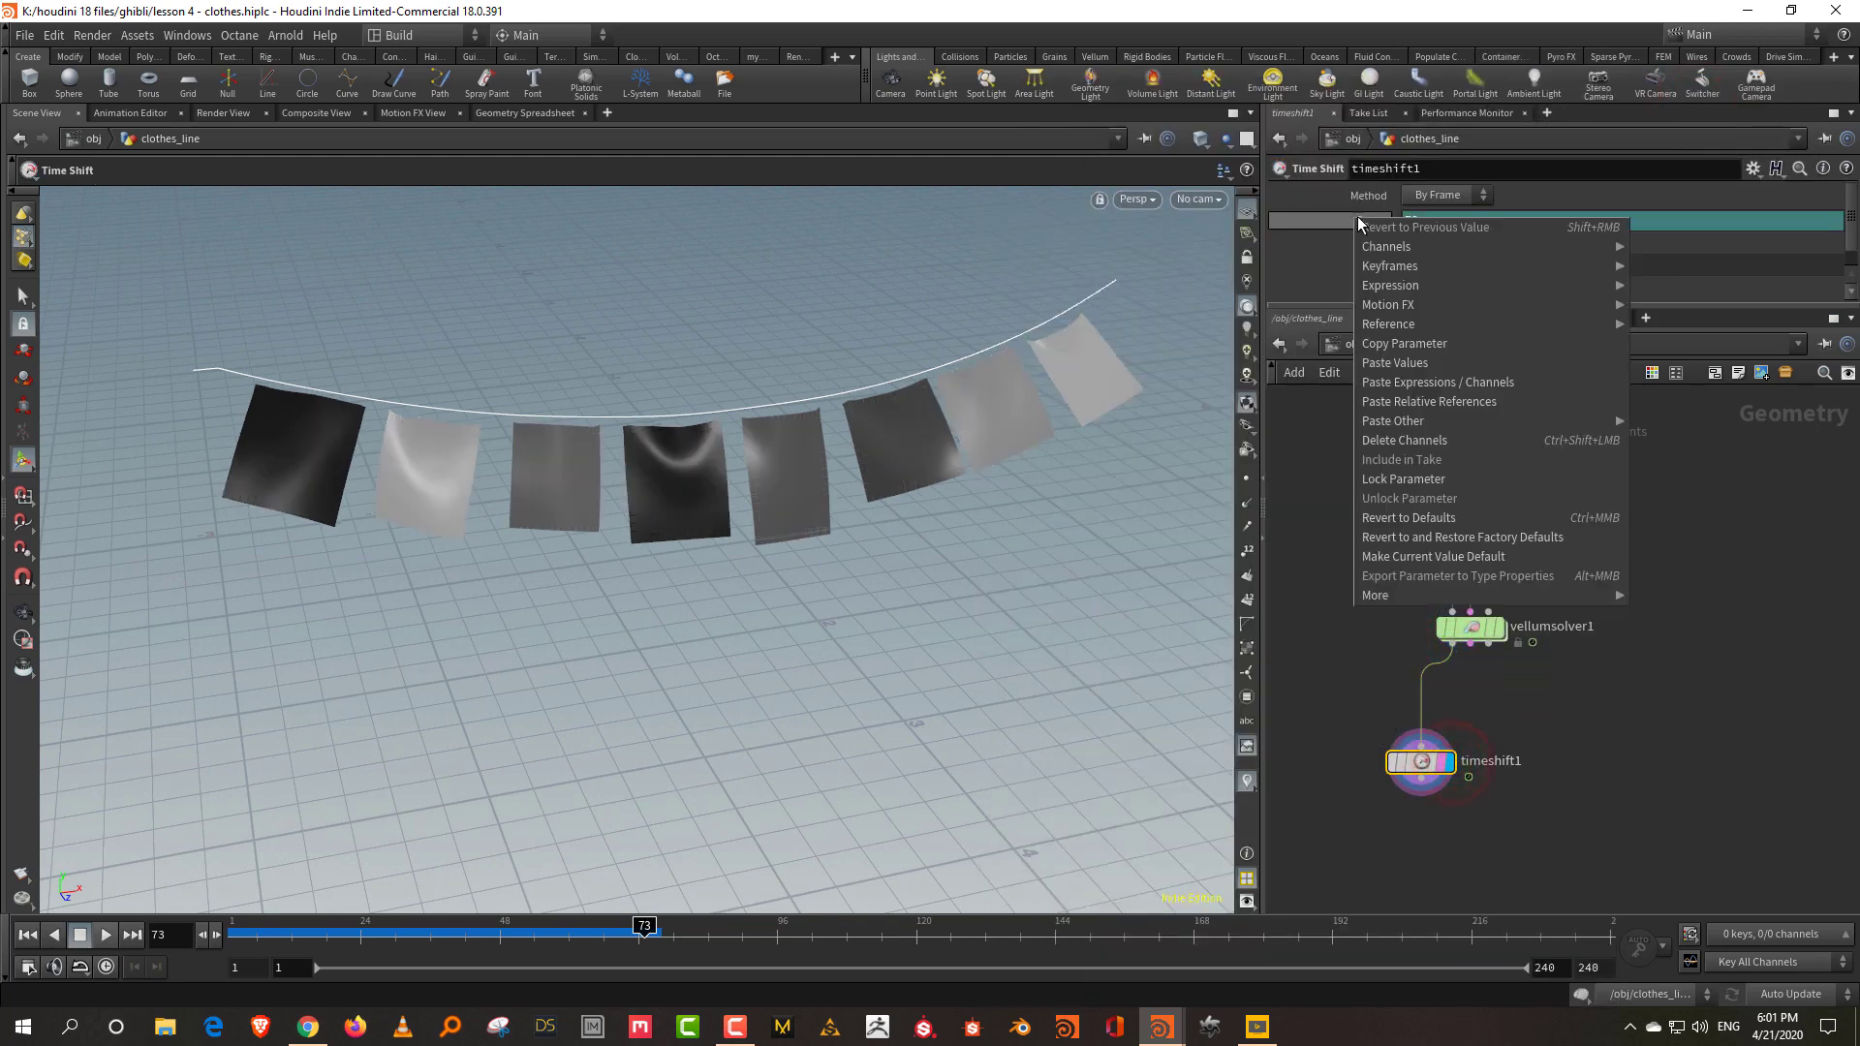
left_click(1423, 440)
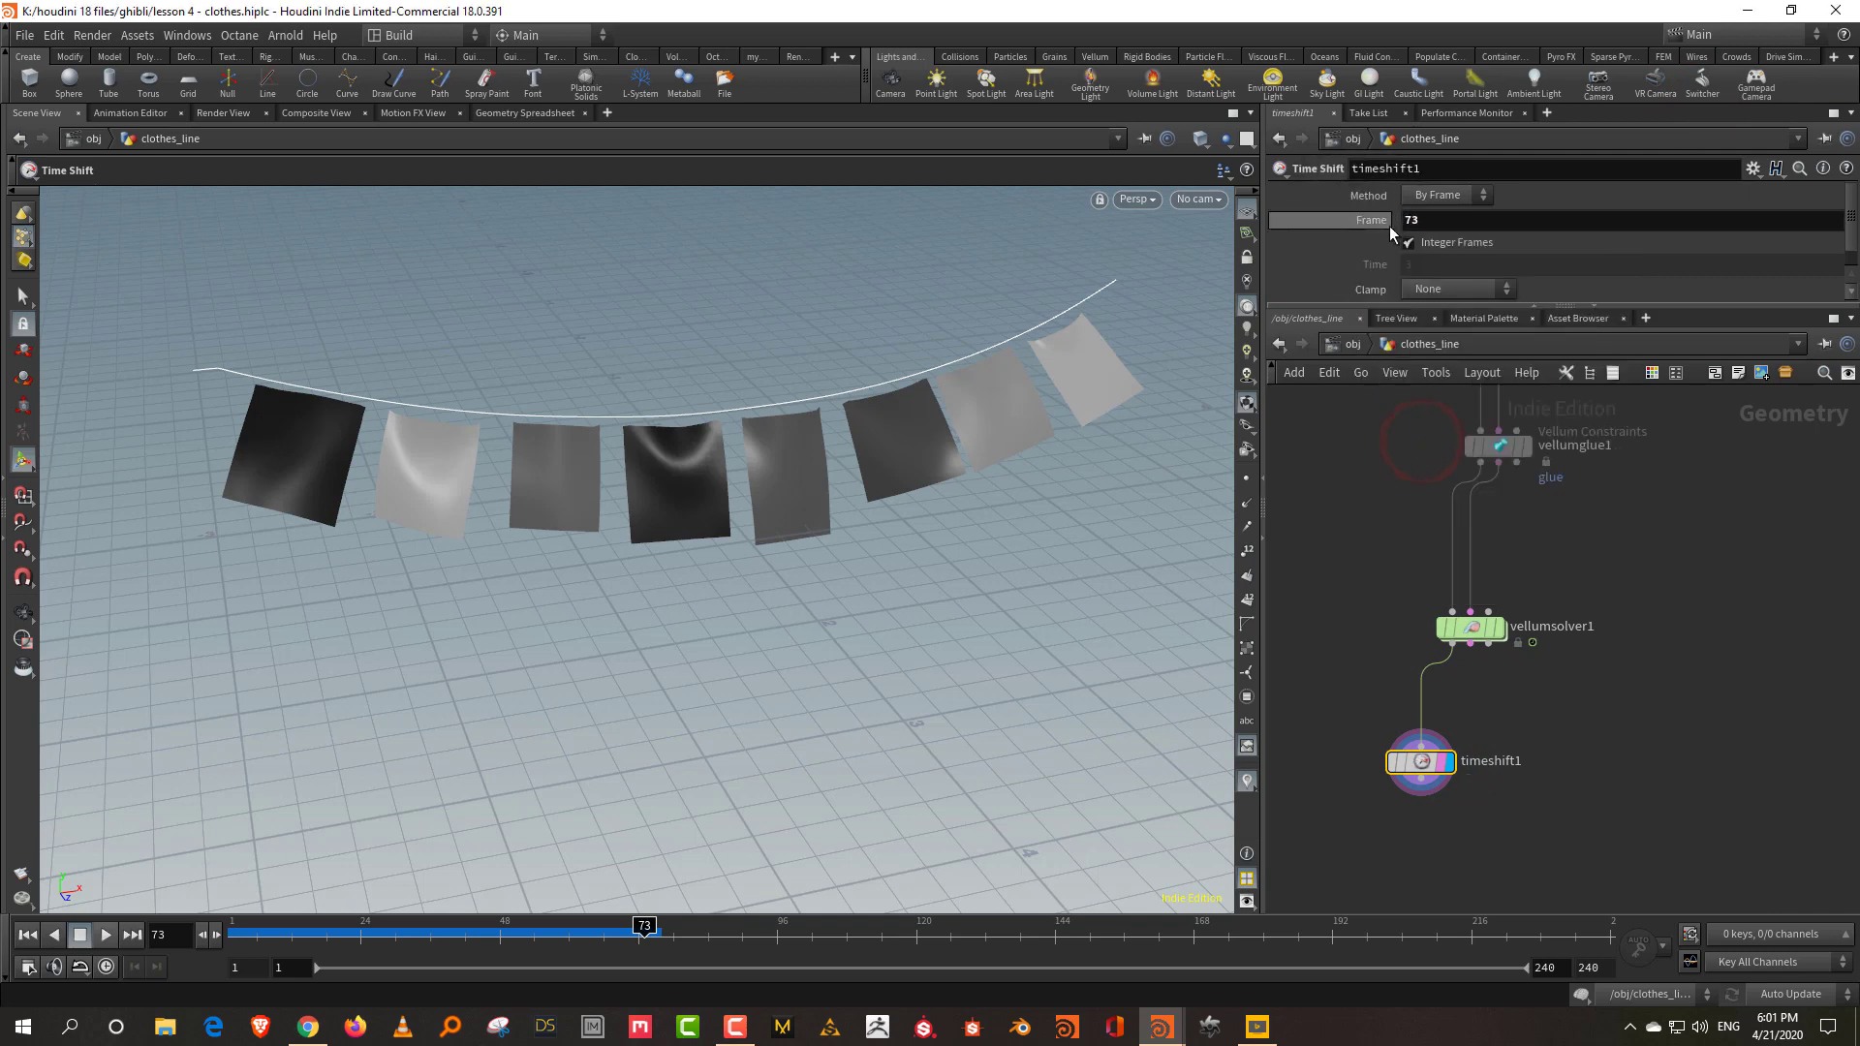
Add a Blast node below timeshift1, wire timeshift1 into it and display it.
left_click_drag(770, 543, 756, 503, "alt")
middle_click_drag(1578, 742, 1624, 628)
key("Tab")
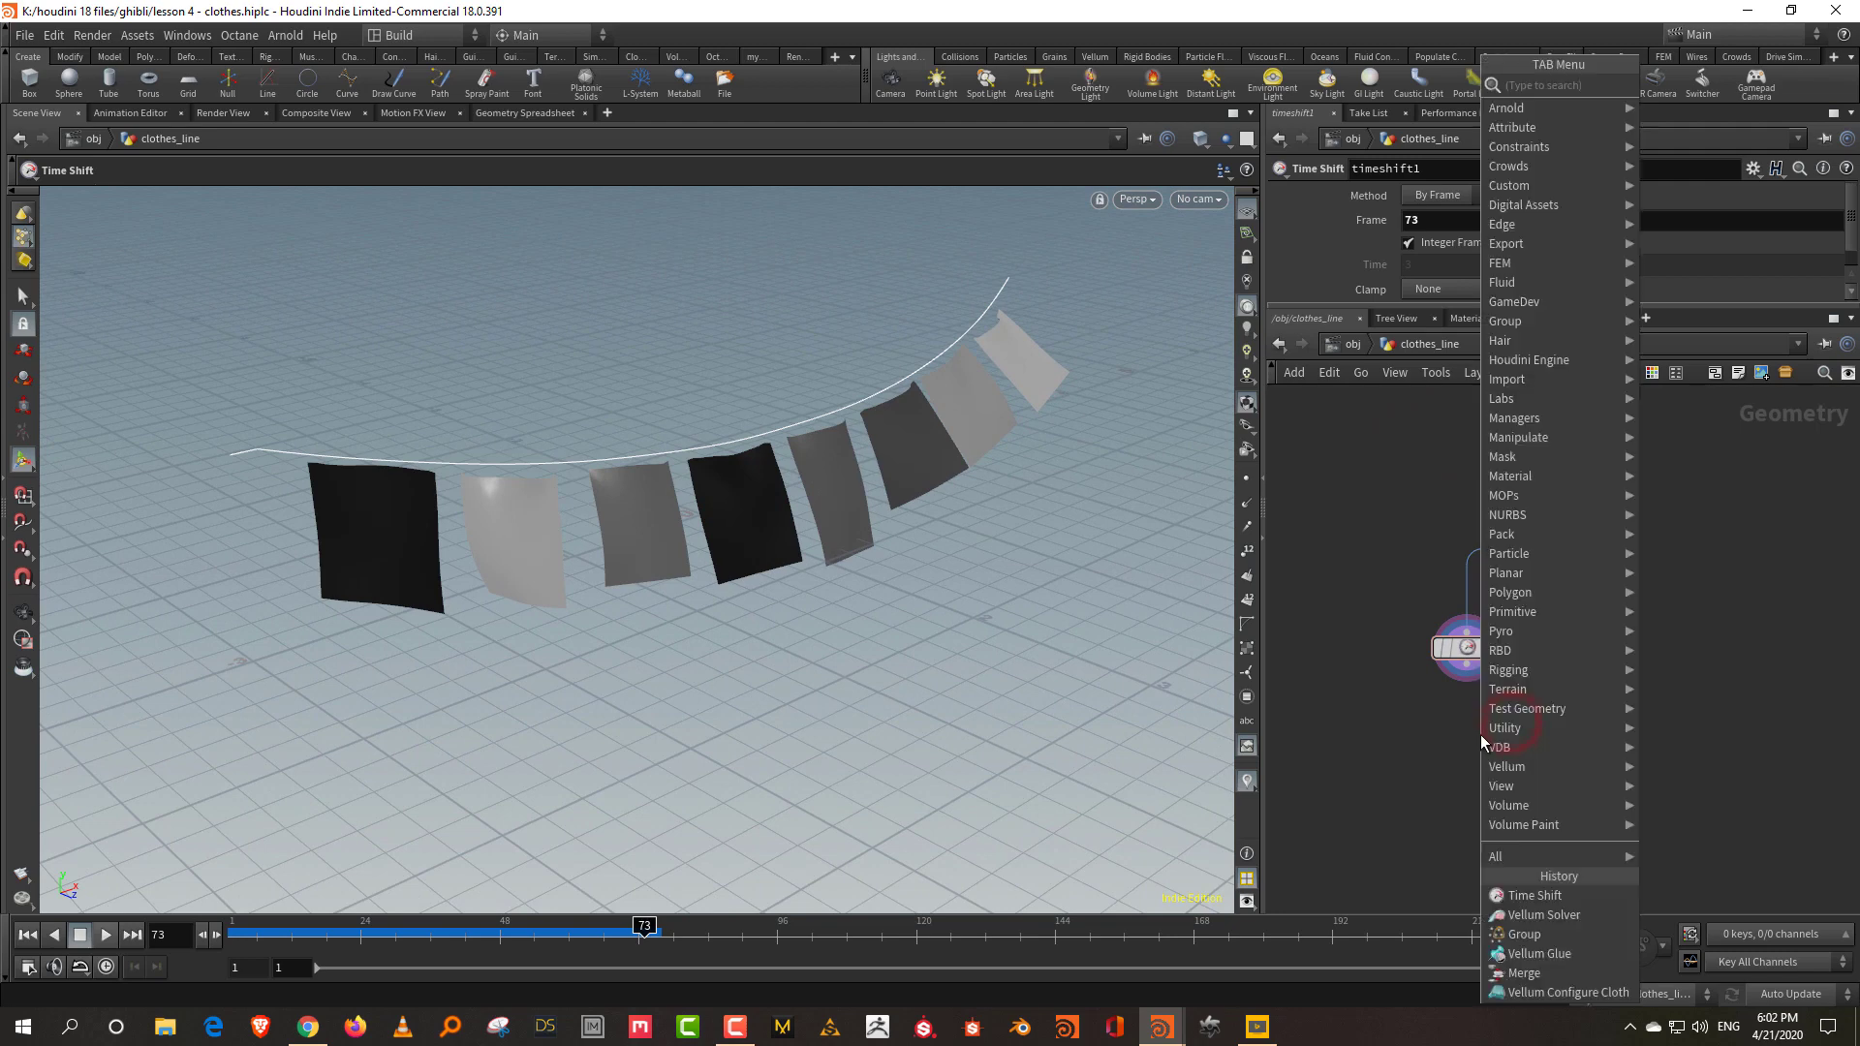
type("blast")
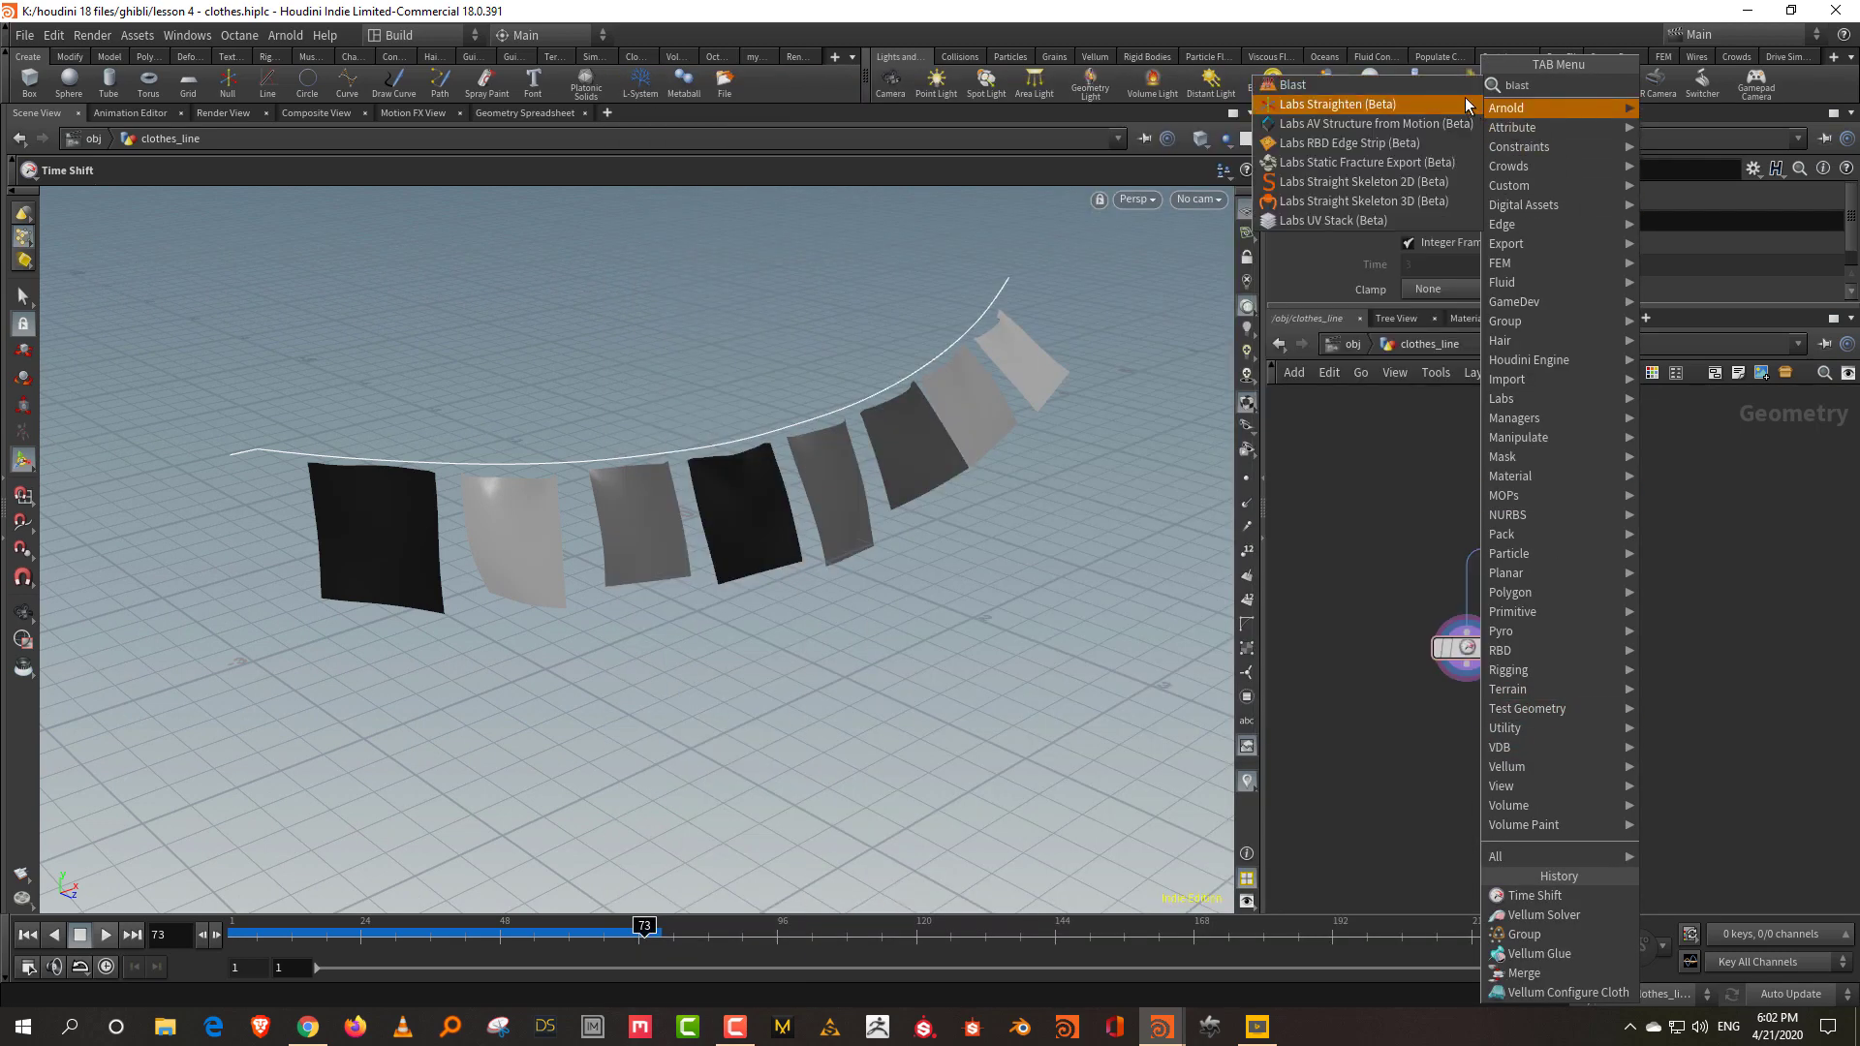
key("Return")
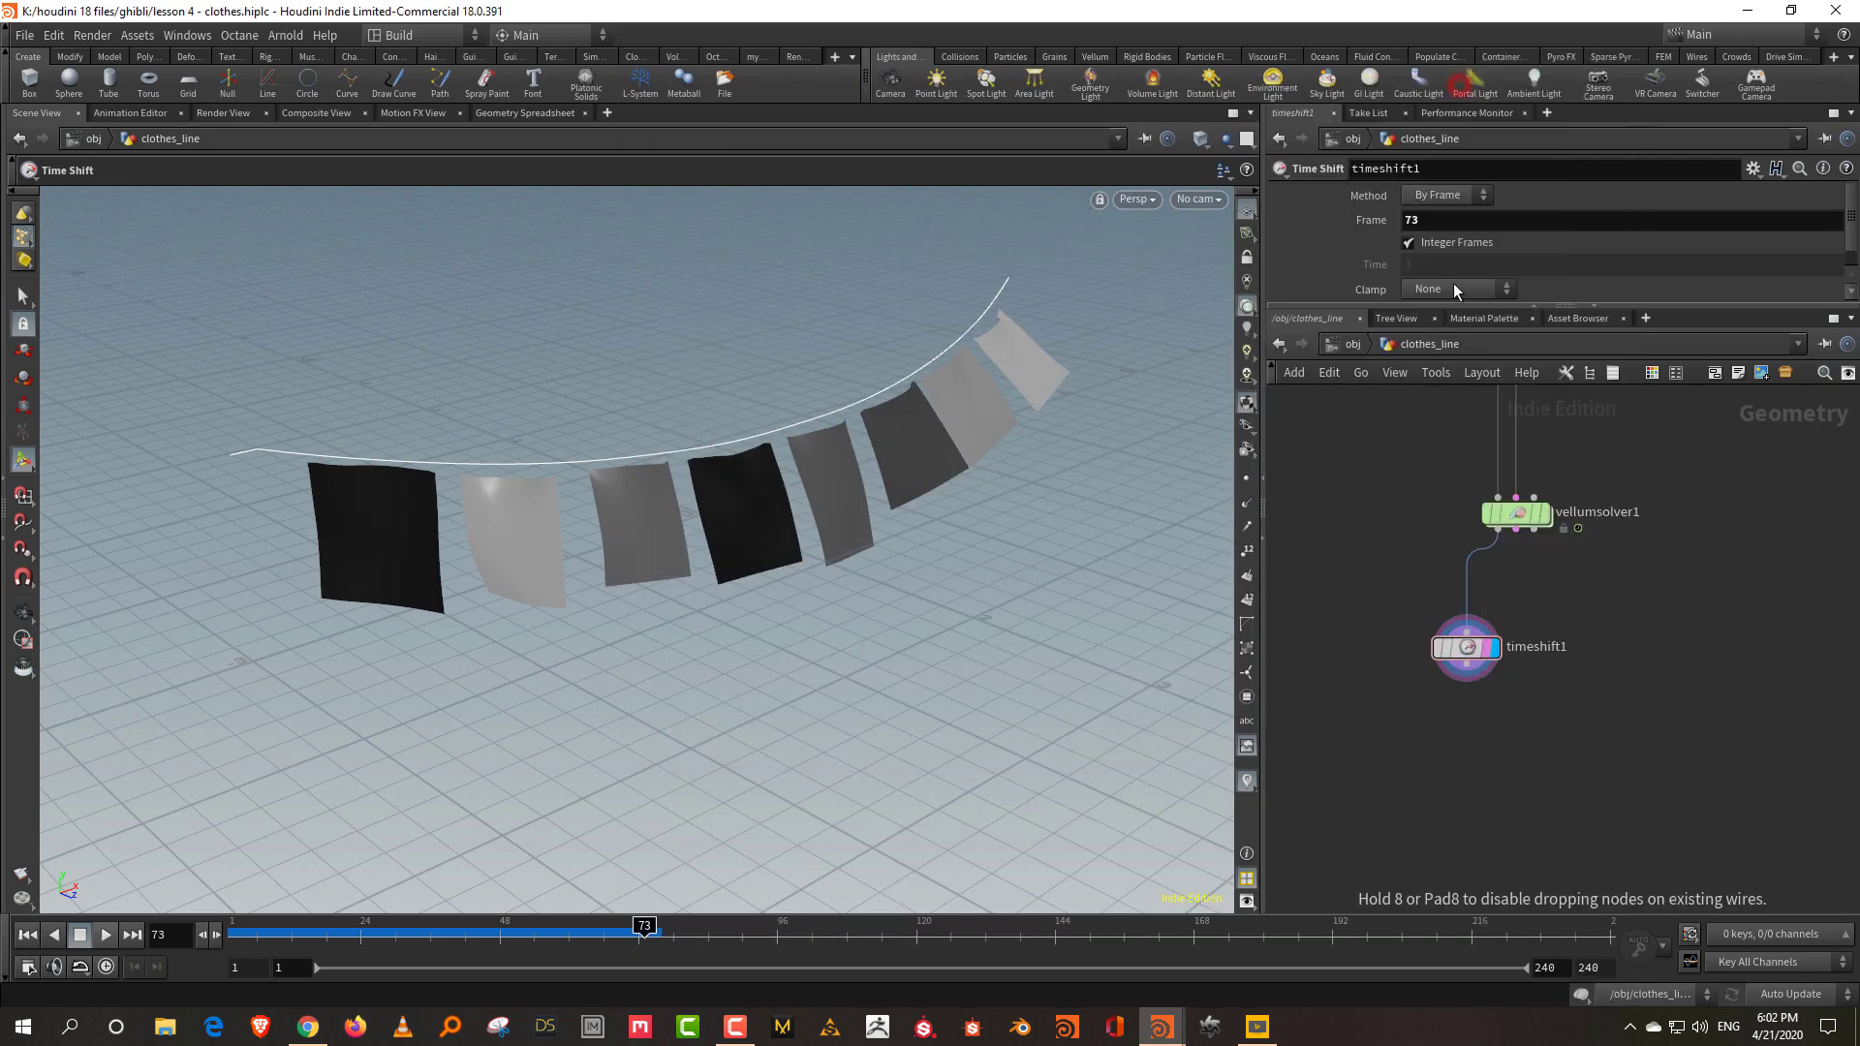
left_click(1471, 803)
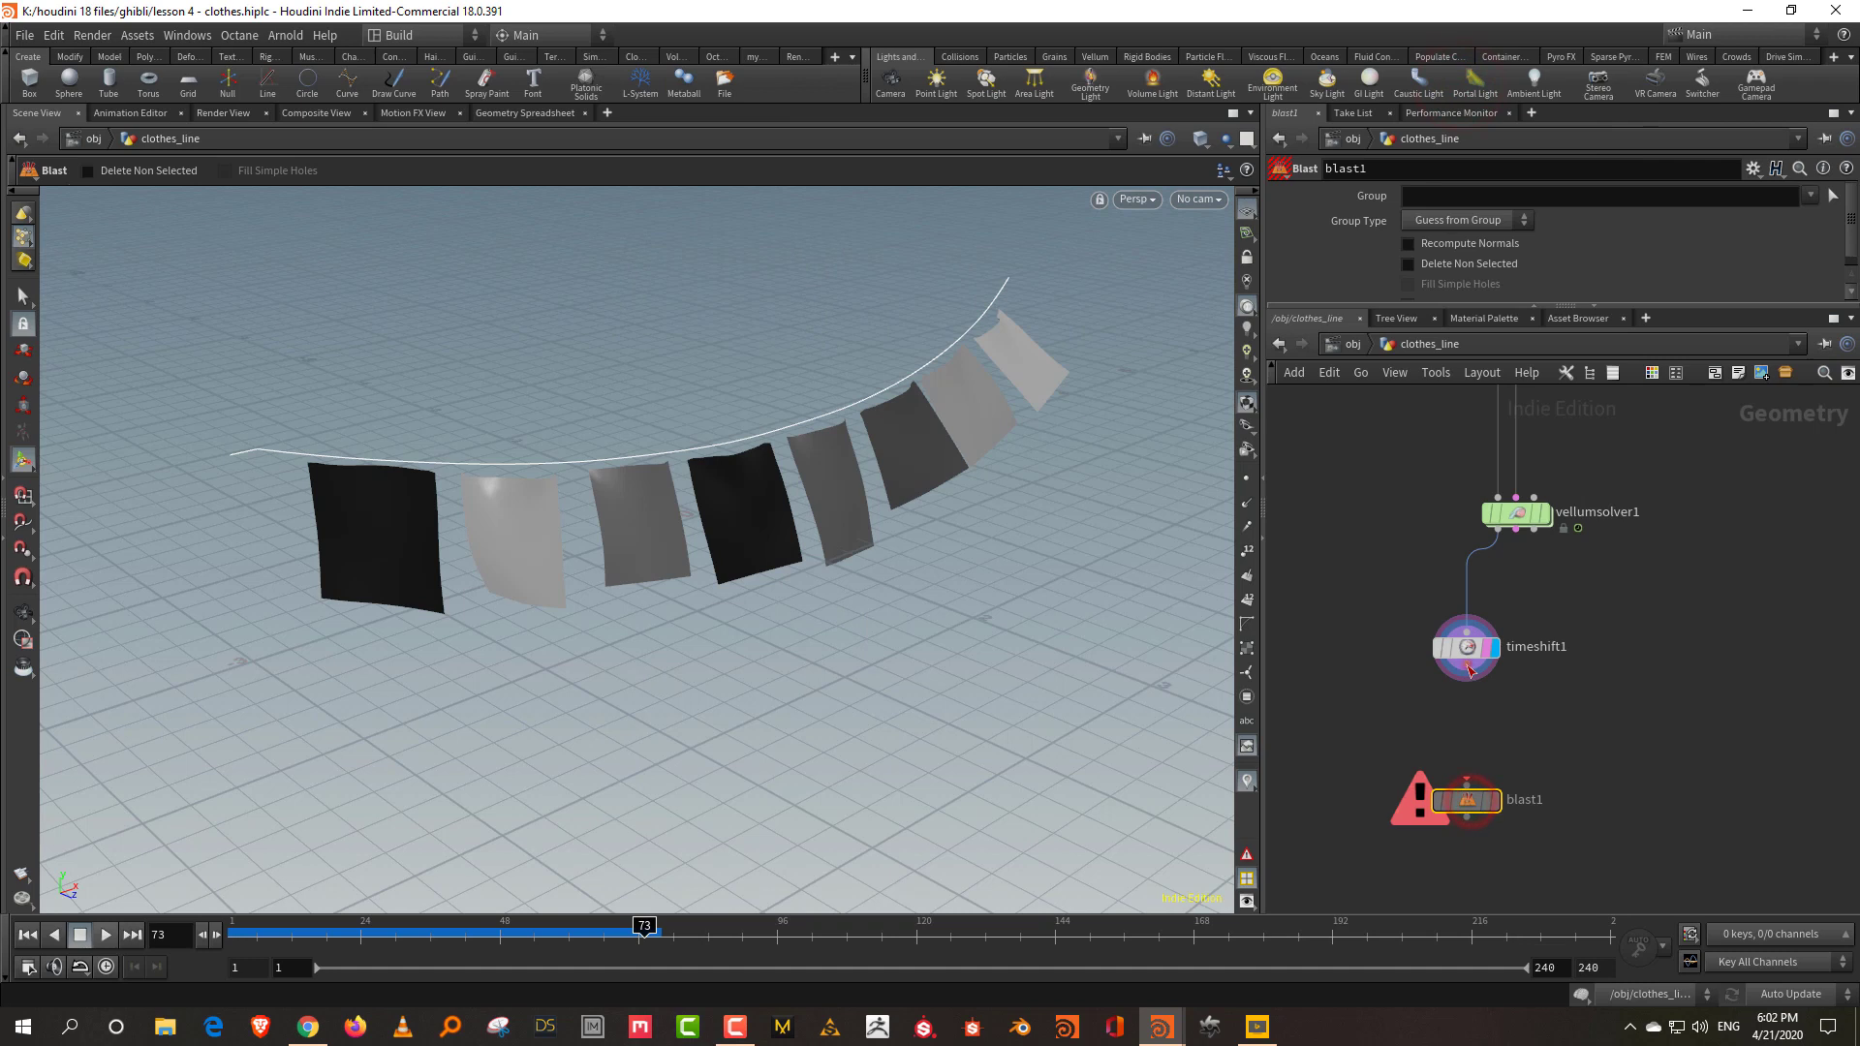
left_click(1492, 803)
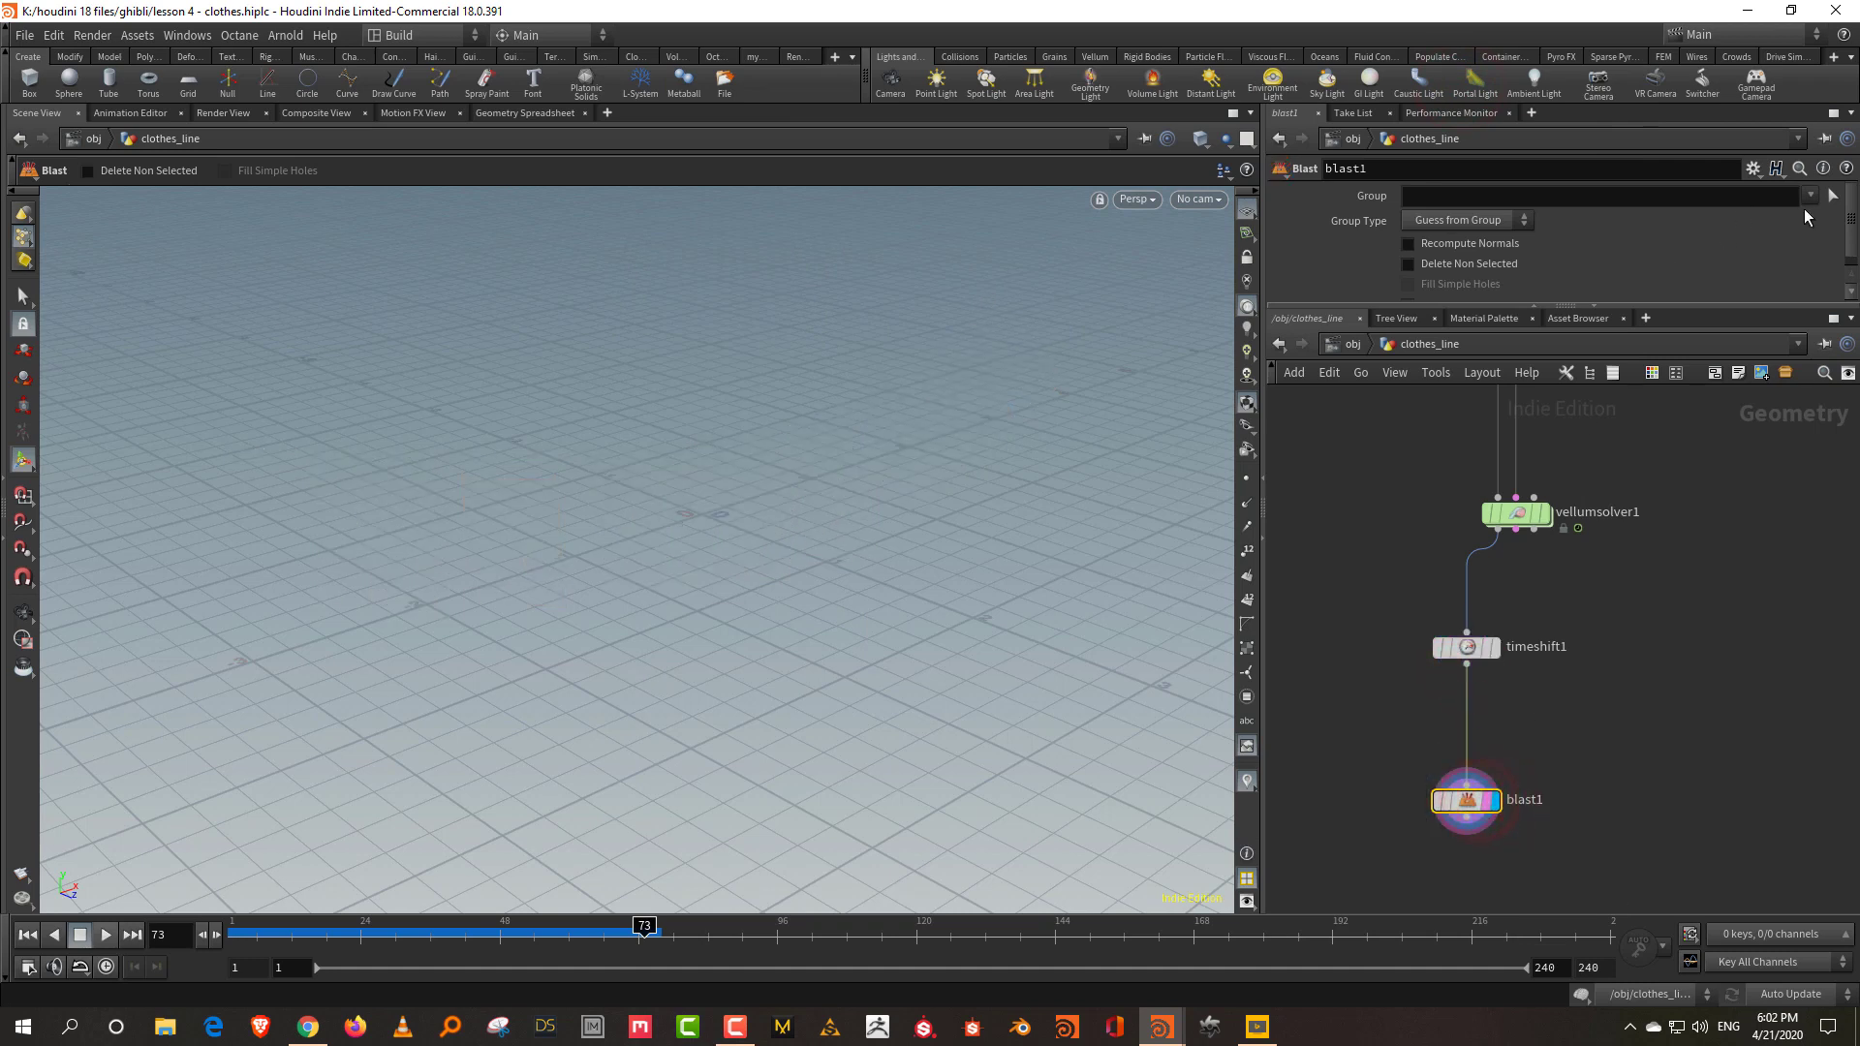
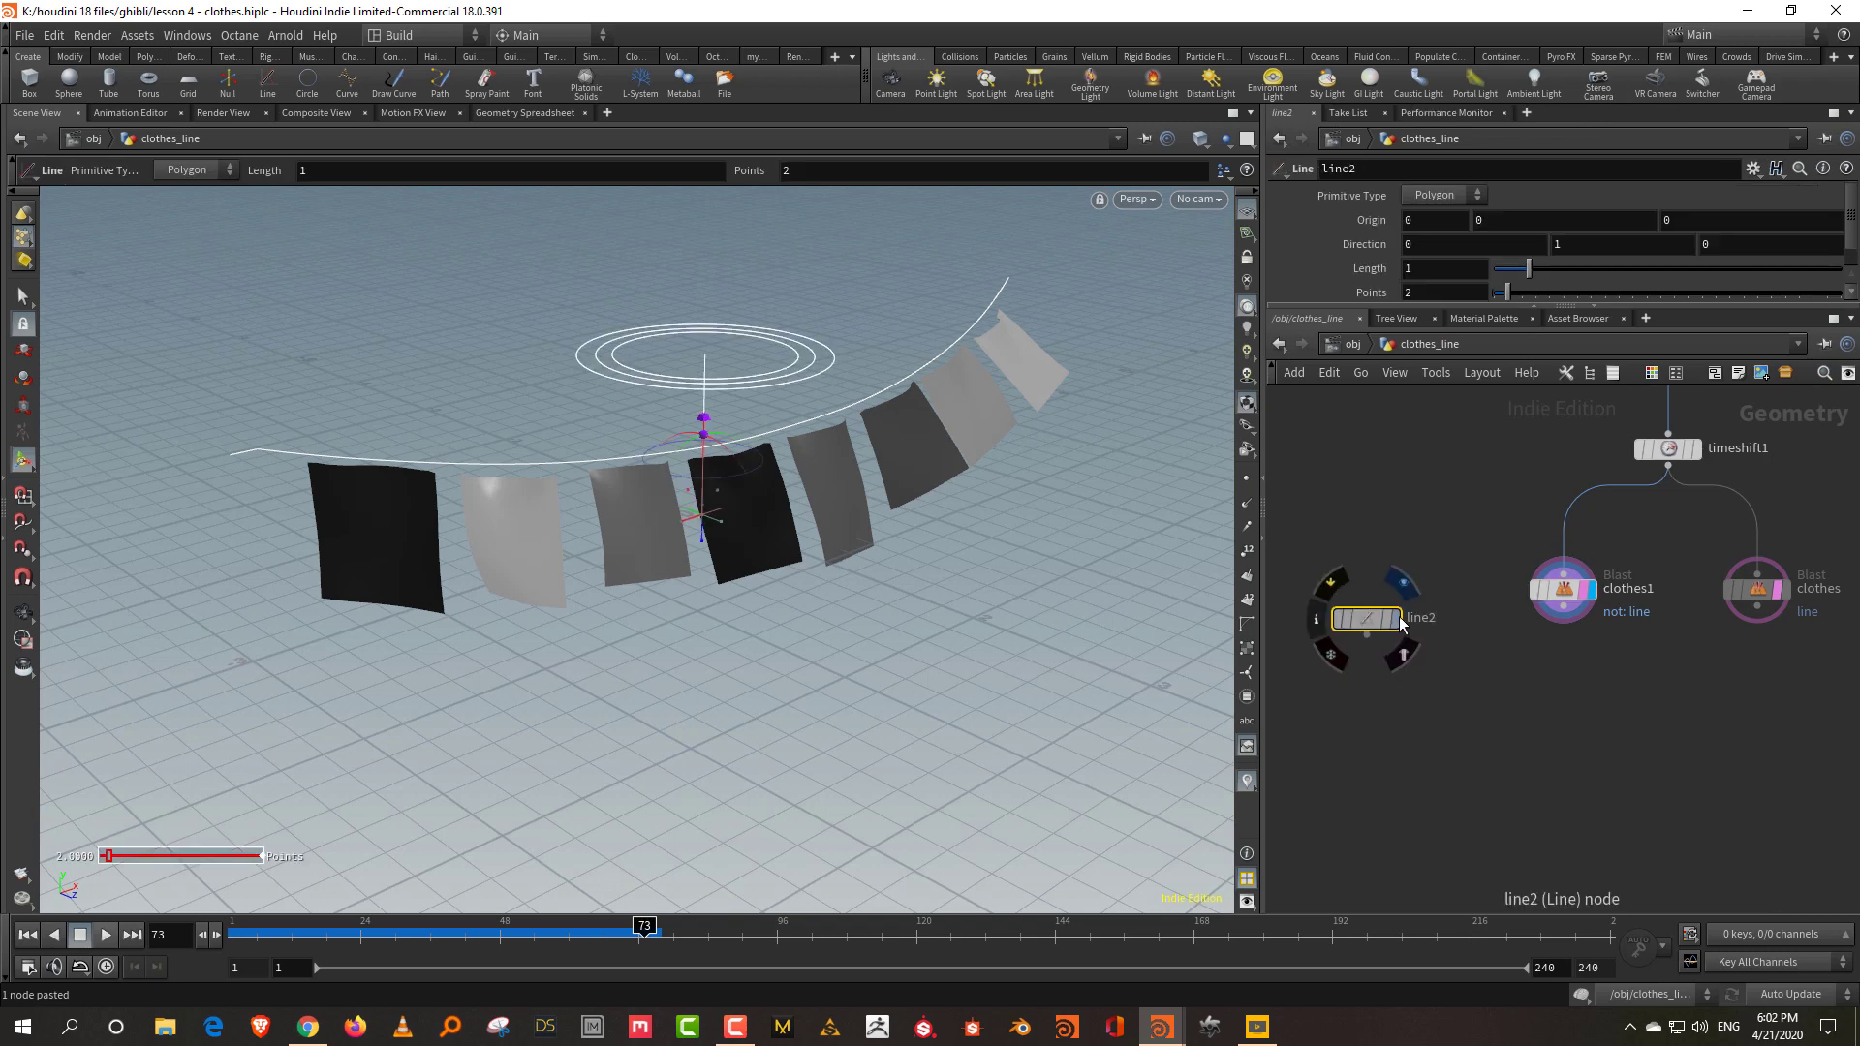
Inspect the point groups in the node info of the clothes1 Blast node.
key("Escape")
left_click_drag(1062, 549, 1007, 546)
key("Return")
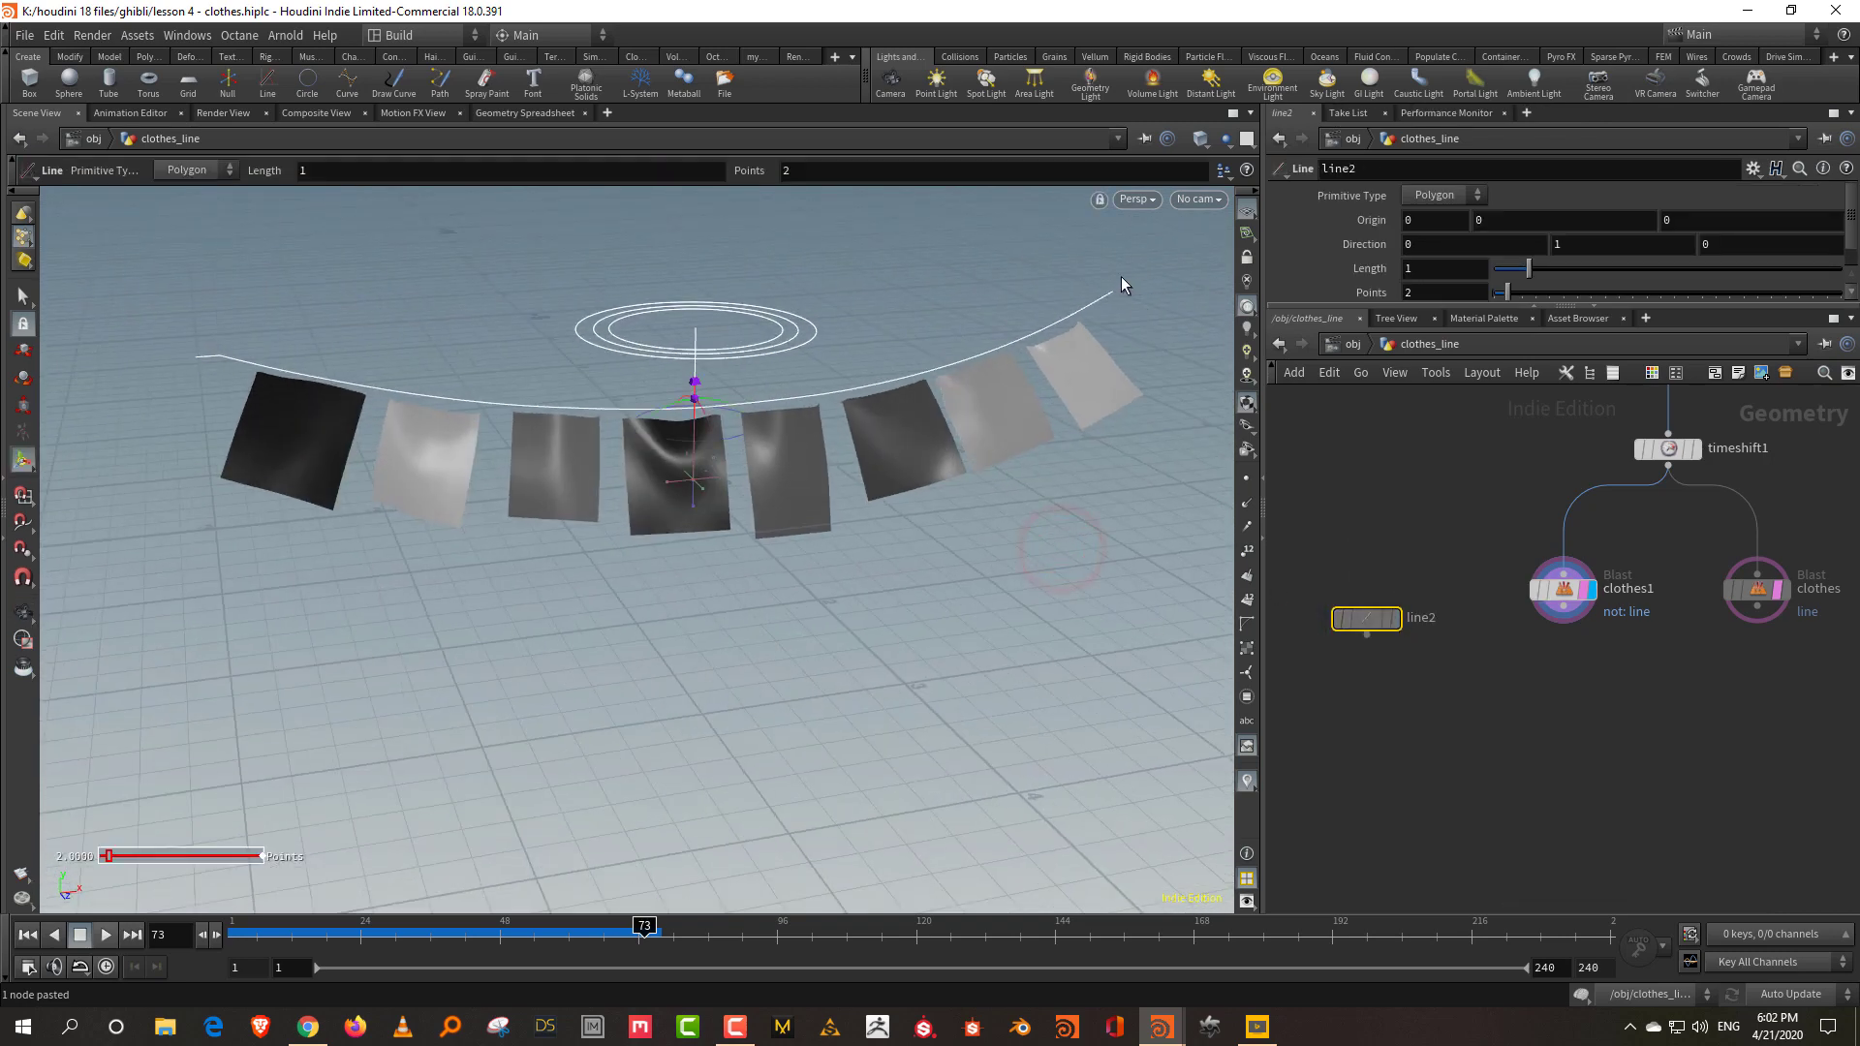
left_click(1559, 589)
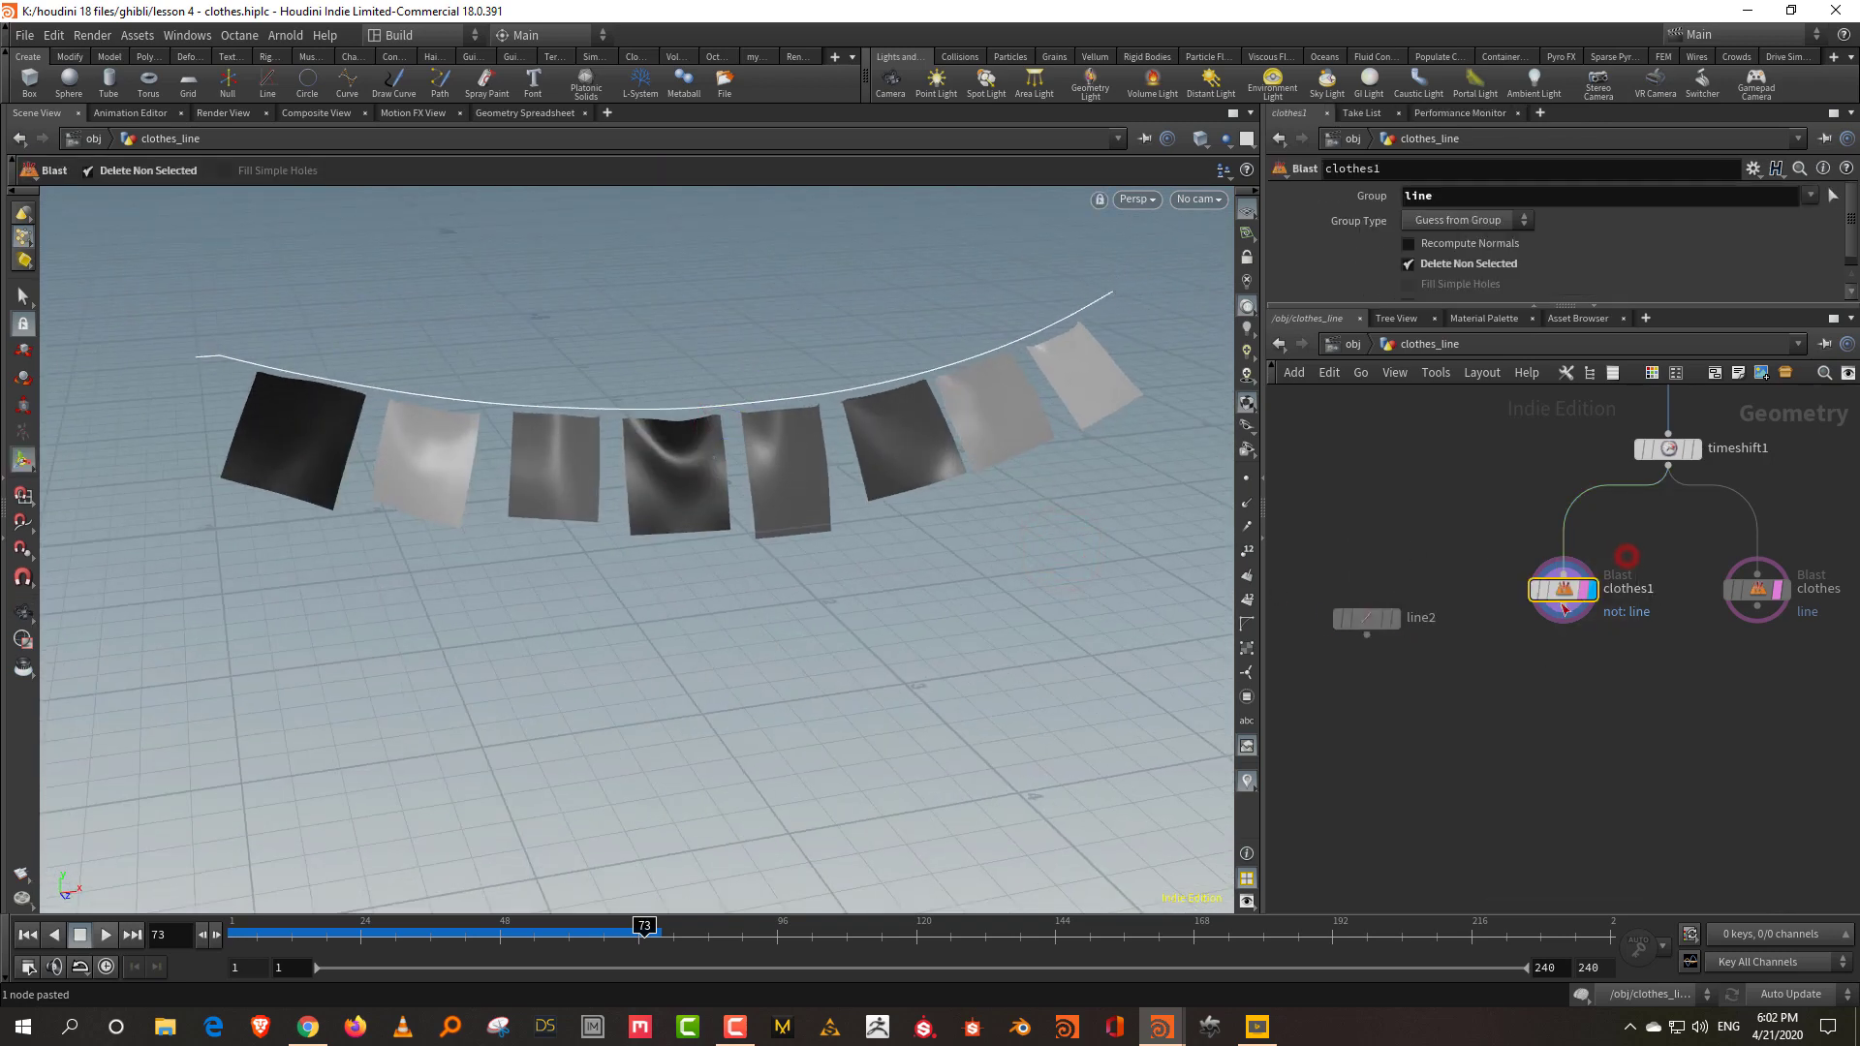
left_click(1514, 590)
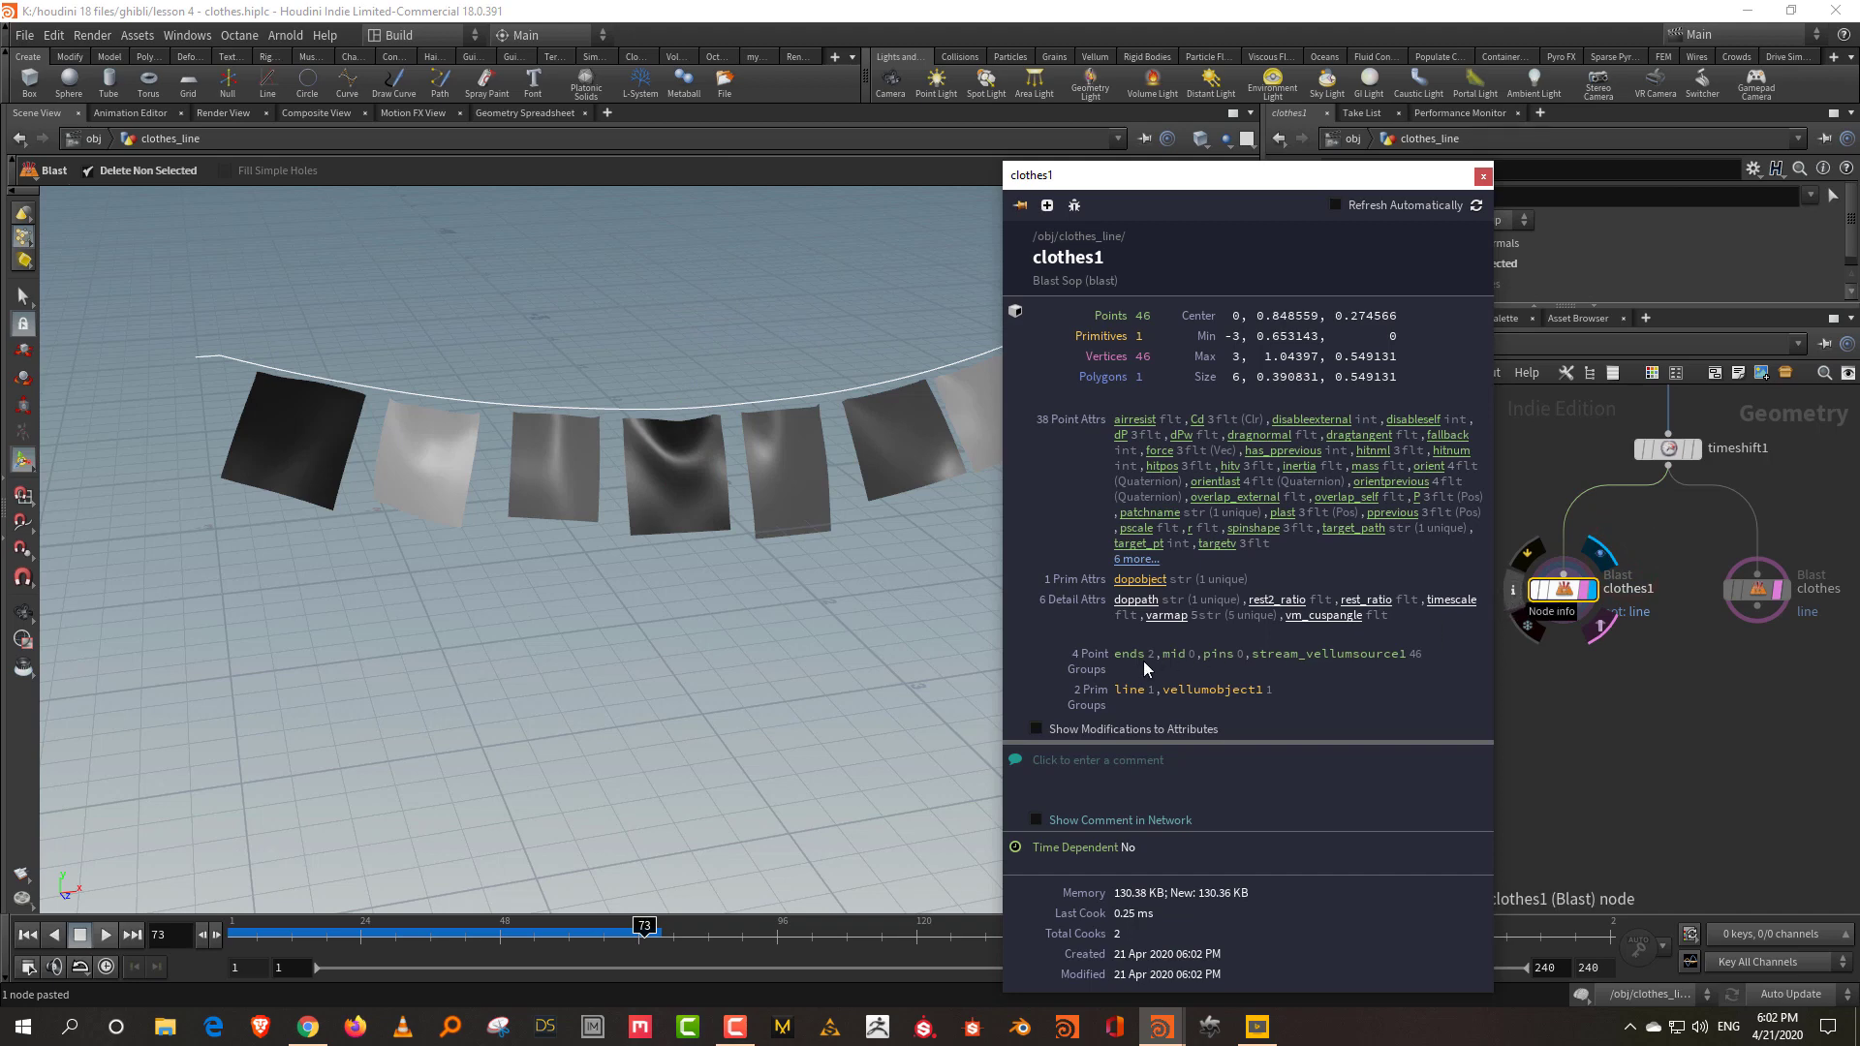
left_click(1637, 713)
Add a Copy to Points node with line2 as the source geometry and clothes1 as the target points.
left_click(1441, 697)
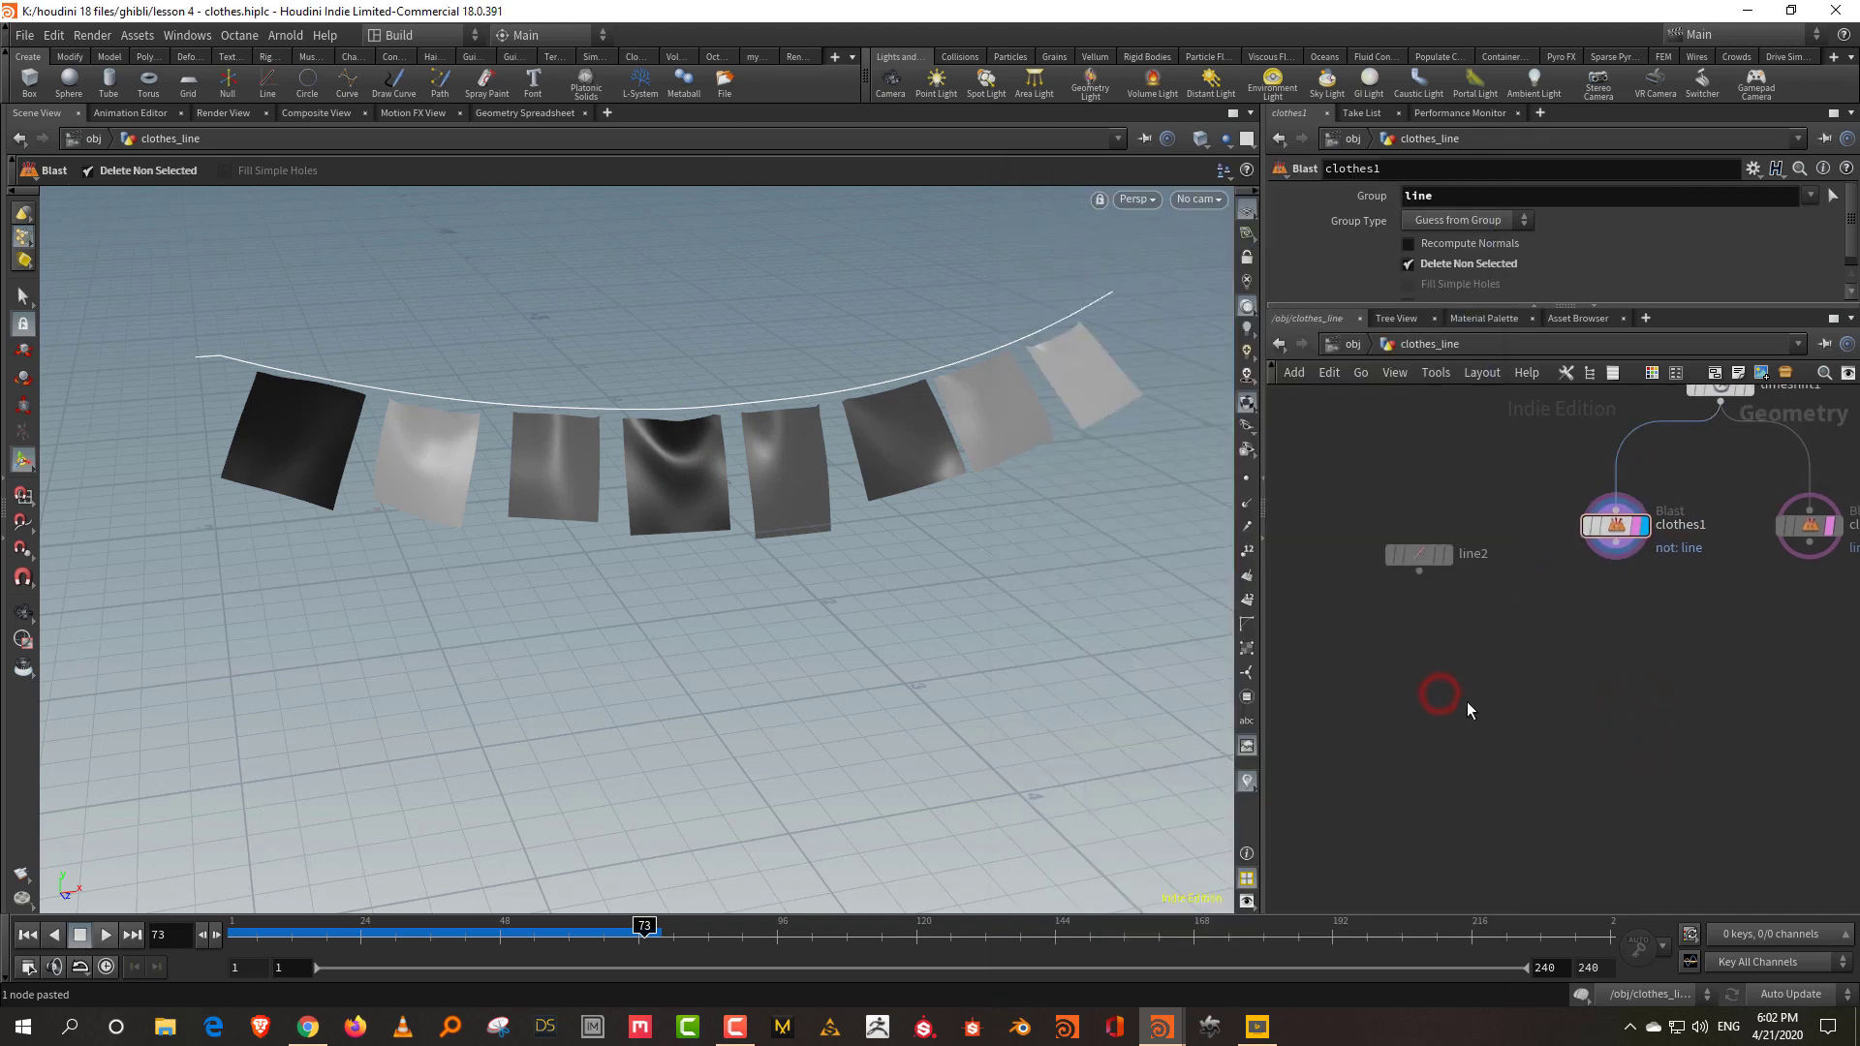
key("Tab")
type("c")
mouse_move(1465, 706)
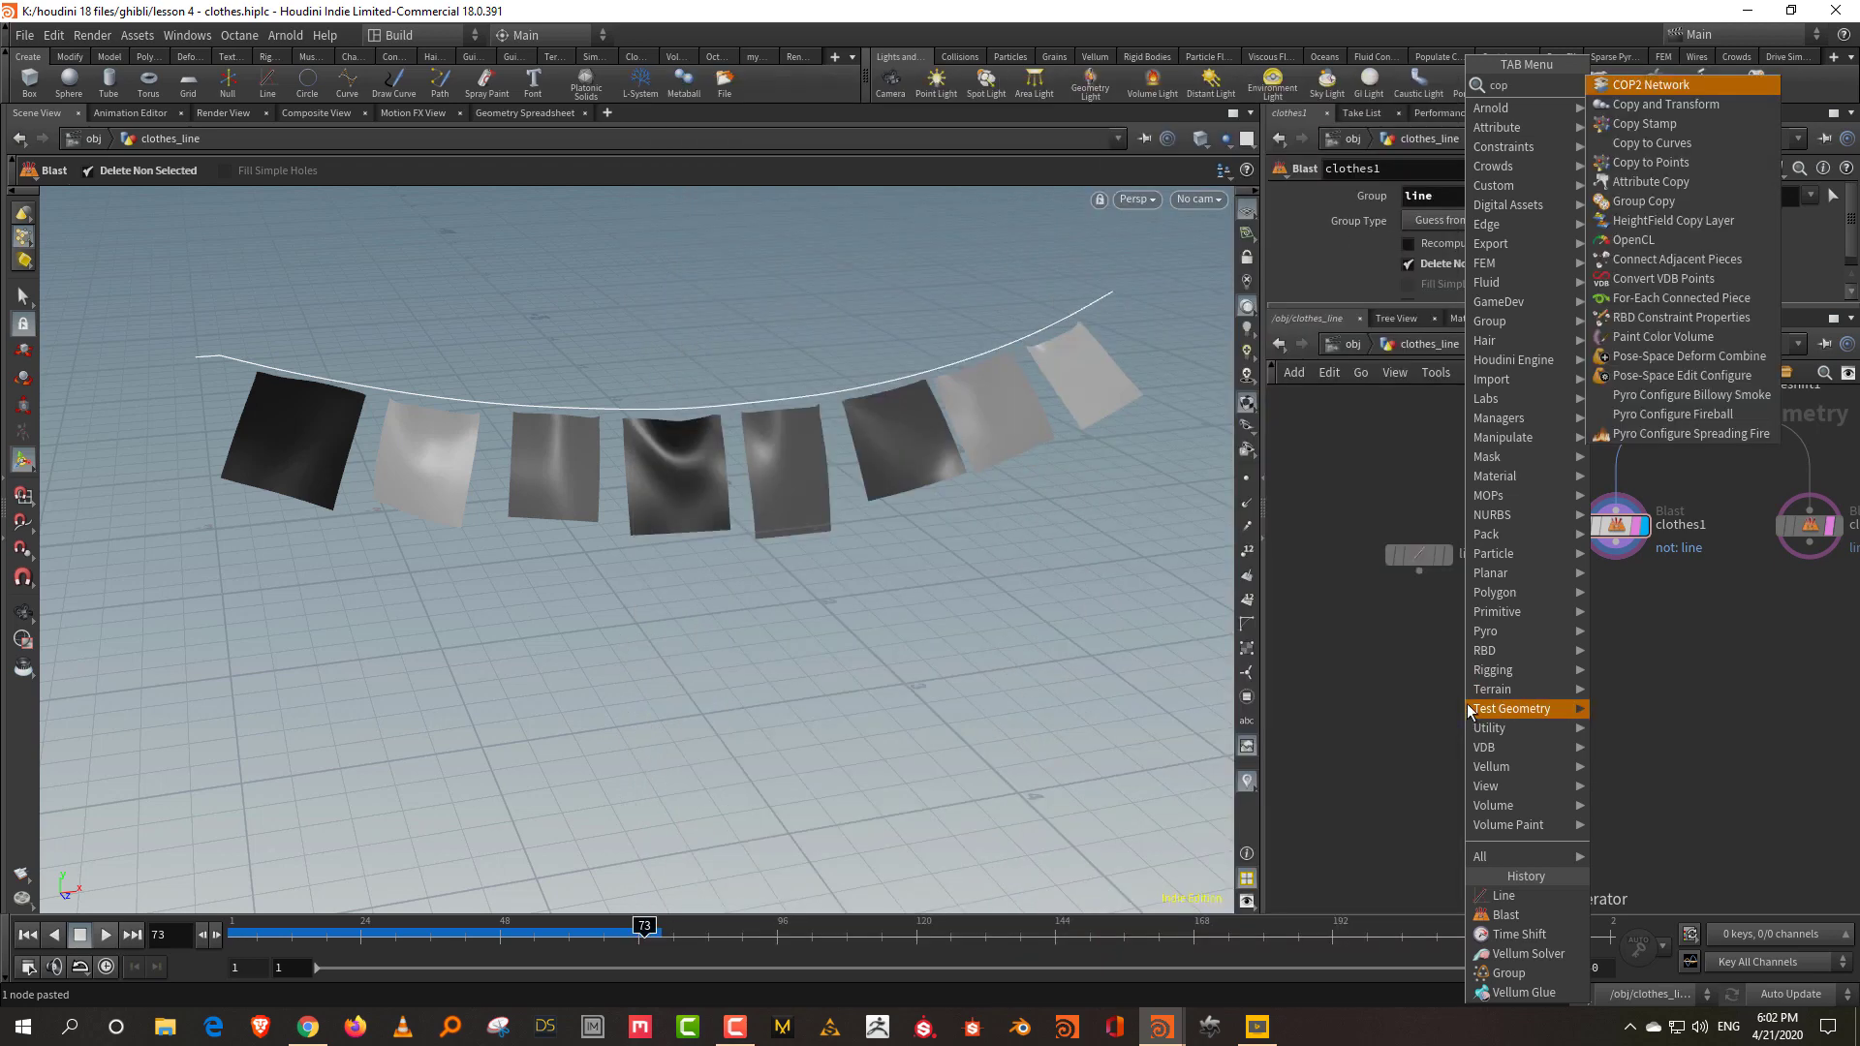
left_click(1683, 145)
left_click(1534, 705)
left_click_drag(1419, 572, 1521, 690)
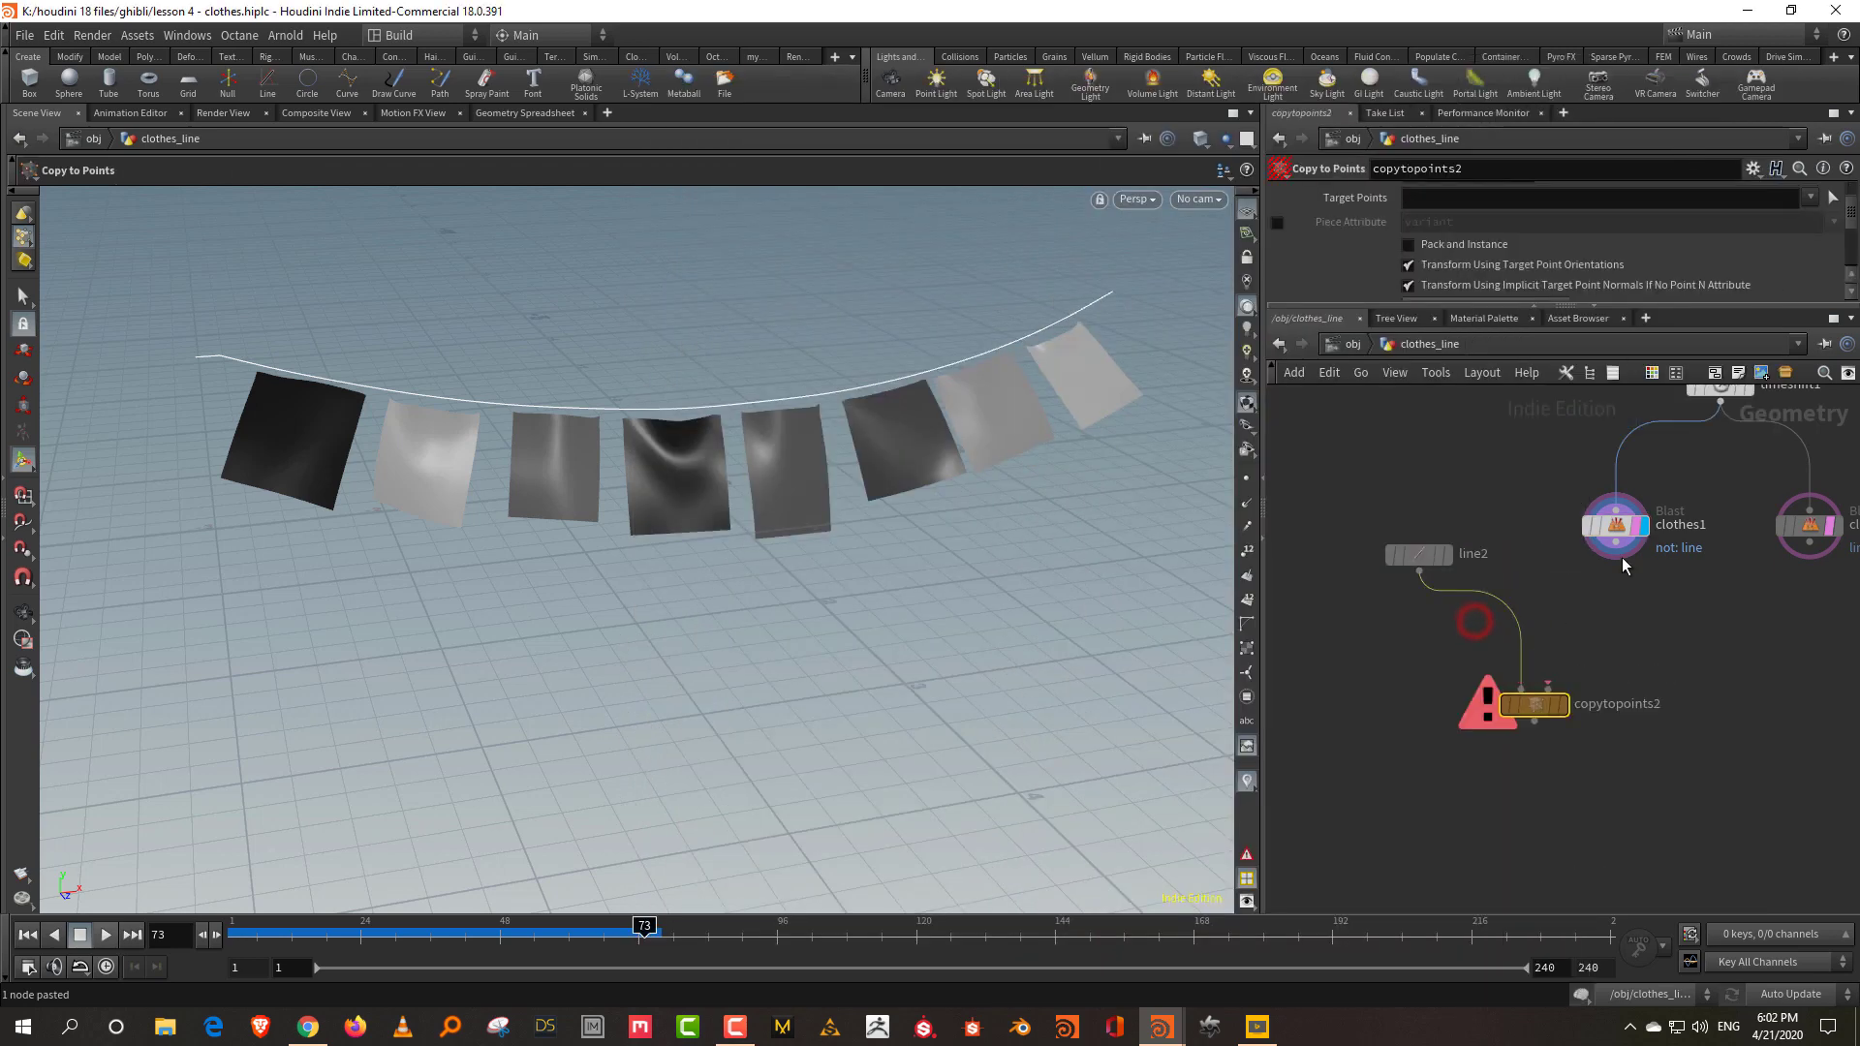
left_click_drag(1615, 560, 1562, 659)
Display copytopoints2 and limit its Target Points to the ends group.
left_click(1563, 705)
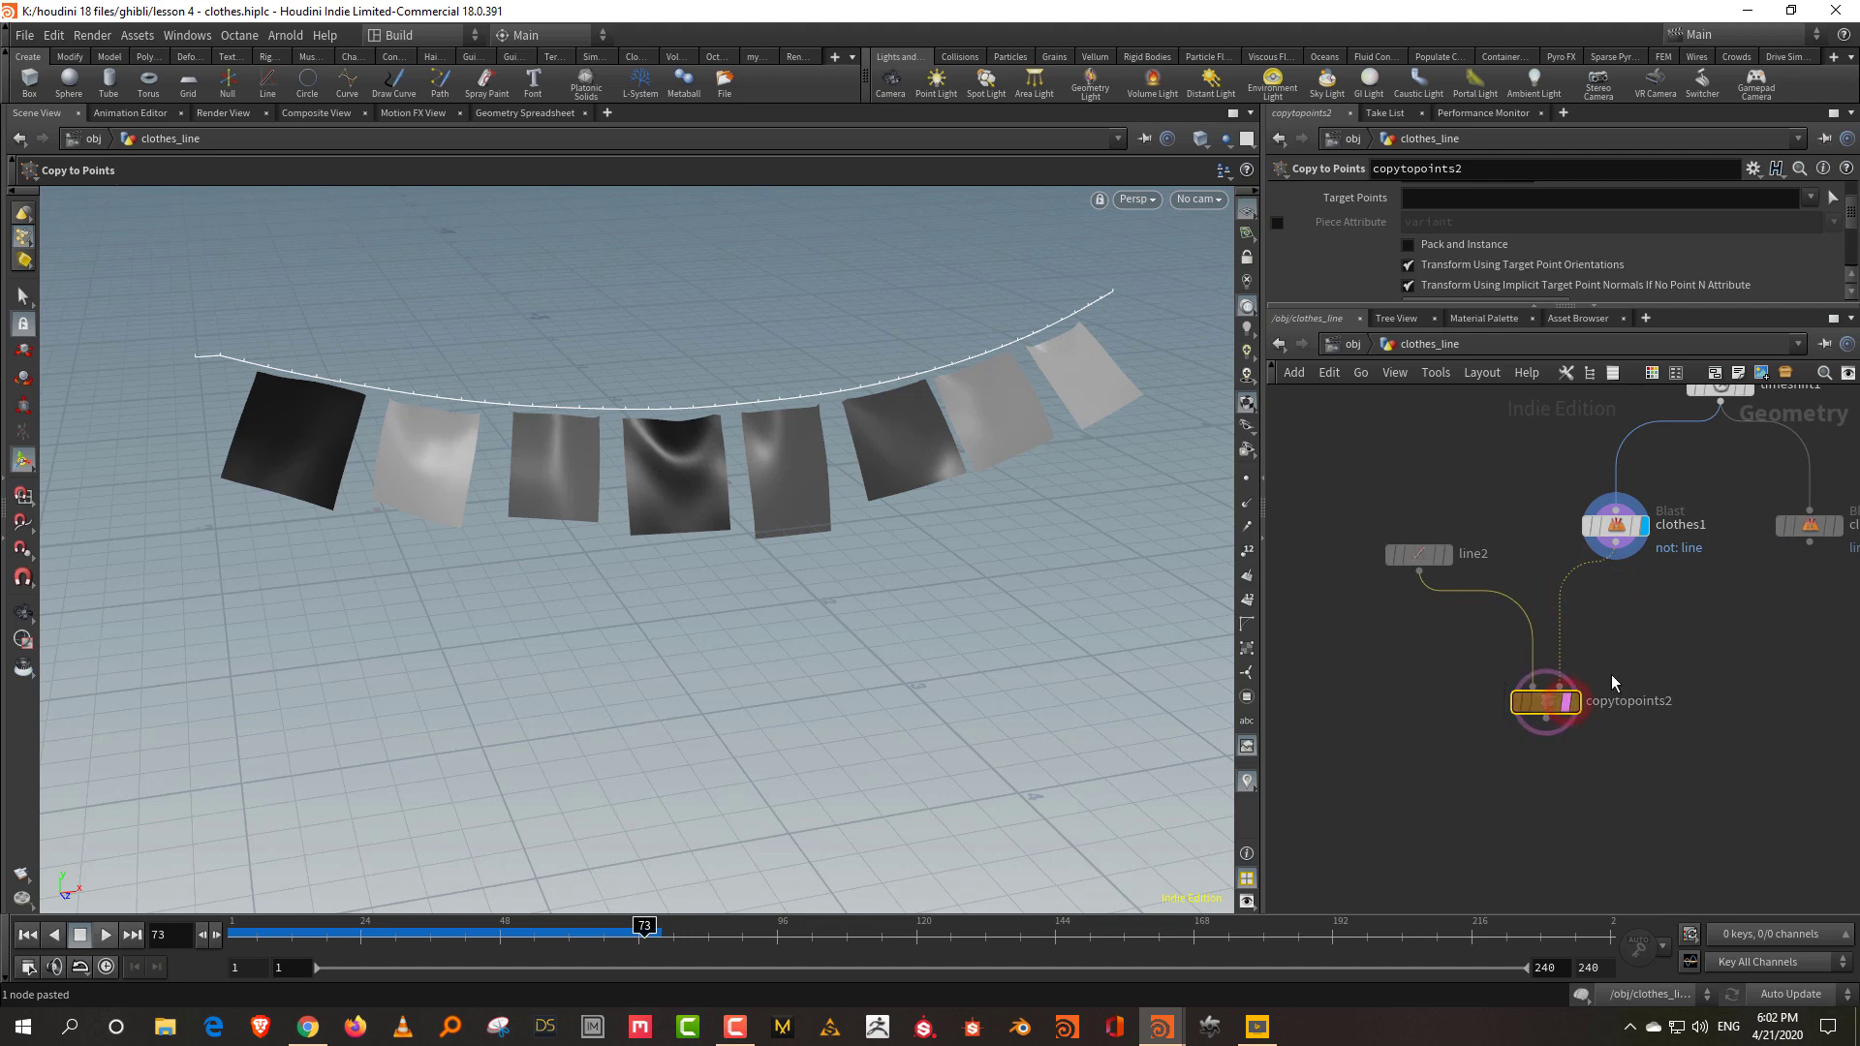
left_click(1809, 196)
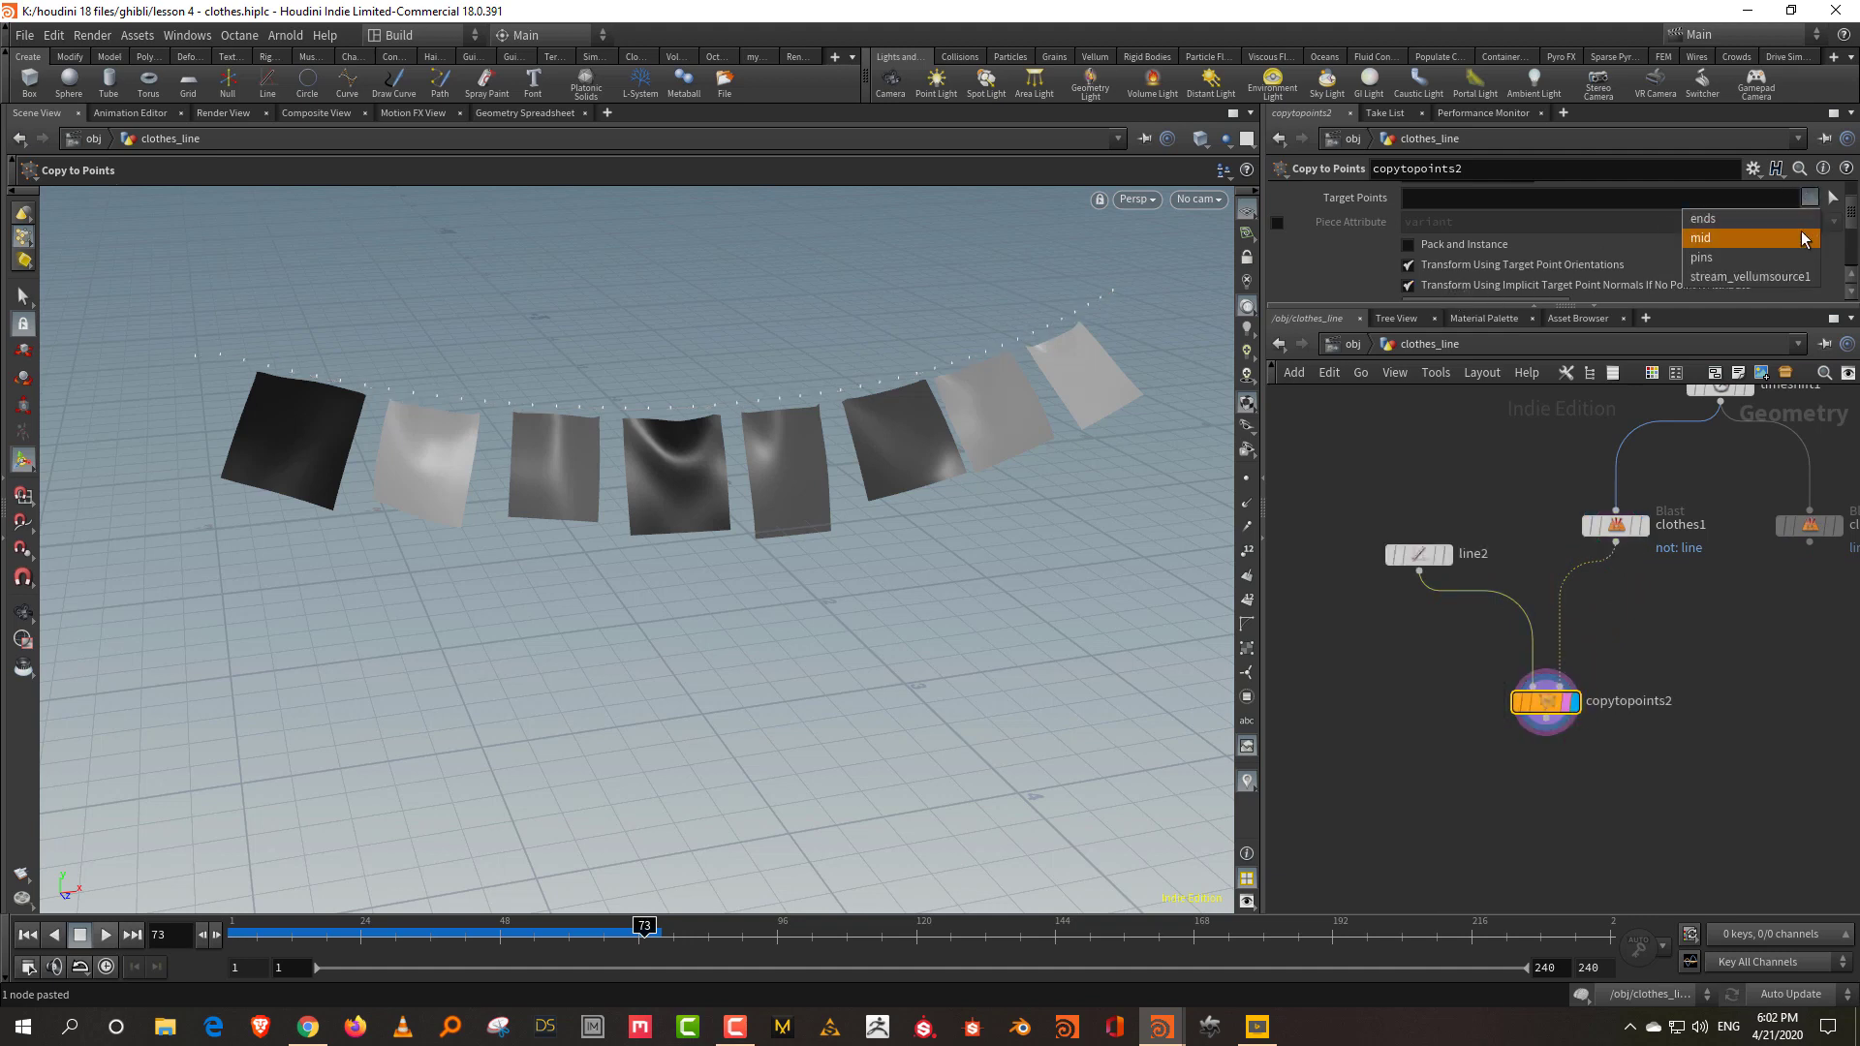
left_click(1797, 213)
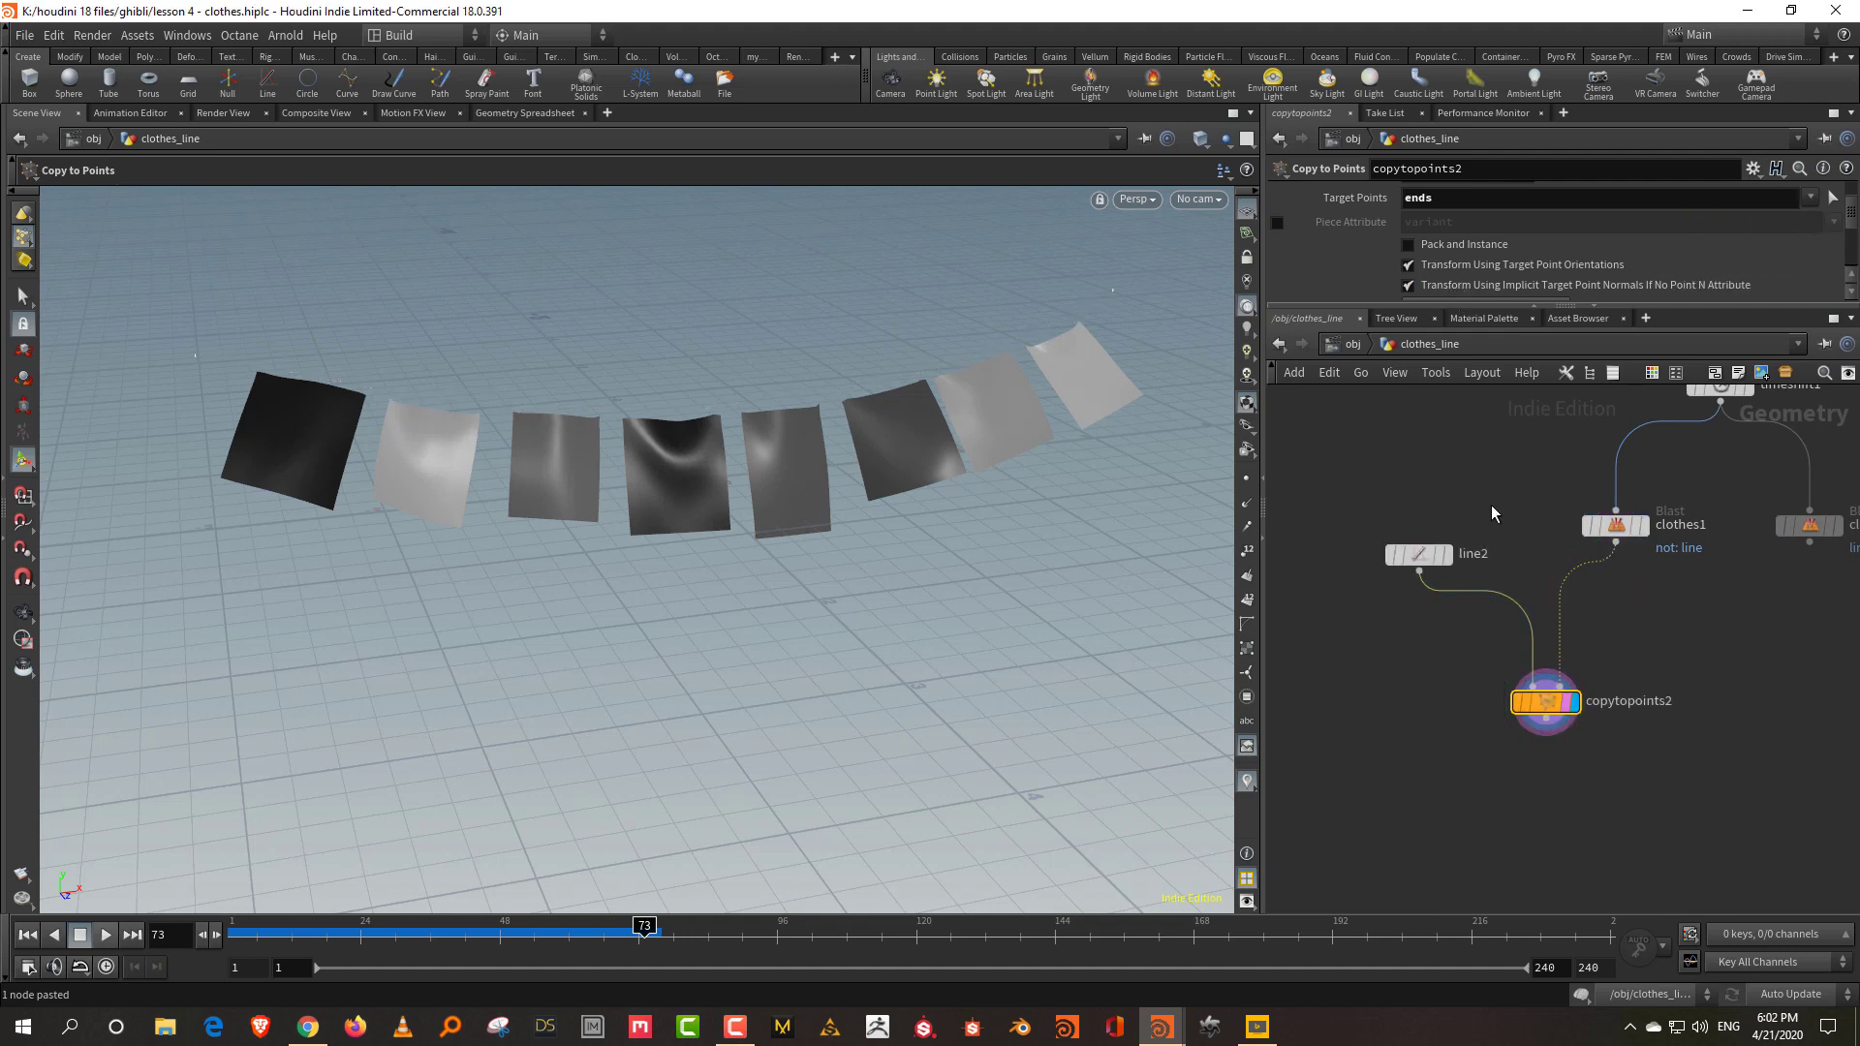
Select line2 to check its settings and open the node info of clothes1.
left_click_drag(1470, 535, 1365, 605)
key("Escape")
left_click_drag(1114, 373, 1076, 378)
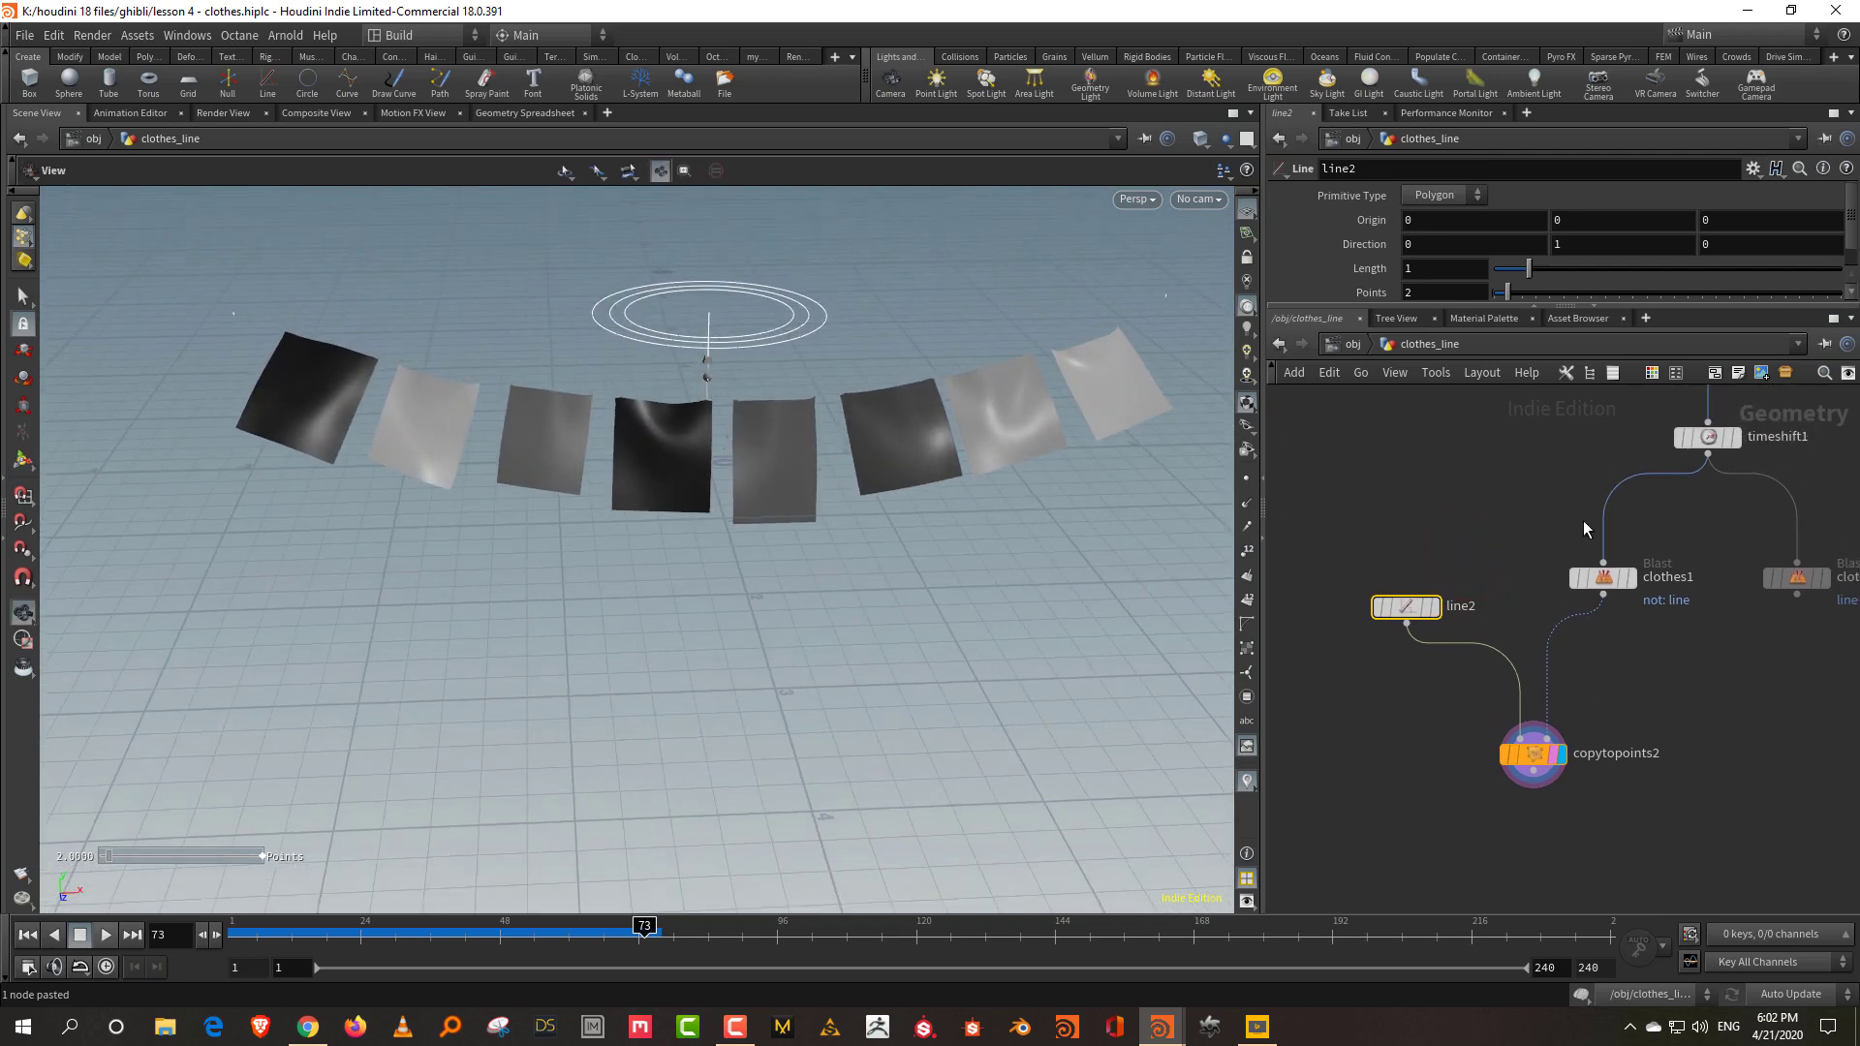
left_click(1604, 578)
left_click(1557, 579)
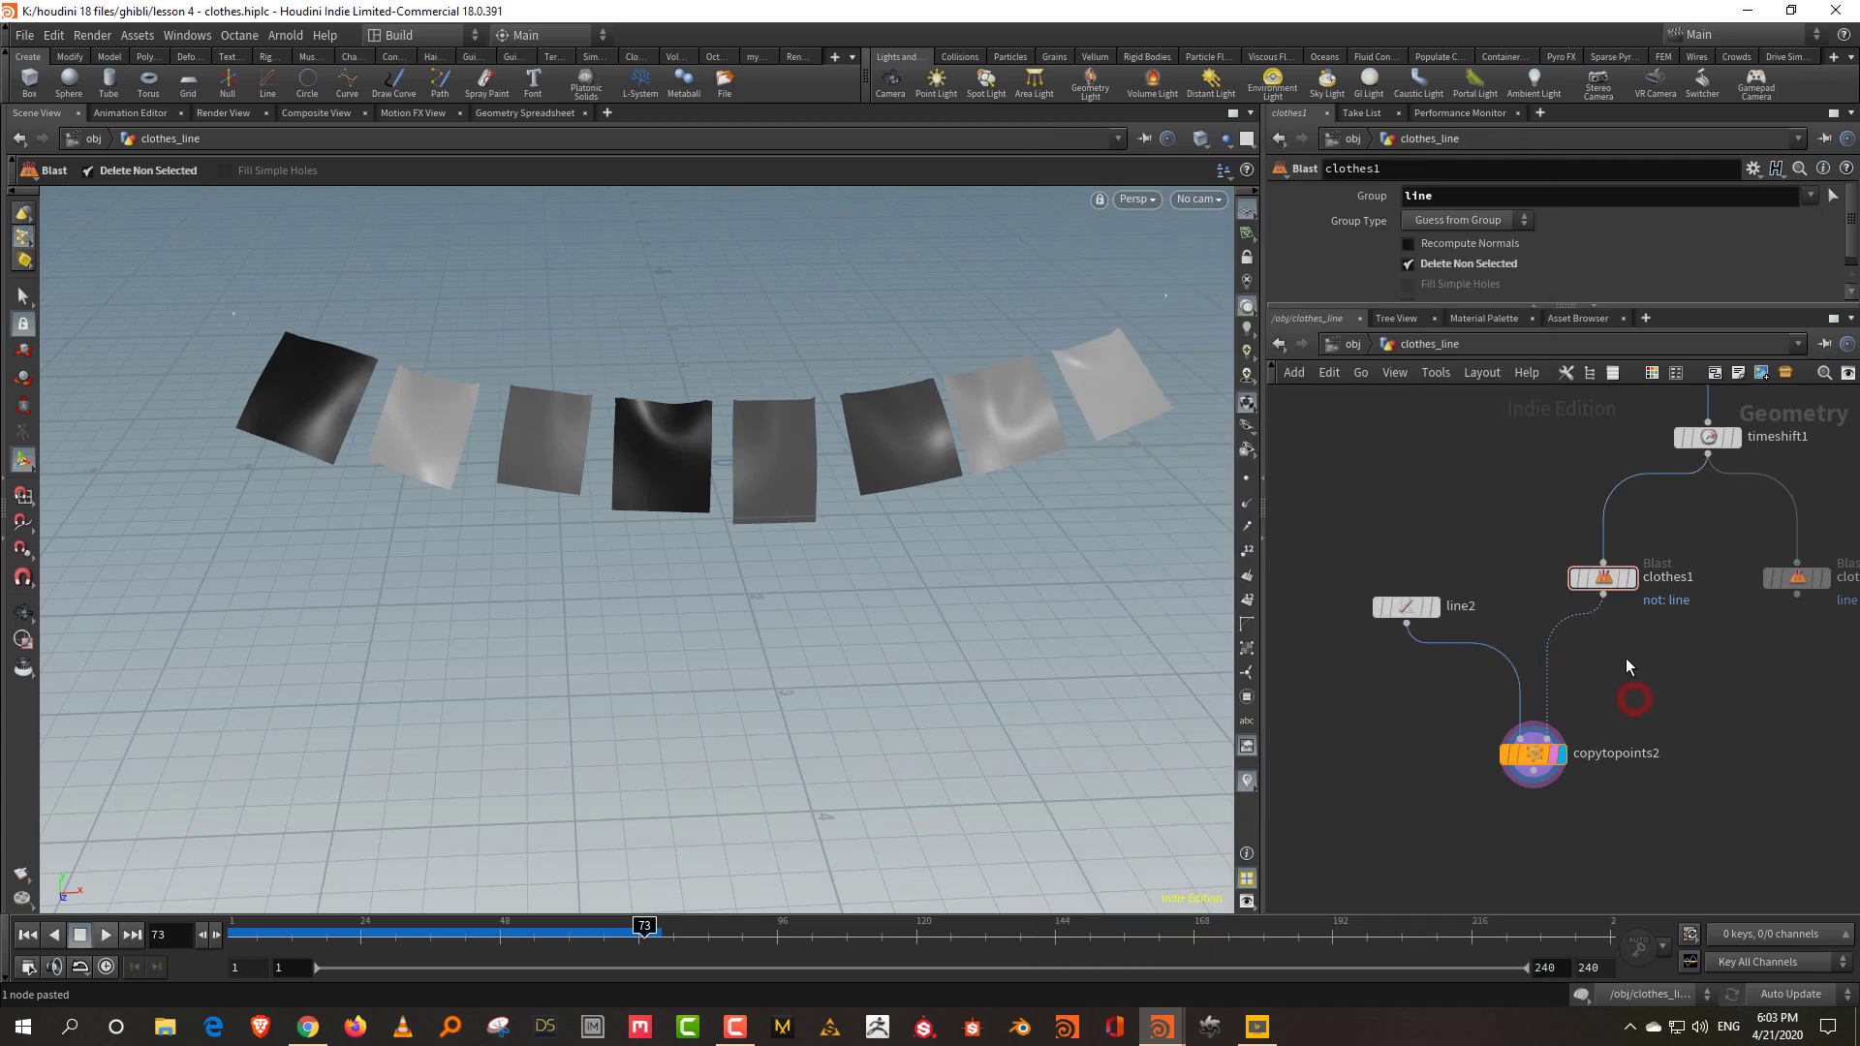
Insert an Attribute Delete node between clothes1 and copytopoints2.
key("Tab")
mouse_move(1657, 476)
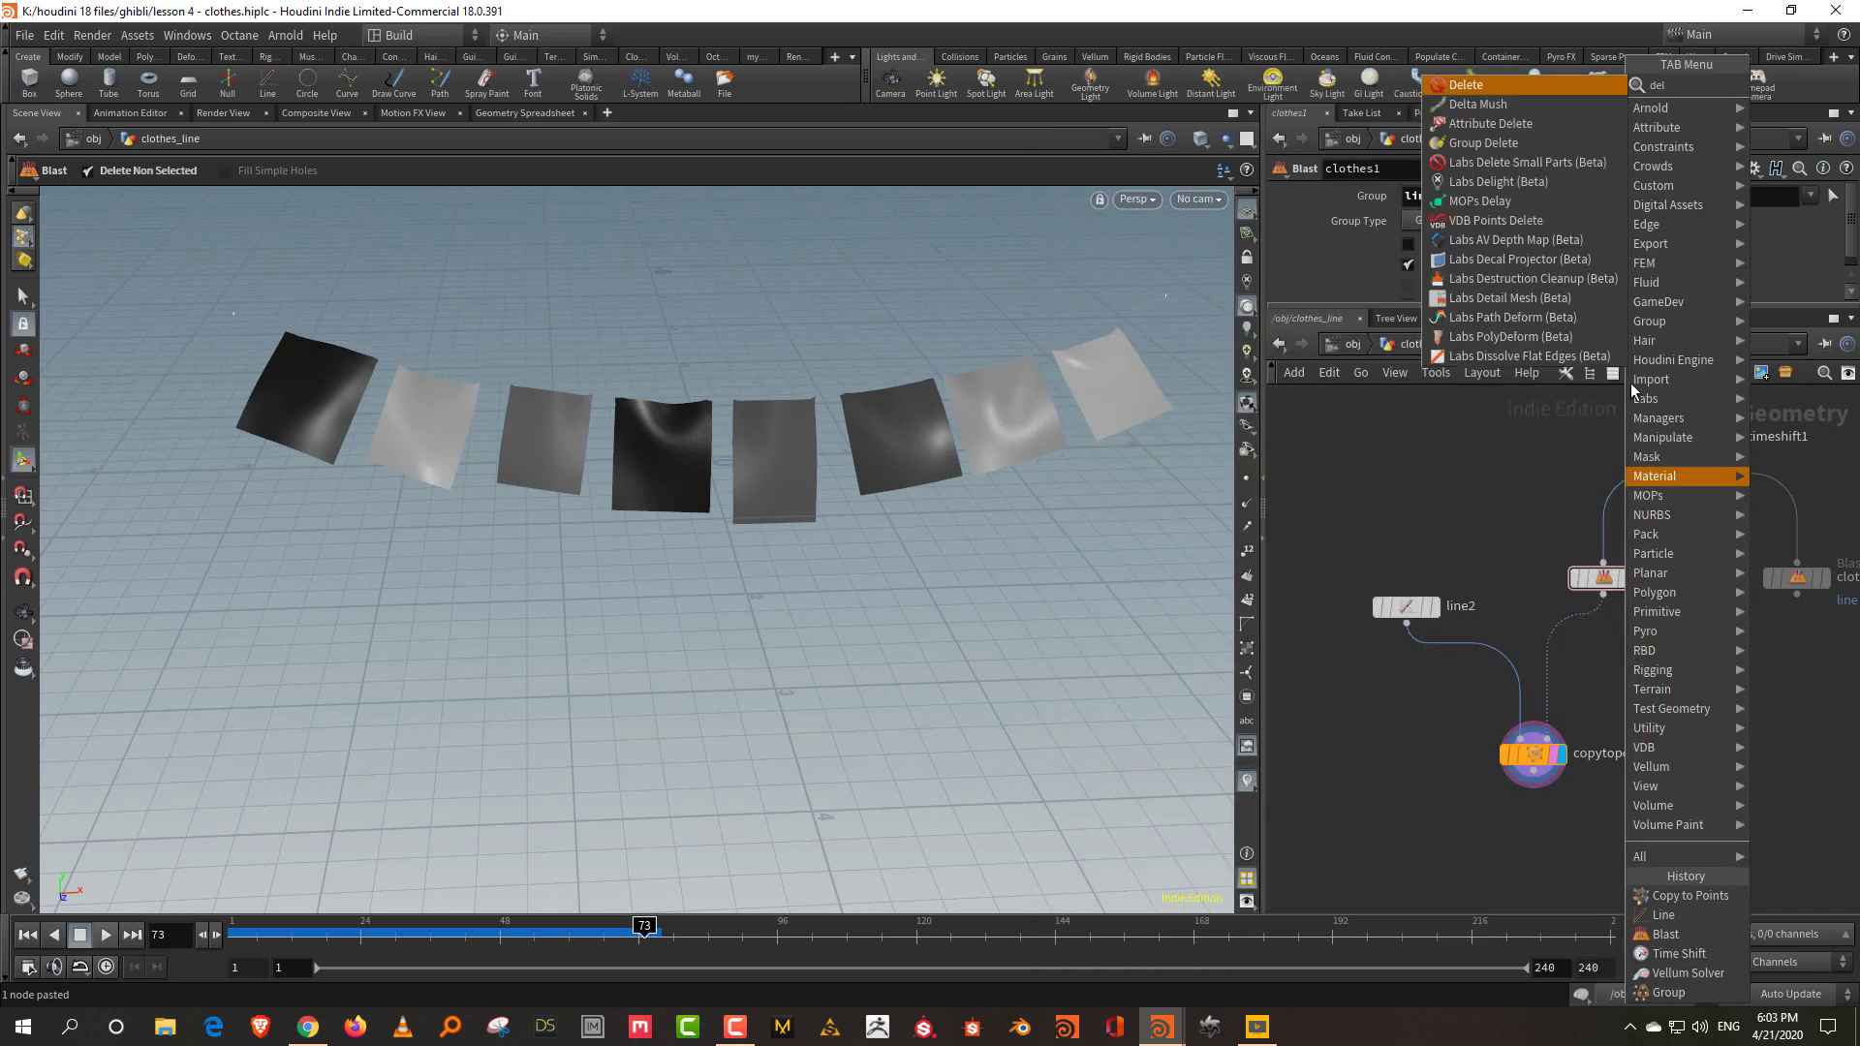
left_click(1512, 140)
left_click(1581, 665)
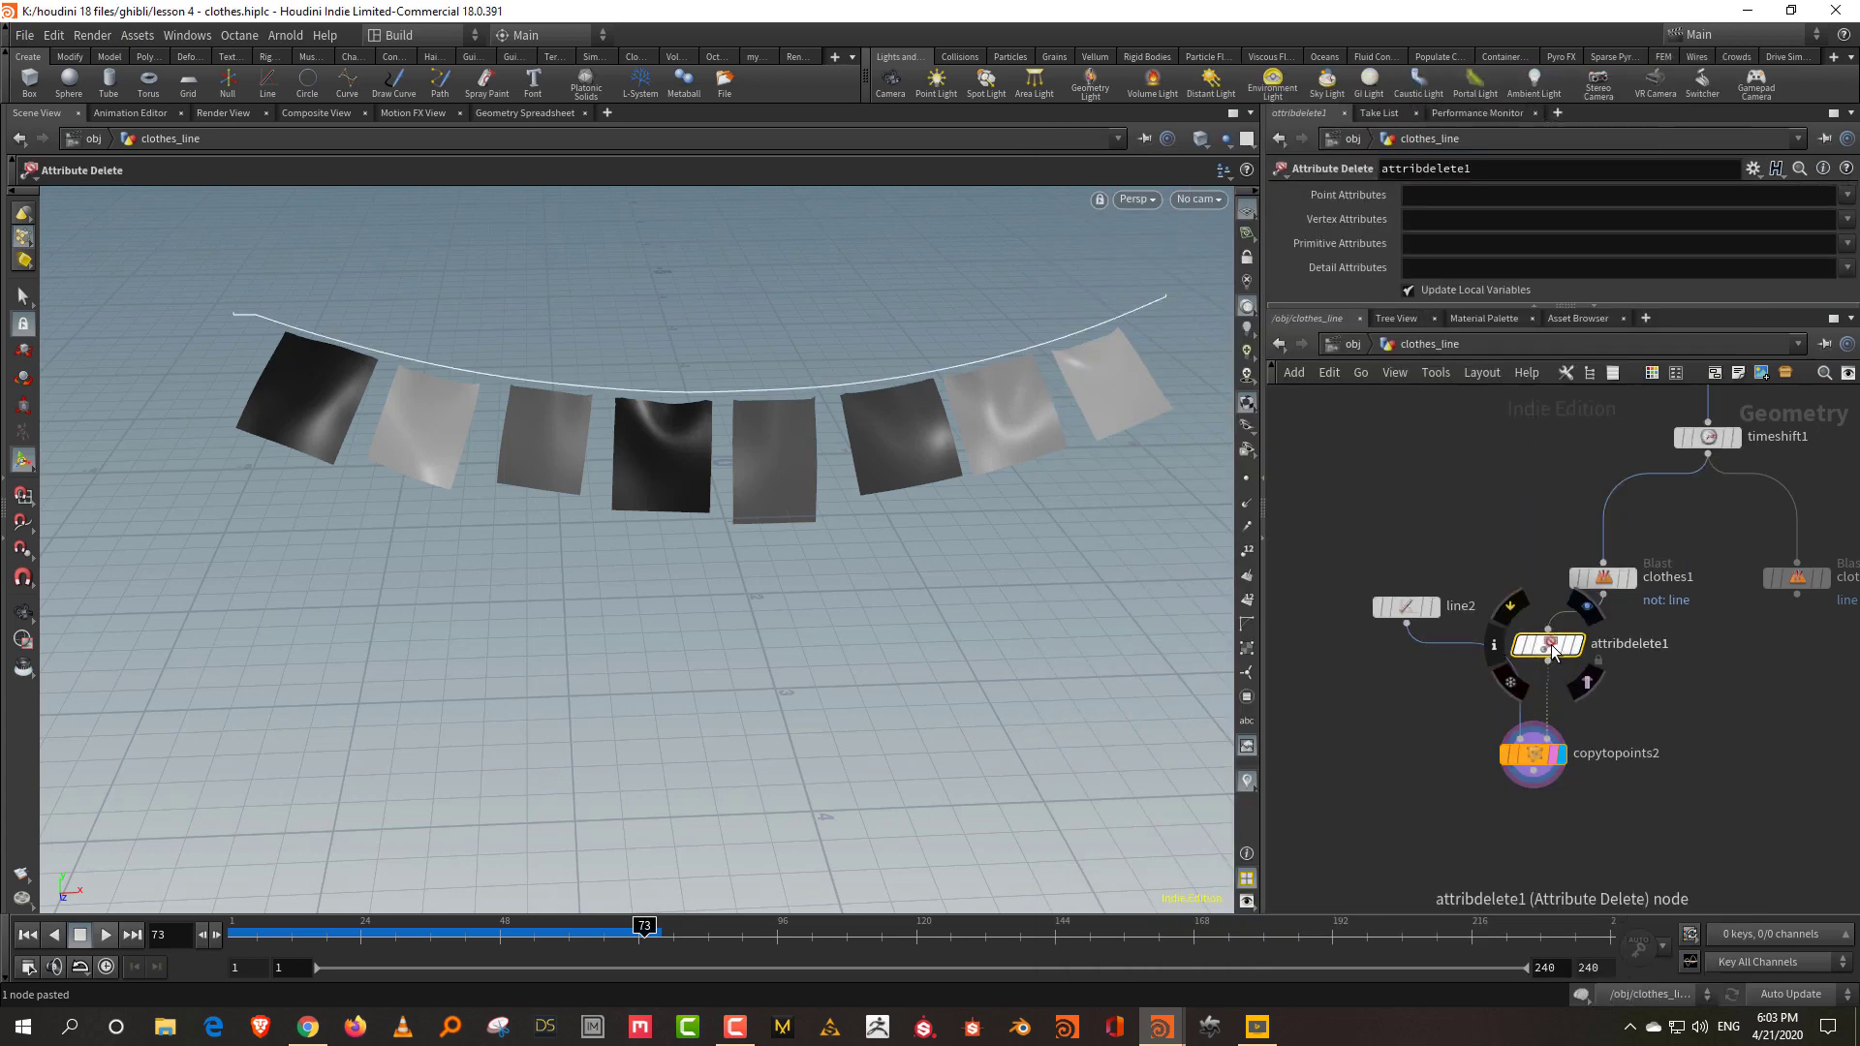
Set the Point, Vertex and Primitive Attributes of attribdelete1 to *.
left_click(1531, 198)
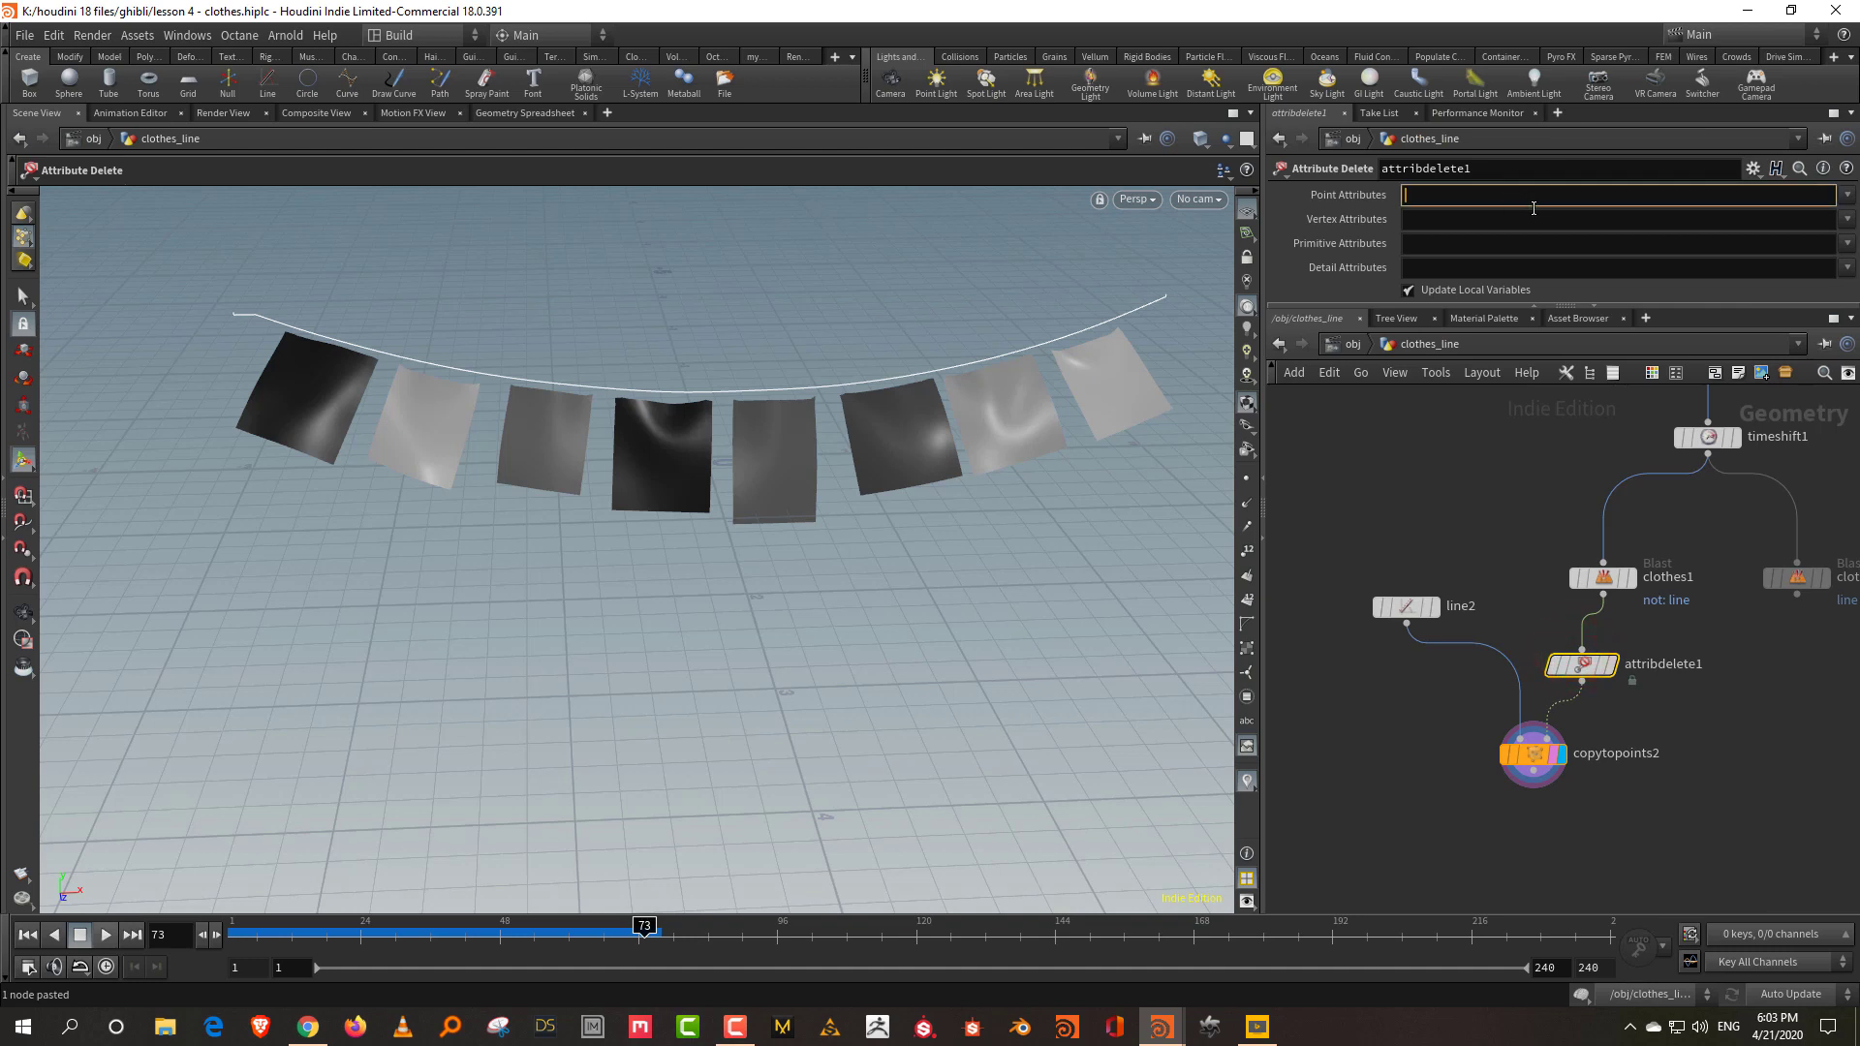
key("Tab")
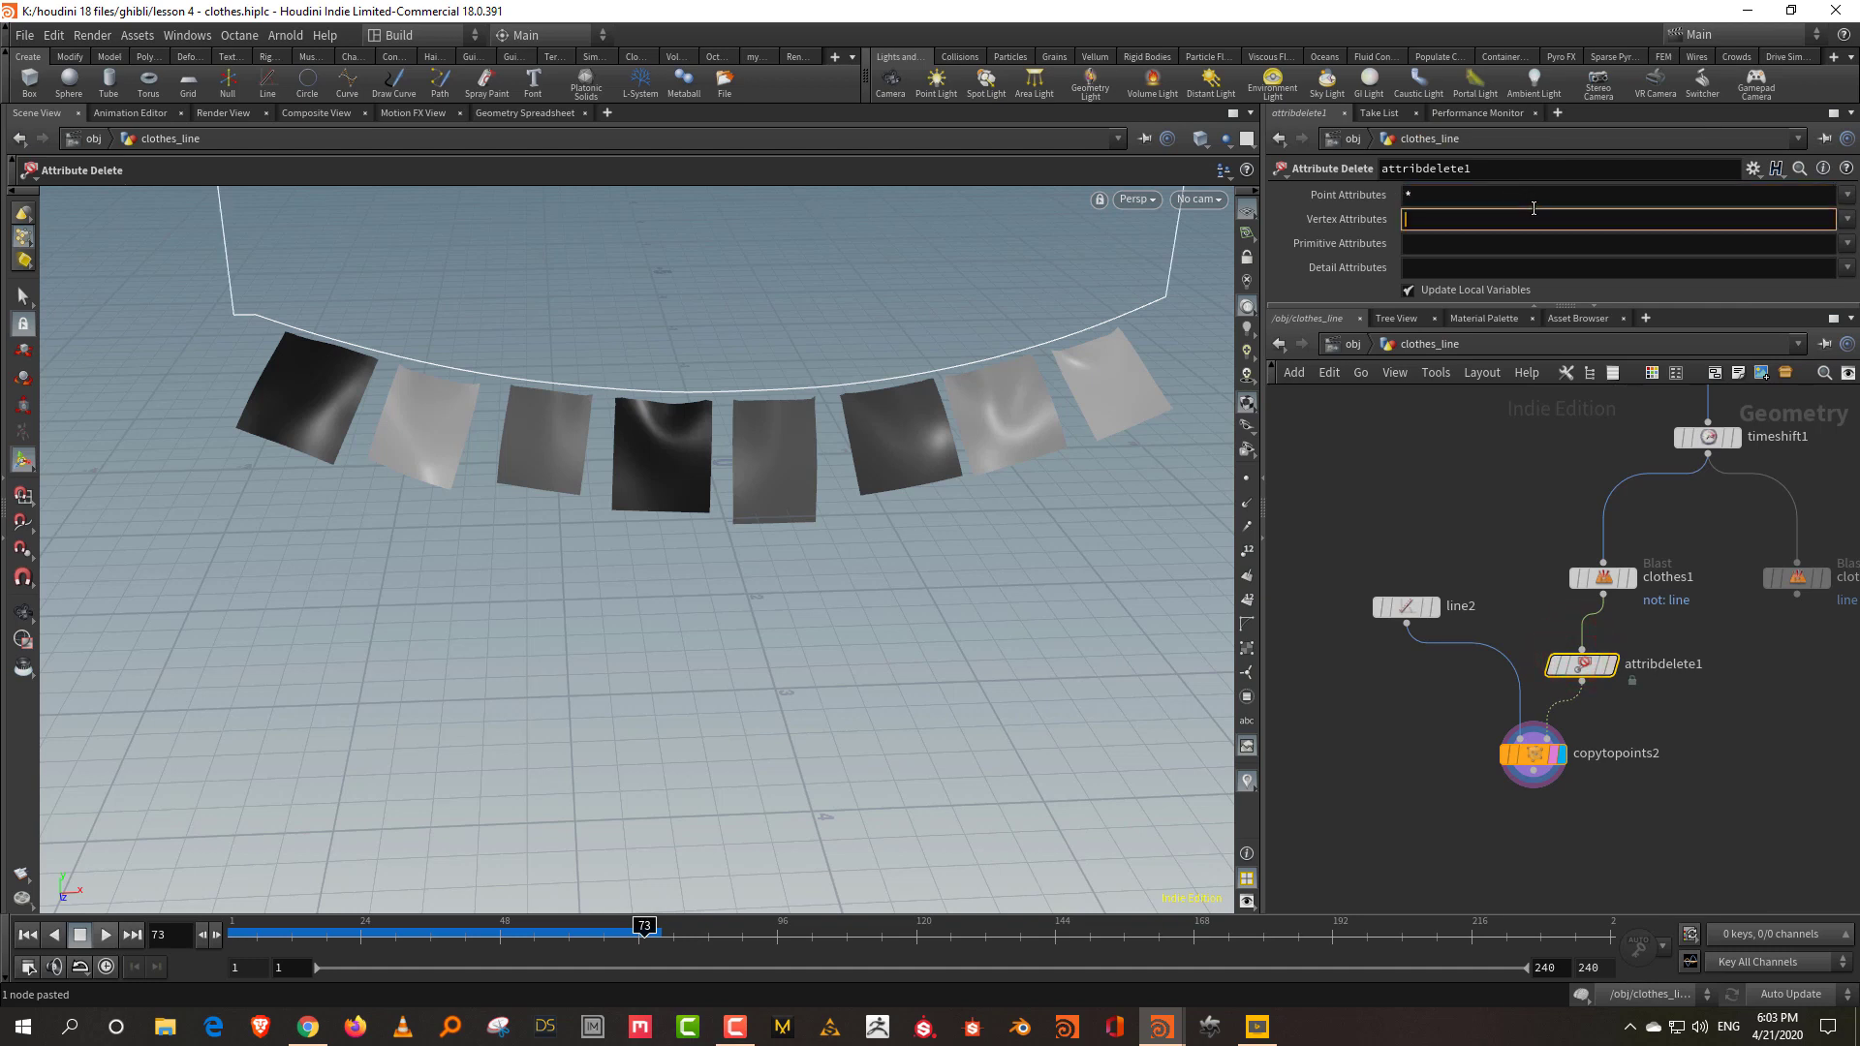
type("*")
key("Return")
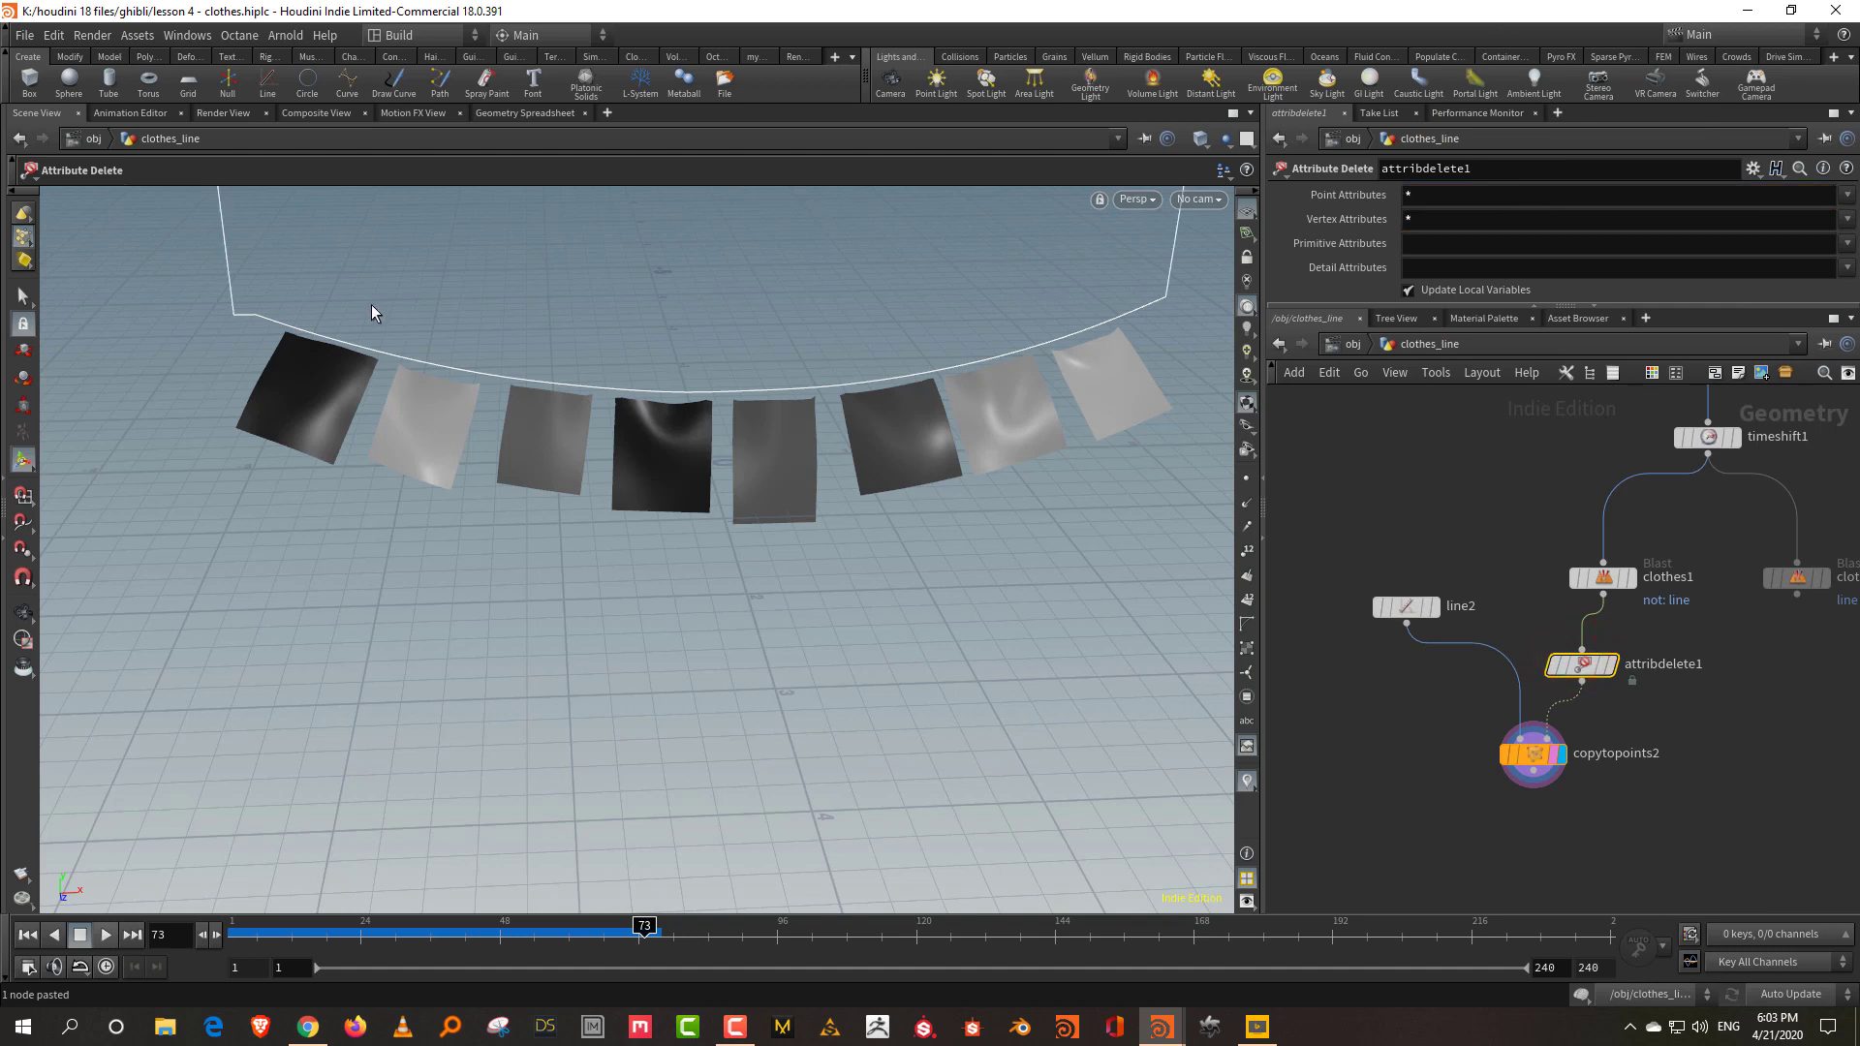
left_click(1471, 245)
type("*")
key("Return")
Paste a copy of the Attribute Delete node, wire it below the clothes Blast node and display it.
middle_click_drag(1654, 706, 1520, 732)
key("ctrl+v")
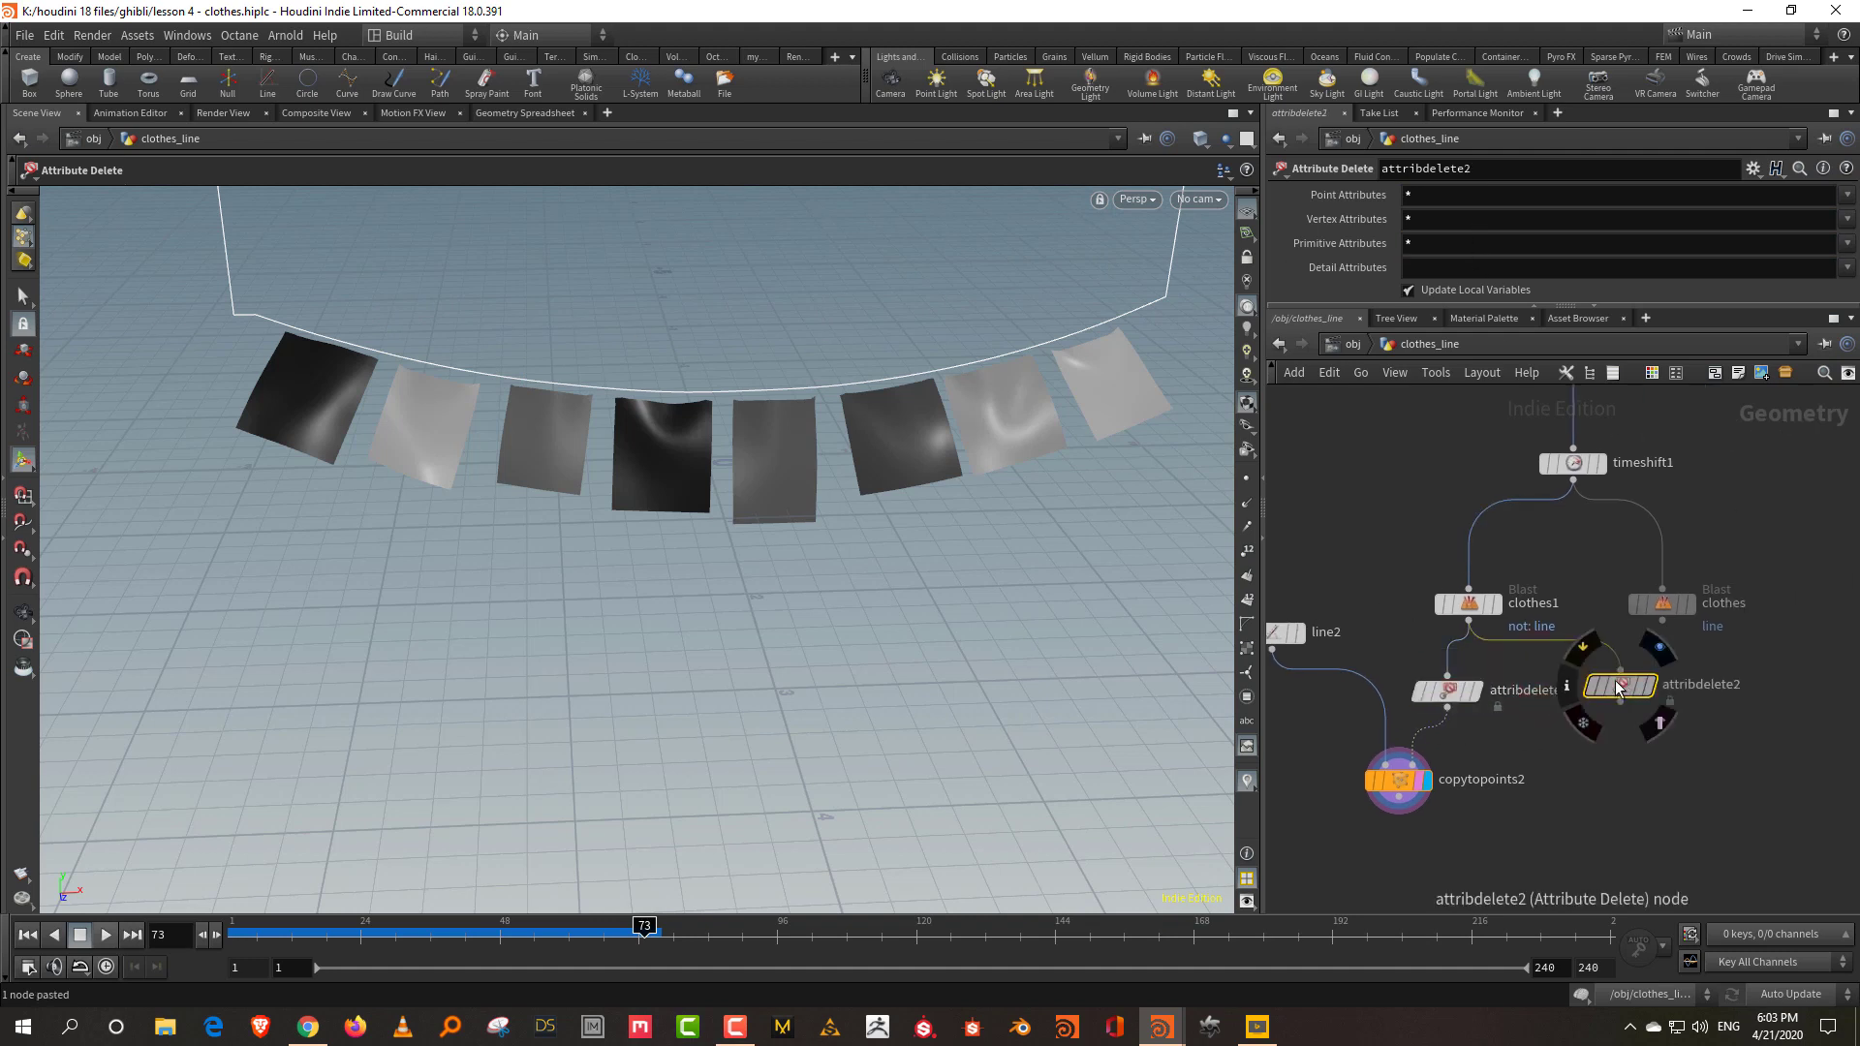
left_click_drag(1618, 688, 1667, 735)
left_click(1698, 734)
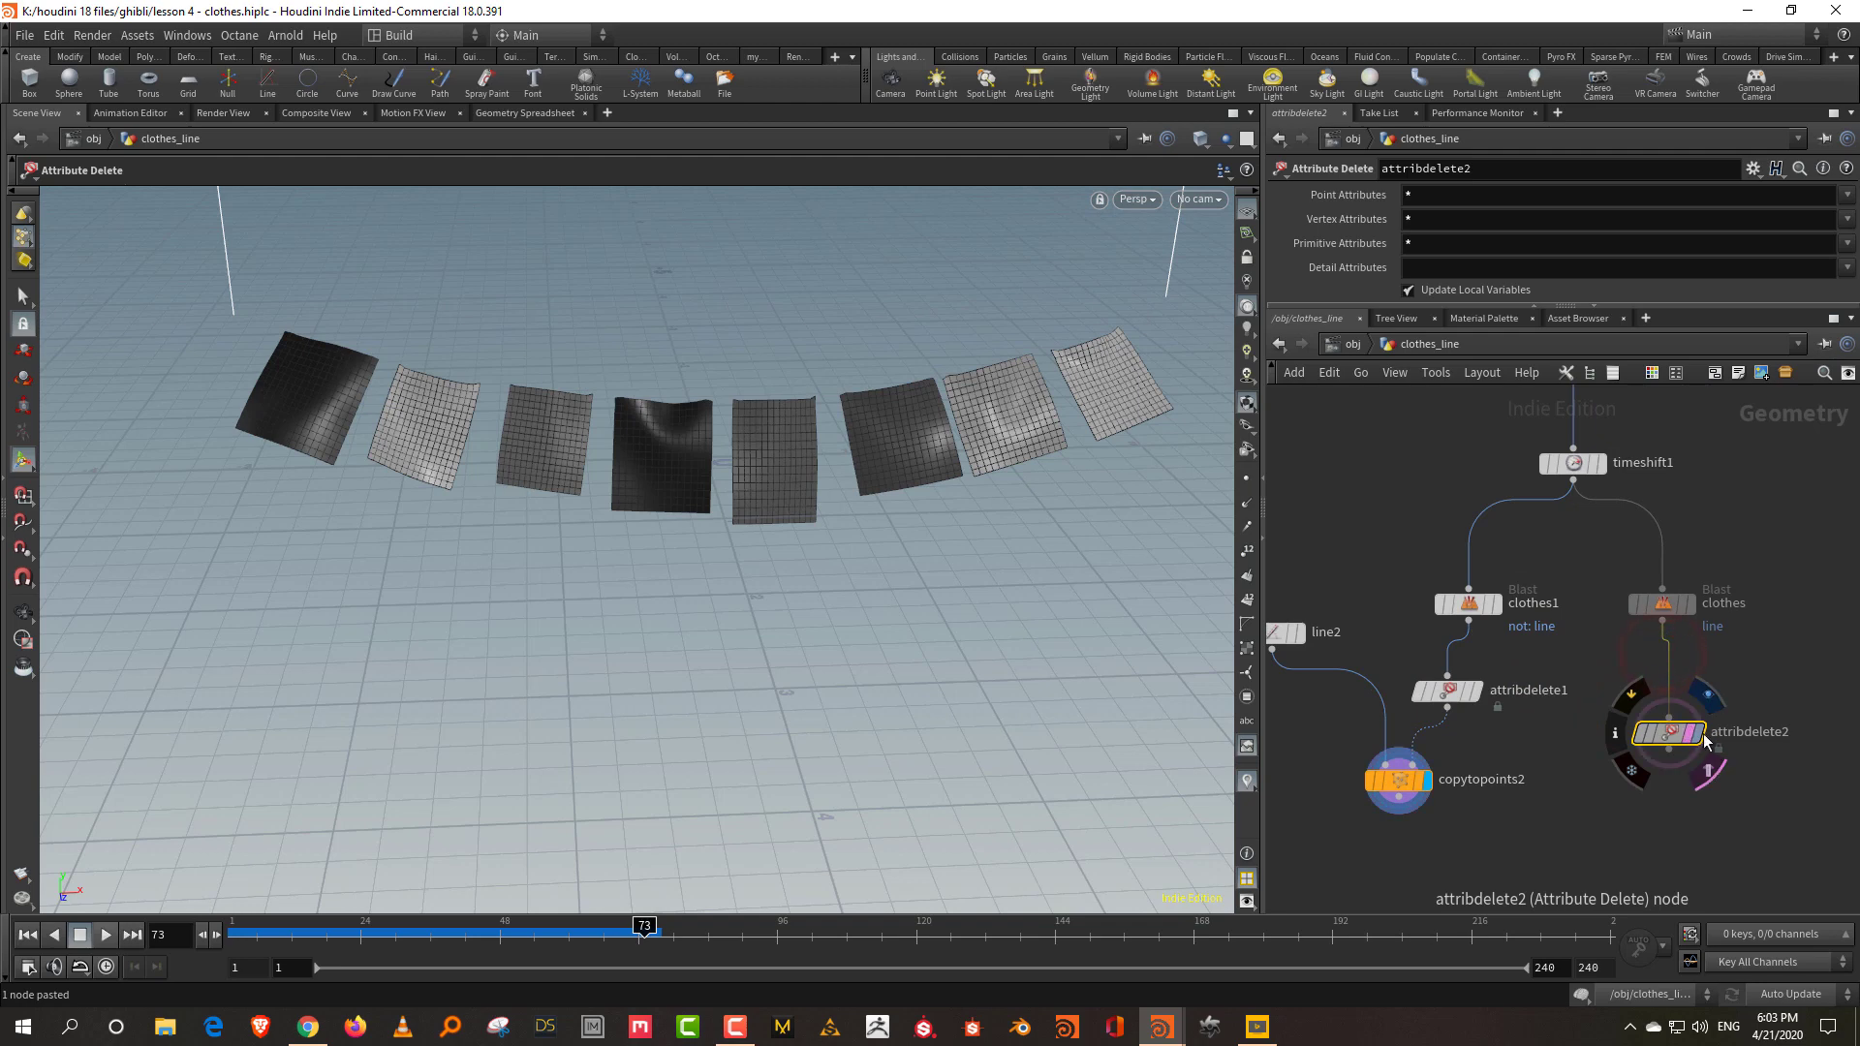
key("Up")
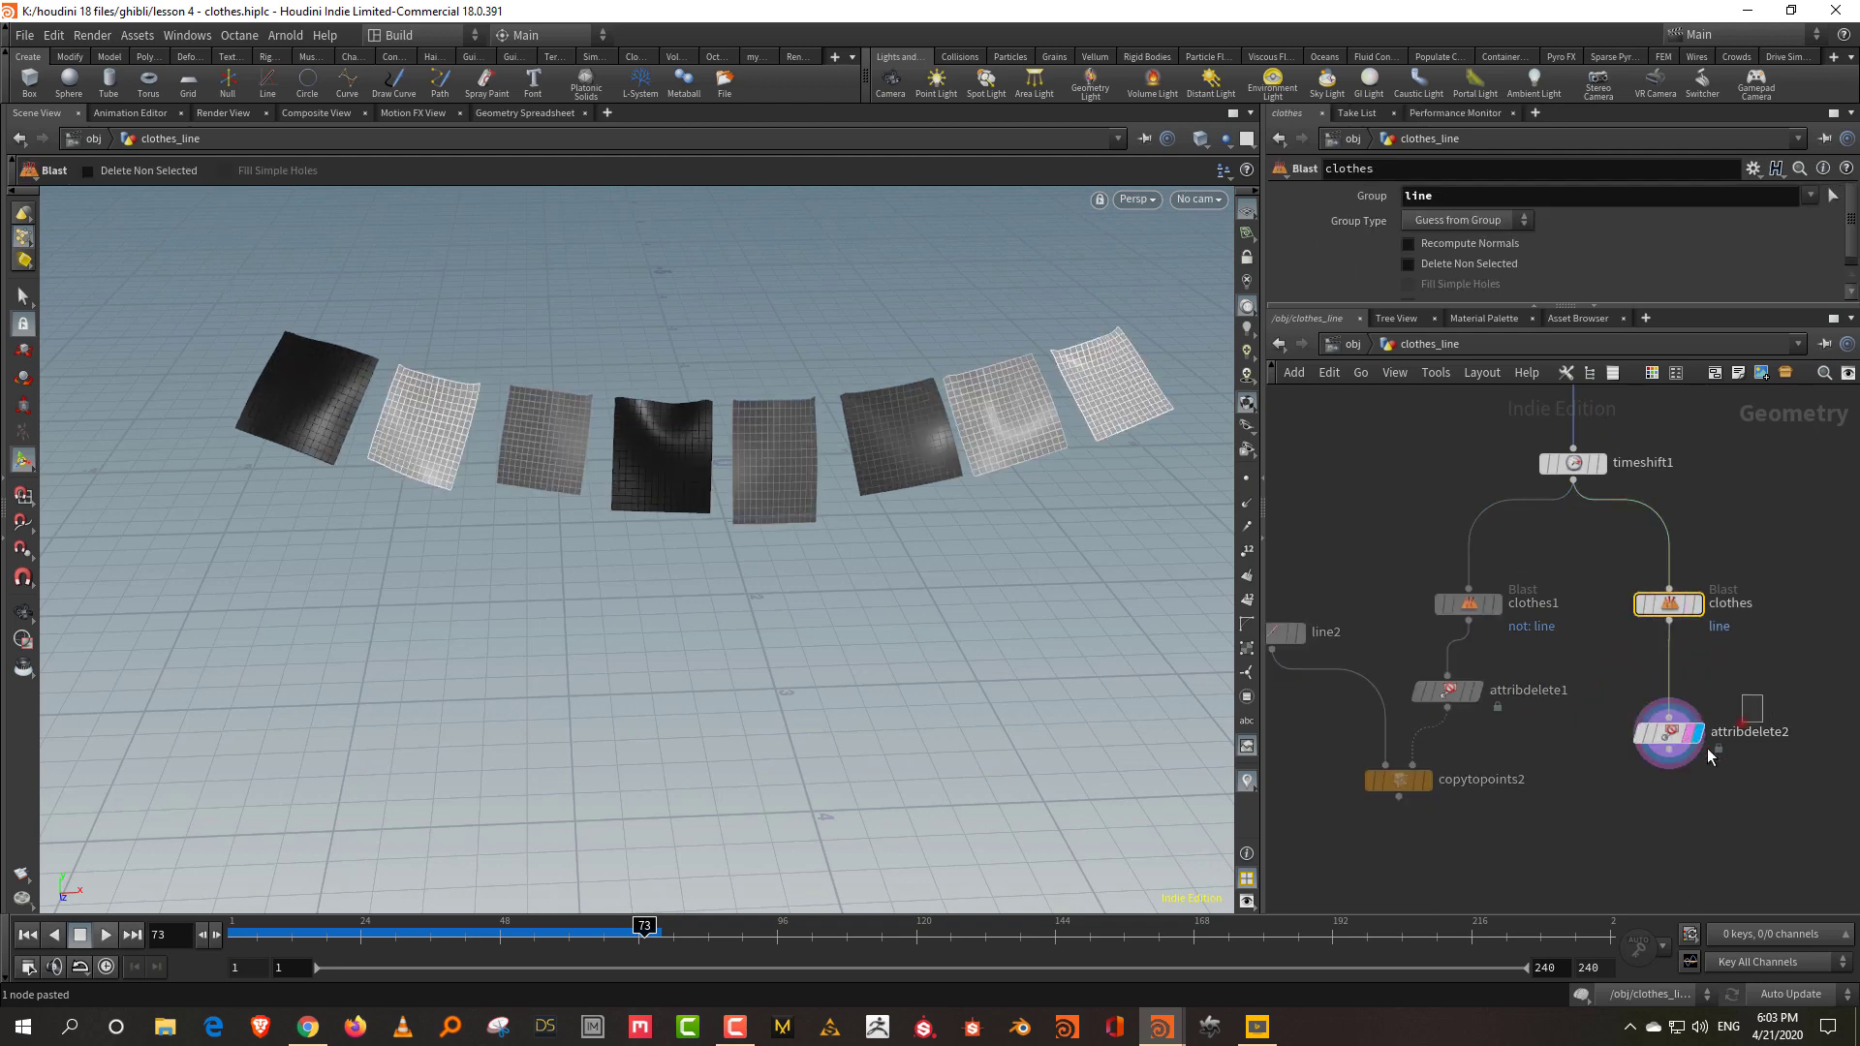
key("Down")
Set the Point Attributes of attribdelete2 to * ^Cd to keep the cloth colour.
left_click(1450, 197)
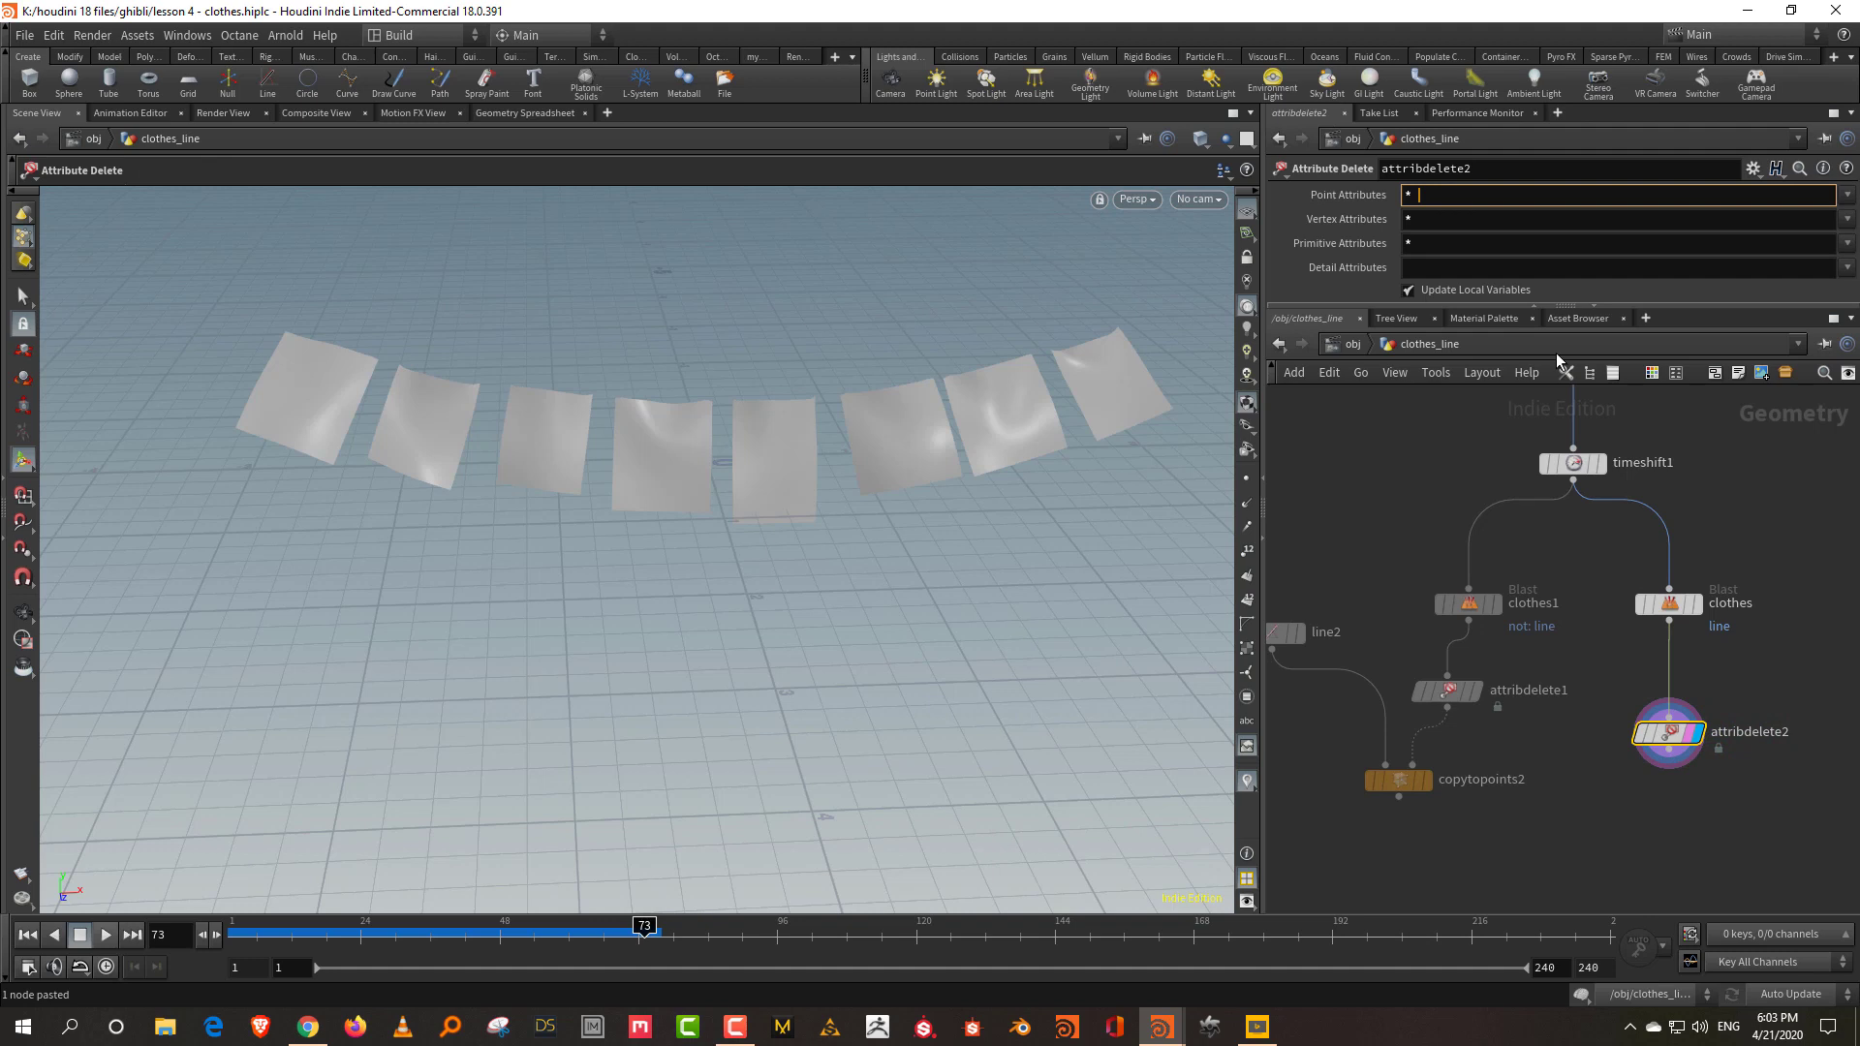
type("^Cd")
key("Return")
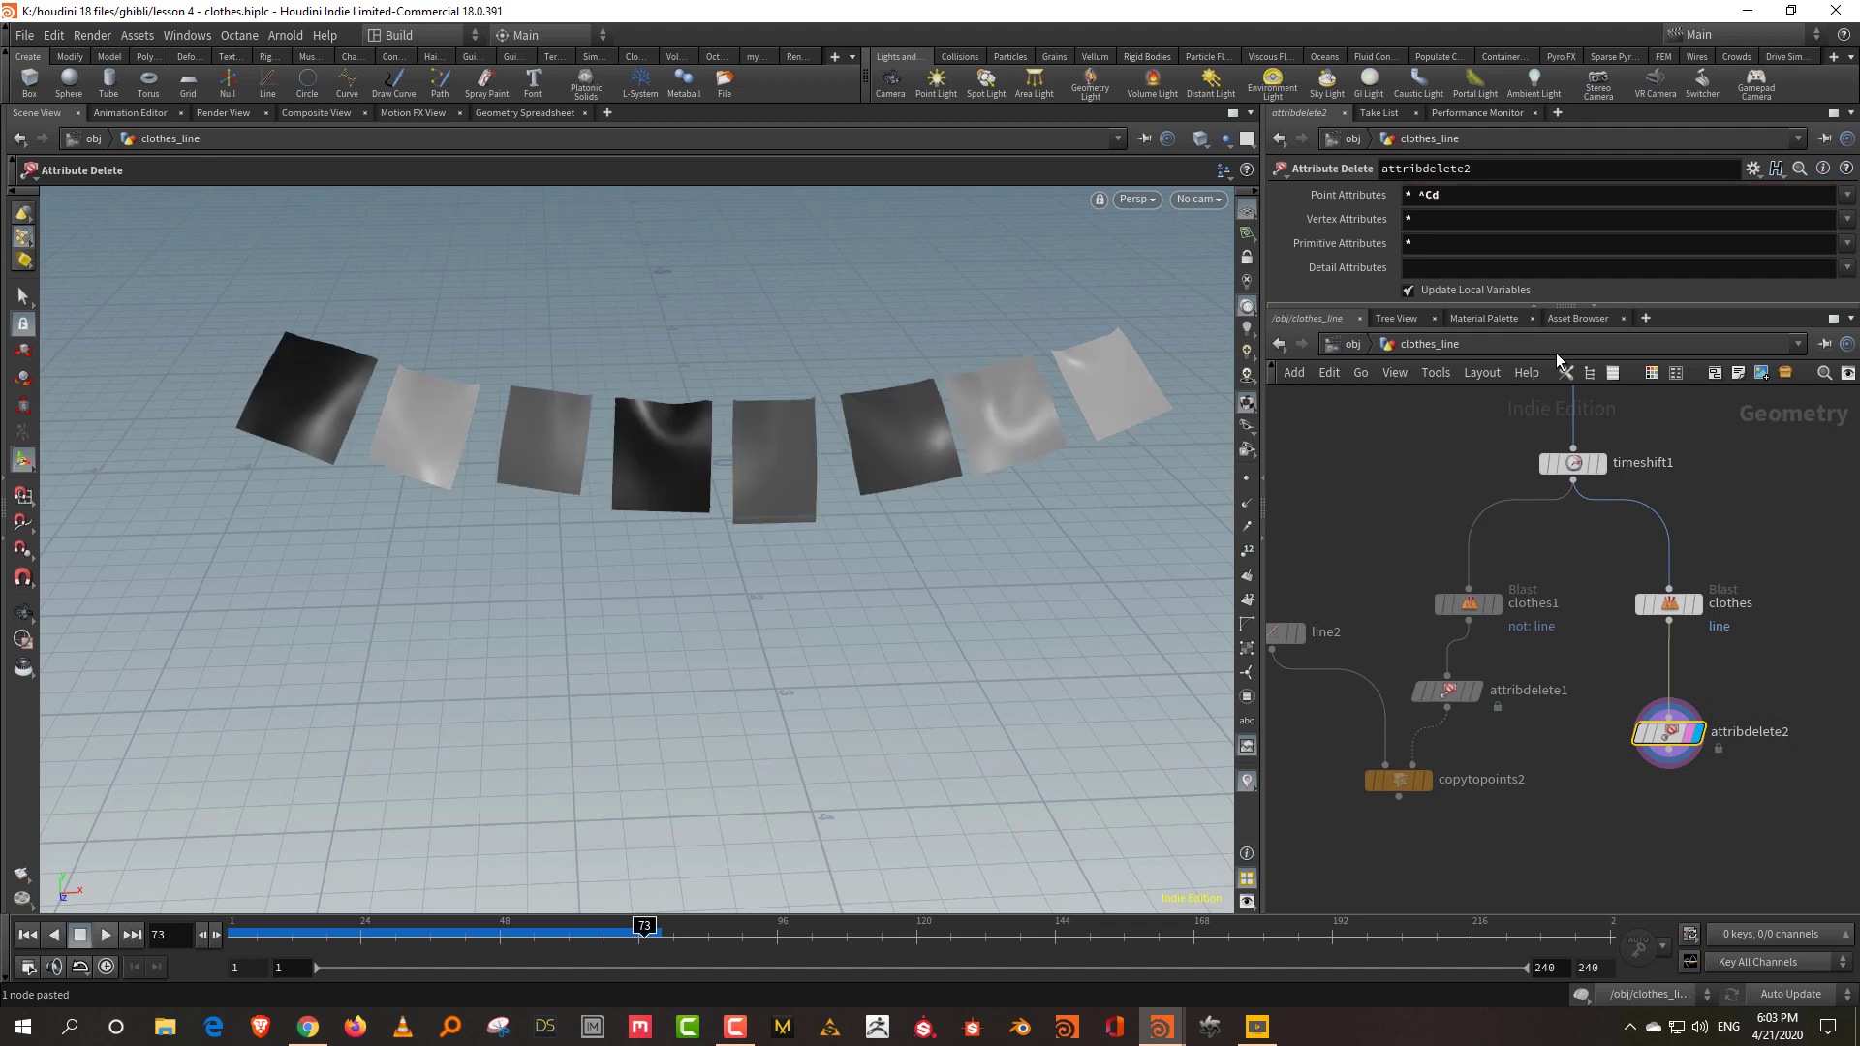
Display the copytopoints2 result and open the parameters of line2.
middle_click_drag(1550, 772, 1602, 623)
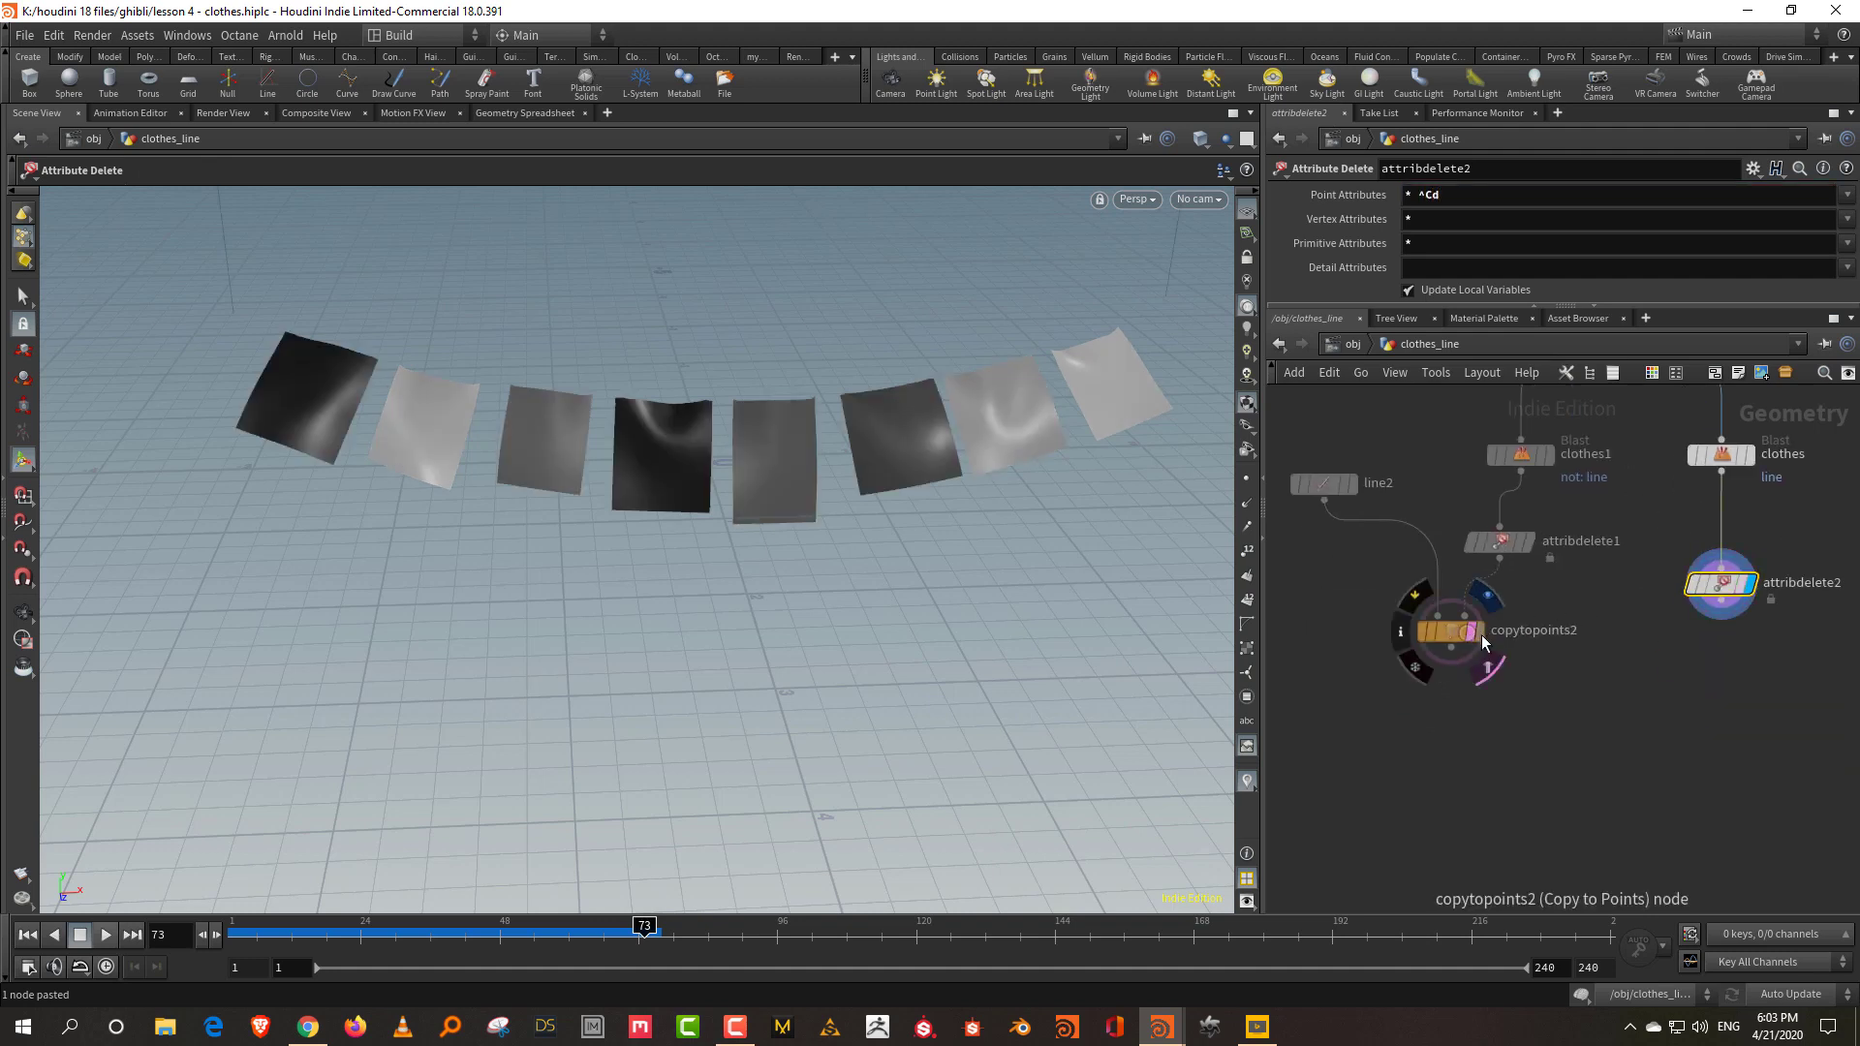
left_click(1480, 635)
left_click(1300, 523)
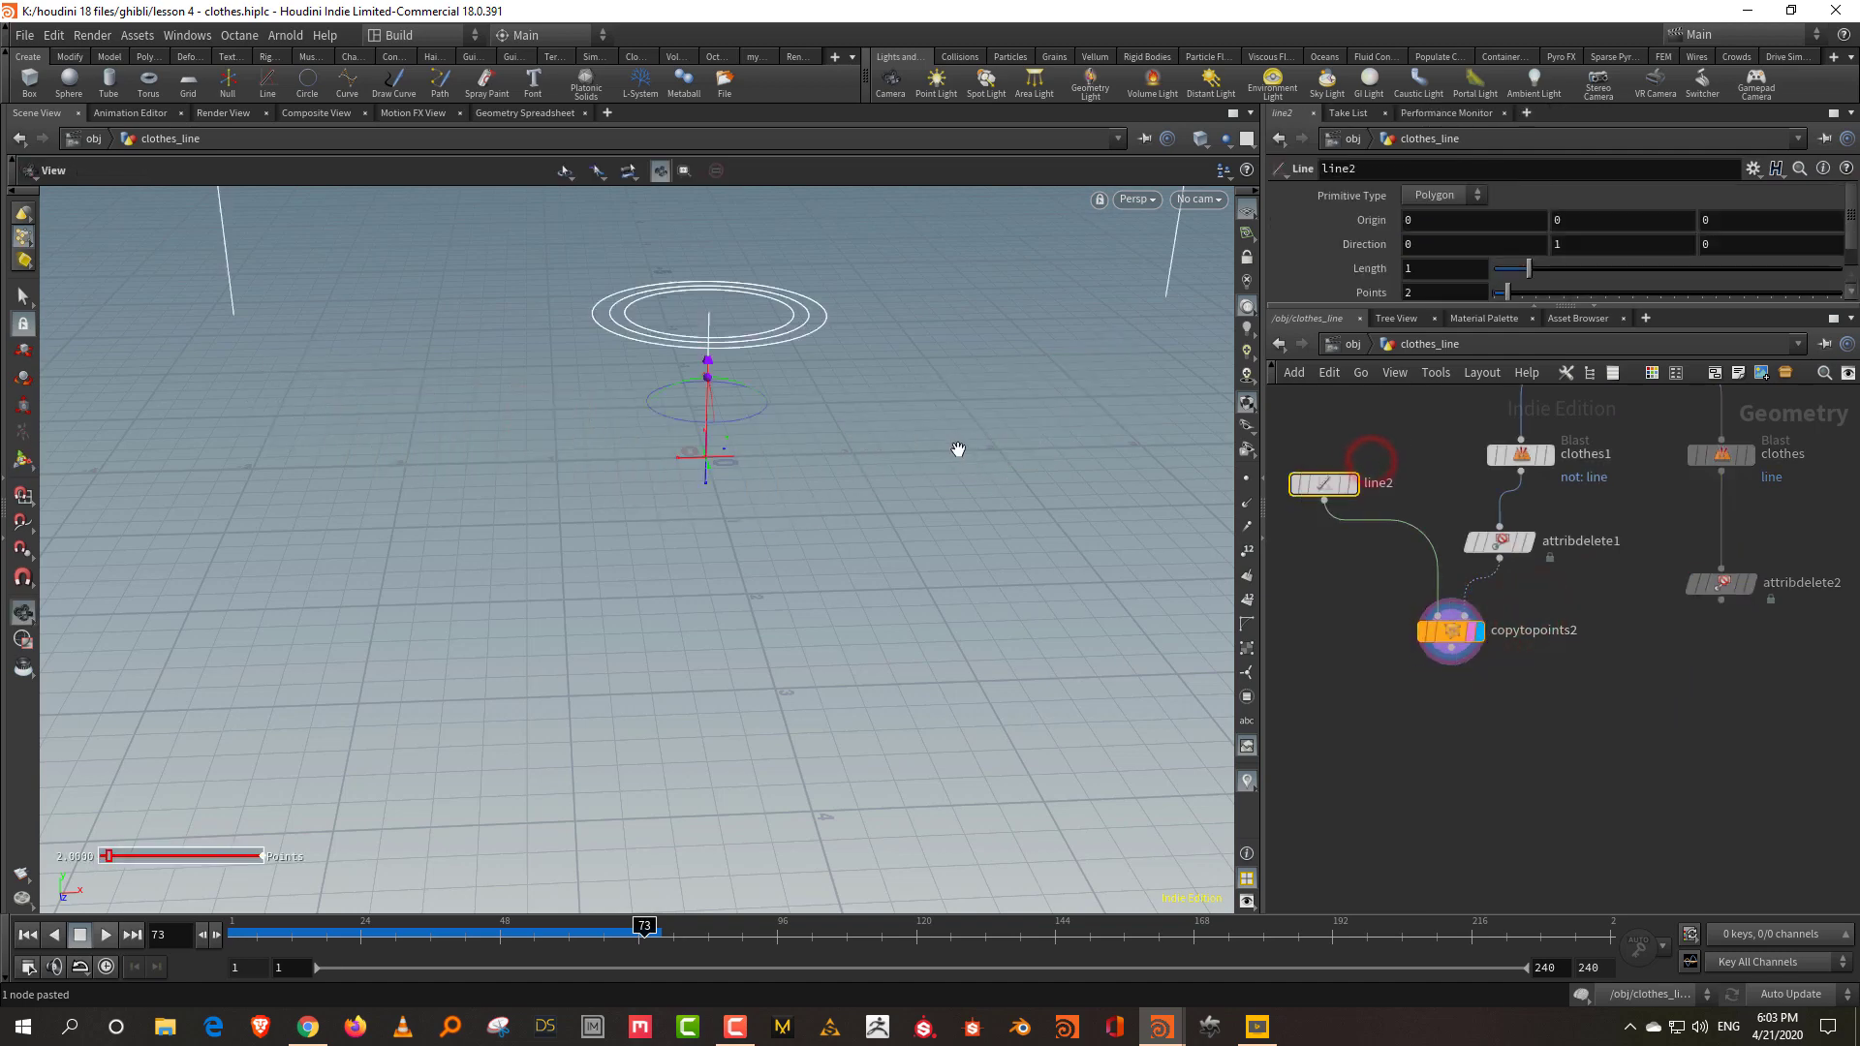
left_click_drag(986, 404, 998, 668, "alt")
left_click_drag(1445, 304, 1448, 424)
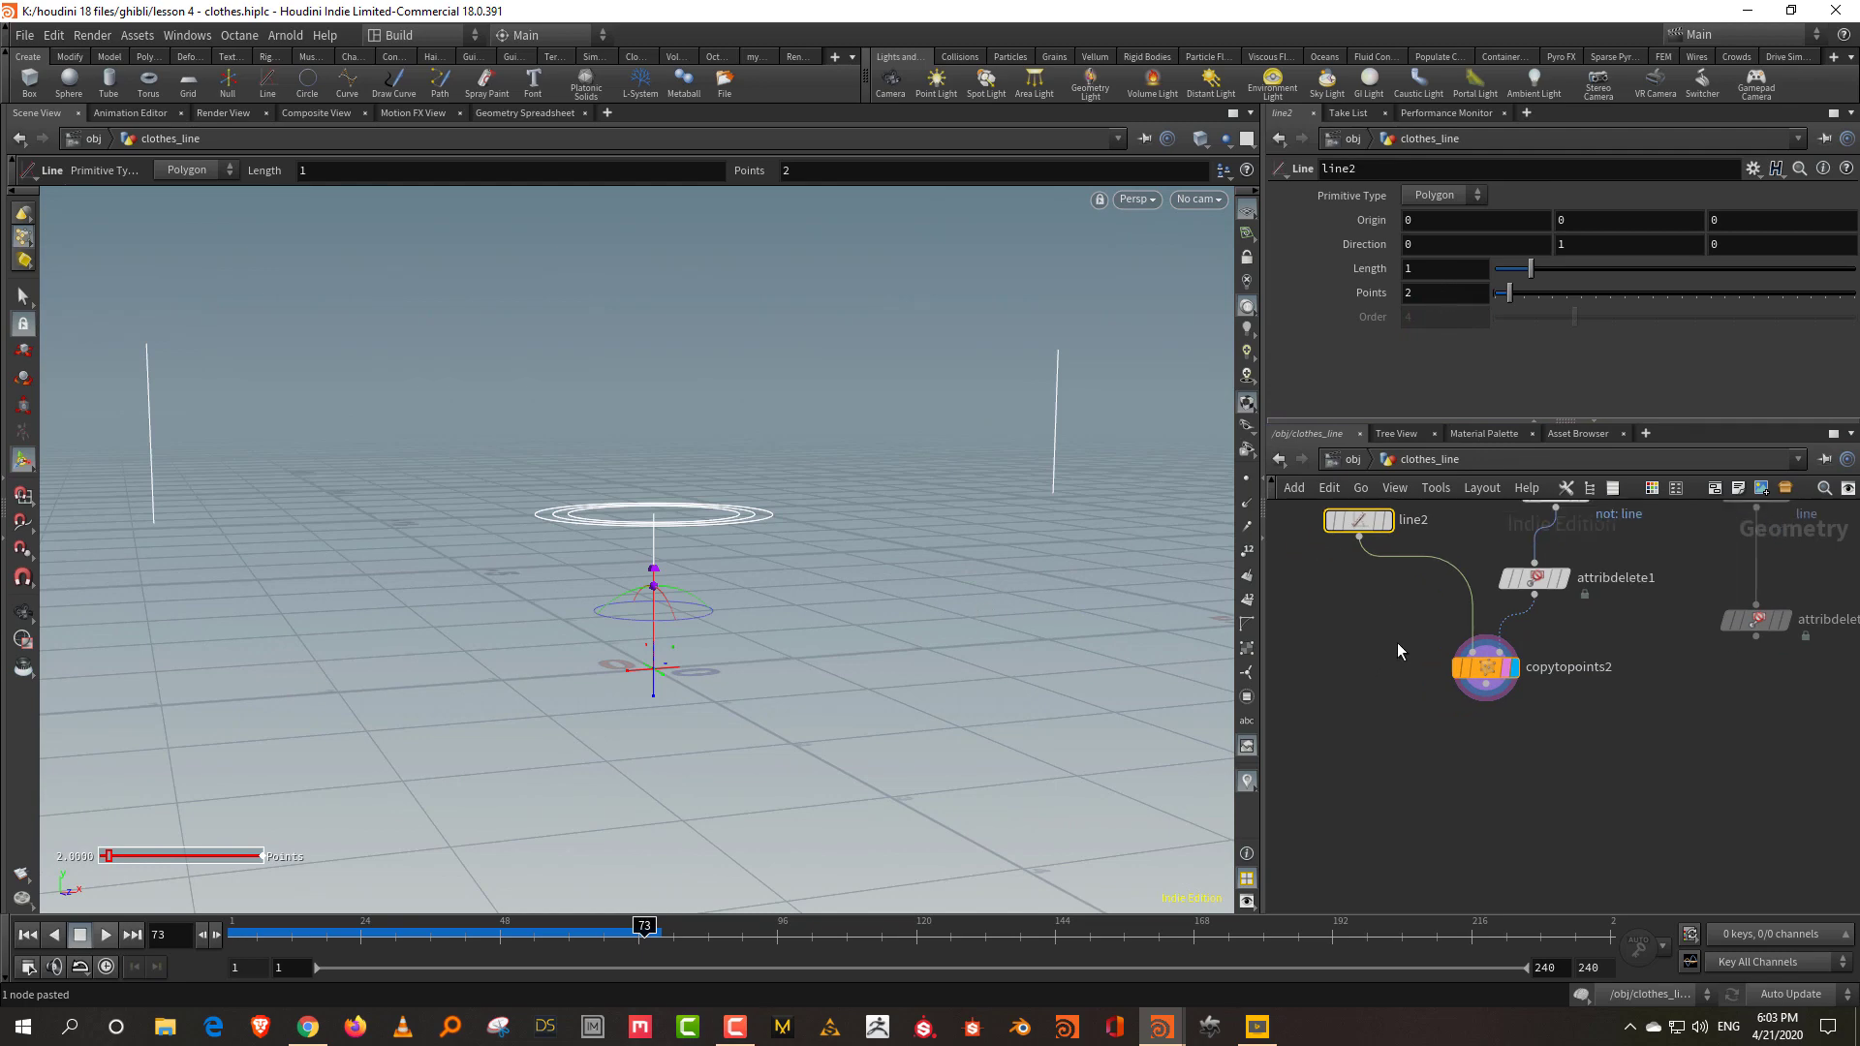
Insert a Transform node between line2 and copytopoints2.
key("Tab")
type("t")
key("Escape")
key("Tab")
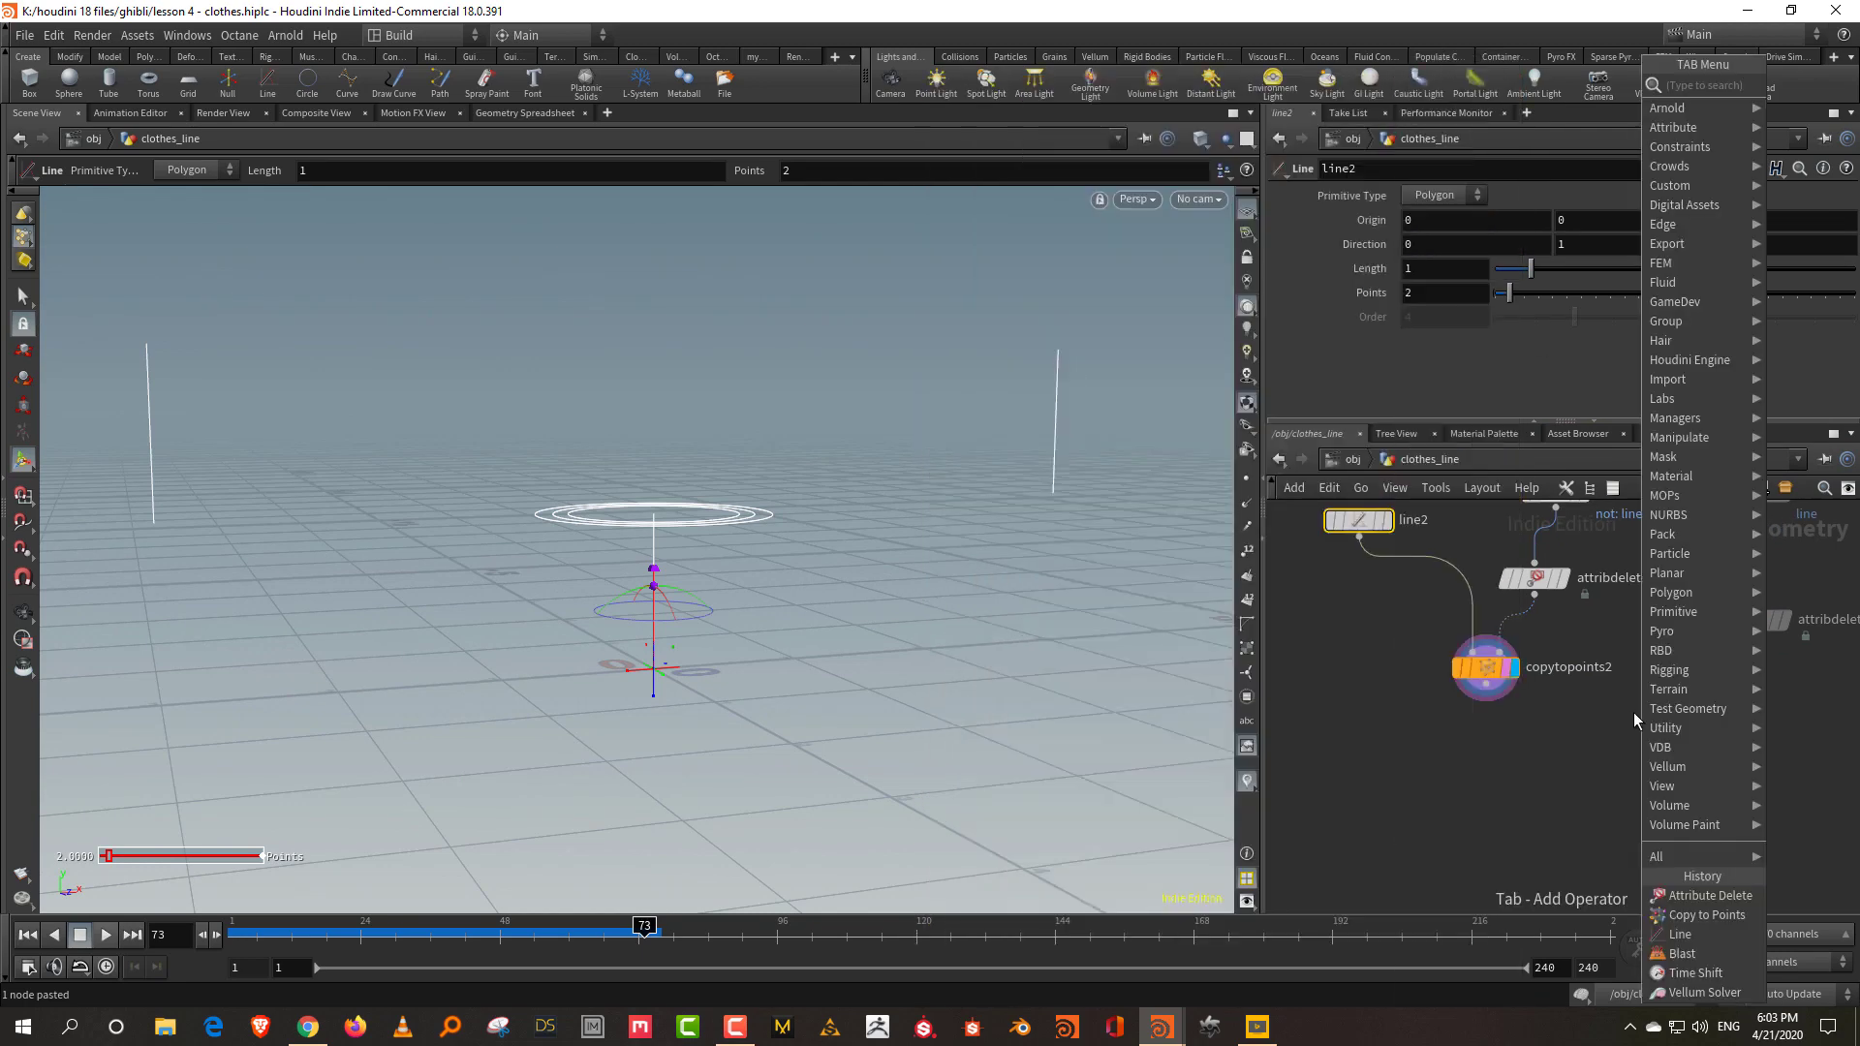
type("transform")
left_click(1503, 126)
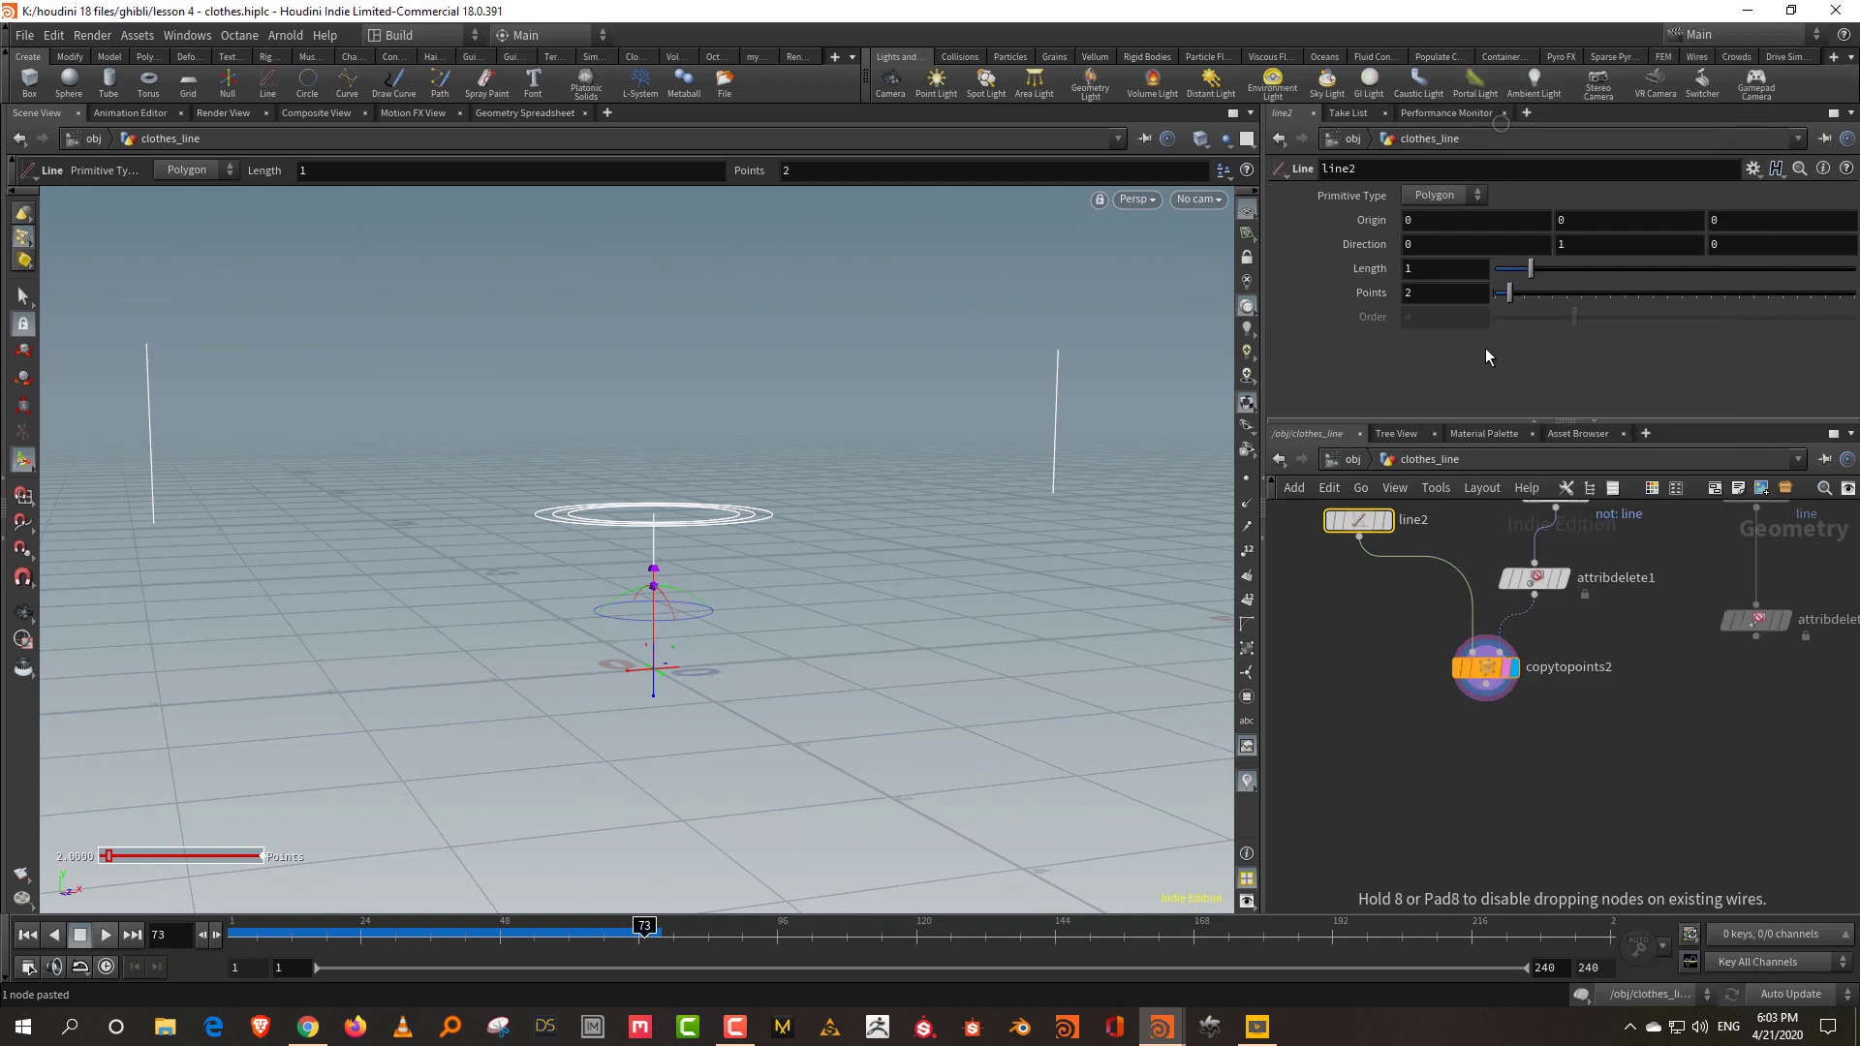
left_click(1450, 578)
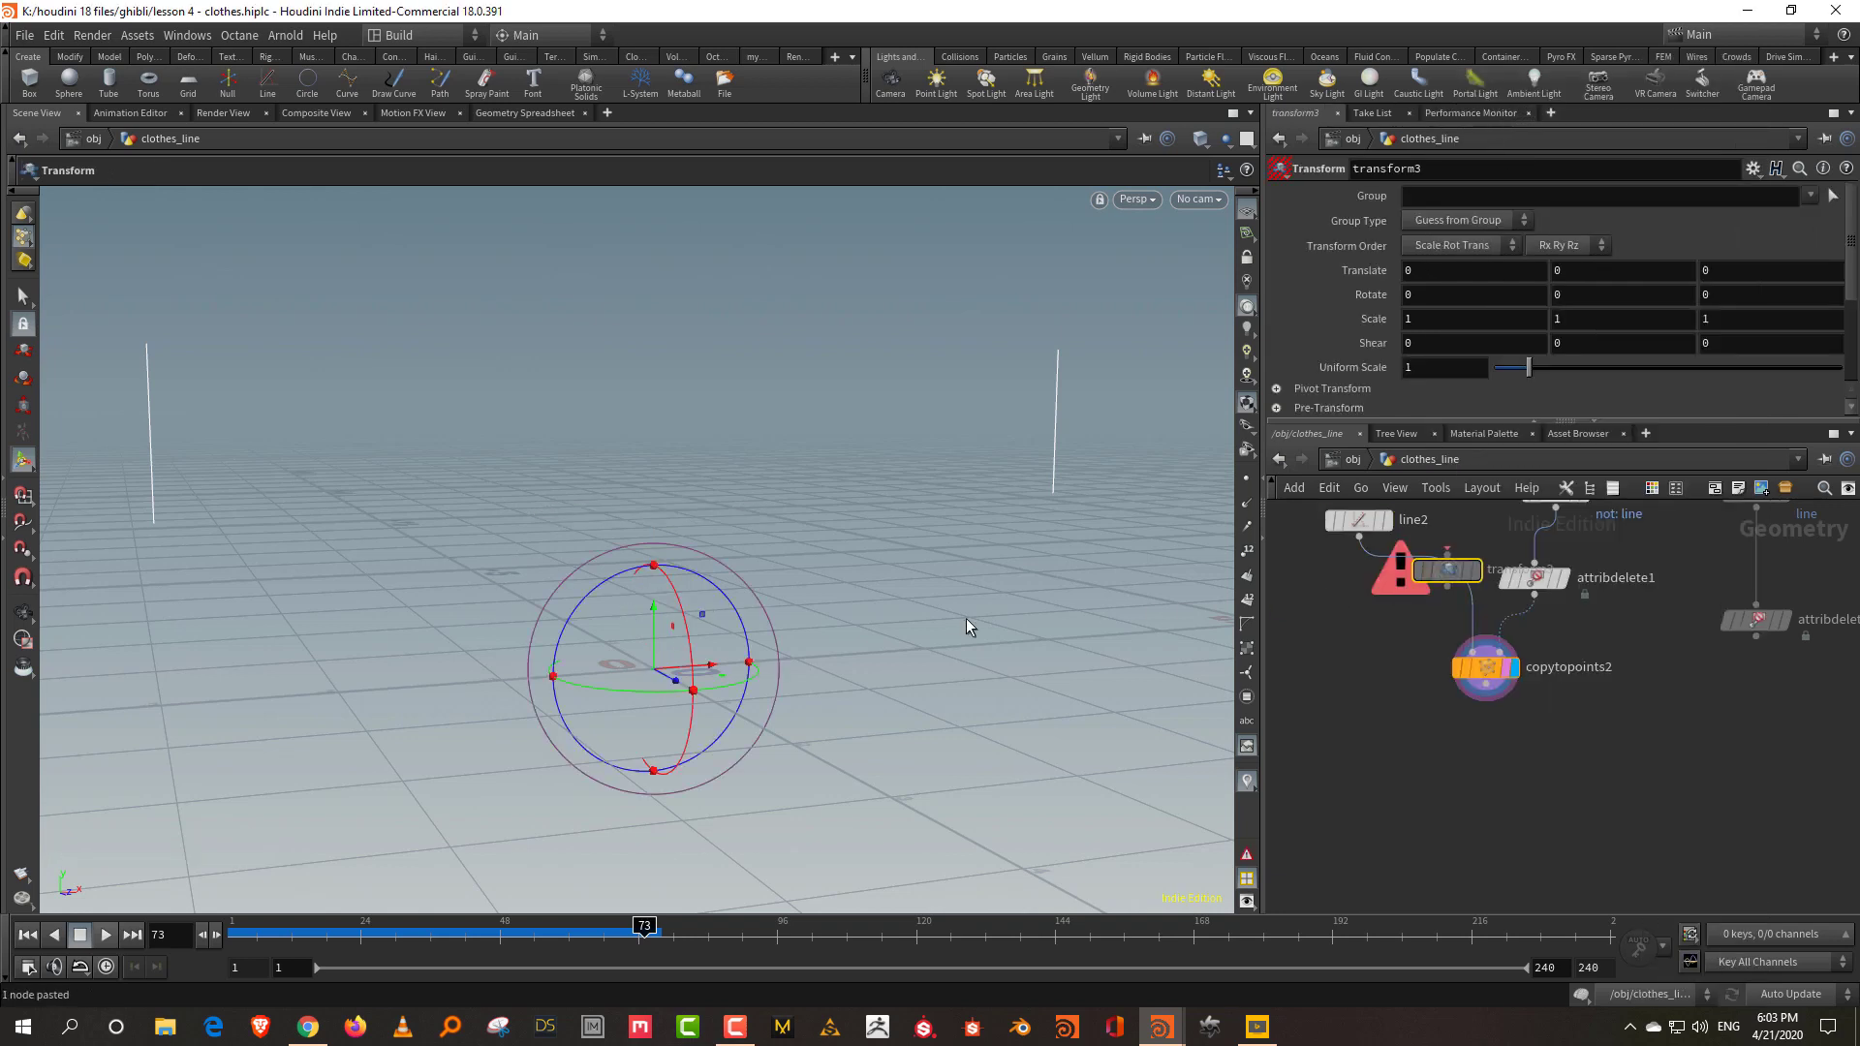
left_click(1552, 578)
left_click_drag(654, 627, 667, 746)
key("ctrl+z")
left_click_drag(1452, 577, 1466, 594)
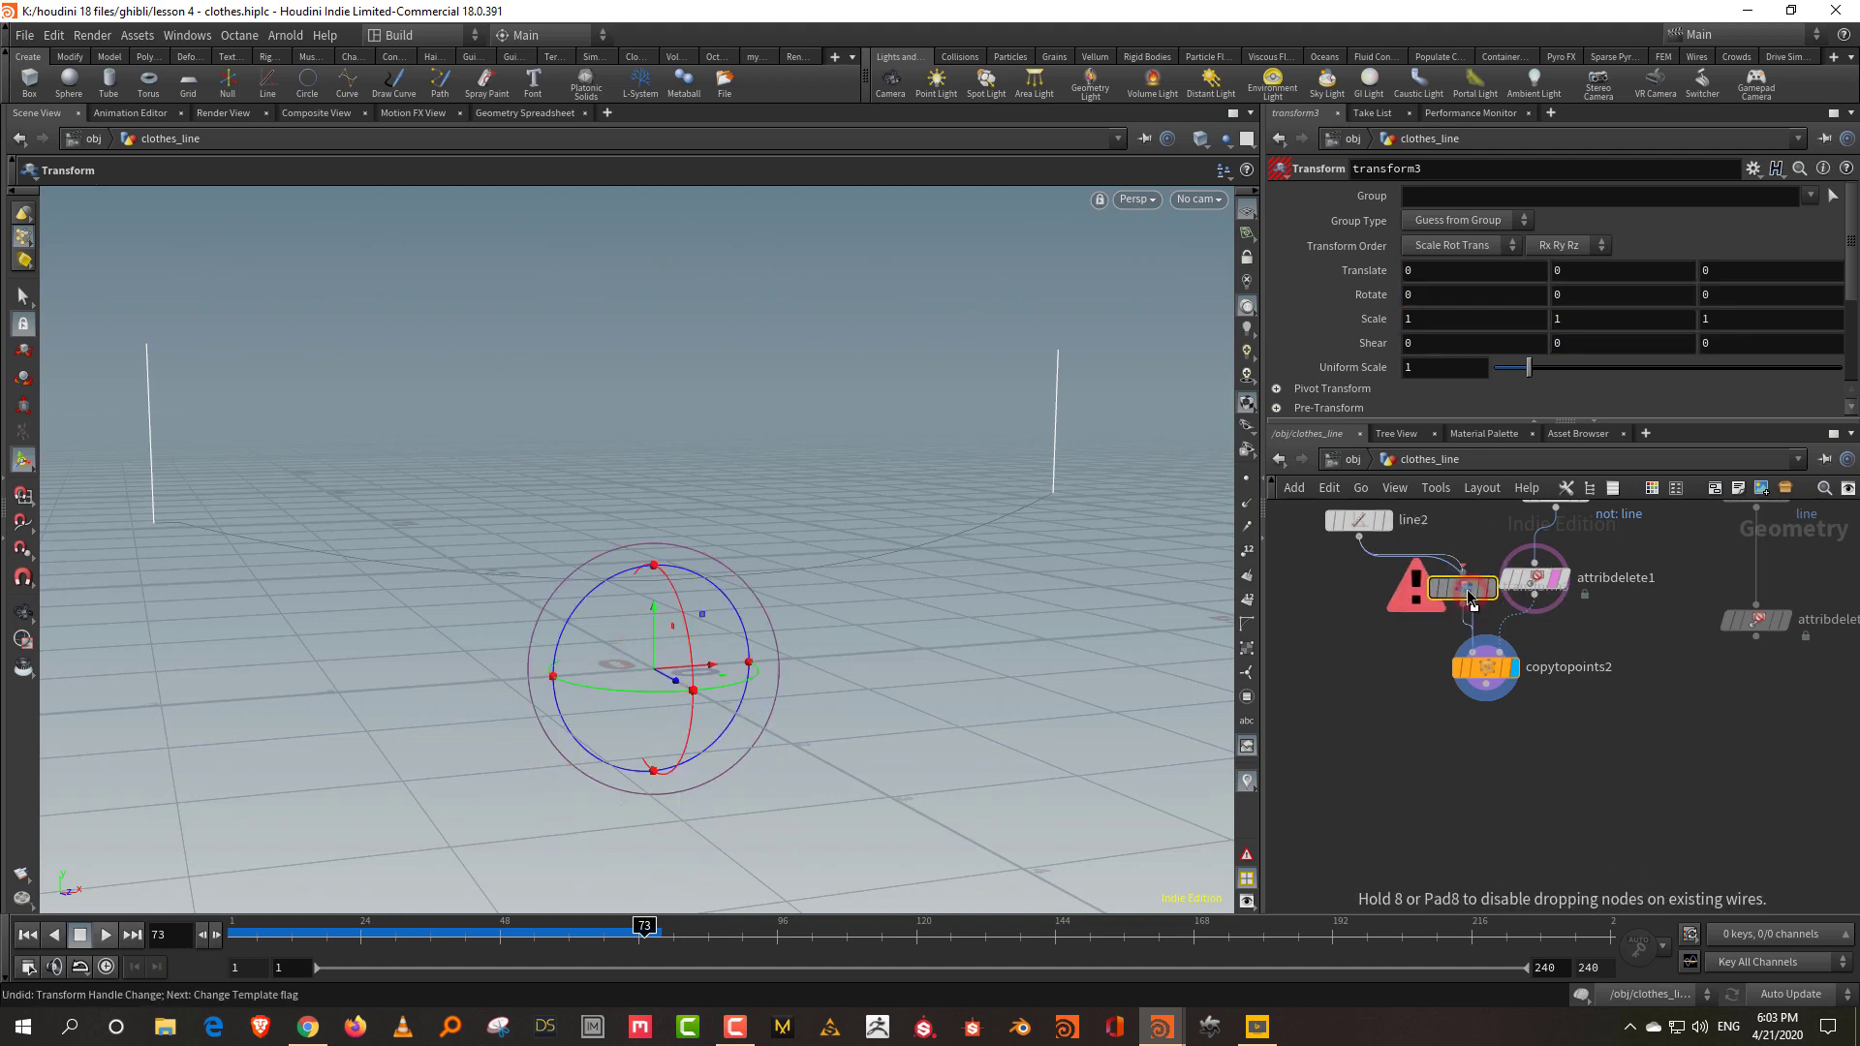
Lower the poles with transform3 to a Y Translate of about -1.02 and set the length of line2 to 1.4.
left_click_drag(673, 659, 668, 799)
key("r")
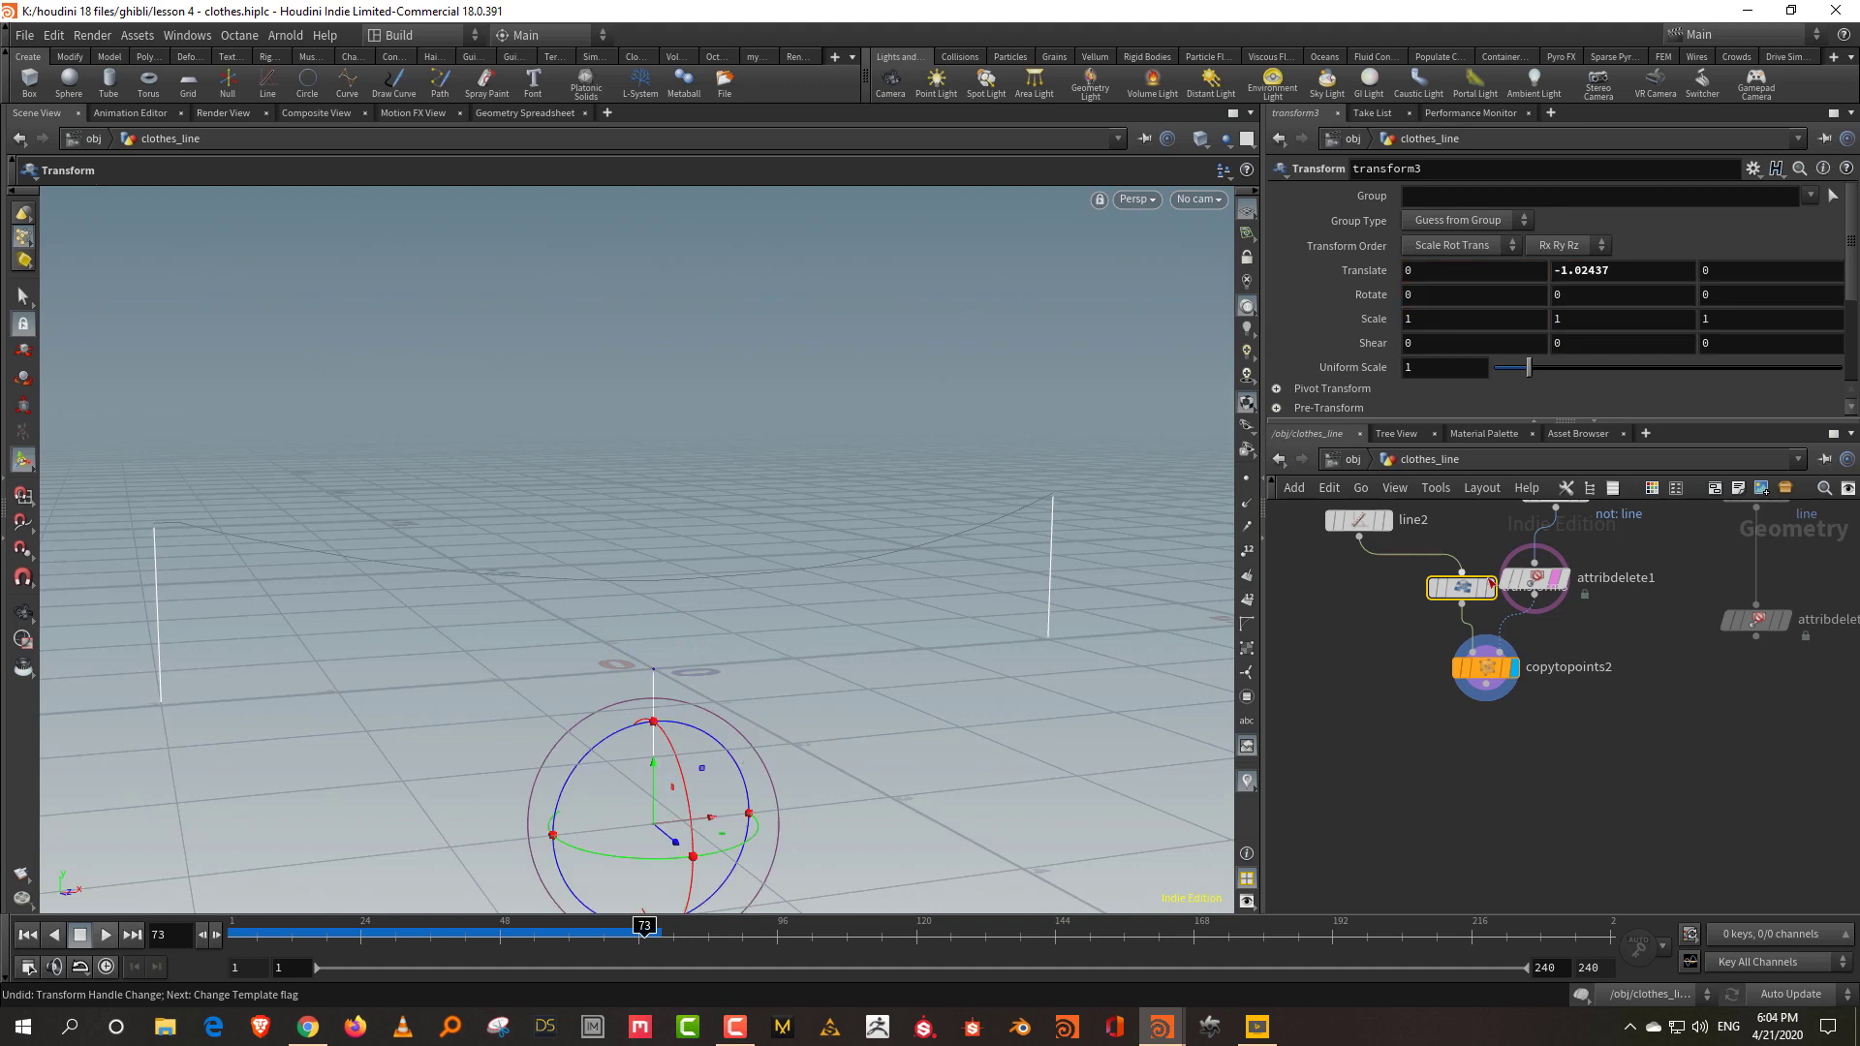
left_click(1358, 520, "shift")
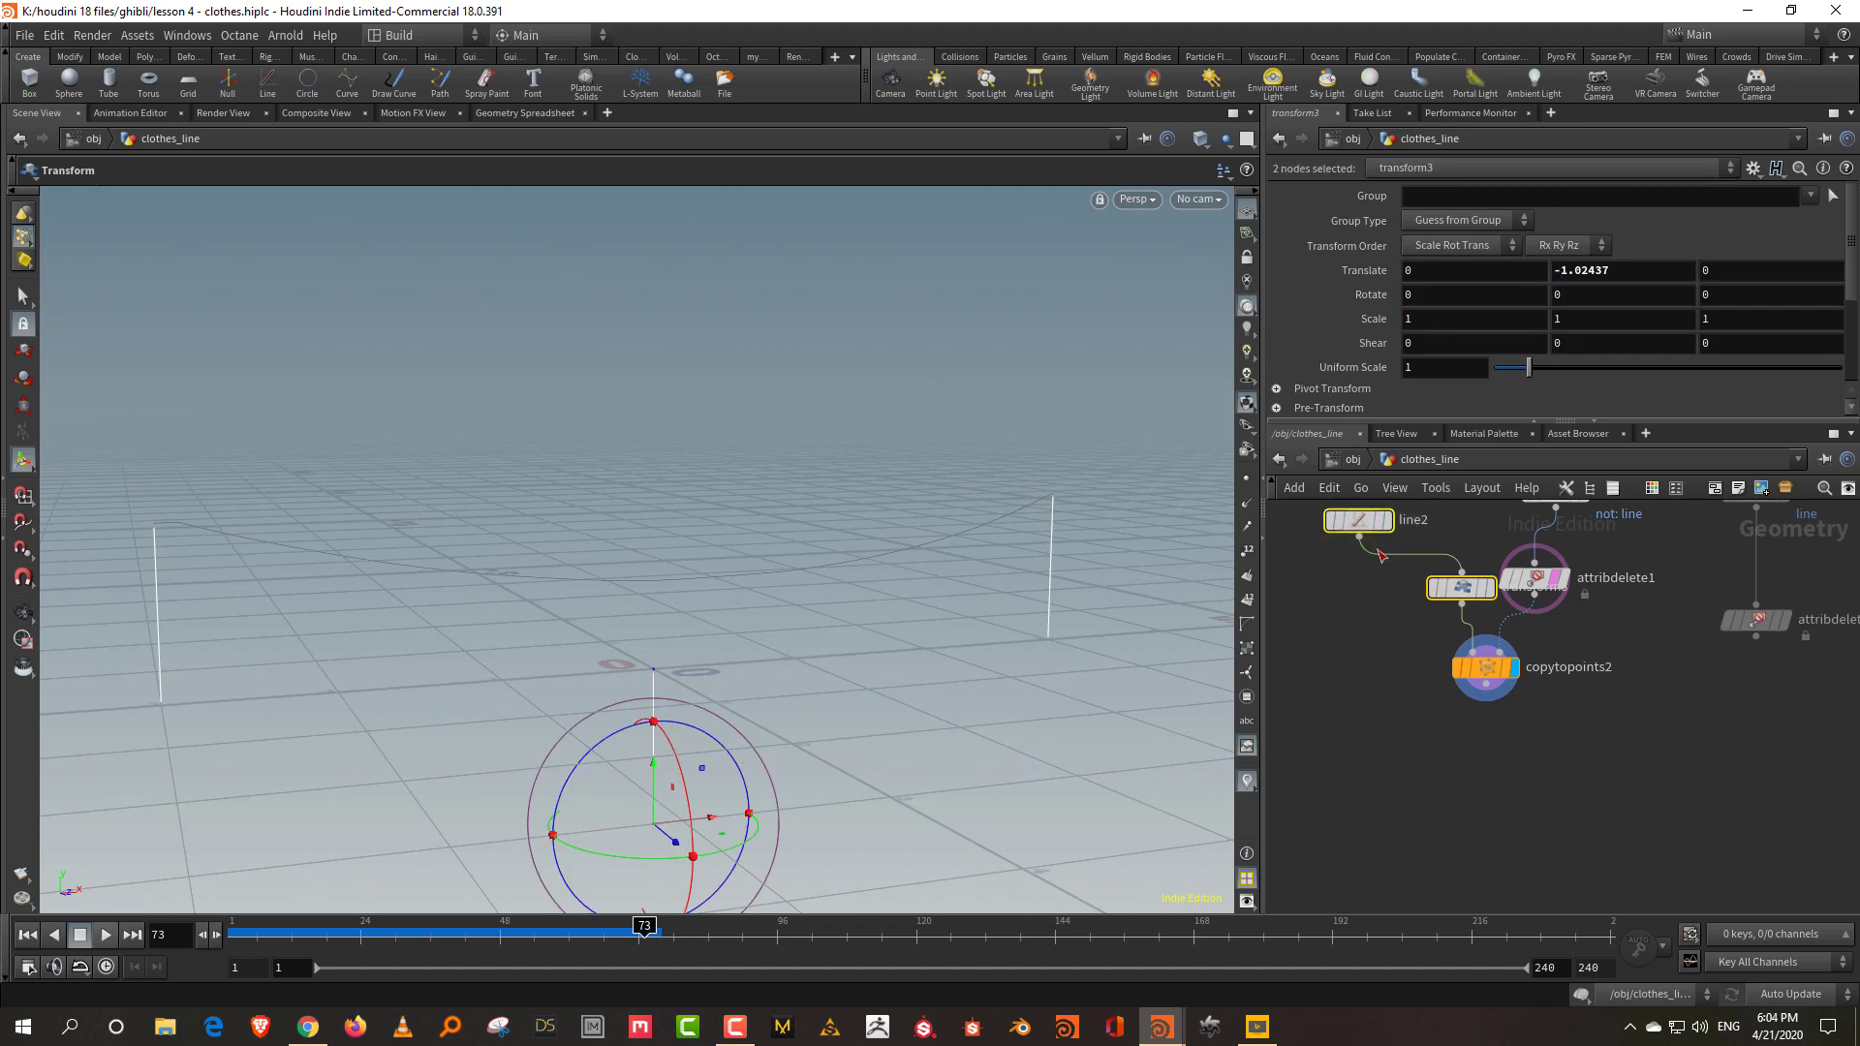
left_click(1368, 522)
mouse_move(1543, 270)
left_mouse_down()
mouse_move(1577, 270)
mouse_move(1549, 281)
left_mouse_up()
key("l")
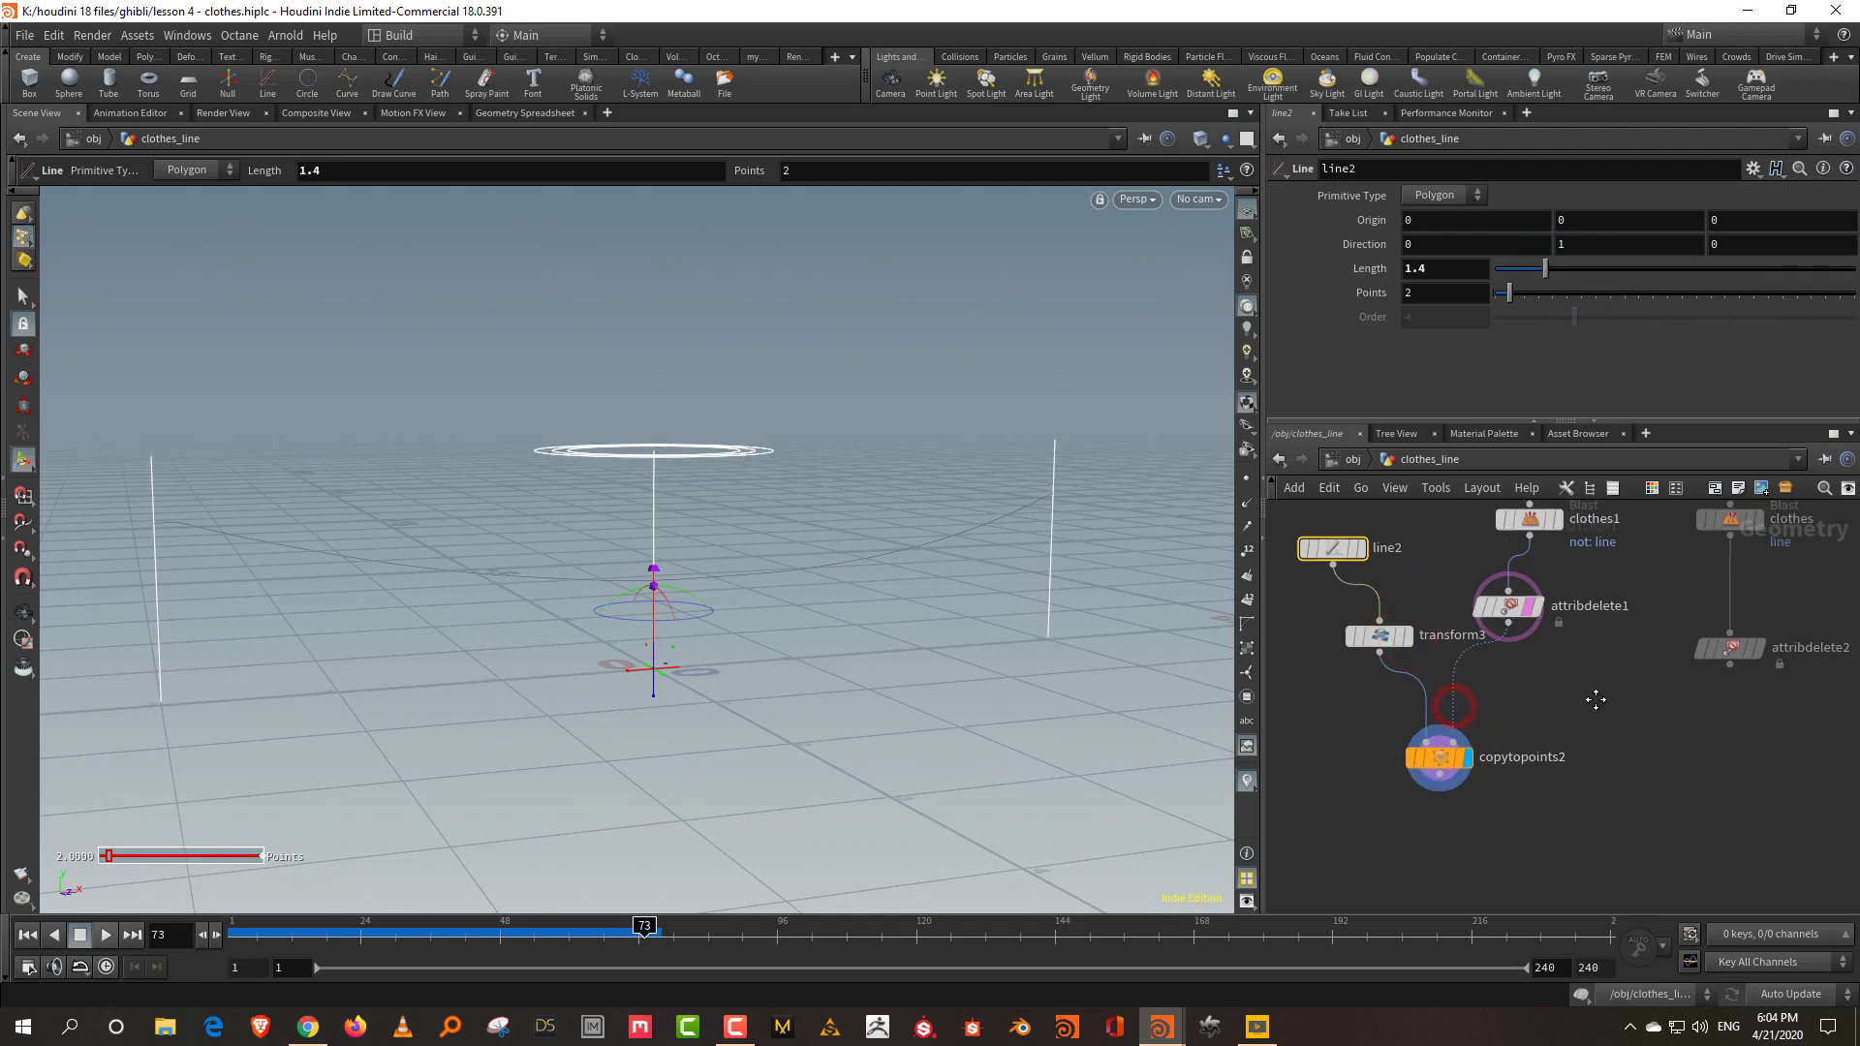
Insert a Transform node below timeshift1 feeding both Blast nodes, with a Y Translate of about 0.338.
key("Tab")
type("tr")
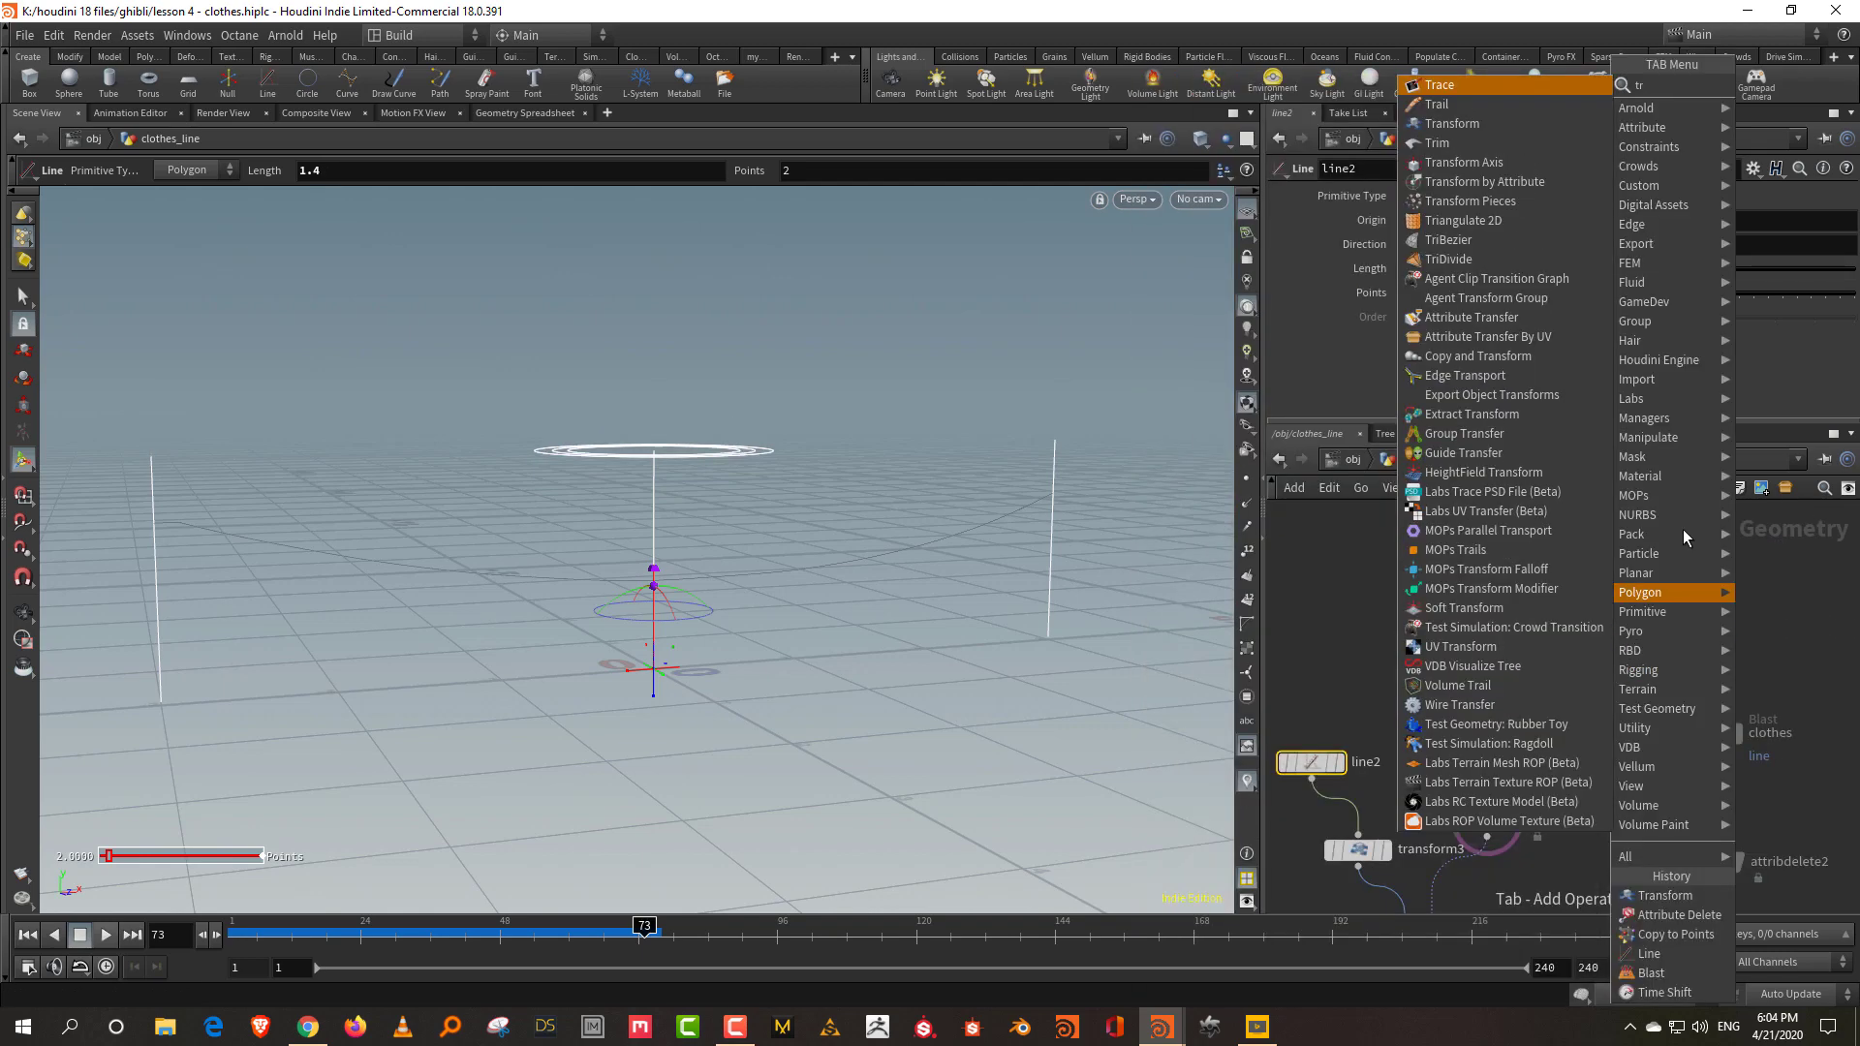
left_click(1531, 106)
left_click(1563, 632)
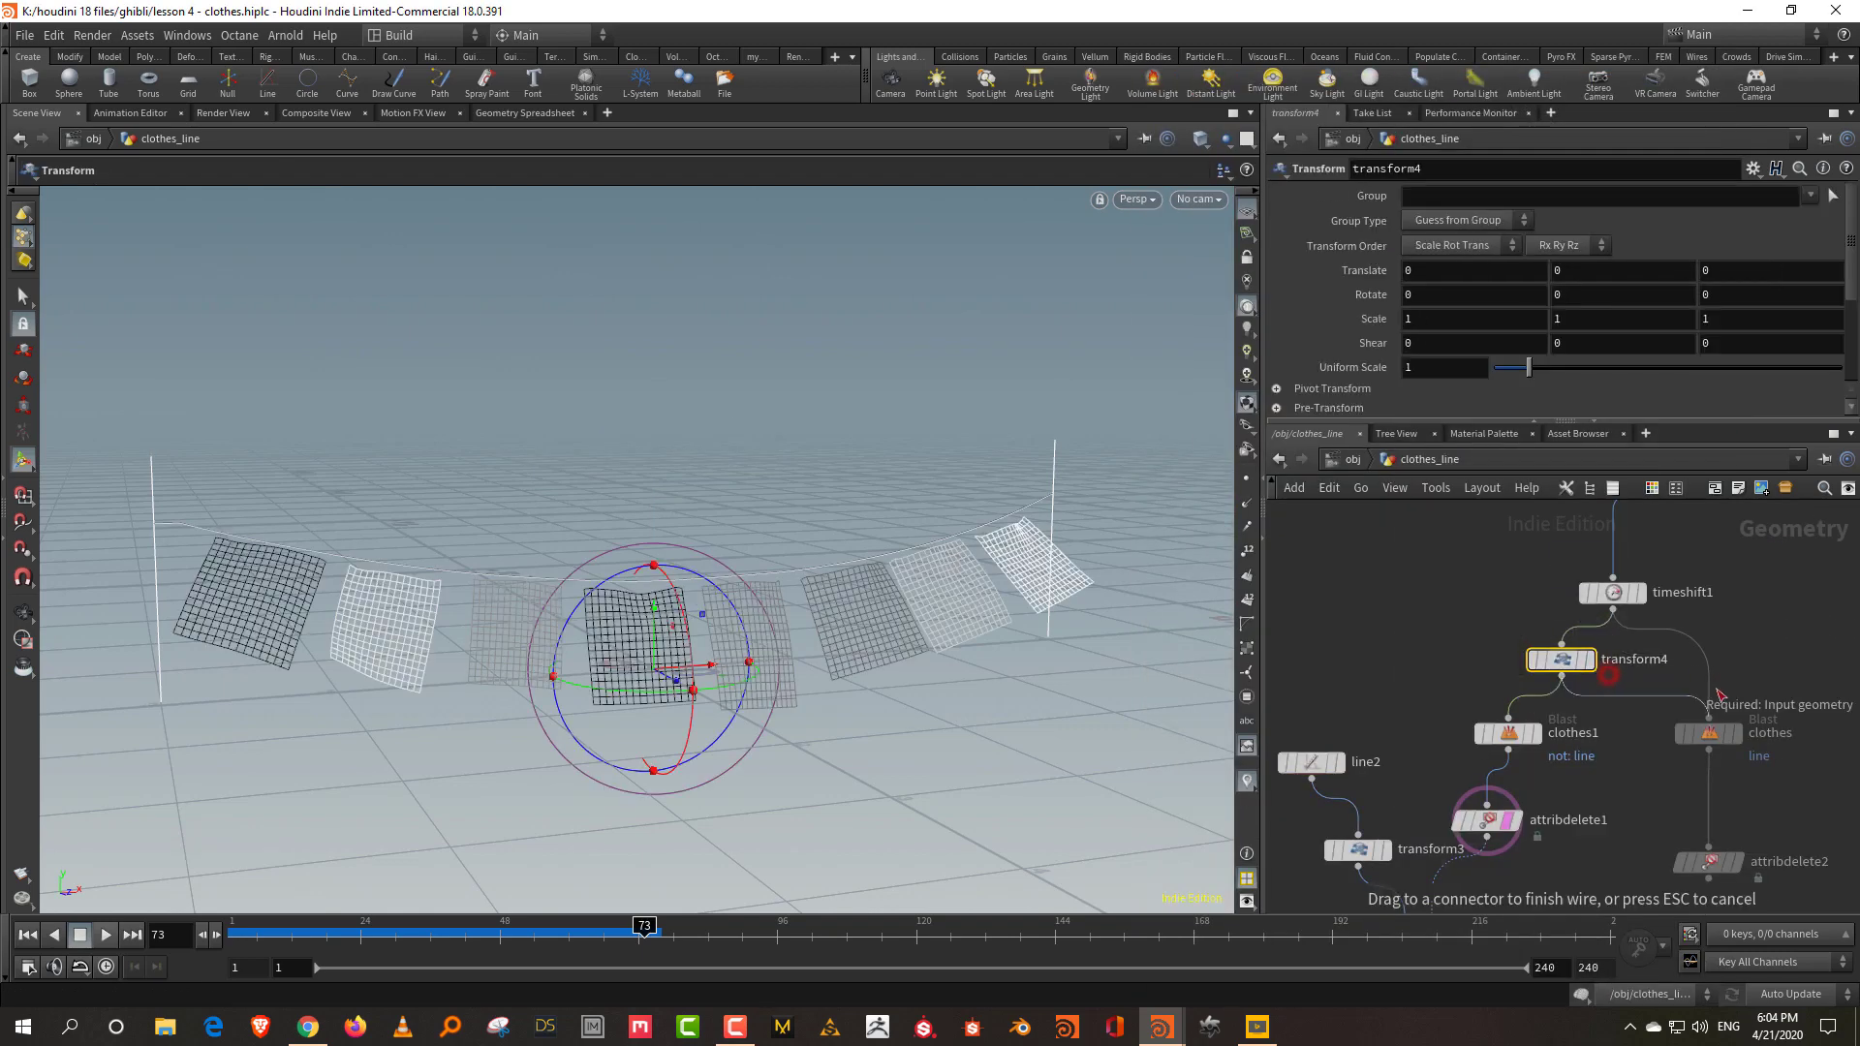
left_click_drag(660, 646, 660, 587)
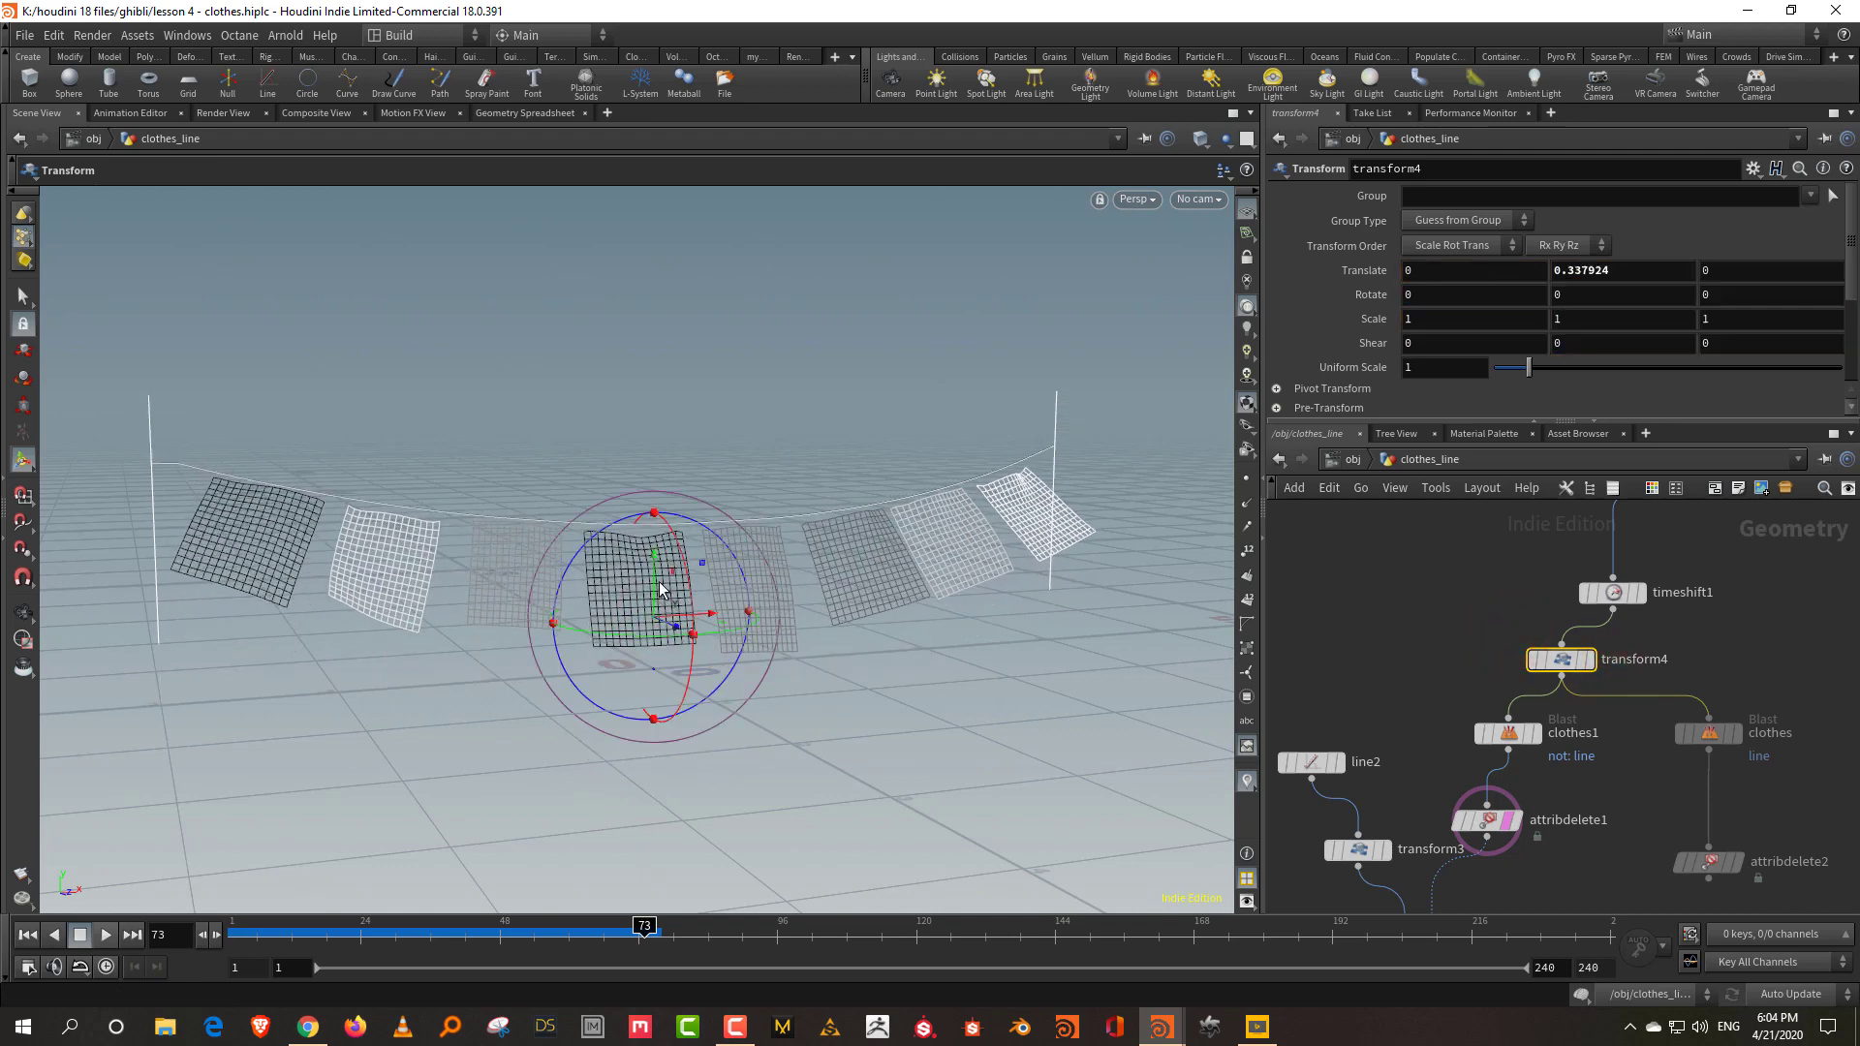
Set the Y Translate of transform3 to about -1.386 and the length of line2 to 1.59.
middle_click_drag(1297, 891, 1433, 655)
left_click(1492, 621)
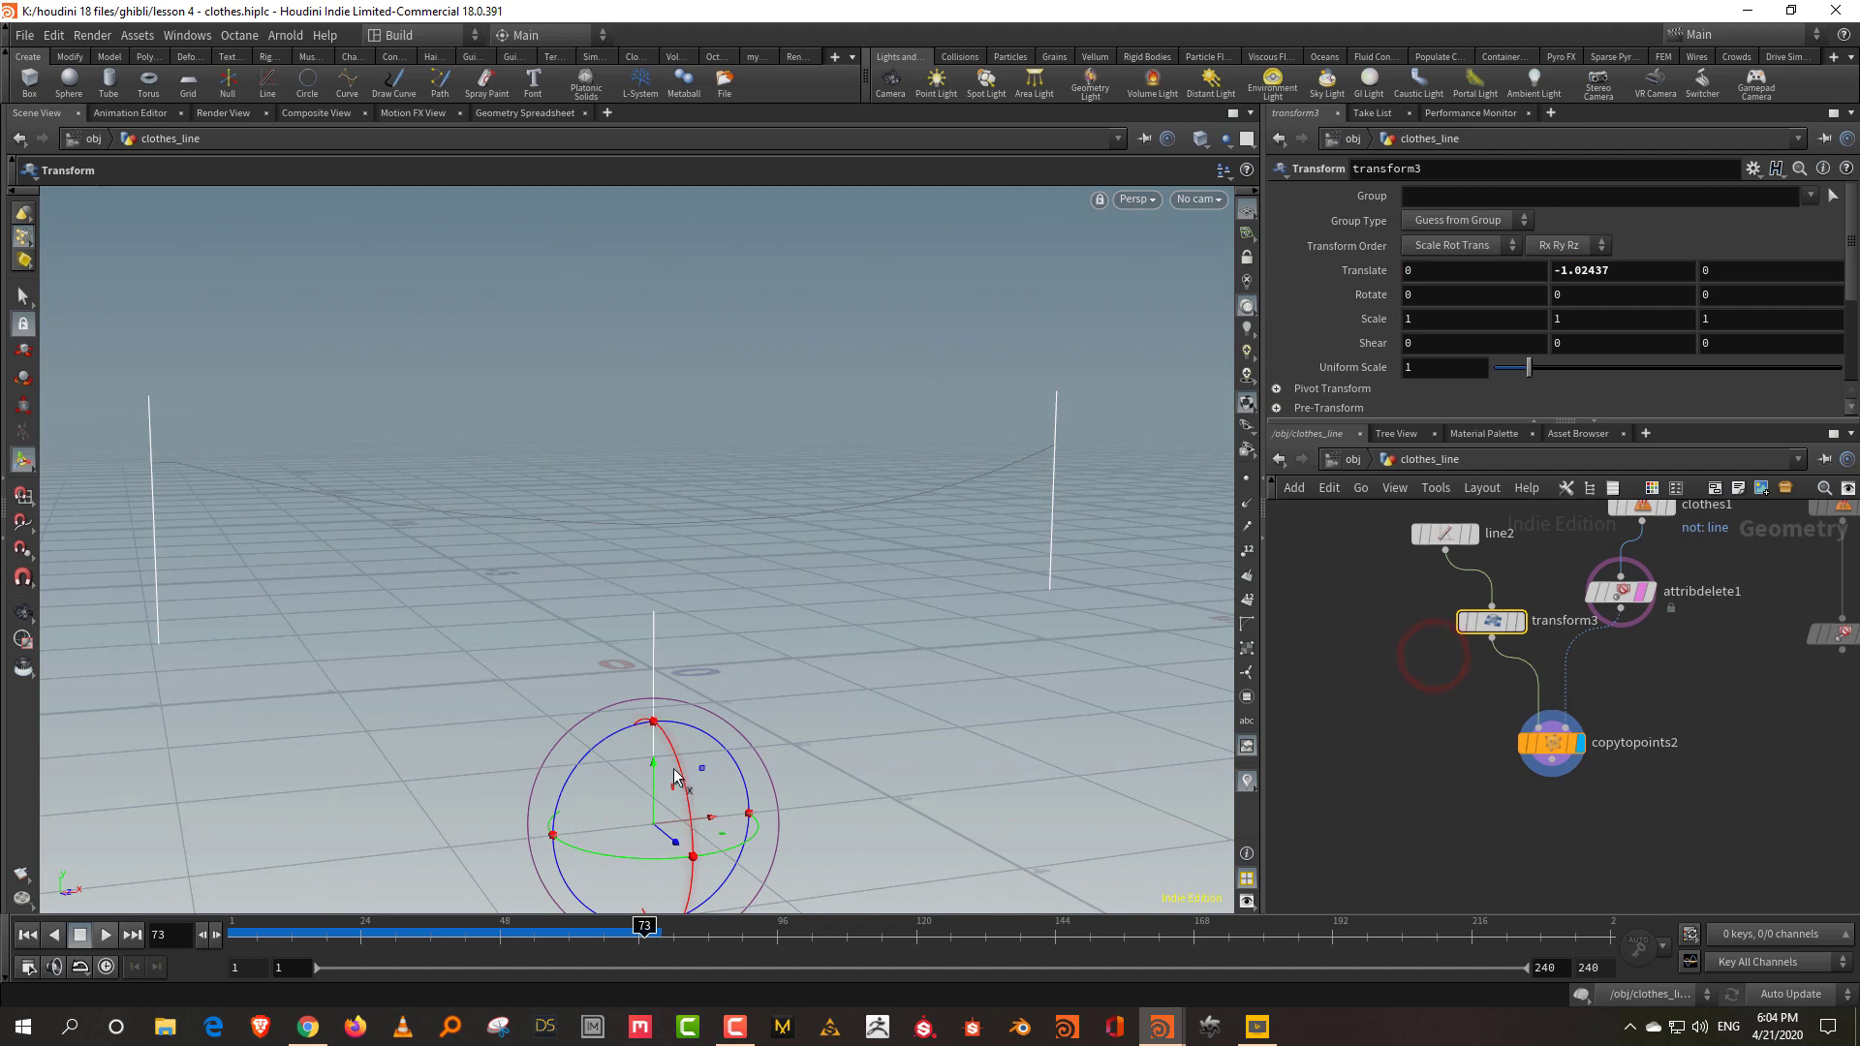
left_click_drag(657, 775, 657, 847)
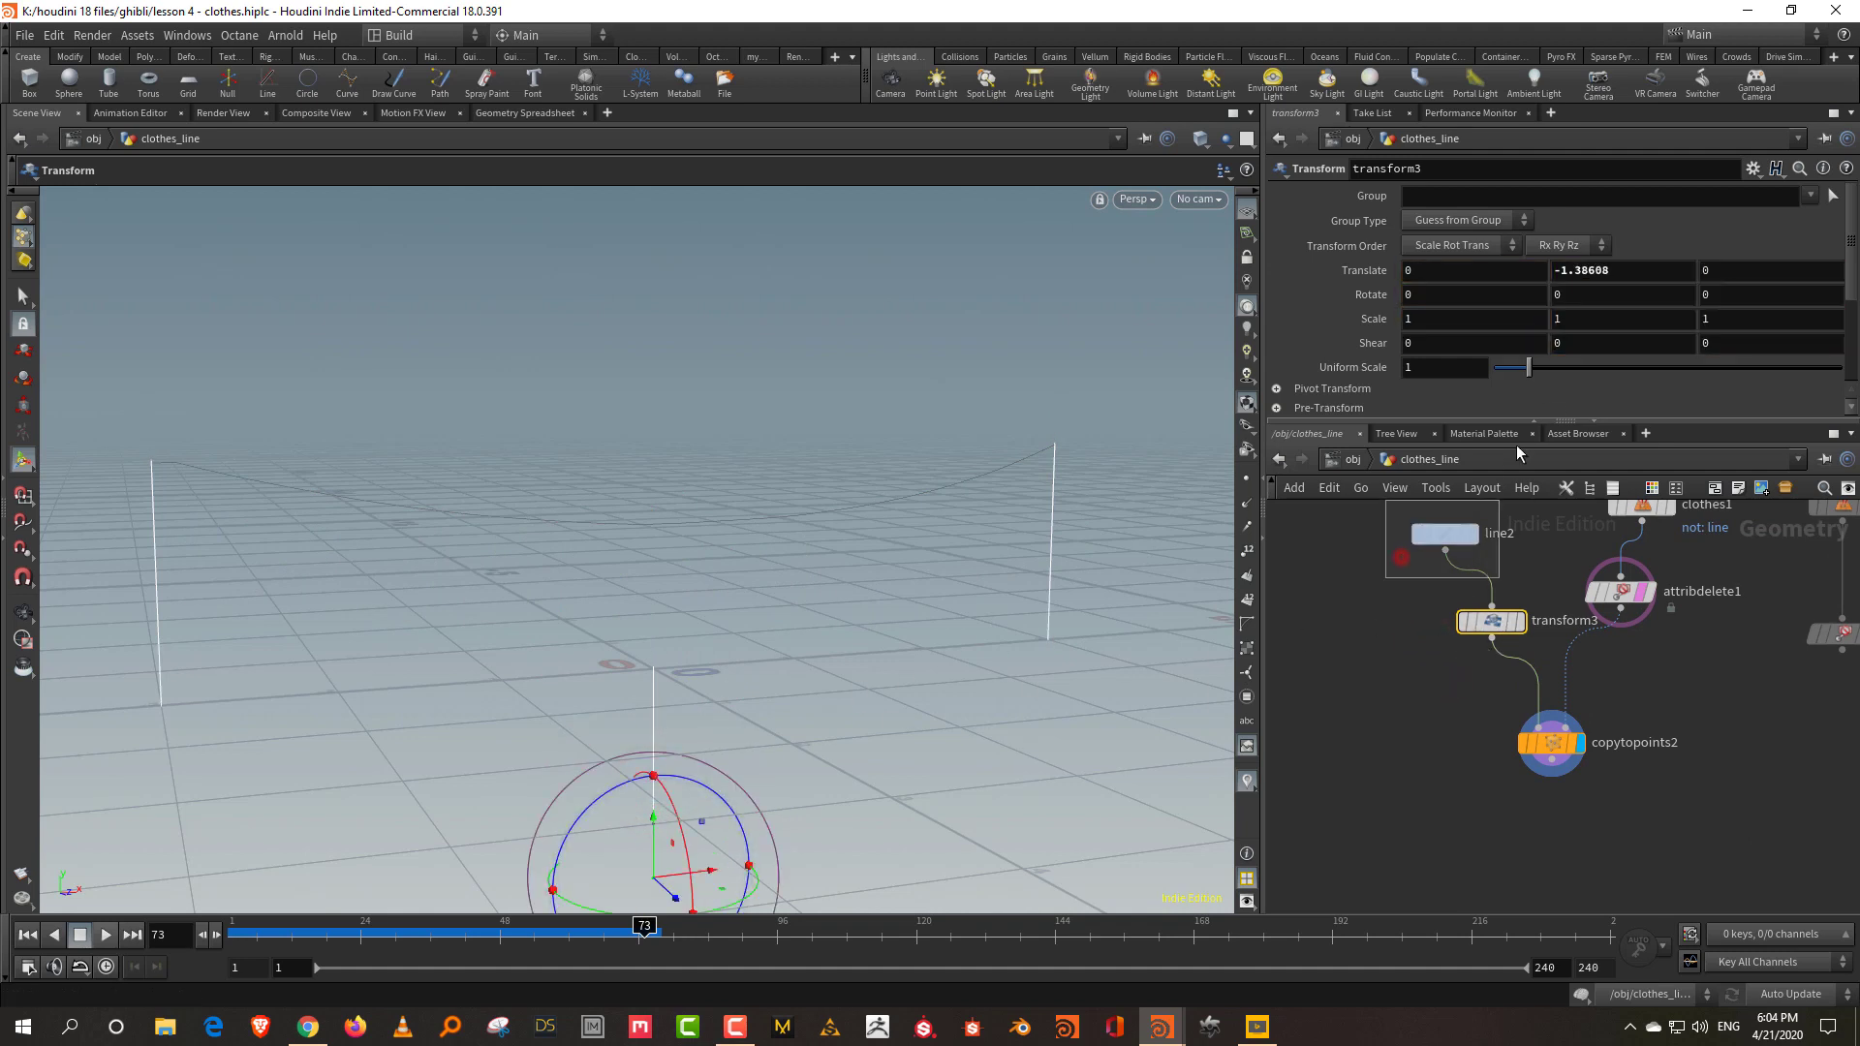
left_click(1444, 534)
mouse_move(1546, 268)
left_mouse_down()
mouse_move(1584, 268)
mouse_move(1553, 287)
left_mouse_up()
Add a Sweep node wired below attribdelete1 and display it.
middle_click_drag(1581, 746, 1434, 787)
middle_click_drag(1591, 694, 1577, 644)
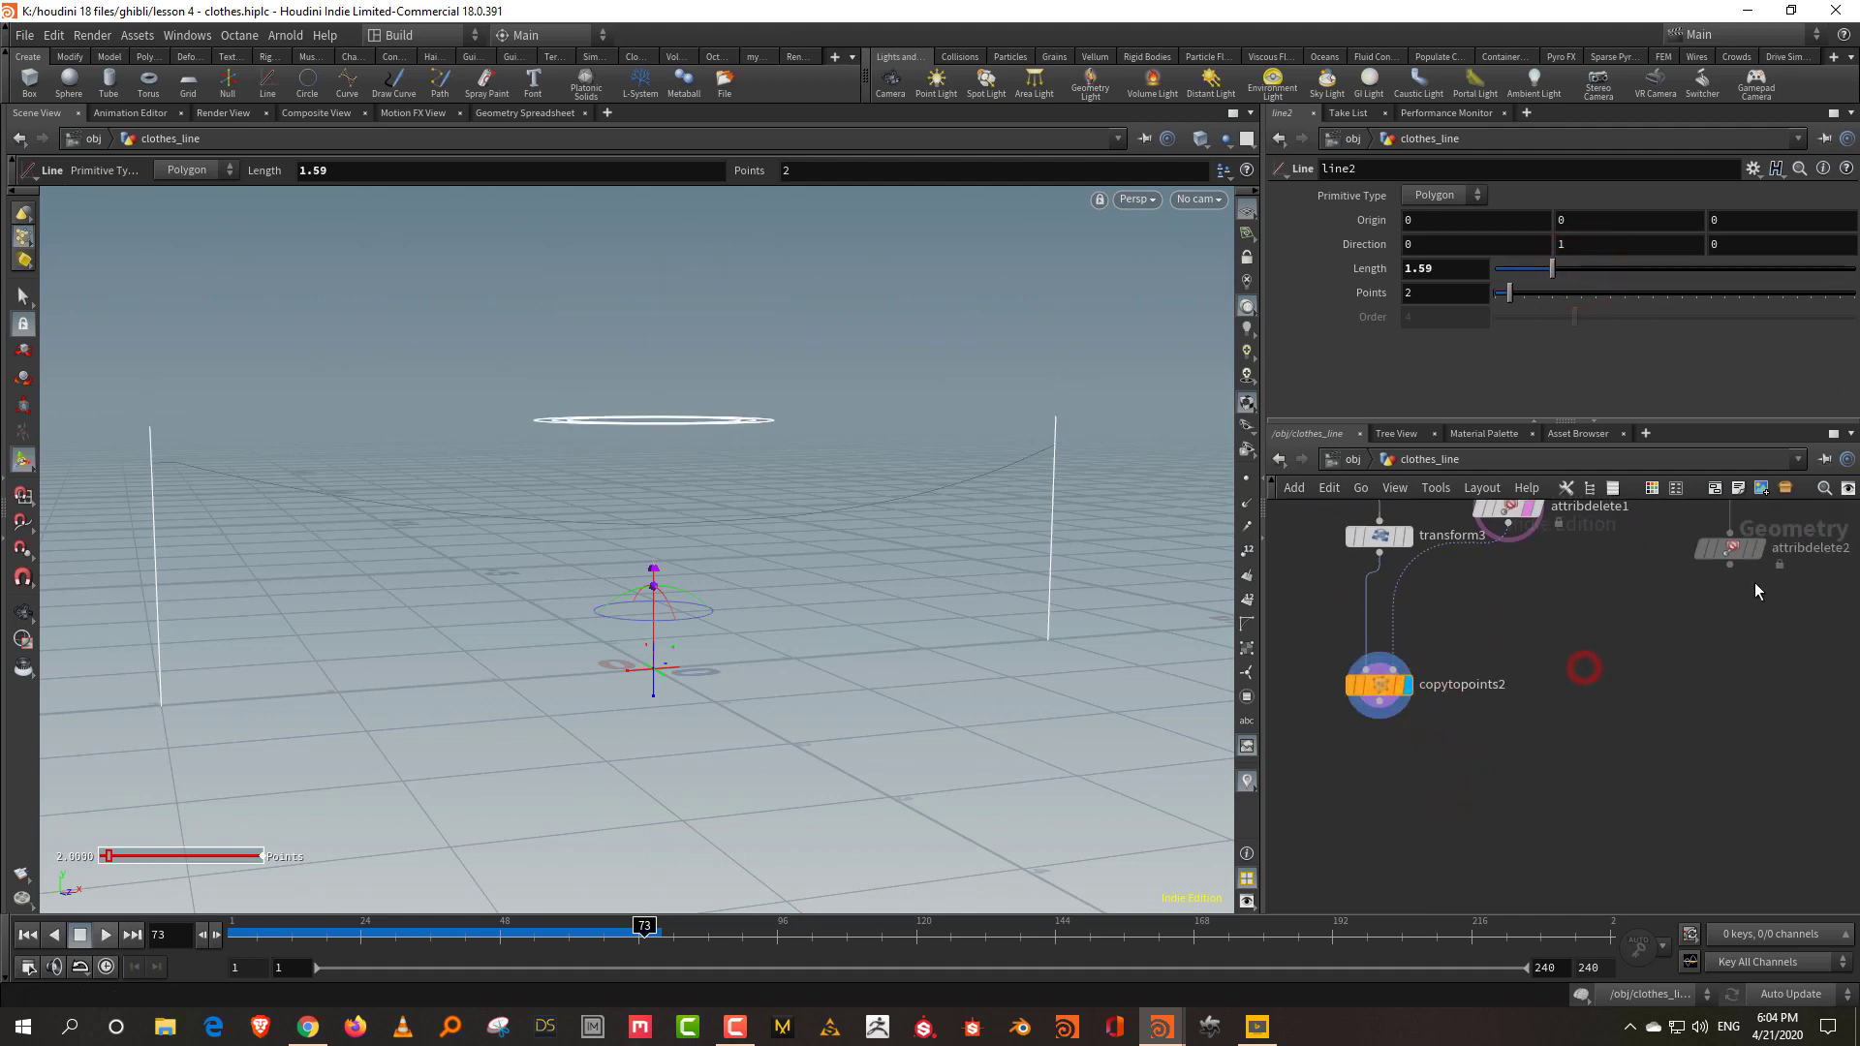
left_click(1756, 550)
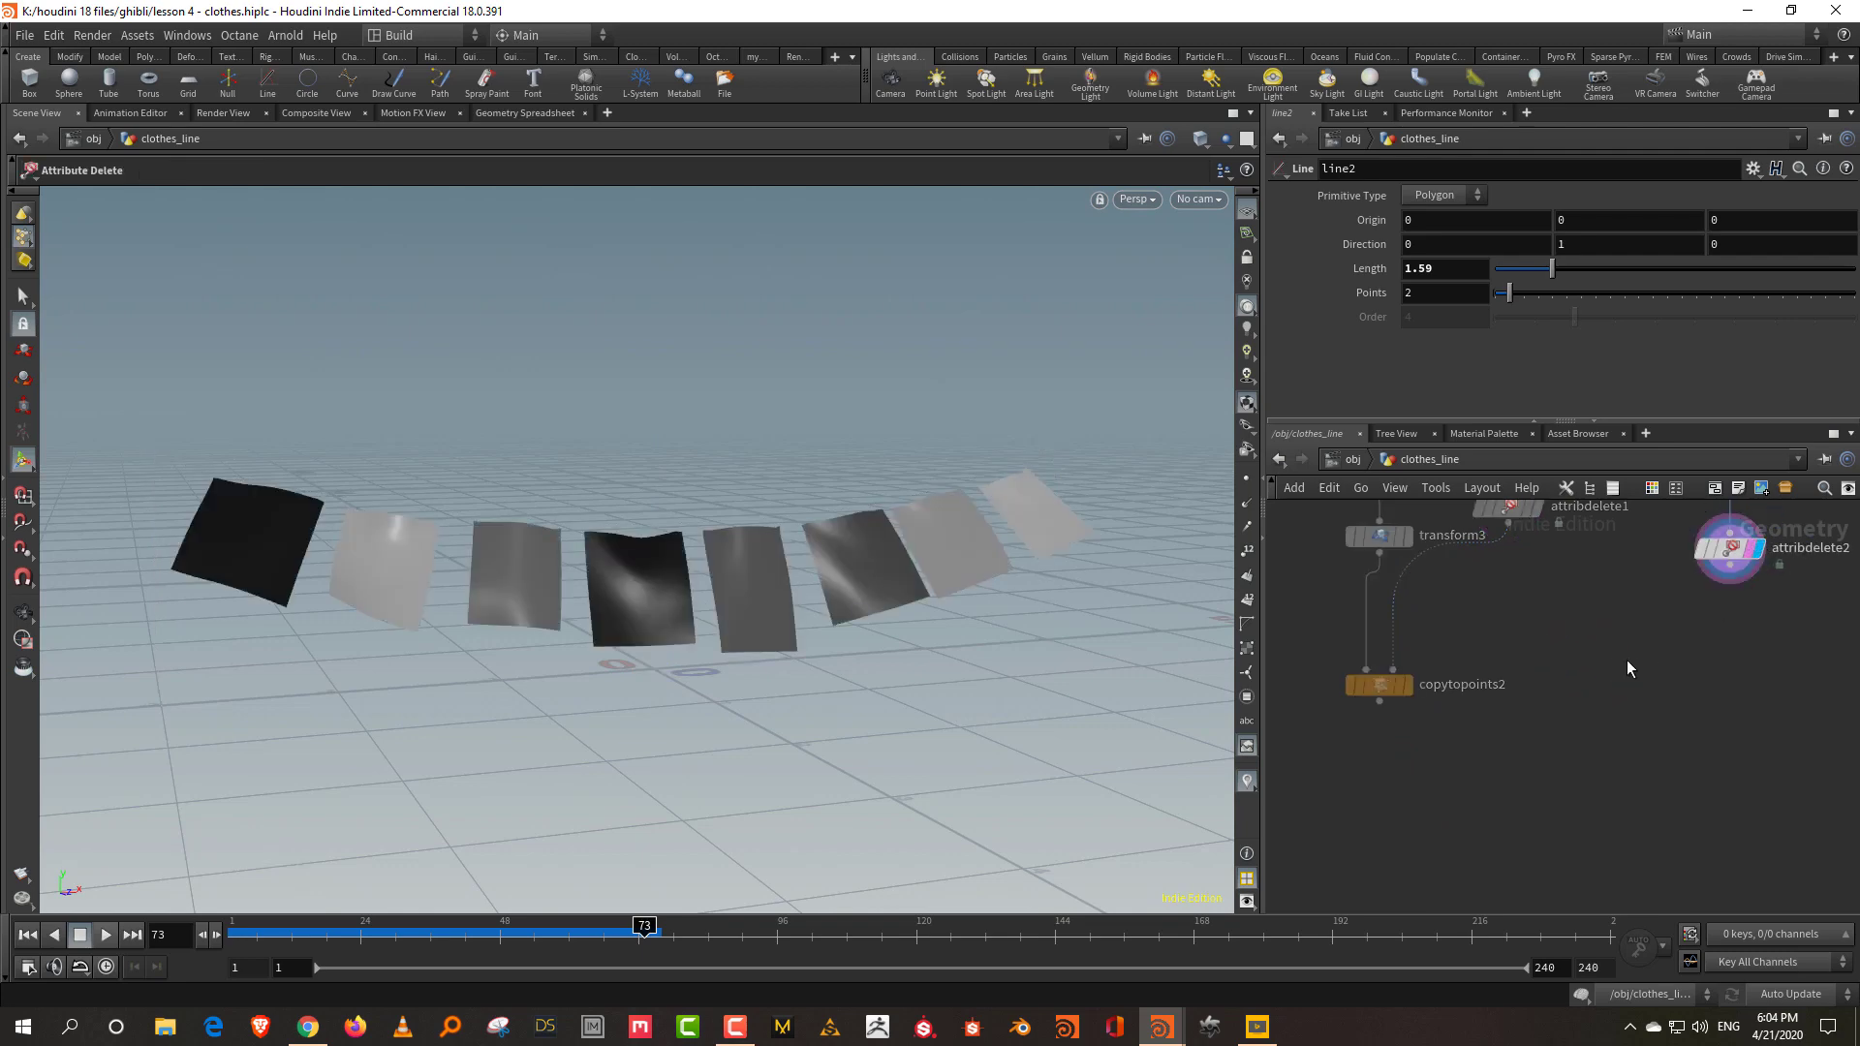
key("Tab")
type("swee")
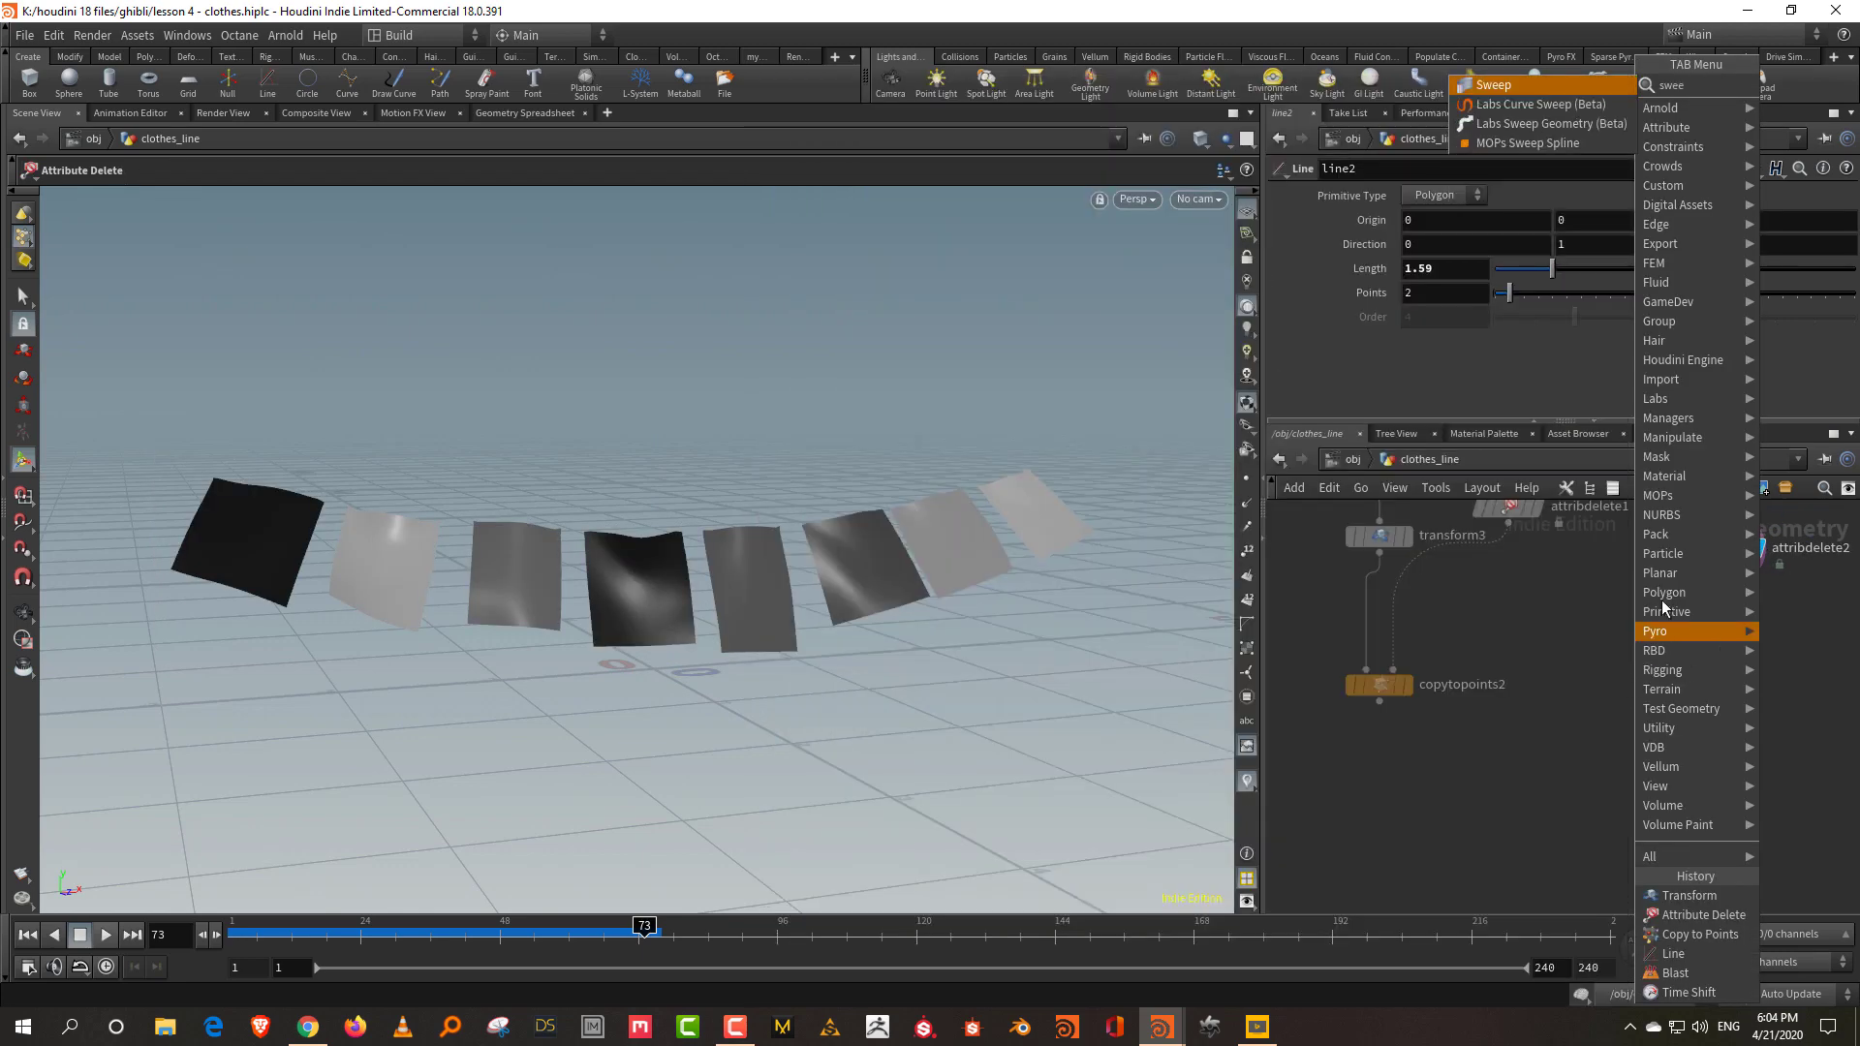
left_click(1497, 85)
left_click(1574, 684)
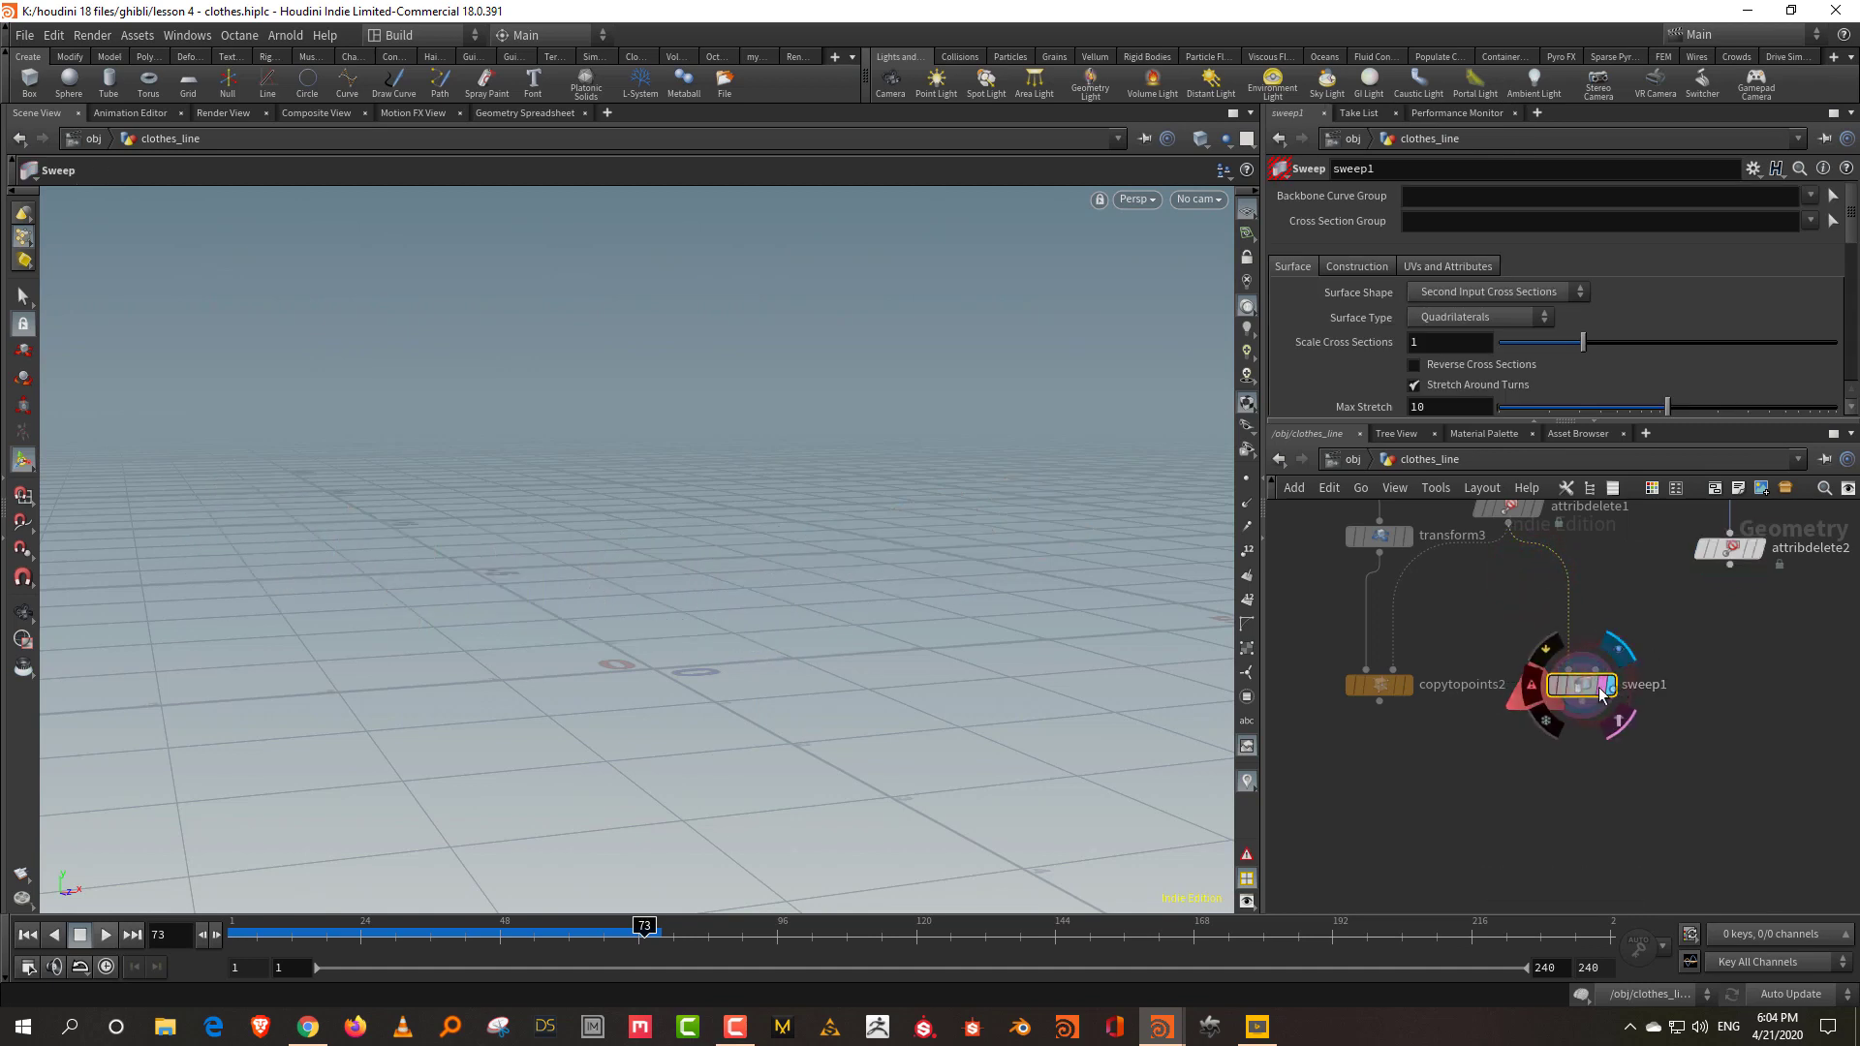
Set sweep1 to a Round Tube surface shape with 11 columns and a radius of 0.02.
left_click(1492, 291)
left_click(1490, 330)
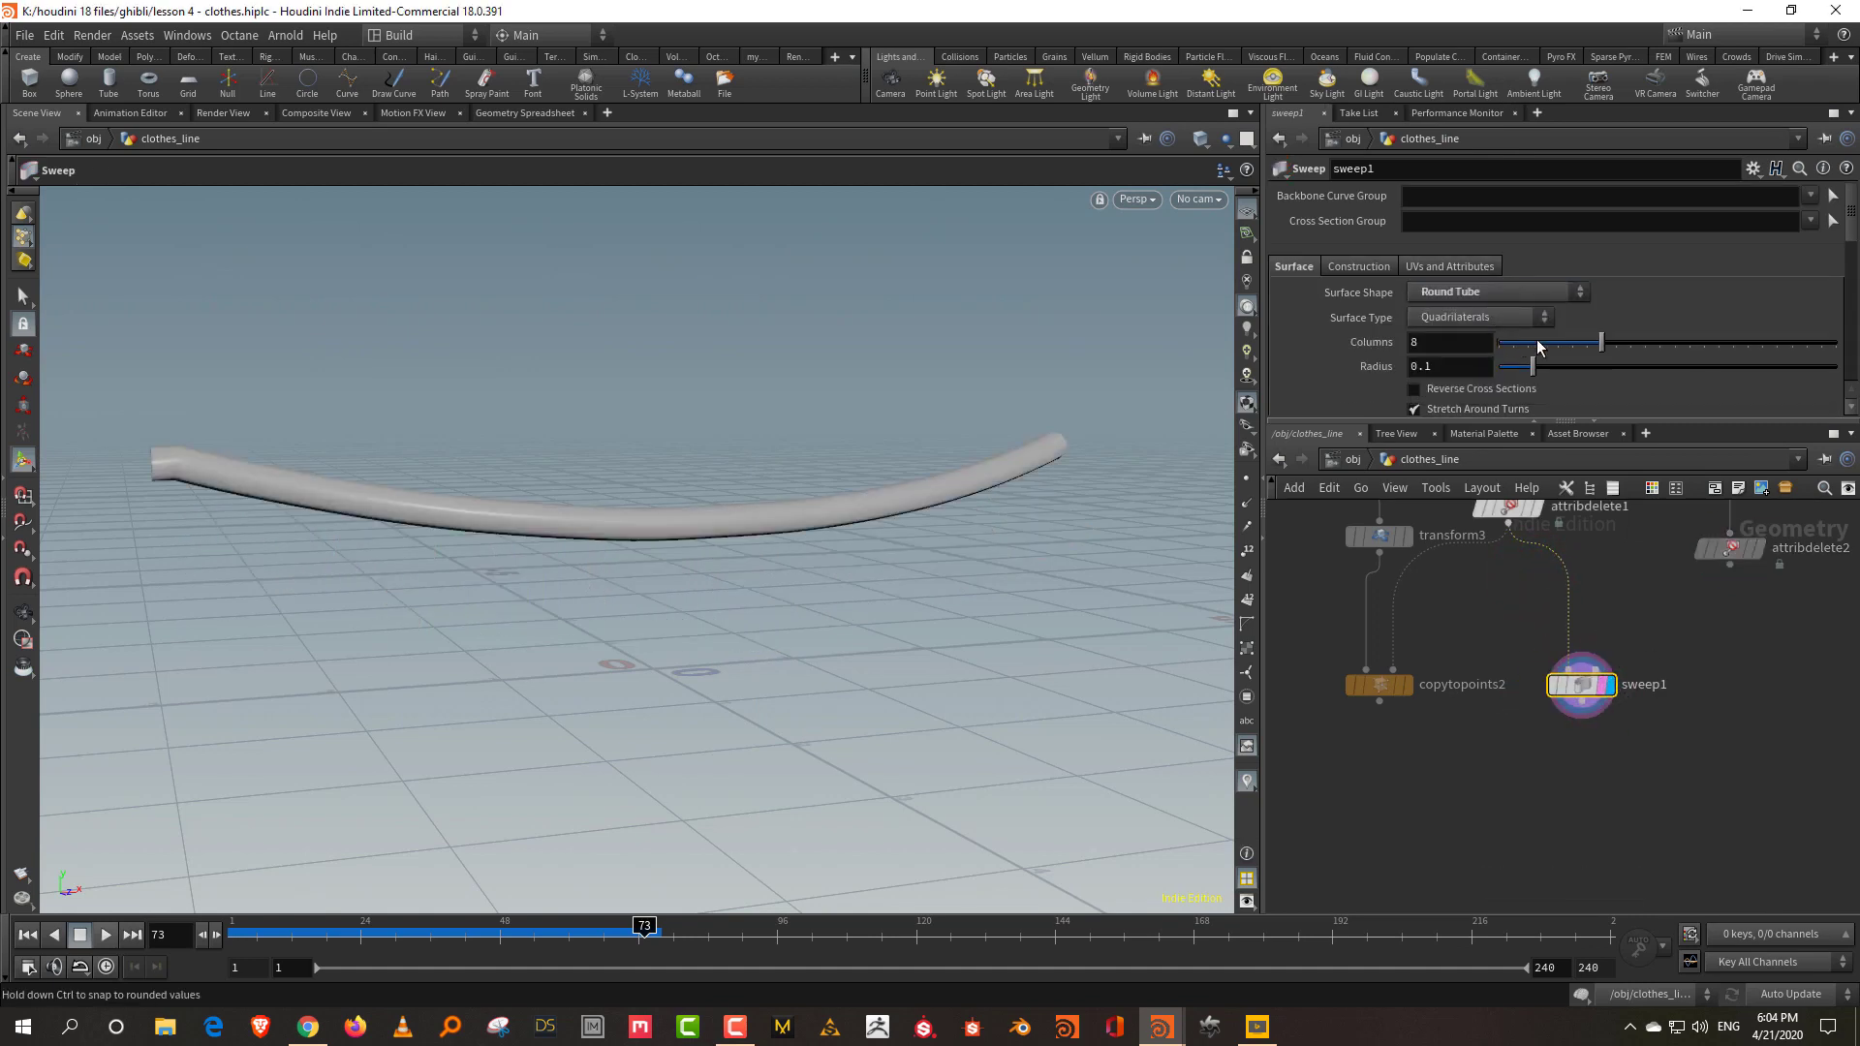
left_click_drag(1598, 351, 1644, 339)
left_click_drag(1533, 369, 1508, 376)
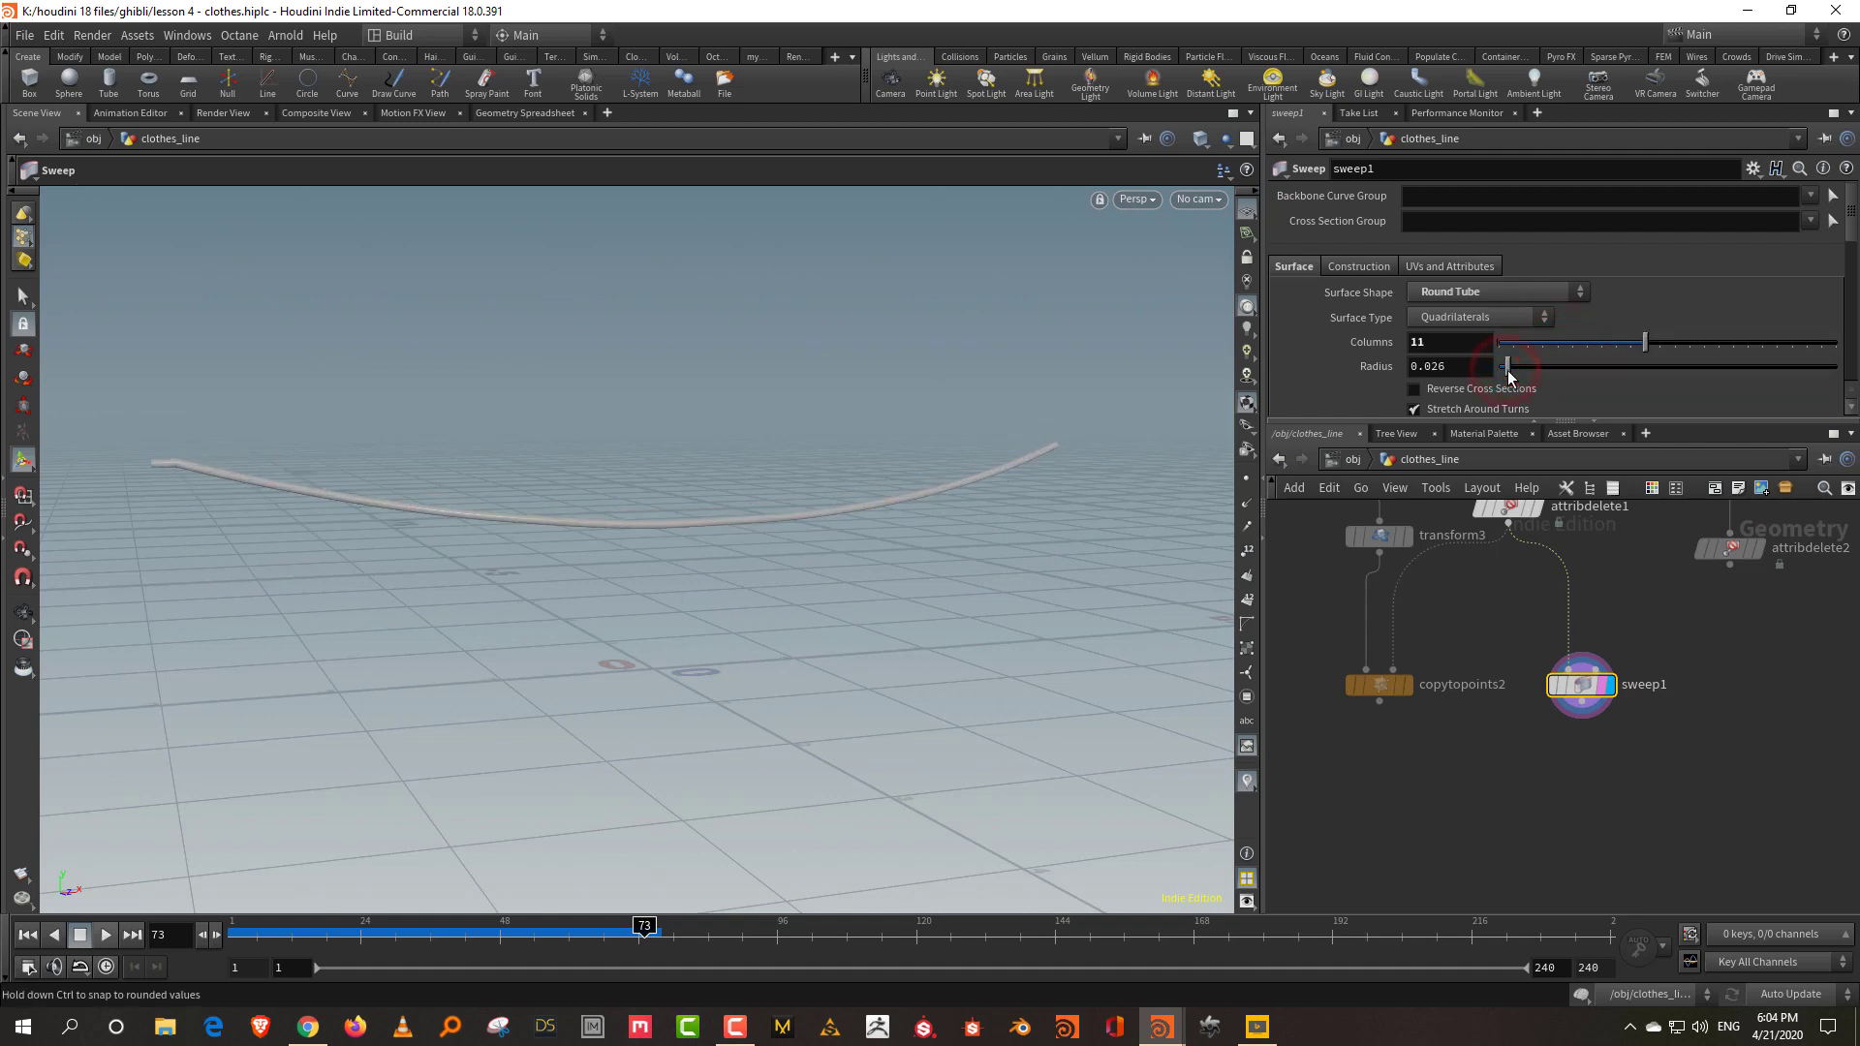
Paste a copy of the Sweep node and wire copytopoints2 into its first input.
middle_click_drag(1524, 676, 1535, 621)
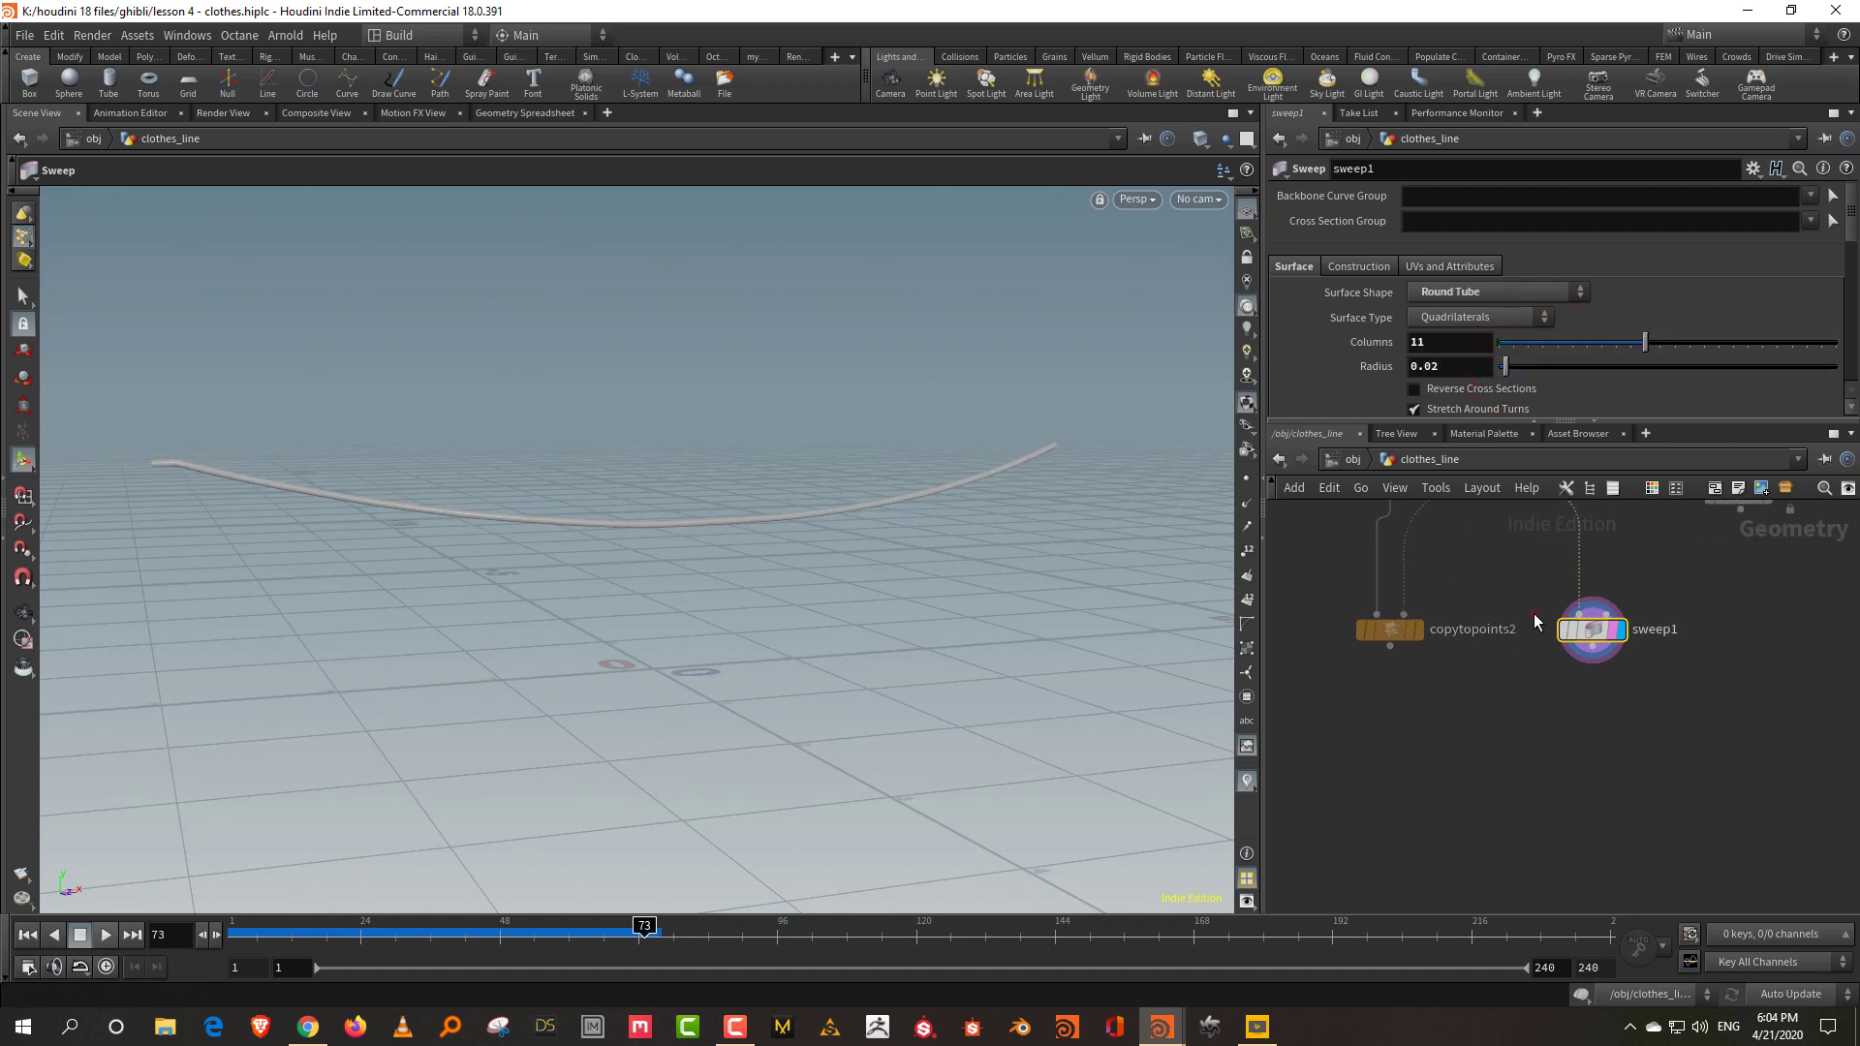
key("ctrl+c")
key("ctrl+v")
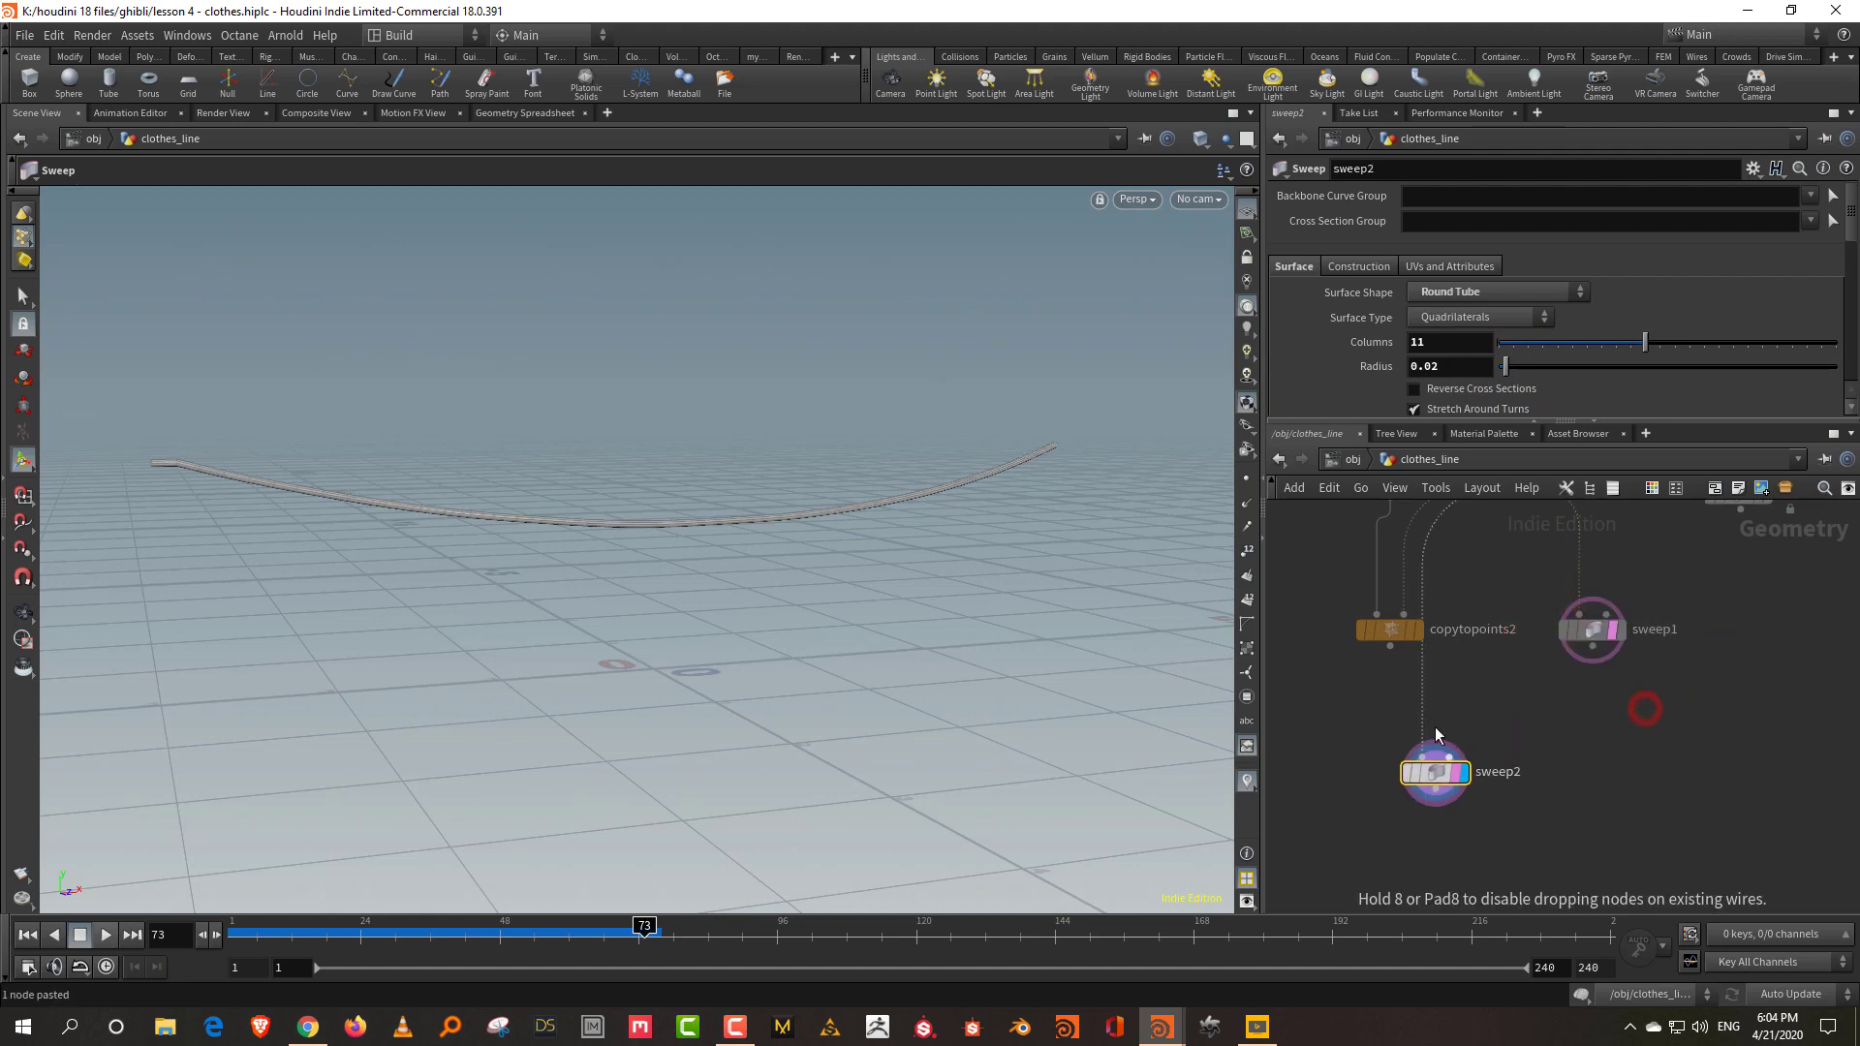
left_click(1419, 734)
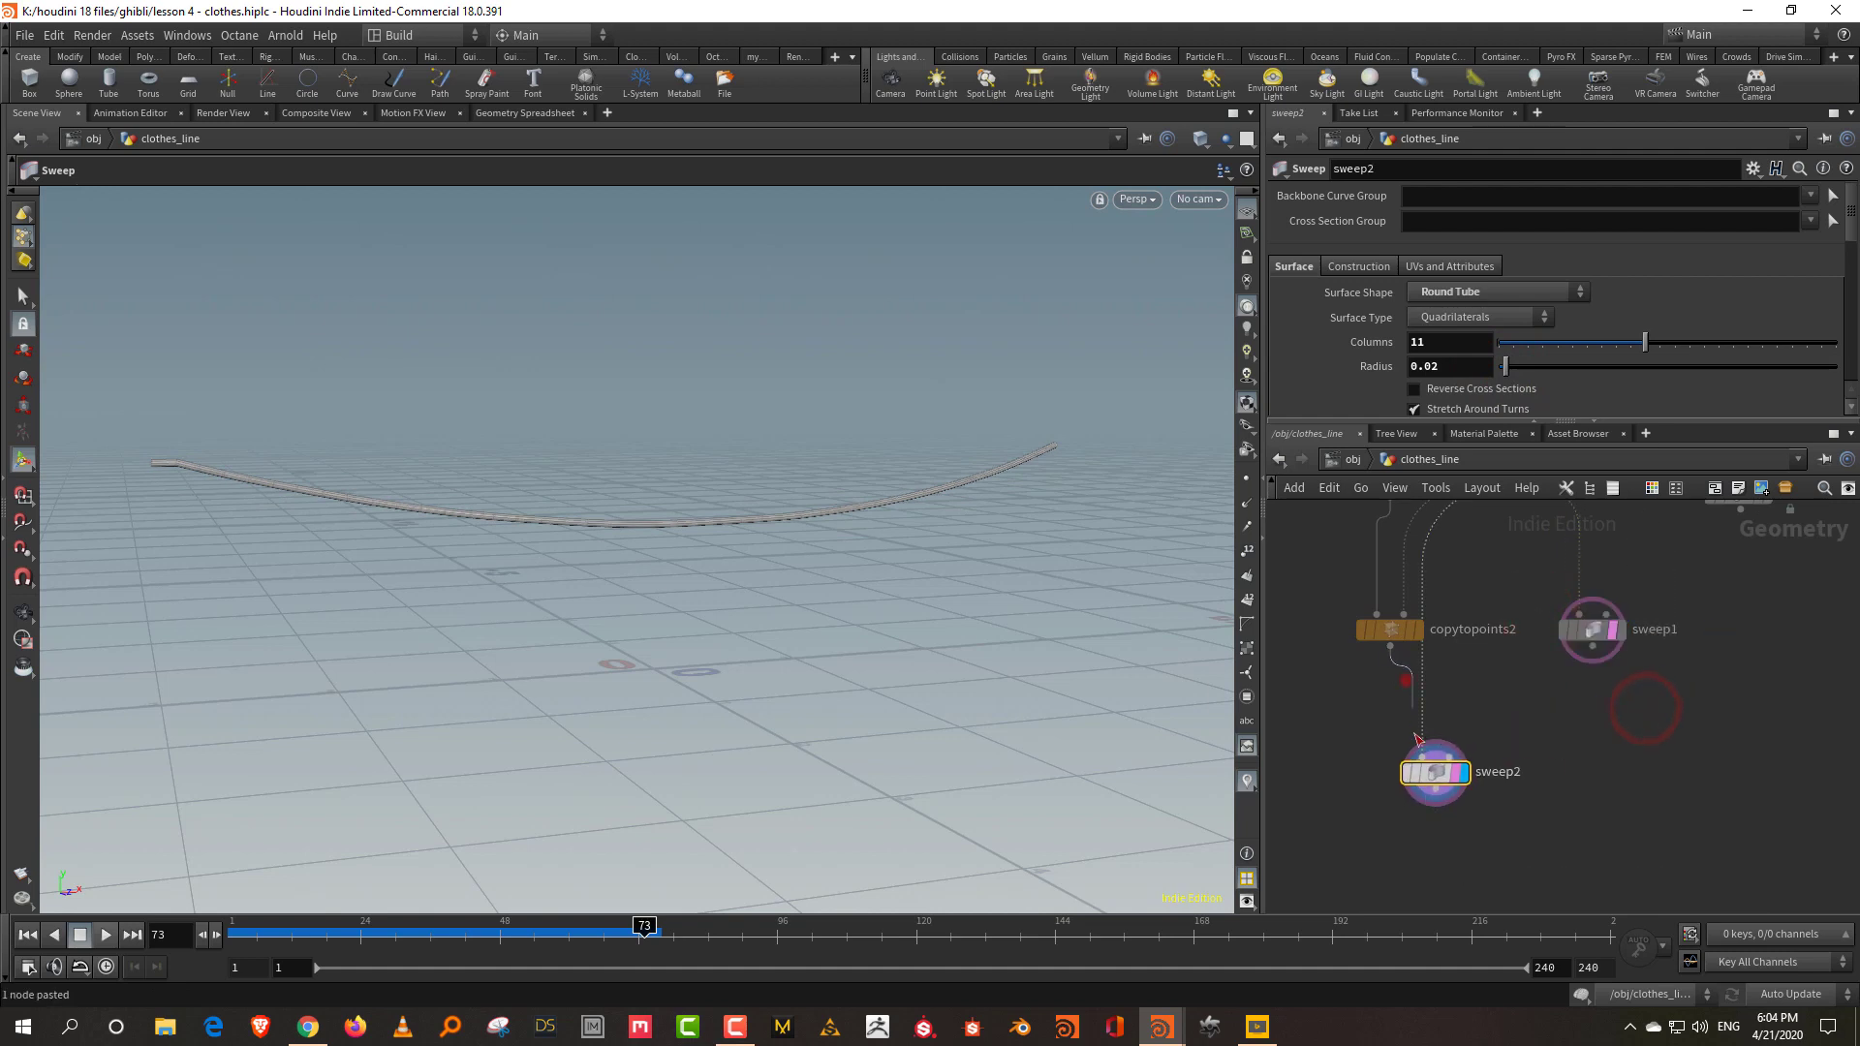
Set the radius of sweep2 to 0.043 and its End Cap Type to Grid.
left_click(1517, 369)
left_click_drag(1517, 370, 1474, 603)
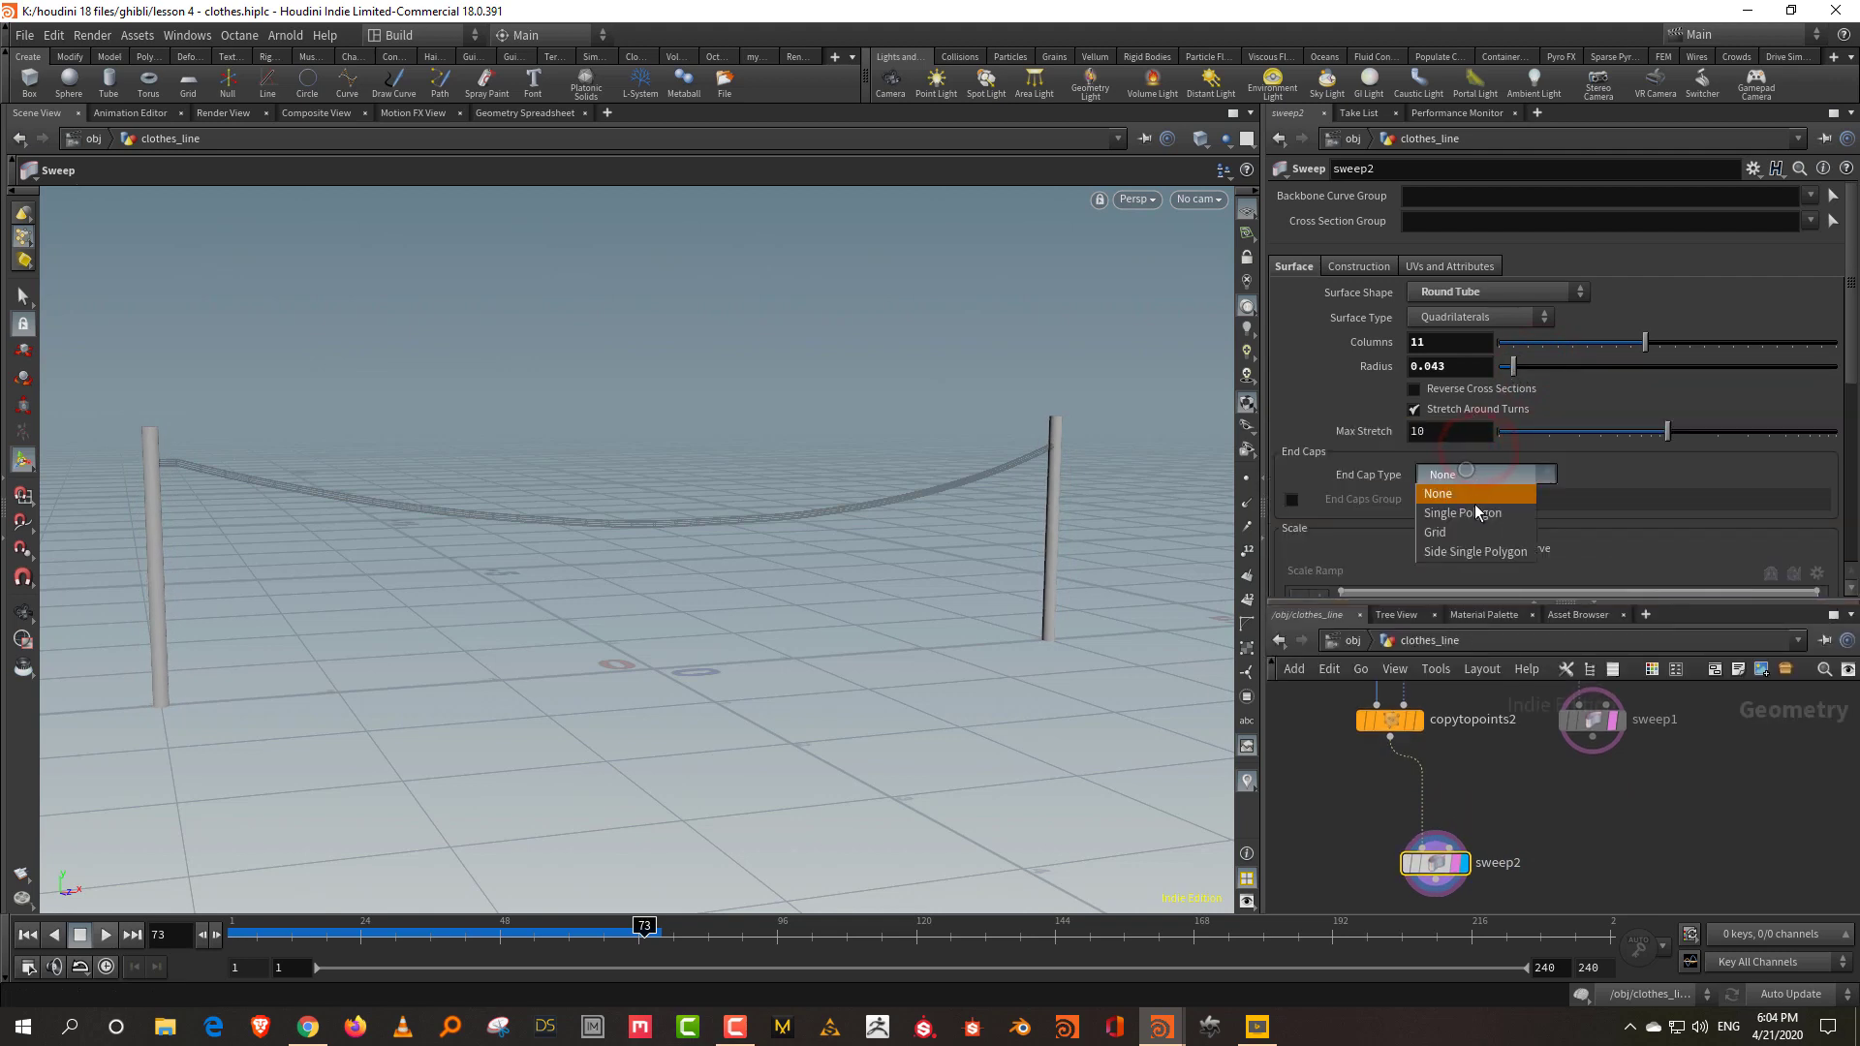
left_click(1479, 534)
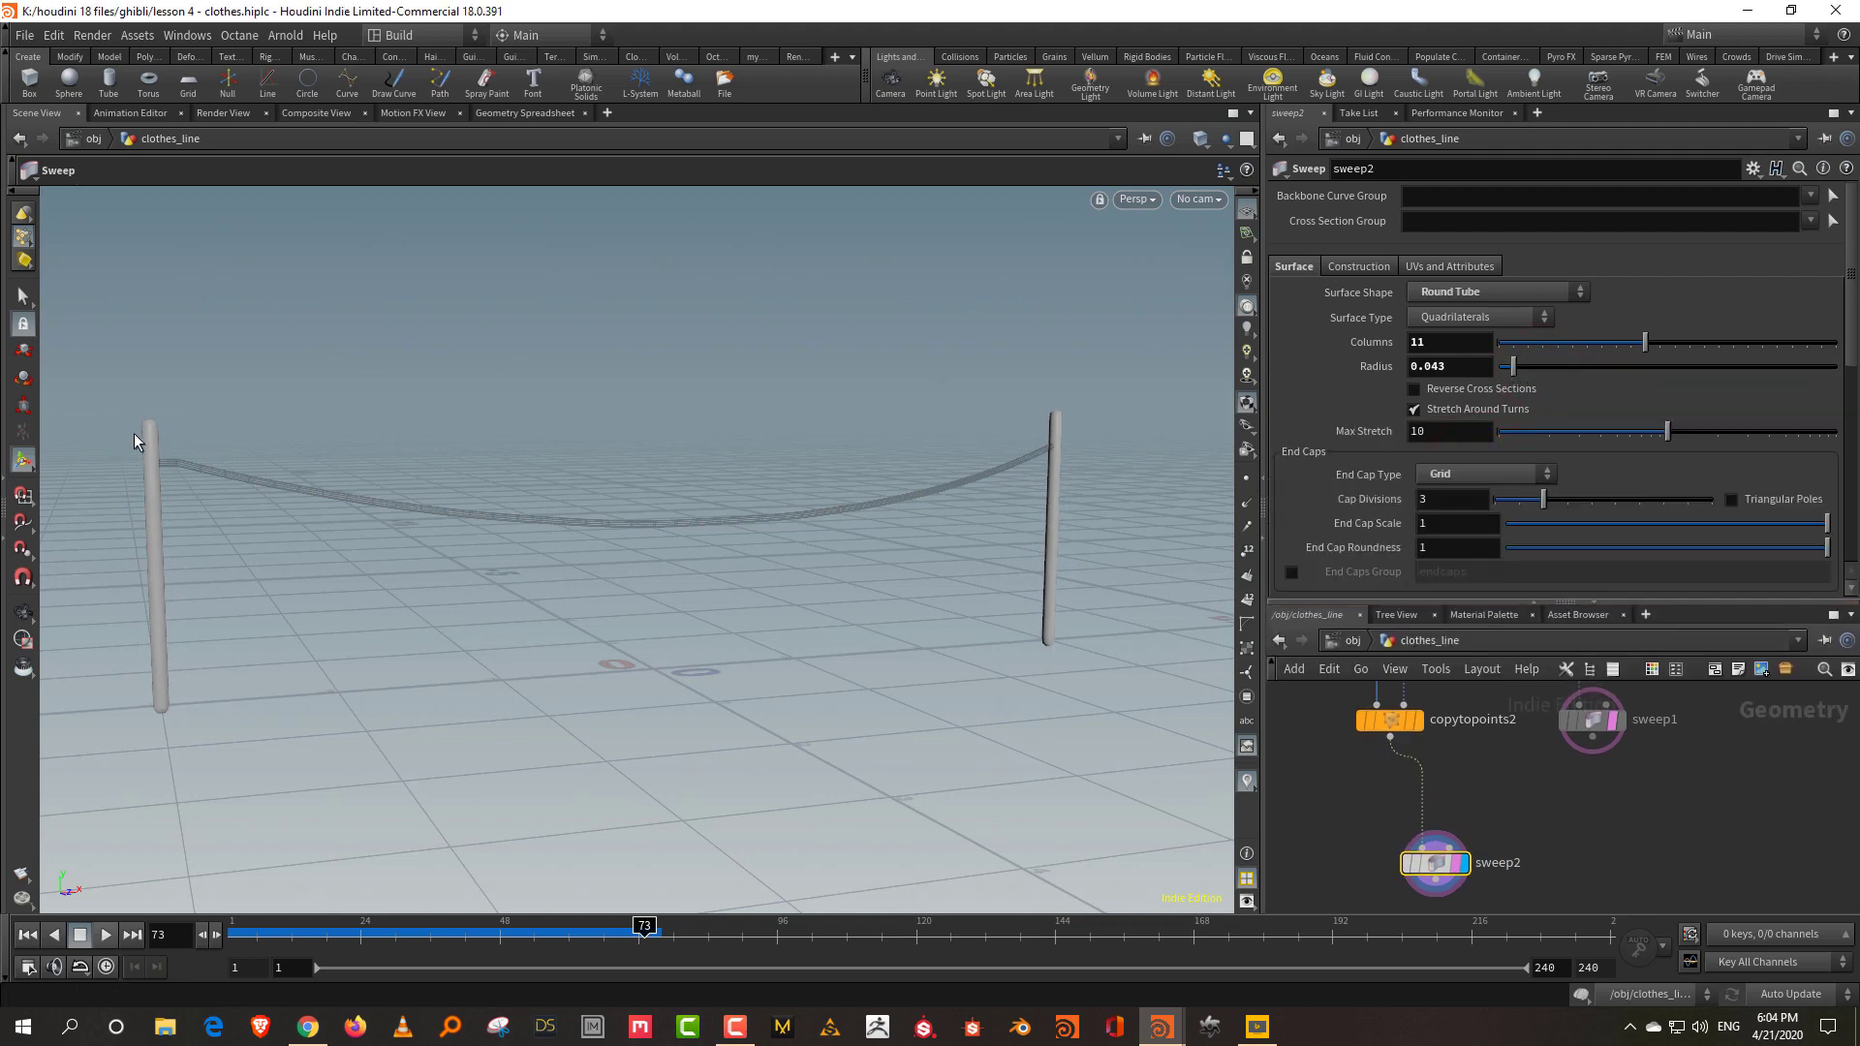
Set the radius of sweep1 to 0.01 for a thinner clothes line.
left_click(1625, 793)
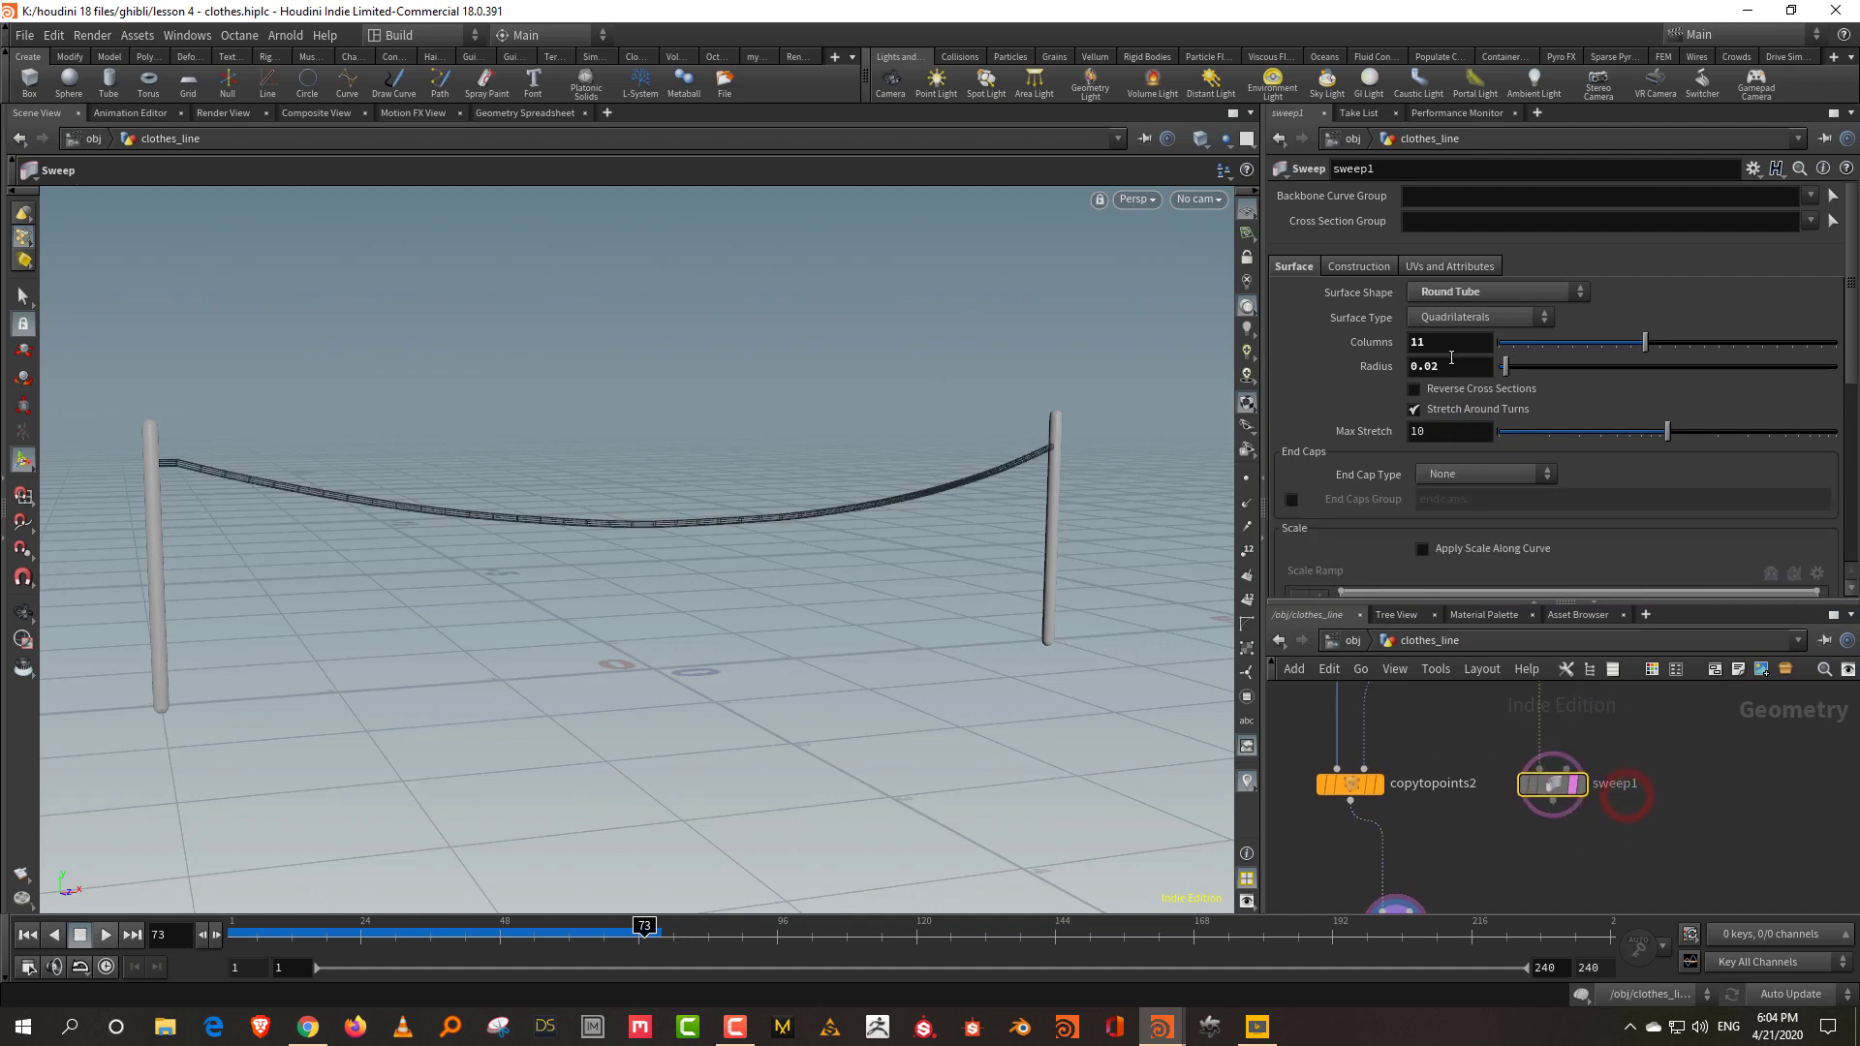
mouse_move(1479, 406)
middle_mouse_down()
mouse_move(1424, 414)
mouse_move(1446, 416)
middle_mouse_up()
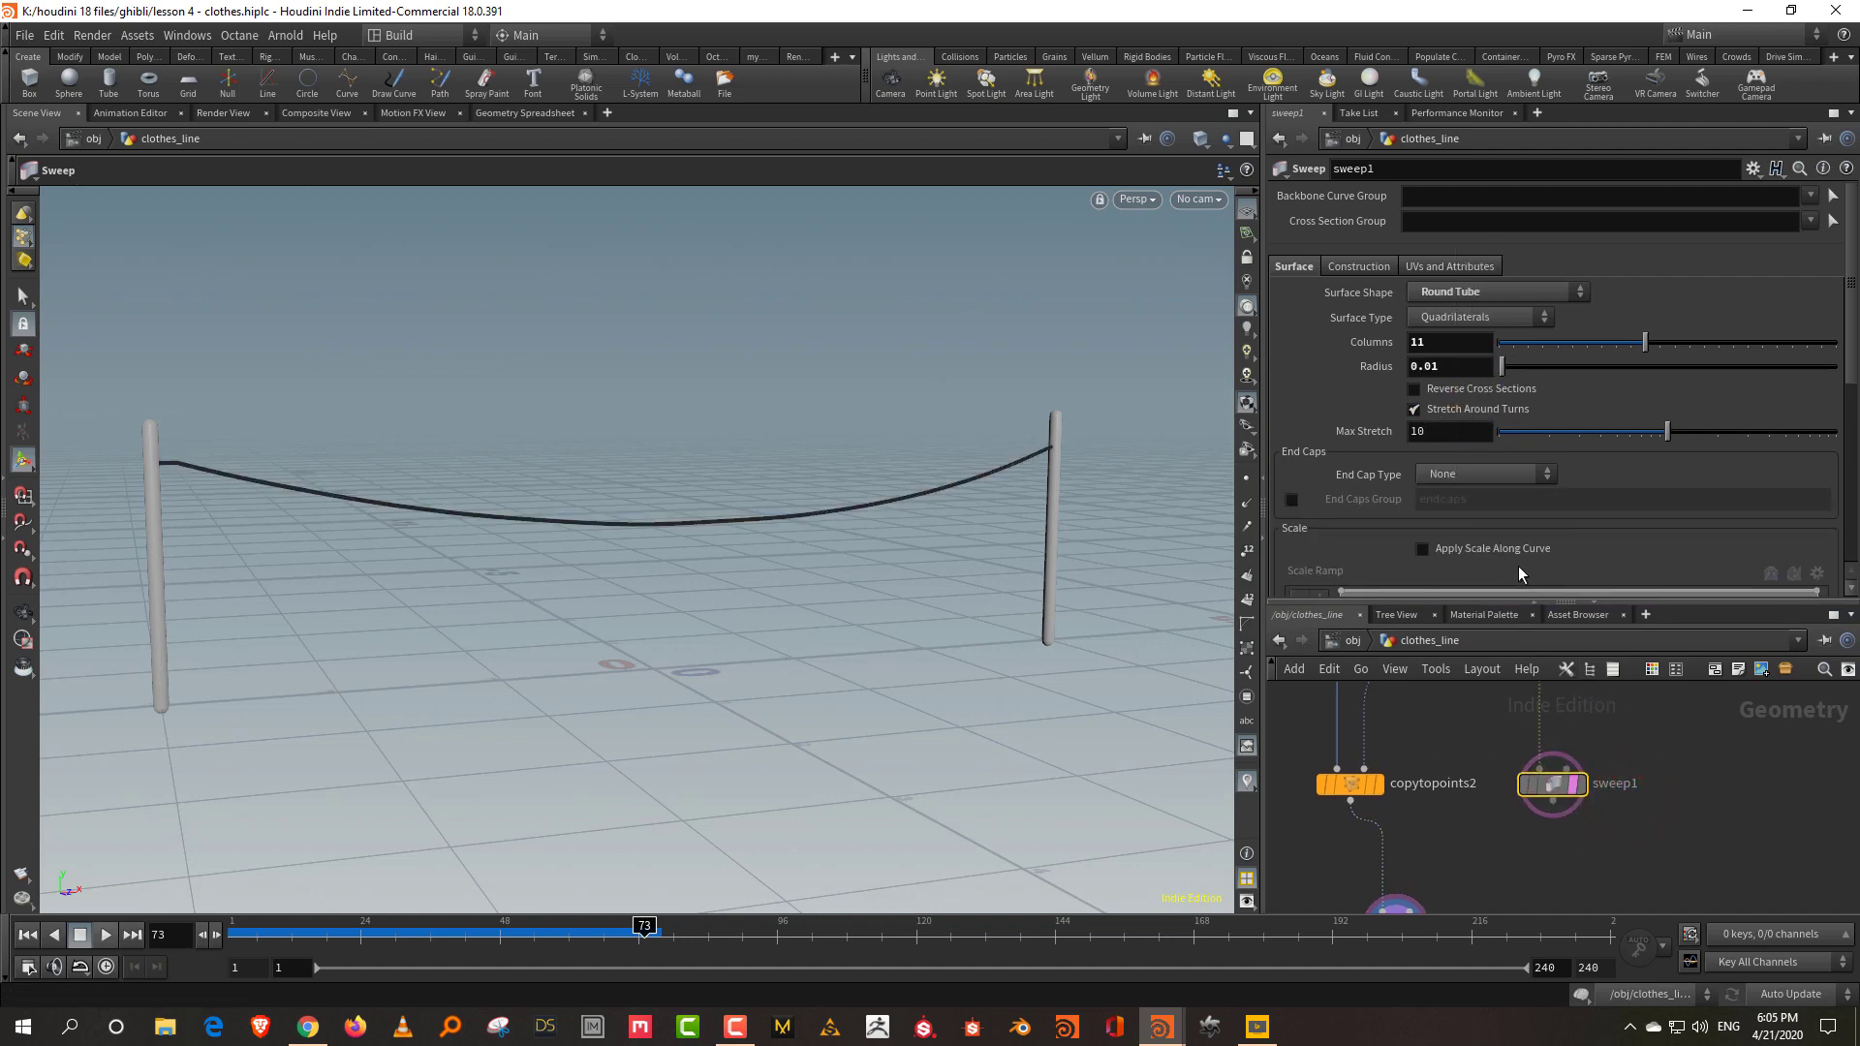
left_click_drag(1522, 602, 1522, 365)
Add a Merge node combining sweep2, sweep1 and attribdelete2, and display the complete clothes line.
key("Tab")
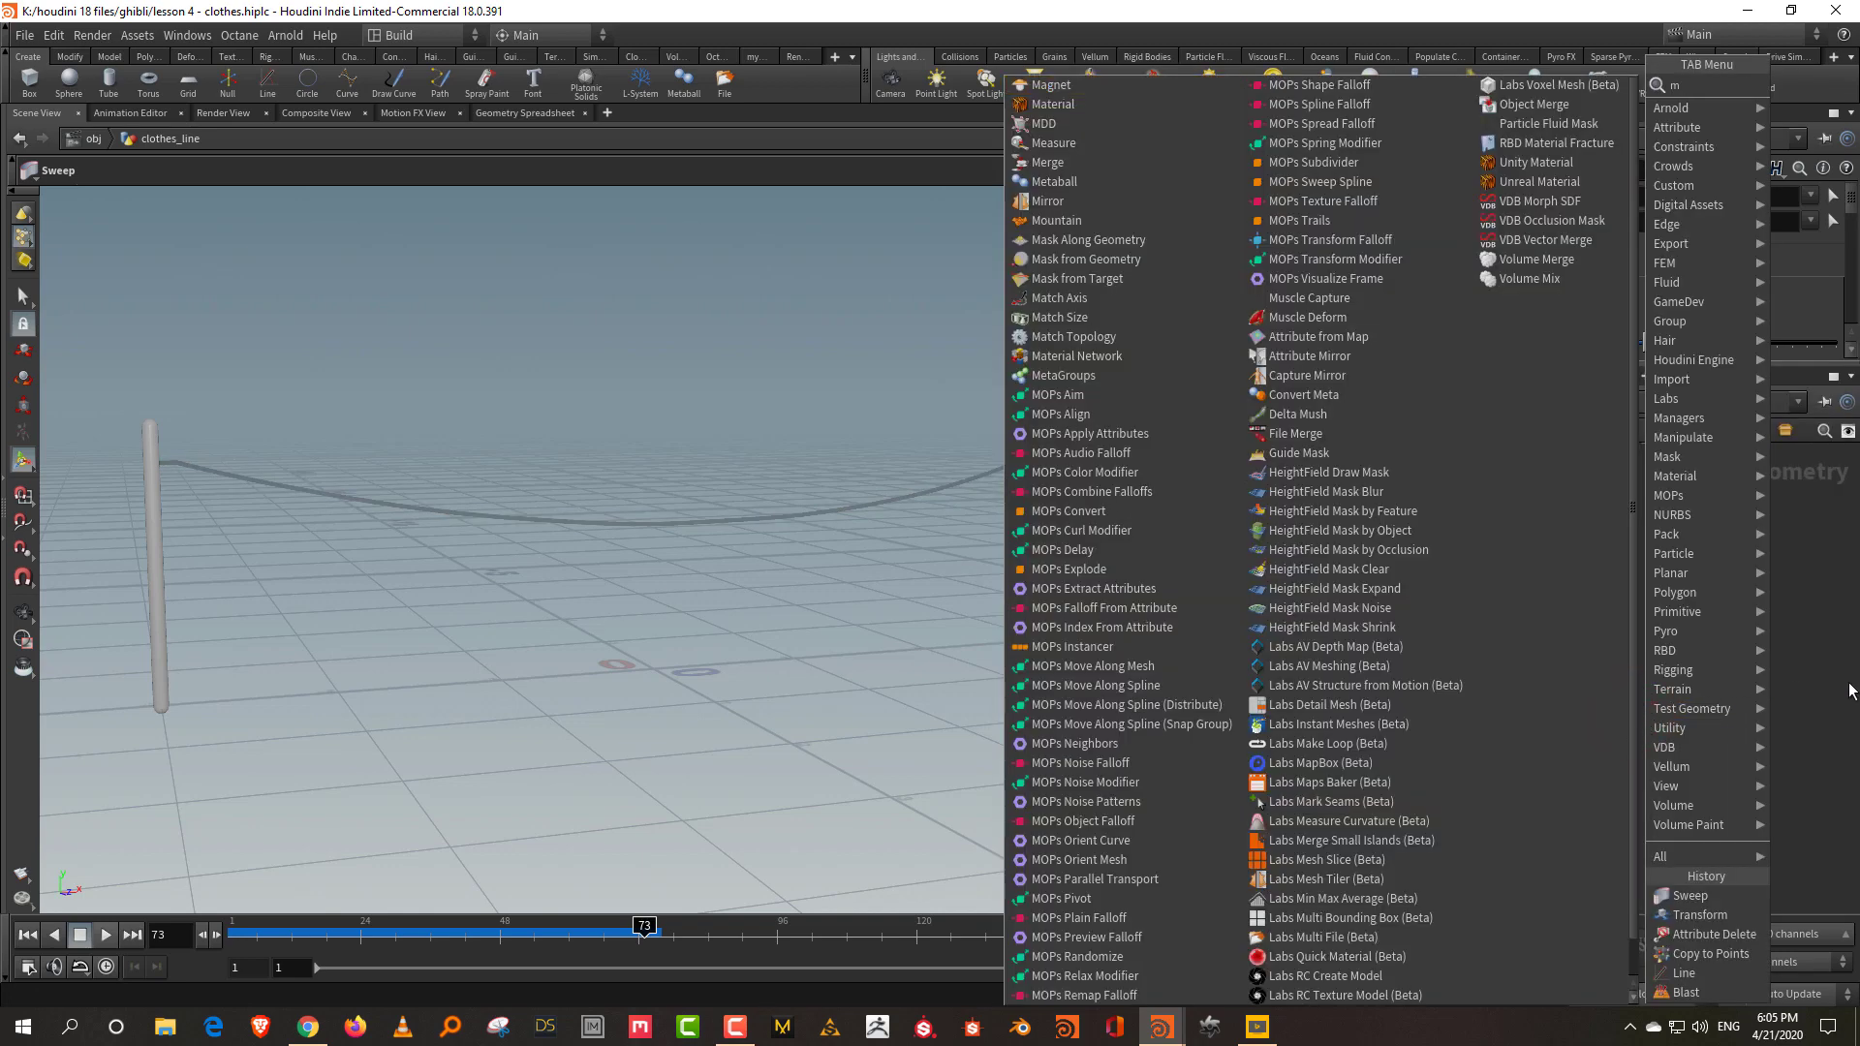
type("merge")
key("Return")
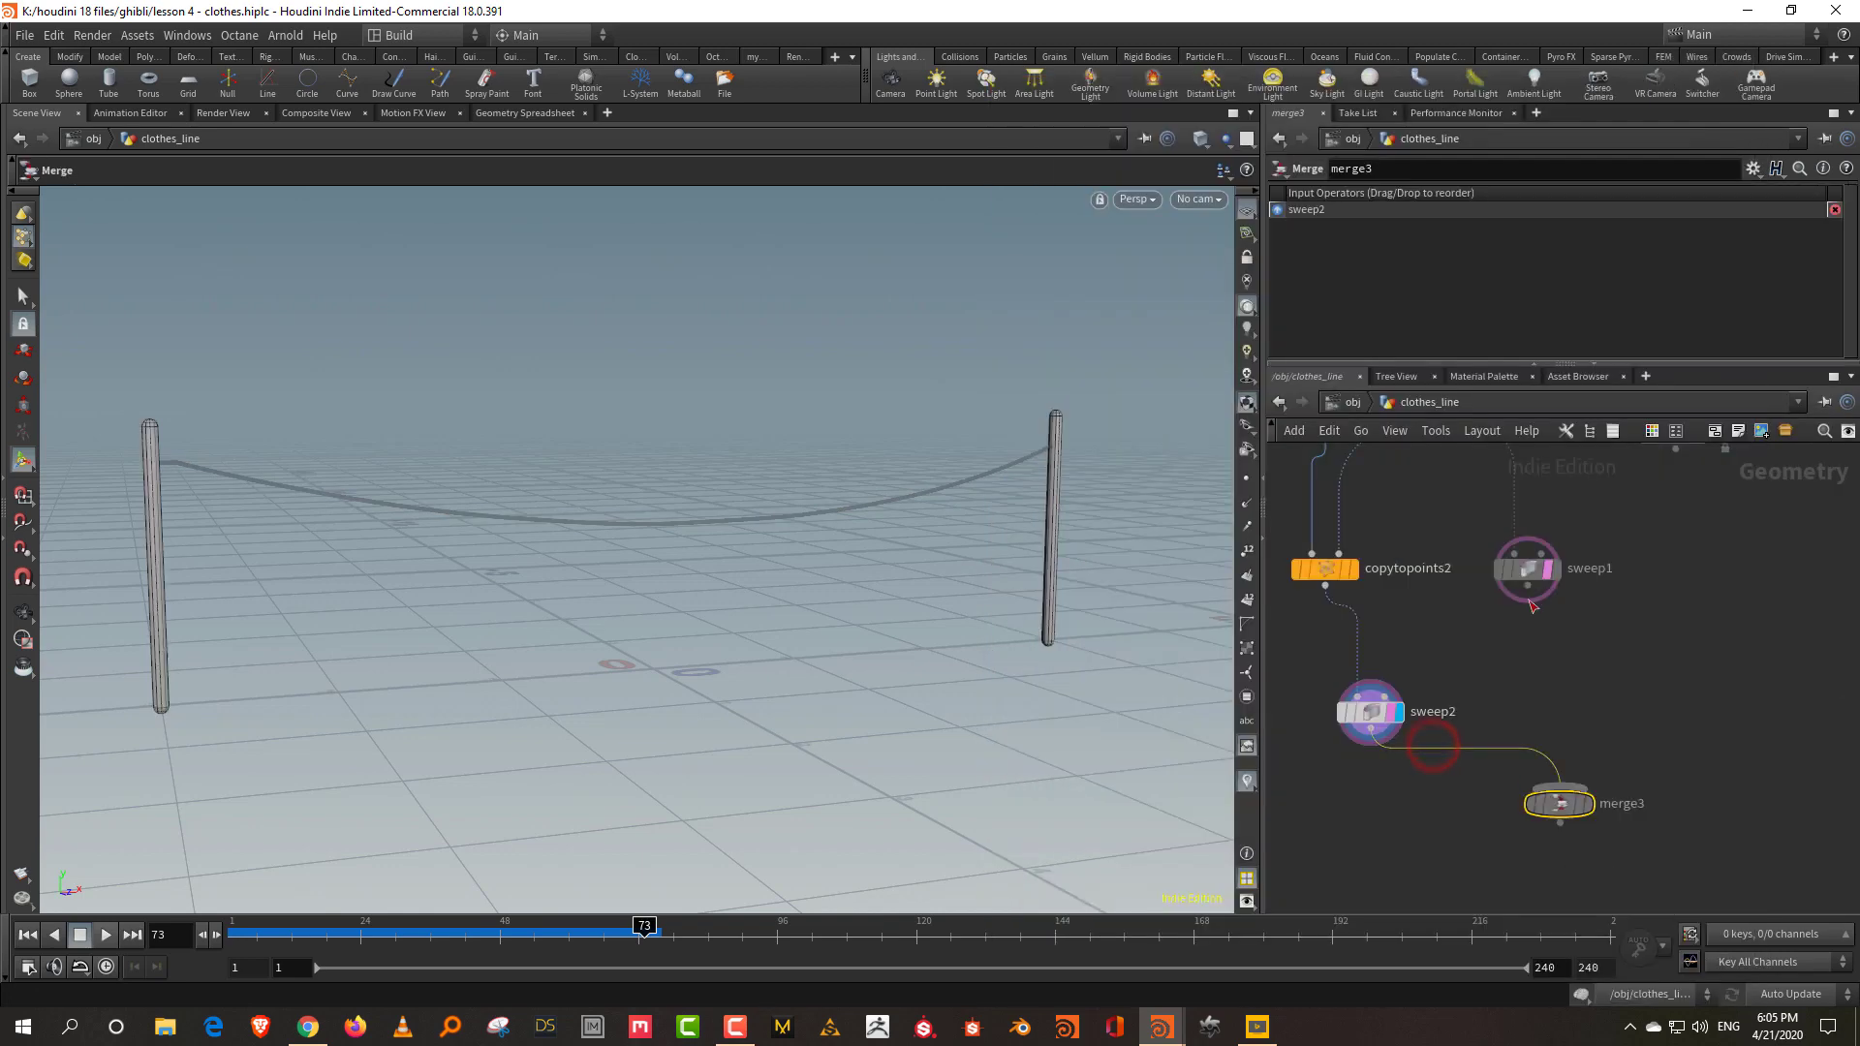
middle_click_drag(1585, 713, 1575, 589)
left_click_drag(1575, 589, 1496, 780)
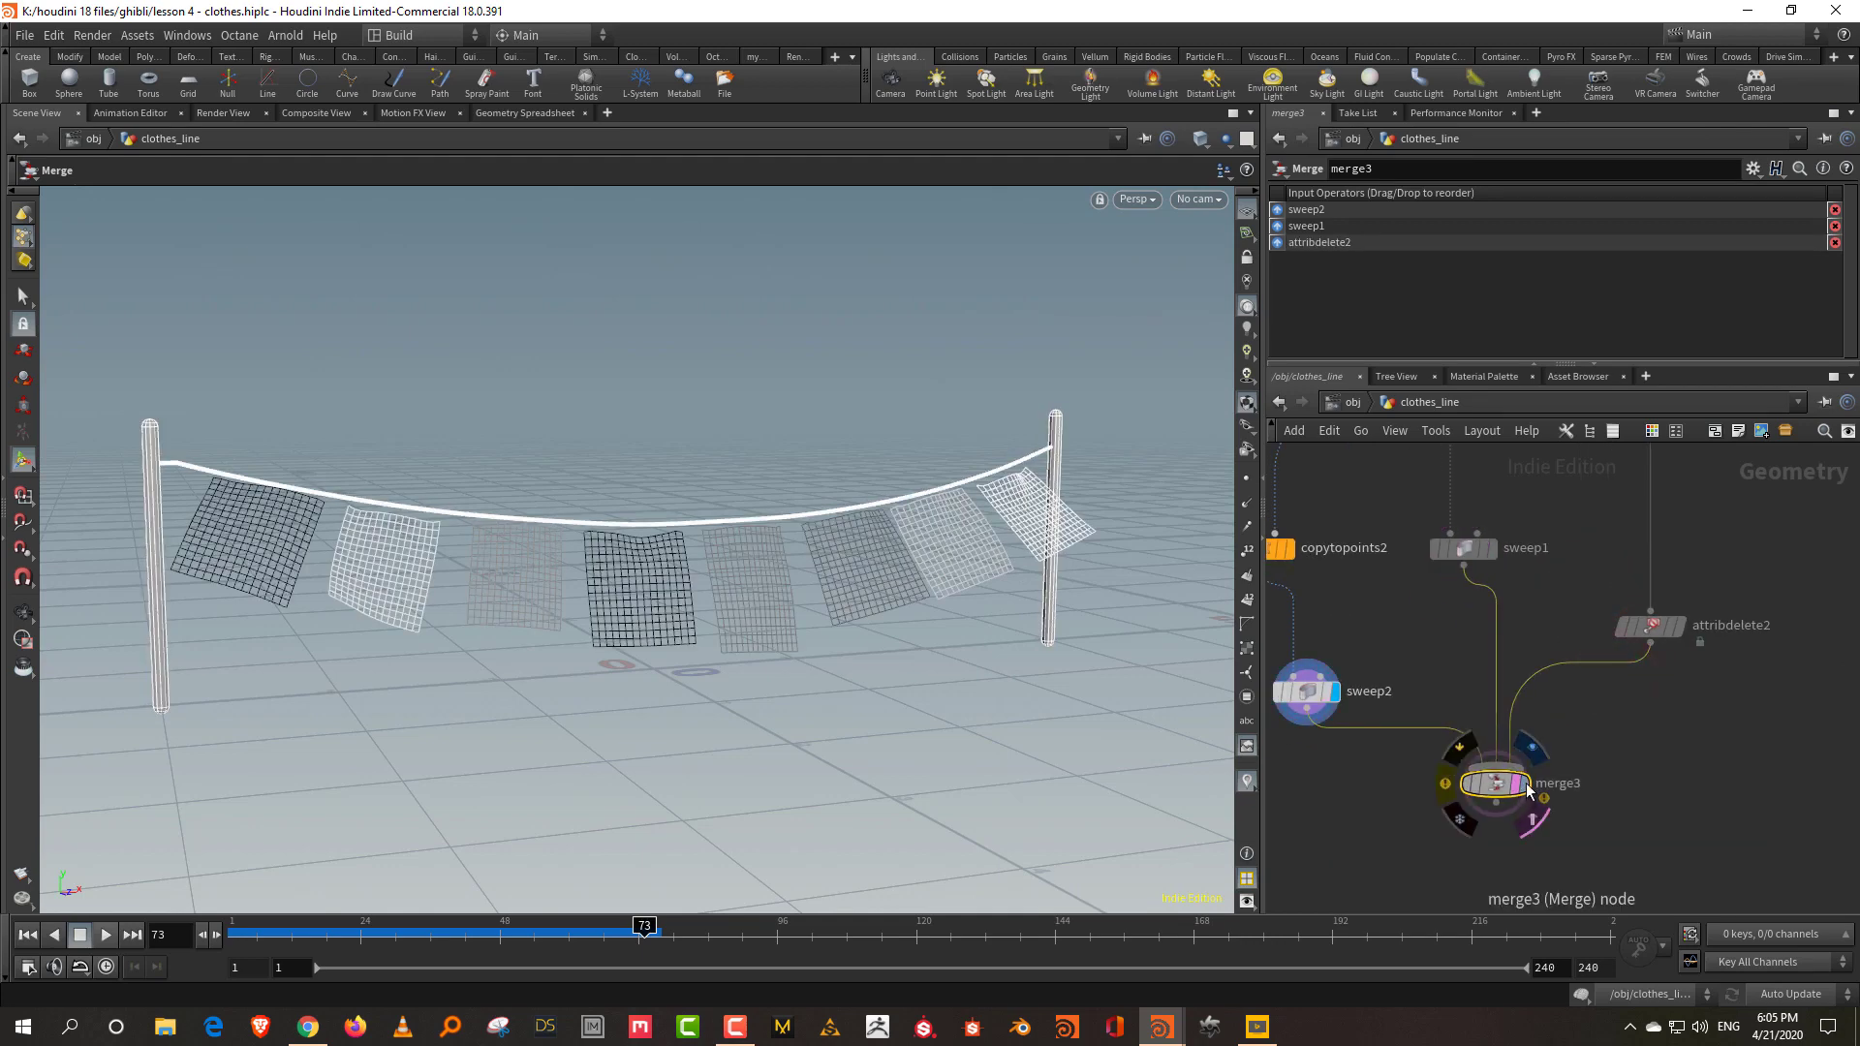
left_click_drag(1059, 643, 1059, 644)
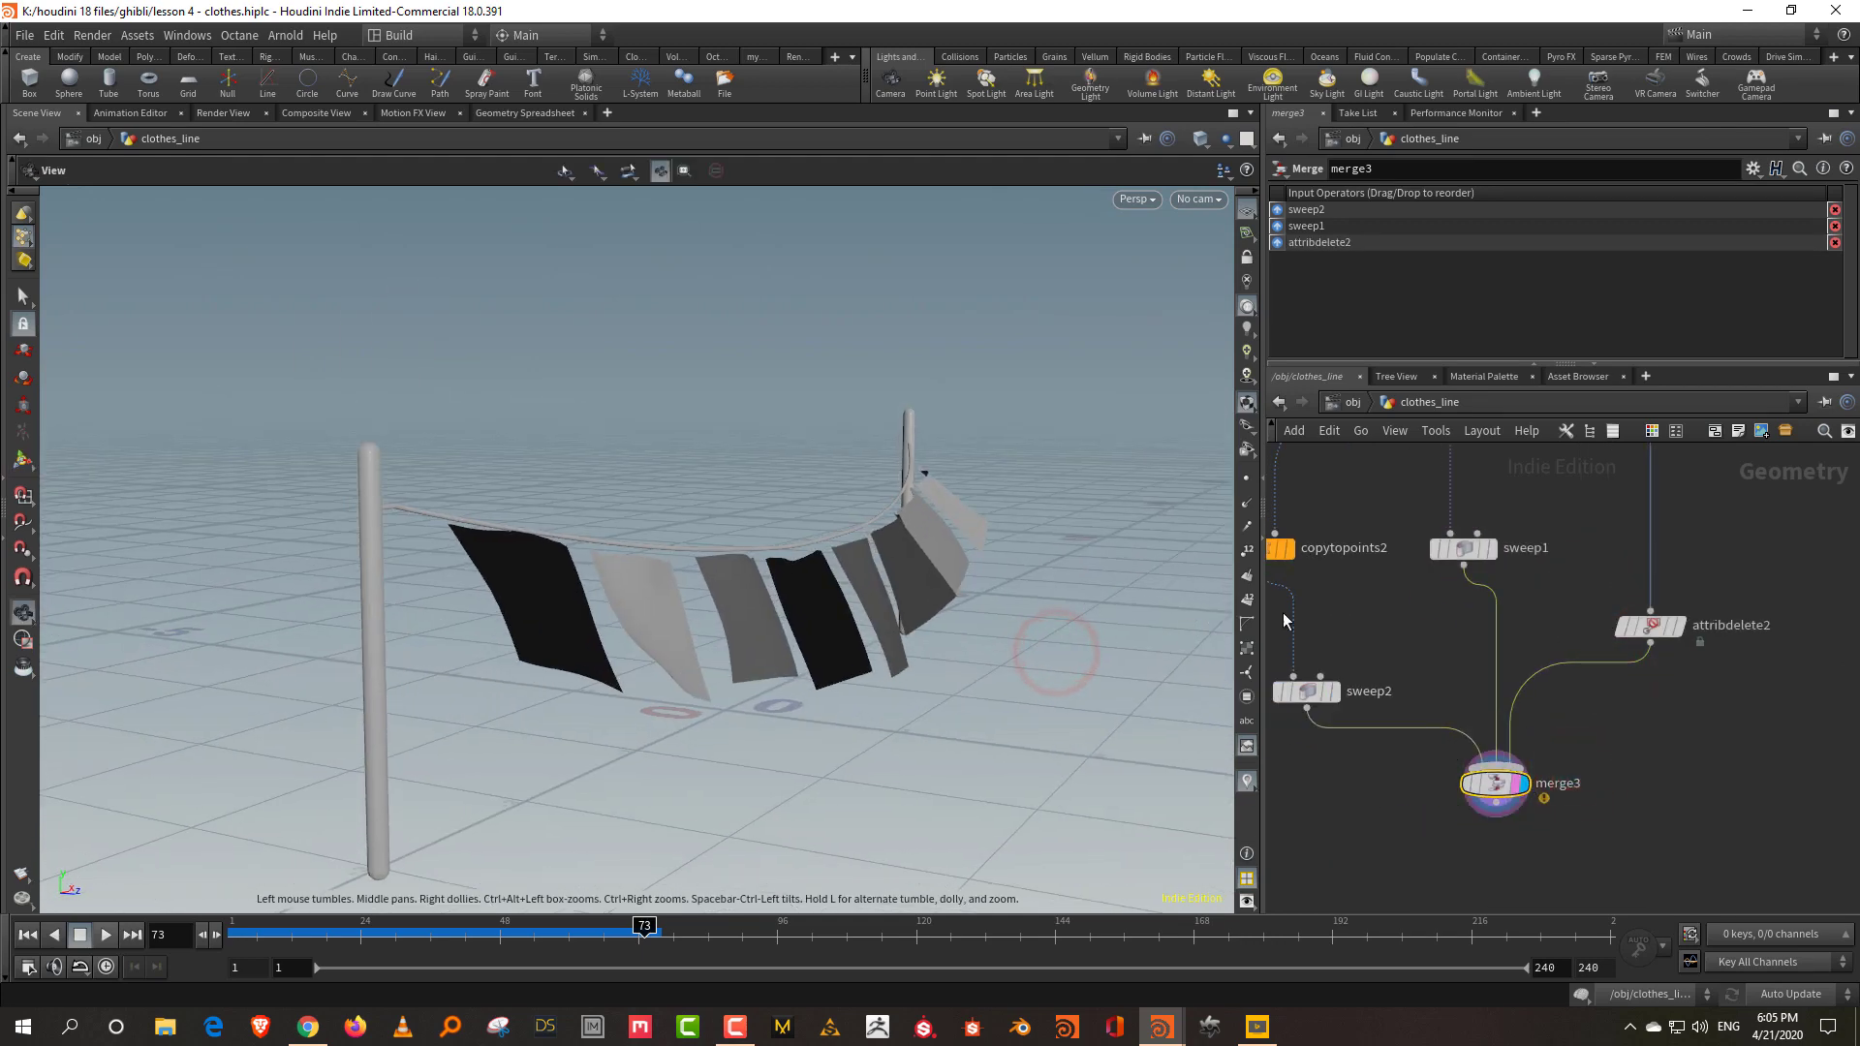
middle_click_drag(1590, 651, 1640, 650)
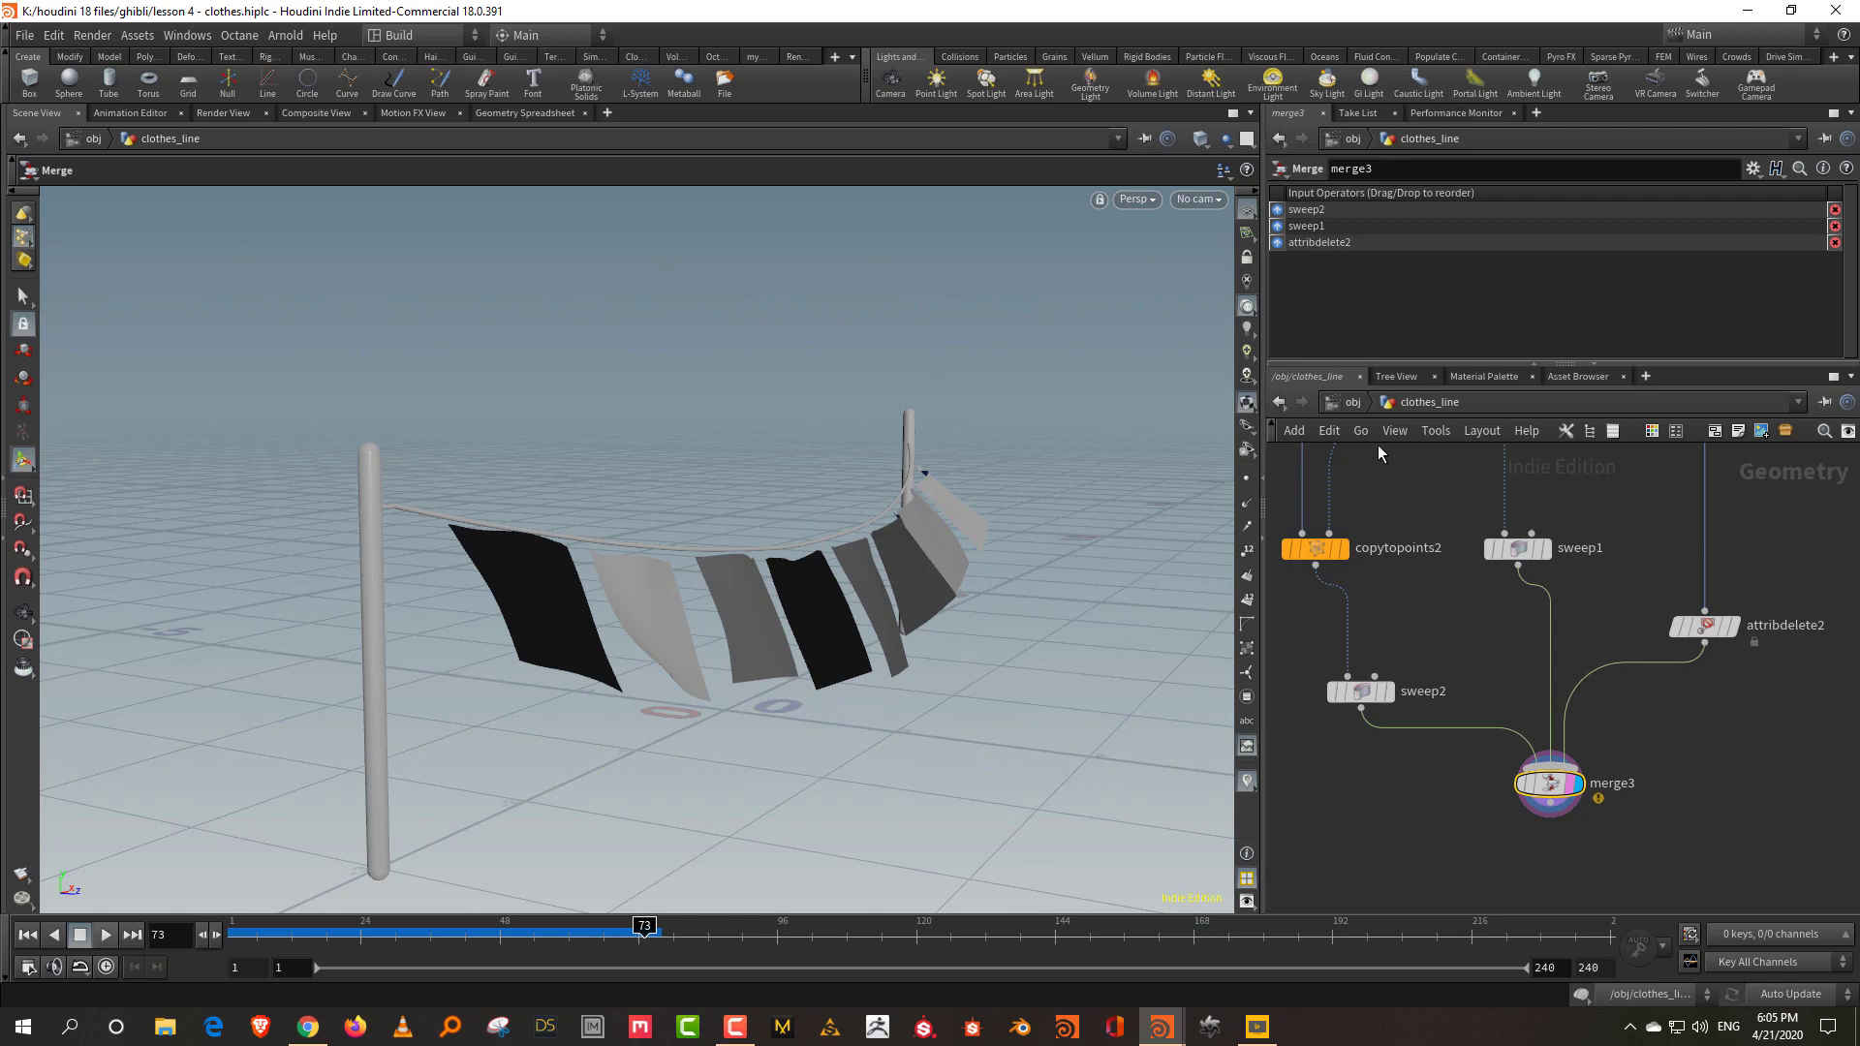
Return to the obj level and move the timeline to frame 1.
left_click(1349, 402)
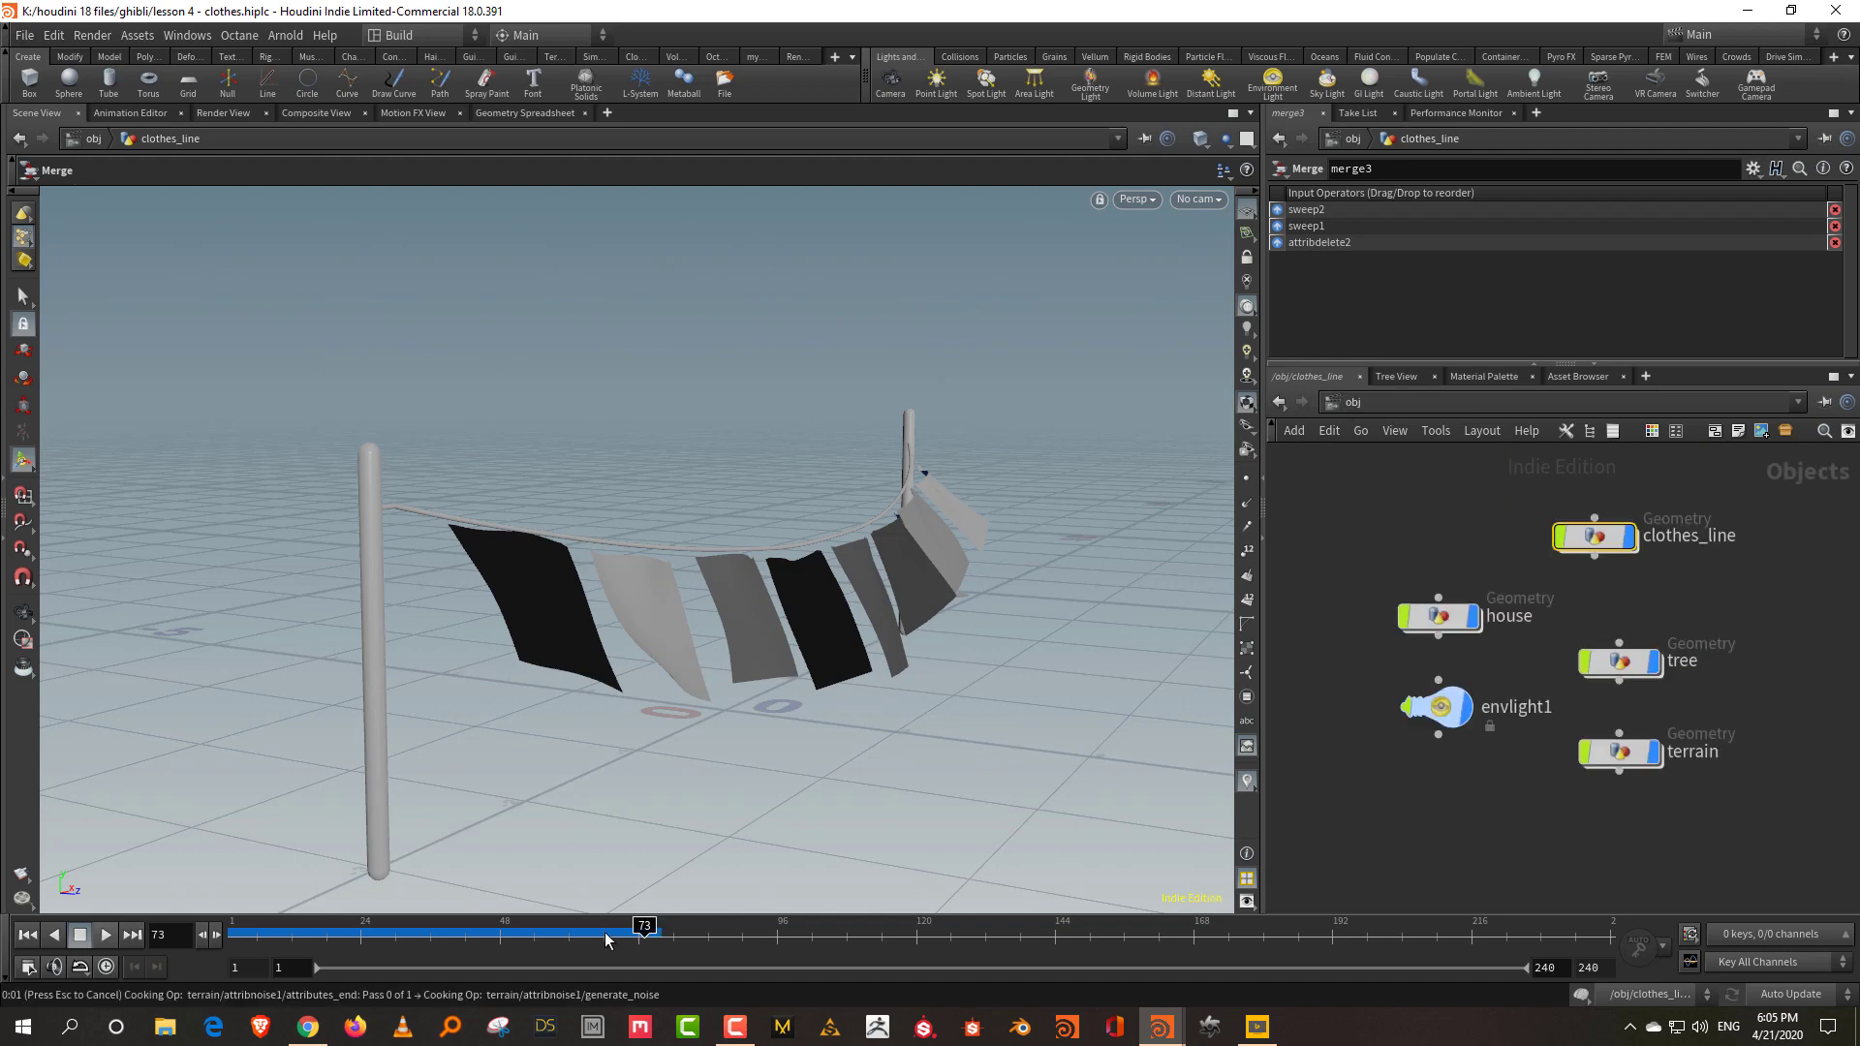
left_click_drag(616, 938, 233, 934)
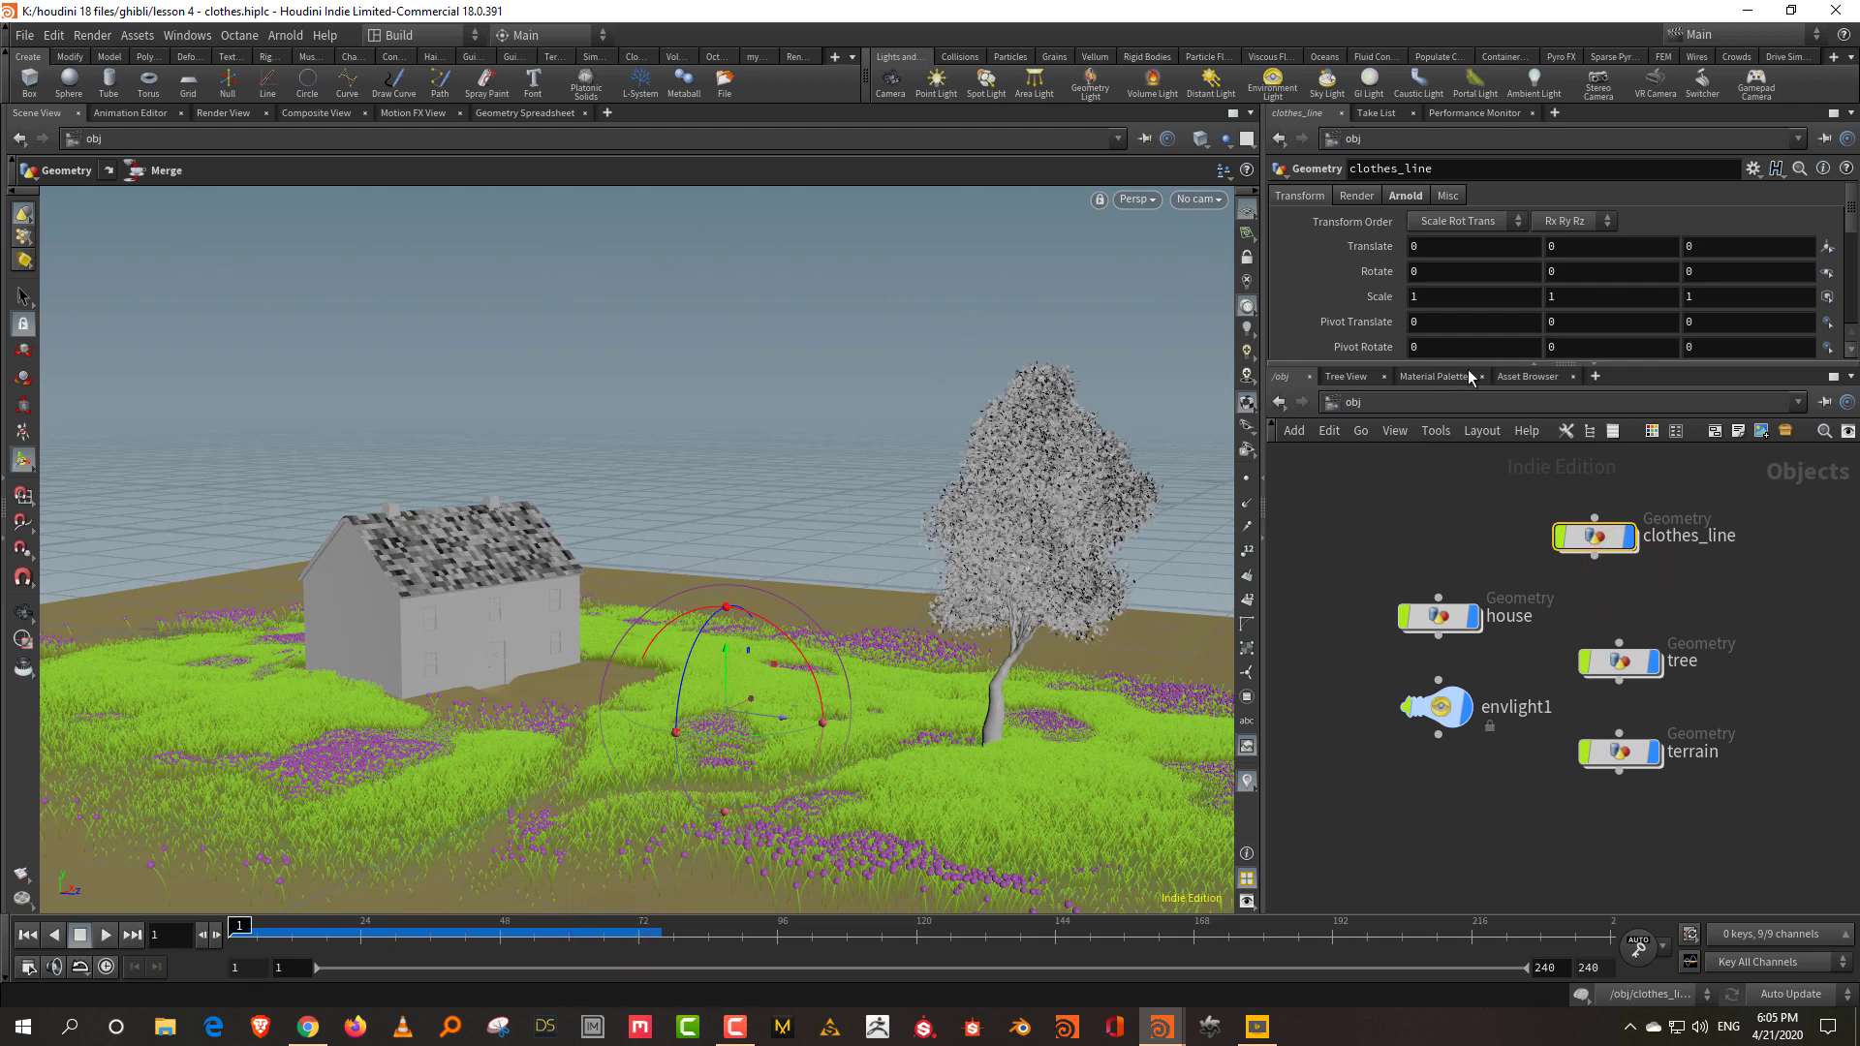
Scale the clothes_line object down to fit the house scene, with a uniform scale of 0.126.
left_click_drag(1453, 366, 1453, 534)
mouse_move(1681, 376)
left_mouse_down()
mouse_move(1569, 388)
mouse_move(1667, 386)
left_mouse_up()
key("ctrl+z")
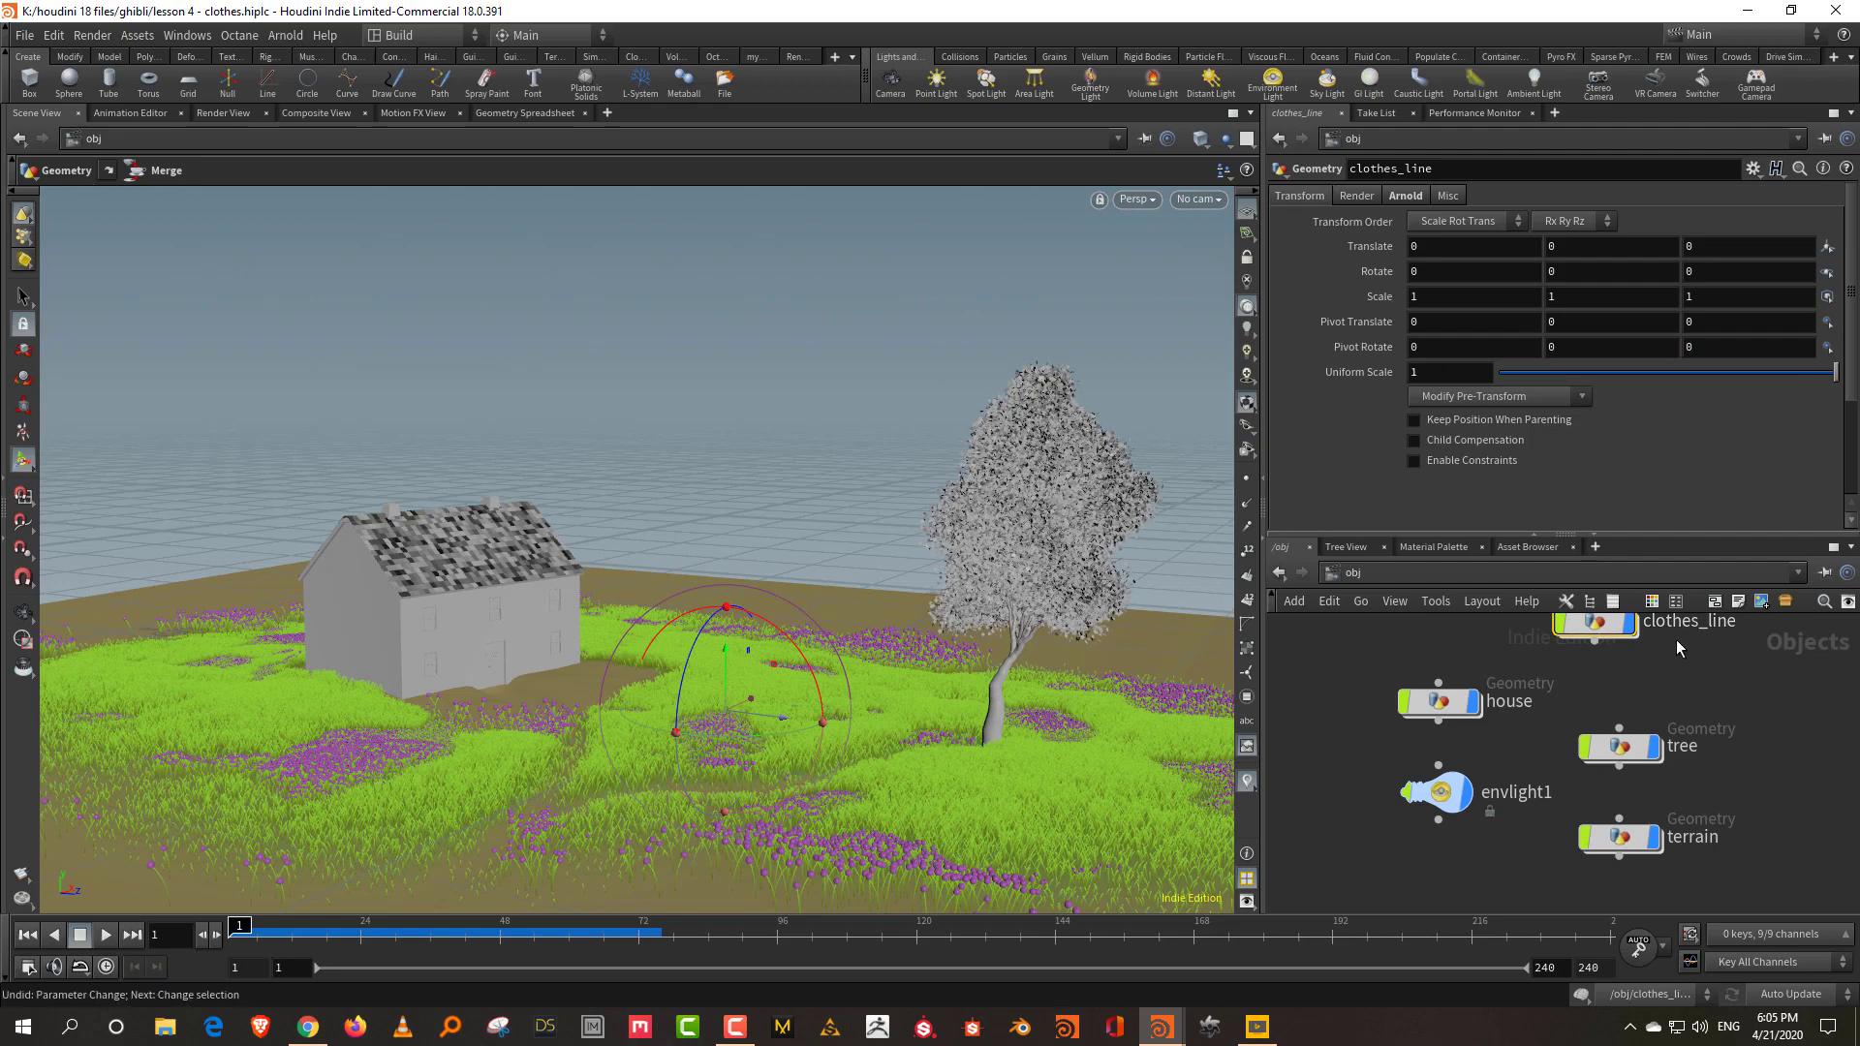
key("Escape")
left_click_drag(1187, 624, 853, 629)
key("r")
scroll(781, 628, "up", 3)
key("Escape")
key("r")
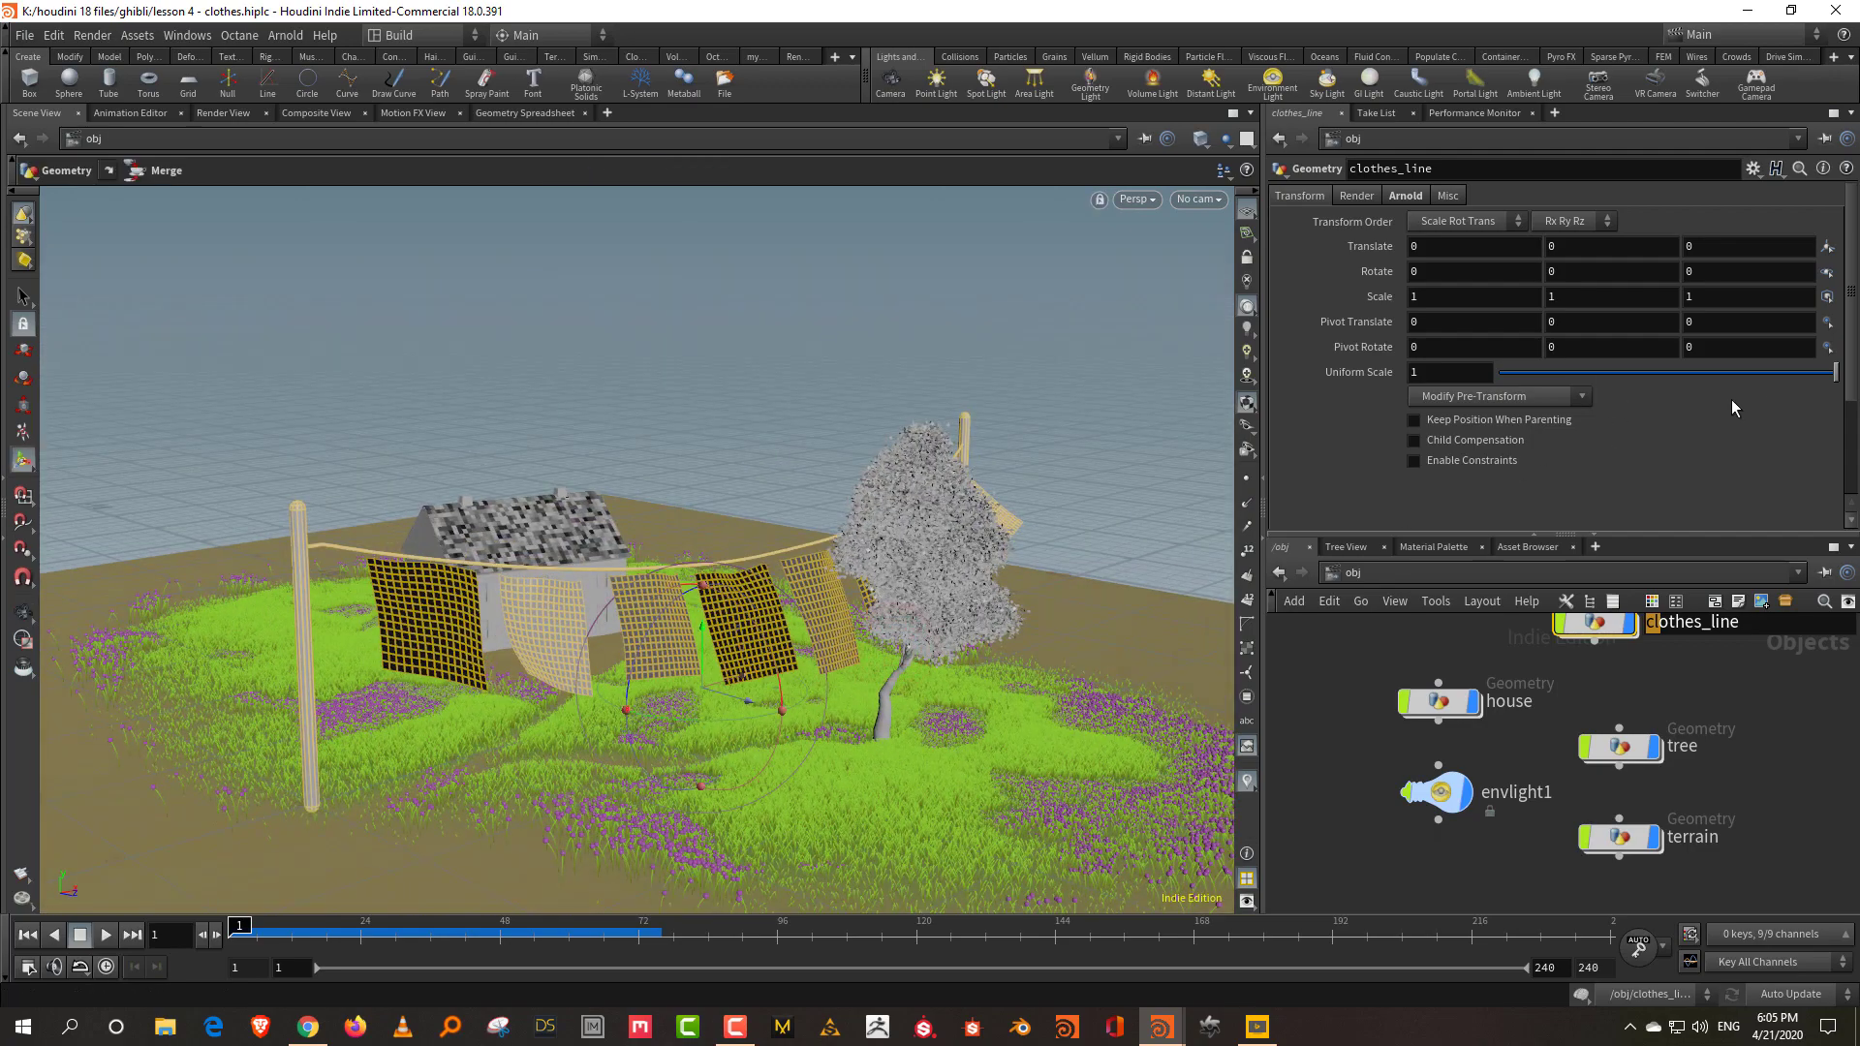
left_click_drag(1574, 372, 1540, 426)
key("Escape")
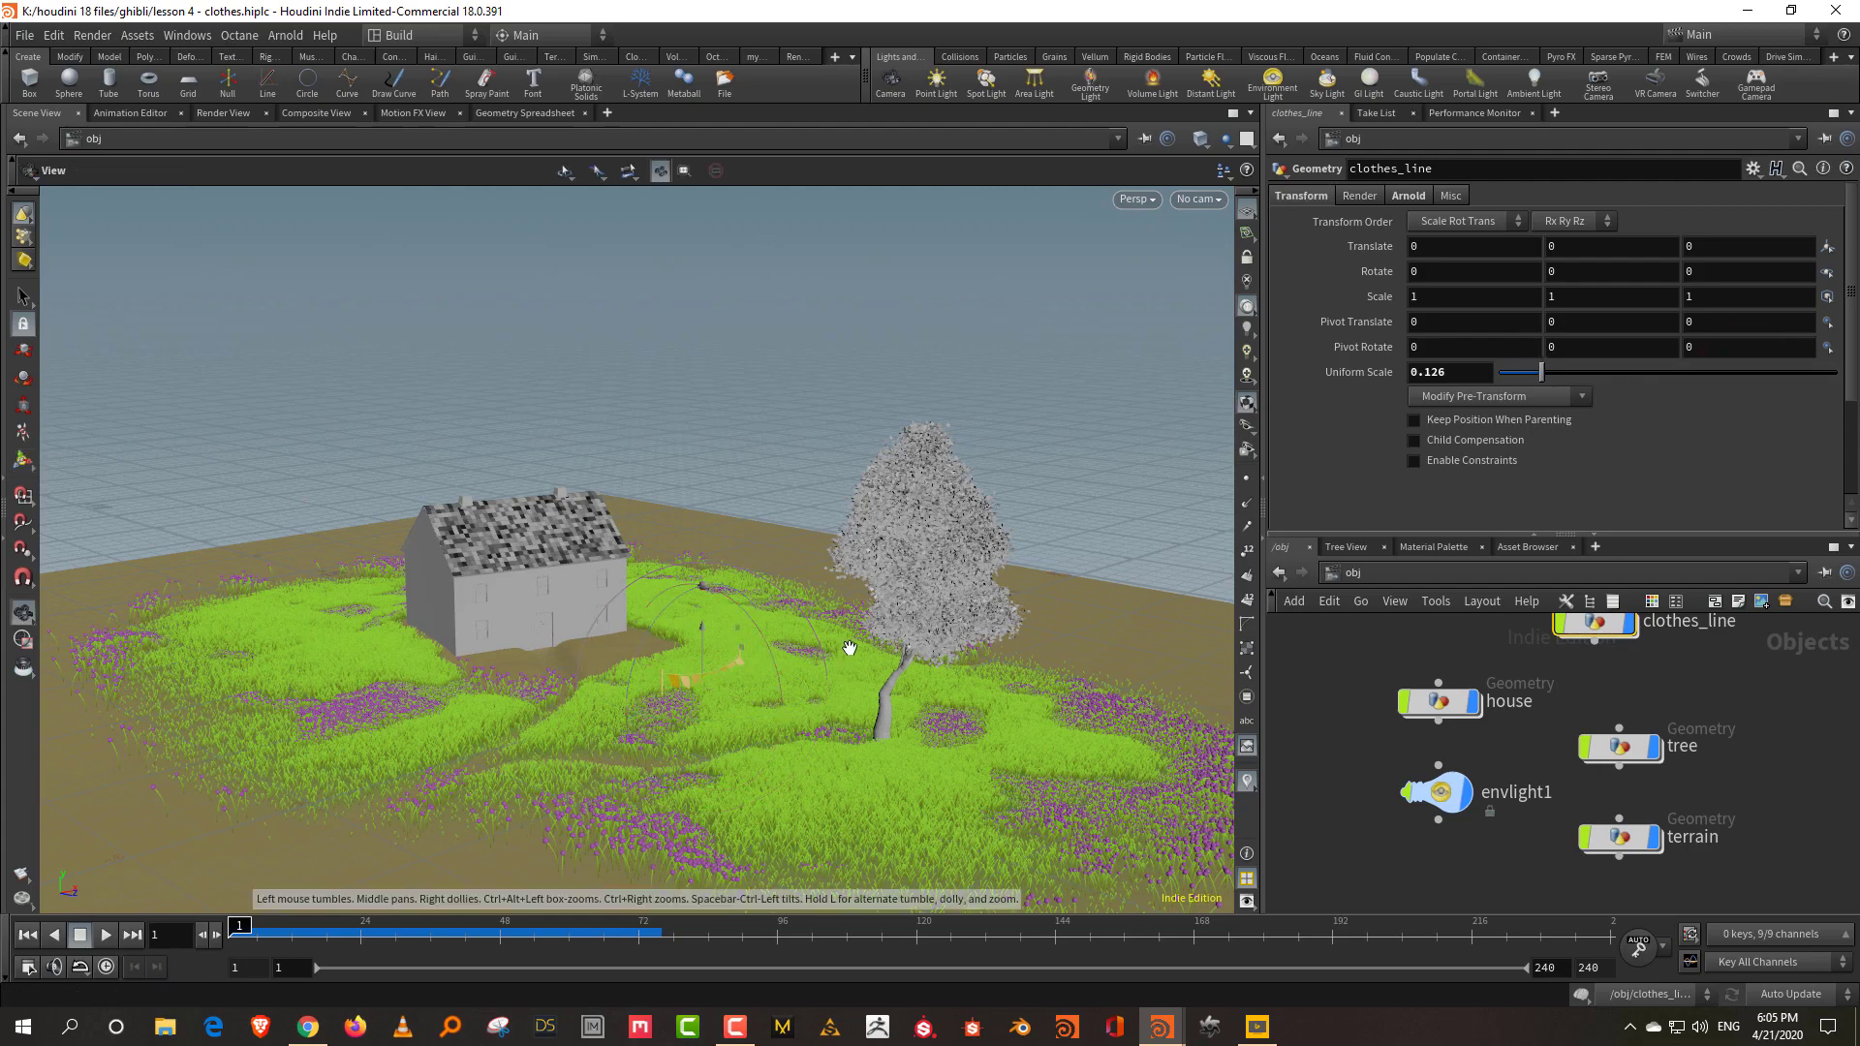
Move the clothes line onto the bare ground beside the house, rotate it about -35.36 on Y, and reduce its uniform scale to 0.101.
key("g")
left_click_drag(879, 659, 1051, 602)
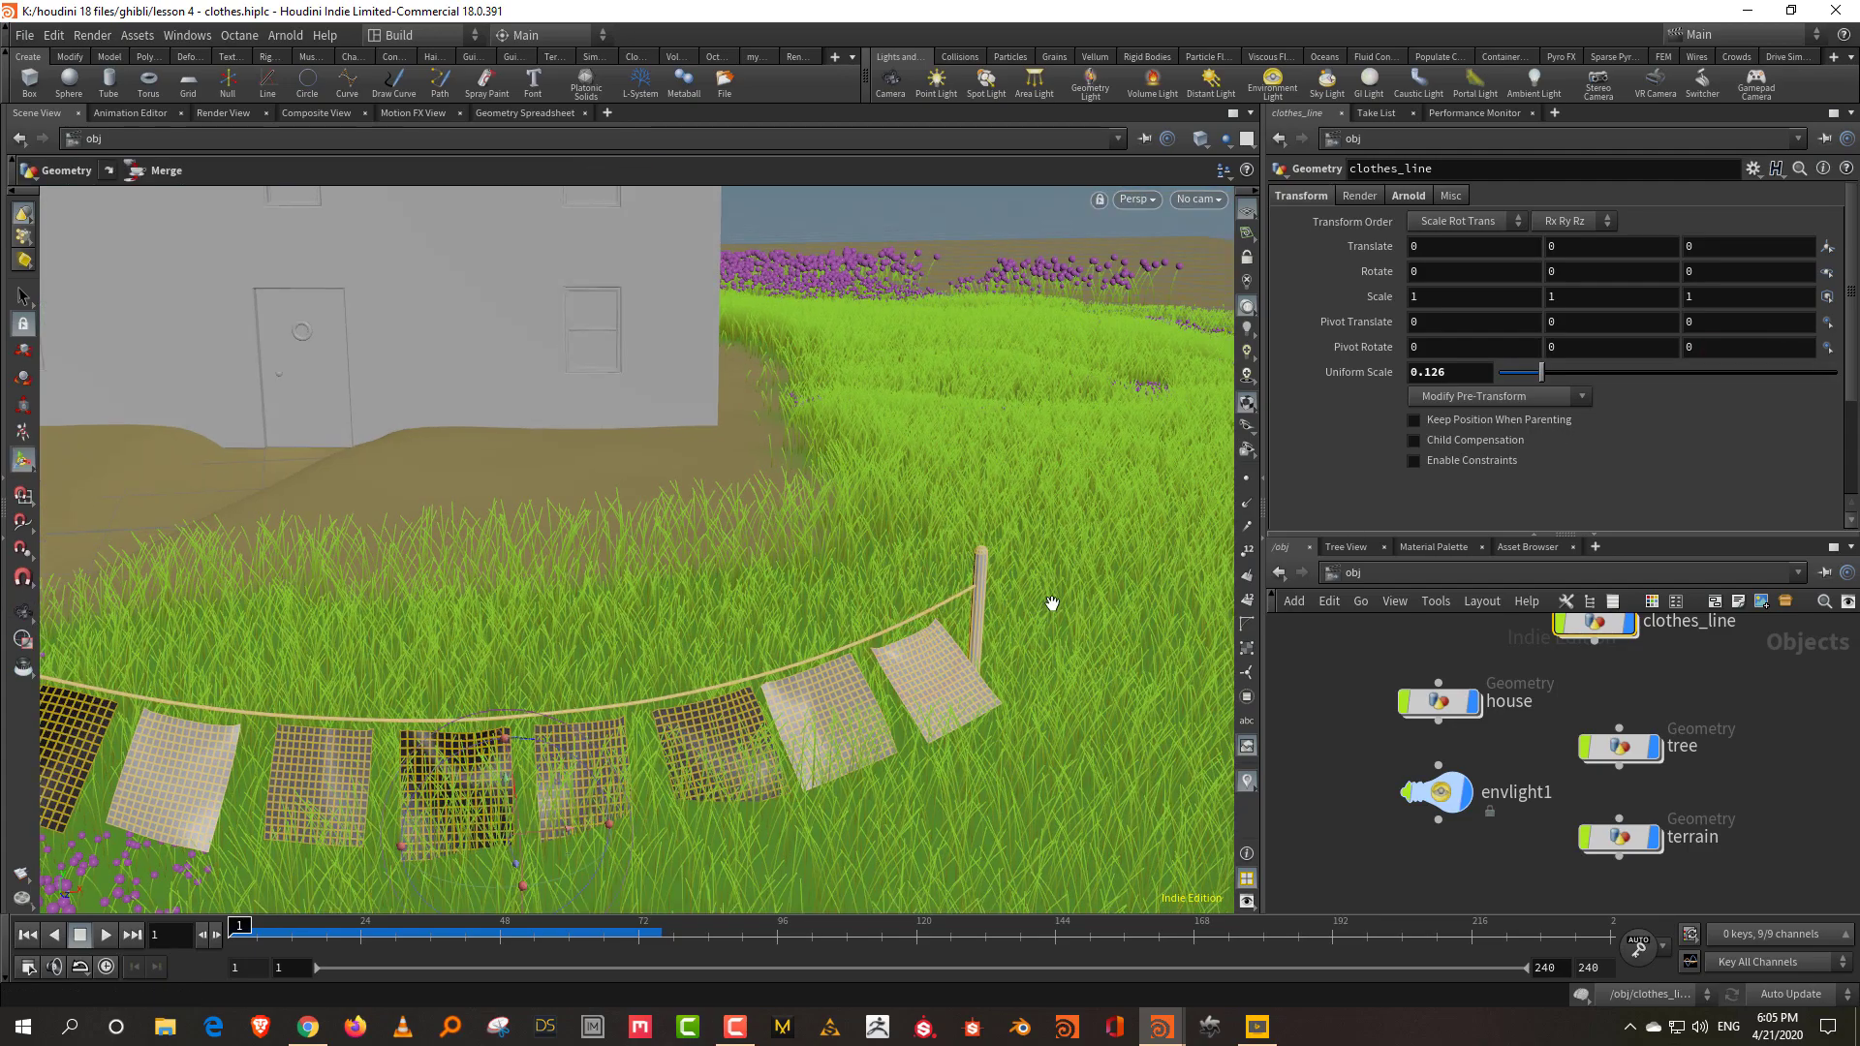
left_click_drag(836, 461, 475, 581)
key("t")
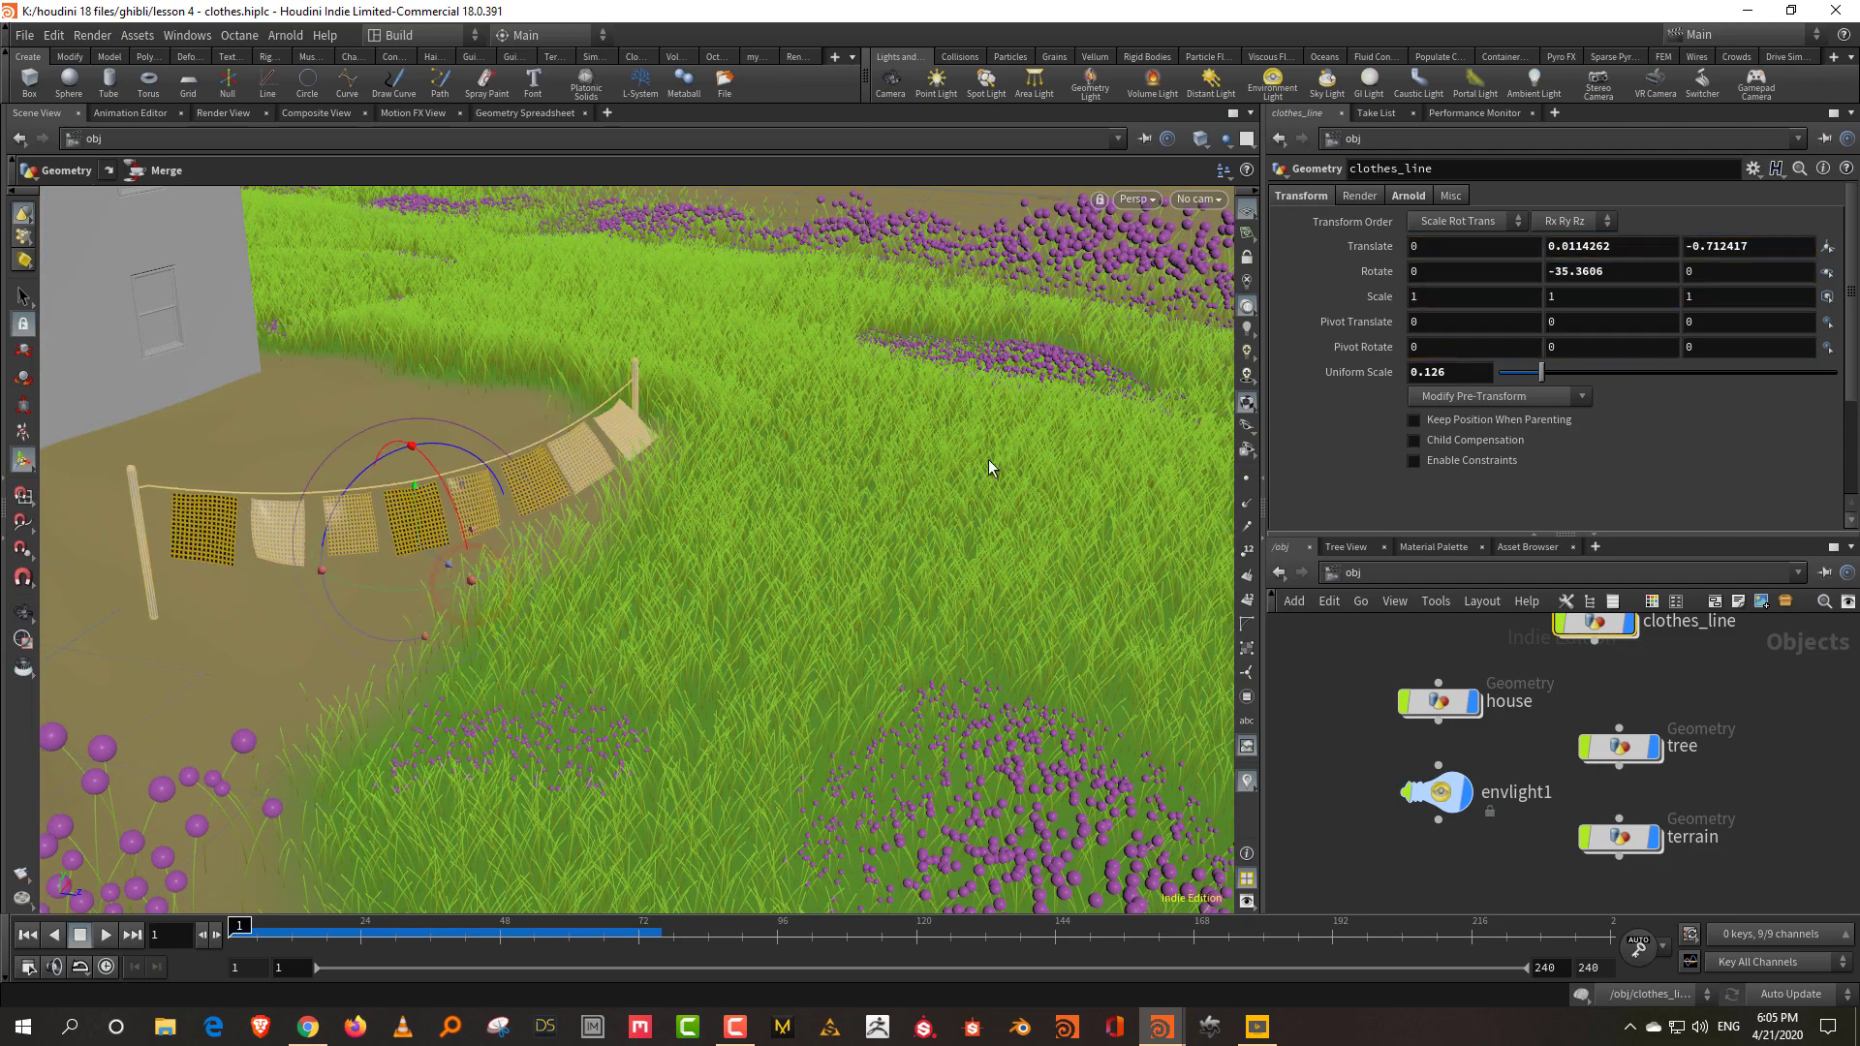
left_click_drag(543, 504, 480, 507)
key("r")
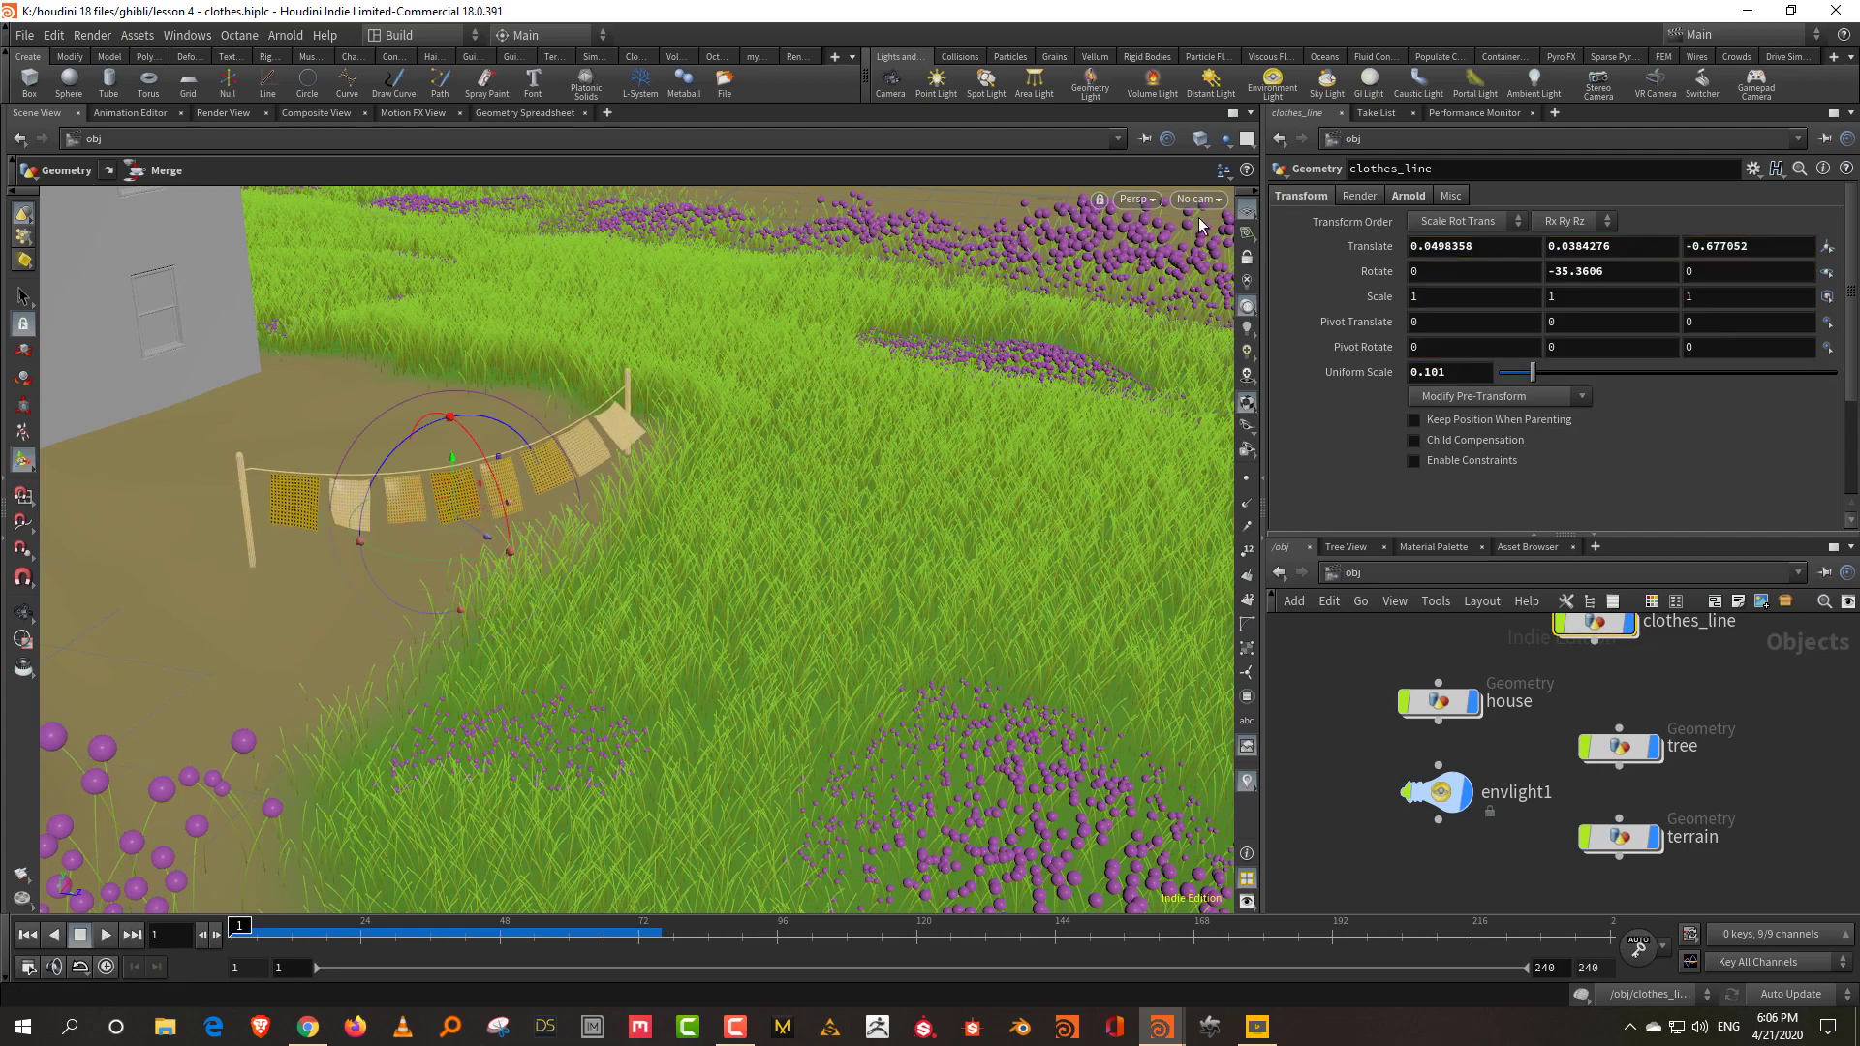
Enter the terrain object's network and show the other scene objects ghosted in the viewport.
left_click(1199, 199)
key("Escape")
left_click_drag(978, 474, 693, 567)
key("r")
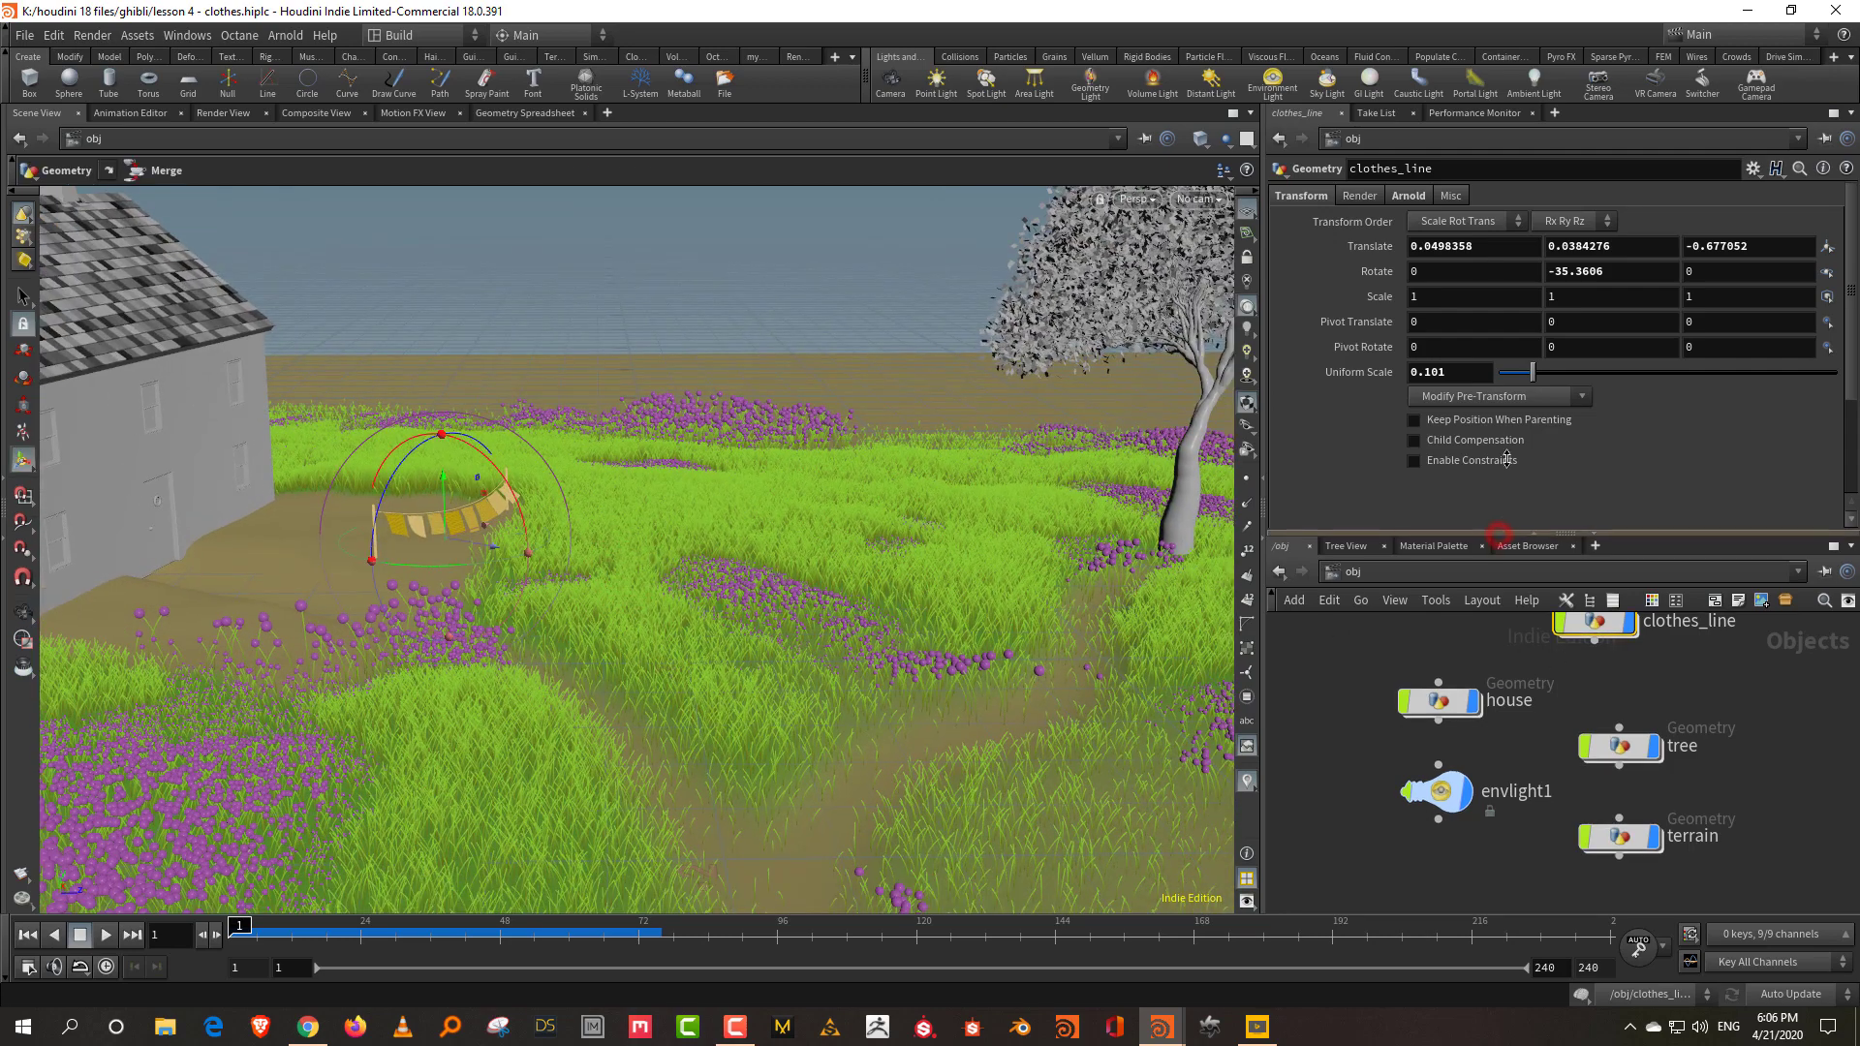
left_click_drag(1498, 532, 1498, 393)
left_click(1750, 595)
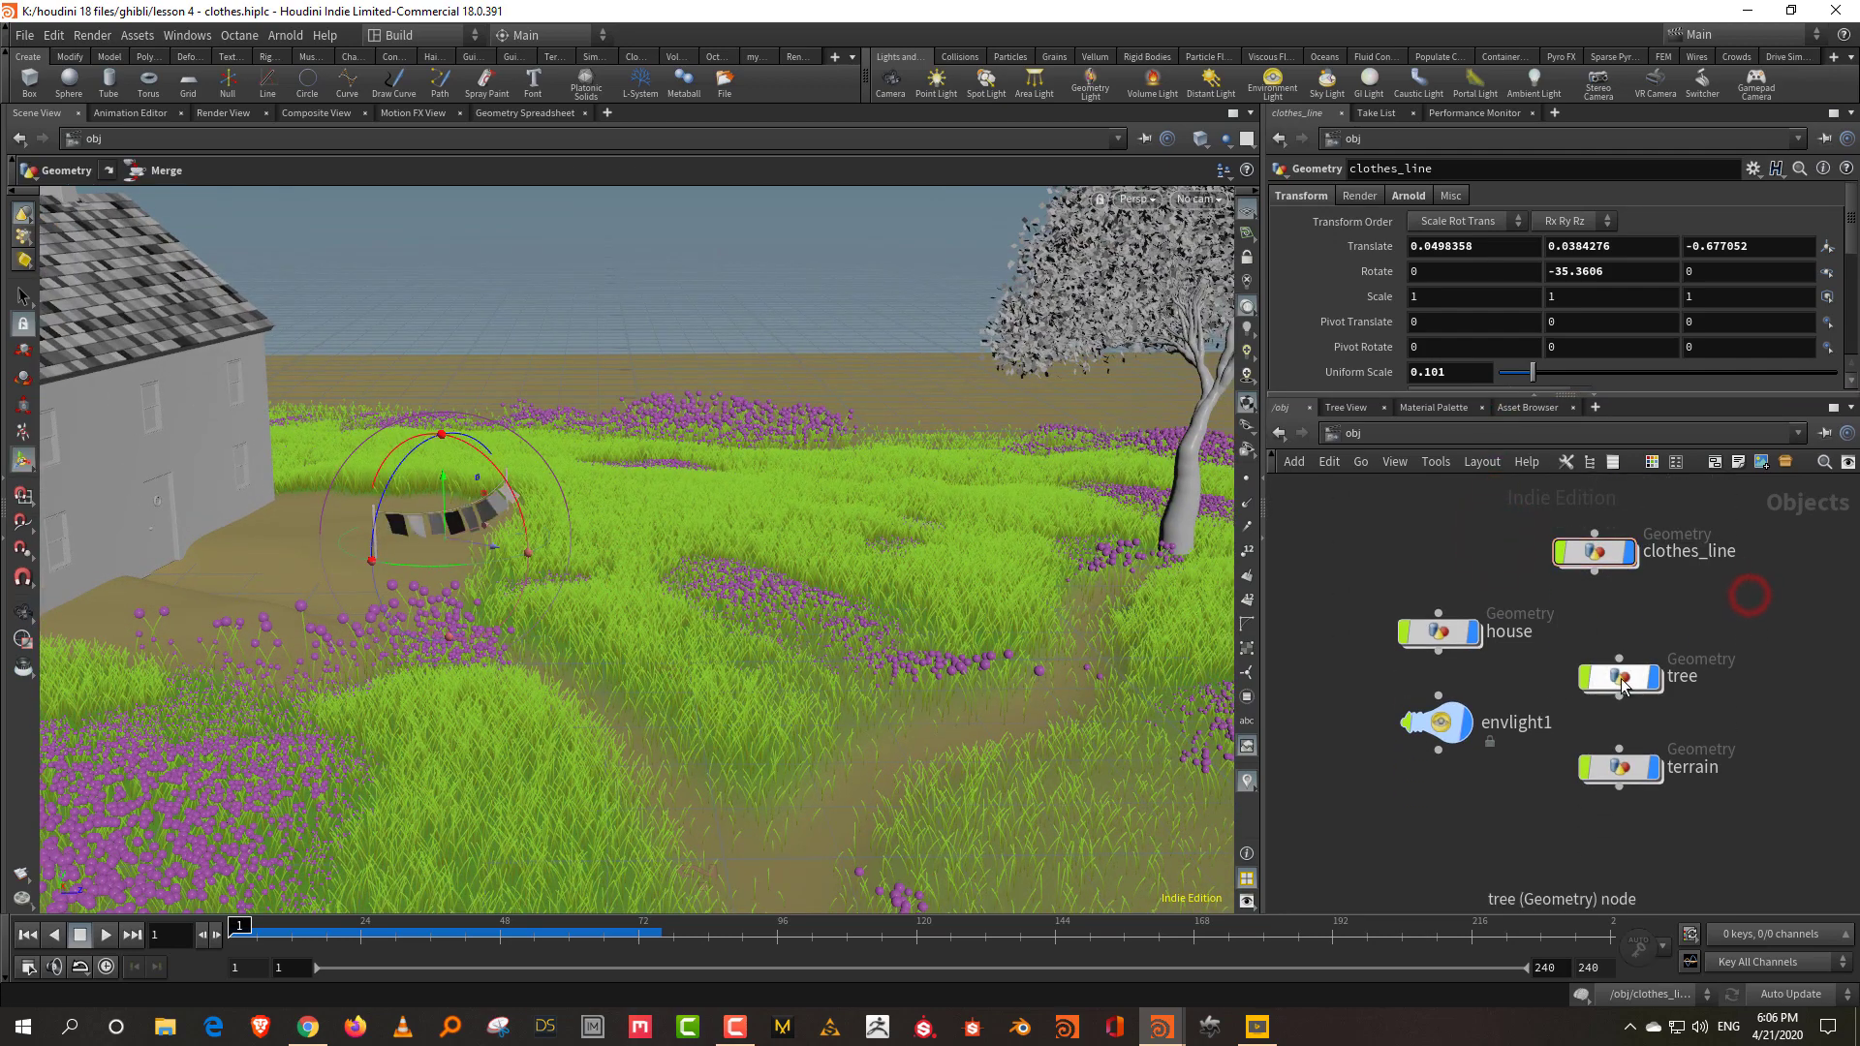
double_click(1623, 770)
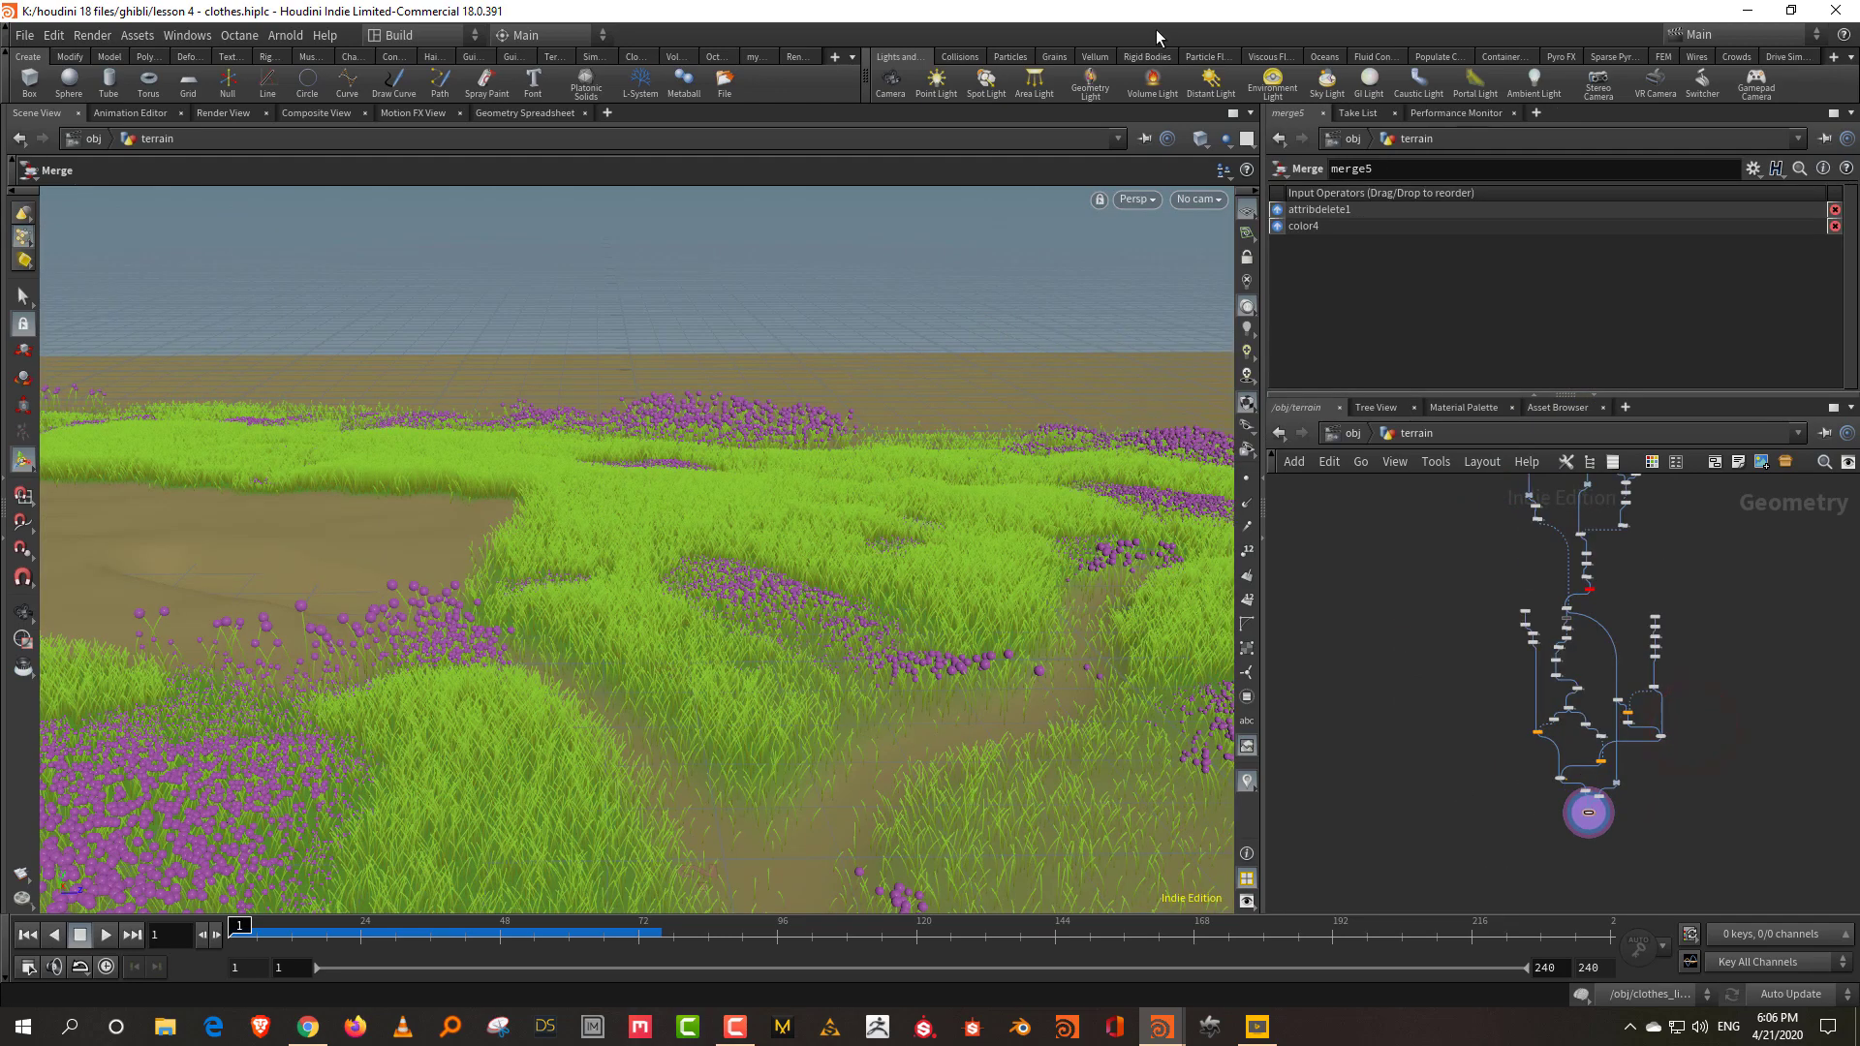
left_click(1221, 140)
left_click(1248, 181)
scroll(1462, 654, "up", 5)
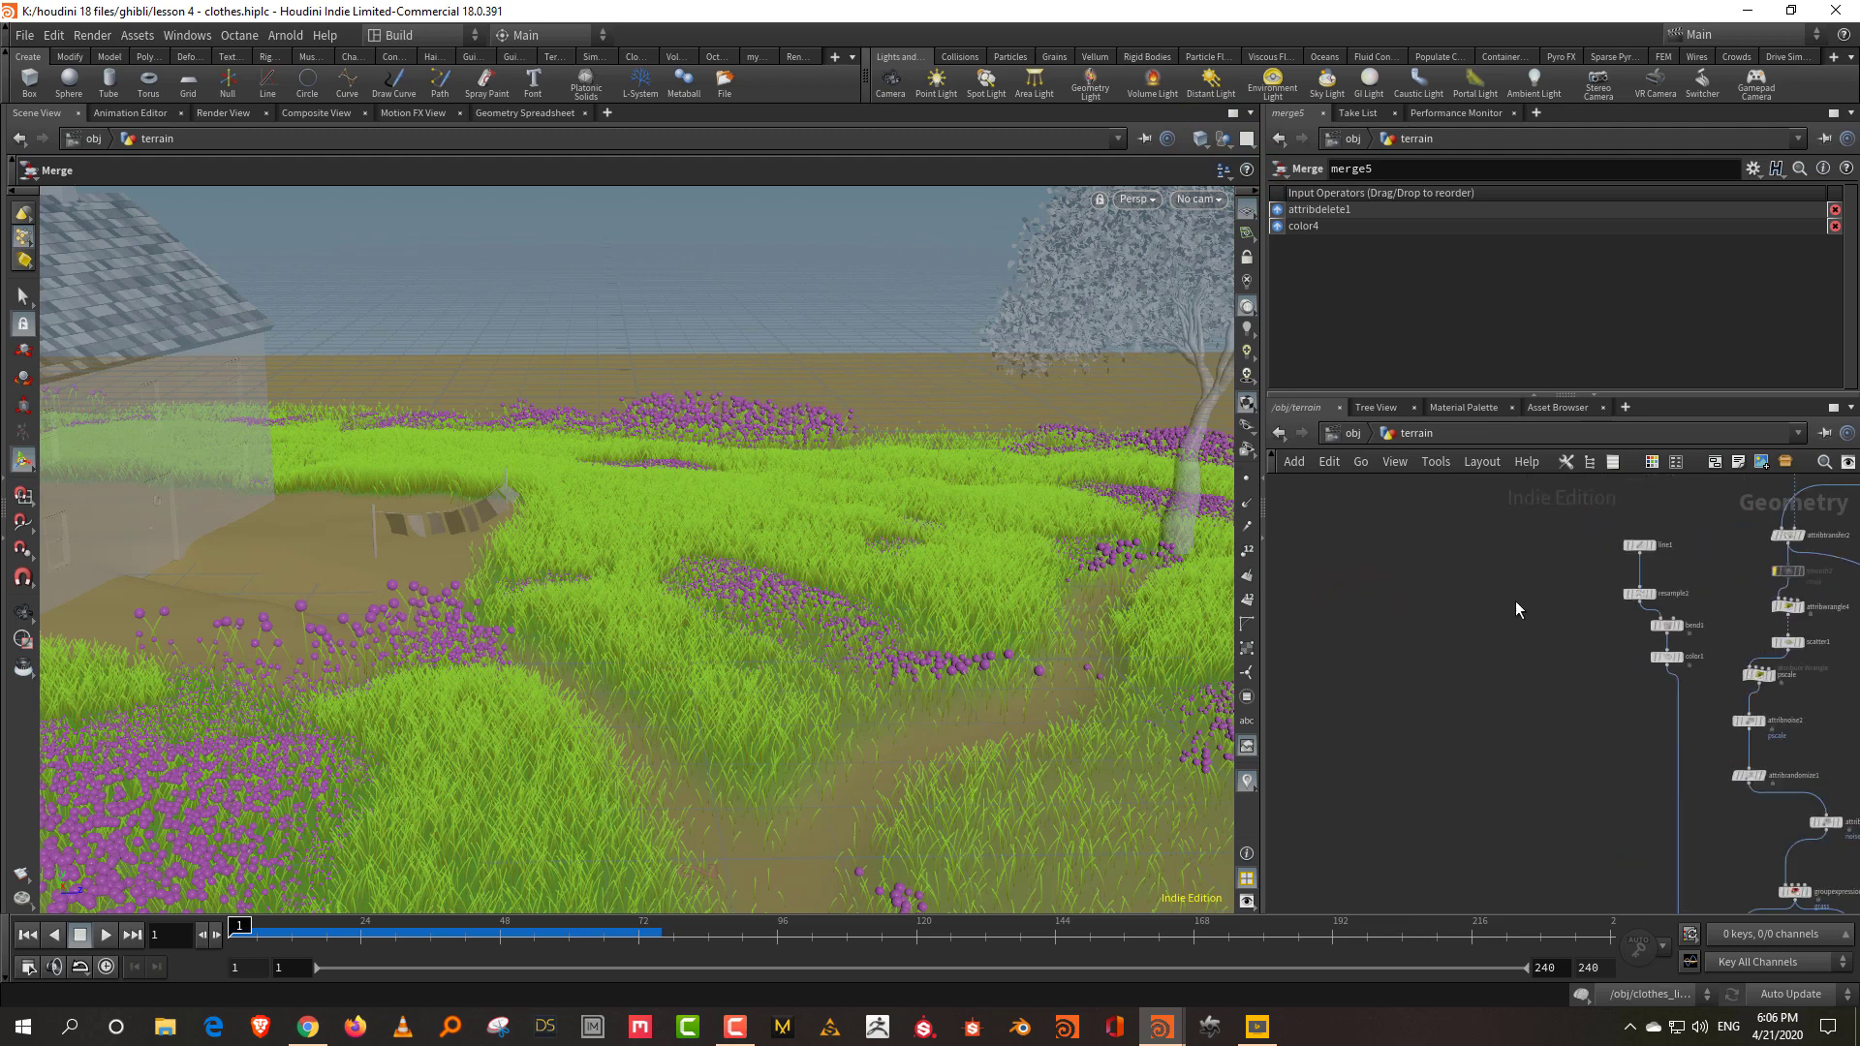
Shorten the grass blades by setting the length of the line1 node to 0.05.
left_click_drag(1557, 568, 1635, 548)
double_click(1453, 268)
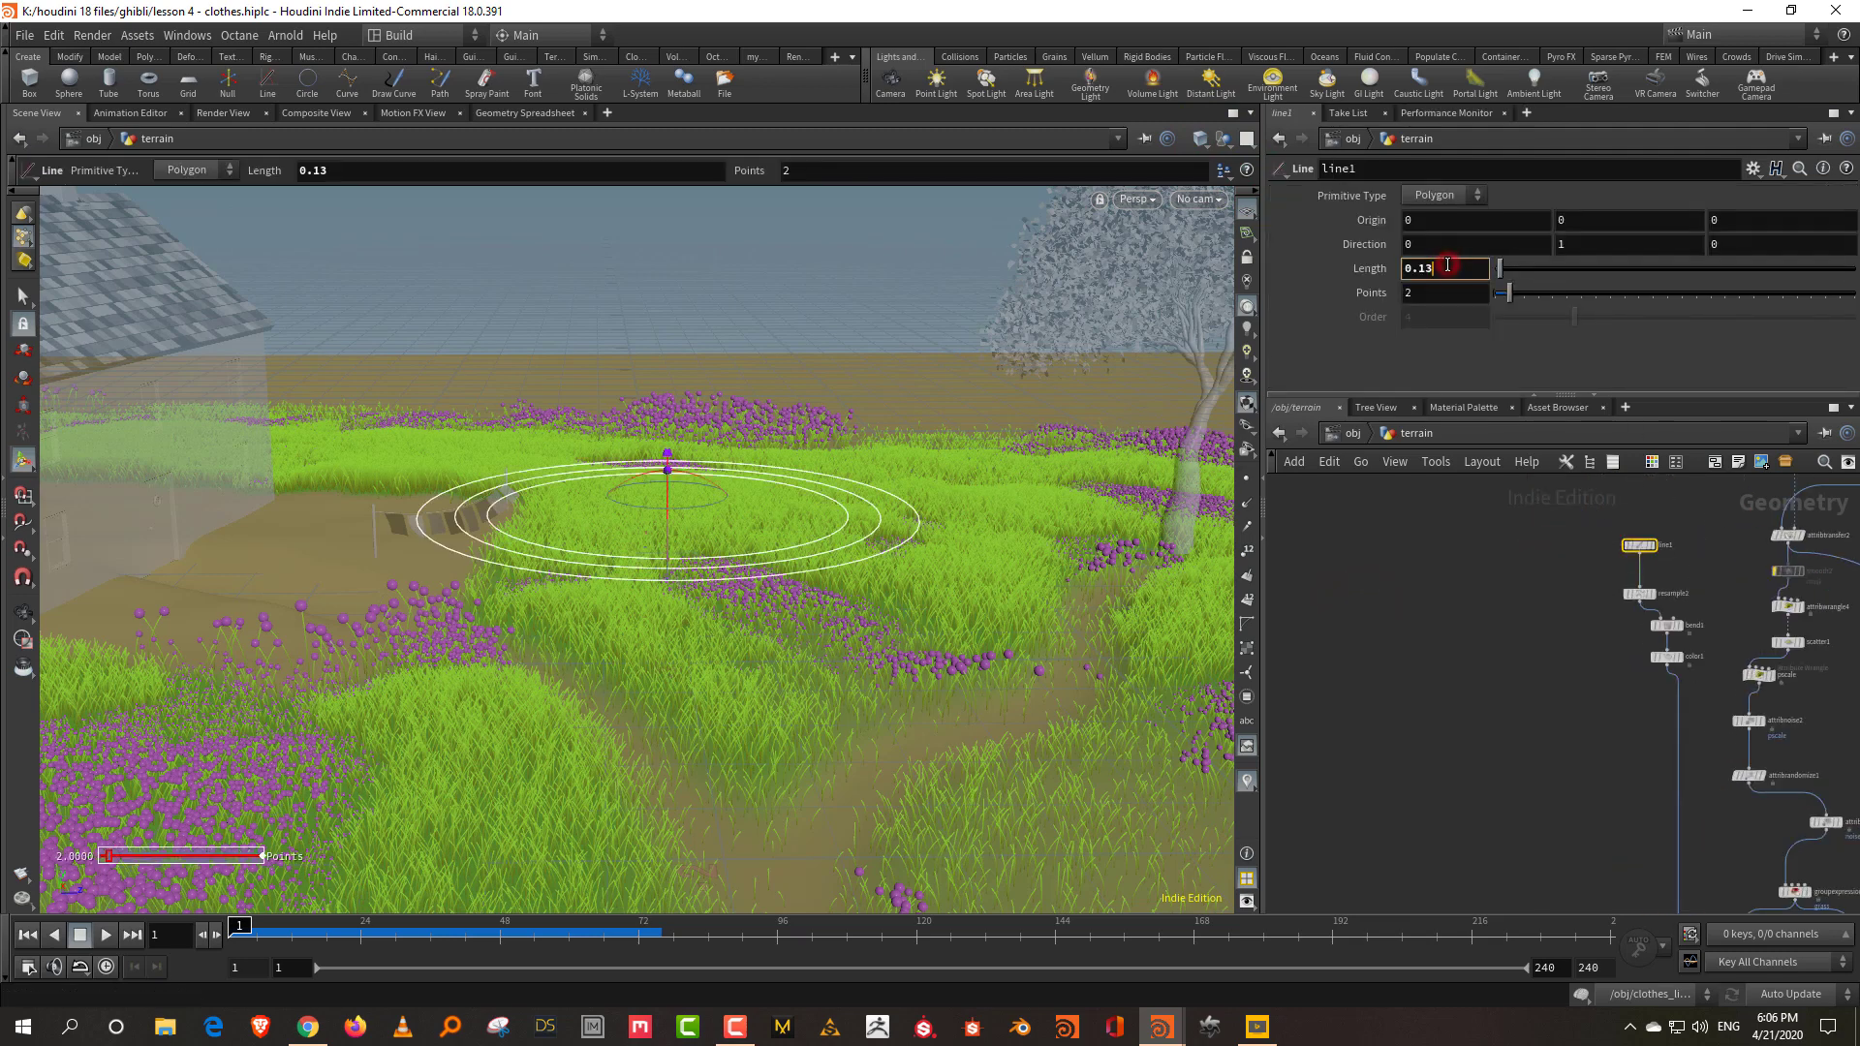
type("0.1")
key("Return")
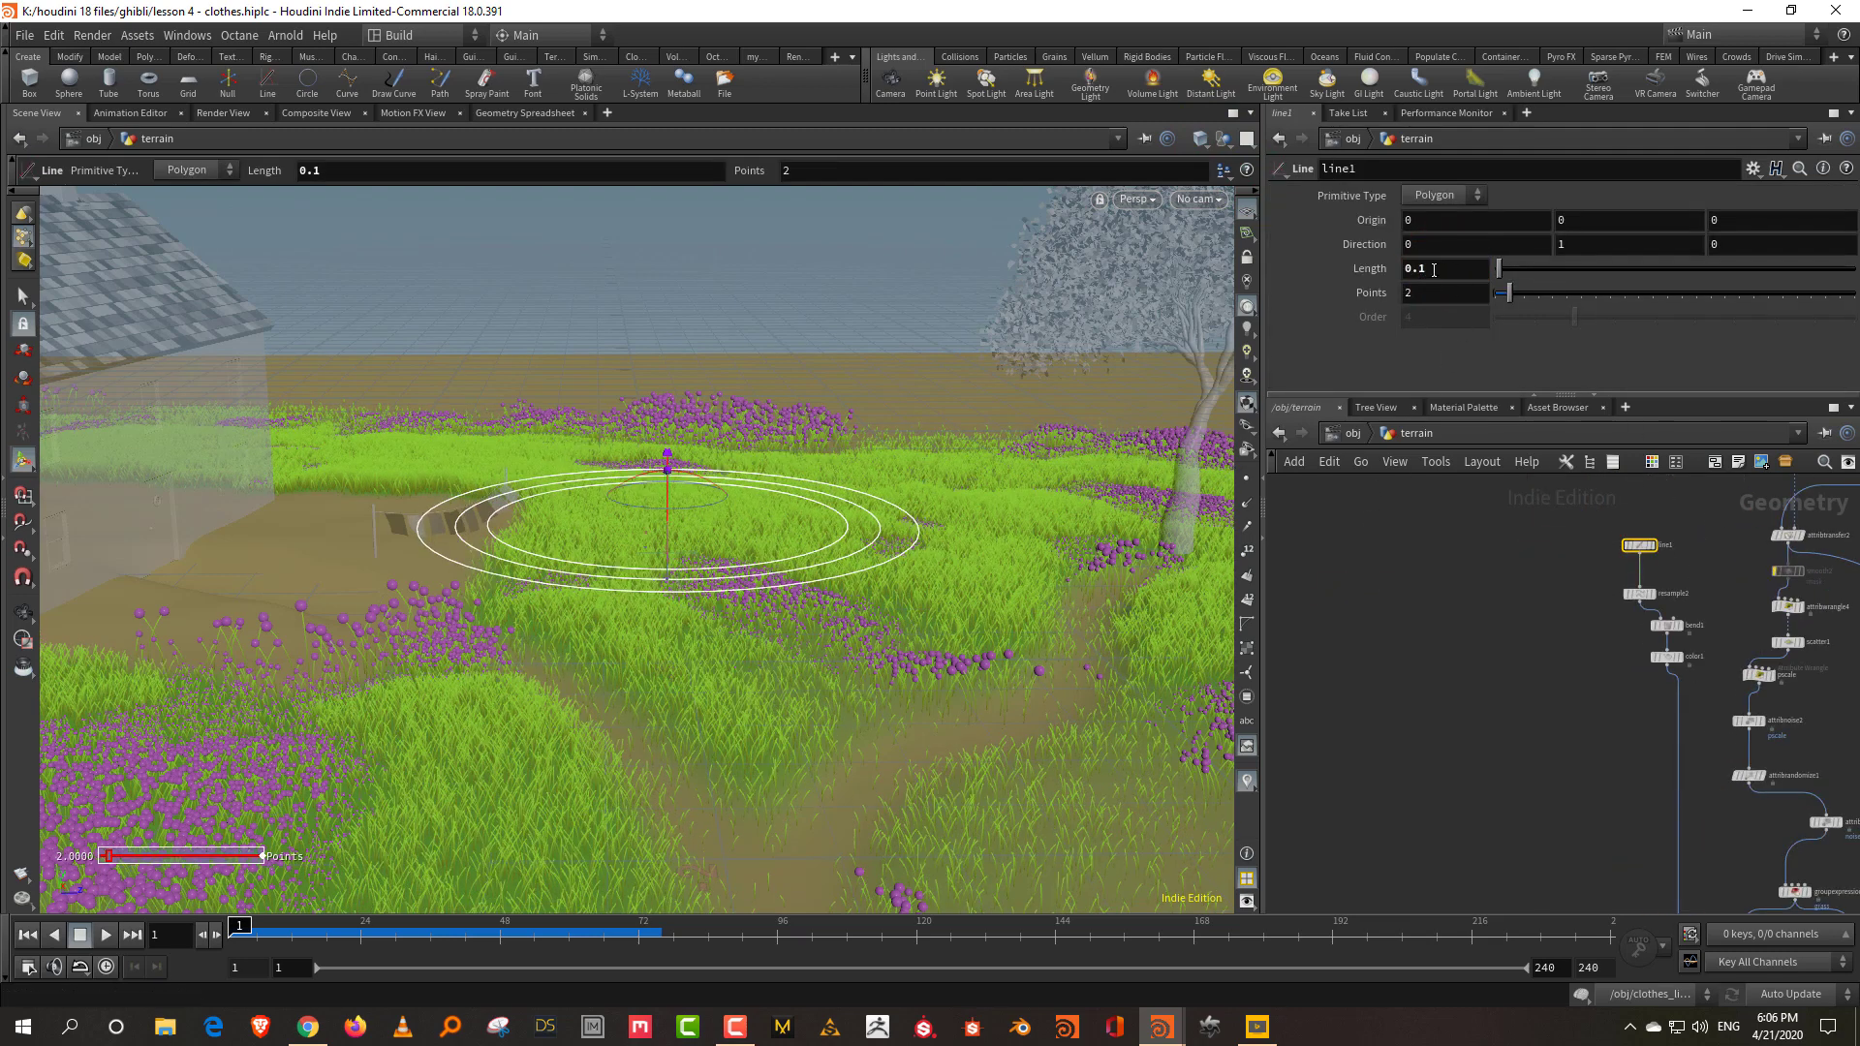
double_click(1441, 268)
type("0.05")
key("Return")
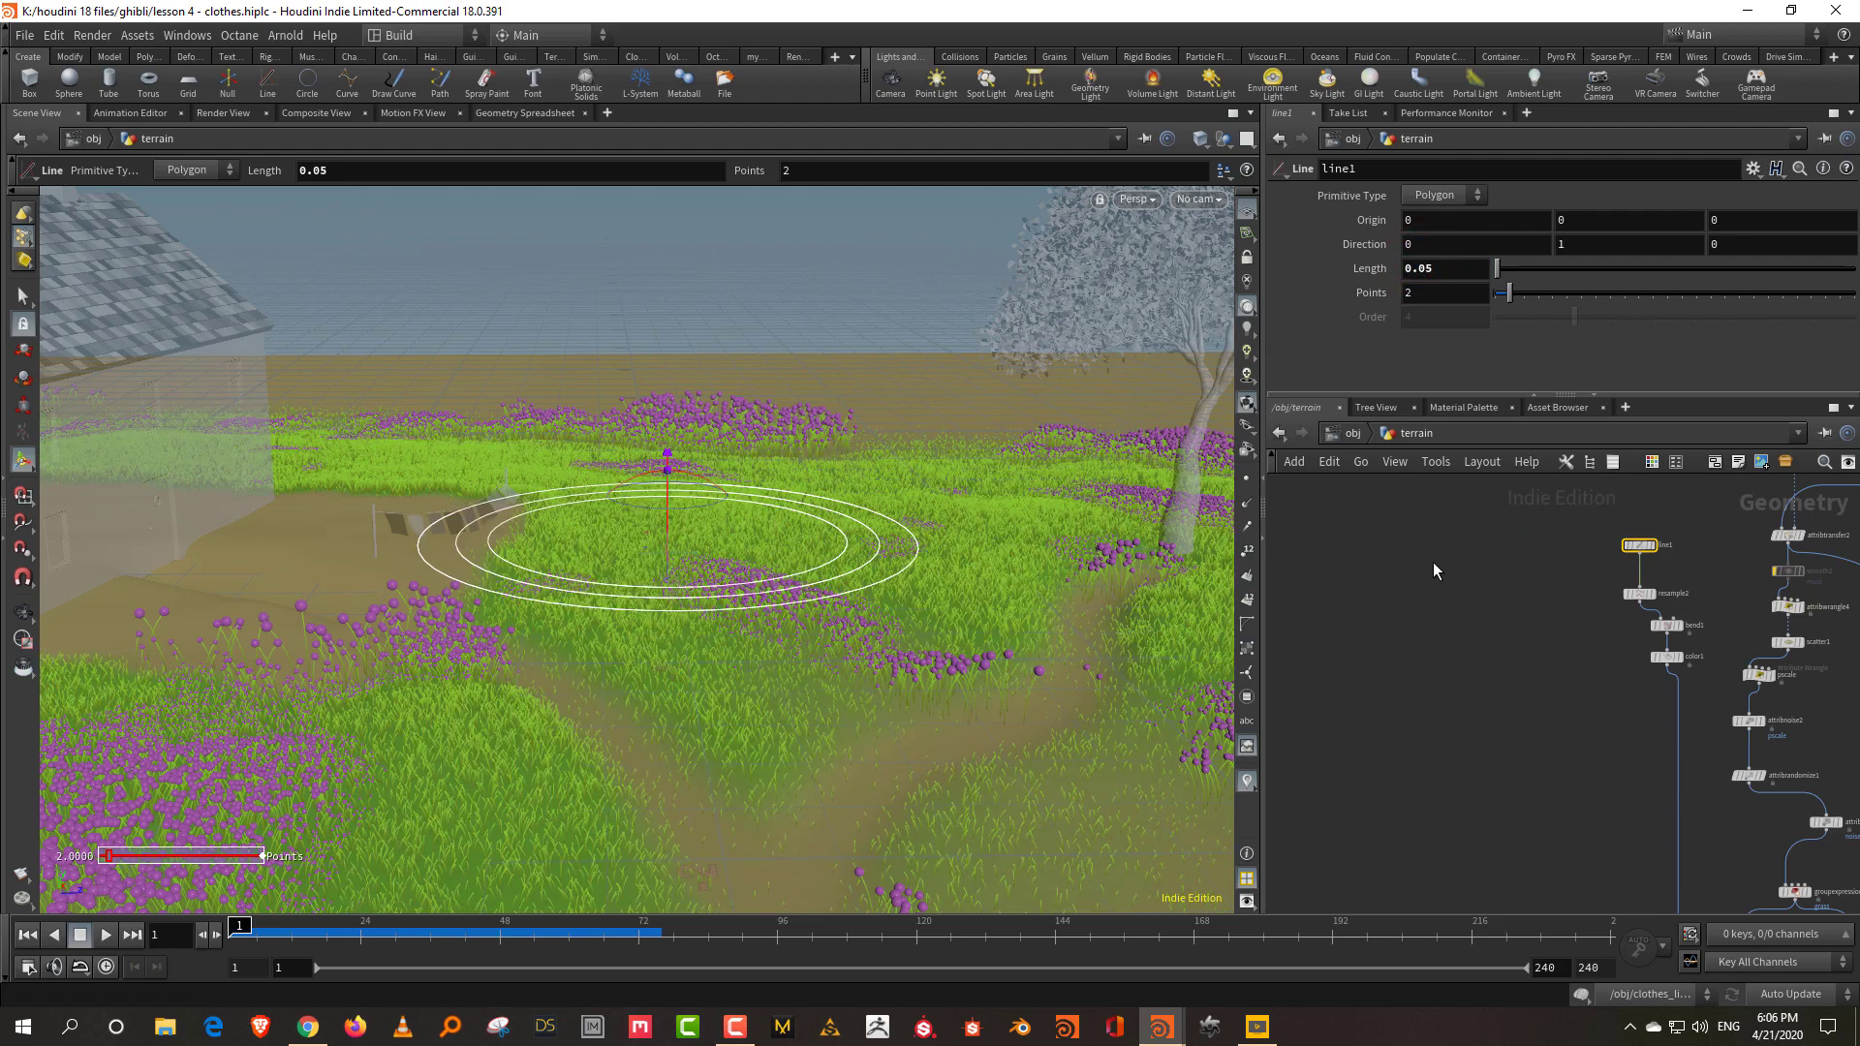
key("Escape")
left_click_drag(1017, 714, 674, 535)
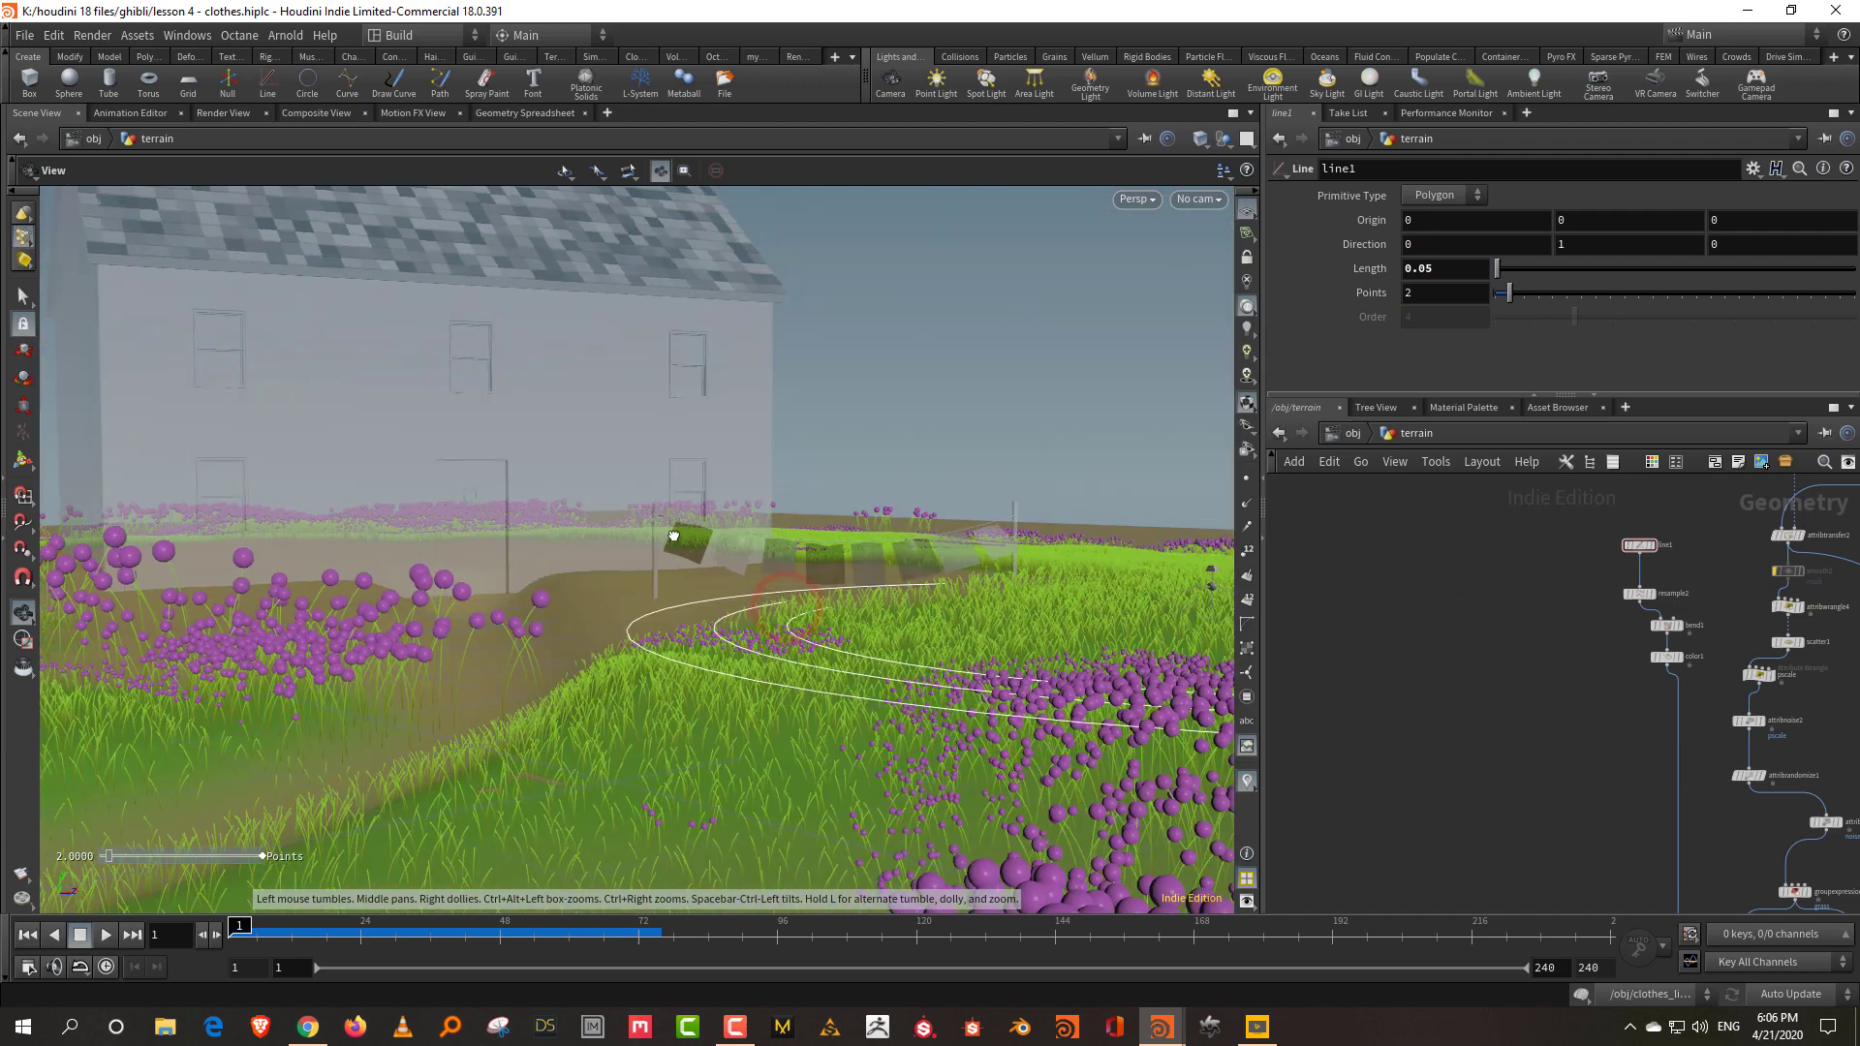
key("Return")
Turn off Relax Iterations on the scatter1 node that distributes the grass points.
middle_click_drag(1616, 725, 1480, 547)
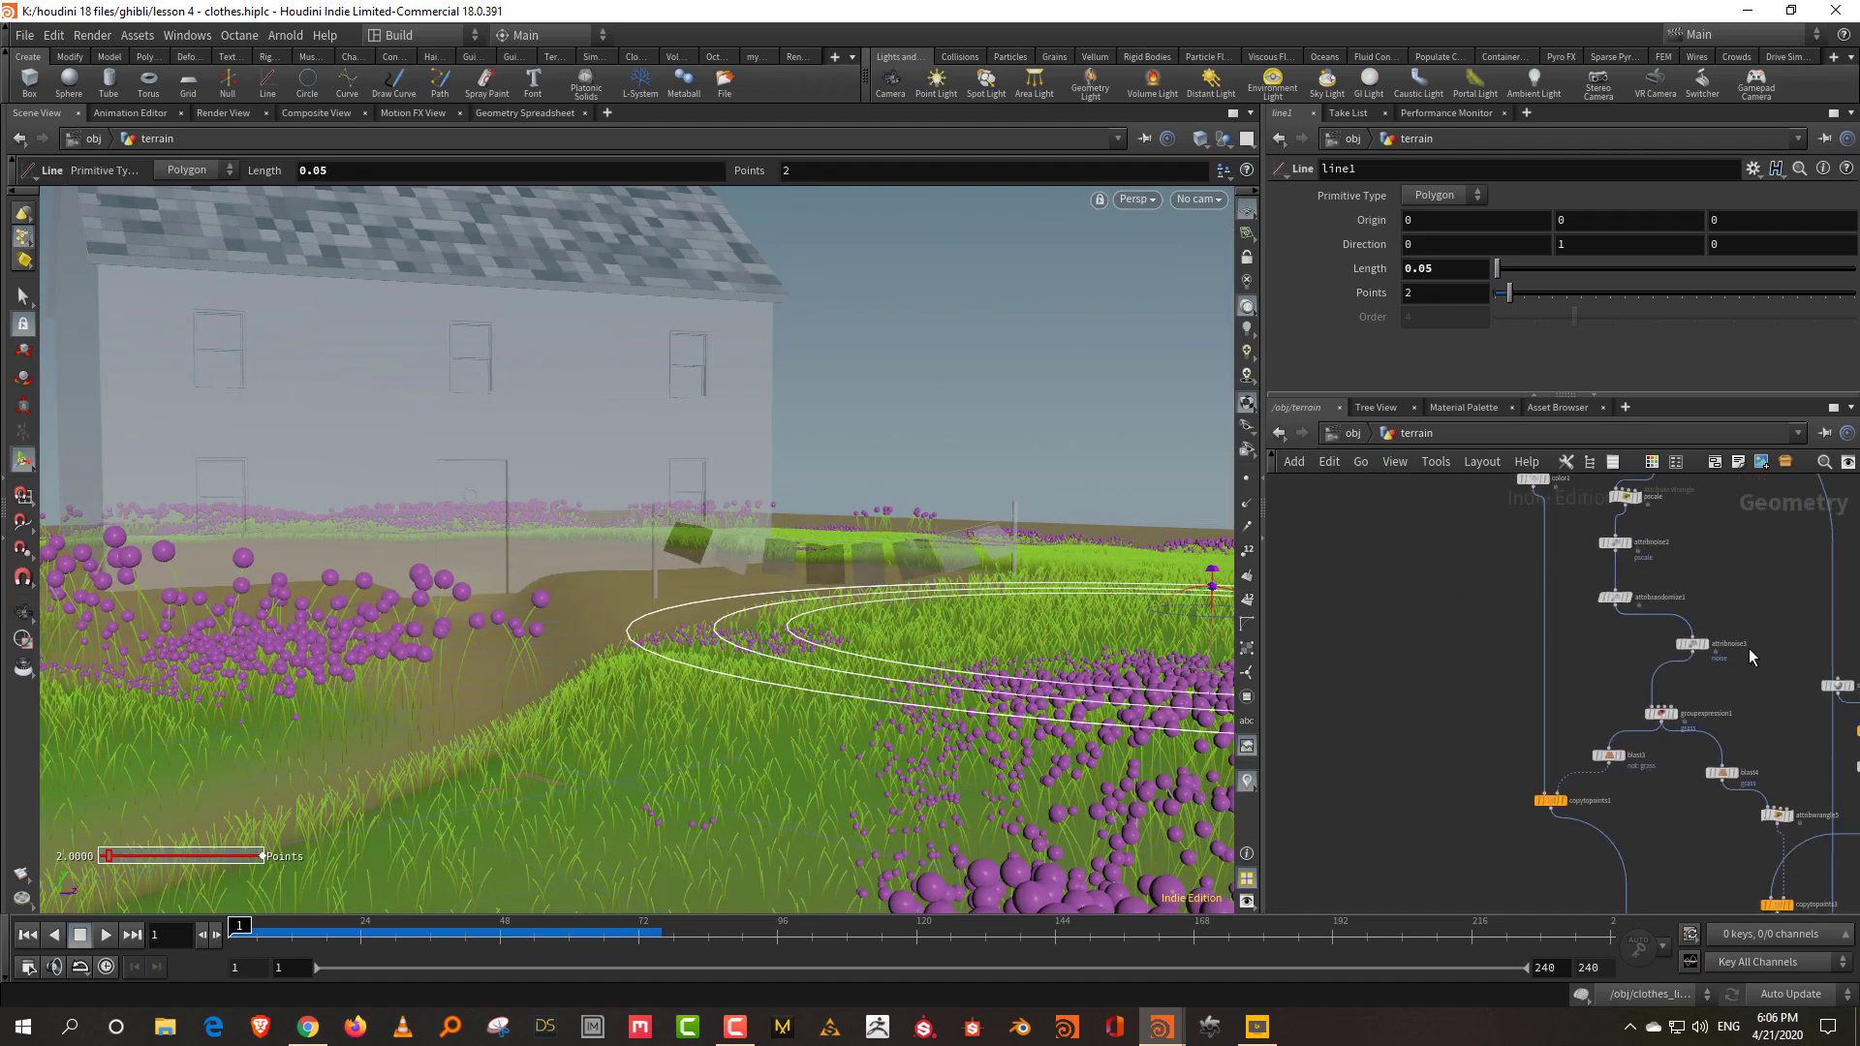
scroll(1654, 680, "up", 4)
left_click(1705, 630)
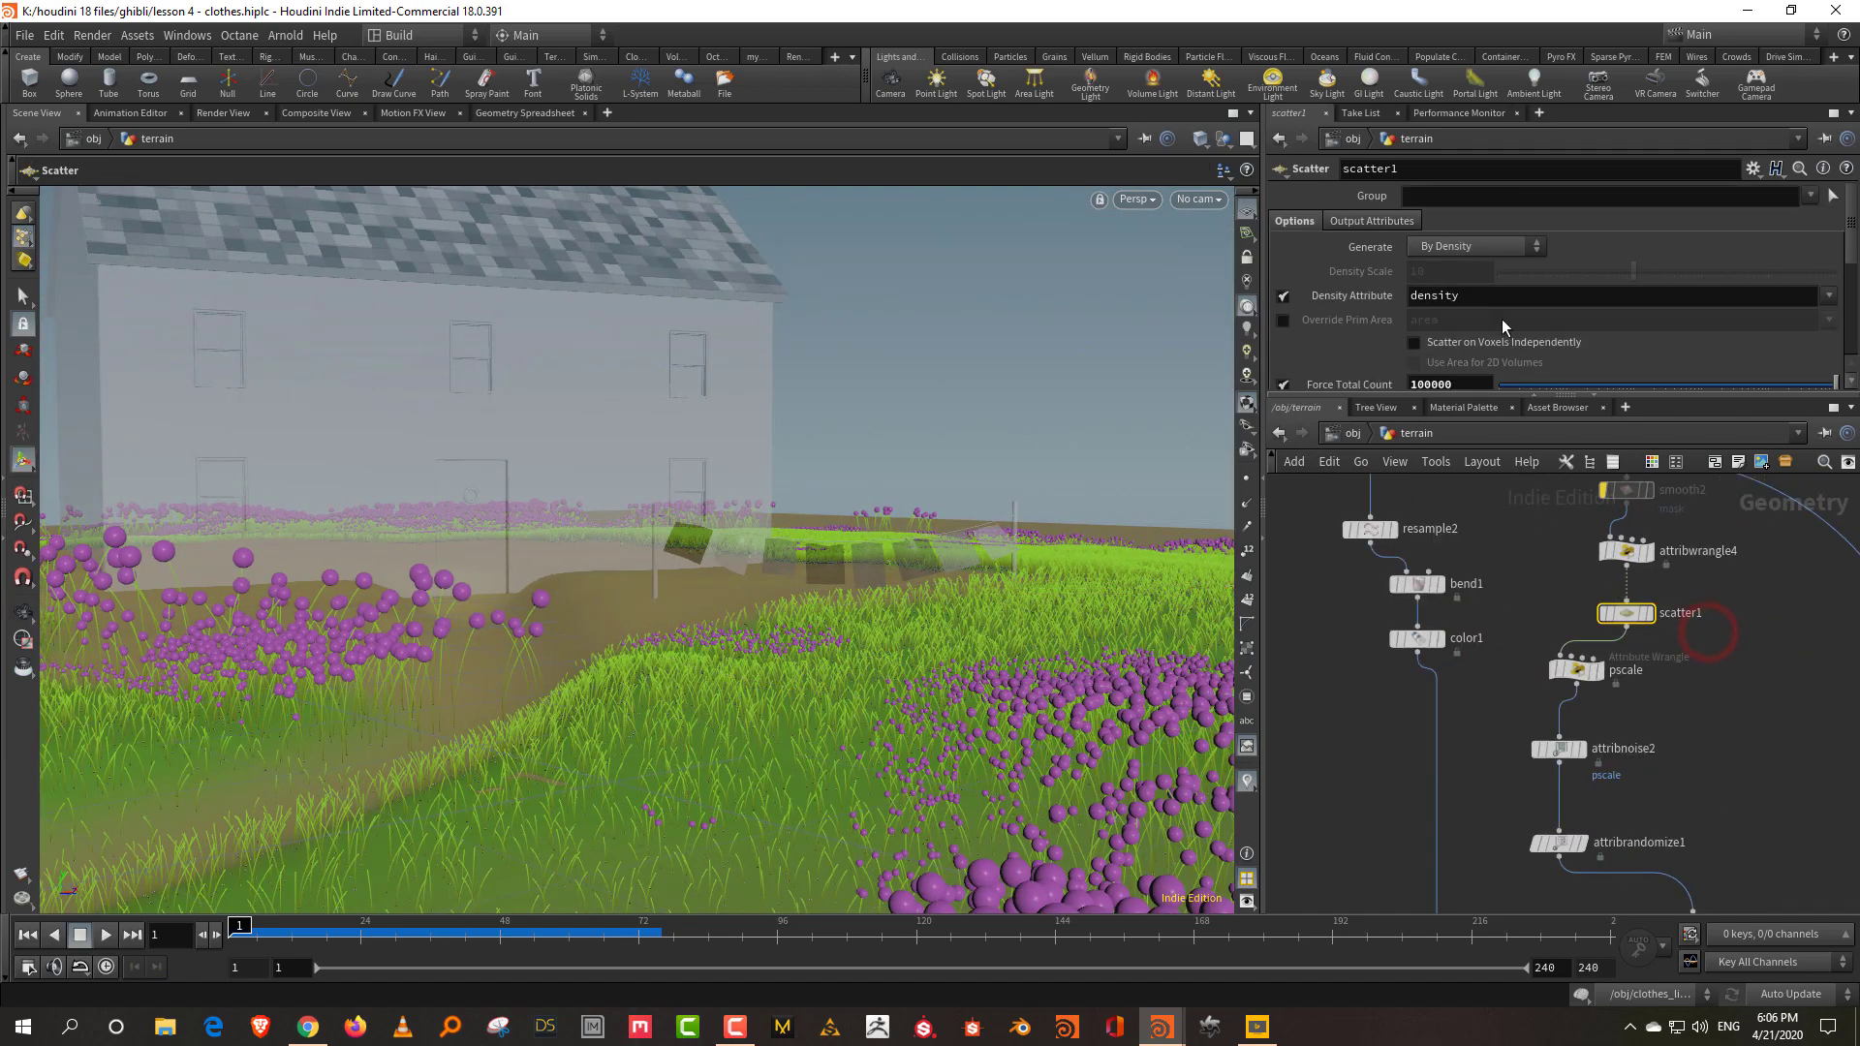
scroll(1486, 334, "down", 5)
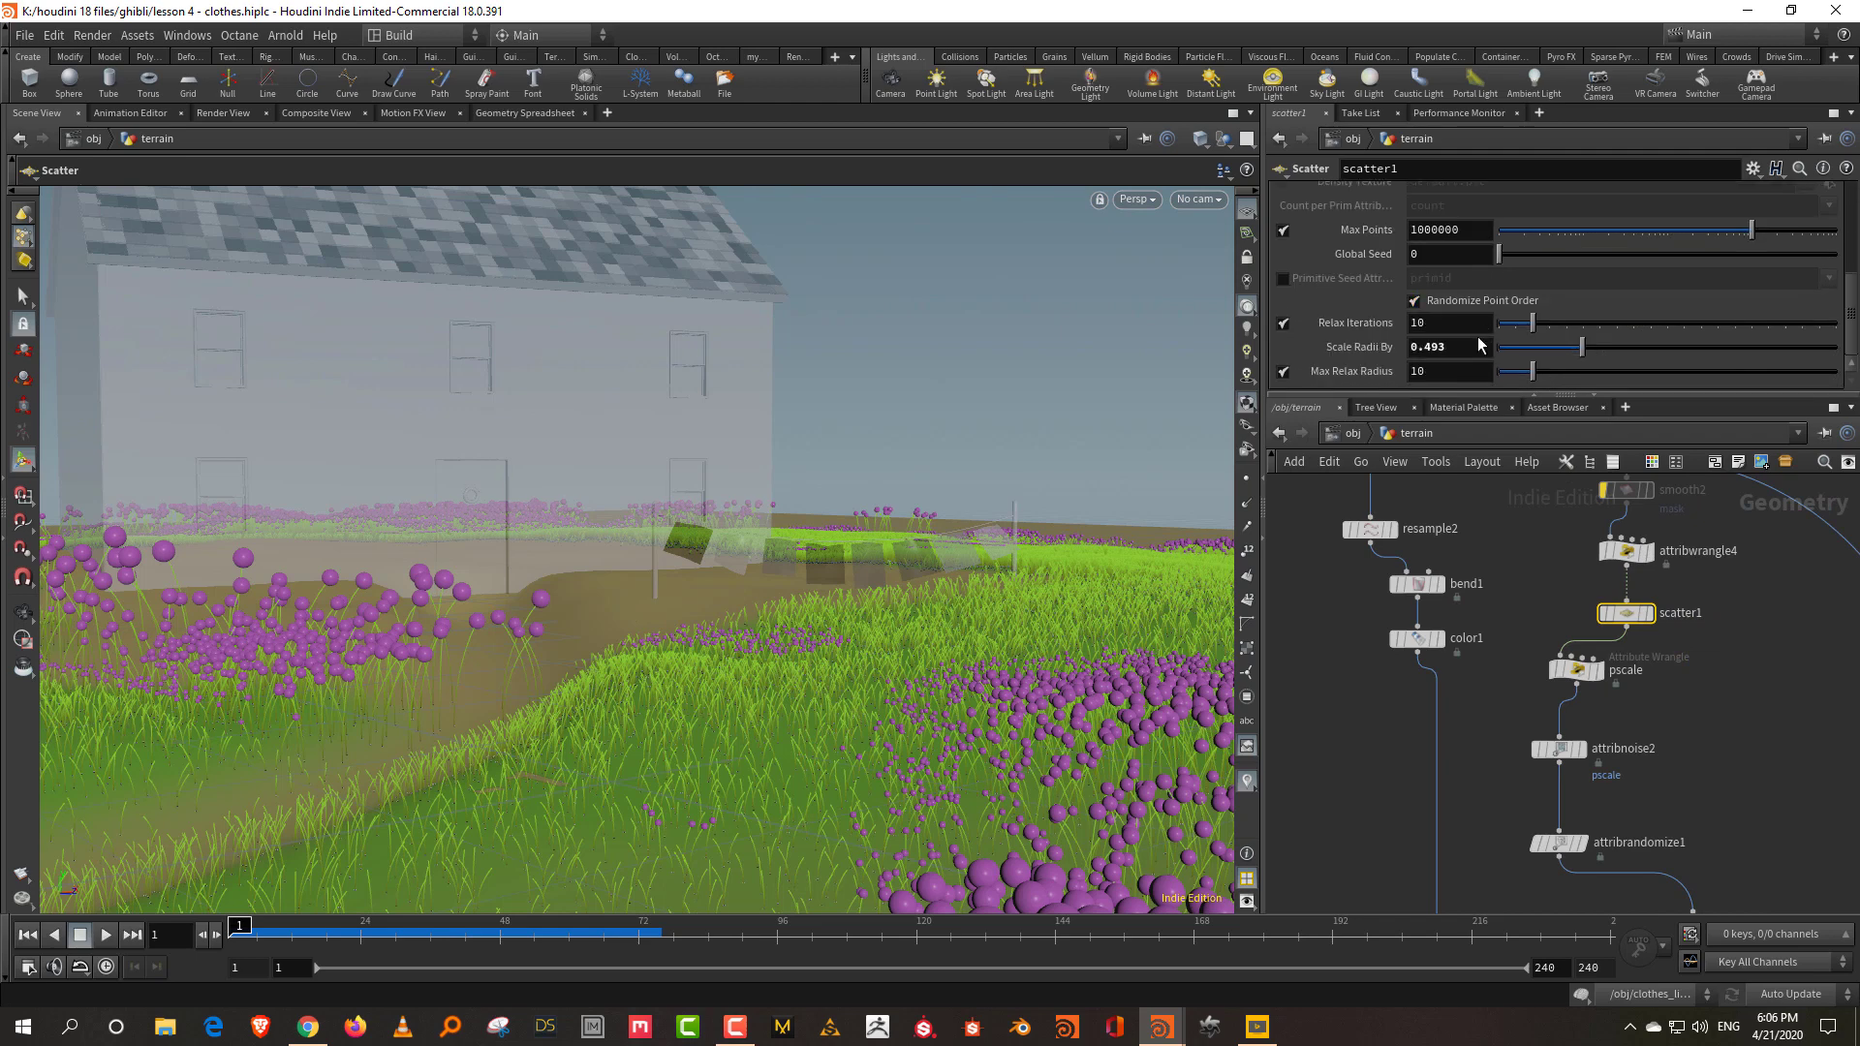
left_click(1286, 327)
scroll(1358, 305, "up", 2)
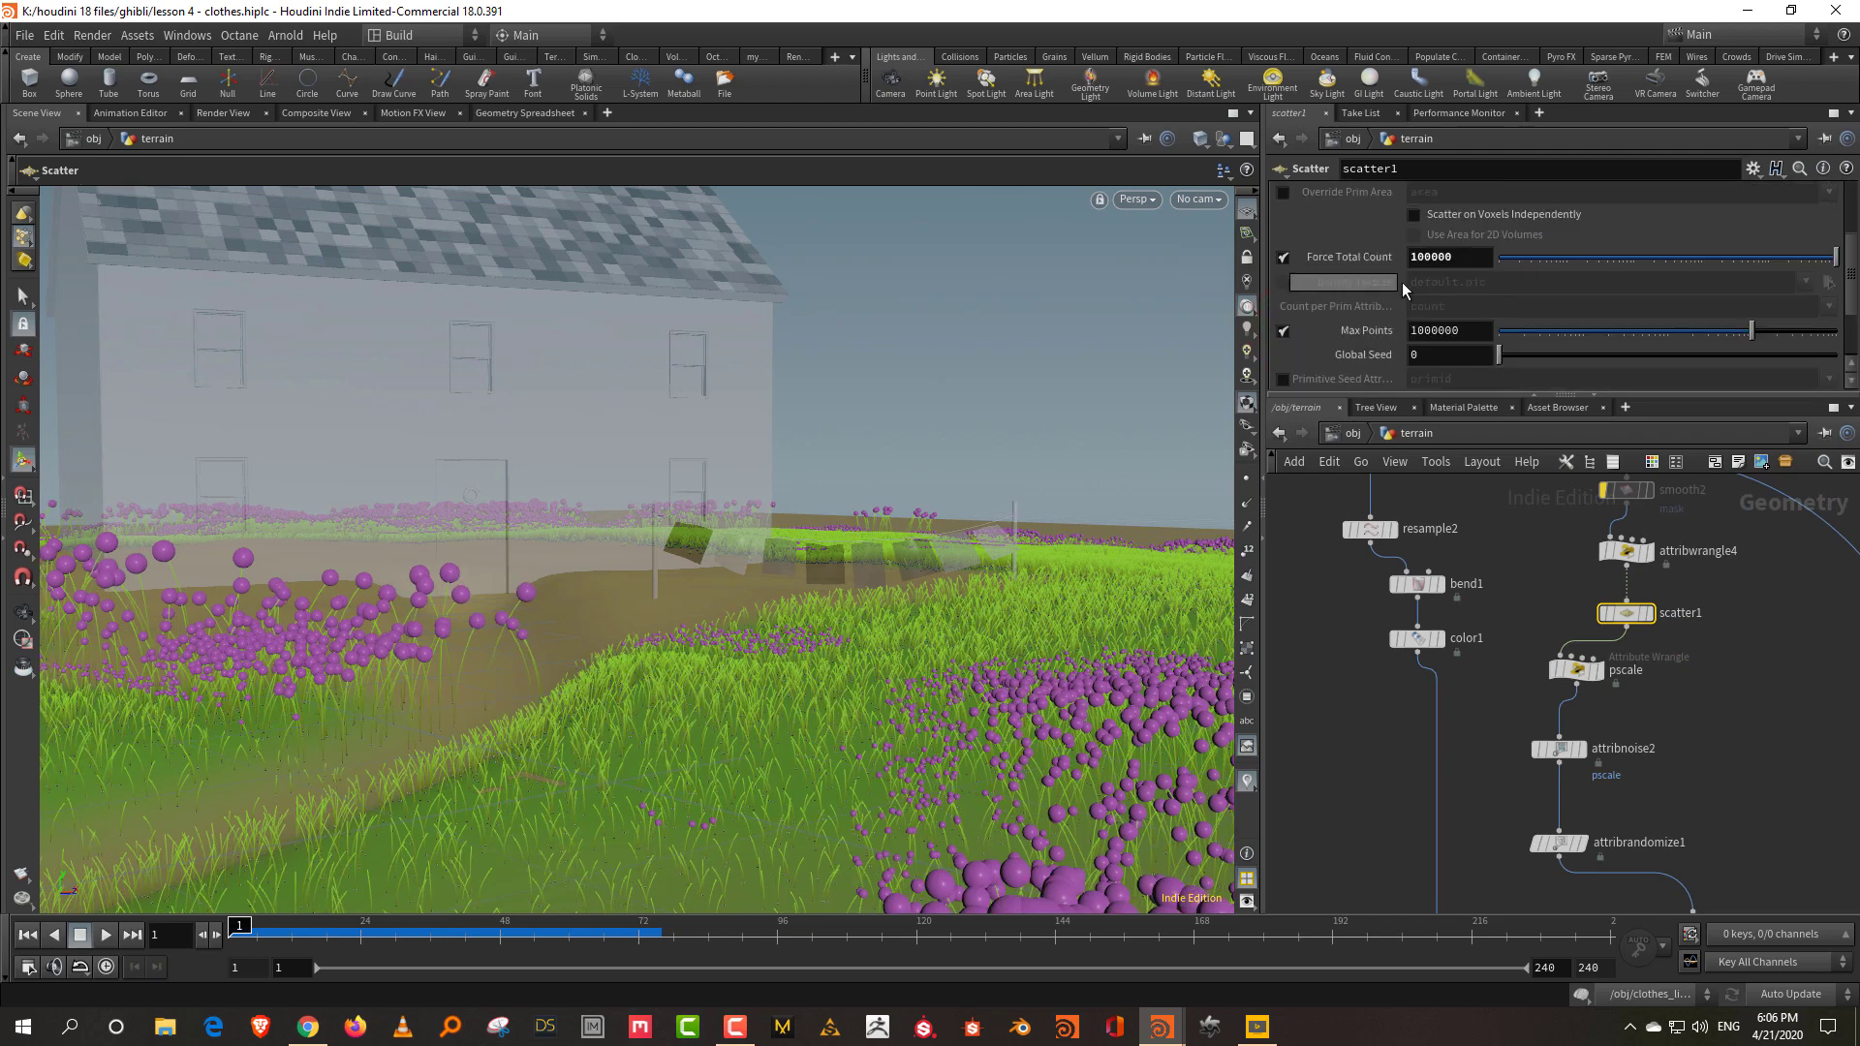
Set the Force Total Count of scatter1 to 200000 for denser grass.
left_click_drag(1410, 256, 1418, 256)
type("2")
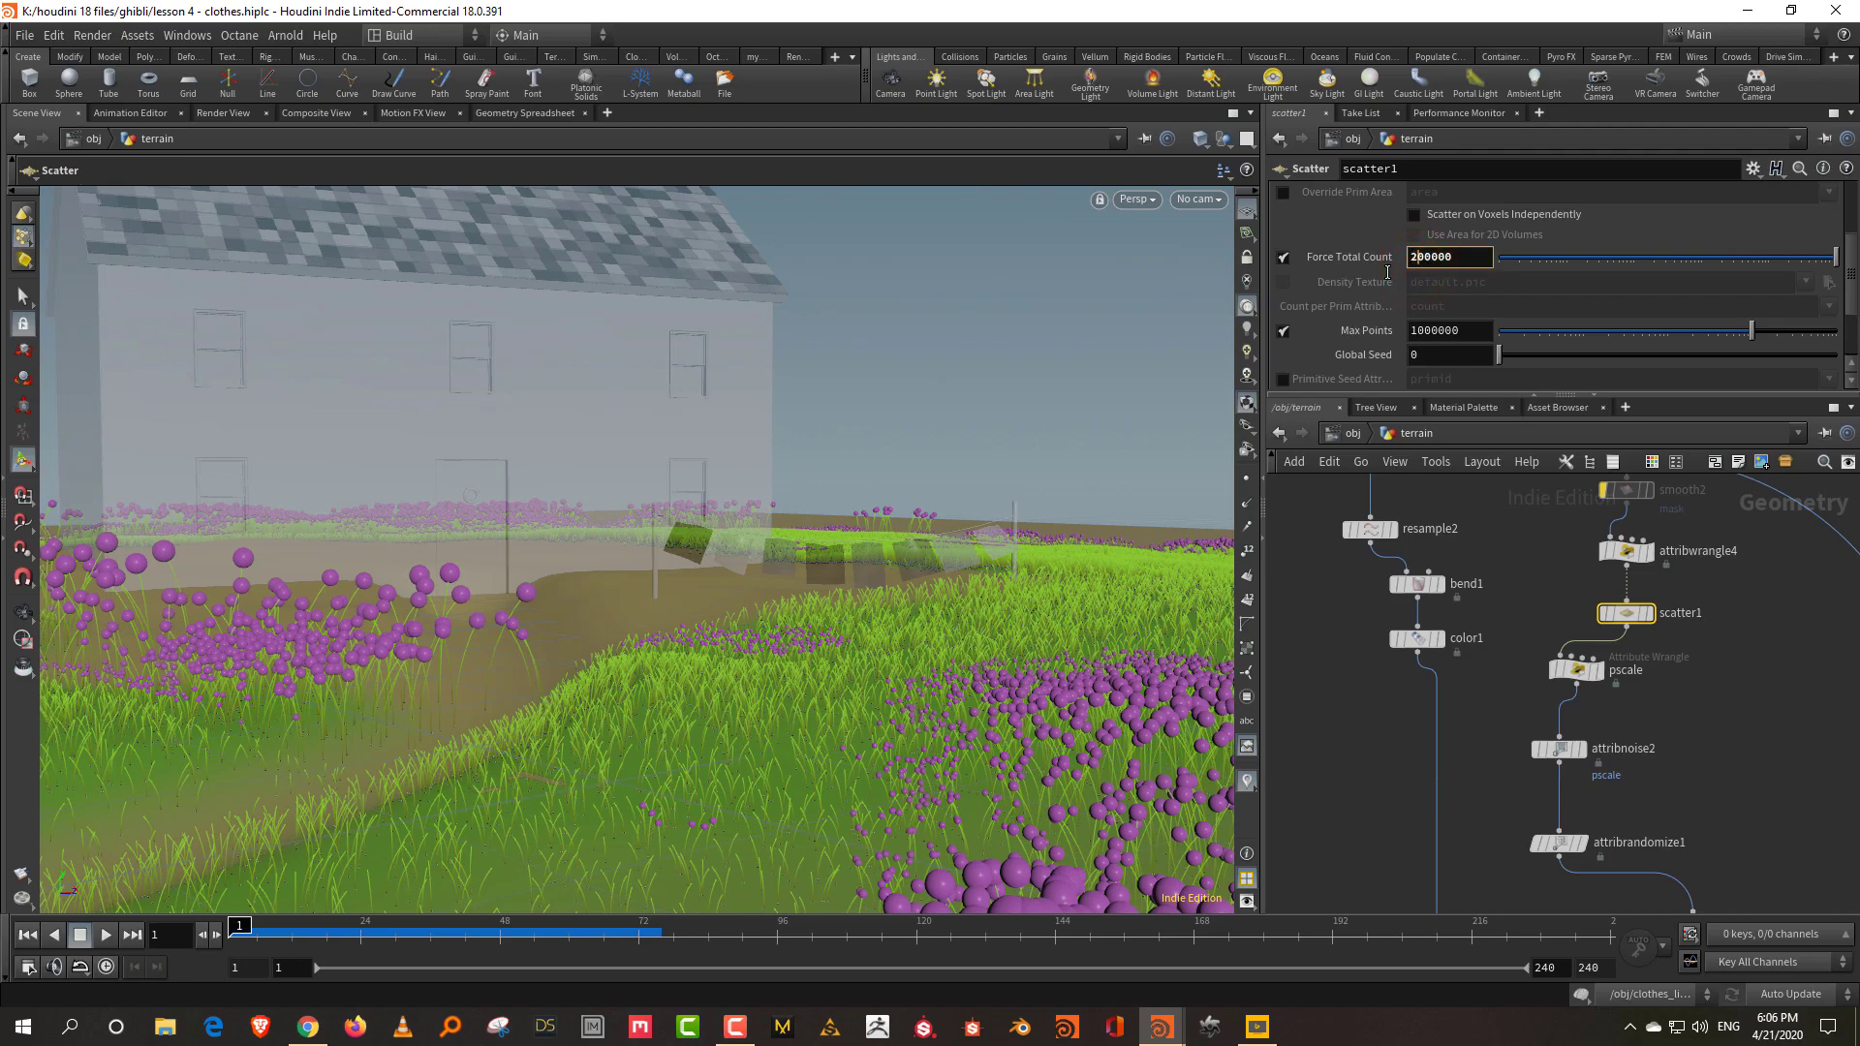
key("Return")
key("Escape")
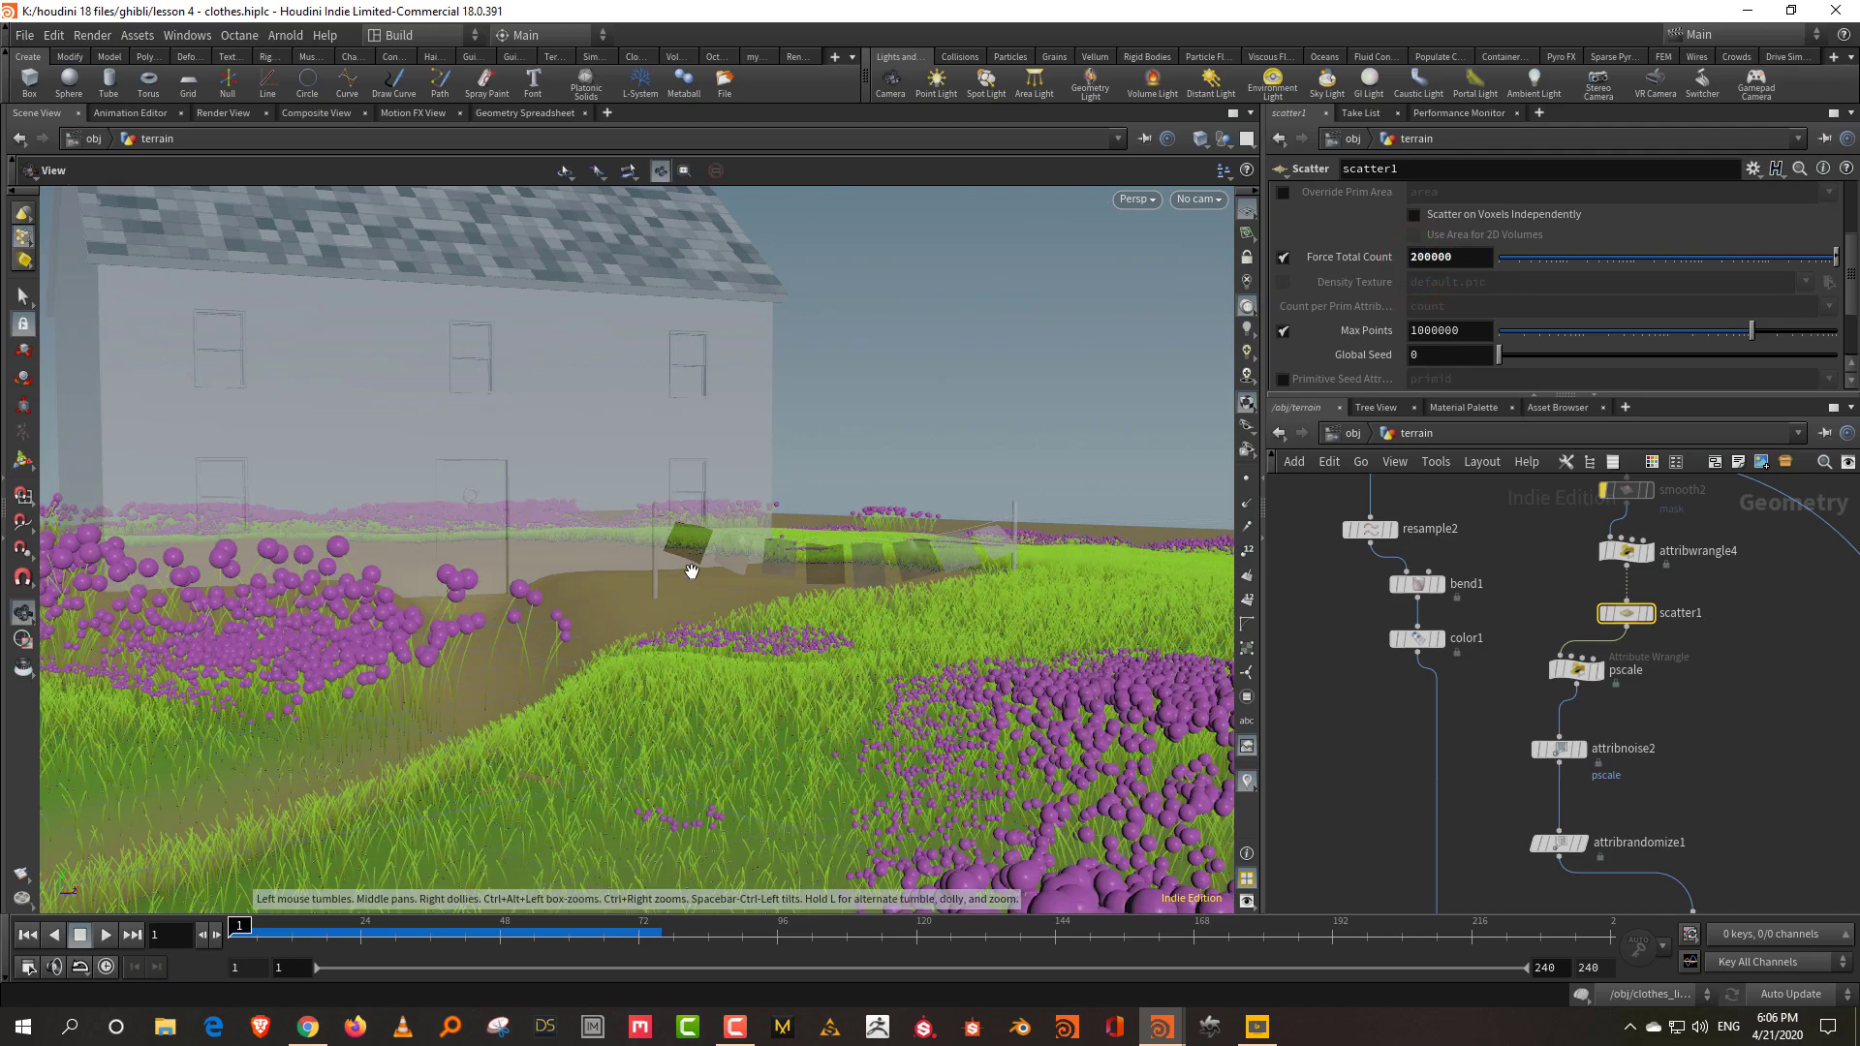
left_click_drag(955, 583, 892, 622)
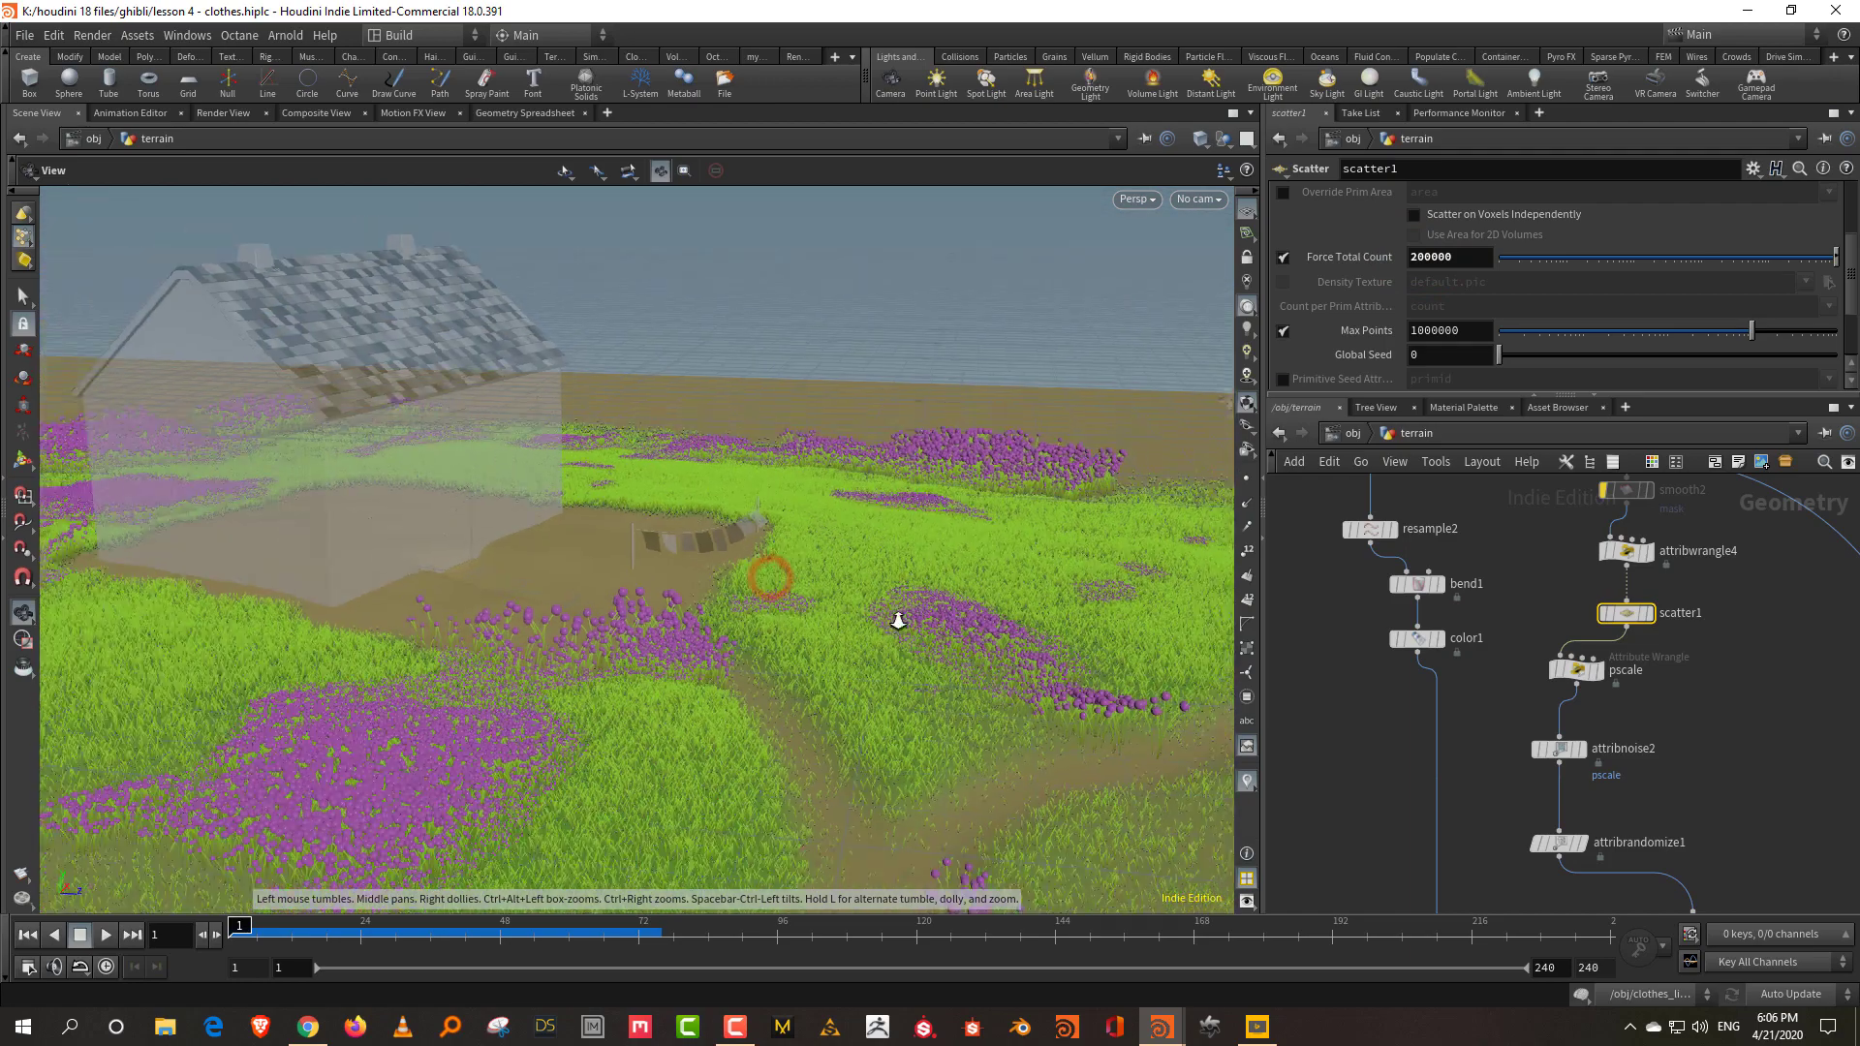
Return to the object level and frame the chair object in the tranquil1.hiplc scene.
key("u")
key("l")
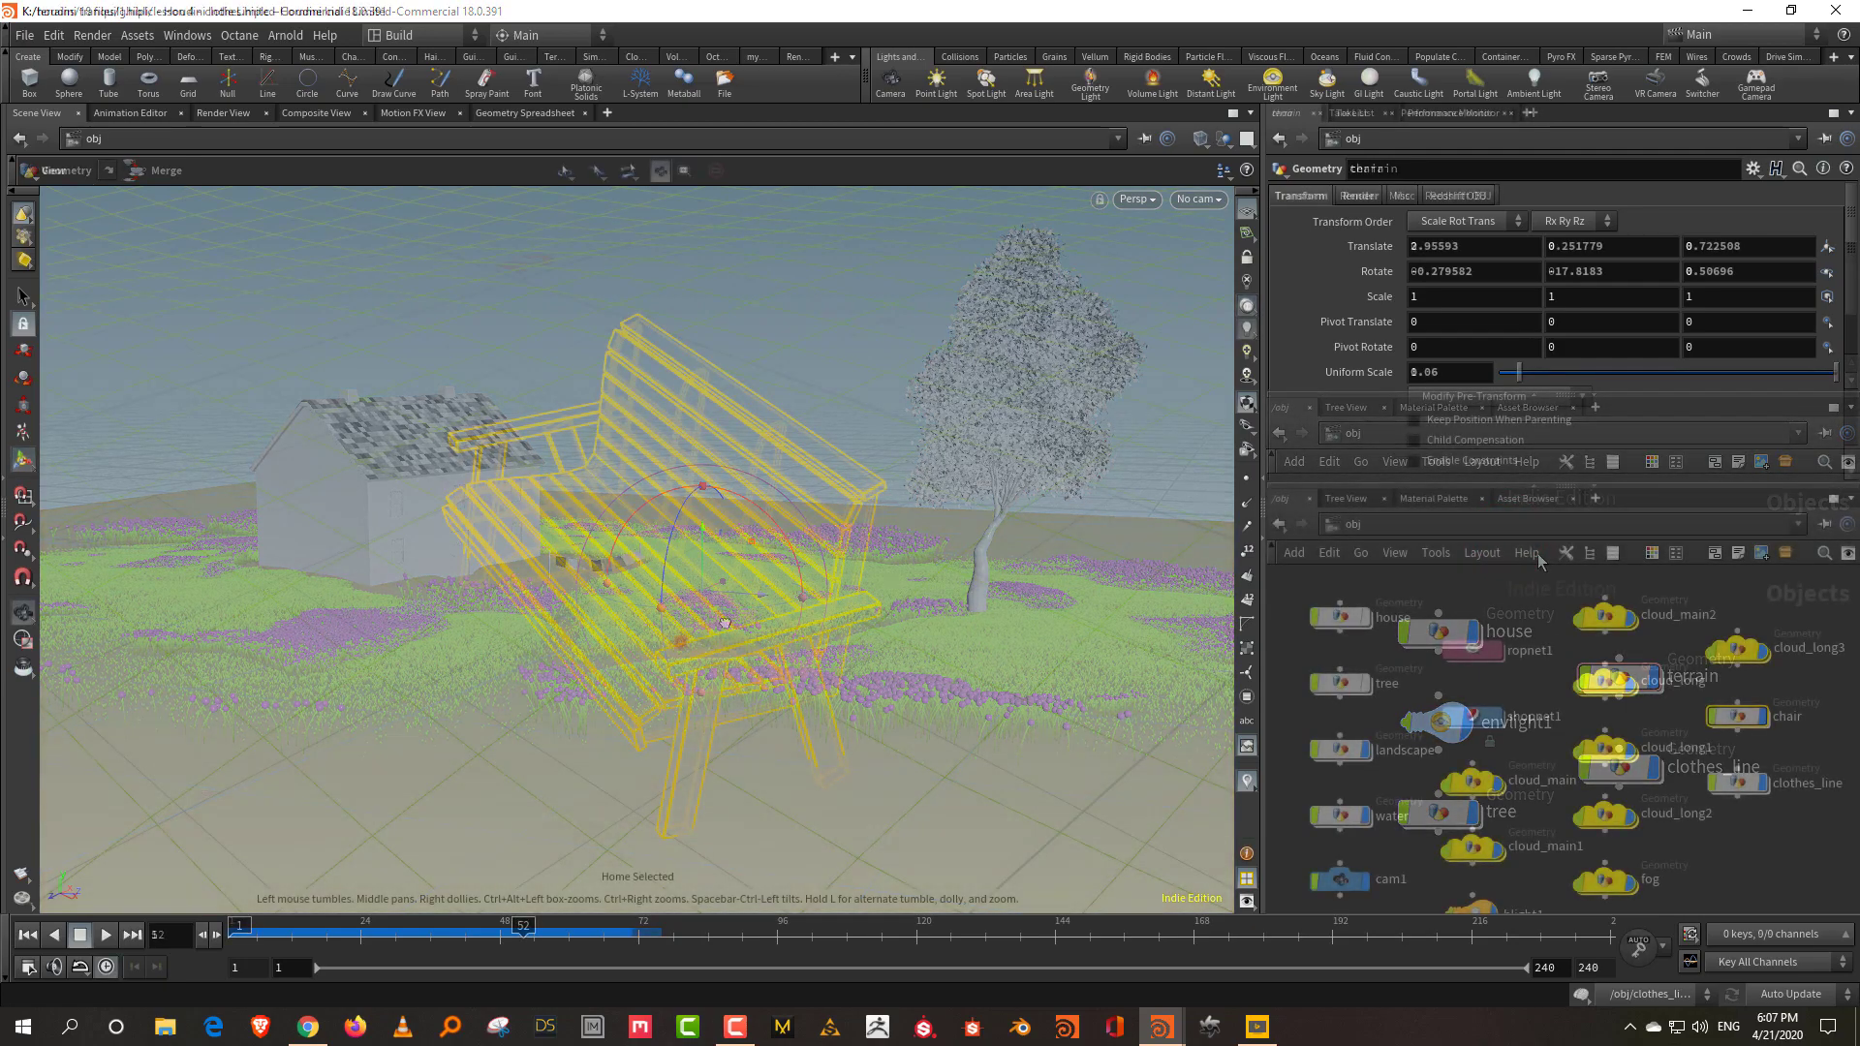
key("space+g")
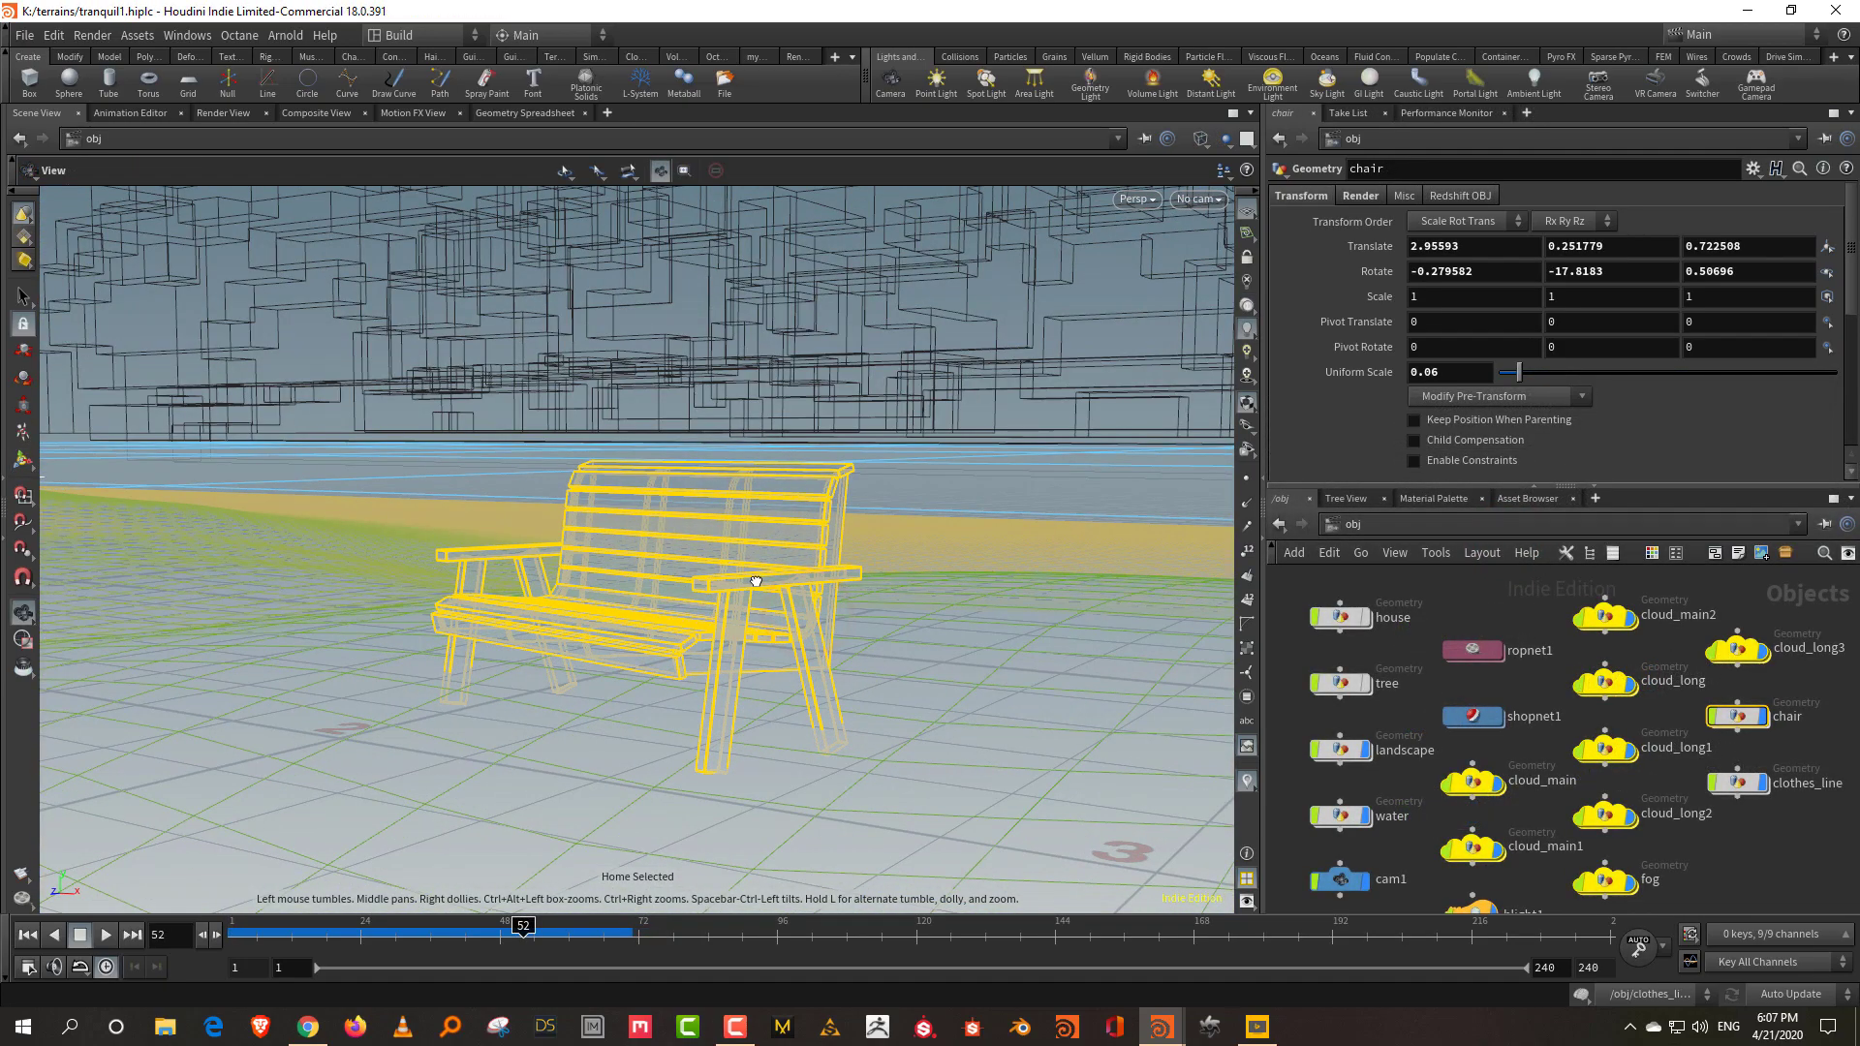